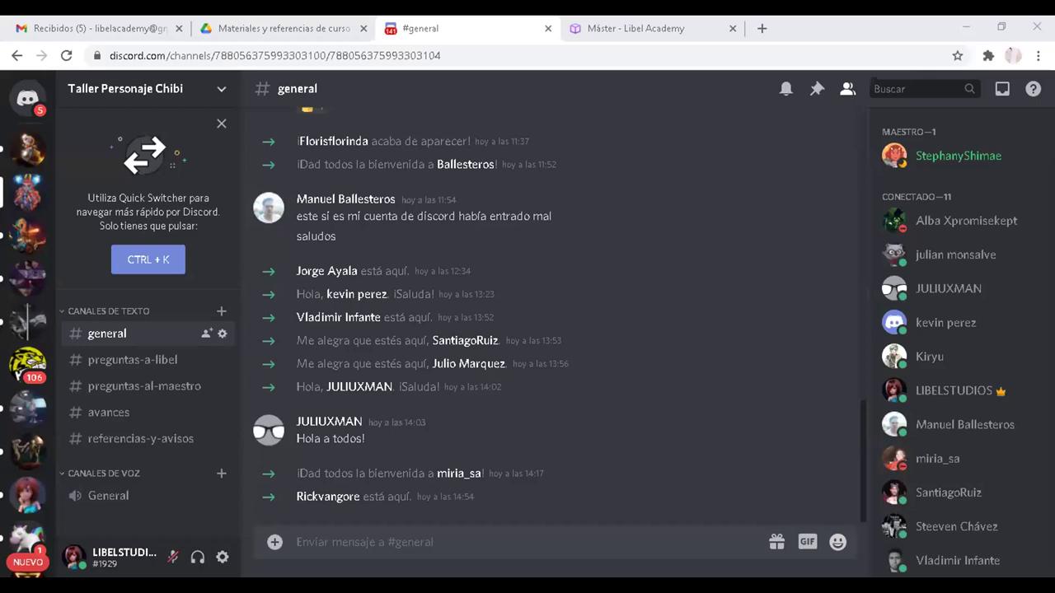
Switch to the 'Máster - Libel Academy' tab and browse its course cards, returning to the top.
left_click(626, 28)
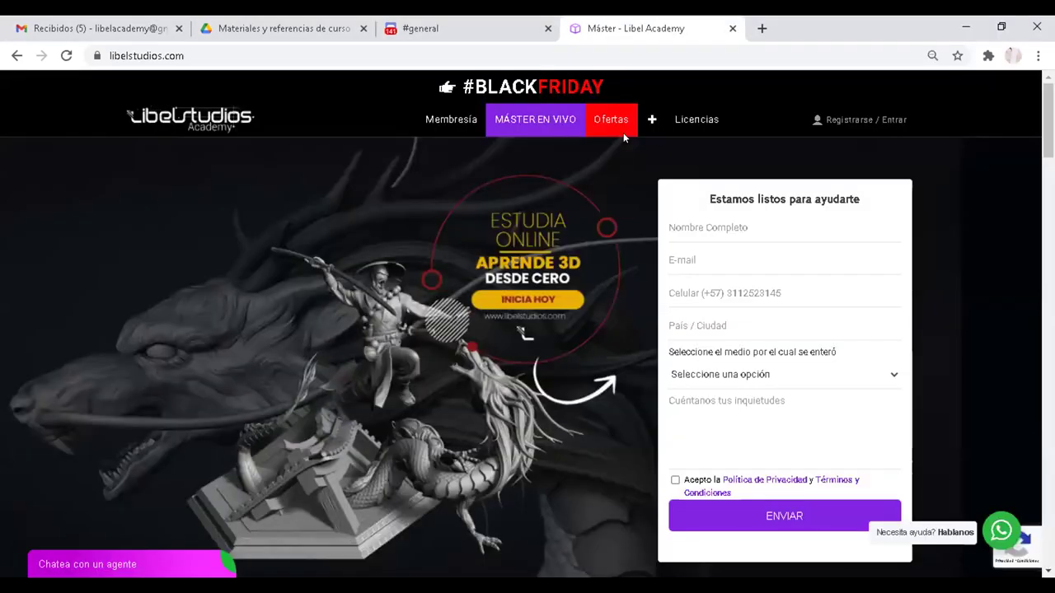
scroll(631, 199, "down", 3)
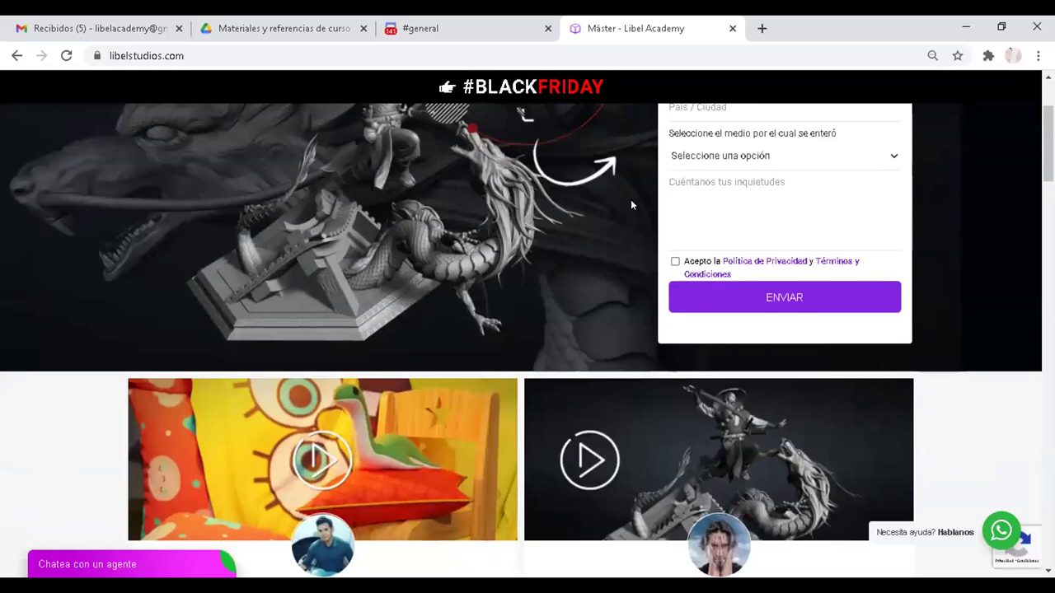
scroll(642, 236, "down", 2)
scroll(643, 236, "up", 3)
scroll(644, 216, "up", 2)
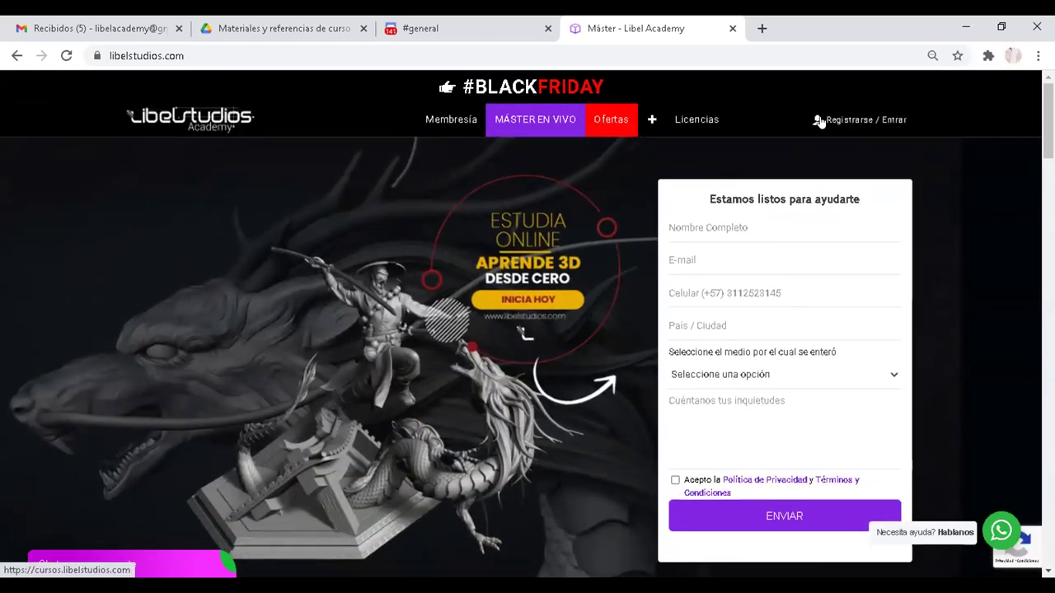
Open 'Registrarse / Entrar' and look over the sign-in page down to the footer.
left_click(817, 121)
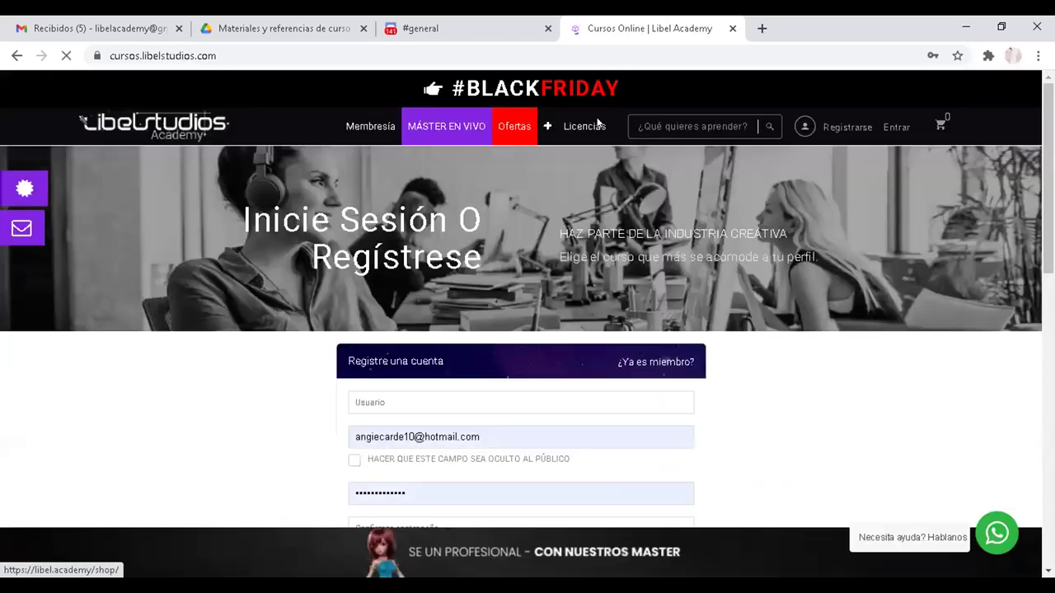
scroll(589, 271, "down", 2)
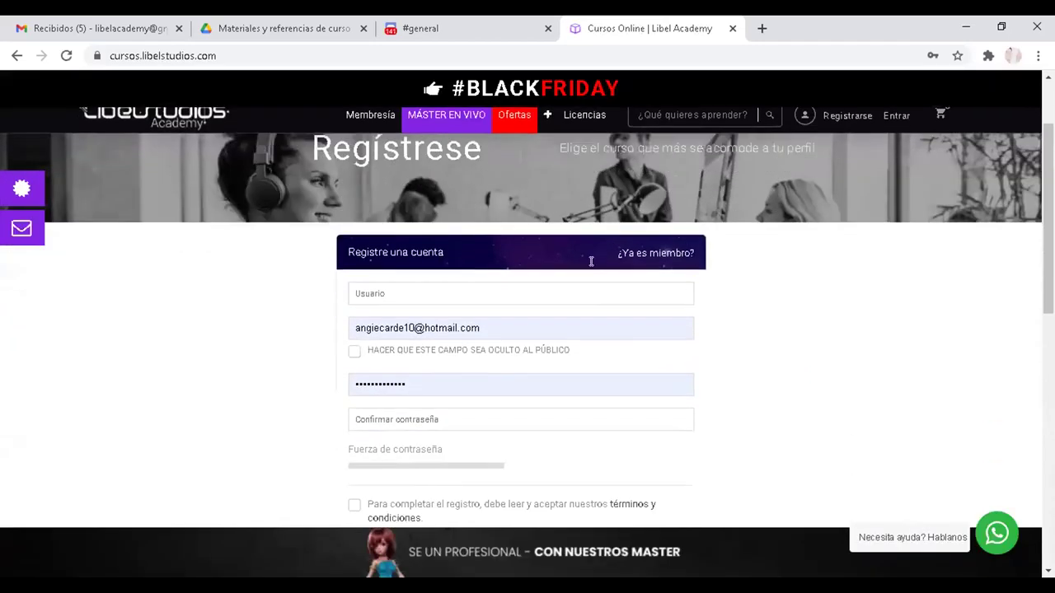
scroll(589, 272, "down", 2)
scroll(588, 272, "down", 3)
scroll(588, 272, "down", 1)
scroll(590, 276, "up", 1)
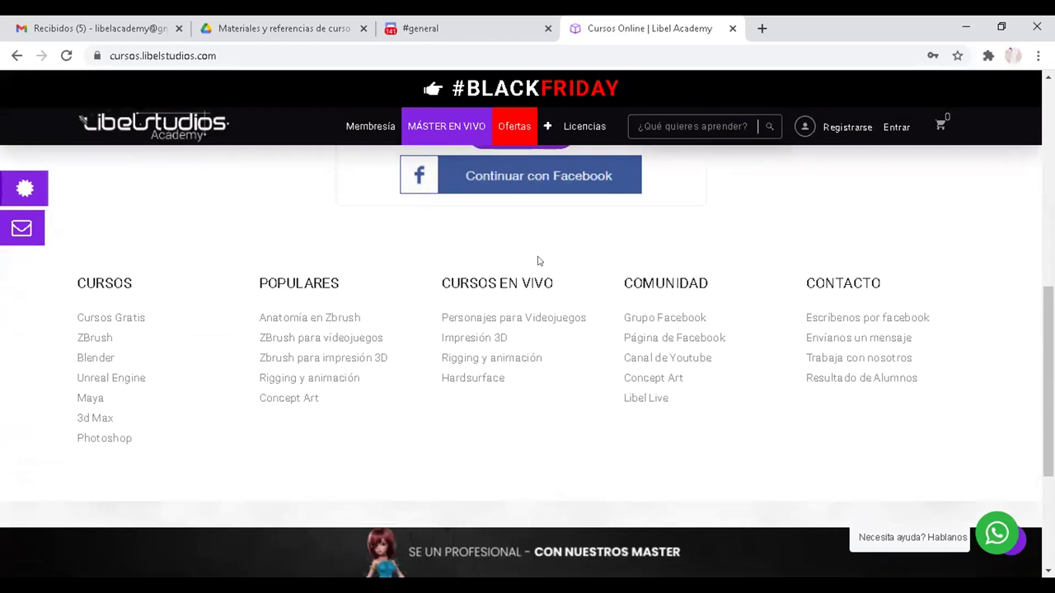
scroll(756, 223, "up", 7)
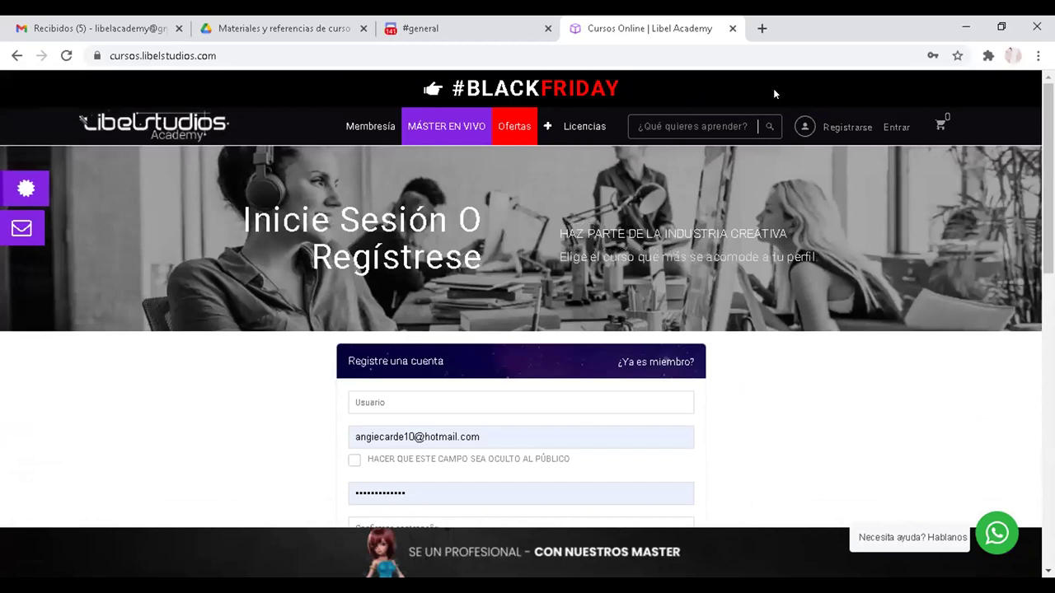
In the workshop Discord, view preguntas-a-libel, preguntas-al-maestro, avances, then referencias-y-avisos.
left_click(519, 20)
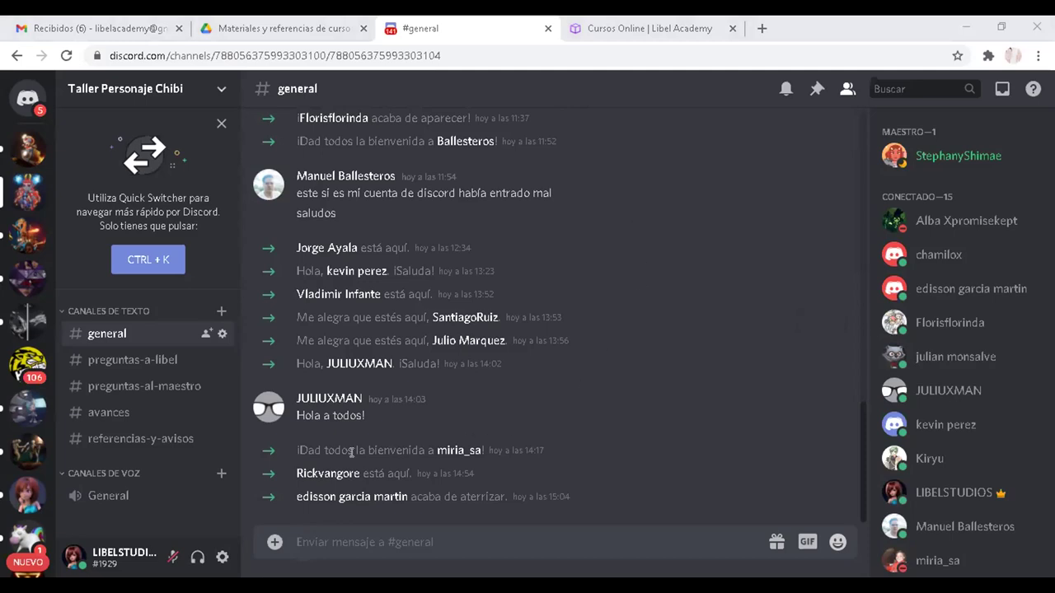
left_click(135, 356)
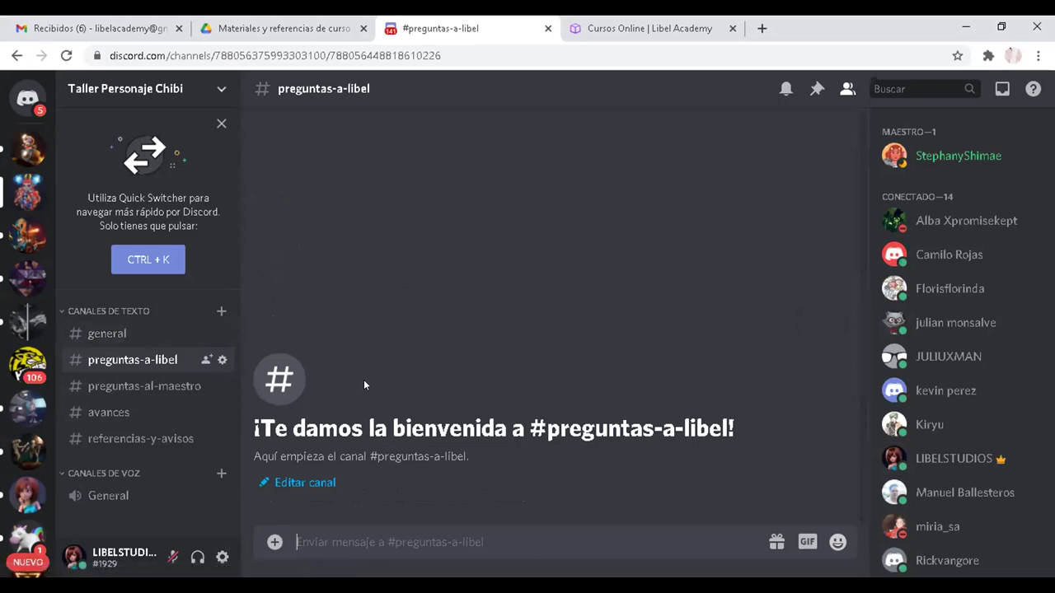
left_click(166, 387)
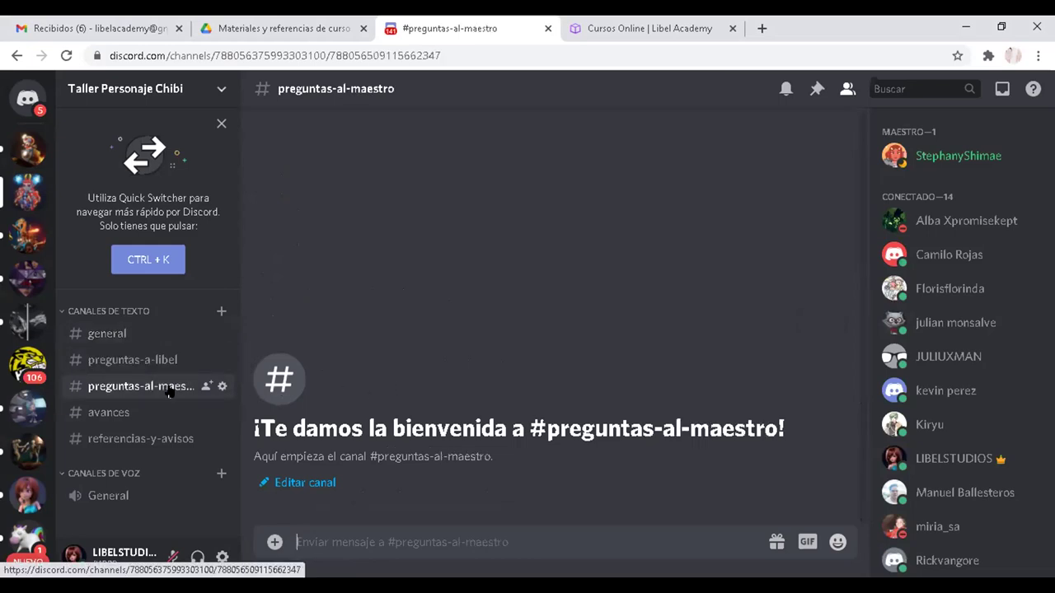
left_click(150, 409)
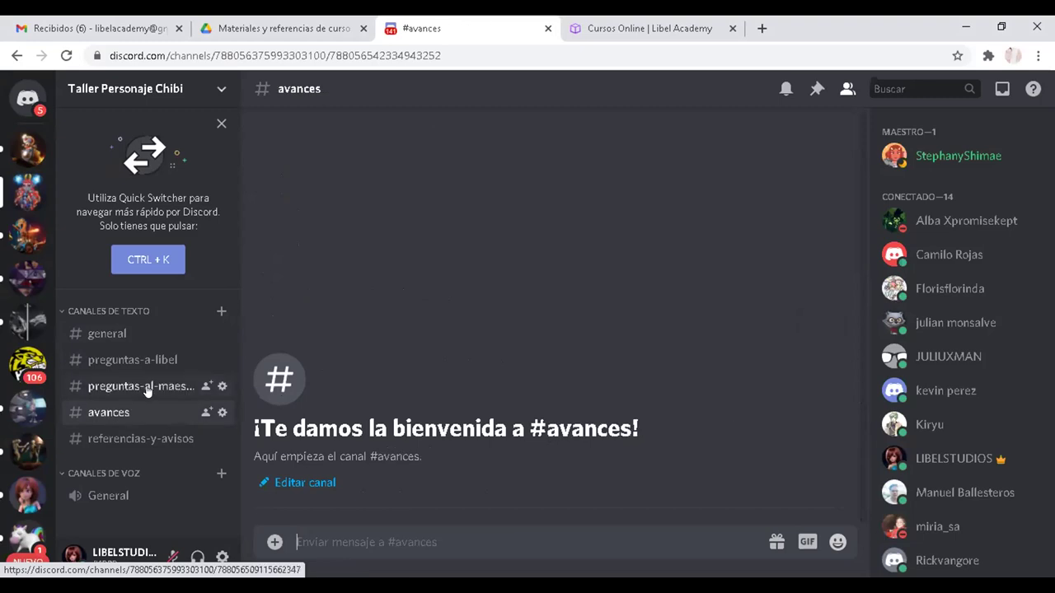
left_click(146, 438)
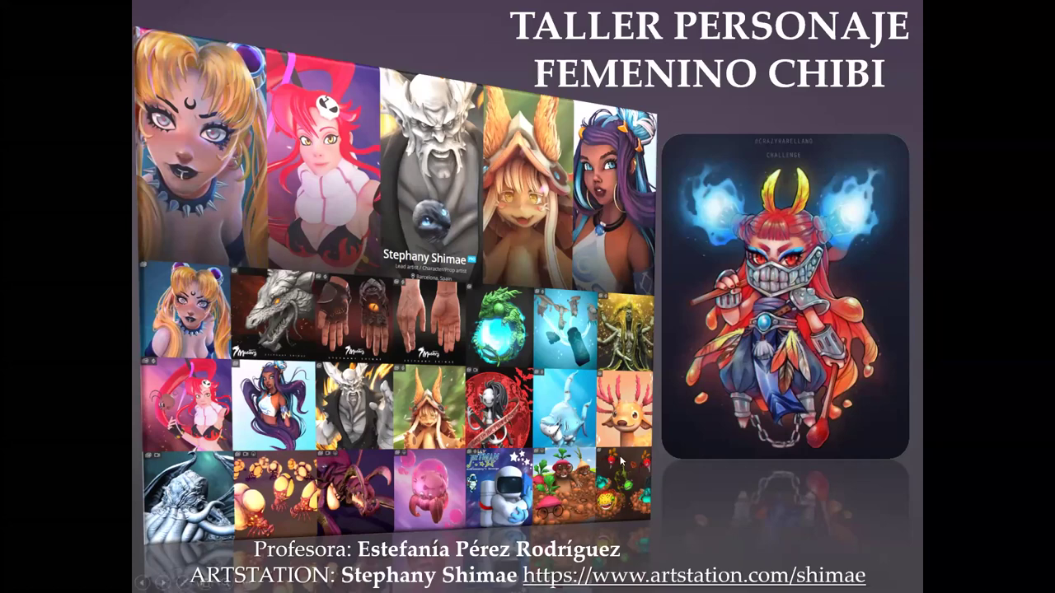
Advance to the 'PROYECTOS QUE HE PARTICIPADO EN 2020' slide.
key("Right")
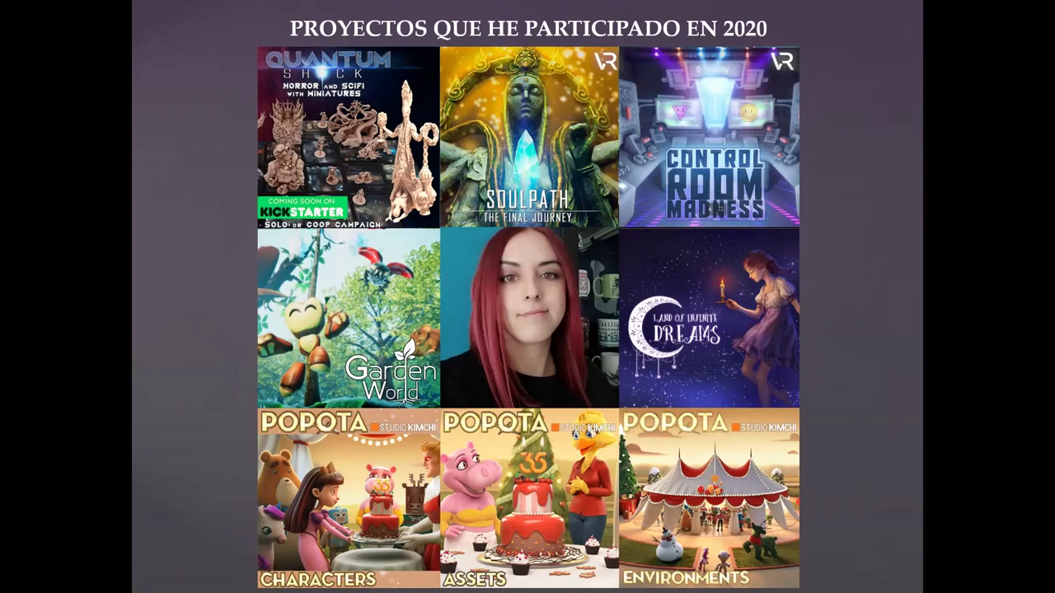
Advance to the 'WORKFLOW DE TRABAJO 3D PROGRAMAS' slide.
left_click(779, 395)
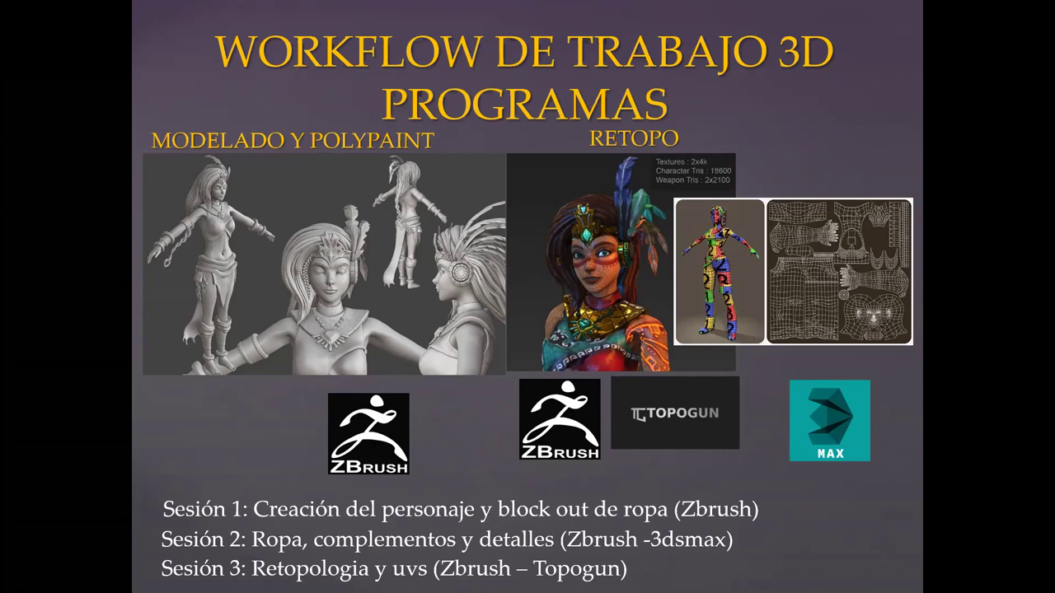
Advance to the Sesión 4 bakes and texturing slide.
left_click(519, 300)
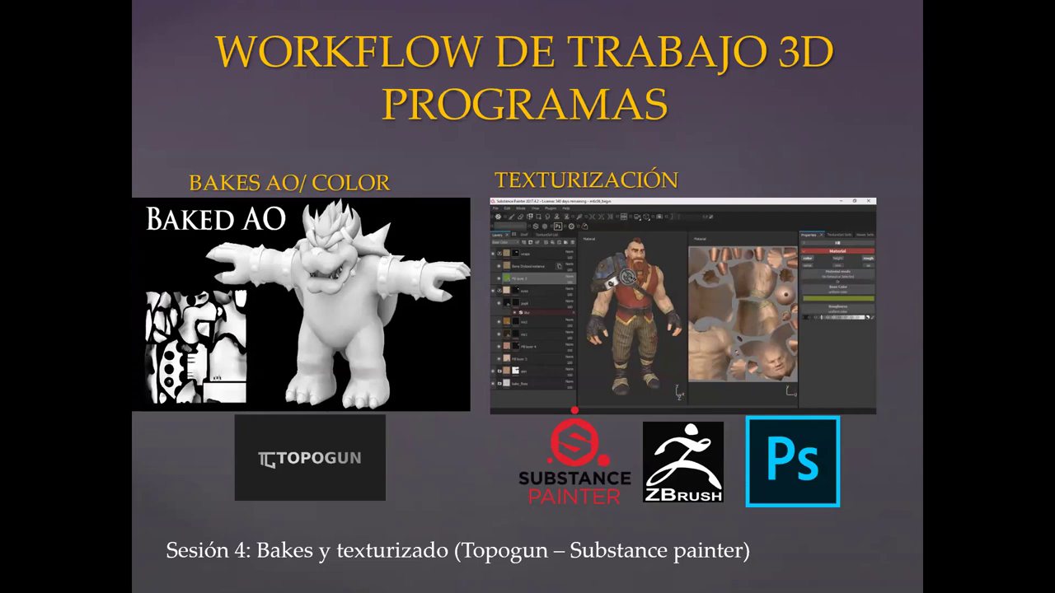
Advance to the Sesión 5 slide on pose, renders and Unity effects.
left_click(591, 320)
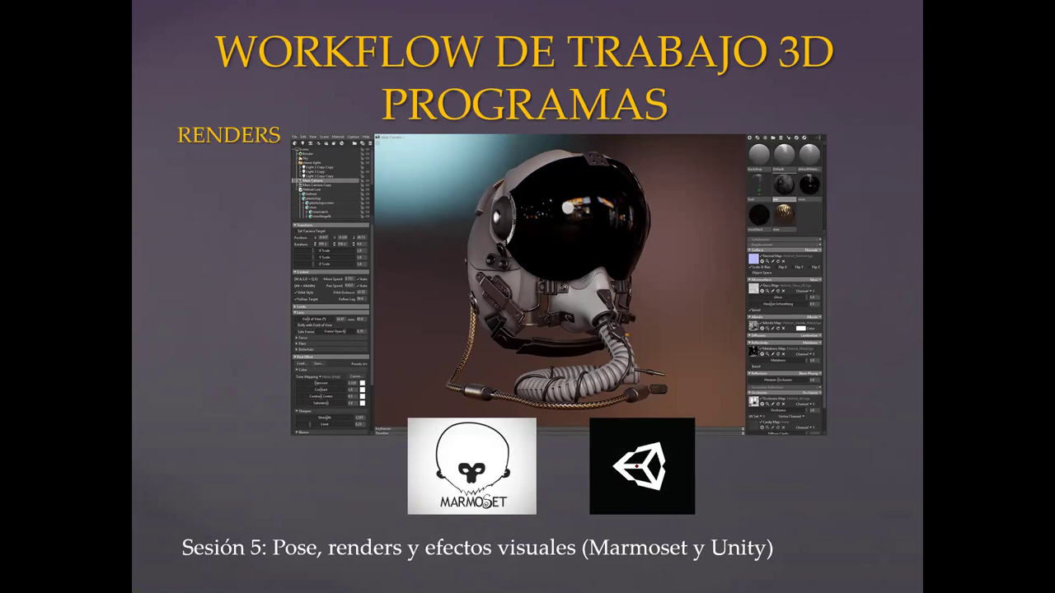
End the slideshow and return to editing slide 5 of 'master class highpoly low poly.pptx'.
key("Right")
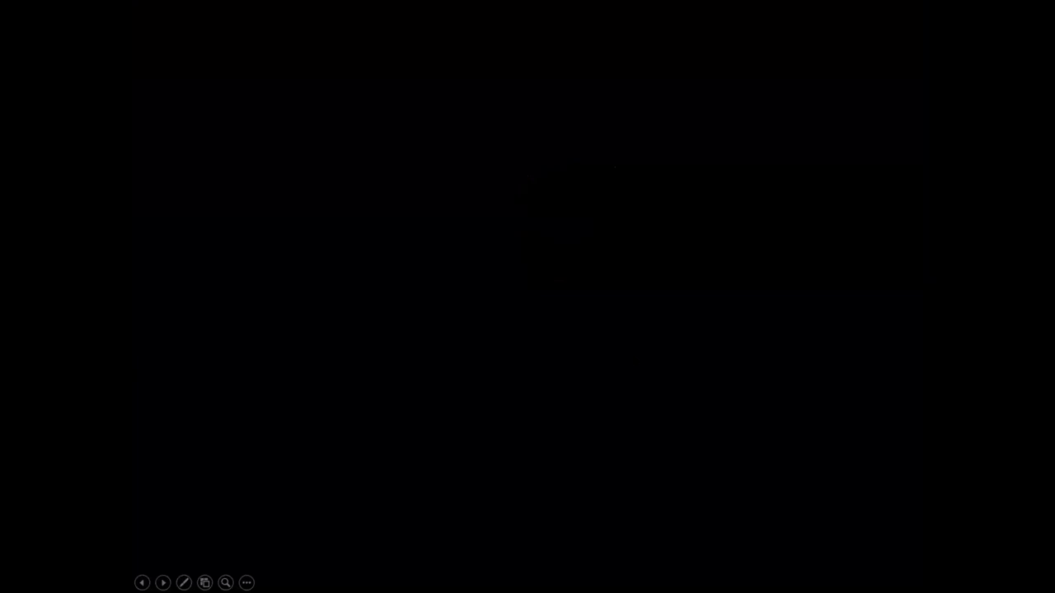
left_click(539, 444)
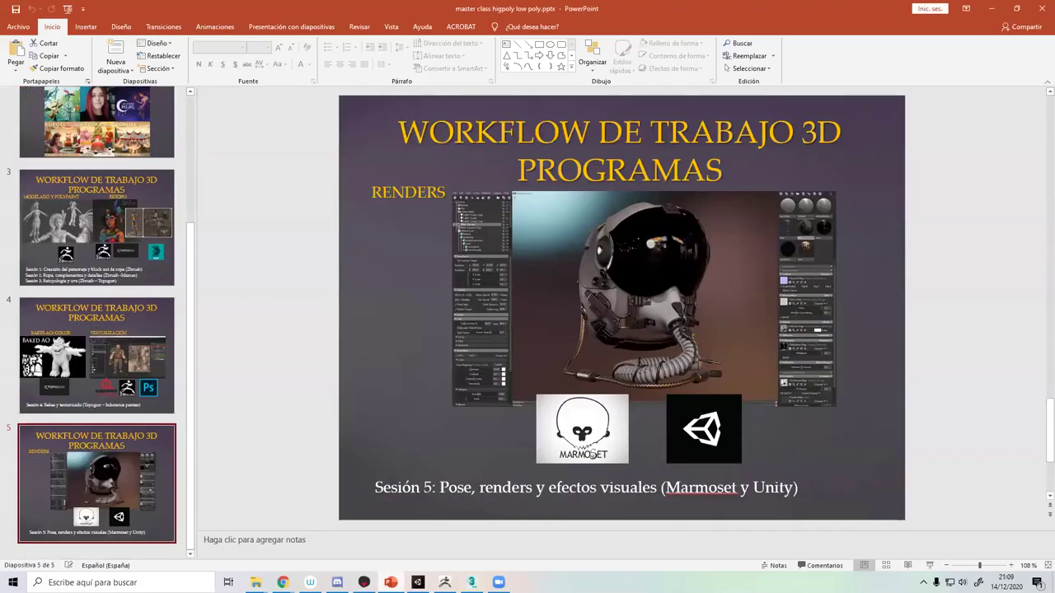
mouse_move(256, 582)
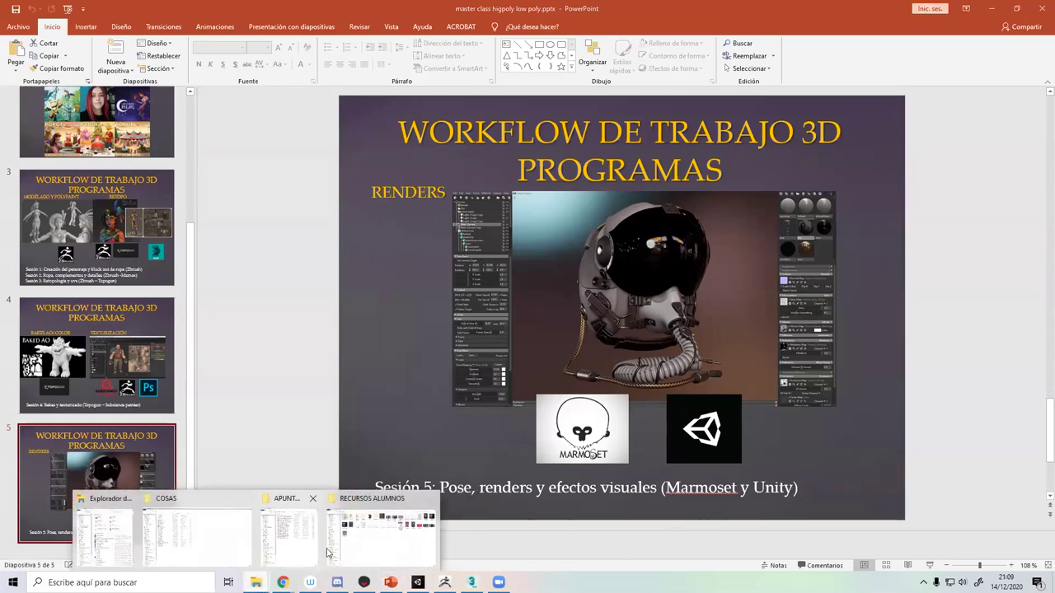
In RECURSOS ALUMNOS, peek into 3dsMAx, then open the APUNTES folder of PDF notes.
left_click(388, 532)
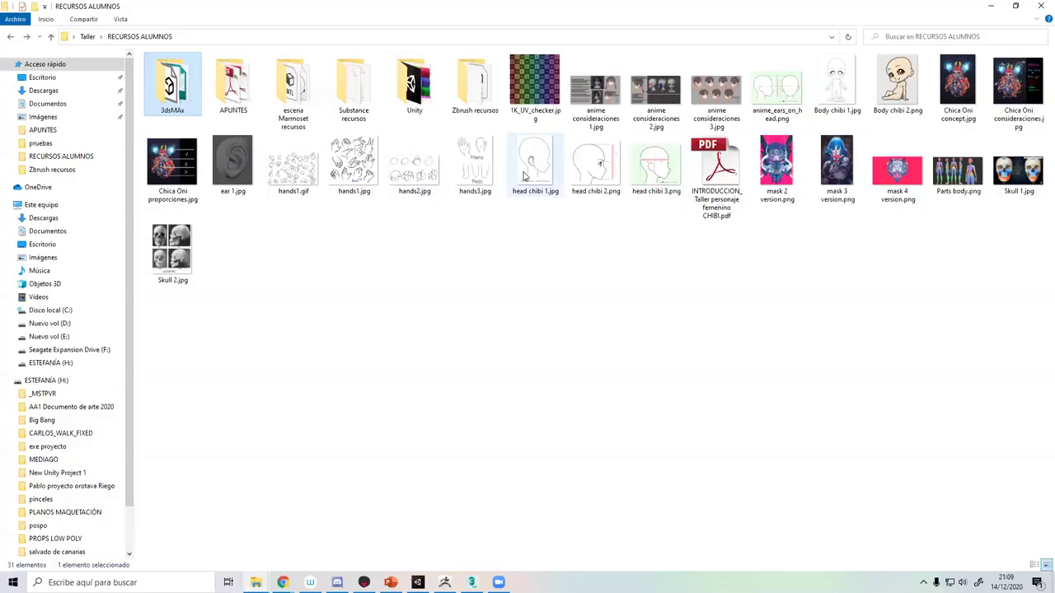
double_click(184, 100)
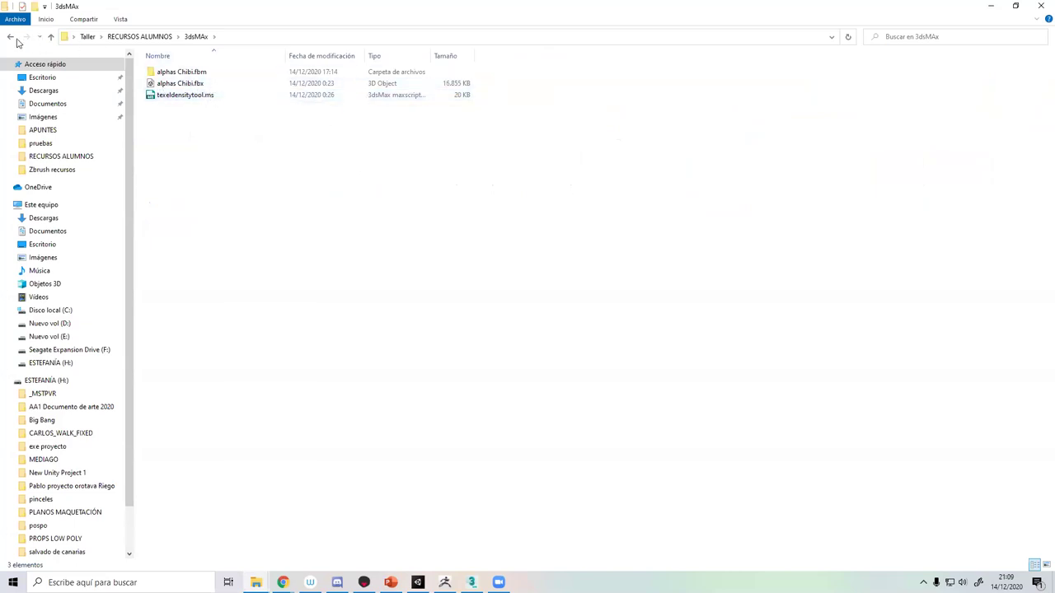
left_click(10, 37)
double_click(249, 112)
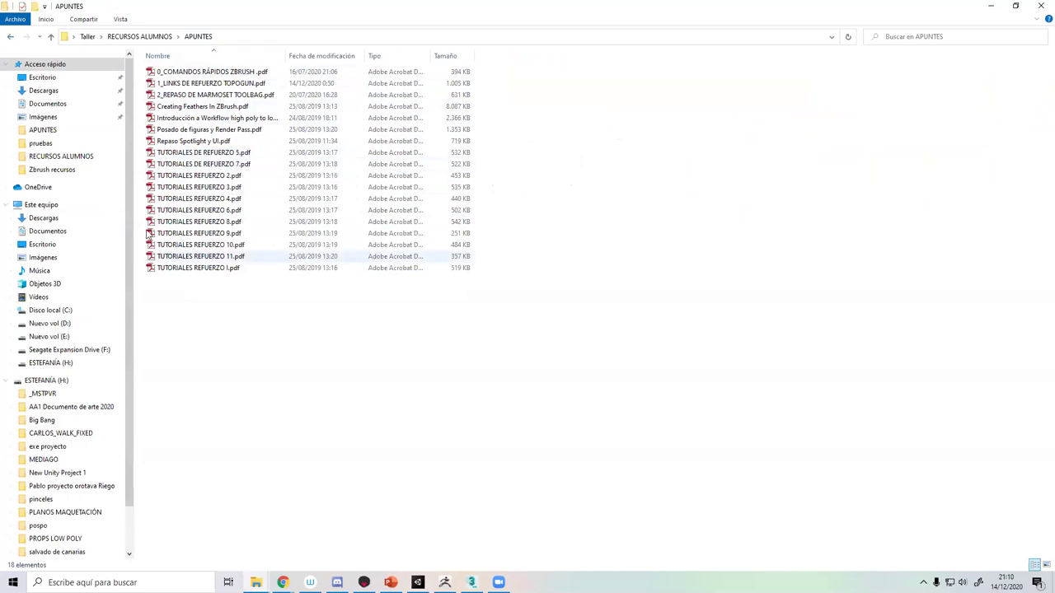
Open '0_COMANDOS RÁPIDOS ZBRUSH.pdf' and scroll through its list of ZBrush shortcuts.
double_click(247, 72)
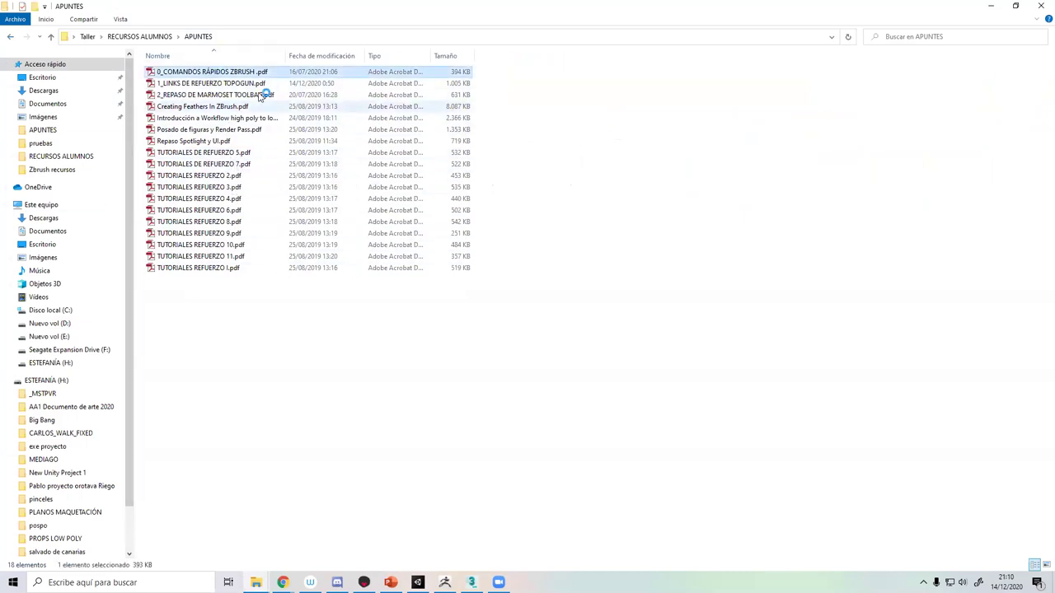
scroll(683, 297, "down", 2)
scroll(388, 323, "down", 2)
scroll(395, 334, "down", 3)
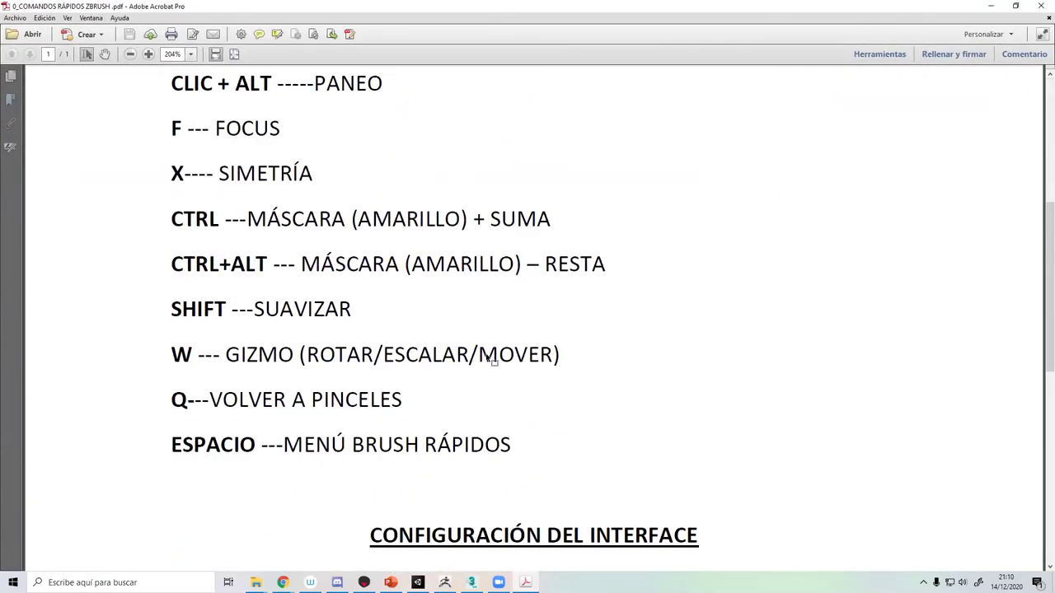
scroll(395, 334, "up", 3)
scroll(390, 420, "up", 2)
scroll(377, 376, "down", 2)
scroll(431, 327, "down", 3)
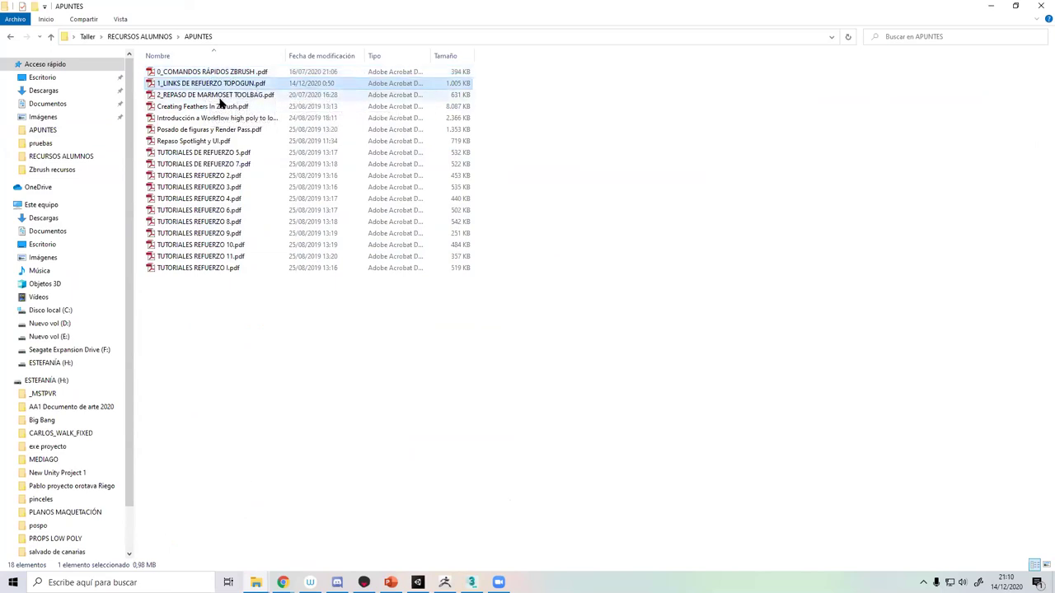
left_click(220, 96)
left_click(206, 107)
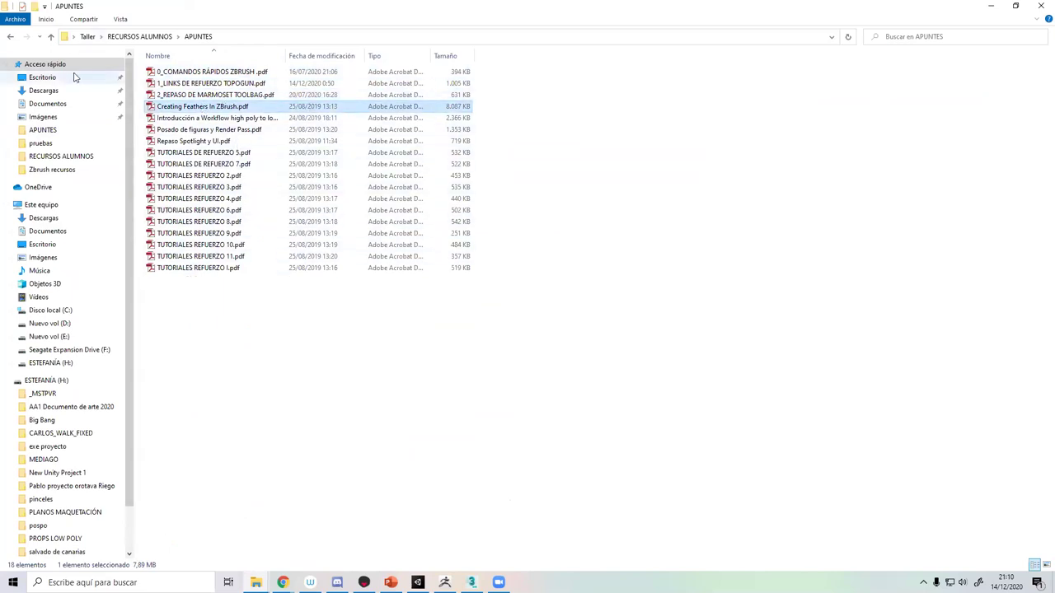
left_click(10, 36)
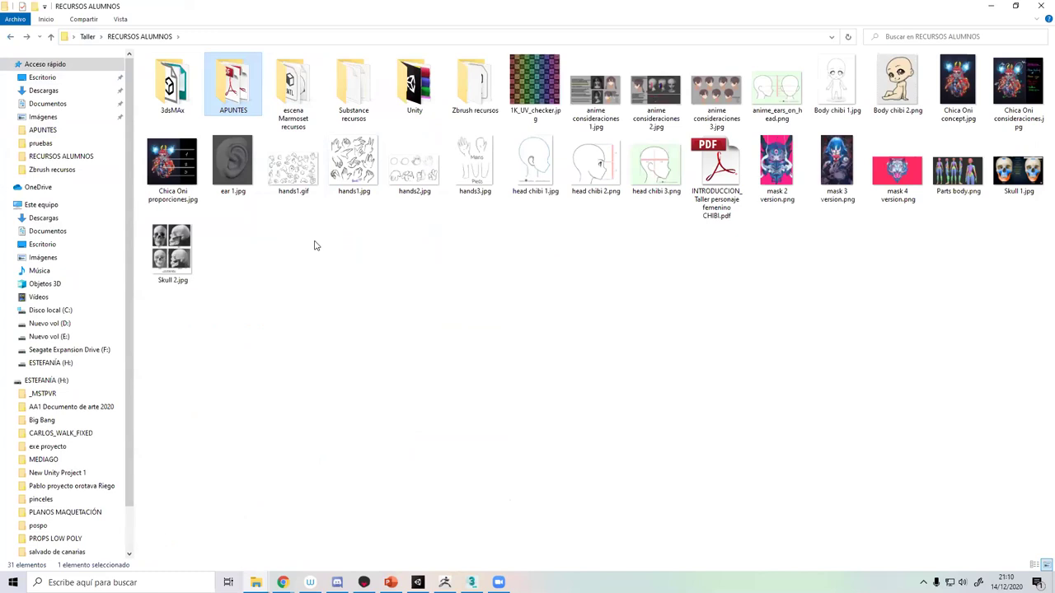
left_click(299, 118)
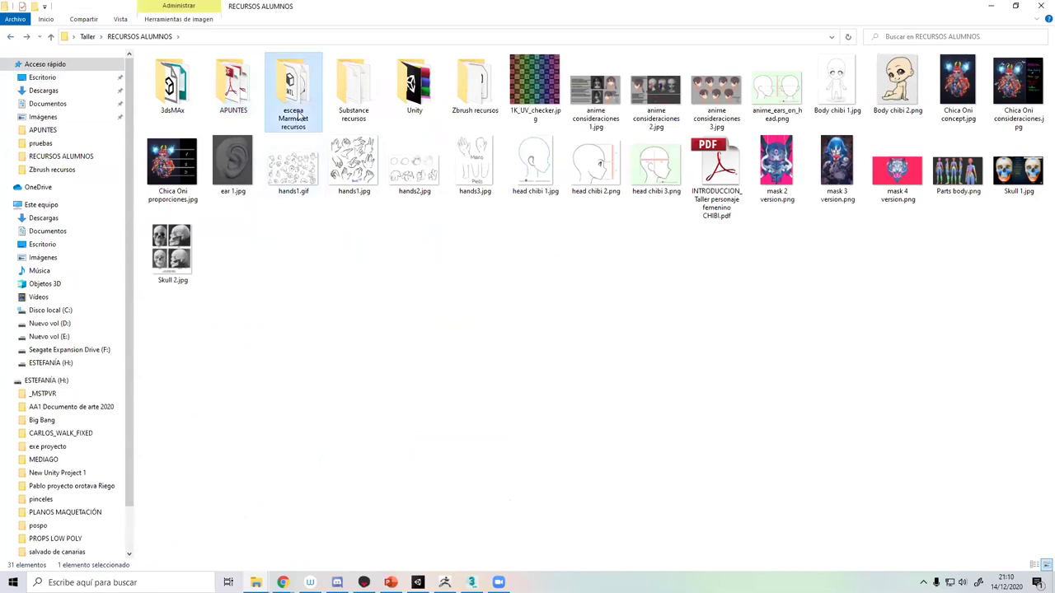
left_click(358, 99)
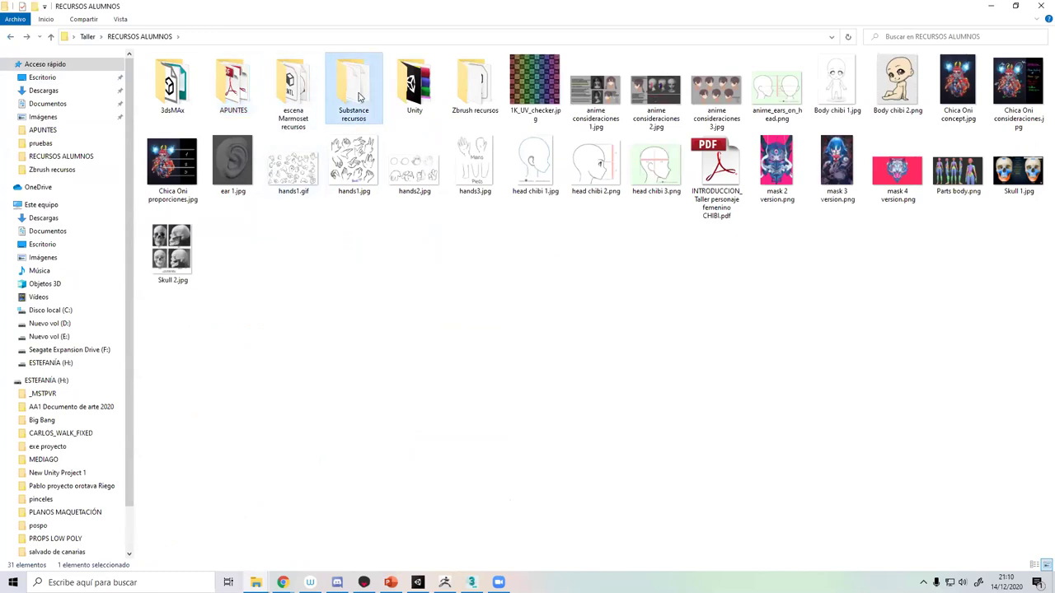
double_click(358, 97)
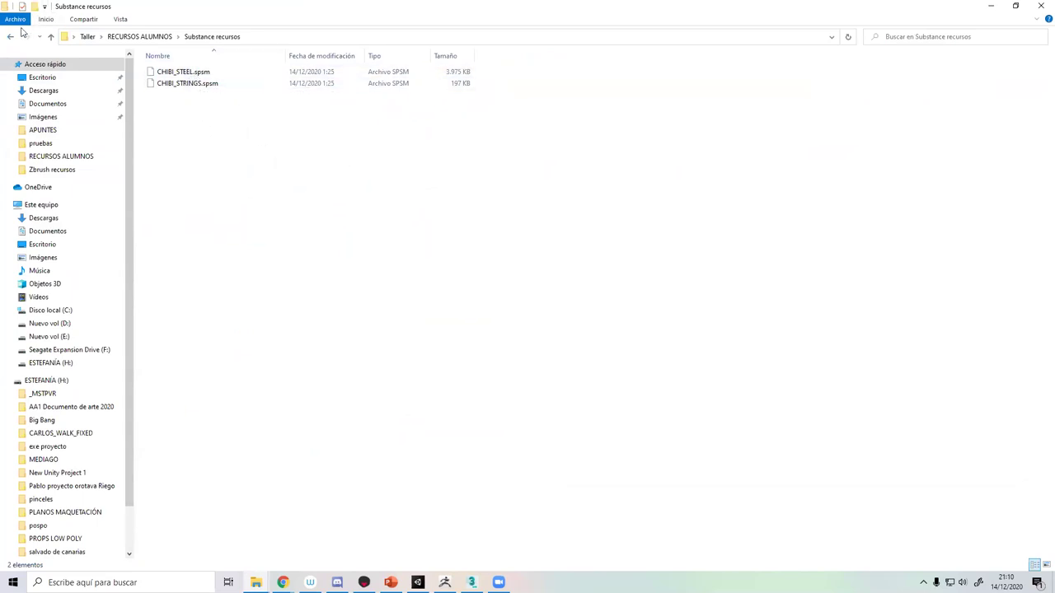
left_click(11, 37)
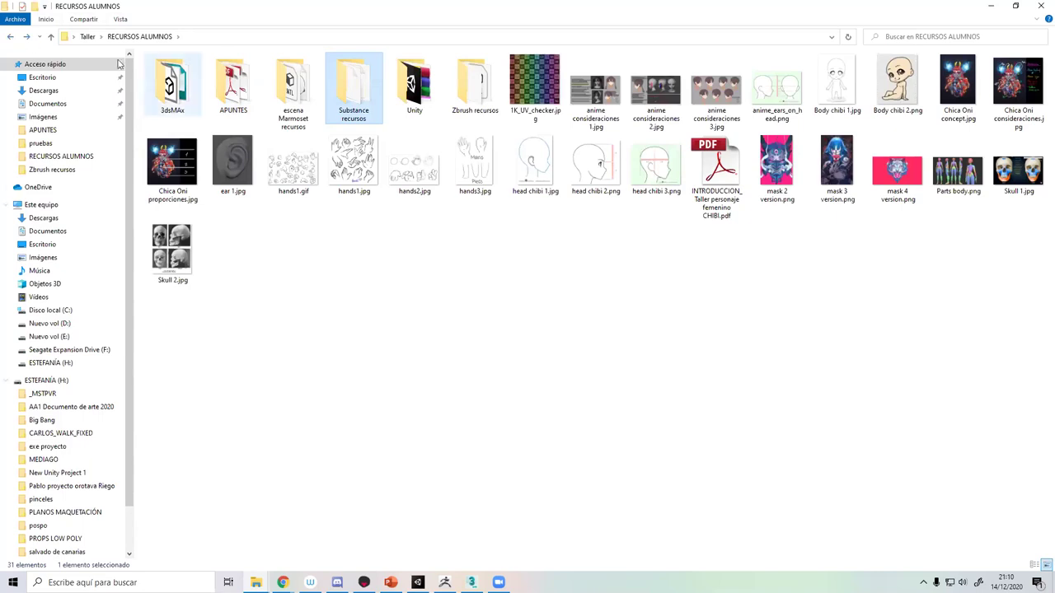
left_click(421, 108)
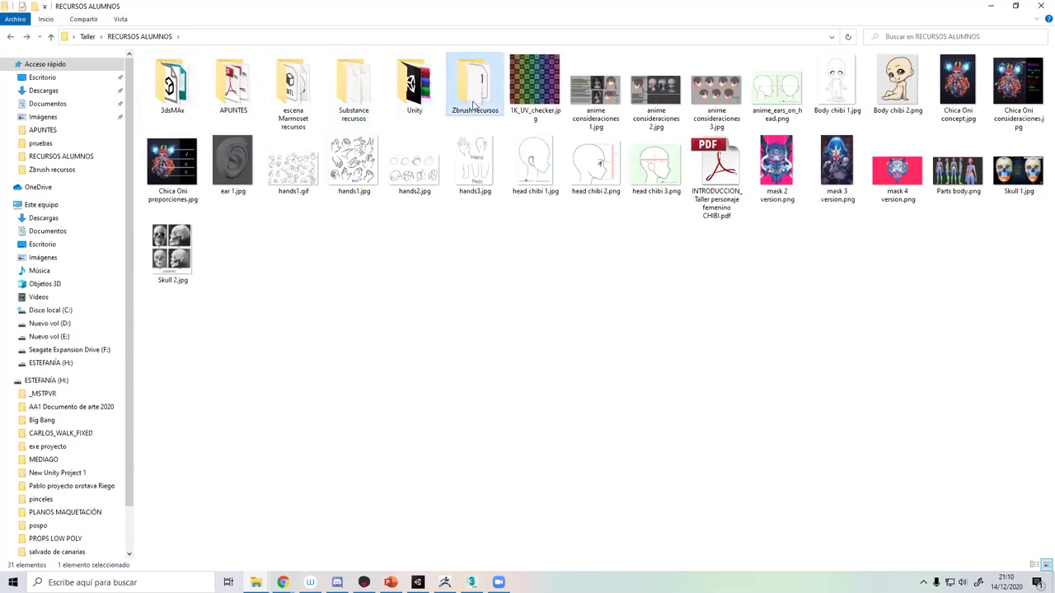
Browse the Zbrush recursos folder, looking at the Pinceles ORB brush folder and Chain curve.zbp.
double_click(474, 101)
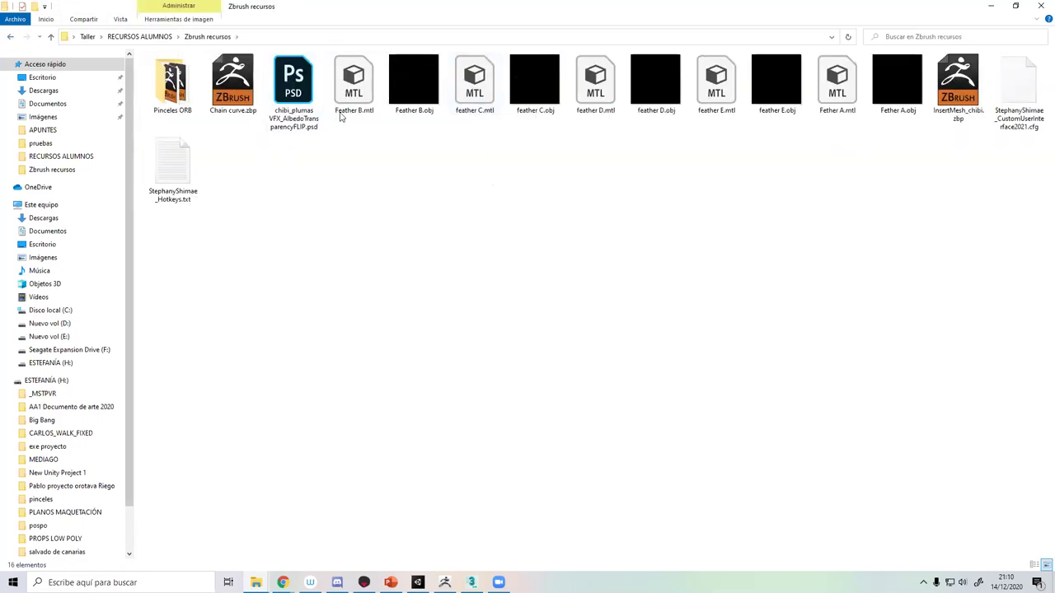
left_click(181, 97)
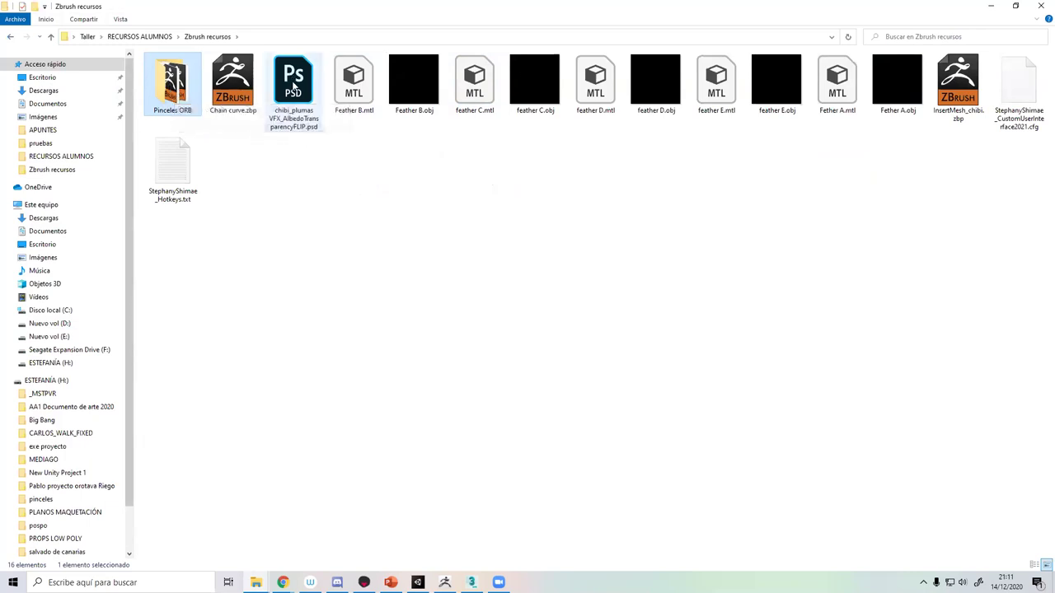
mouse_move(235, 83)
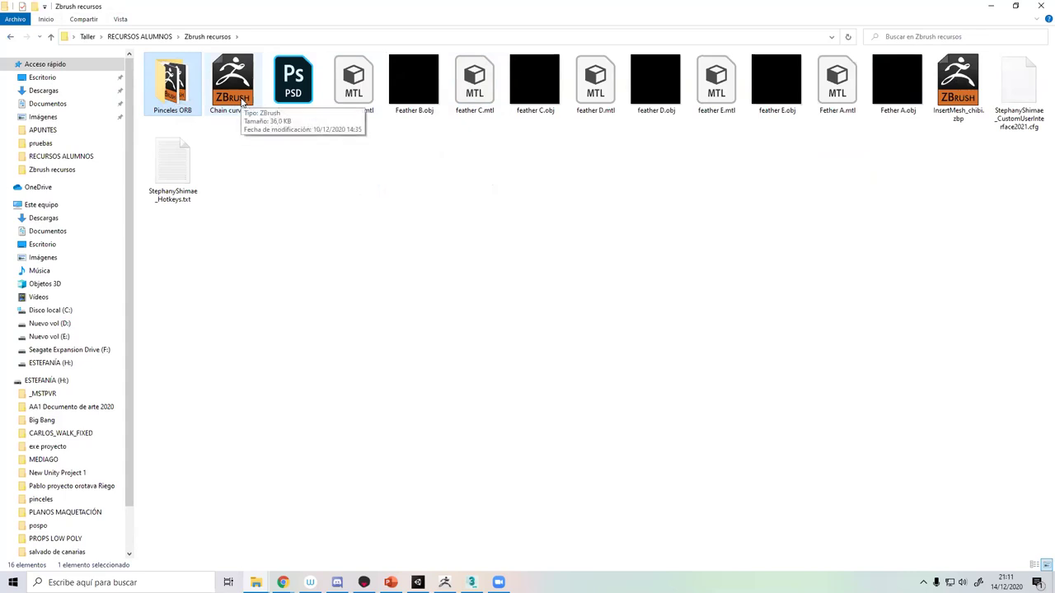
left_click(233, 87)
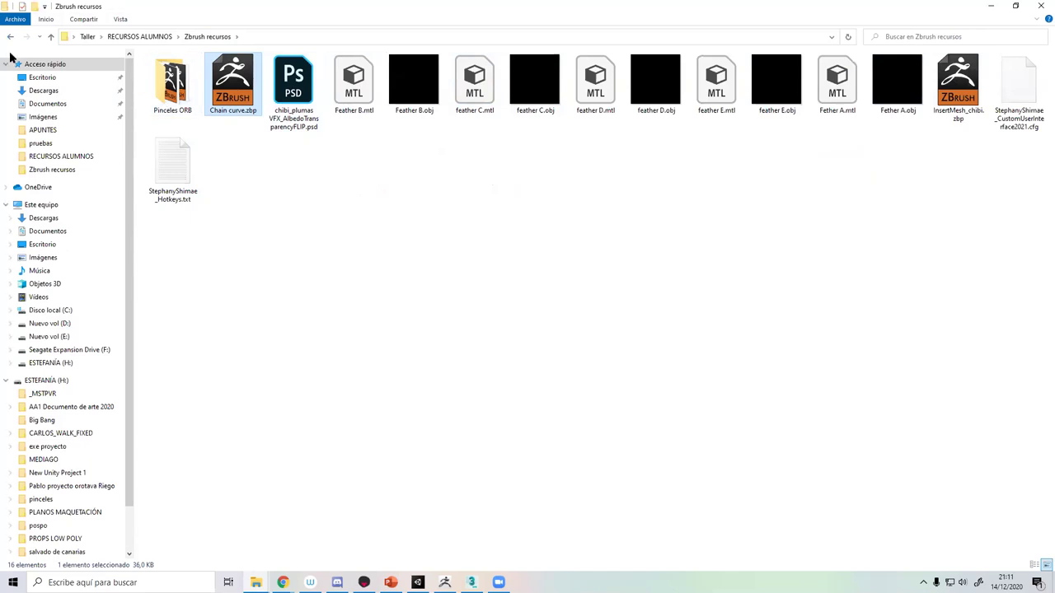
Go back to RECURSOS ALUMNOS and select 1K_UV_checker.jpg, then Chica Oni concept.jpg.
left_click(9, 37)
left_click(540, 91)
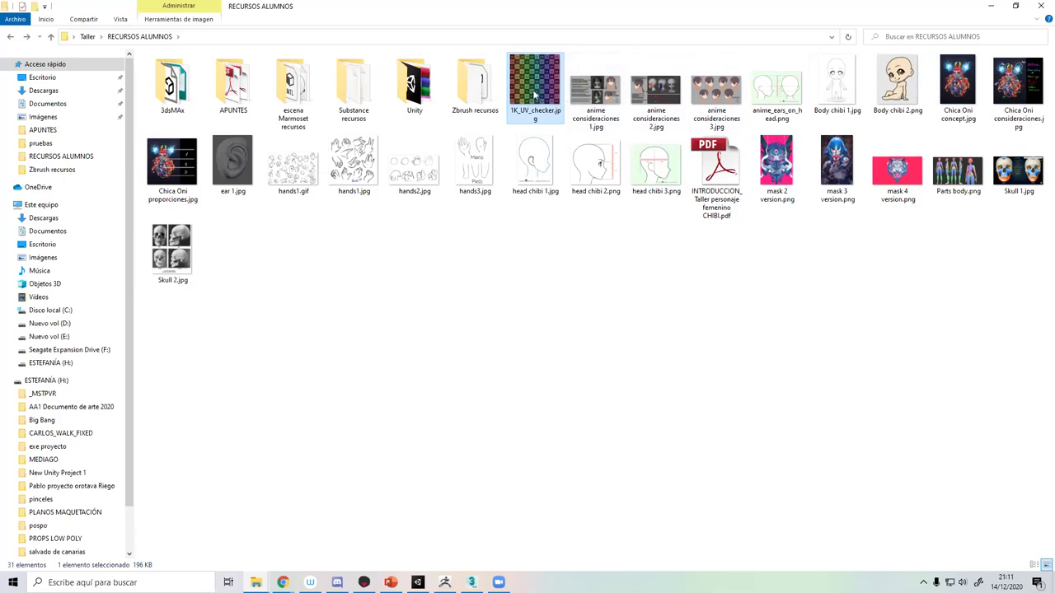
left_click(948, 83)
Open Chica Oni concept.jpg maximized in Photos and page forward to Chica Oni proporciones.jpg.
double_click(947, 84)
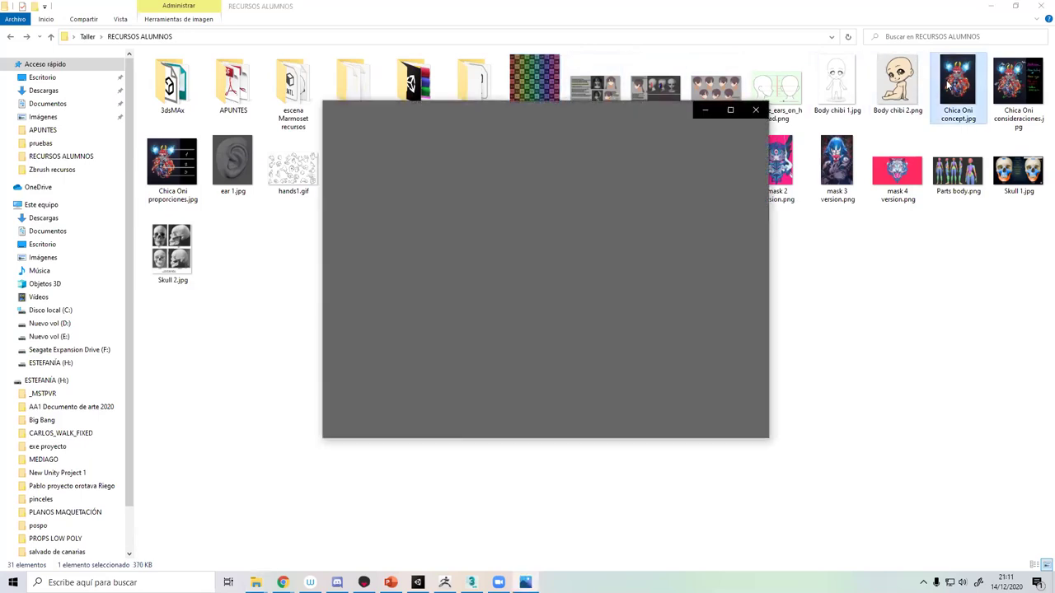
left_click(731, 111)
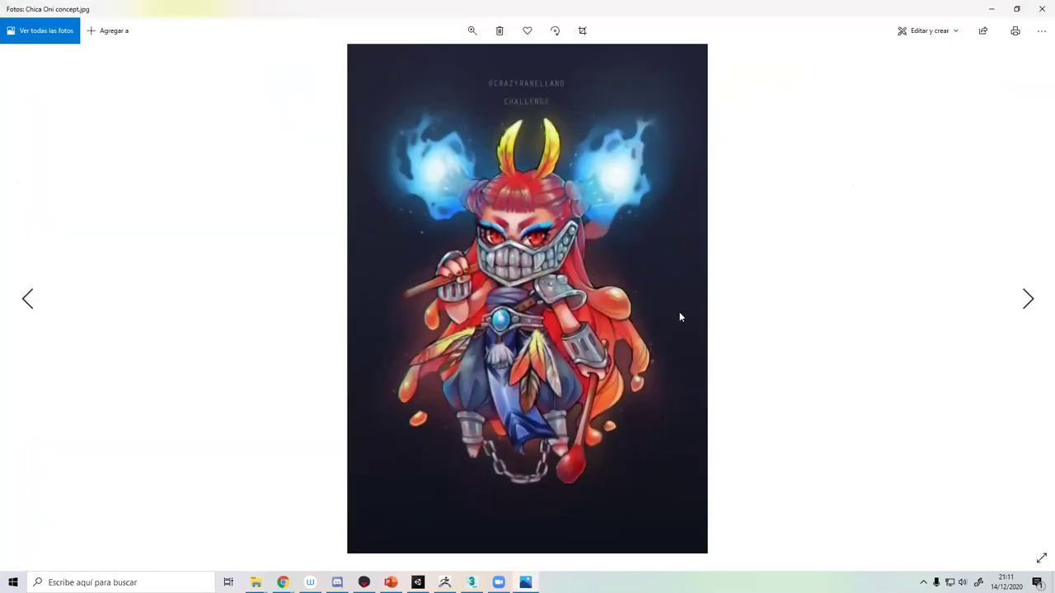
key("Right")
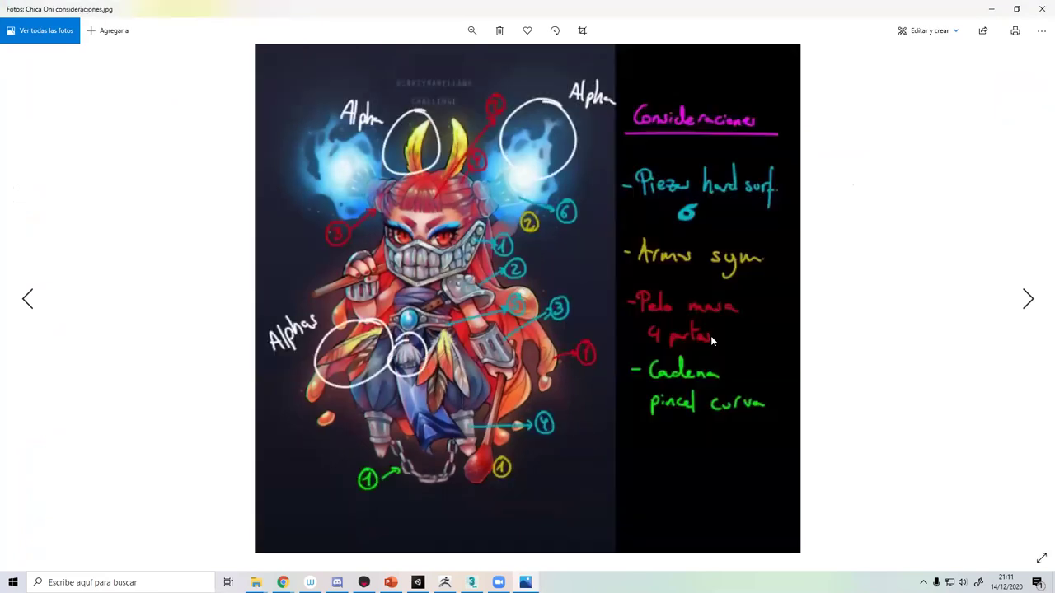
key("Right")
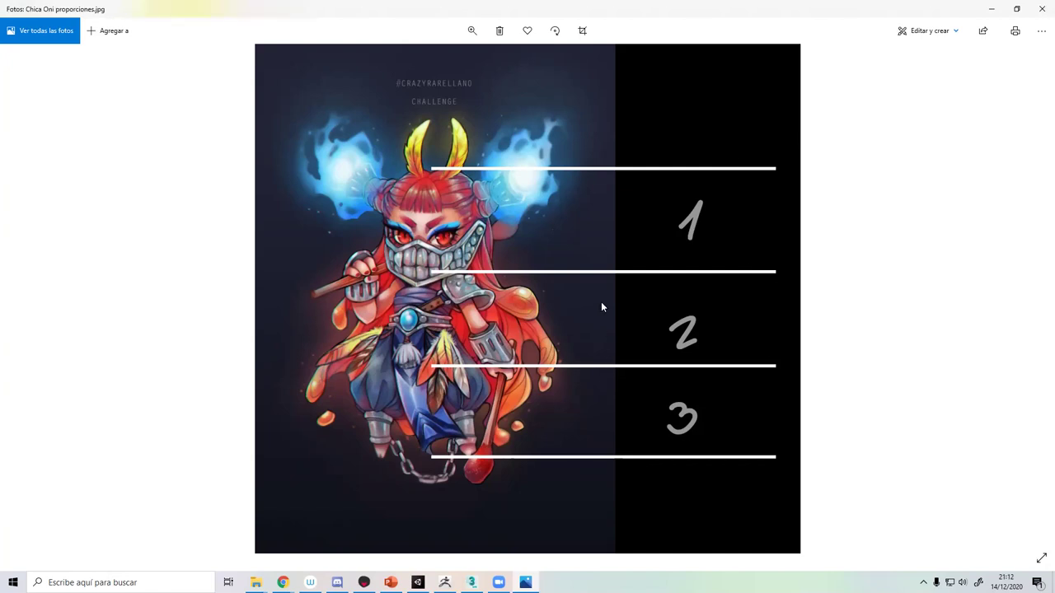
Step back to review the annotated Chica Oni consideraciones.jpg, then minimize Photos.
key("Left")
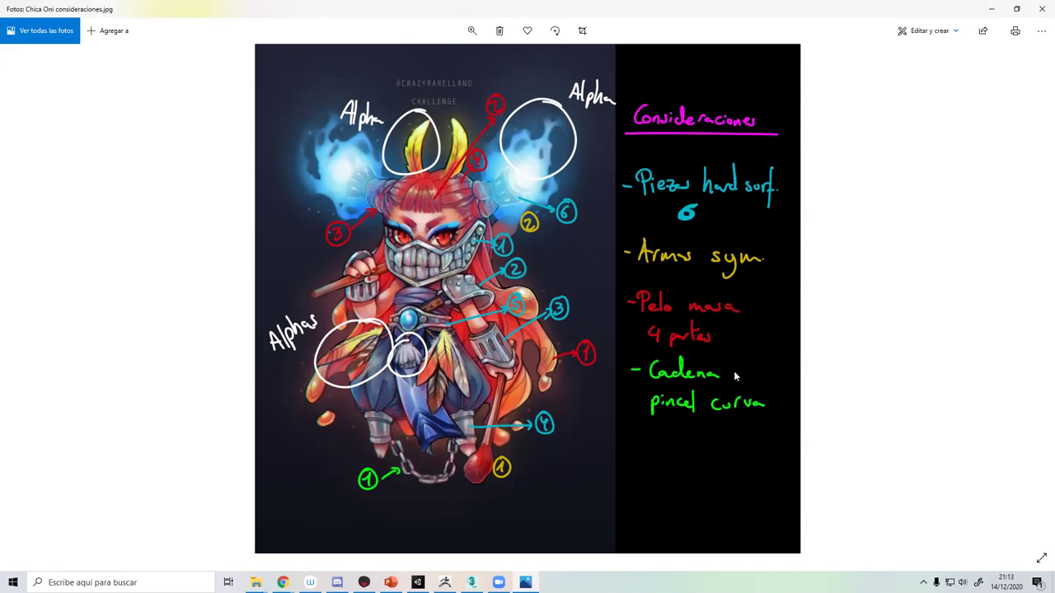
left_click(992, 9)
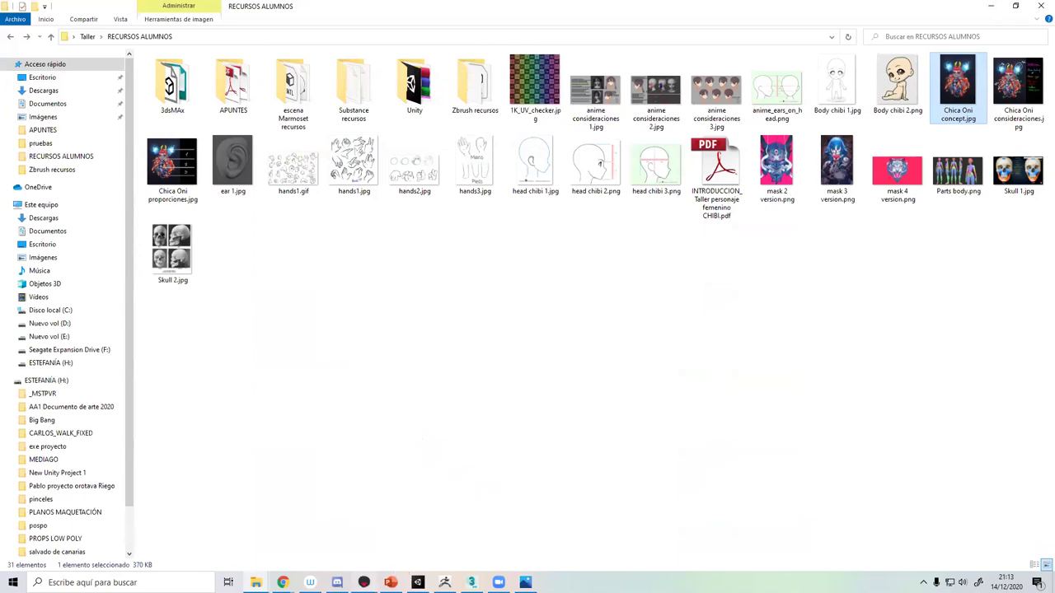
Bring up the Marmoset Toolbag Chica Oni scene and orbit toward a frontal view.
left_click(364, 536)
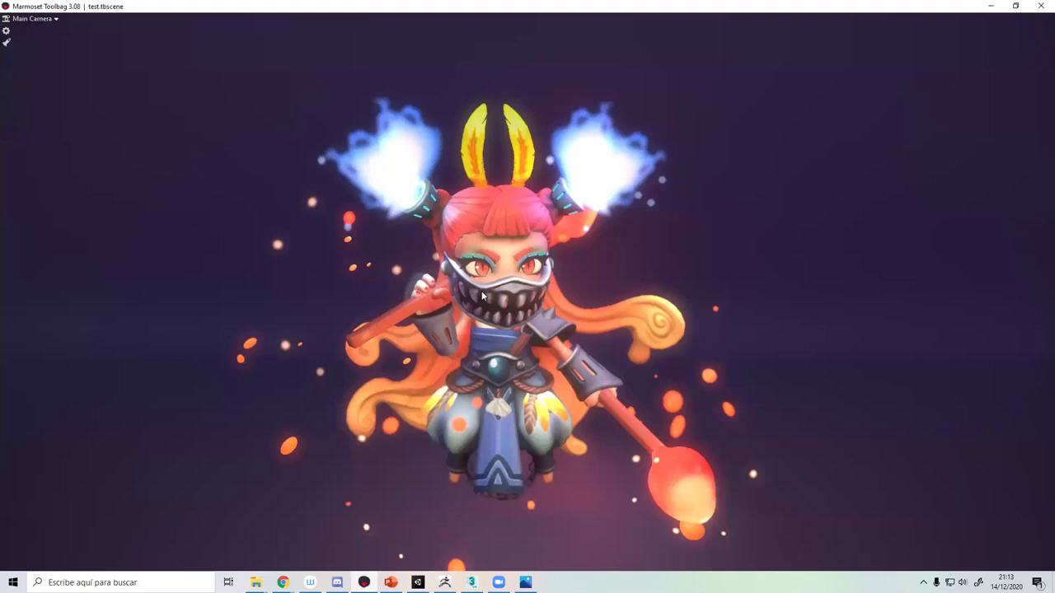
mouse_move(574, 409)
left_mouse_down()
mouse_move(611, 405)
mouse_move(567, 405)
mouse_move(574, 378)
left_mouse_up()
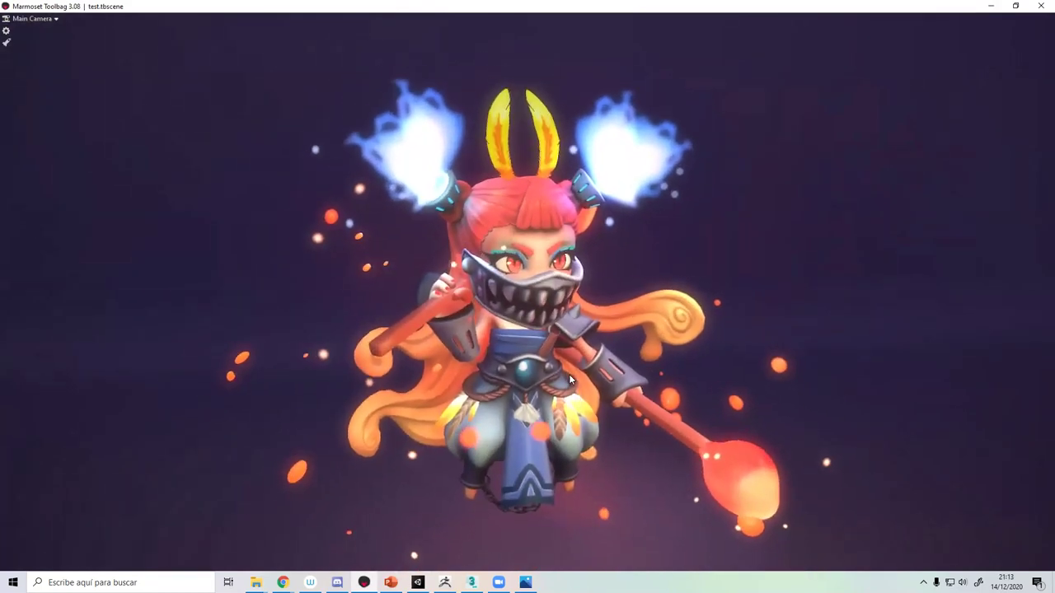
mouse_move(574, 378)
left_mouse_down()
mouse_move(579, 403)
mouse_move(565, 400)
left_mouse_up()
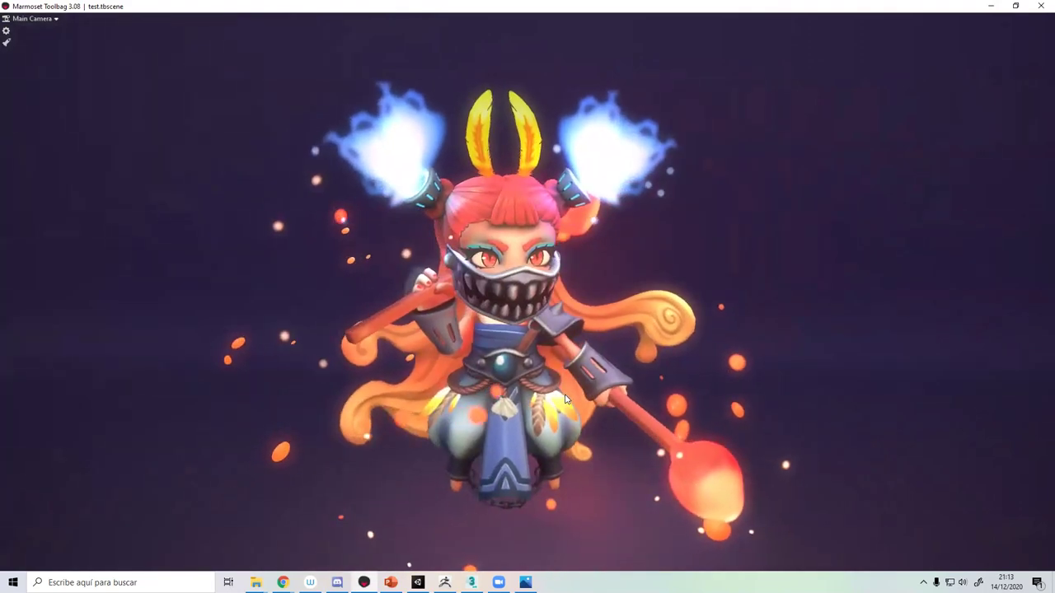
scroll(553, 346, "down", 2)
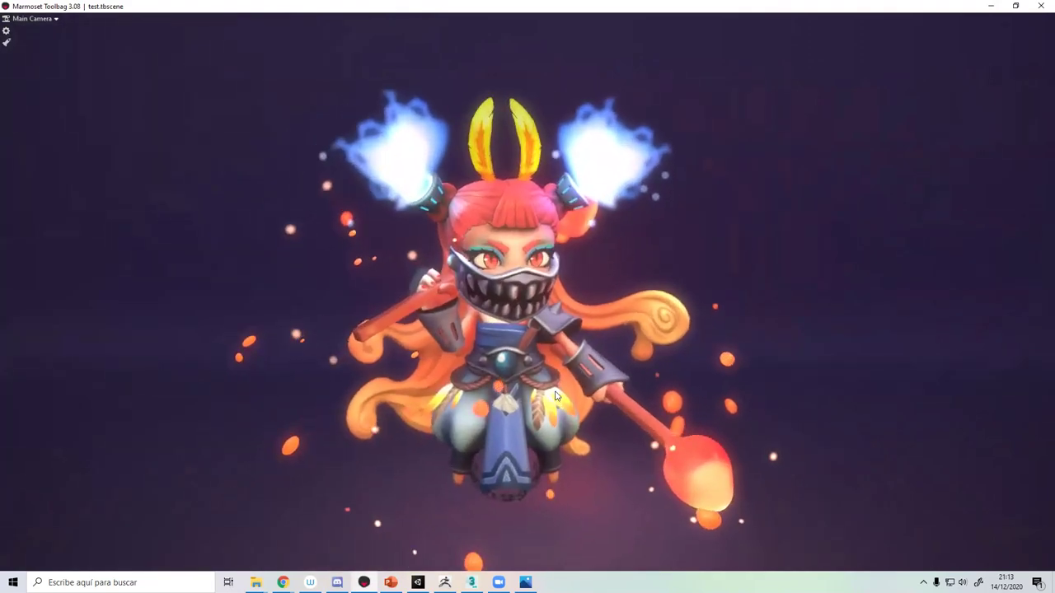
scroll(545, 247, "up", 2)
Select the mask, slide it off the face, undo it back, then nudge it slightly right.
left_click(509, 287)
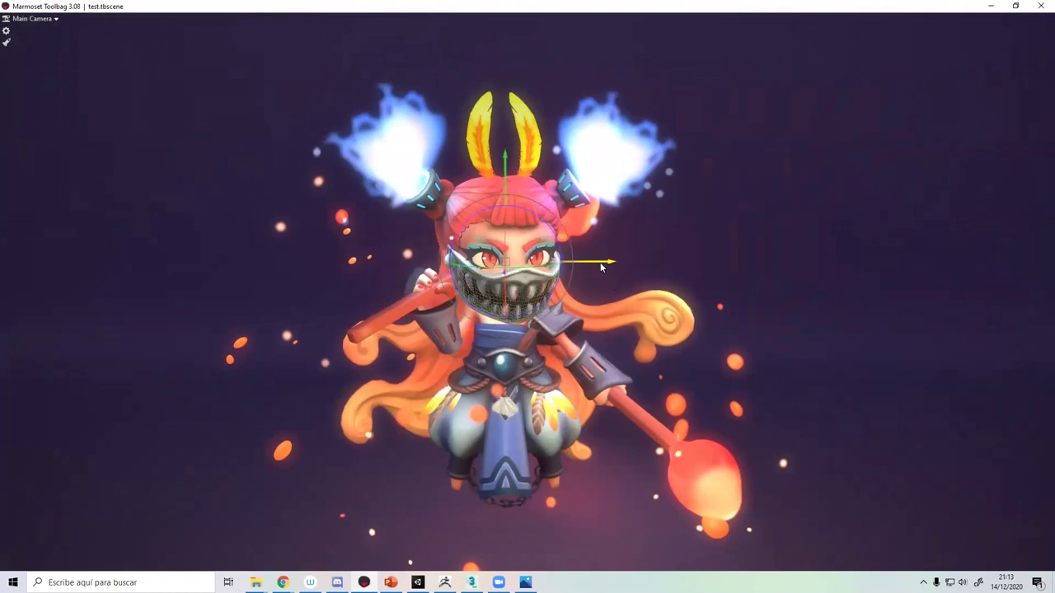
left_click_drag(611, 264, 606, 270)
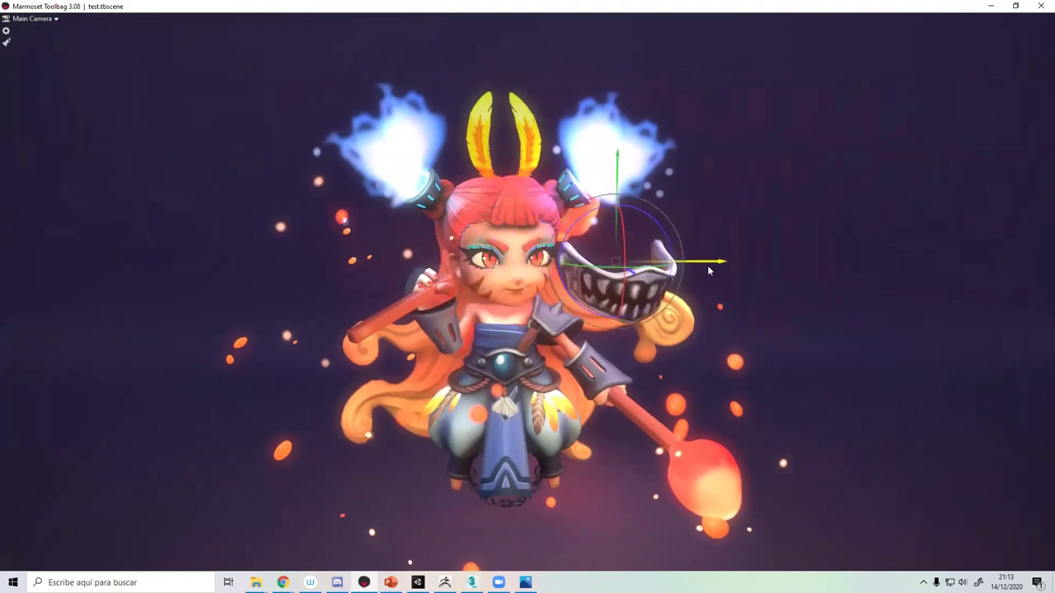
key("ctrl+z")
left_click_drag(599, 269, 610, 261)
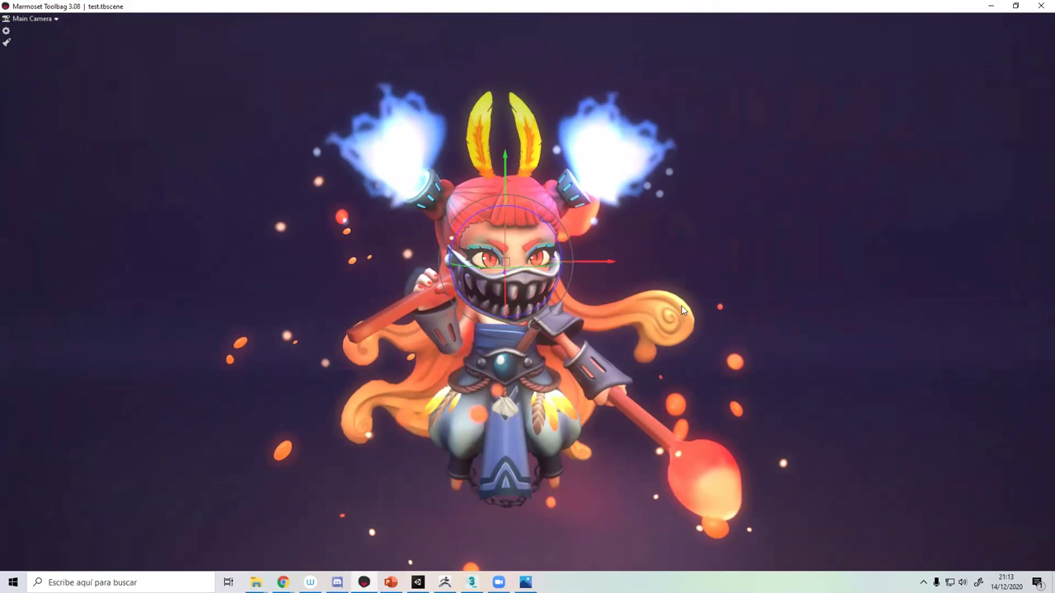
key("Tab")
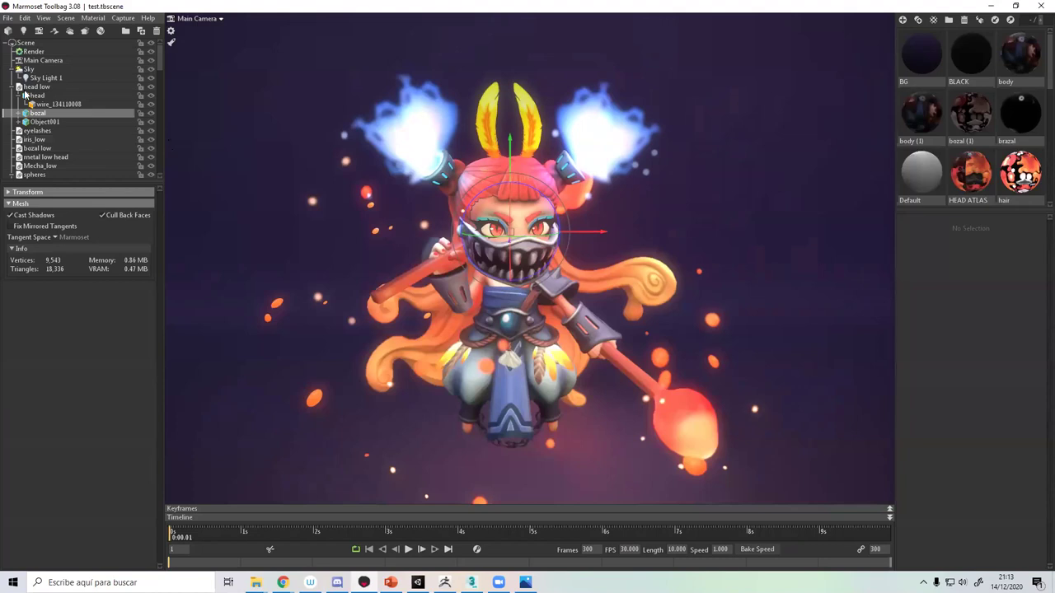
left_click(36, 61)
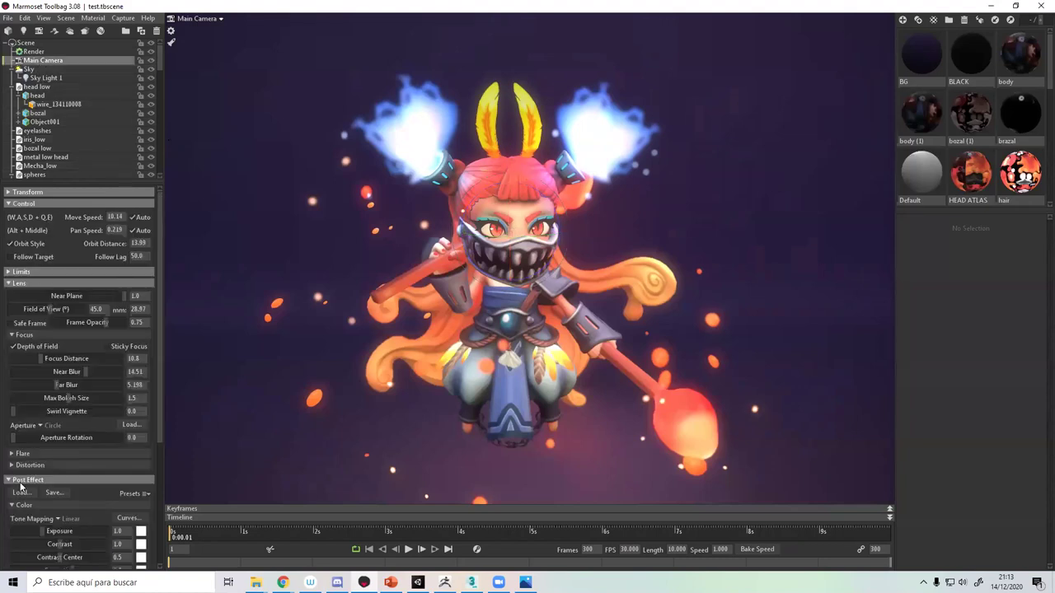
left_click(13, 346)
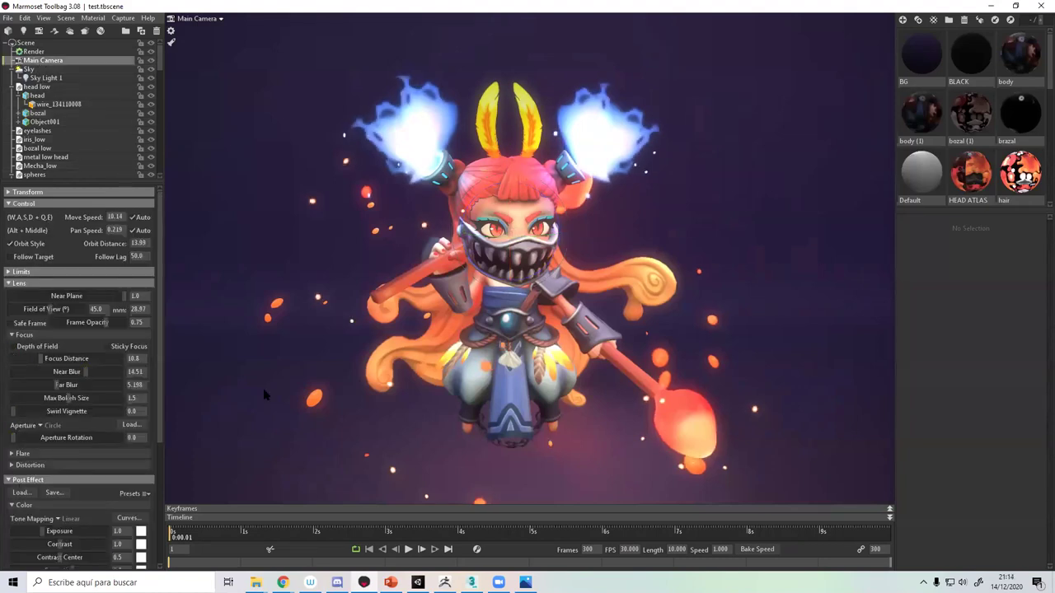
key("Tab")
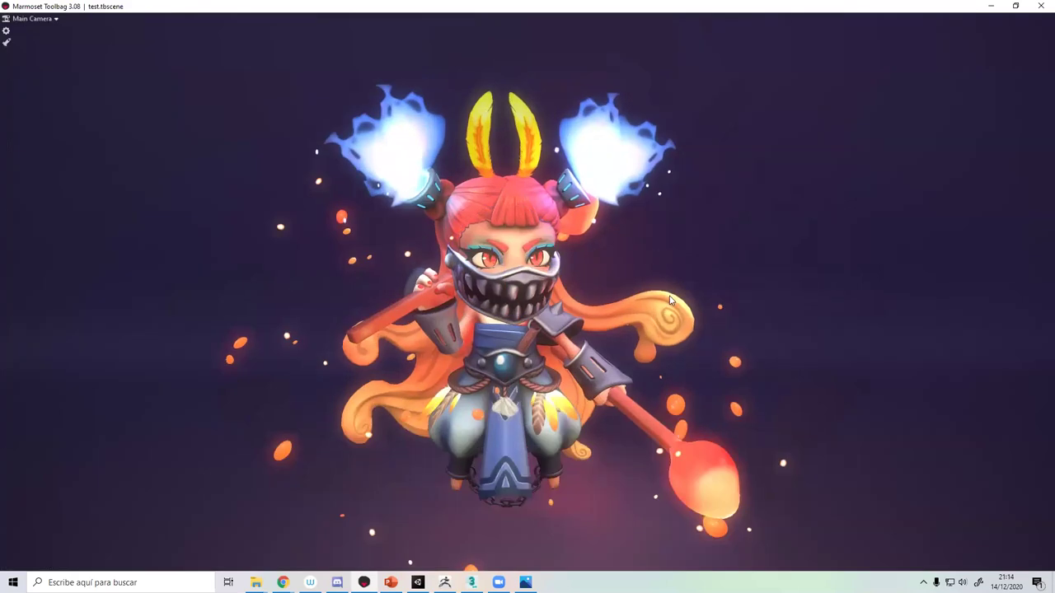
scroll(669, 299, "down", 2)
scroll(678, 220, "down", 3)
scroll(675, 275, "up", 3)
scroll(636, 151, "down", 4)
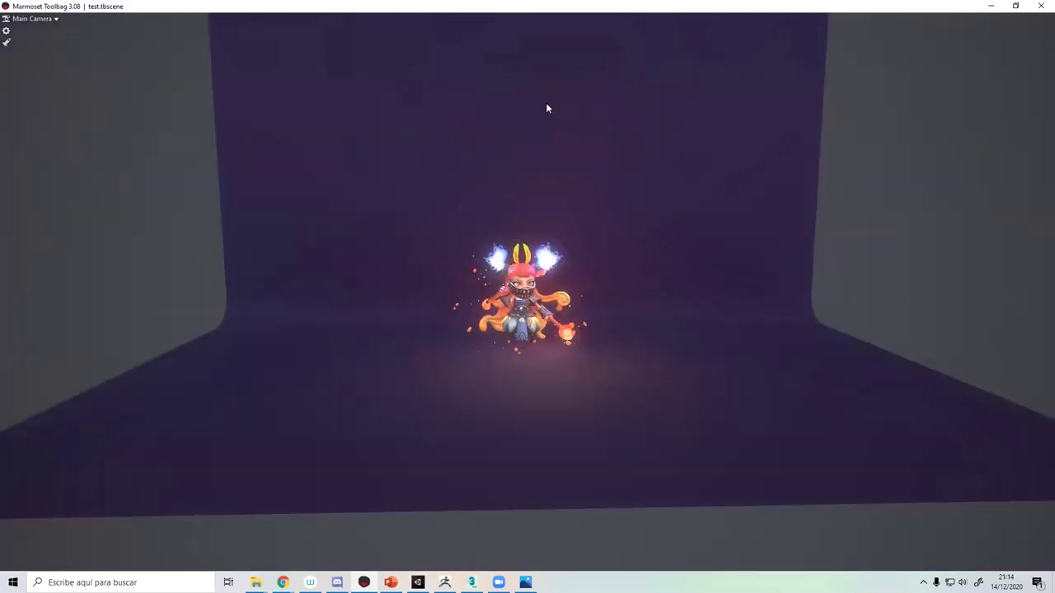
left_click_drag(318, 228, 482, 254)
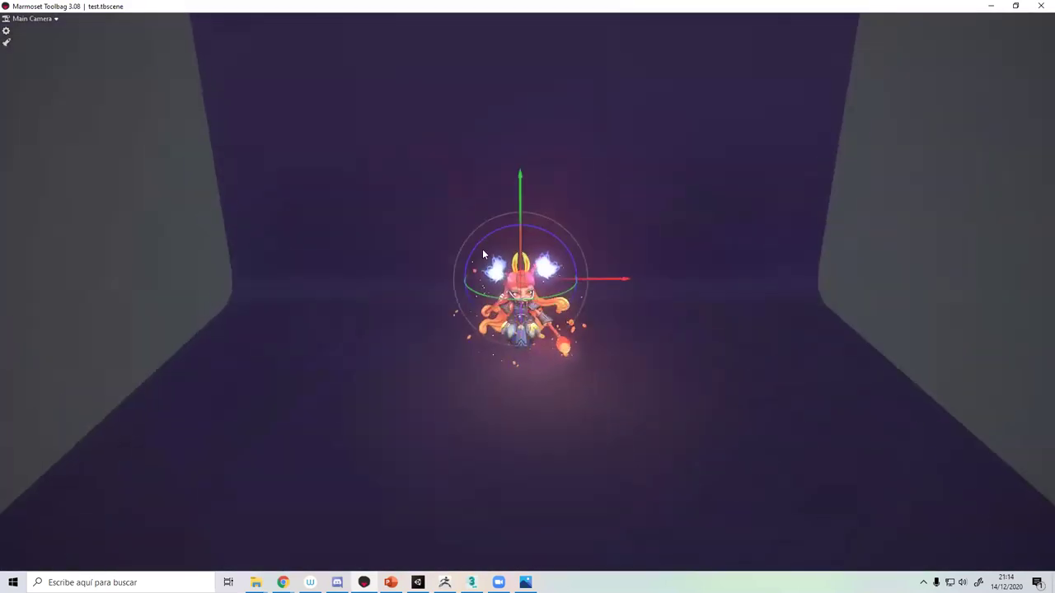
scroll(484, 296, "up", 2)
scroll(488, 343, "up", 5)
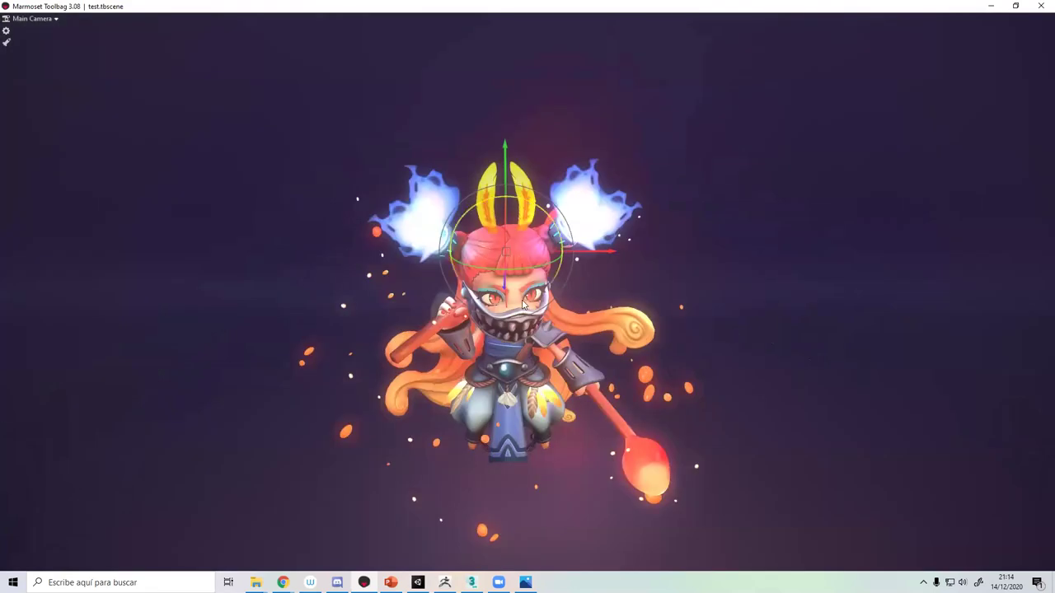
mouse_move(523, 305)
left_mouse_down()
mouse_move(618, 328)
mouse_move(527, 330)
left_mouse_up()
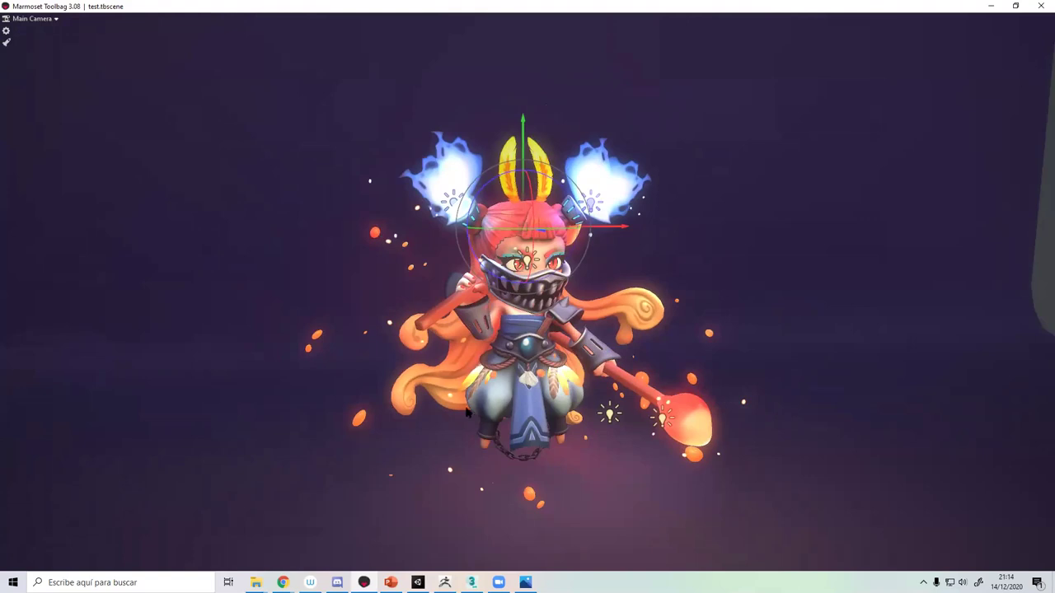
left_click_drag(471, 403, 511, 404)
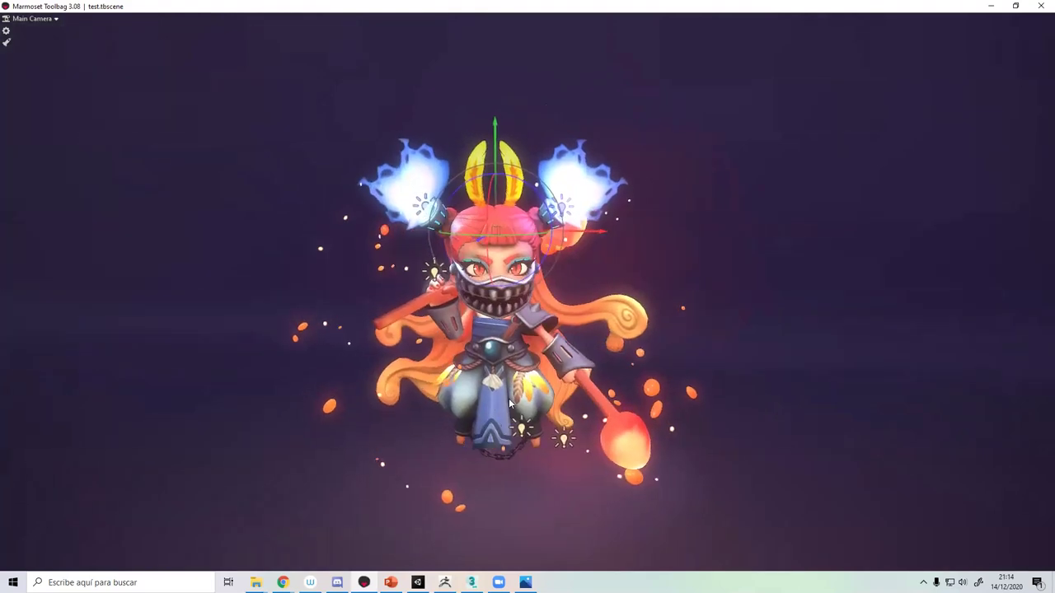
scroll(511, 404, "up", 2)
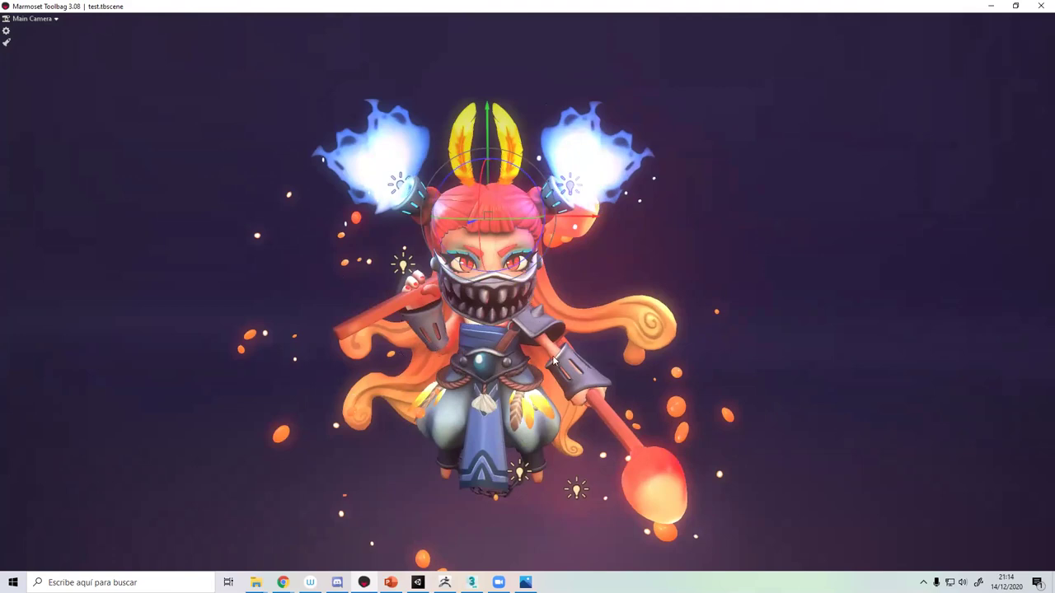
scroll(597, 373, "down", 1)
scroll(585, 363, "down", 2)
scroll(569, 351, "up", 2)
scroll(552, 337, "down", 2)
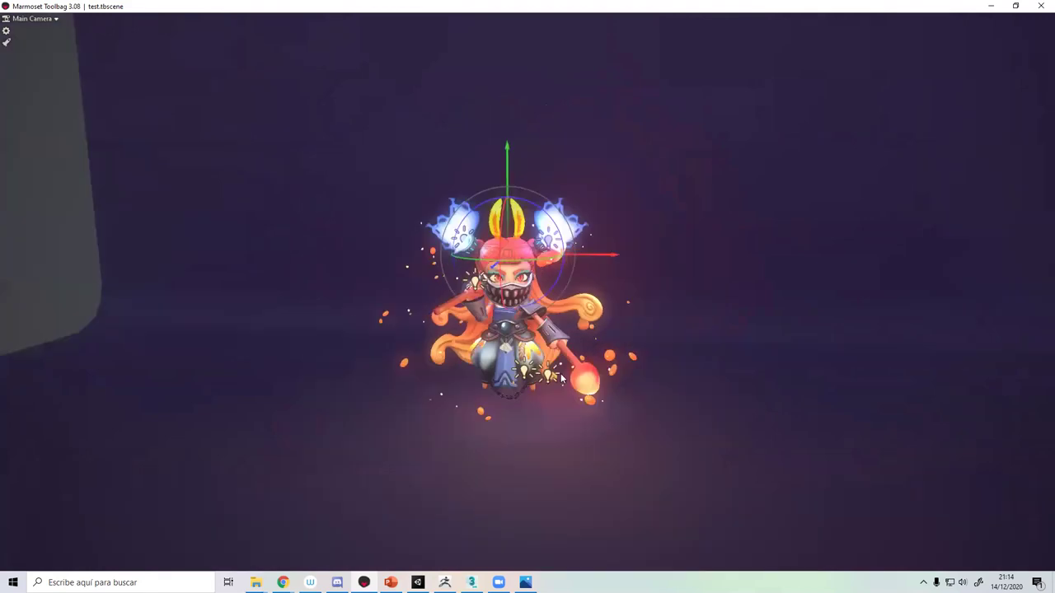
scroll(536, 325, "up", 1)
scroll(527, 326, "up", 1)
scroll(510, 327, "up", 2)
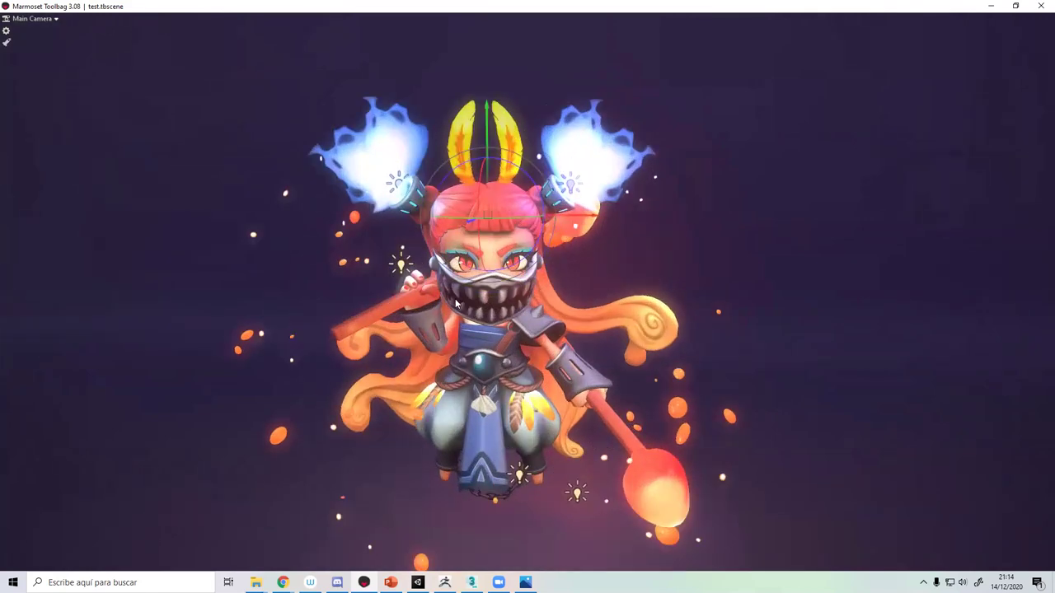
scroll(625, 338, "down", 2)
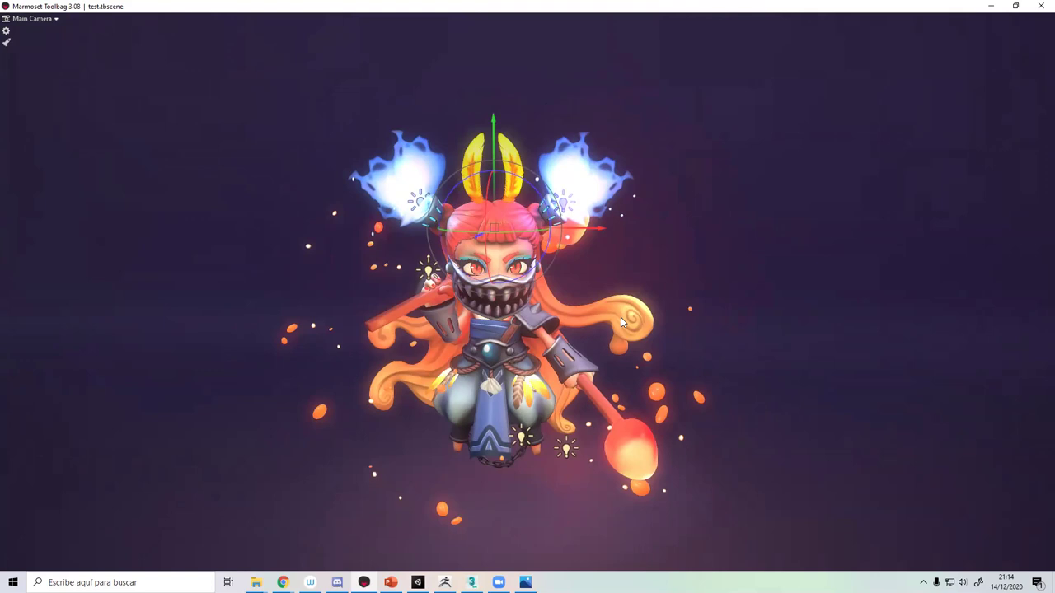
left_click(505, 318)
left_click(542, 277)
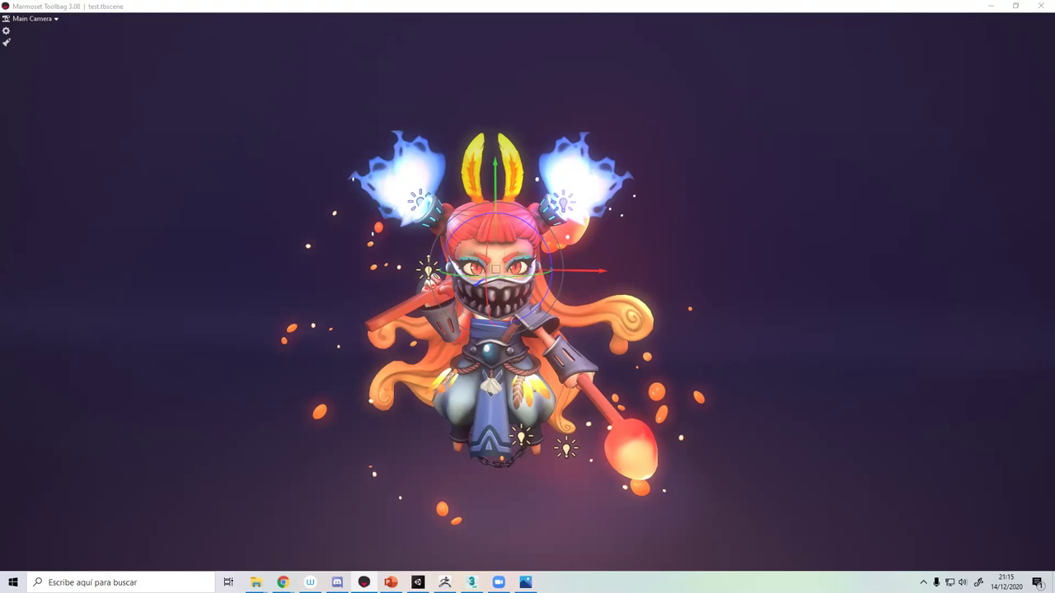
Orbit and zoom around the chibi character and staff, deselect, then switch to Unity.
left_click_drag(288, 158, 285, 149)
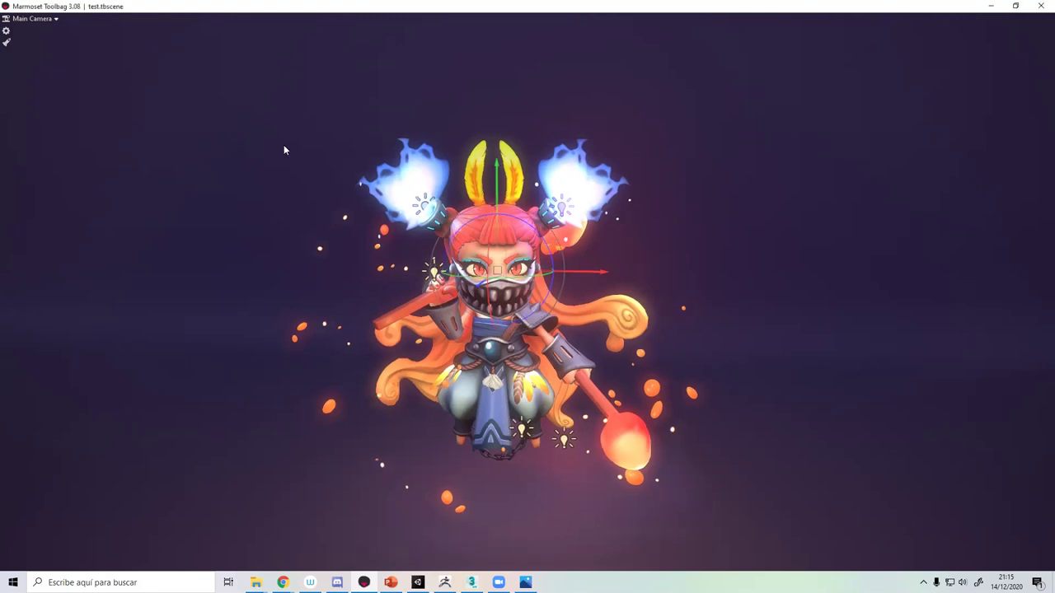
scroll(231, 157, "down", 5)
left_click(423, 224)
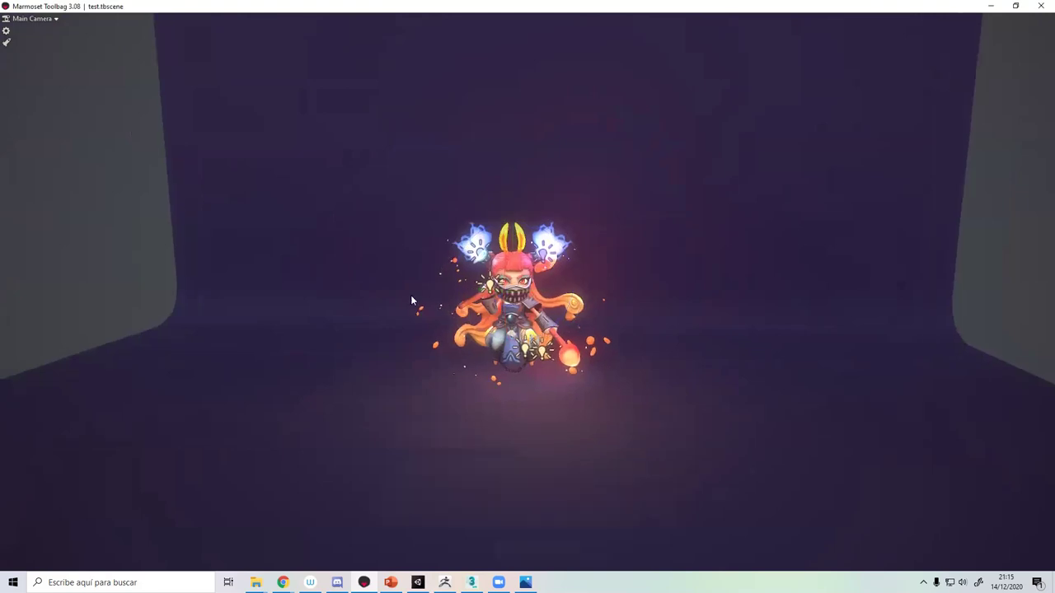
scroll(409, 295, "up", 6)
scroll(406, 284, "down", 1)
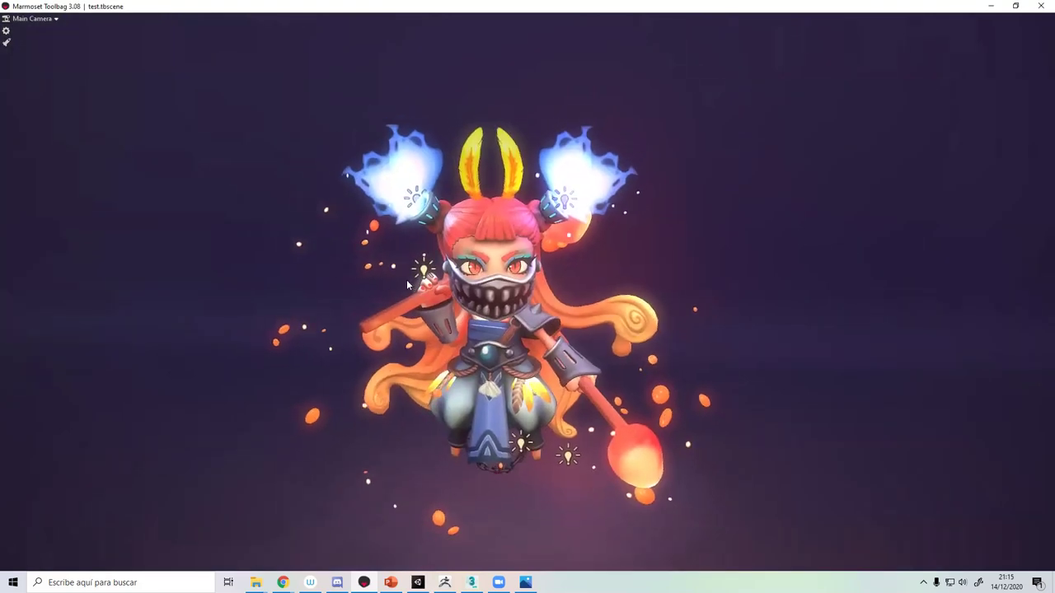
left_click_drag(396, 300, 445, 244)
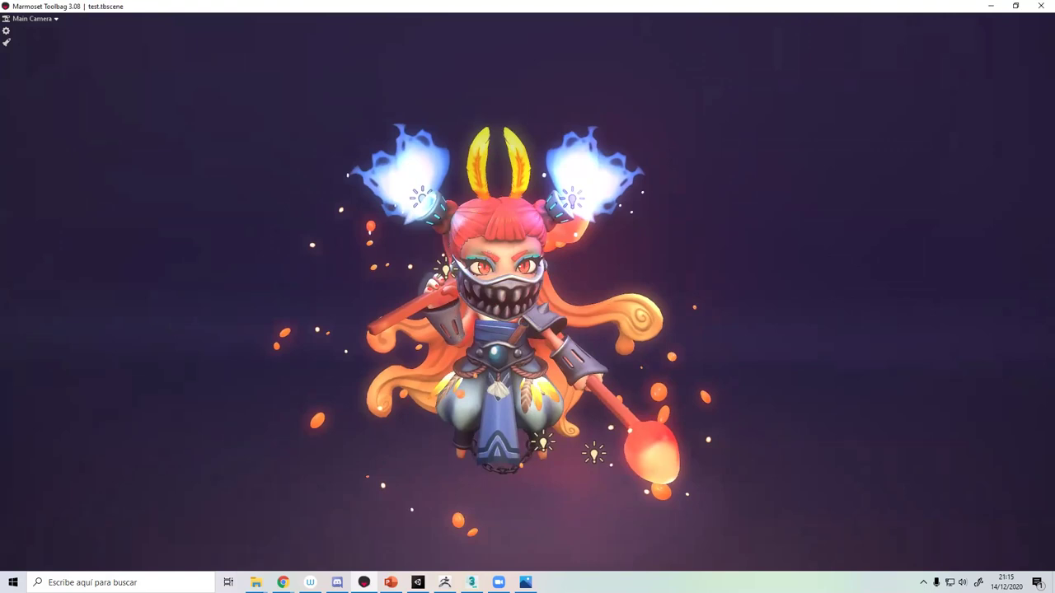
key("alt+Tab")
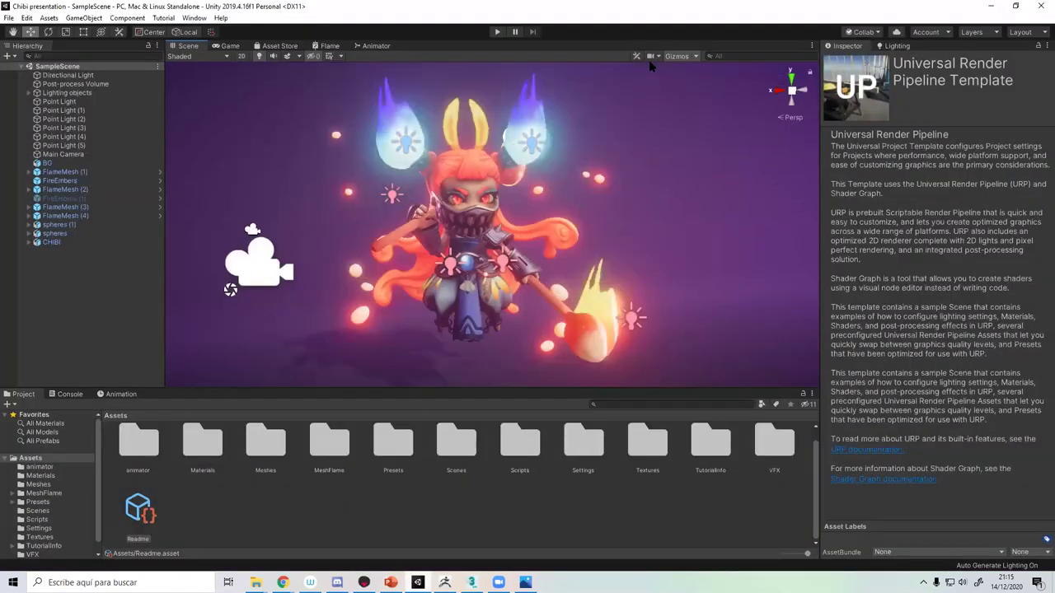
Run Unity's SampleScene in play mode, watch the Game view, then stop it.
left_click(498, 32)
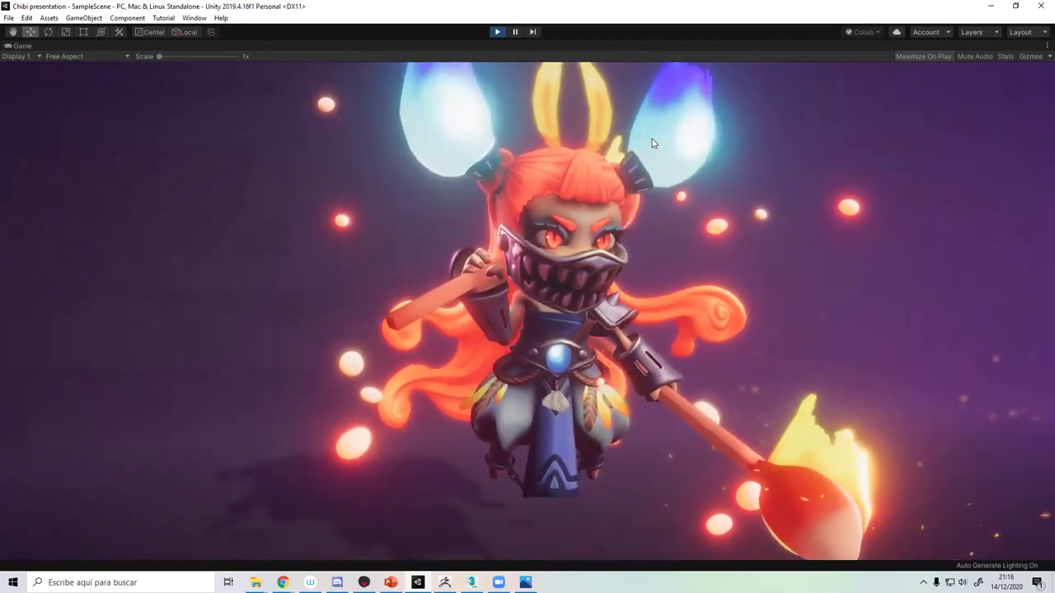
left_click(496, 33)
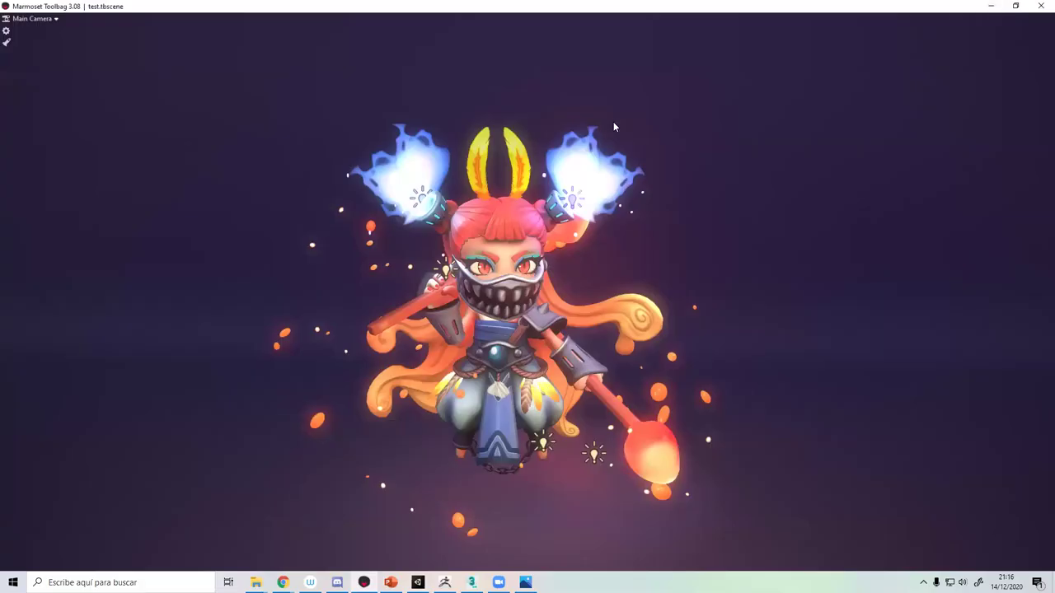
Restore Marmoset's scene, material and timeline panels, orbit slightly, then minimize the window.
left_click(614, 112)
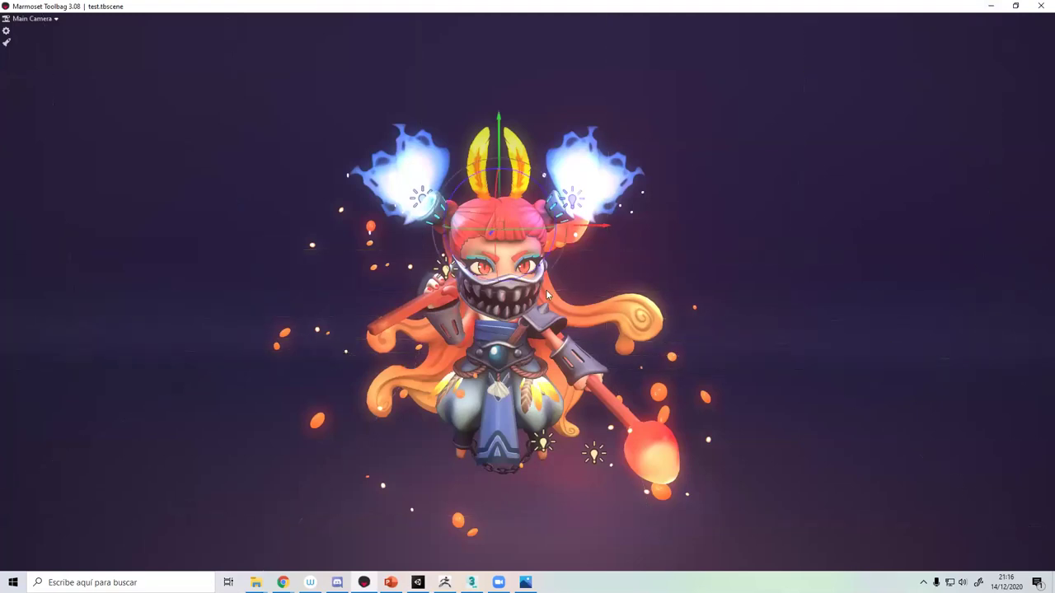
key("Tab")
left_click_drag(663, 292, 748, 224)
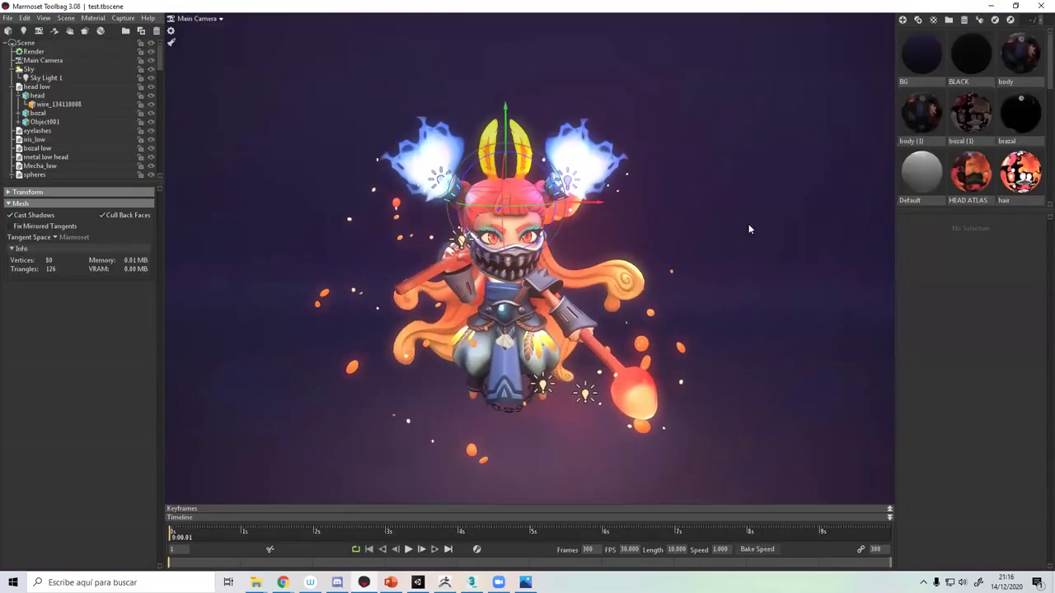
left_click(991, 7)
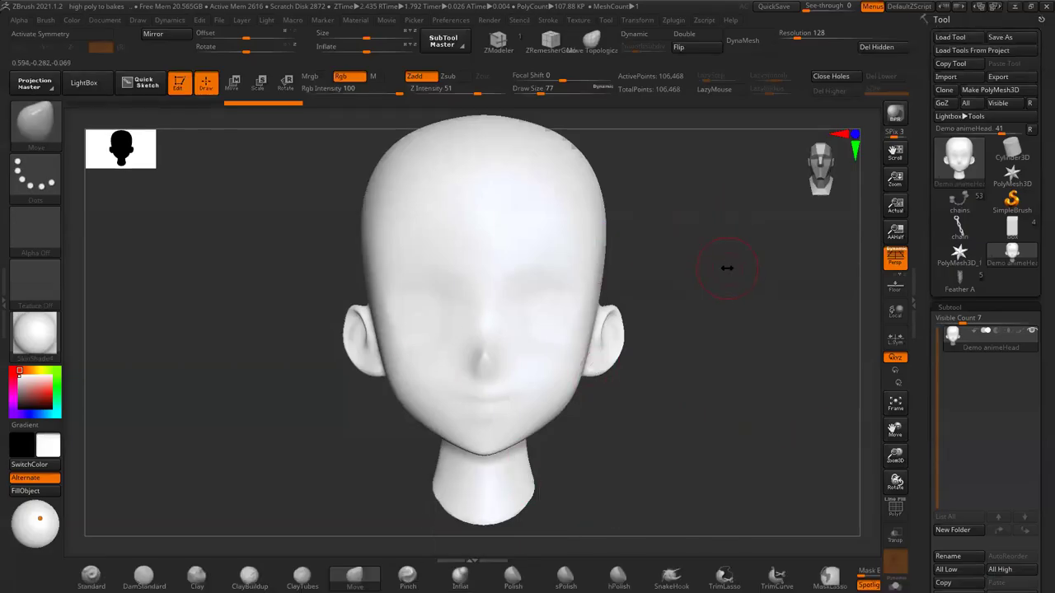
Raise the brush Draw Size from 77 to 136 in the quick palette, then switch to File Explorer.
key("space")
left_click_drag(732, 270, 742, 271)
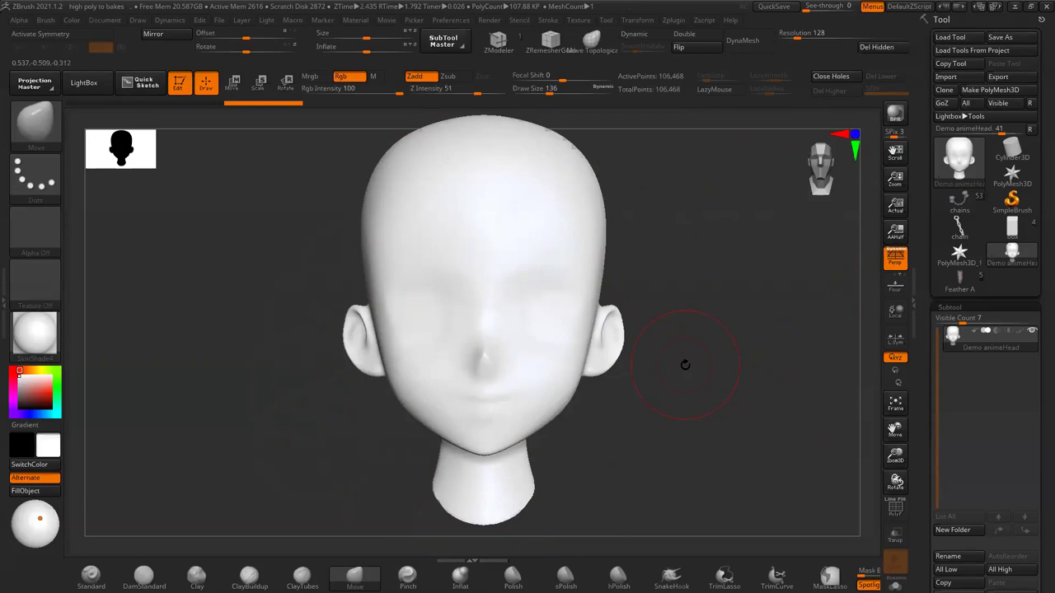
key("alt+Tab")
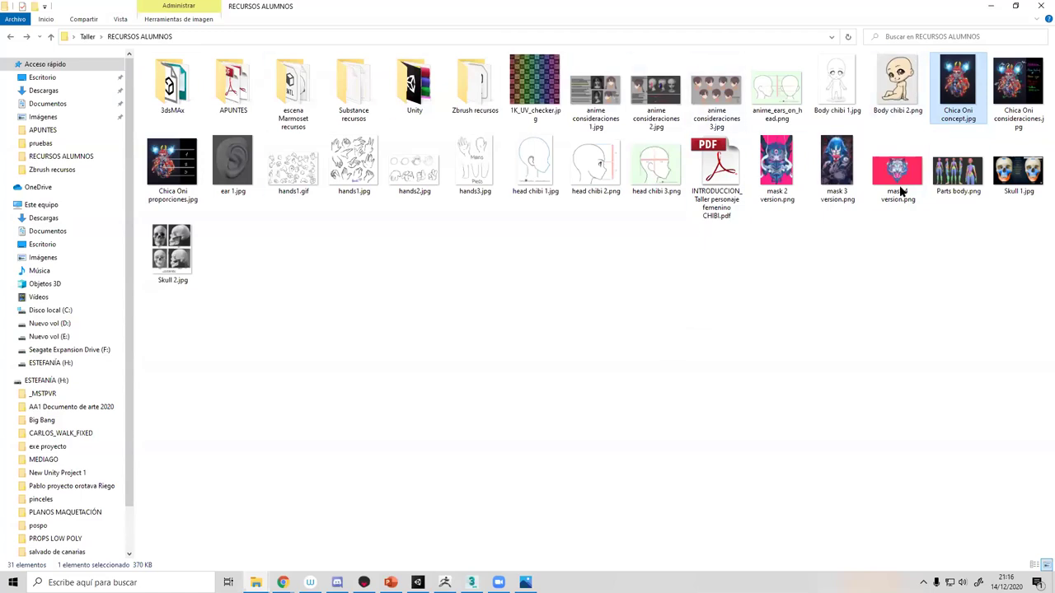
Open Zbrush recursos and point out the custom interface .cfg and Hotkeys .txt files.
double_click(458, 99)
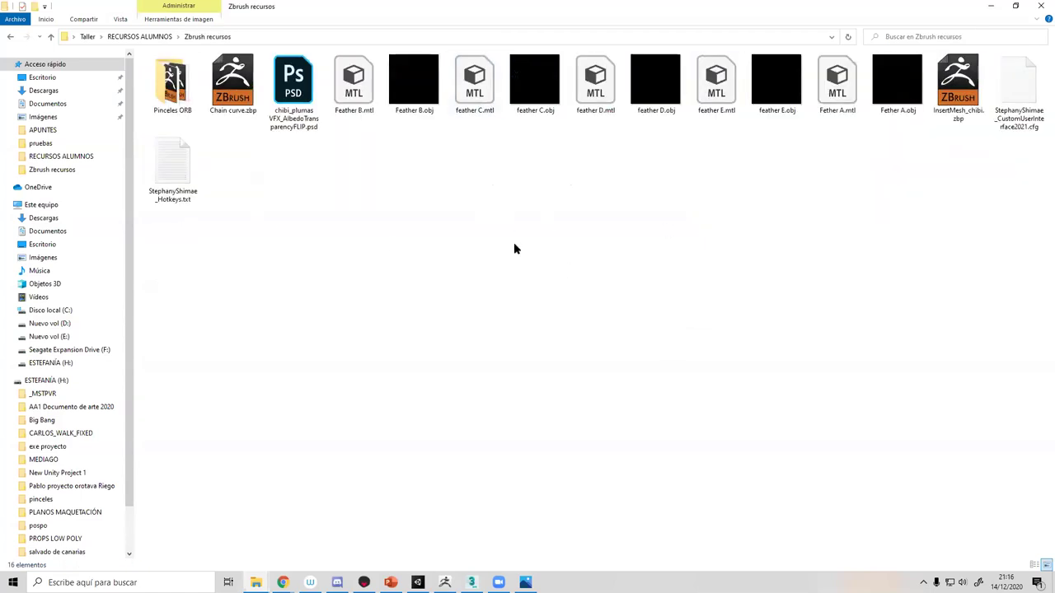
left_click(1018, 86)
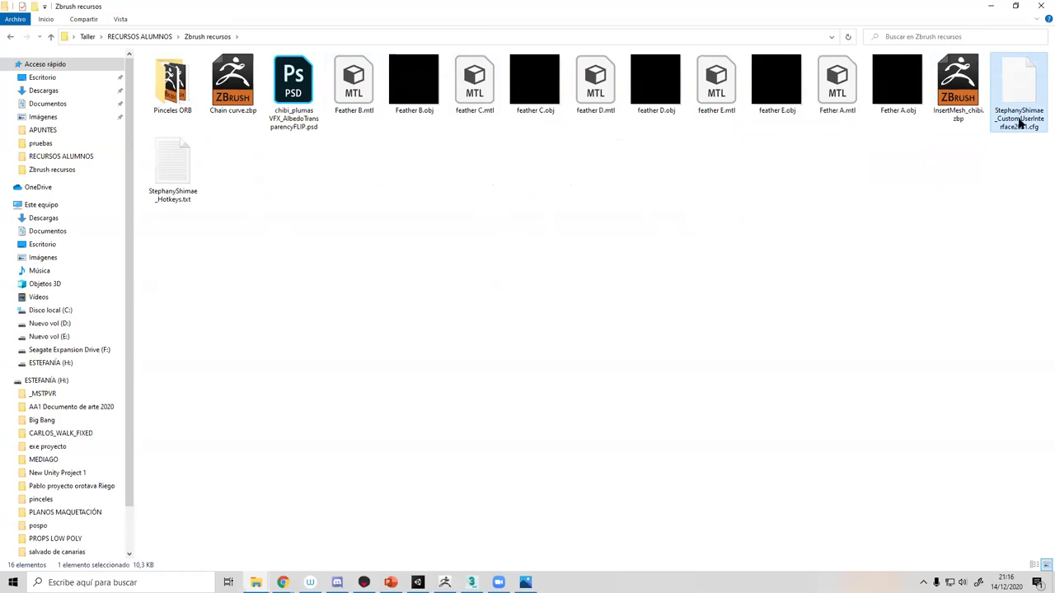
left_click(198, 171)
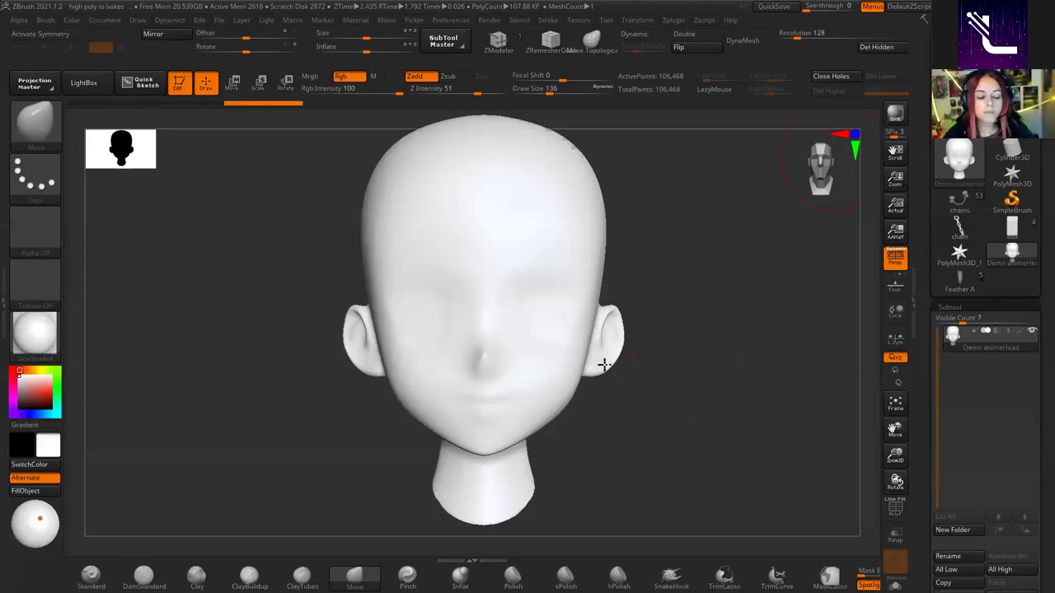
Cycle brushes by hotkey: Clay (BCL), ClayTubes (BCT), then Pinch (BPI).
key("b")
key("c")
key("l")
key("b")
key("c")
key("t")
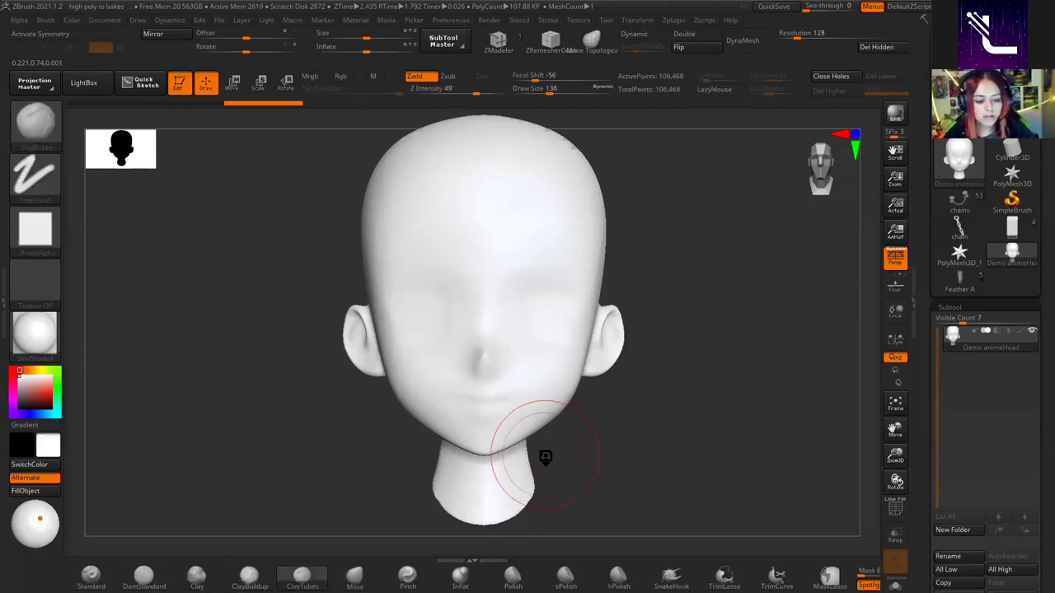
key("b")
key("p")
key("i")
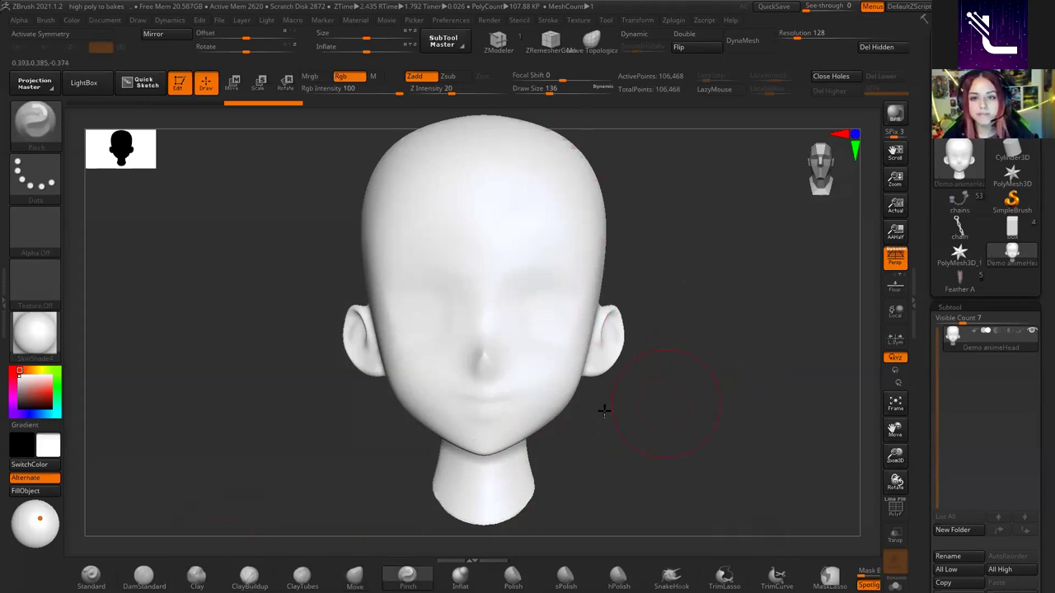
Zoom out, open and close LightBox, and orbit the head to check it.
right_click_drag(640, 264, 683, 287, "ctrl")
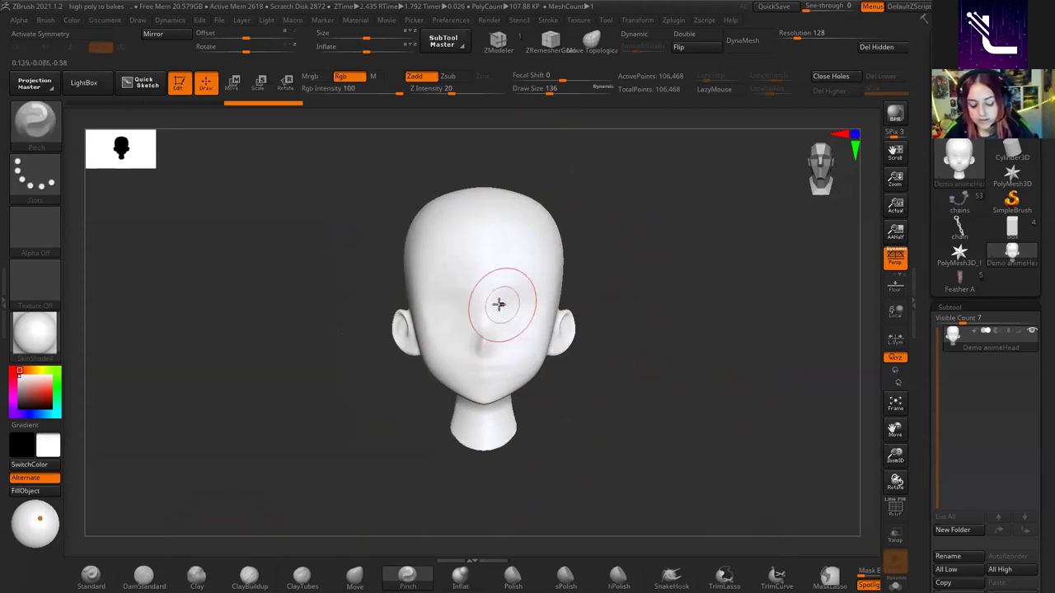
key("comma")
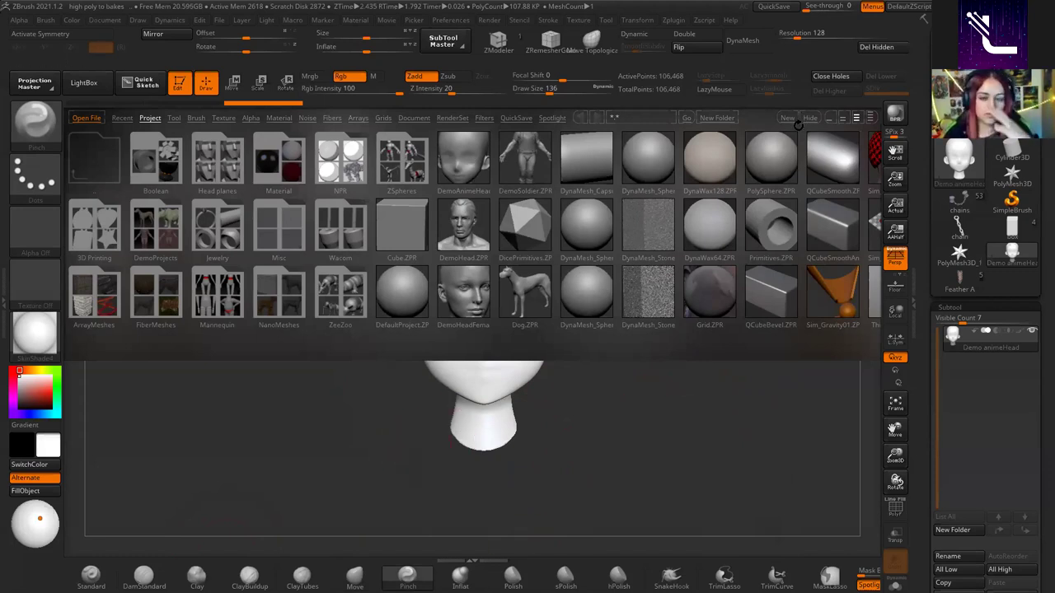
left_click(810, 117)
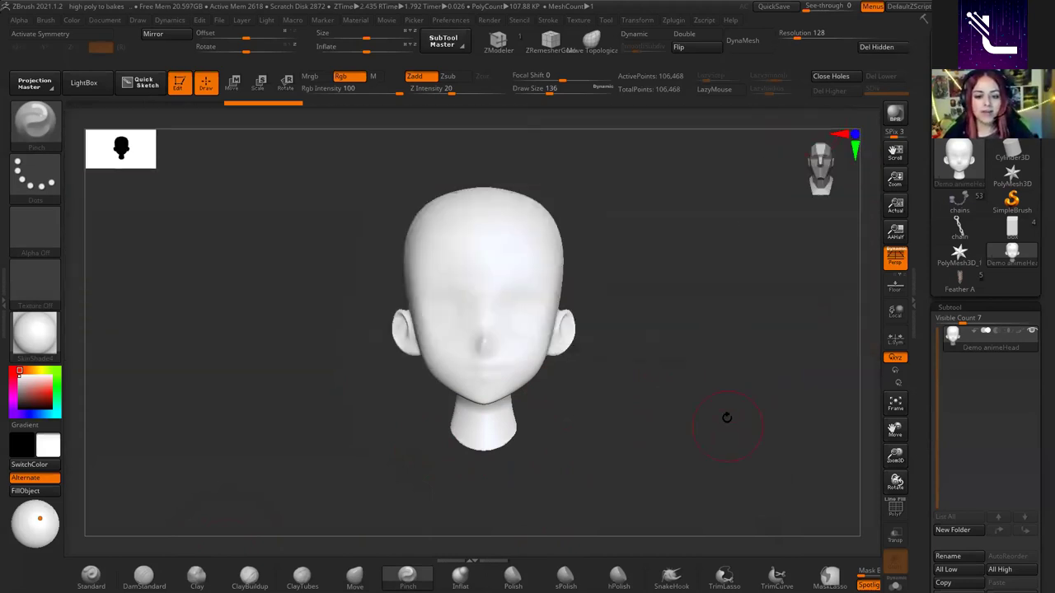
mouse_move(651, 446)
left_mouse_down()
mouse_move(624, 445)
mouse_move(642, 449)
left_mouse_up()
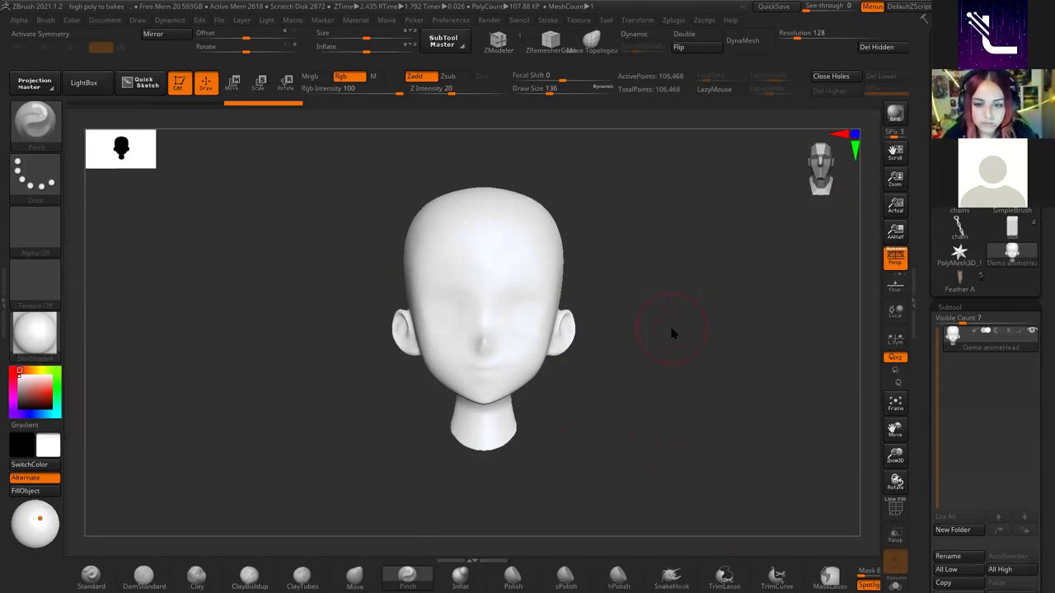
key("alt+Tab")
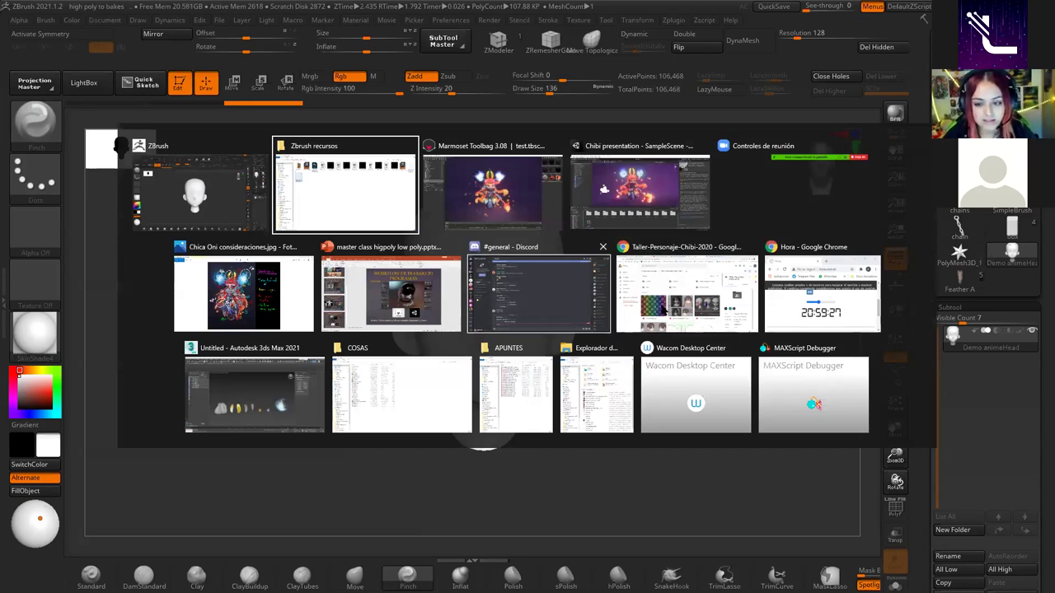
View anime consideraciones 1.jpg full-screen in Photos, then advance to 2.jpg.
left_click(379, 189)
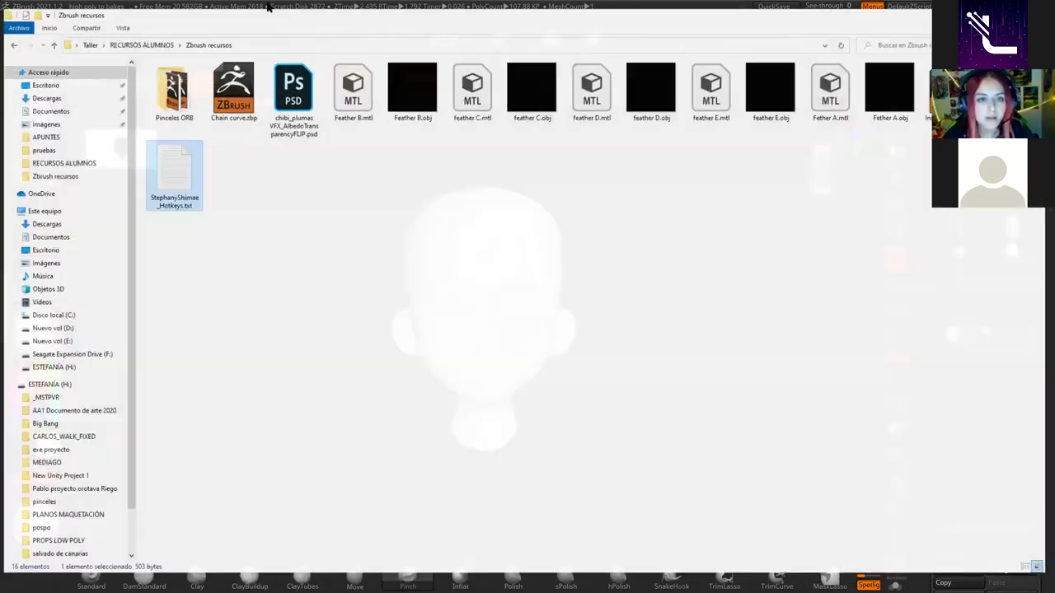
left_click(115, 36)
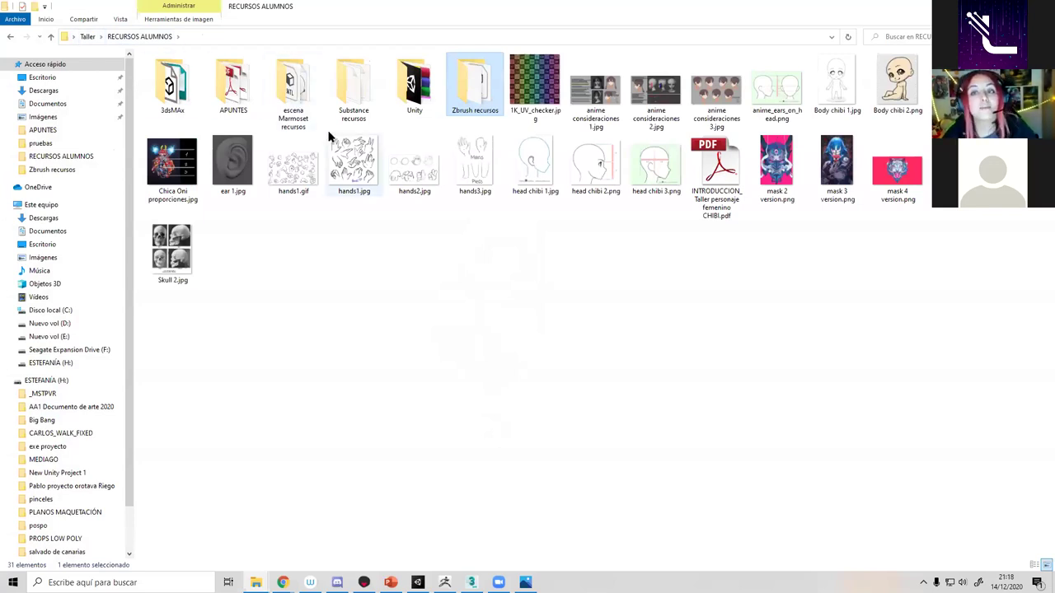
left_click(589, 103)
double_click(588, 103)
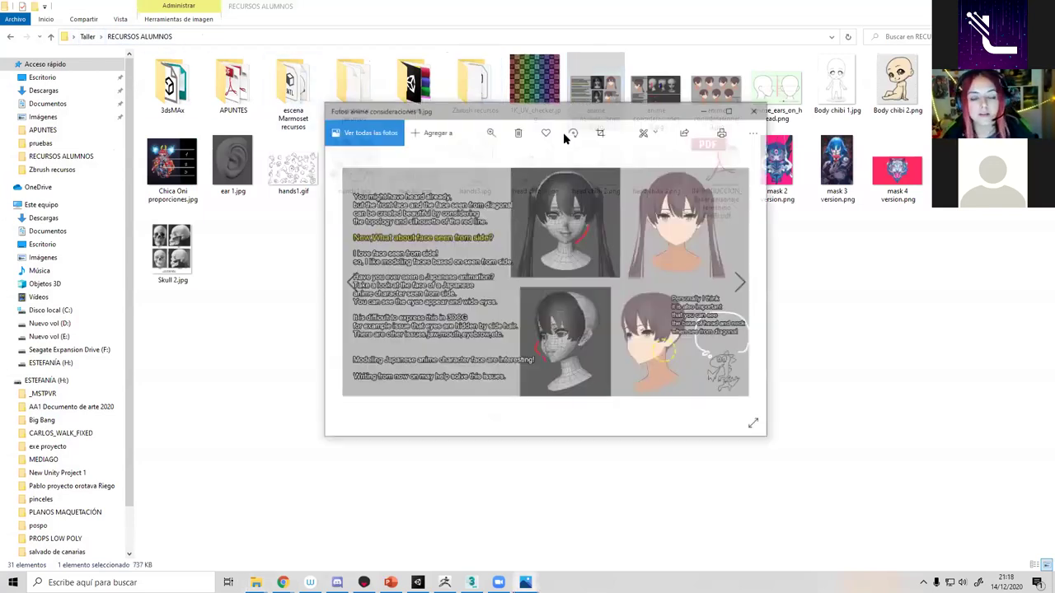
left_click(731, 120)
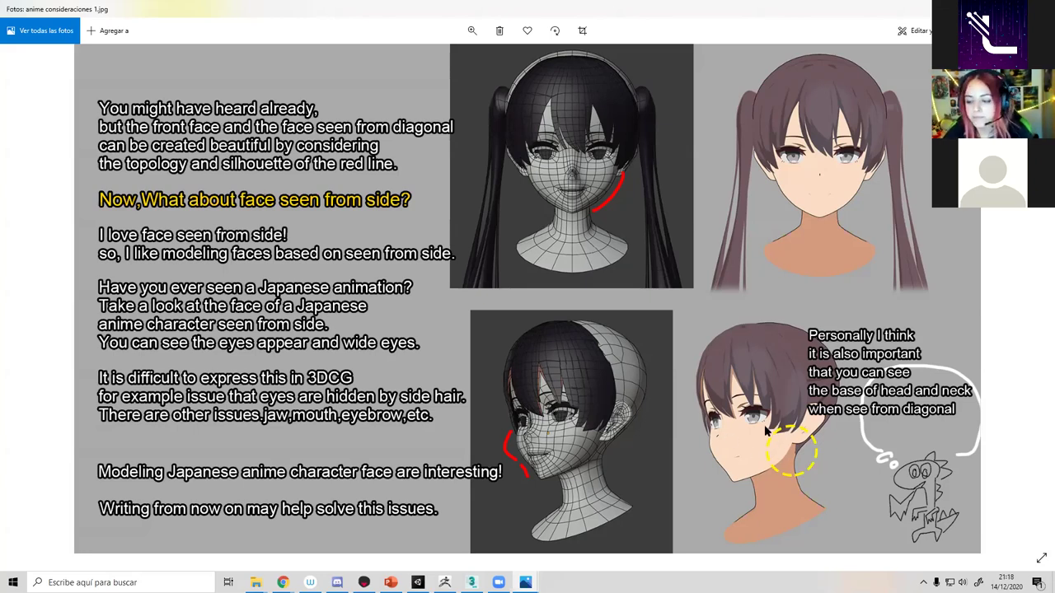
key("Right")
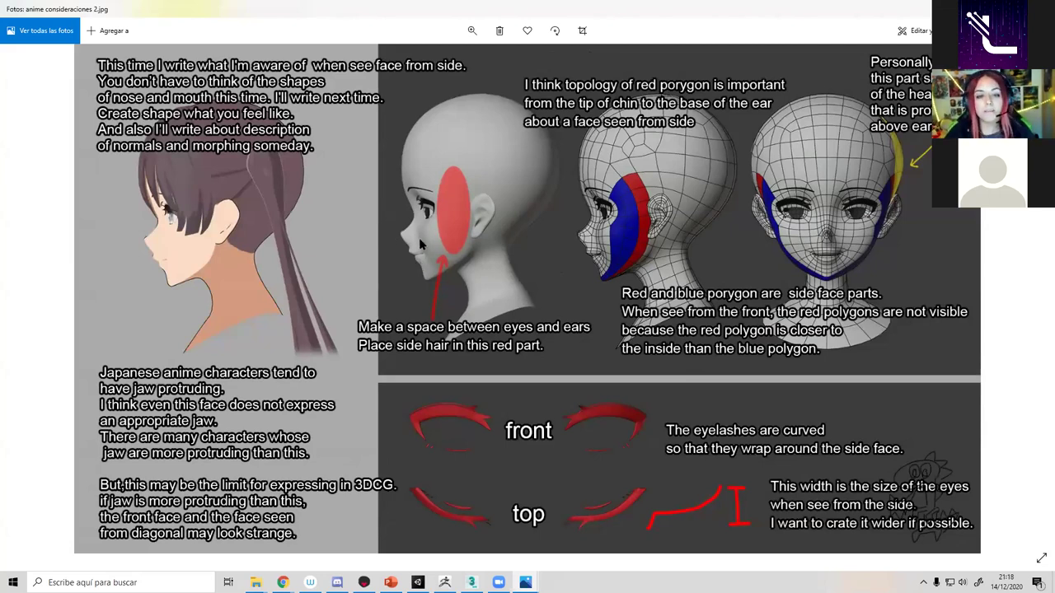
Switch back to ZBrush and orbit the head to a side profile.
key("alt+Tab")
left_click(593, 157)
mouse_move(587, 443)
left_mouse_down()
mouse_move(637, 438)
mouse_move(646, 417)
left_mouse_up()
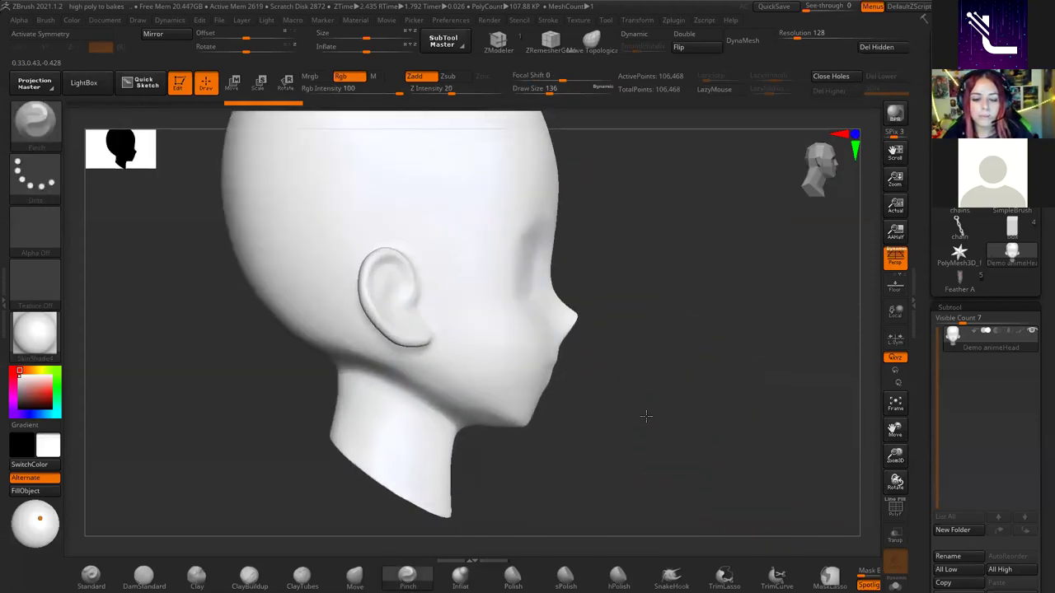
Compare the head's front and side profile against the anime consideraciones 2.jpg side-face sheet.
right_click_drag(382, 189, 738, 343, "ctrl")
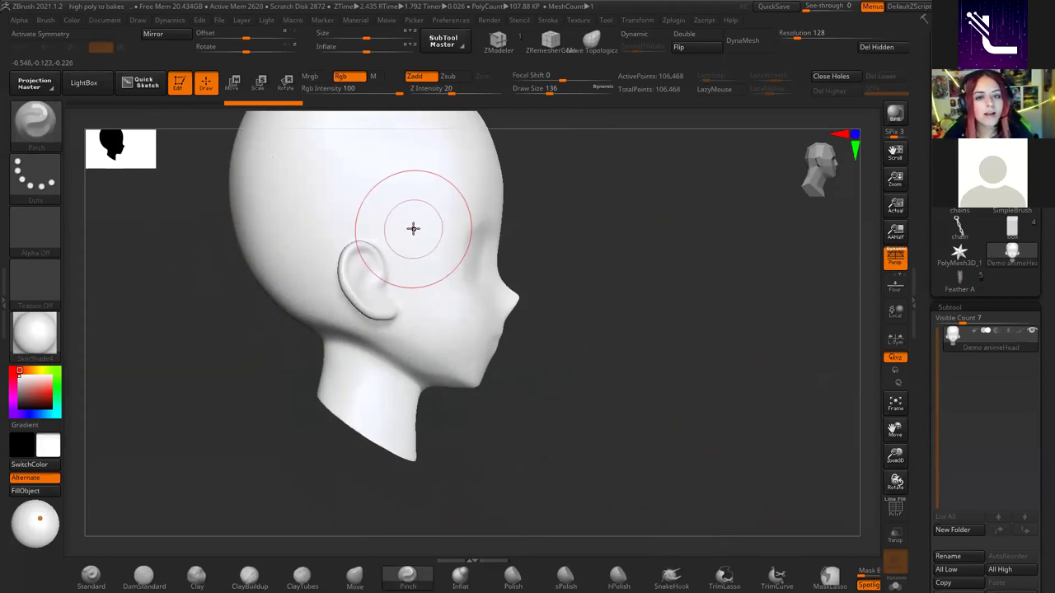
key("alt+Tab")
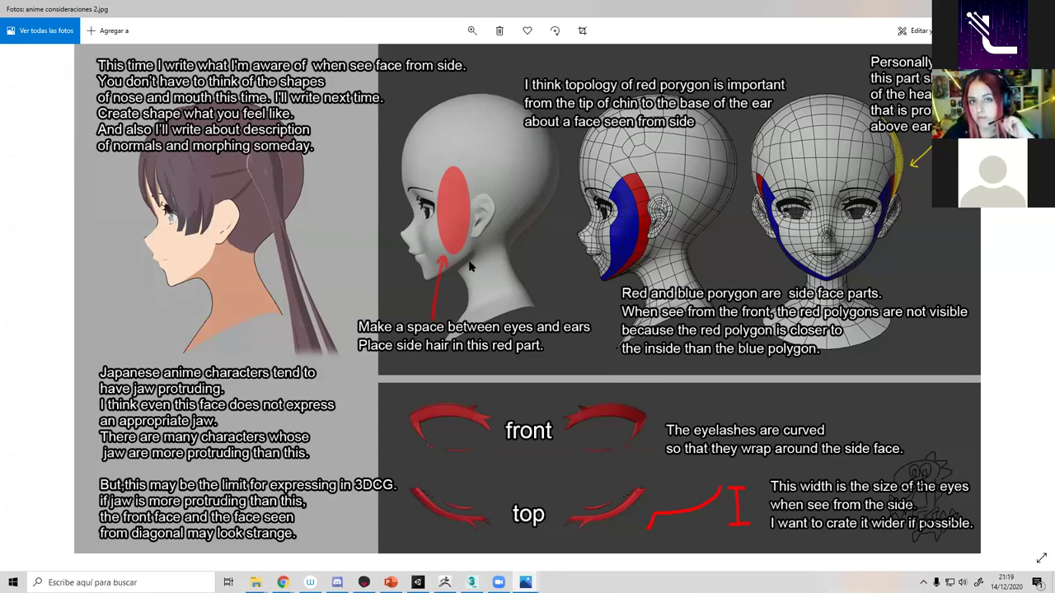
key("alt+Tab")
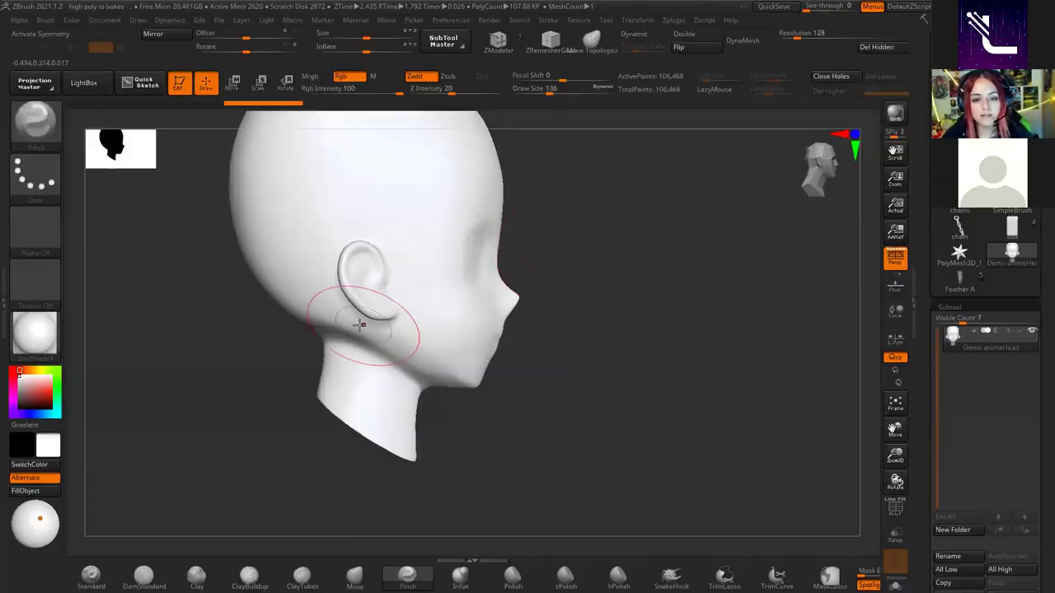
key("alt+Tab")
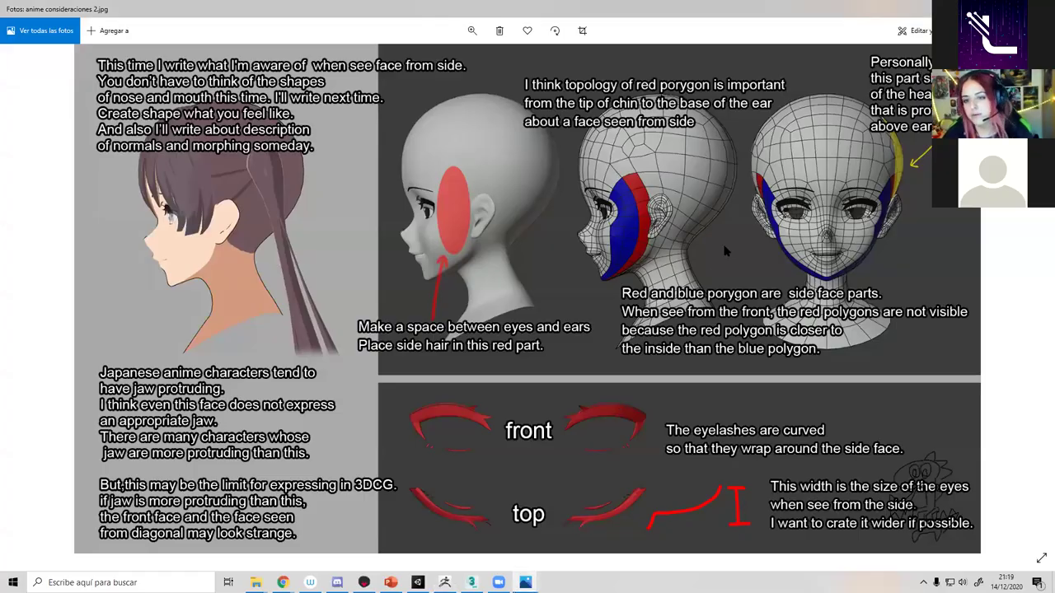
key("alt+Tab")
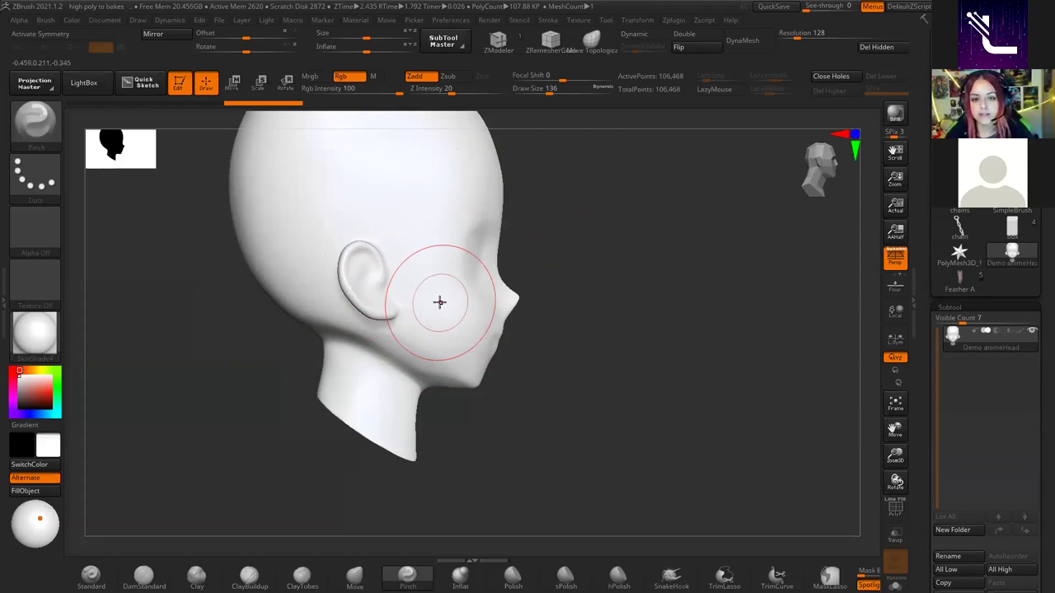
mouse_move(555, 304)
left_mouse_down()
mouse_move(506, 308)
mouse_move(579, 316)
mouse_move(490, 318)
mouse_move(541, 321)
left_mouse_up()
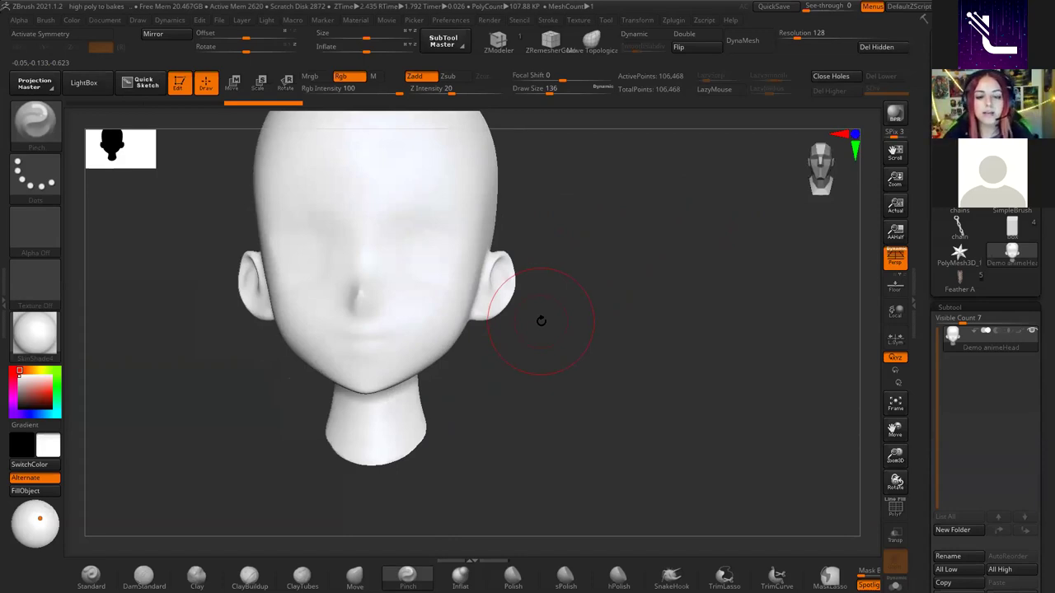
left_click_drag(540, 321, 594, 327)
key("alt+Tab")
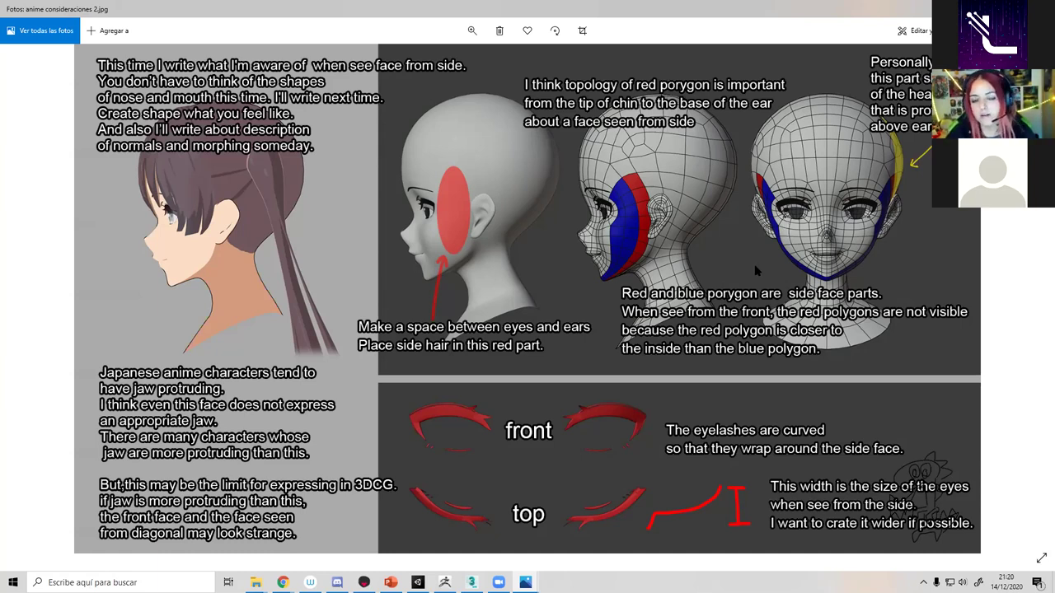
Page through anime consideraciones 3.jpg, anime_ears_on_head.png and Body chibi 1.jpg, reaching Chica Oni consideraciones.jpg.
key("Right")
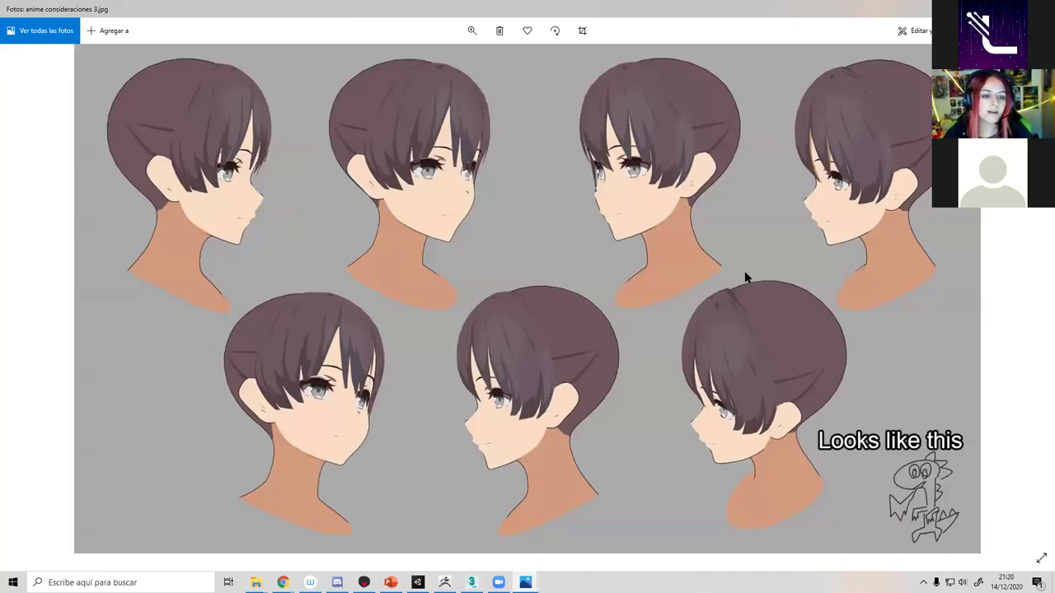
key("Right")
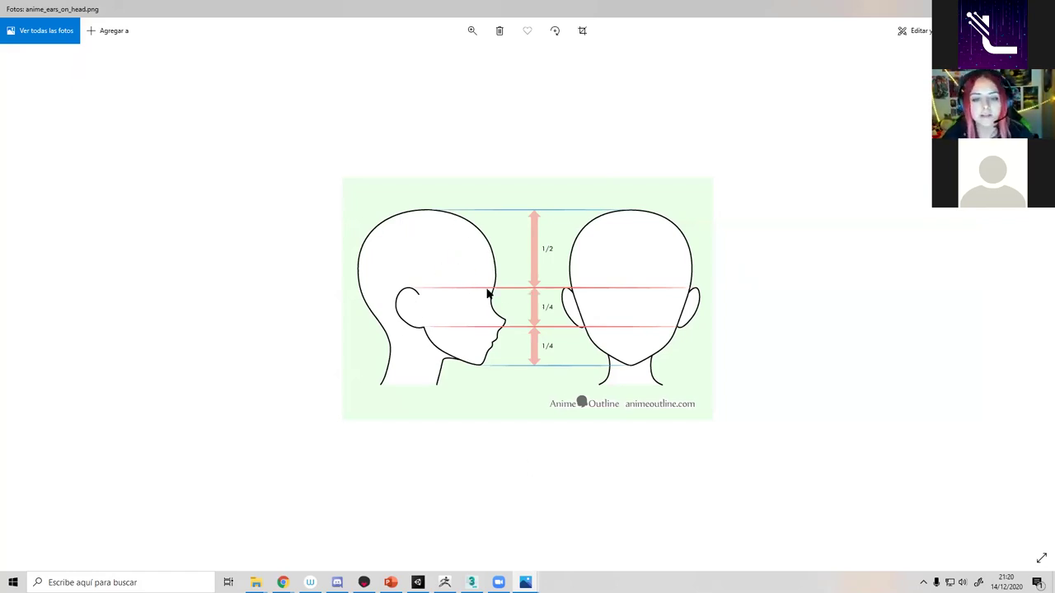
key("Right")
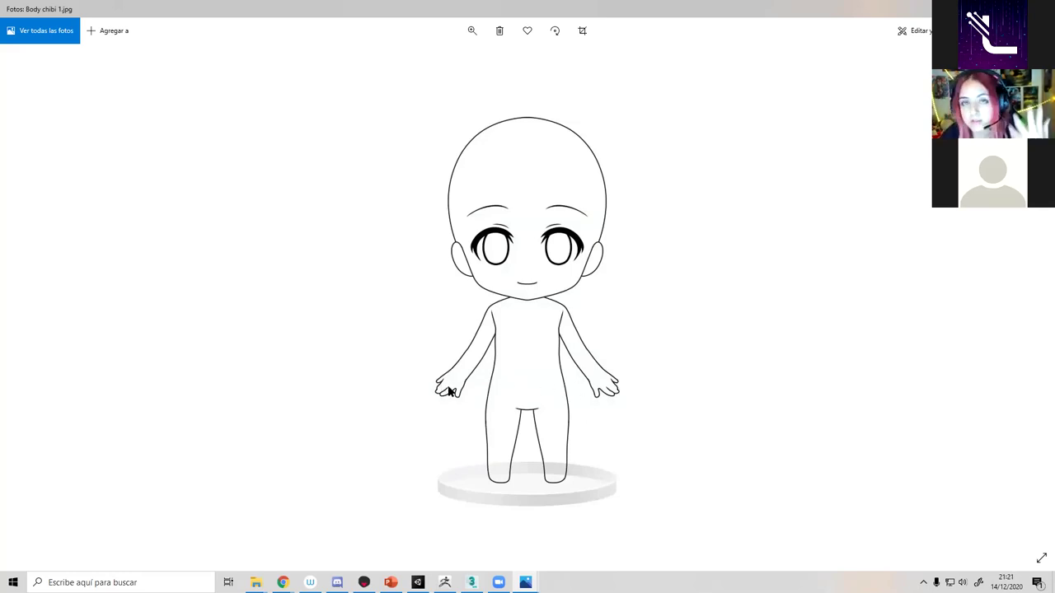
key("alt+Tab")
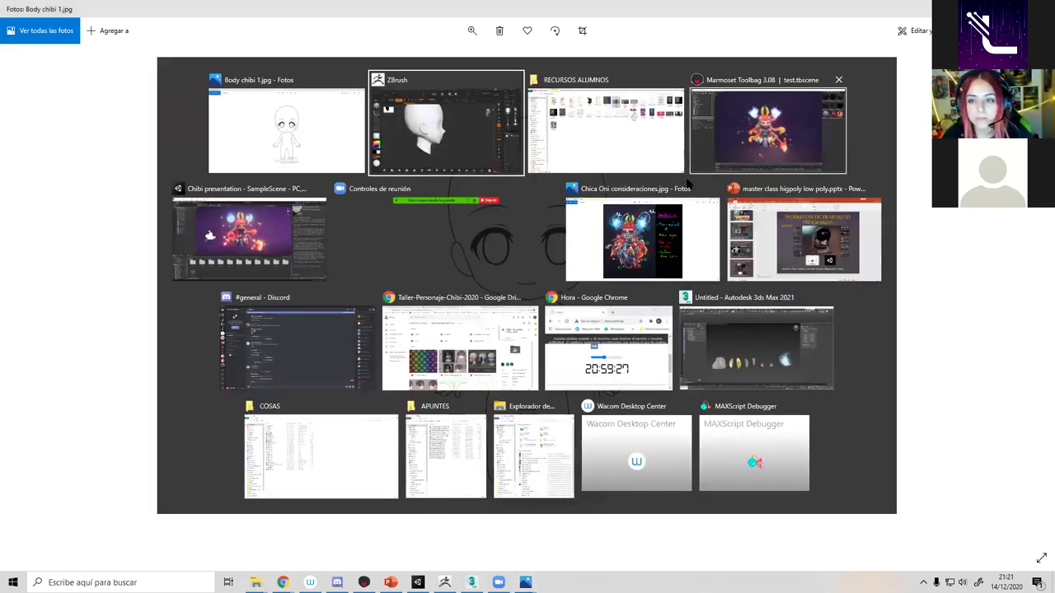
left_click(665, 254)
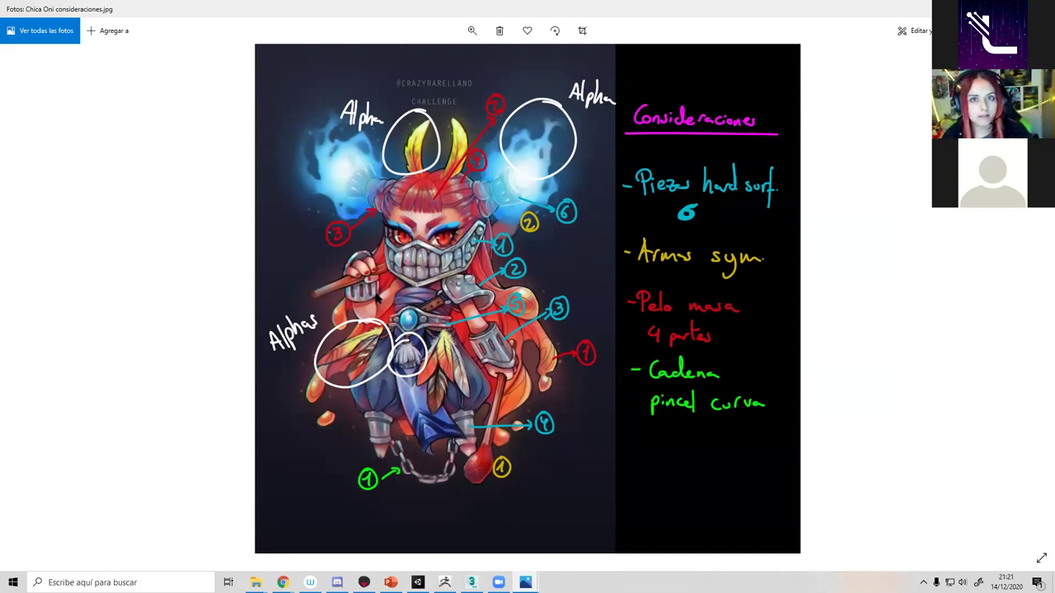
Flip through the Body chibi 2, hands2 and ear references, then close Photos.
key("Right")
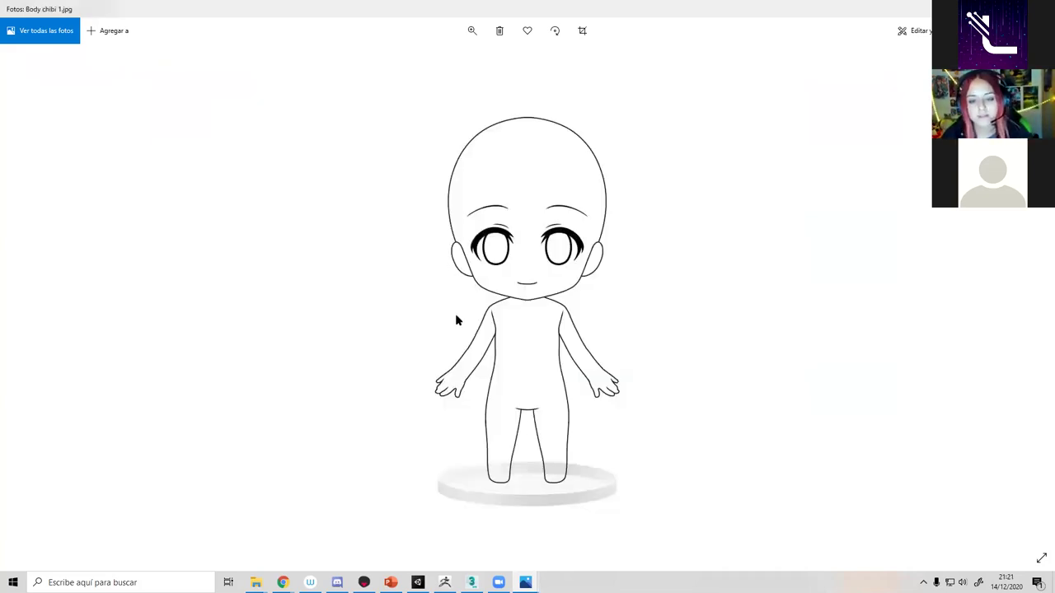
key("Right")
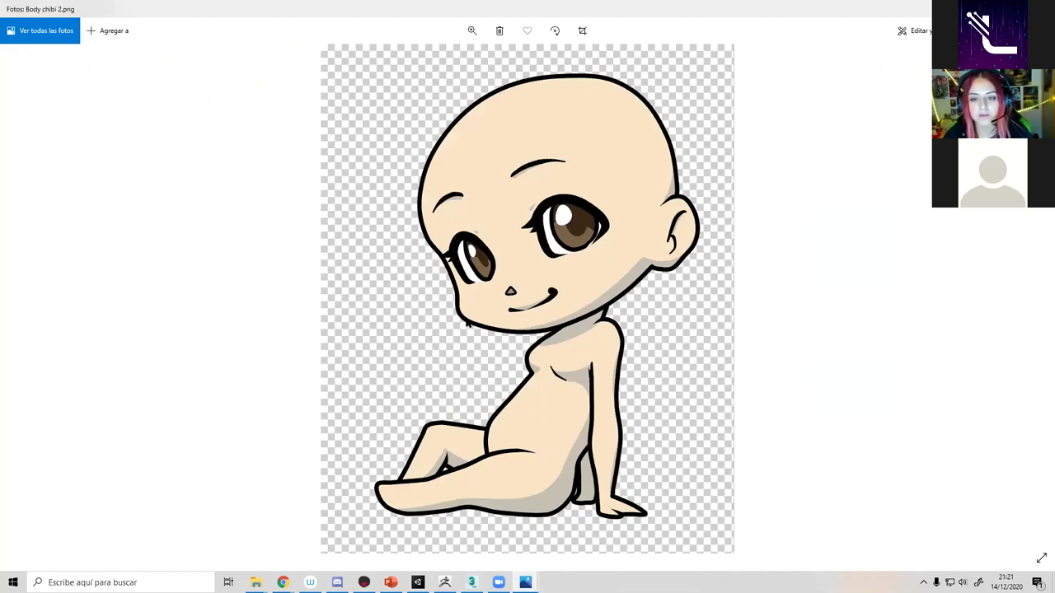
key("Right")
key("Right")
key("Right")
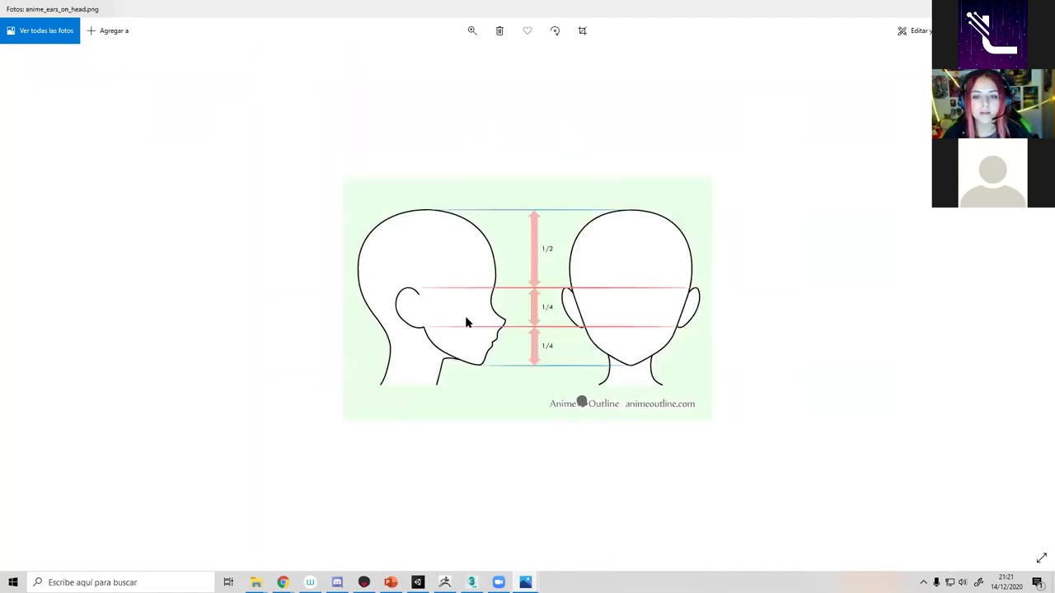
key("Right")
key("Right")
key("Left")
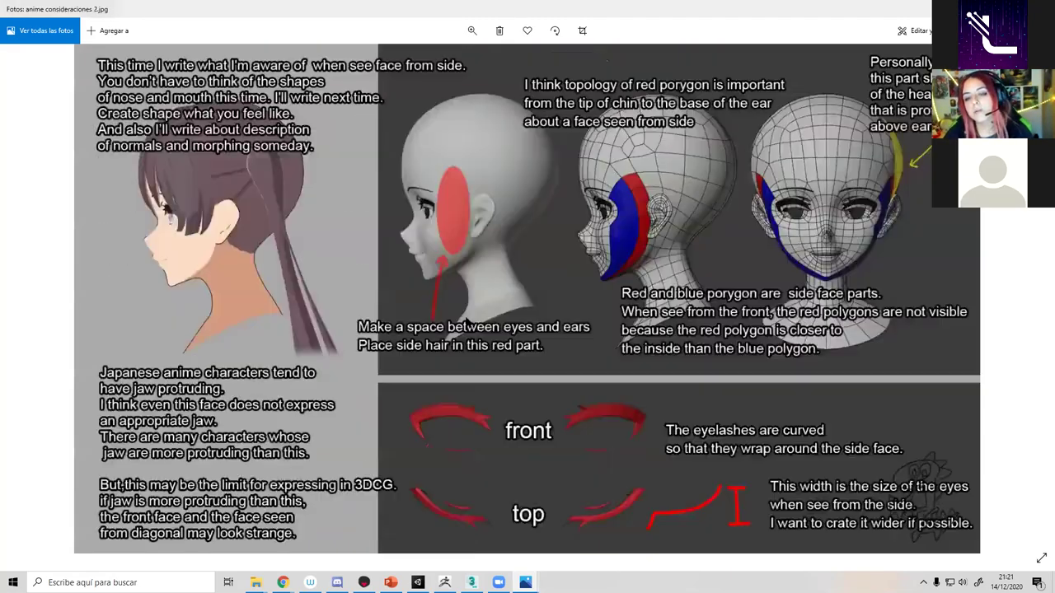
key("Left")
key("Left")
key("Left")
key("Left")
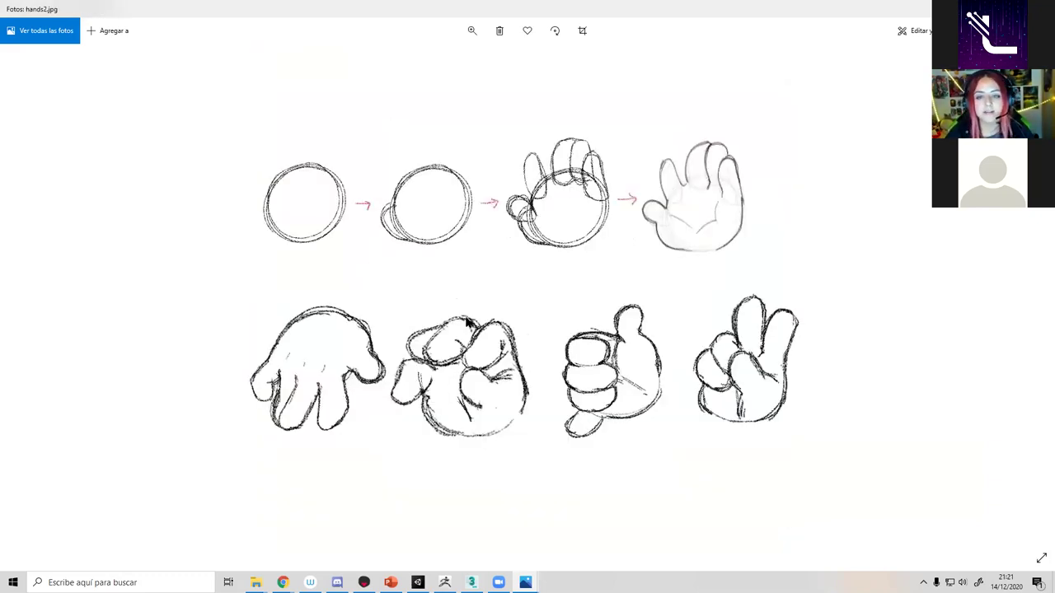
key("Left")
key("Left")
key("Right")
key("Right")
key("Right")
key("Right")
key("Right")
key("Right")
key("Right")
key("Left")
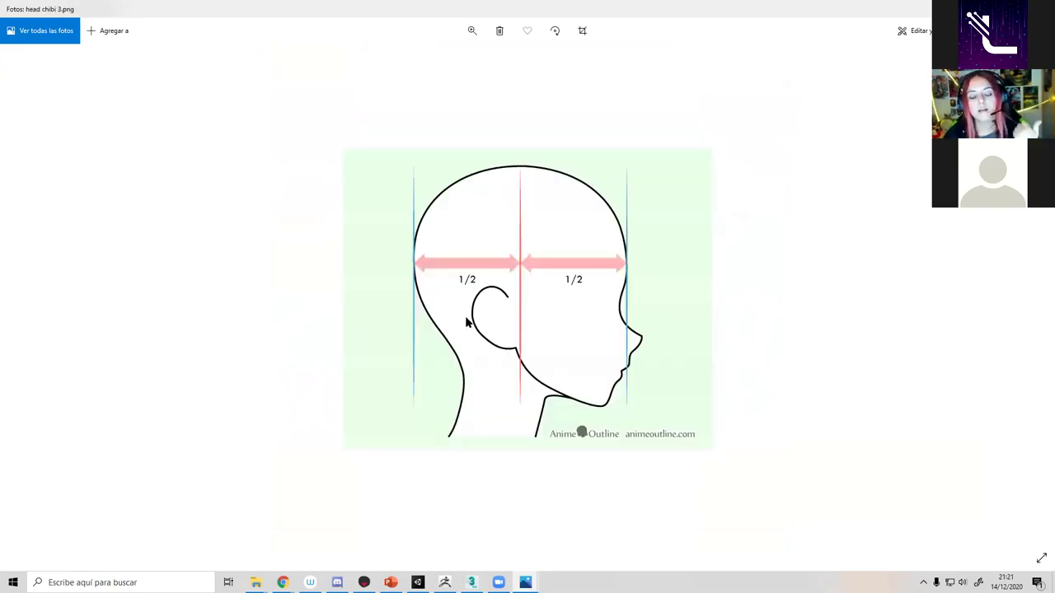
key("Right")
key("Right")
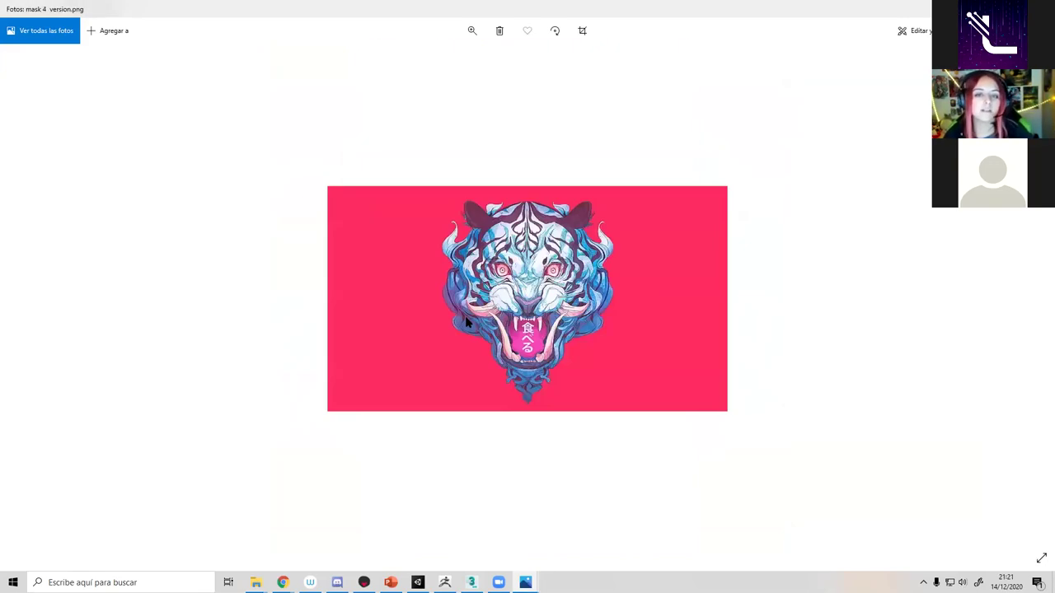
key("Right")
key("Right")
key("Left")
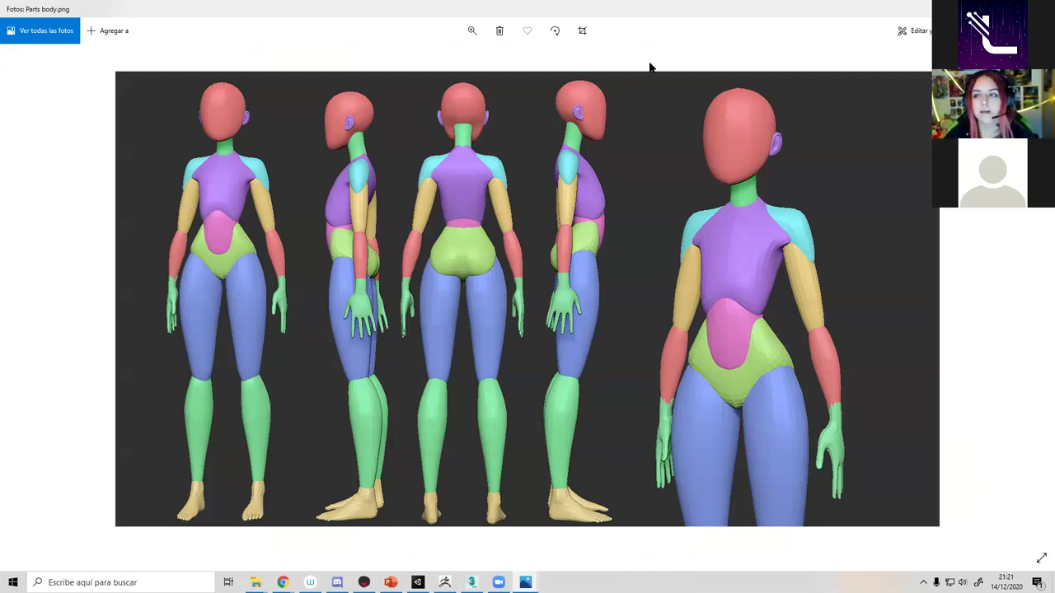
key("Left")
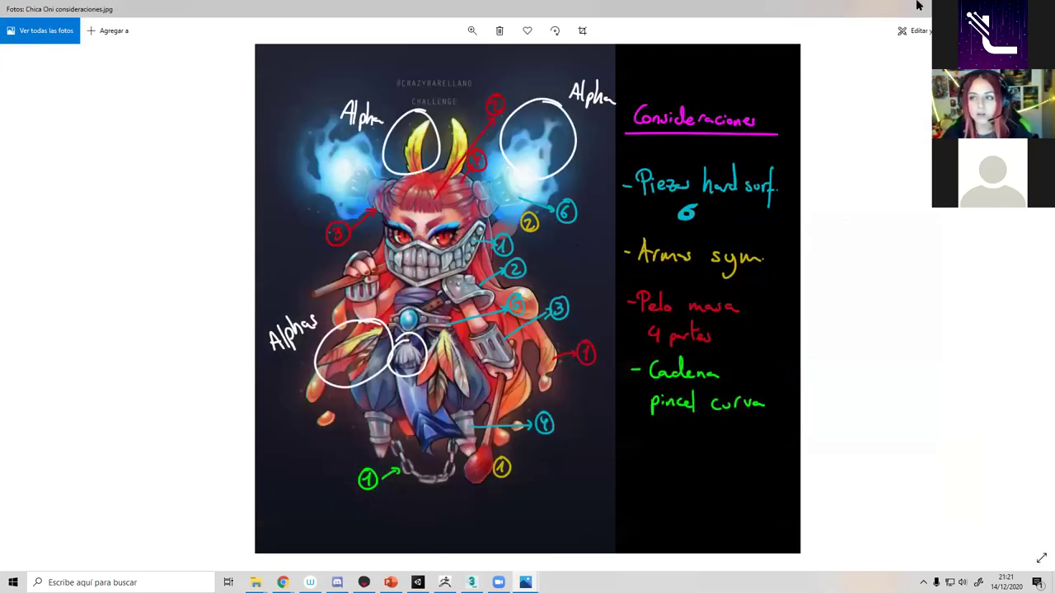
key("alt+F4")
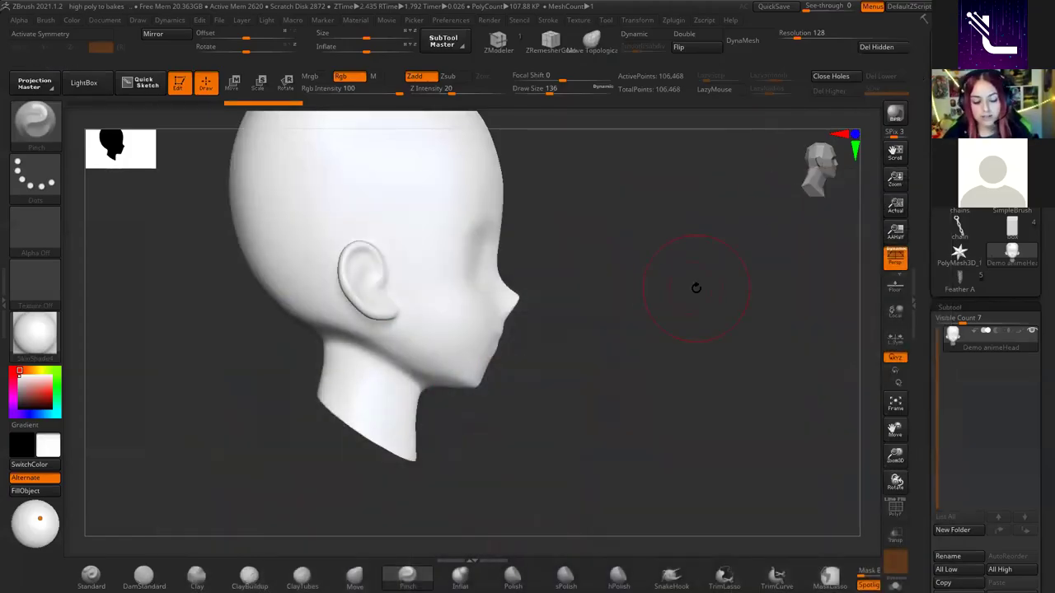
Zoom out on the head and start a Texture import from the RECURSOS ALUMNOS folder.
left_click_drag(594, 261, 582, 271, "shift")
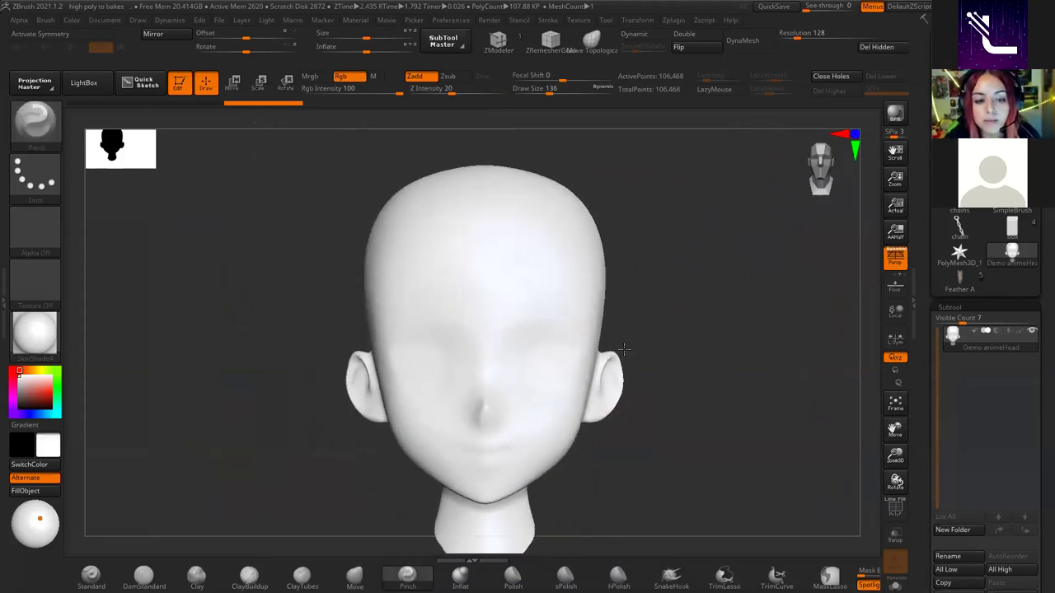
right_click_drag(656, 306, 664, 310, "ctrl")
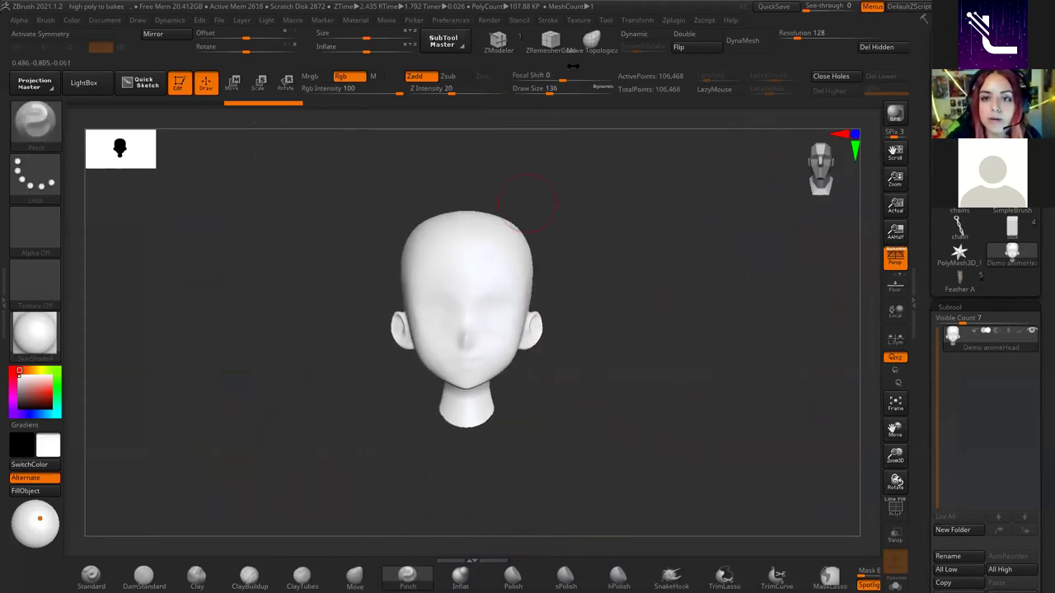
left_click(578, 21)
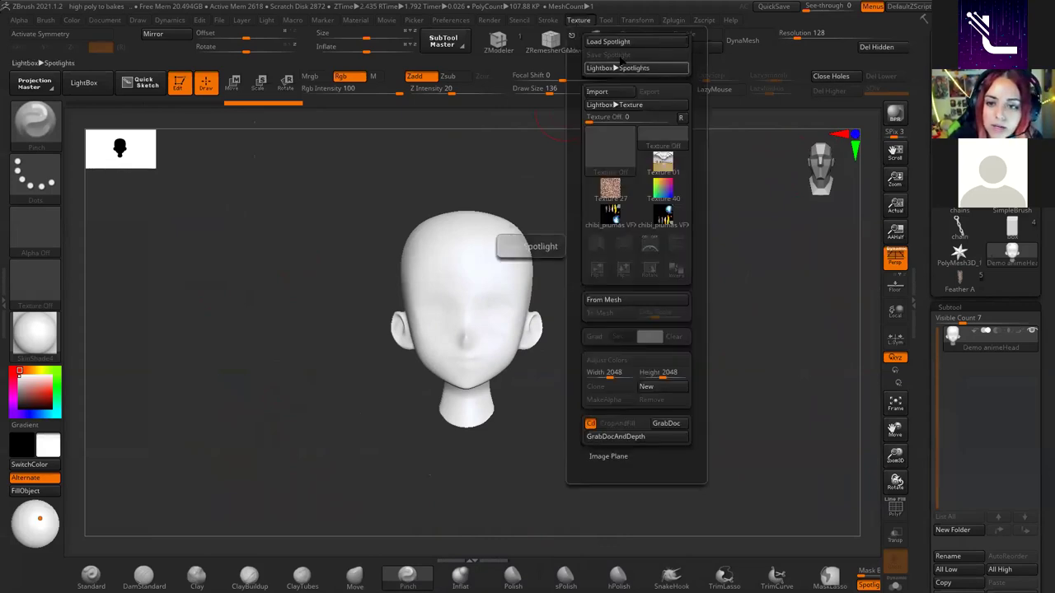
left_click(610, 92)
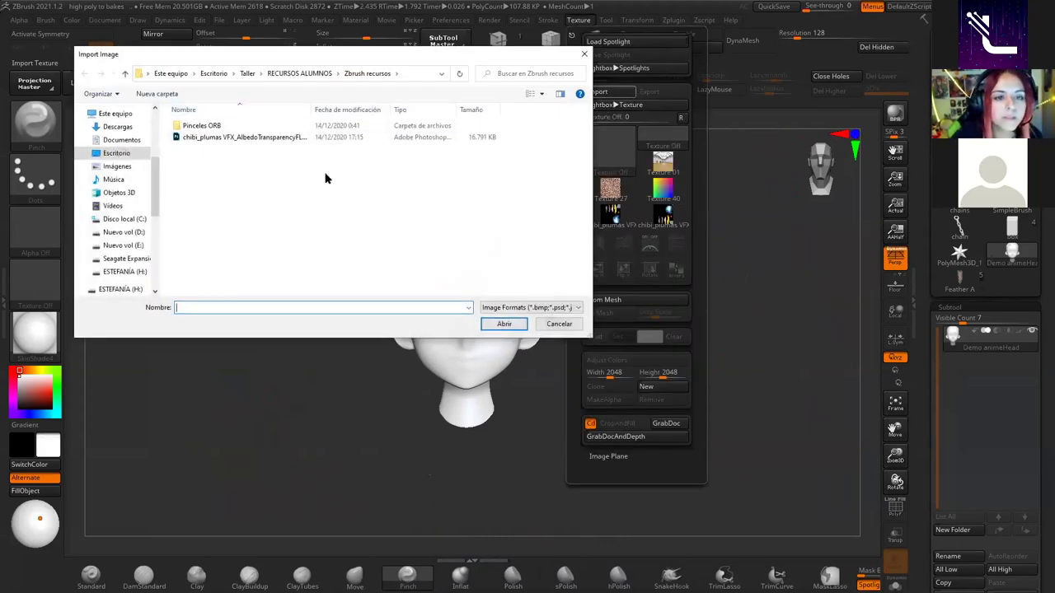
left_click(303, 73)
left_click_drag(588, 170, 588, 181)
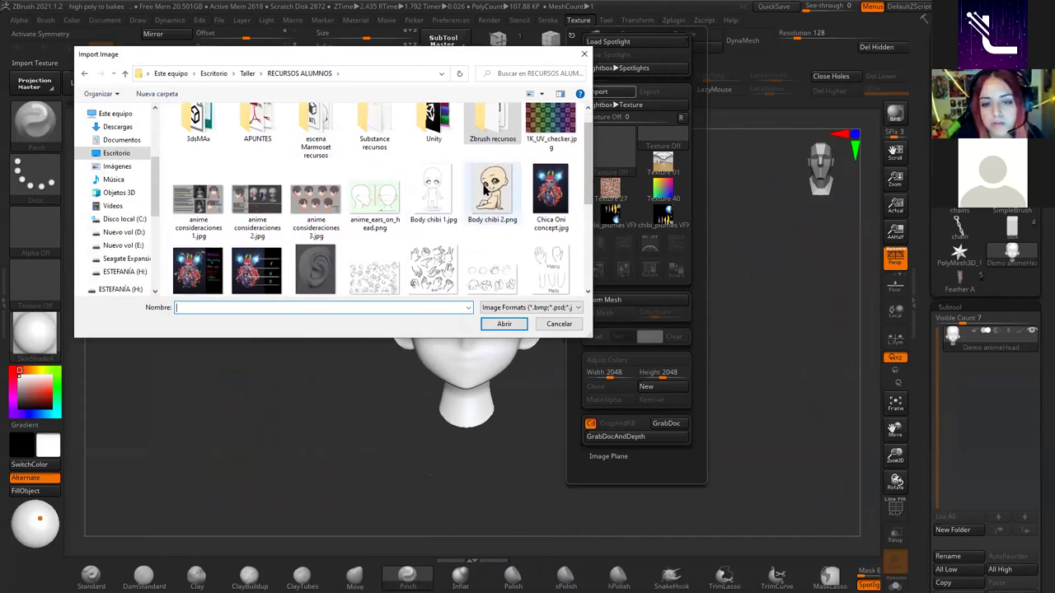
Import Body chibi 1, Chica Oni concept, head chibi 1–3, Skull 2 and Parts body as textures.
left_click(436, 198)
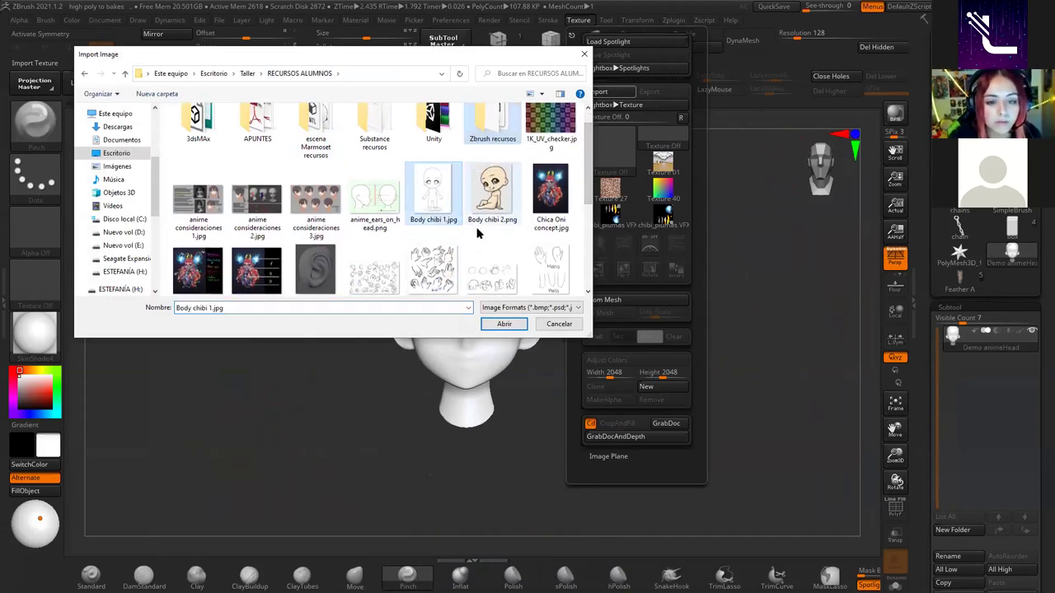
left_click(557, 221, "ctrl")
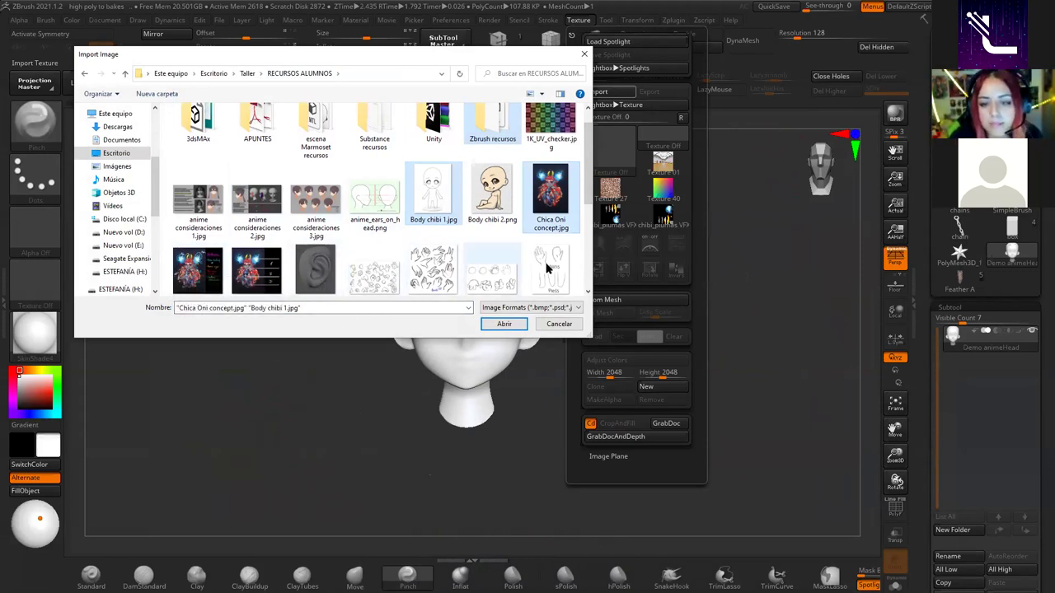
left_click_drag(592, 178, 588, 242)
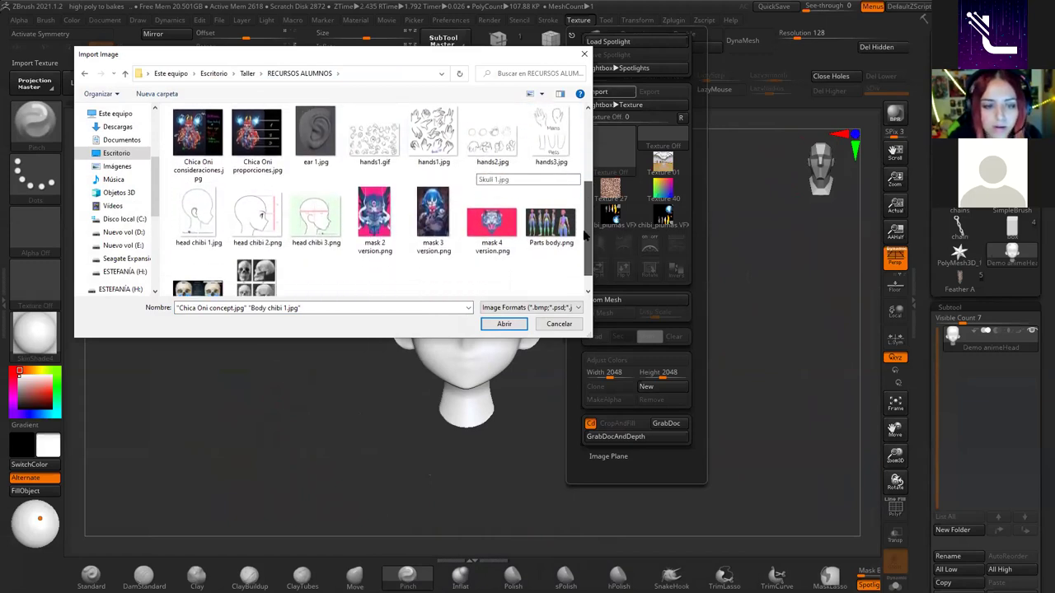
left_click(257, 229, "ctrl")
left_click(197, 226, "ctrl")
left_click(316, 228, "ctrl")
left_click(268, 282, "ctrl")
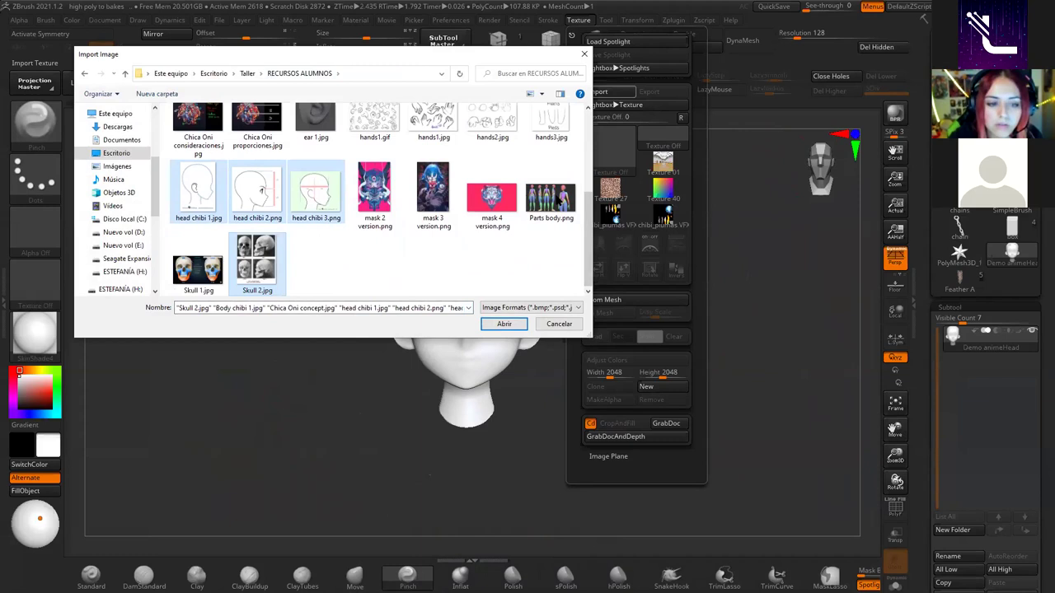
left_click(569, 196, "ctrl")
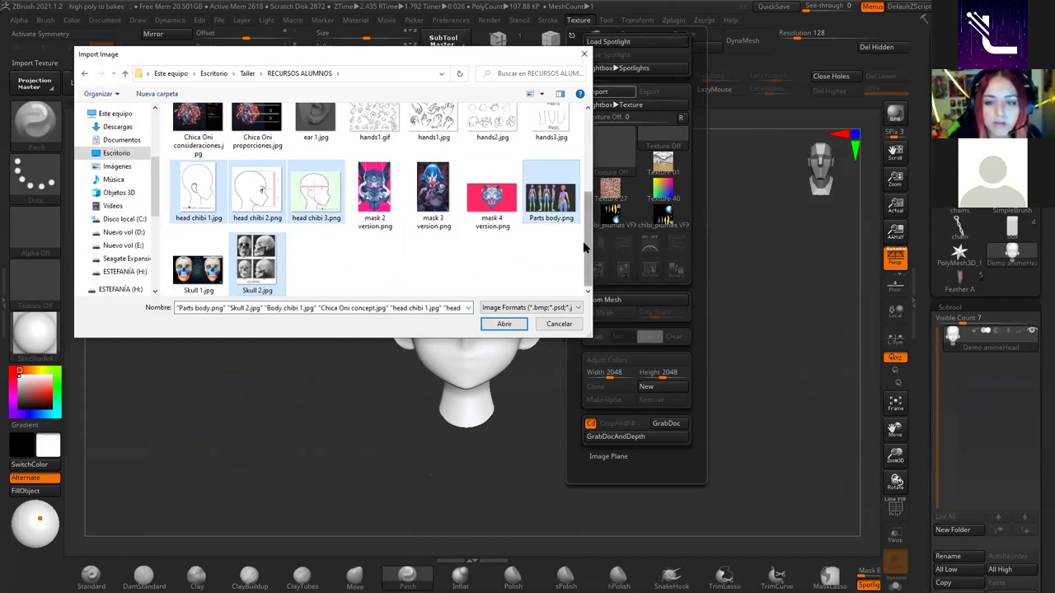
mouse_move(583, 217)
left_mouse_down()
mouse_move(585, 148)
mouse_move(586, 239)
left_mouse_up()
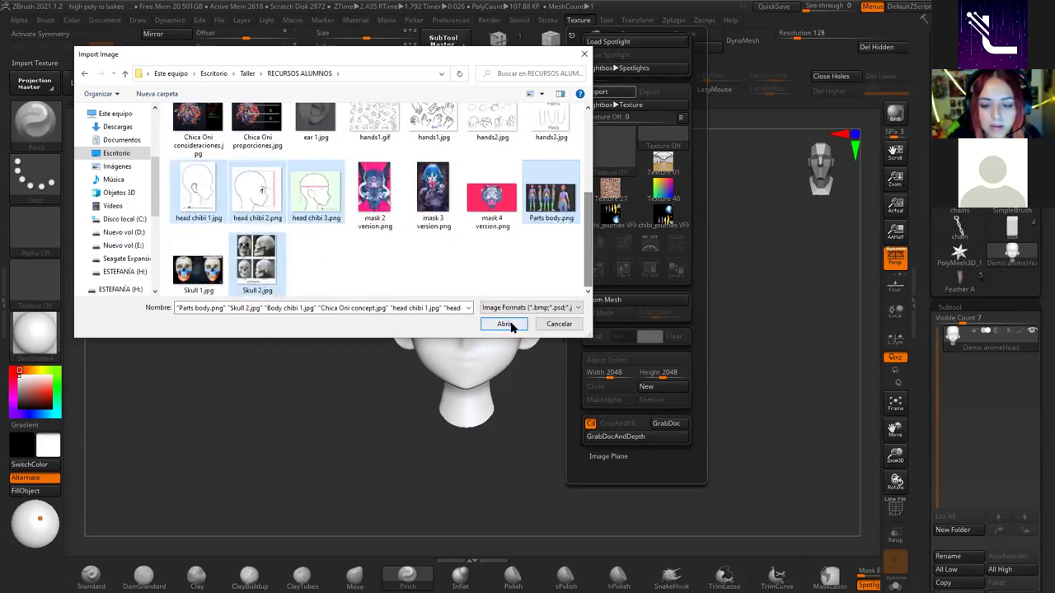
left_click(503, 324)
left_click(578, 20)
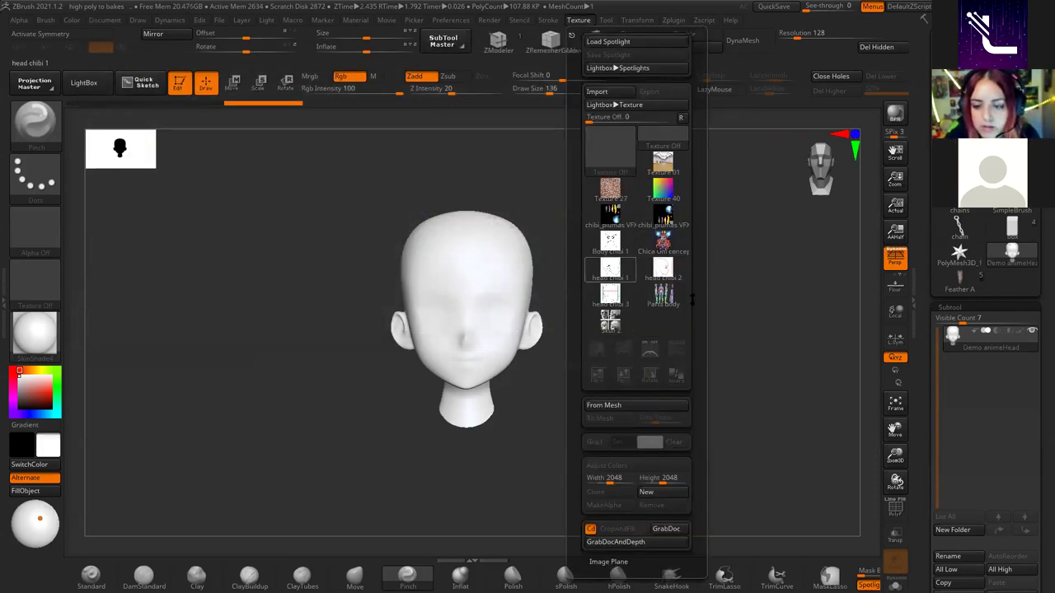
Add Body chibi 1, Chica Oni concept, head chibi 1–3, Parts body and Skull 2 to Spotlight.
left_click(613, 242)
mouse_move(662, 241)
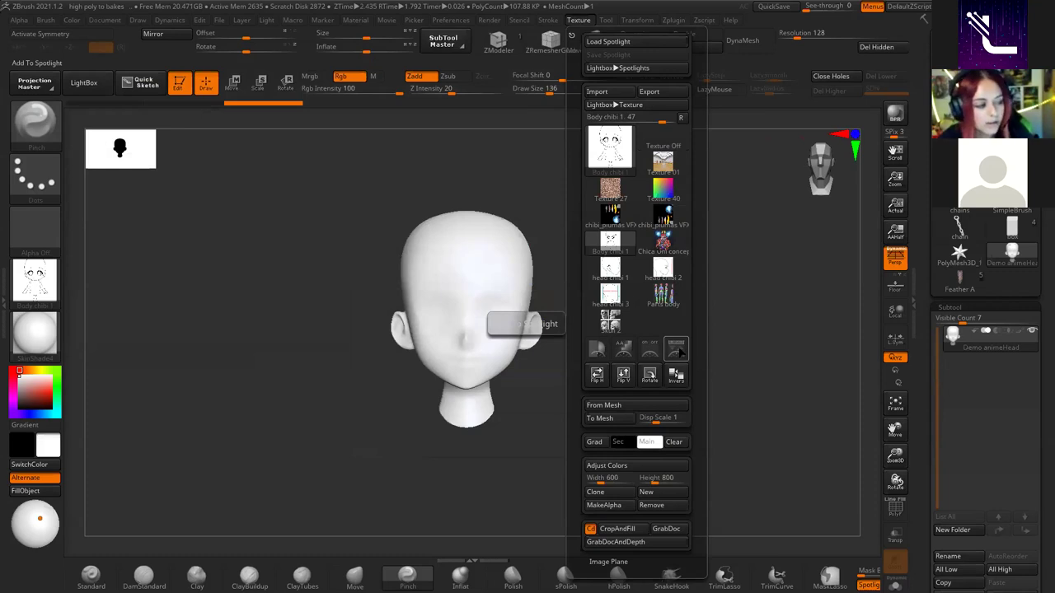
left_click(676, 351)
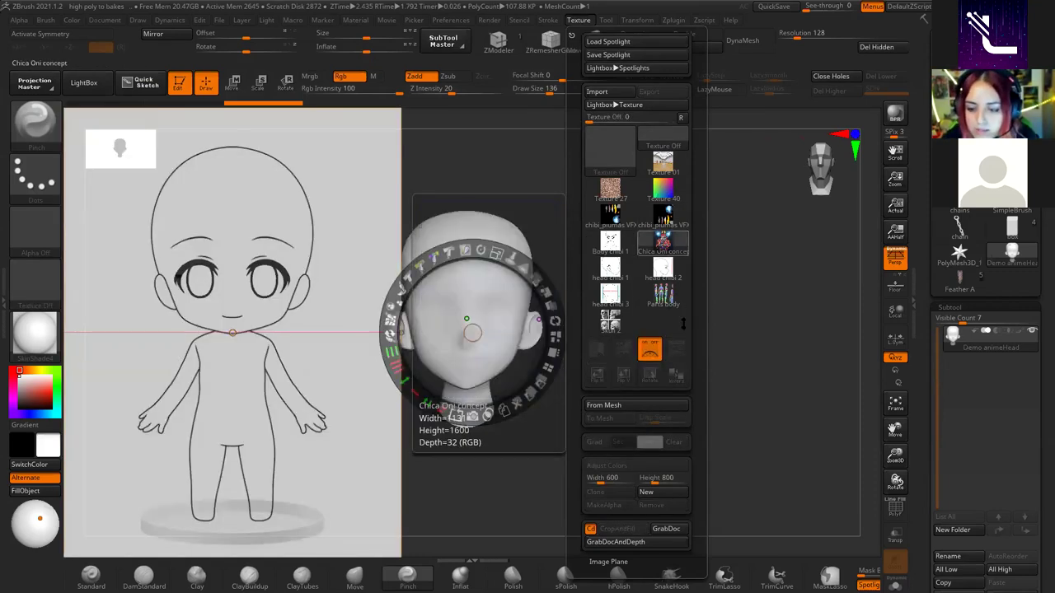
left_click(662, 240)
left_click(609, 265)
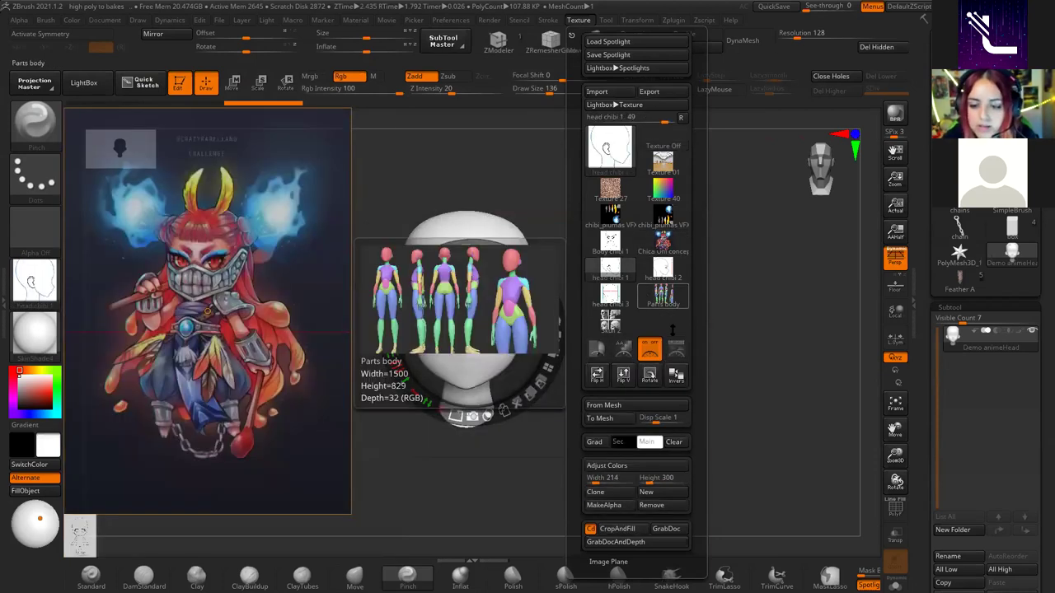
left_click(571, 36)
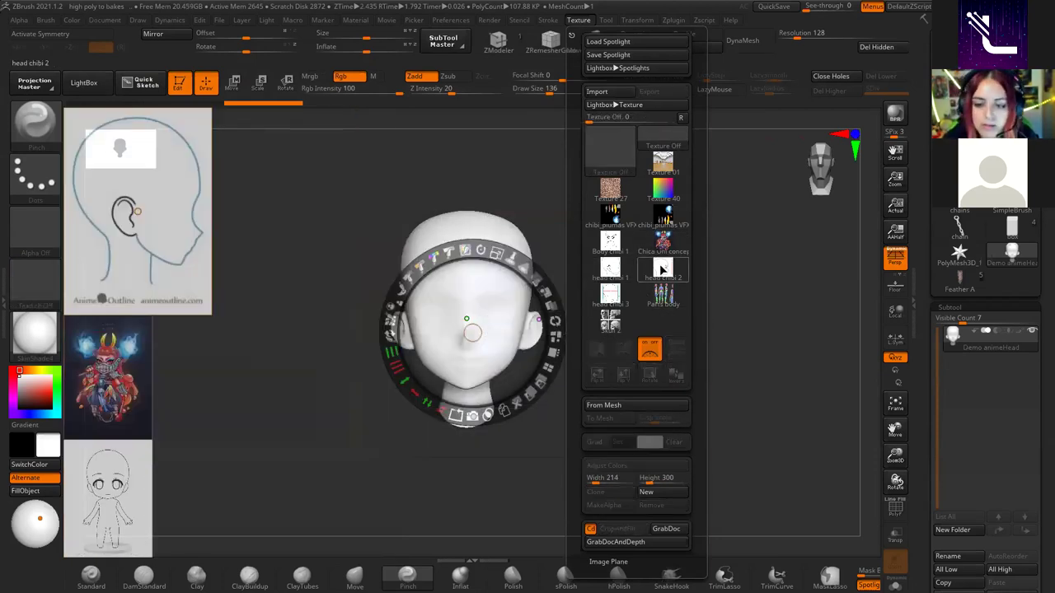
left_click(662, 269)
left_click(571, 35)
left_click(610, 294)
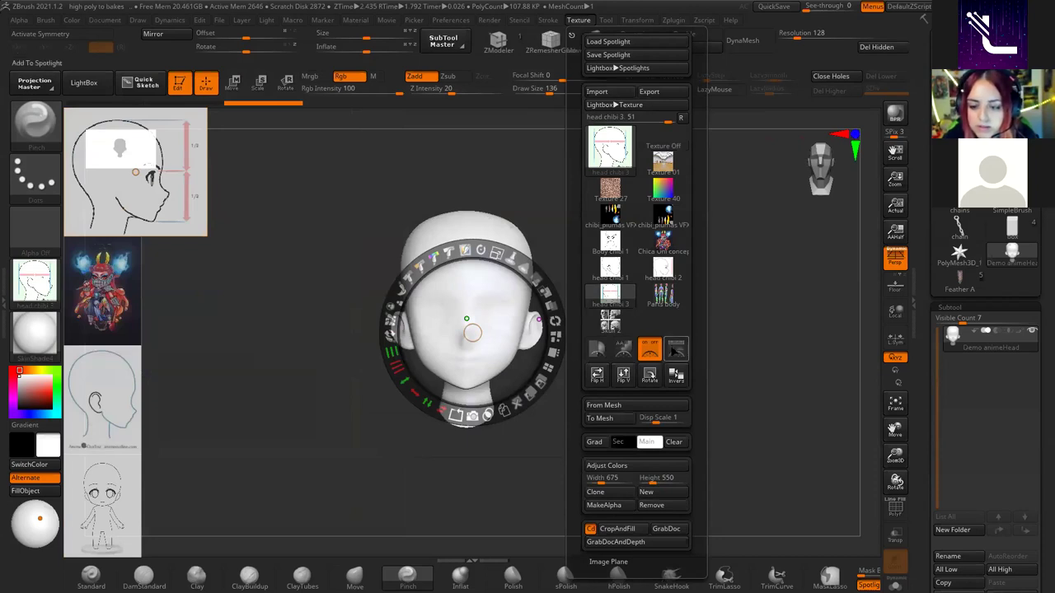
left_click(571, 35)
left_click(663, 294)
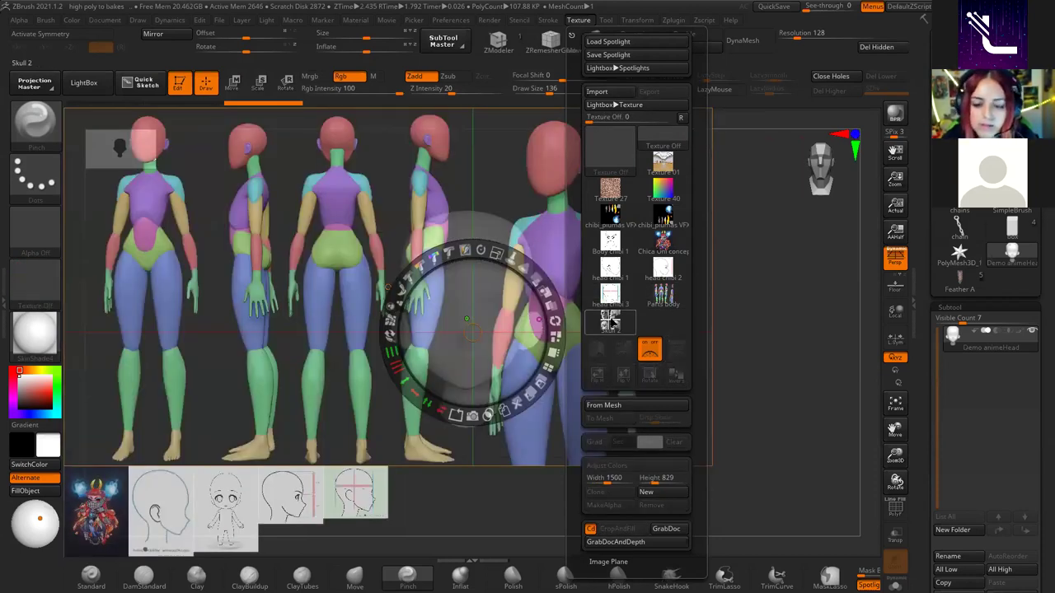
left_click(676, 350)
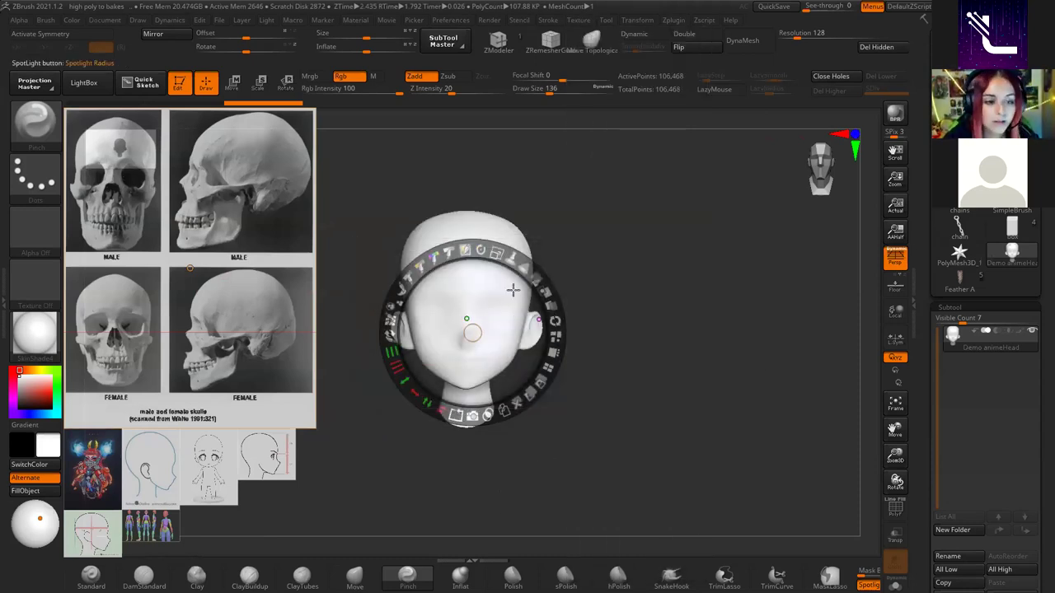
Position and enlarge the skull reference sheet, and fade the references to low opacity.
left_click_drag(217, 231, 729, 258)
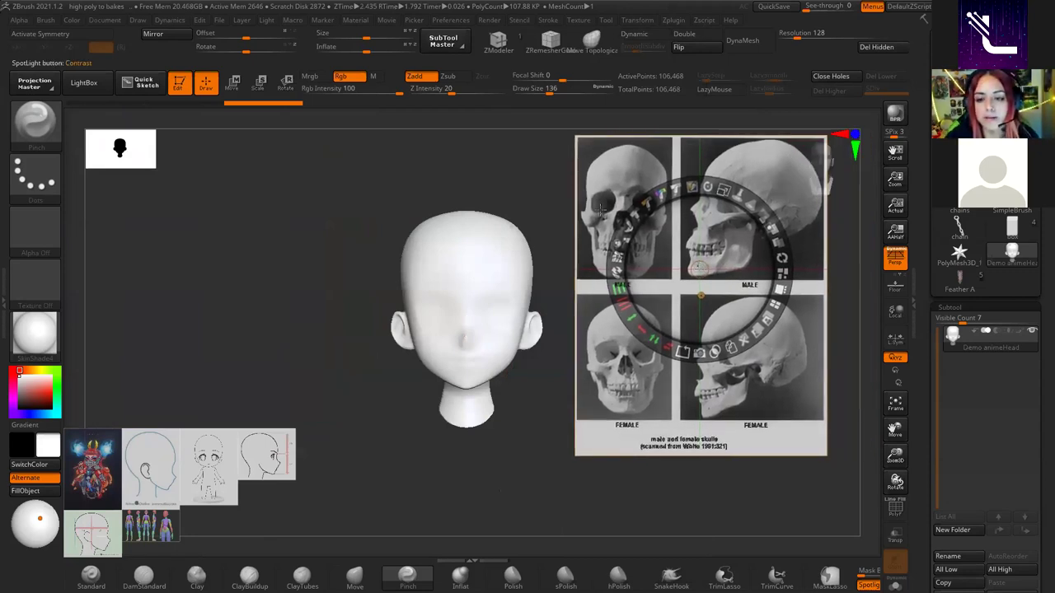
mouse_move(670, 282)
left_mouse_down()
mouse_move(285, 274)
mouse_move(295, 263)
left_mouse_up()
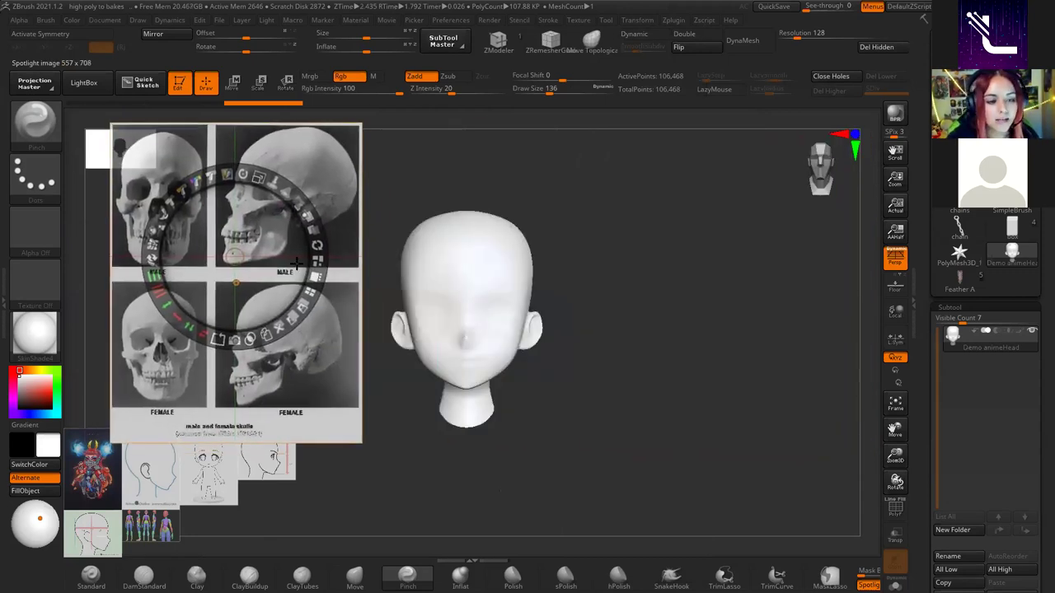
mouse_move(194, 171)
left_mouse_down()
mouse_move(261, 243)
mouse_move(256, 214)
left_mouse_up()
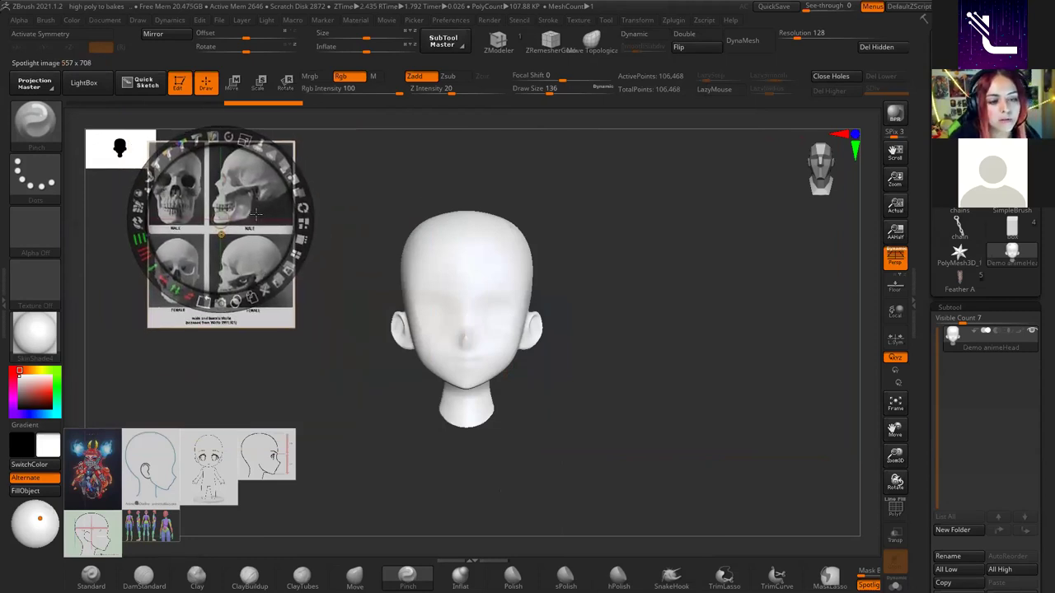
left_click_drag(243, 138, 219, 306)
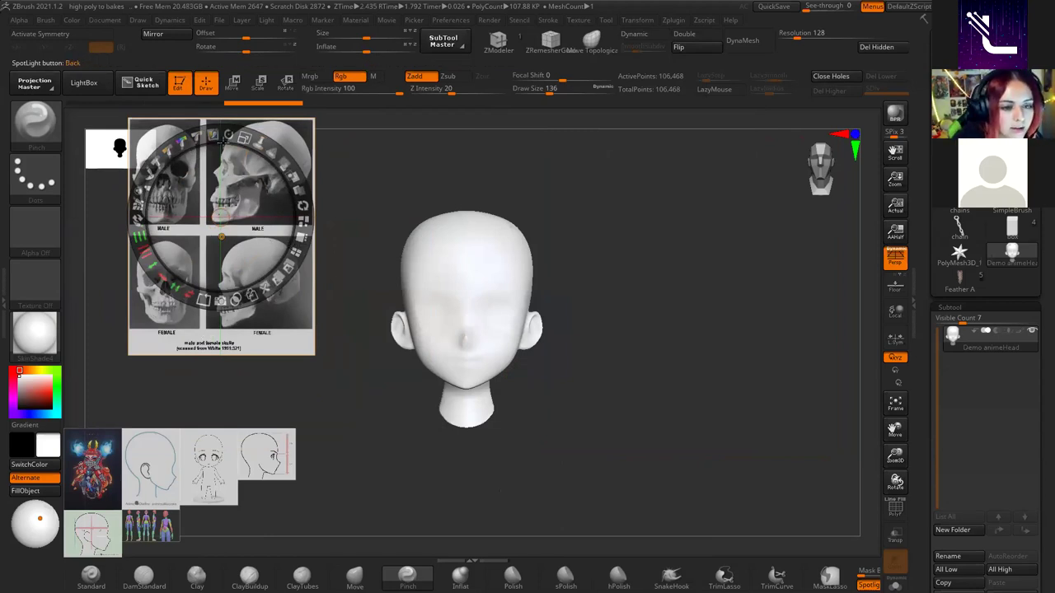
left_click_drag(252, 165, 247, 181)
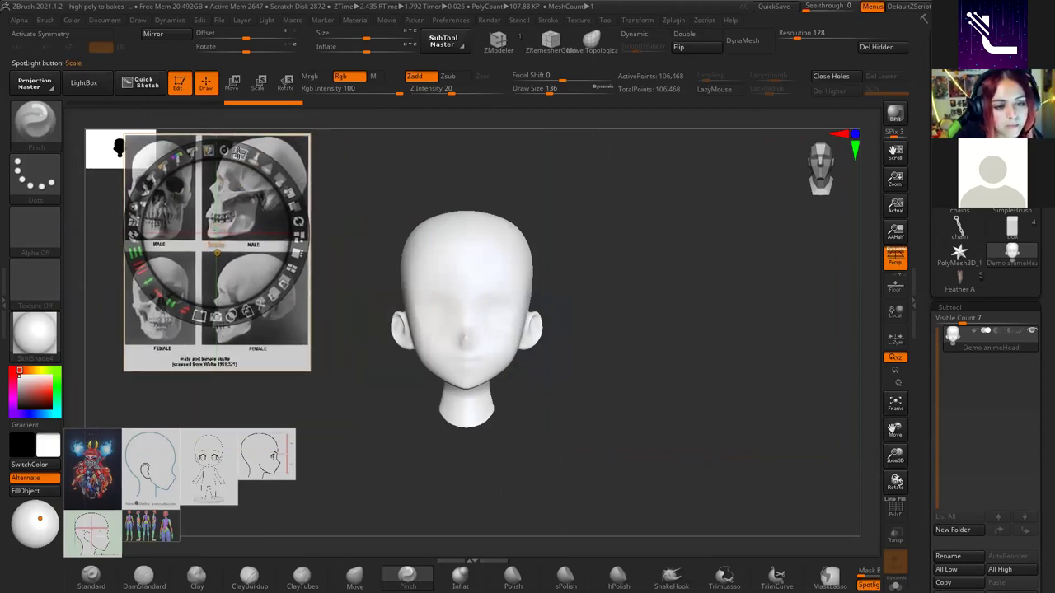
left_click_drag(240, 154, 242, 153)
left_click(277, 176)
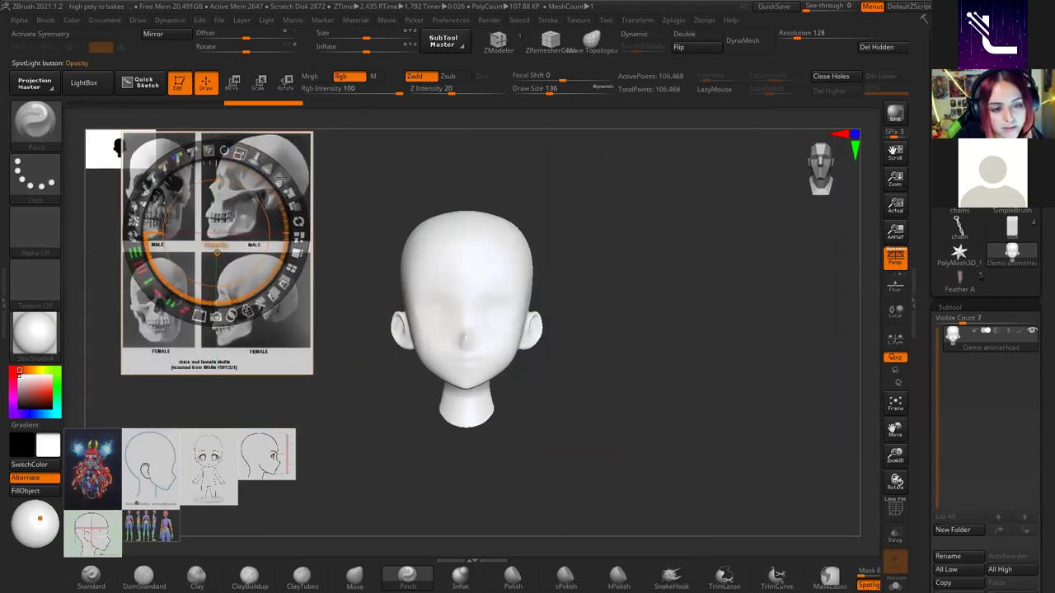
left_click_drag(278, 175, 297, 247)
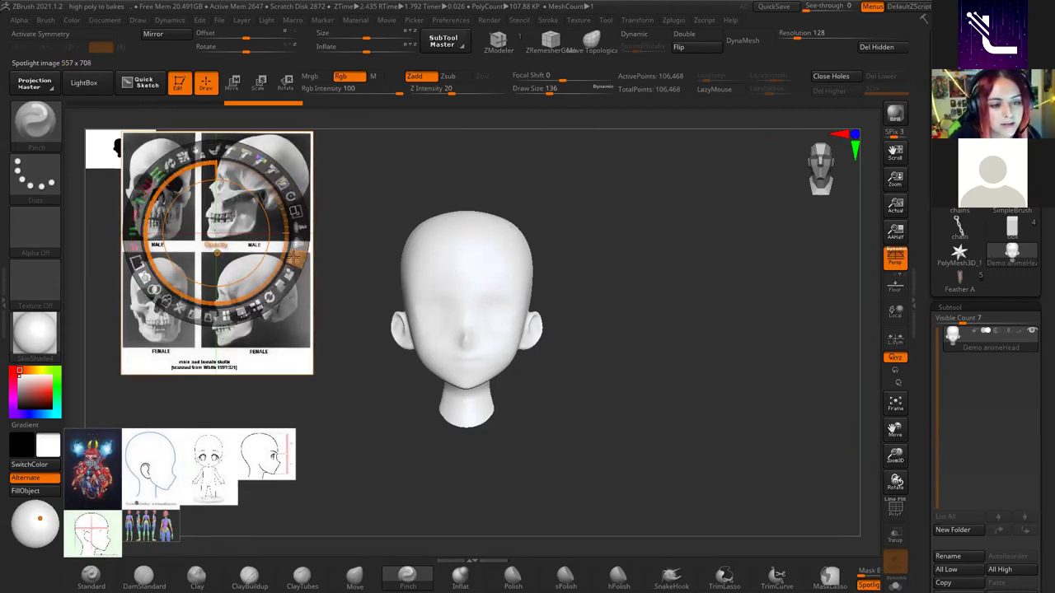
mouse_move(297, 247)
left_mouse_down()
mouse_move(201, 149)
mouse_move(307, 215)
left_mouse_up()
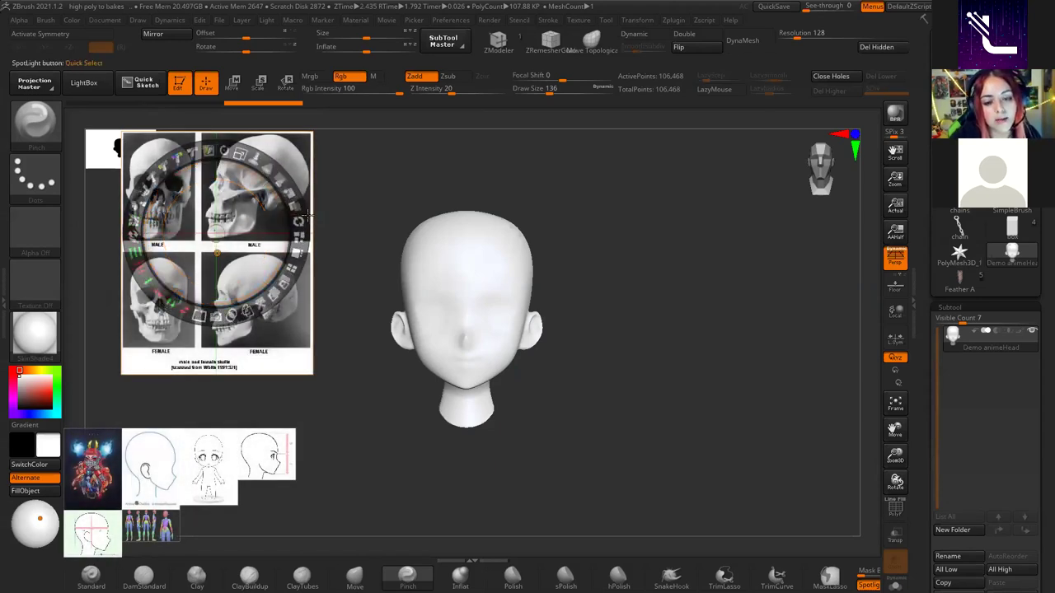
Move the chibi sketch right and enlarge the side head sketch above it.
mouse_move(213, 464)
left_mouse_down()
mouse_move(814, 322)
mouse_move(725, 438)
left_mouse_up()
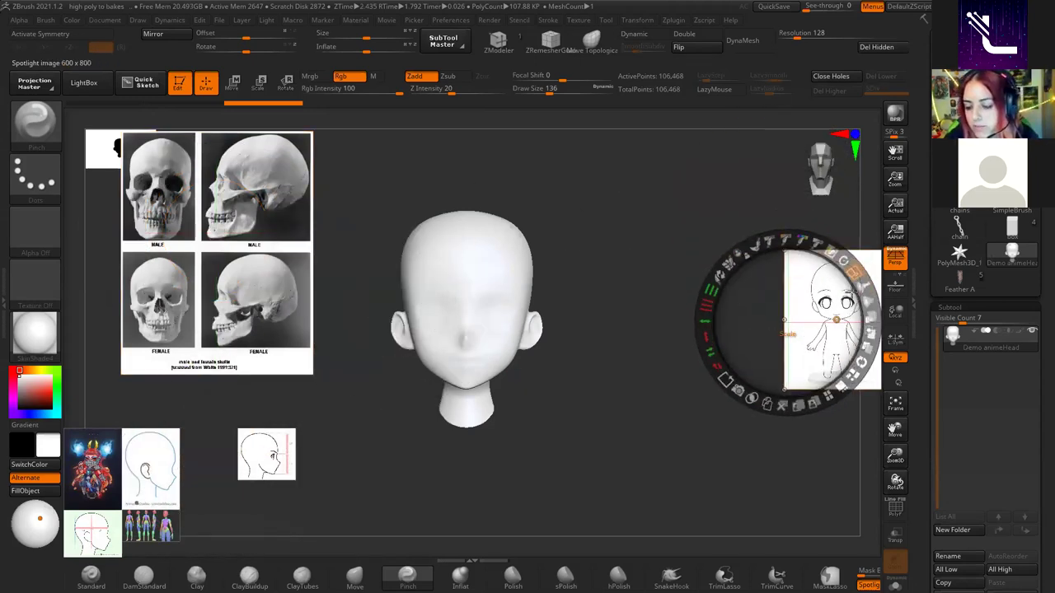
left_click_drag(763, 407, 703, 402)
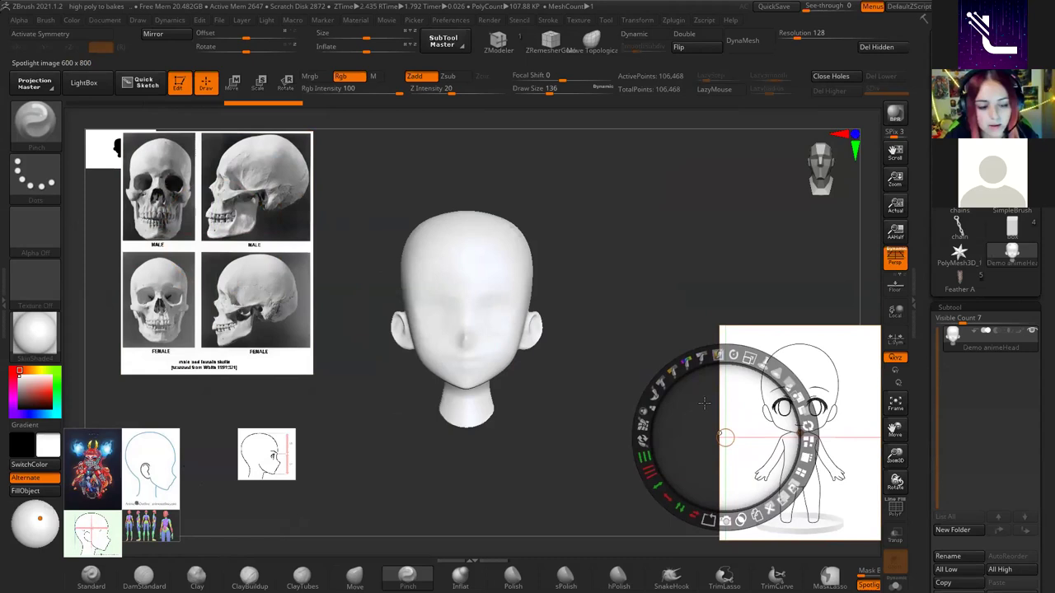
left_click_drag(264, 459, 811, 194)
left_click_drag(857, 243, 832, 271)
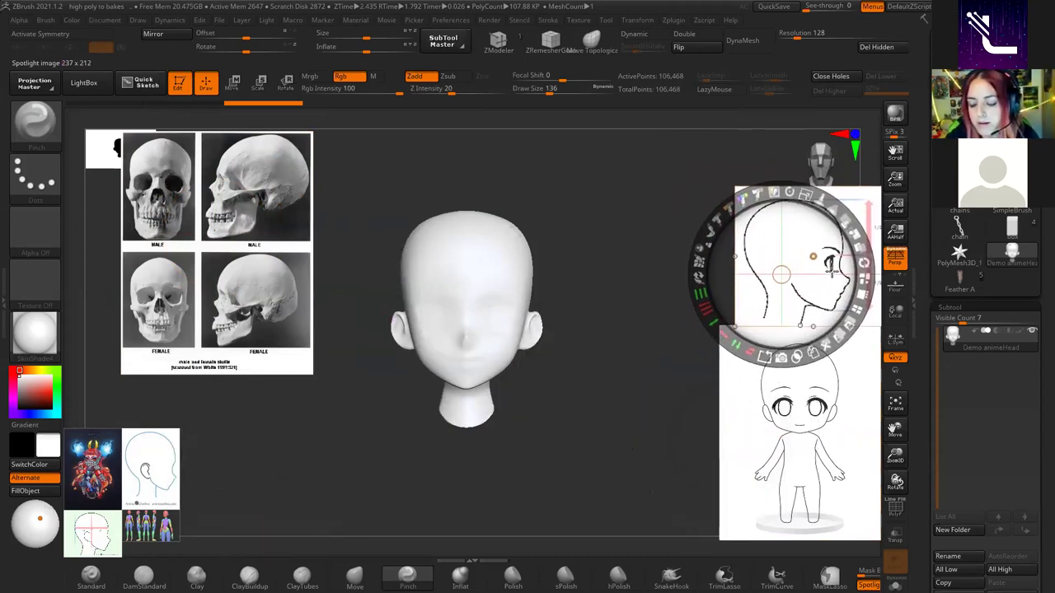
left_click_drag(156, 466, 216, 462)
left_click_drag(339, 416, 360, 436)
mouse_move(267, 436)
left_mouse_down()
mouse_move(157, 464)
mouse_move(347, 201)
left_mouse_up()
Place the body lineup top centre, skull upper left, red character beside the head, and head outlines.
mouse_move(419, 183)
left_mouse_down()
mouse_move(439, 234)
mouse_move(400, 172)
left_mouse_up()
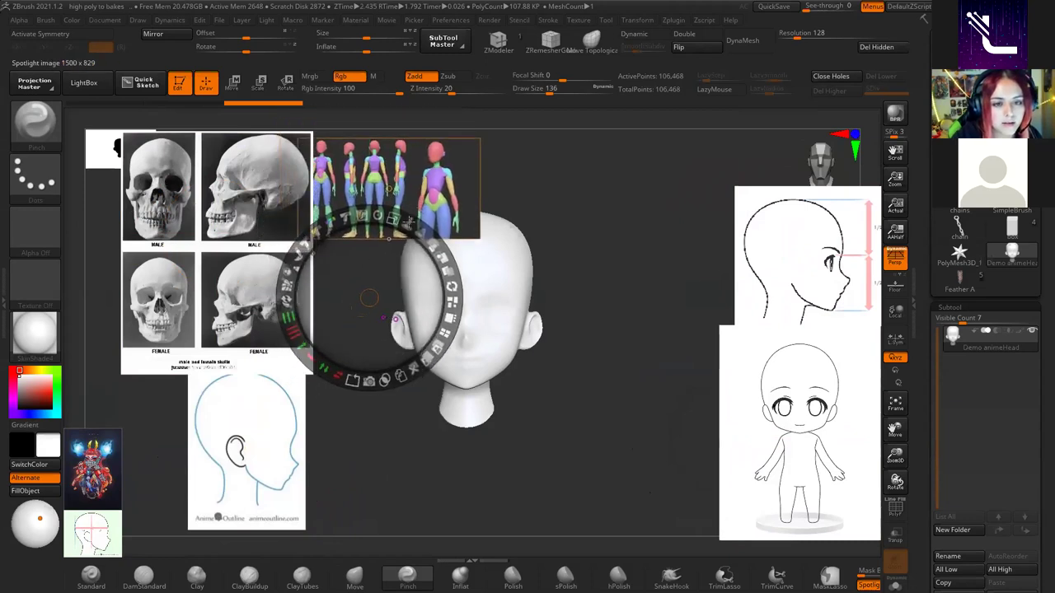
left_click_drag(192, 229, 135, 203)
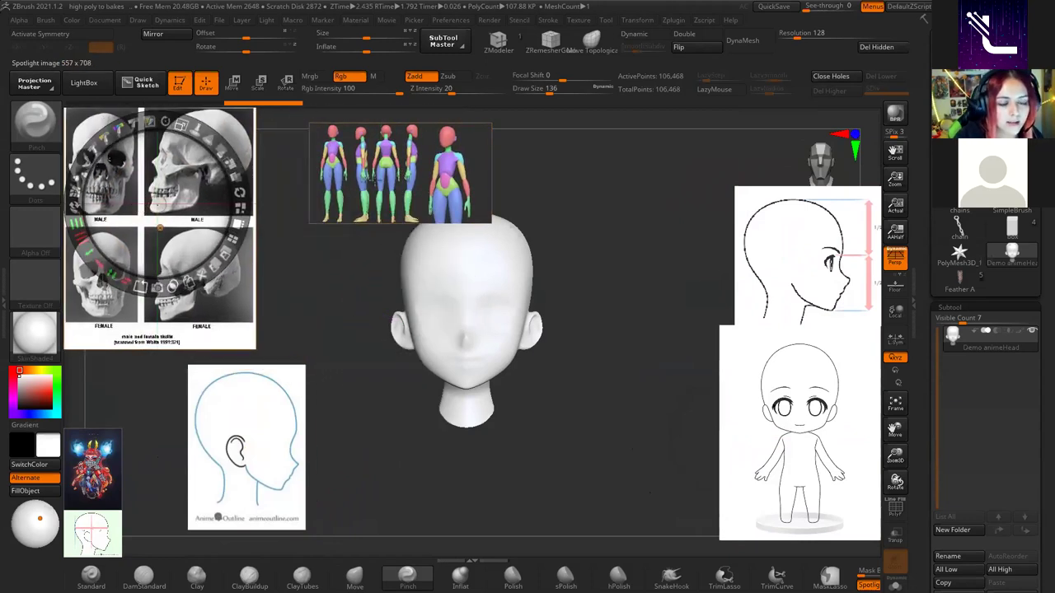
left_click_drag(396, 176, 343, 161)
left_click(93, 465)
mouse_move(92, 465)
left_mouse_down()
mouse_move(513, 247)
mouse_move(334, 281)
mouse_move(358, 262)
mouse_move(258, 460)
left_mouse_up()
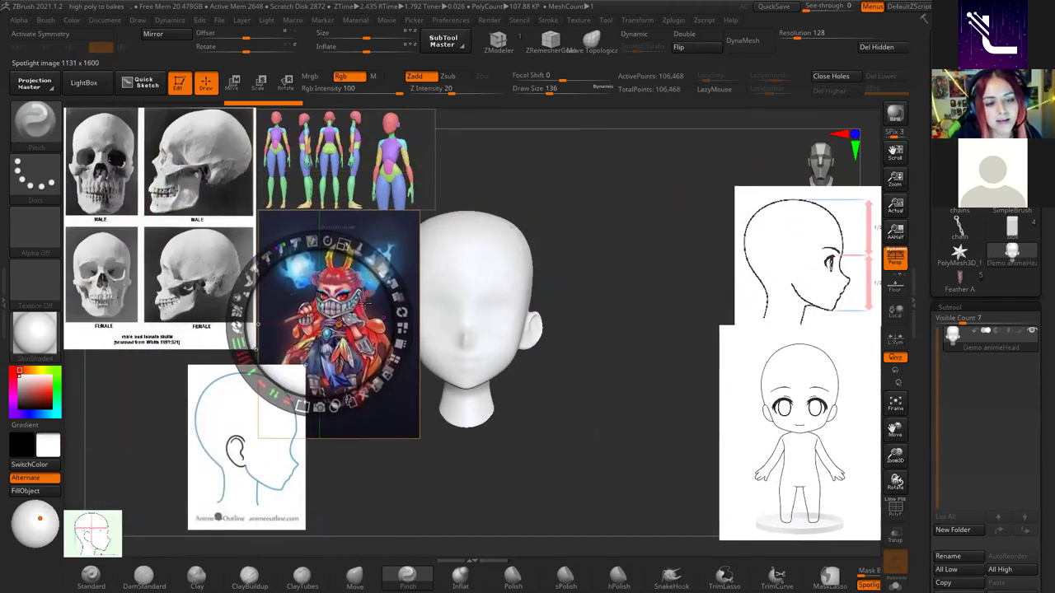
left_click_drag(177, 460, 141, 460)
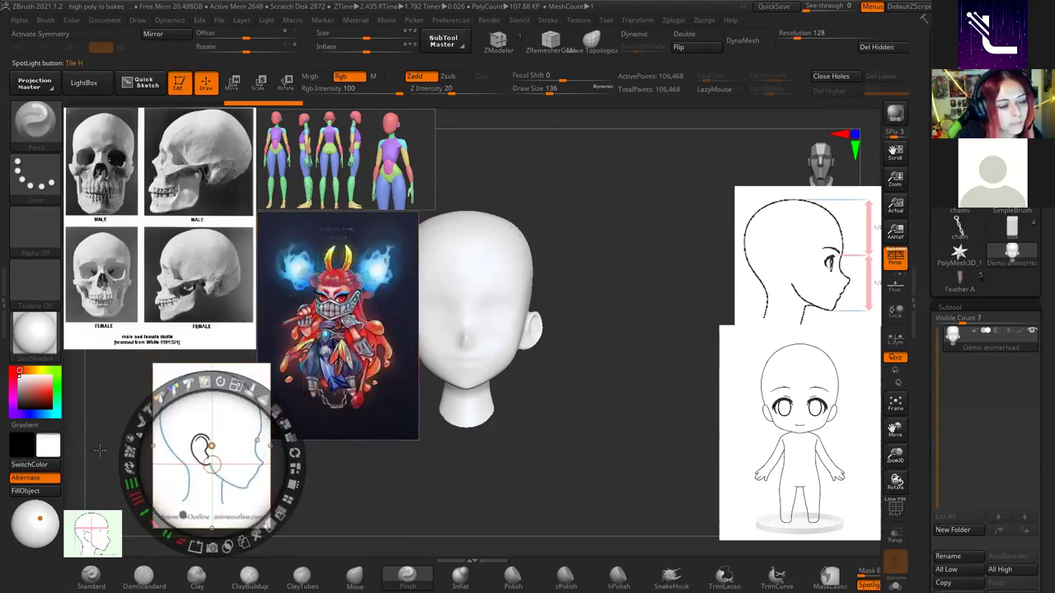
left_click_drag(92, 534, 119, 404)
mouse_move(183, 325)
left_mouse_down()
mouse_move(208, 420)
mouse_move(197, 426)
left_mouse_up()
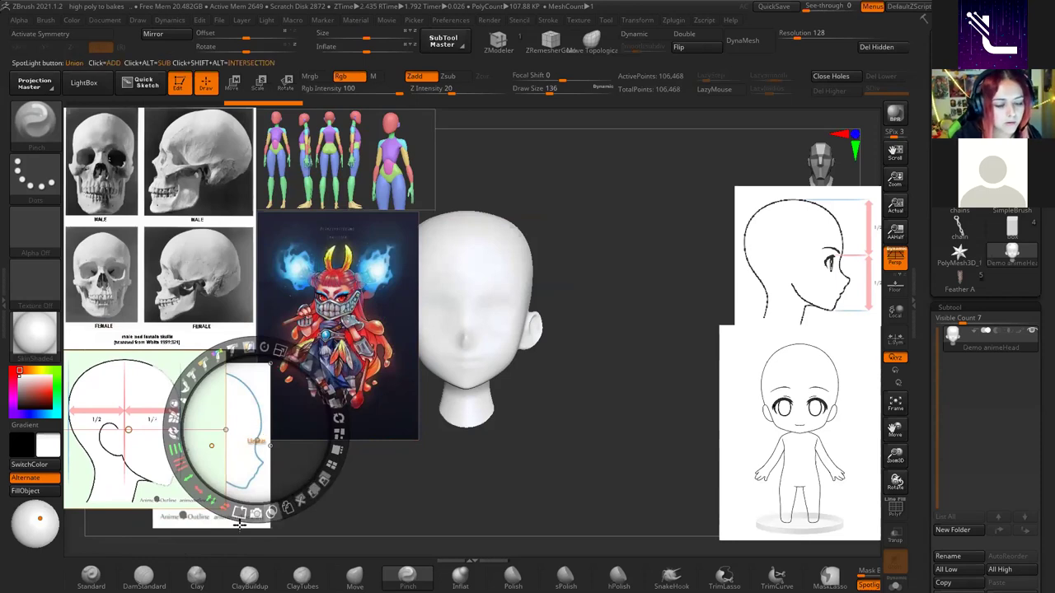
left_click_drag(193, 519, 492, 441)
left_click_drag(538, 473, 699, 313)
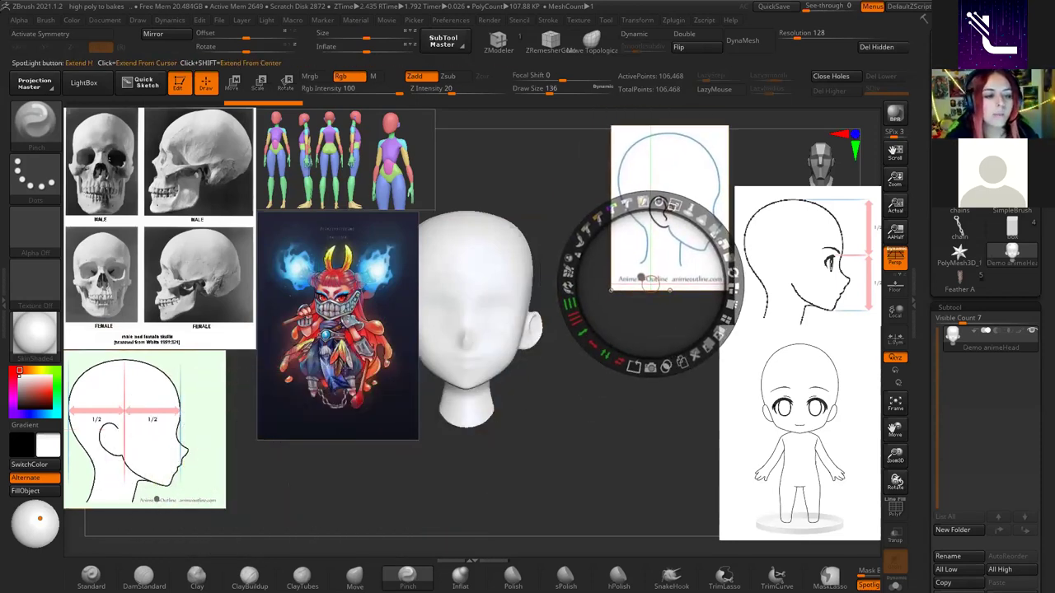
Shrink the skull sheet and red character, nudge the lineup and profile image, and exit Spotlight editing.
left_click(311, 396)
left_click(205, 188)
left_click_drag(215, 120, 165, 124)
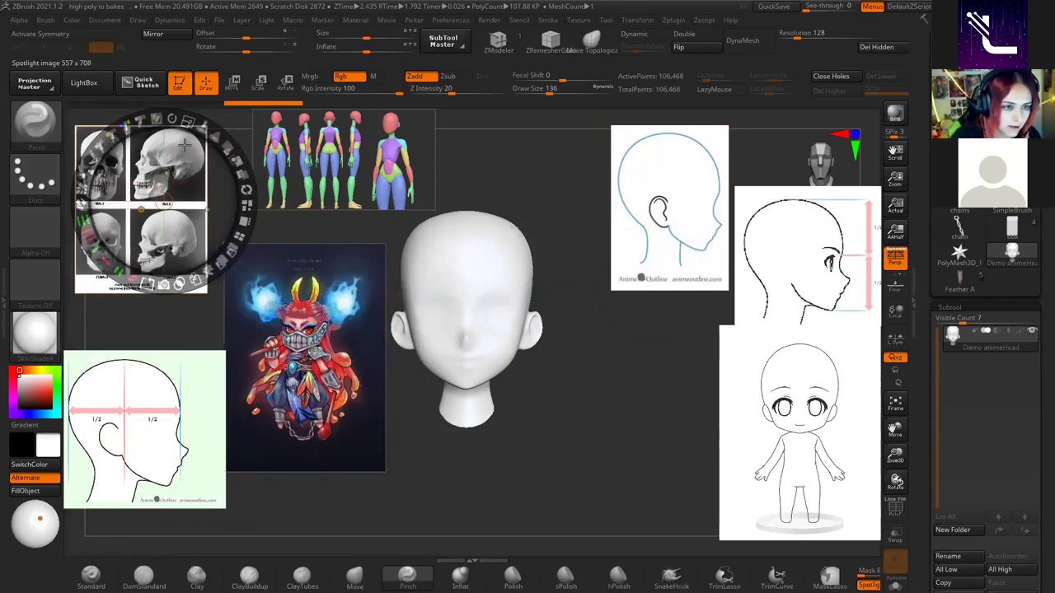
left_click(315, 262)
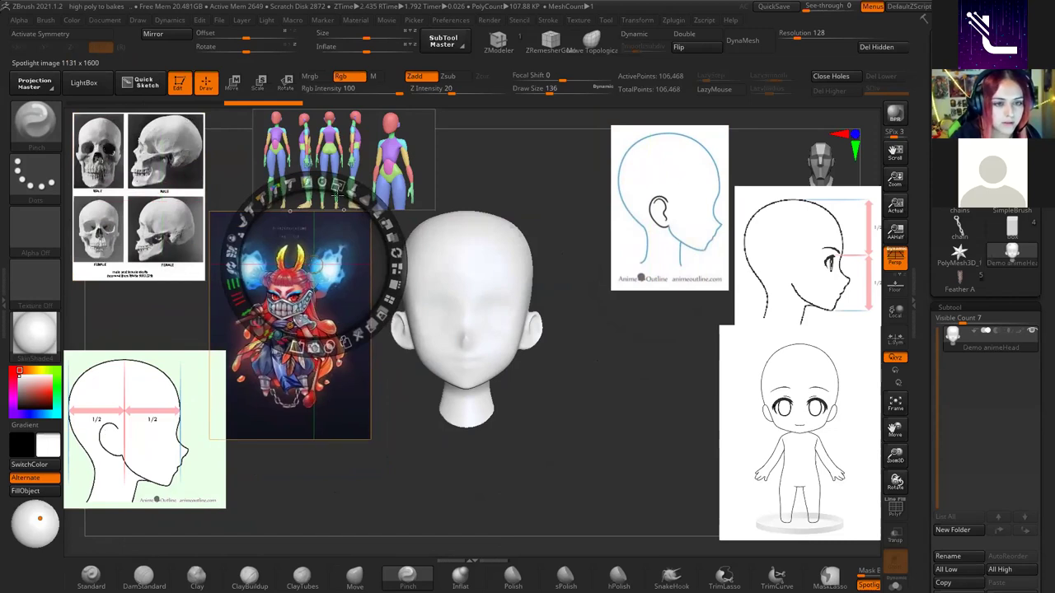
left_click_drag(313, 210, 266, 208)
left_click(147, 408)
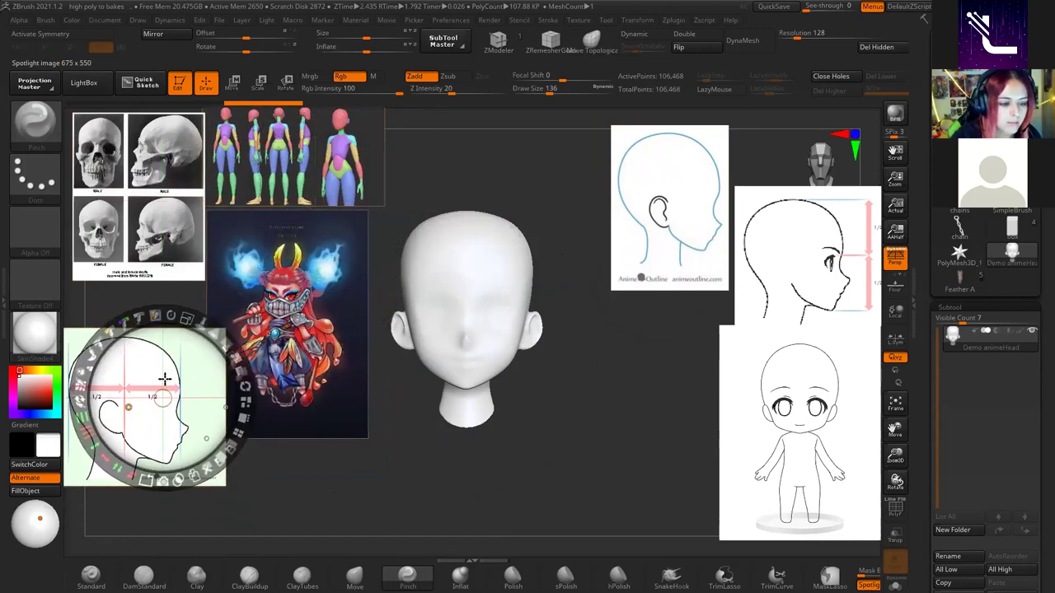
left_click_drag(147, 408, 148, 338)
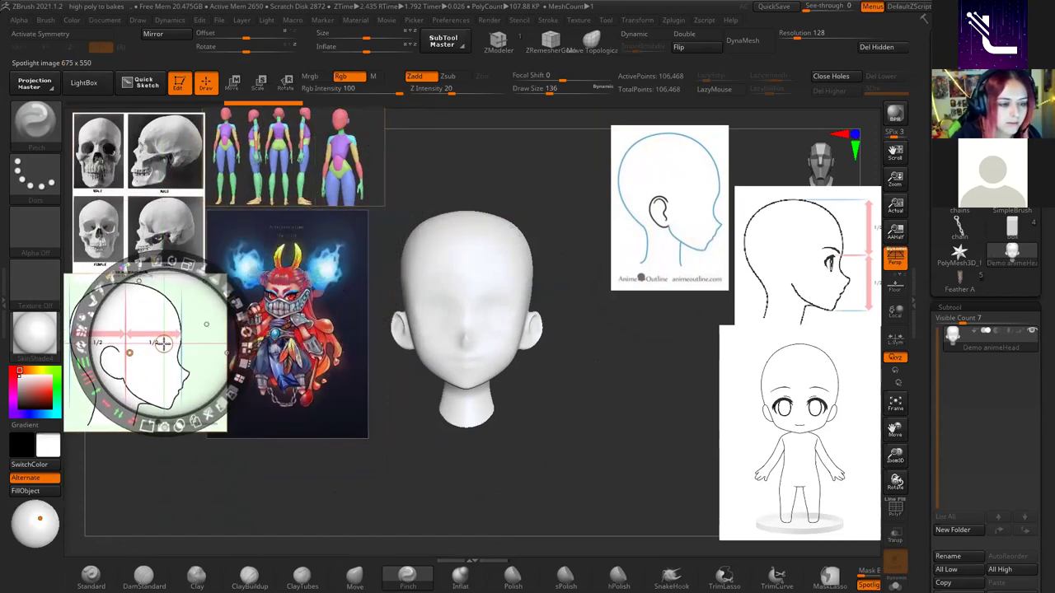
left_click(585, 400)
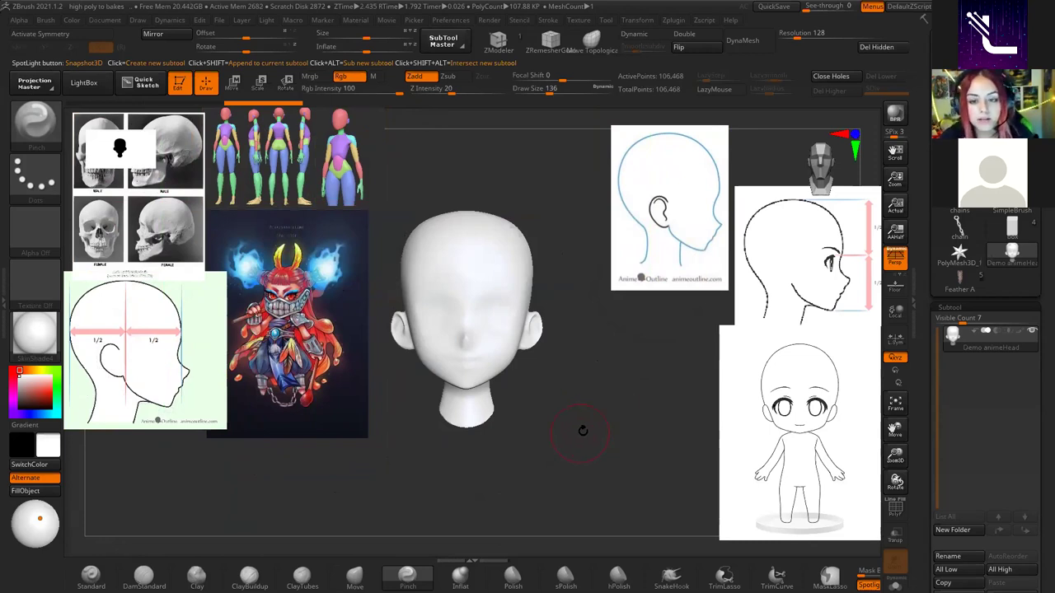
Select the DamStandard brush via B-D-S and turn on X symmetry.
mouse_move(564, 437)
left_mouse_down()
mouse_move(590, 421)
mouse_move(624, 437)
left_mouse_up()
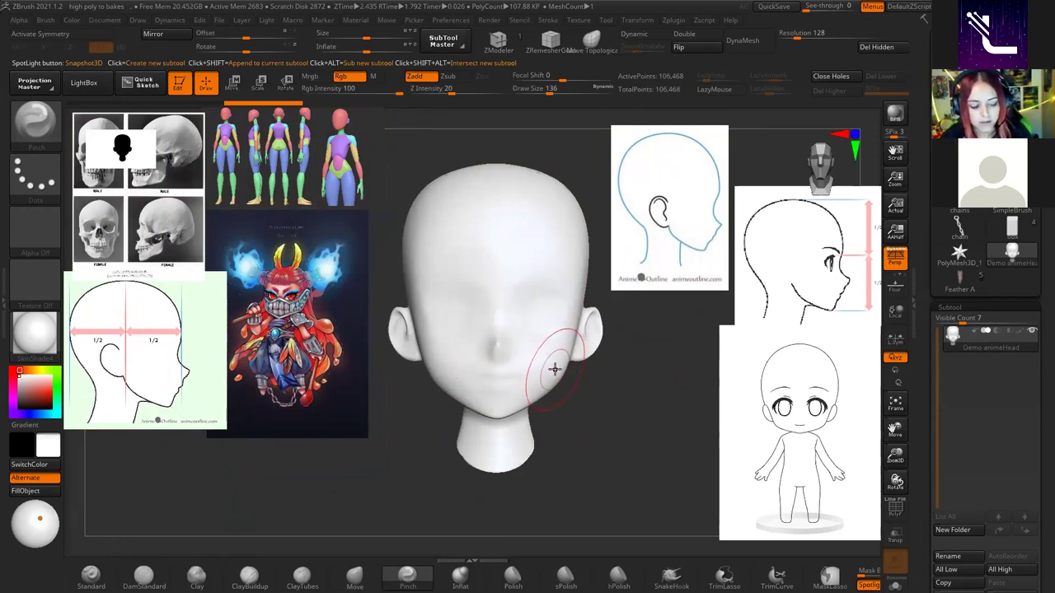
key("b")
key("d")
key("s")
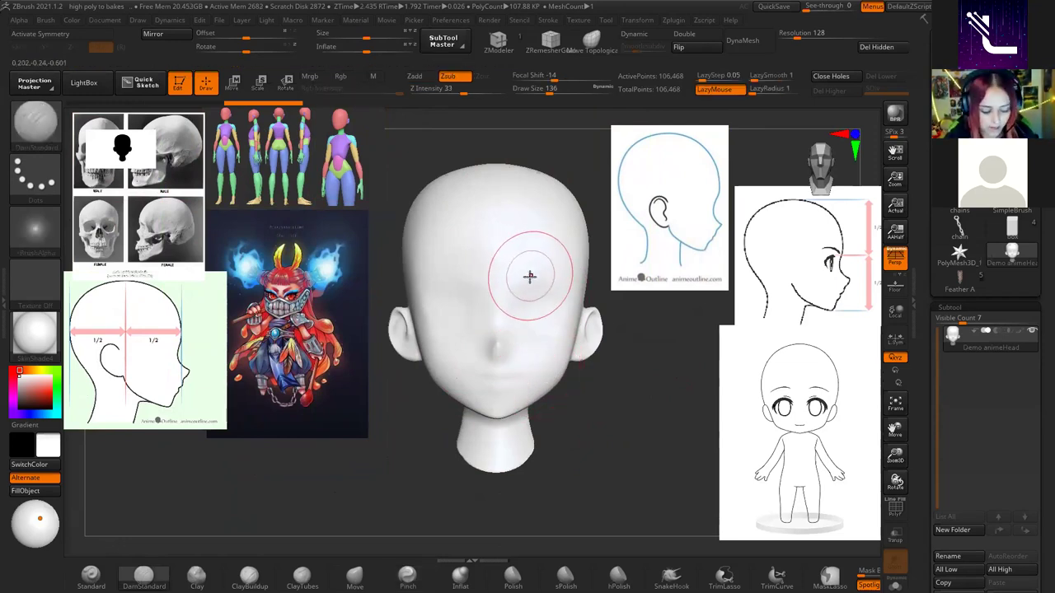
key("x")
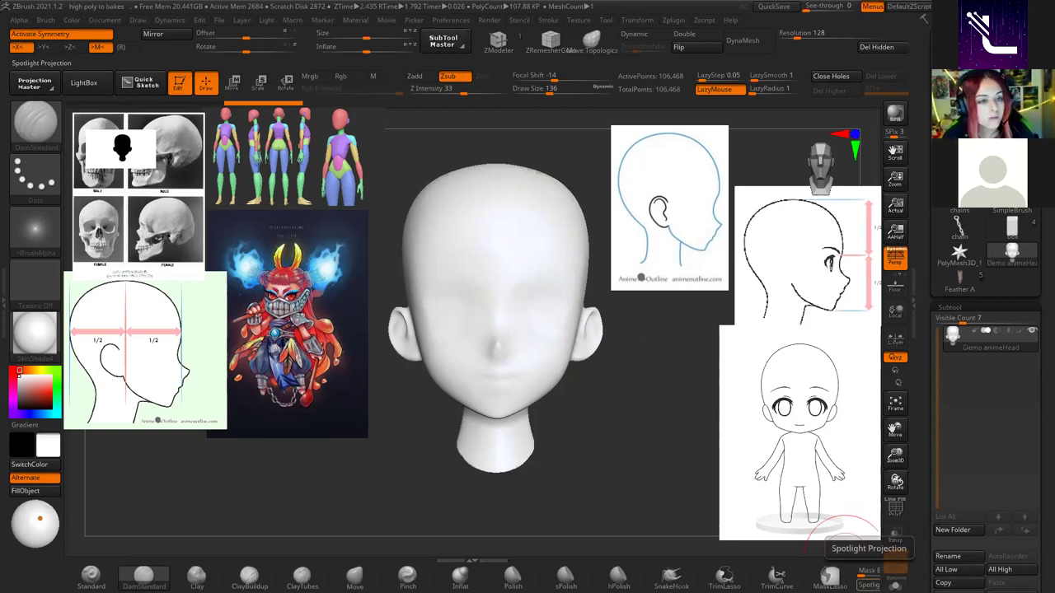
left_click(46, 20)
scroll(93, 490, "down", 3)
scroll(93, 489, "up", 1)
left_click(93, 489)
scroll(99, 462, "down", 1)
scroll(116, 412, "down", 3)
scroll(134, 372, "down", 2)
scroll(133, 372, "up", 1)
scroll(132, 377, "up", 1)
scroll(131, 384, "up", 1)
scroll(127, 394, "up", 1)
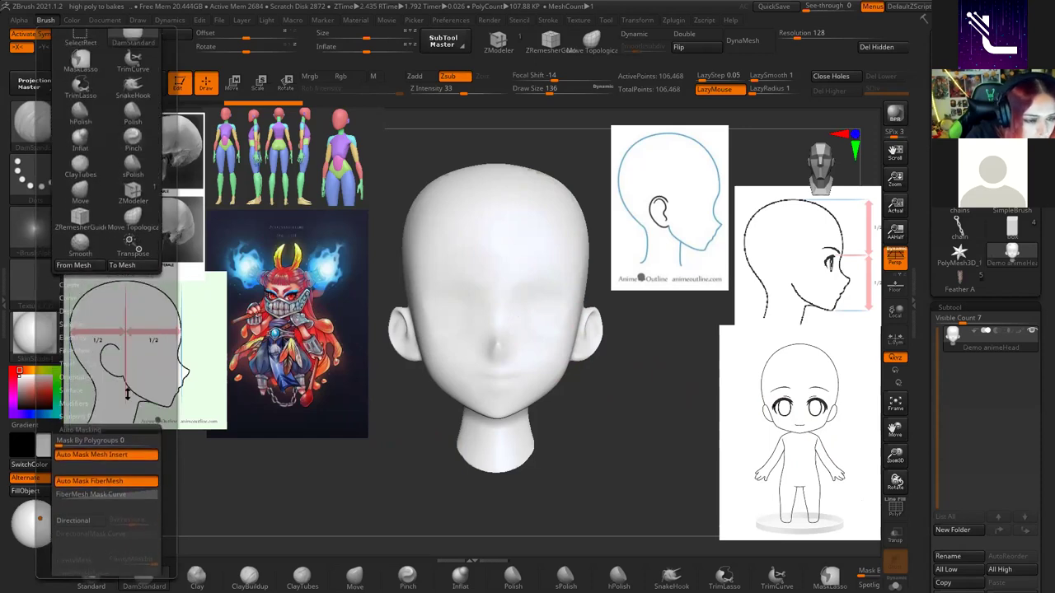
left_click(83, 323)
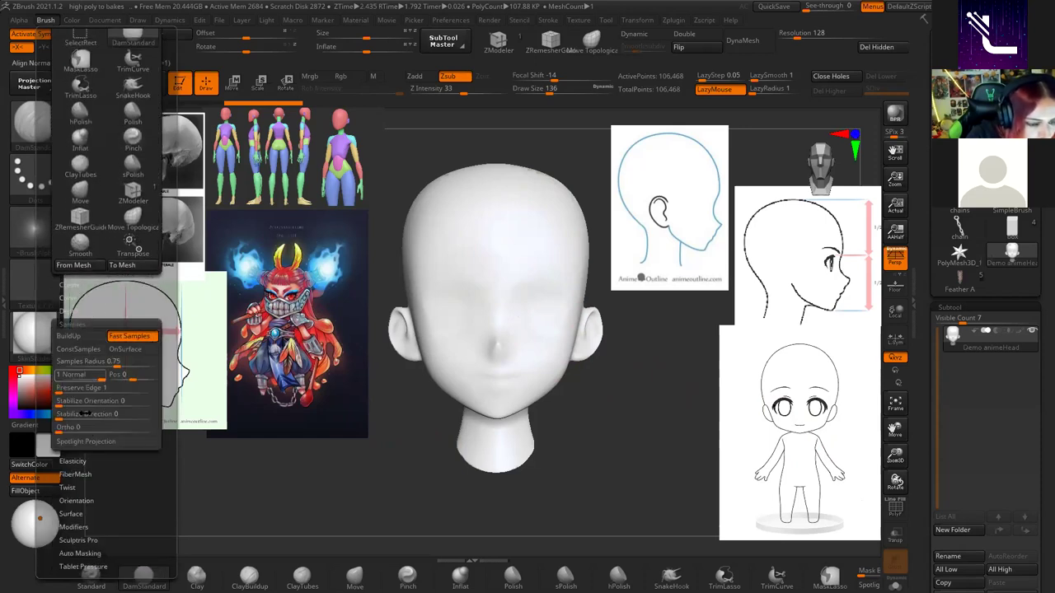
scroll(107, 501, "down", 1)
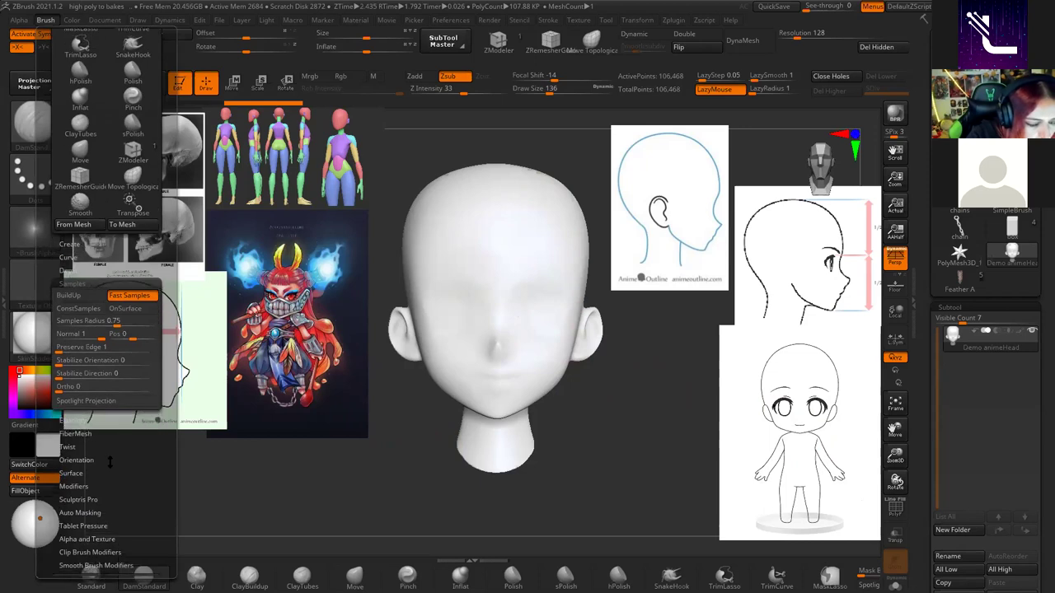
scroll(103, 486, "down", 1)
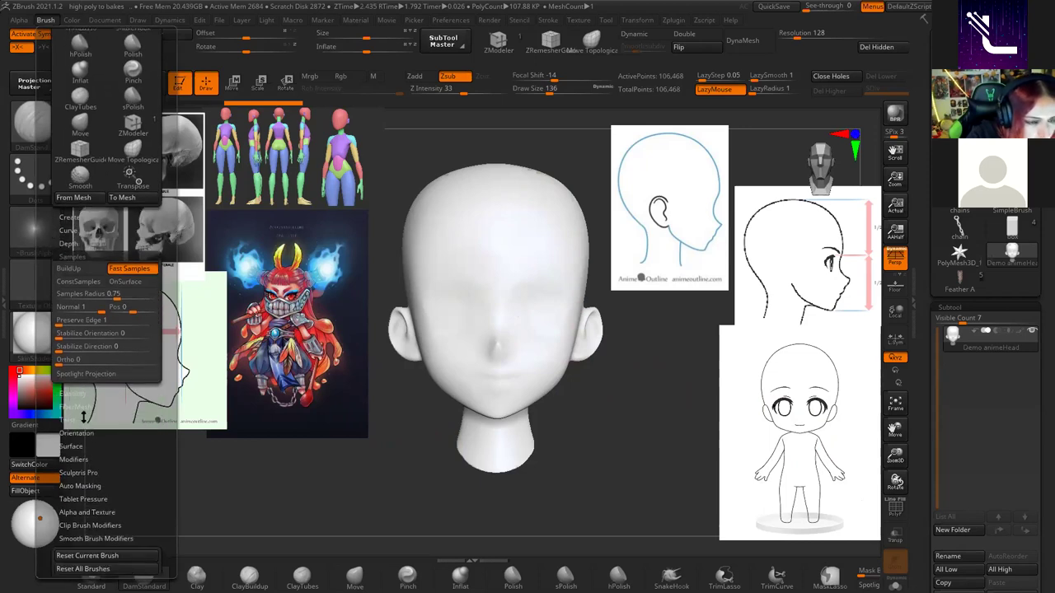
left_click(79, 216)
left_click(81, 363)
left_click(78, 314)
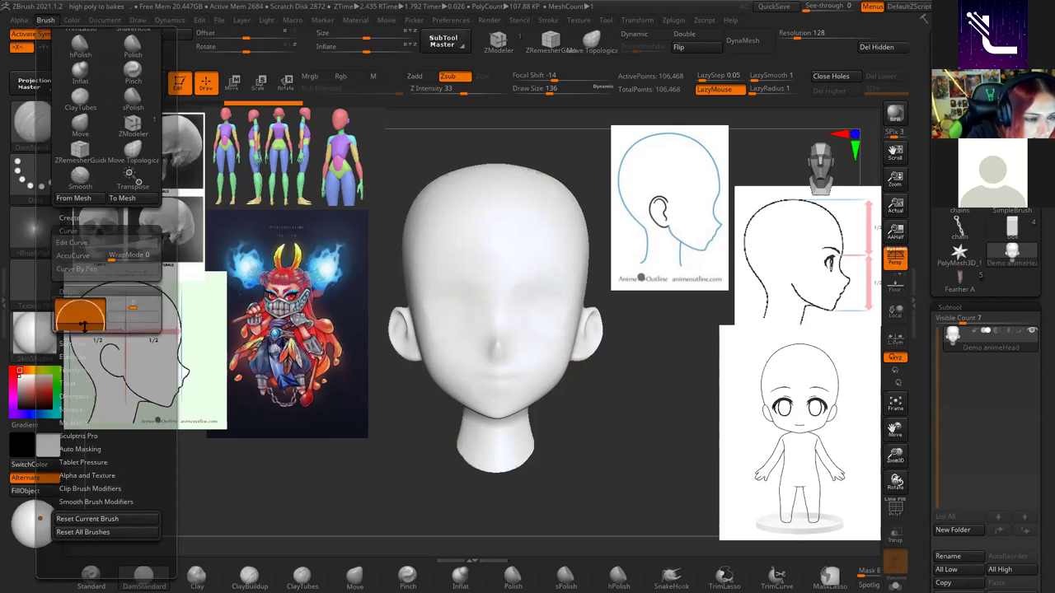
left_click(95, 401)
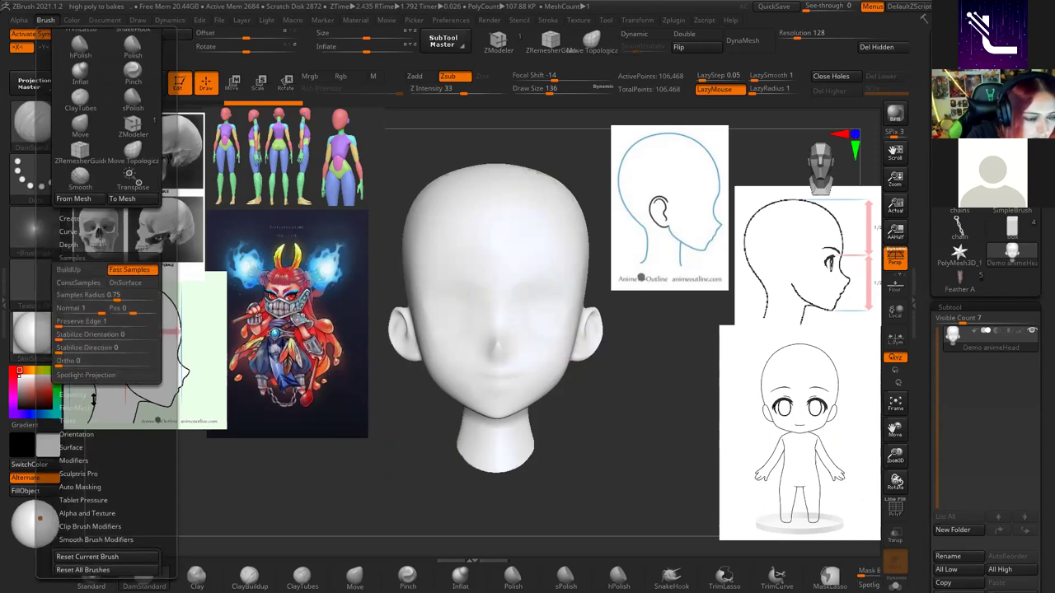
left_click(87, 398)
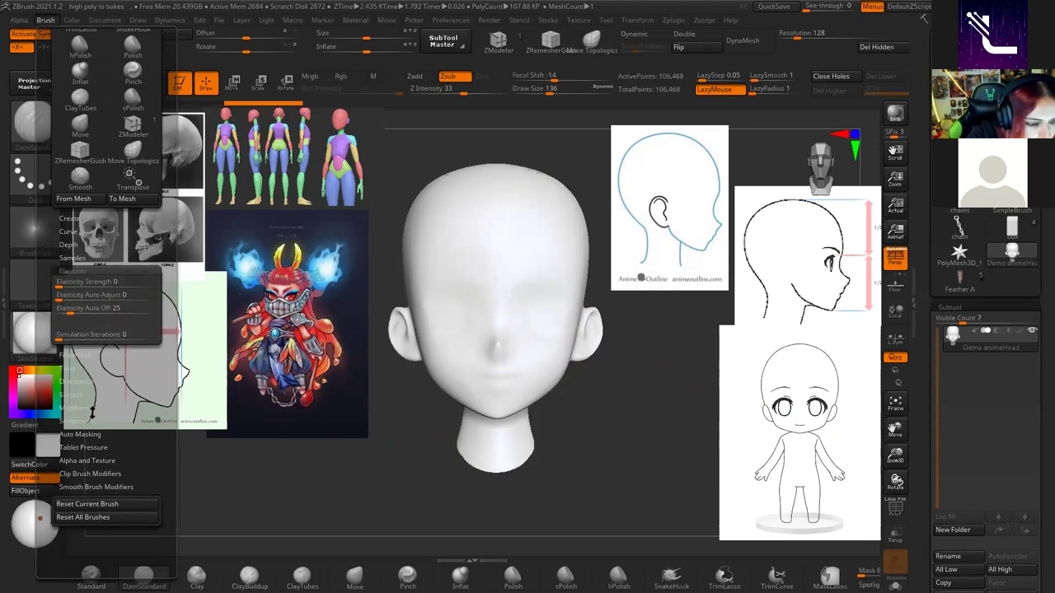
left_click(87, 360)
left_click(78, 391)
left_click(92, 347)
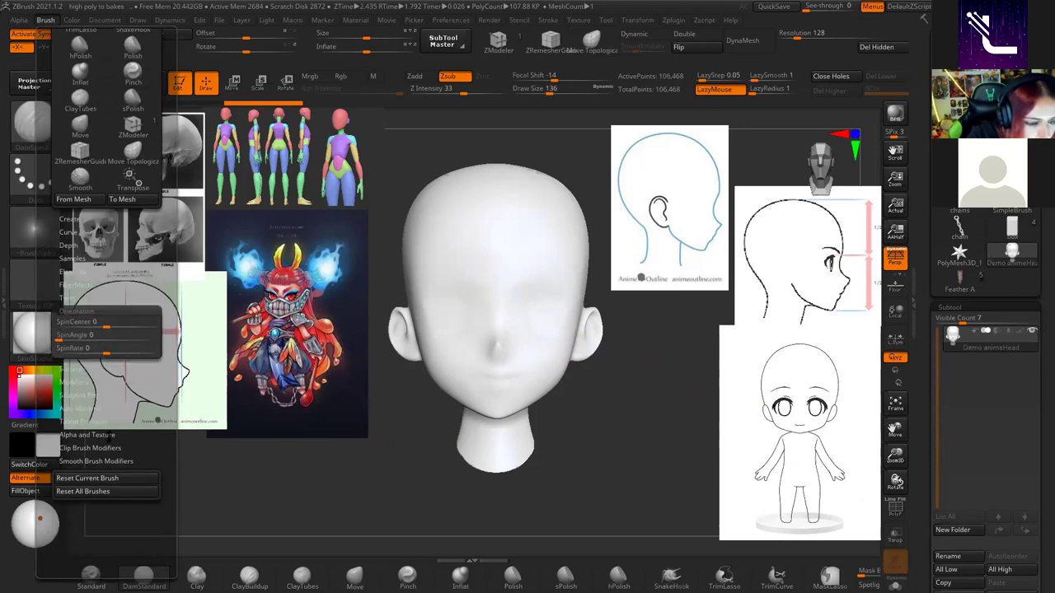
left_click(84, 371)
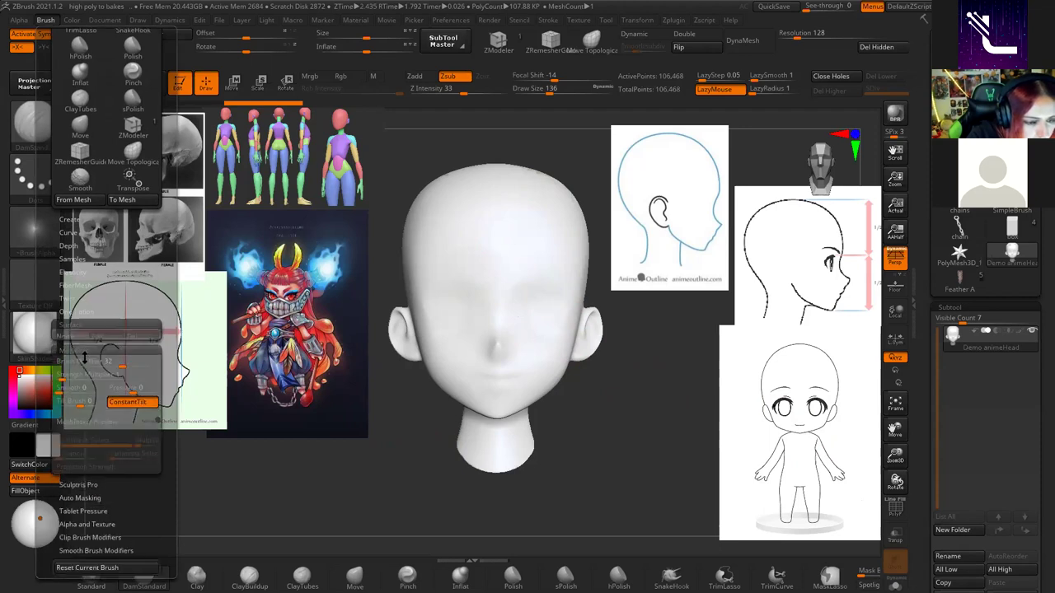
left_click(85, 361)
scroll(99, 461, "down", 3)
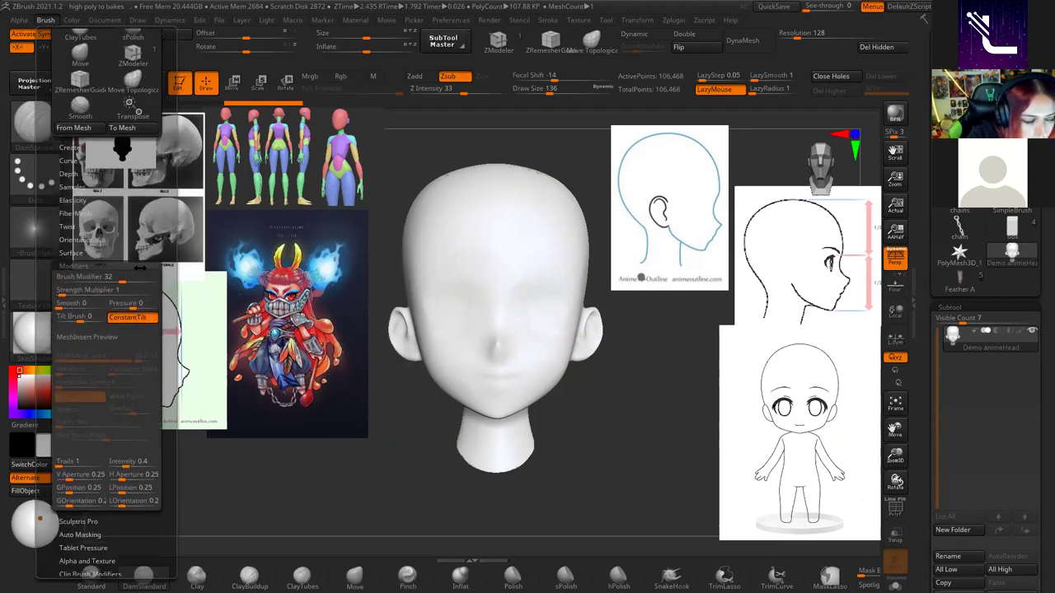
scroll(92, 522, "down", 3)
left_click(90, 468)
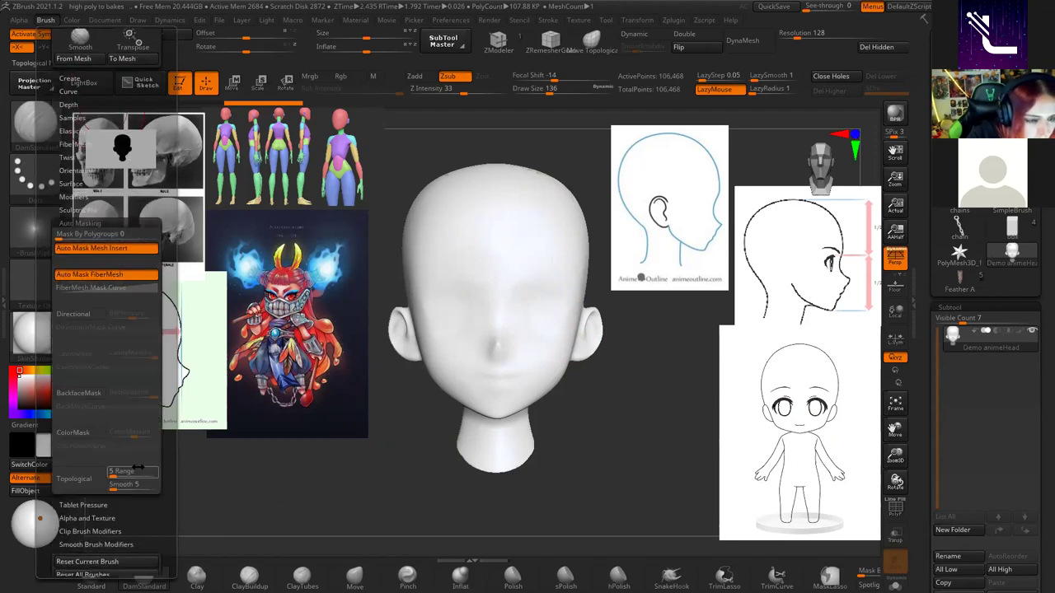
scroll(115, 478, "down", 3)
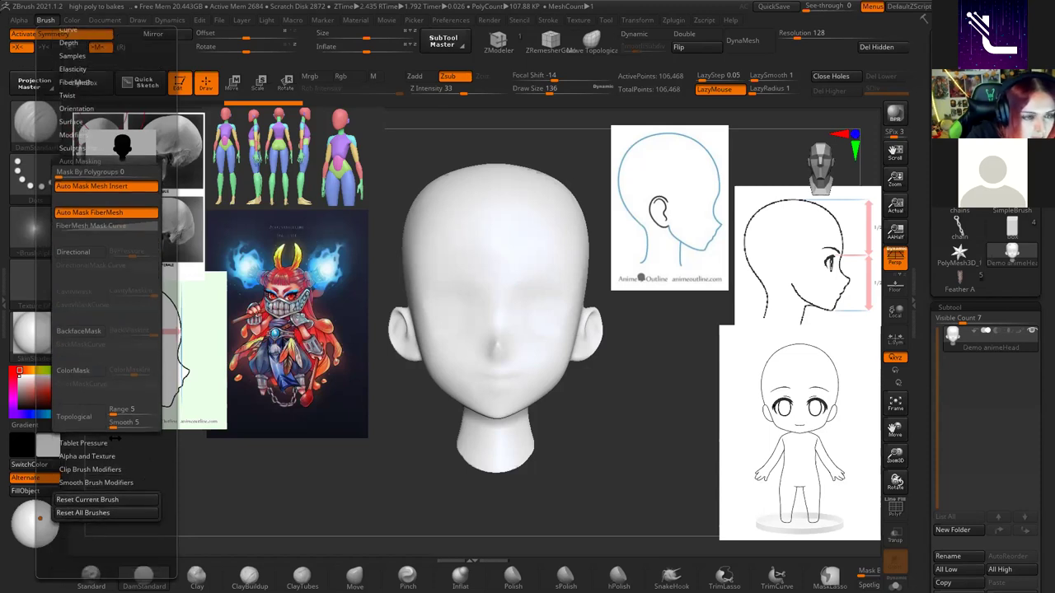
scroll(116, 438, "up", 8)
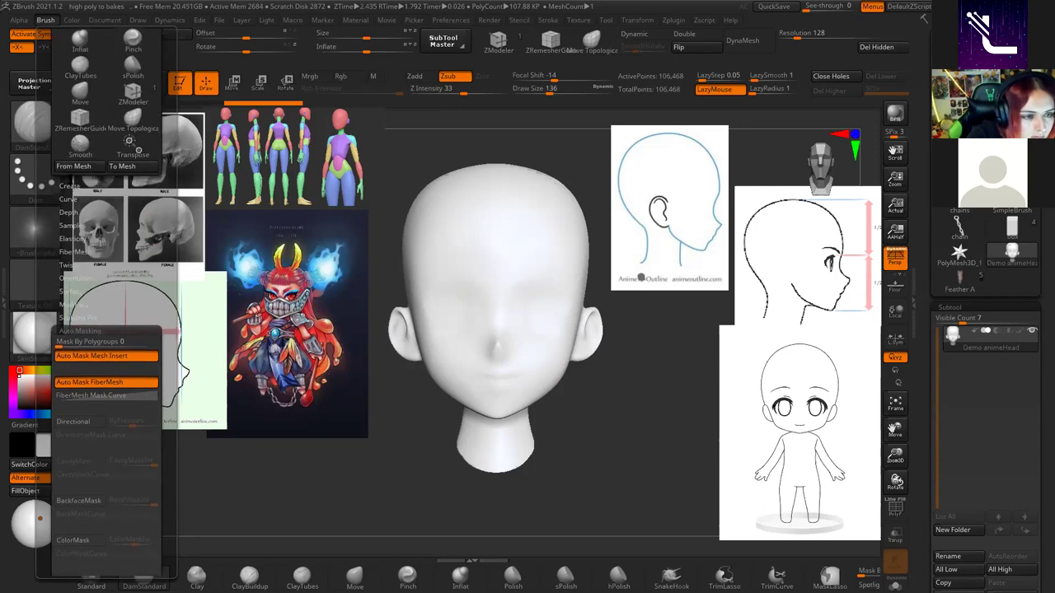
left_click(69, 185)
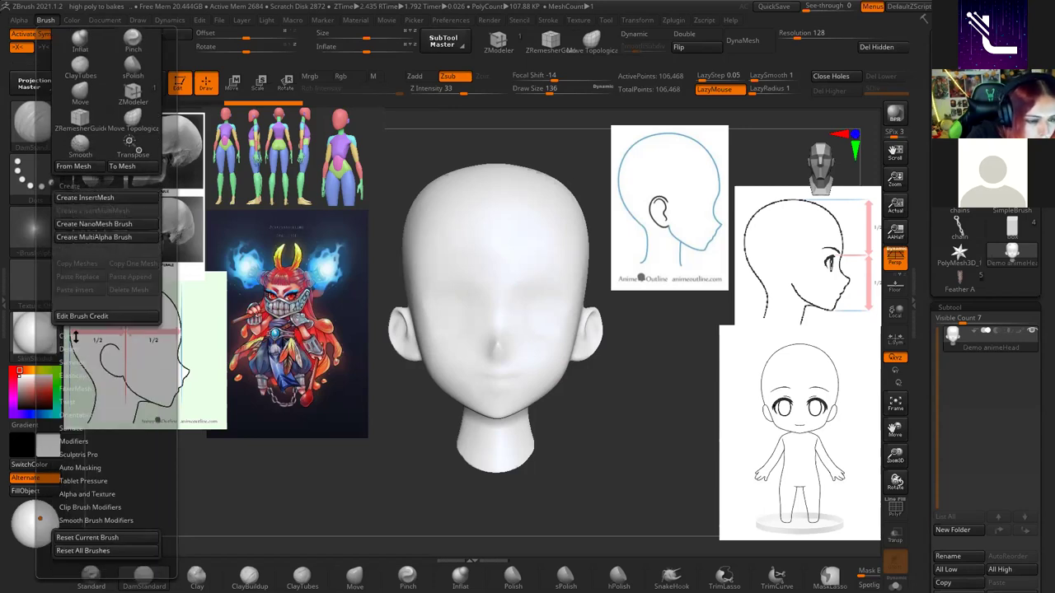
left_click(72, 336)
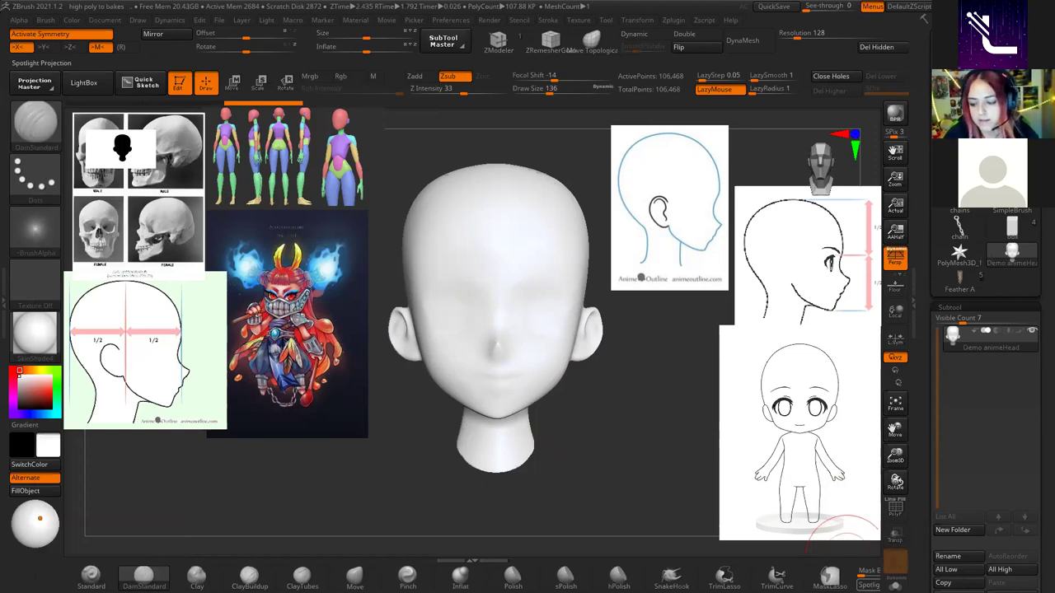
Try and undo a DamStandard stroke, turn the head to side profile, and open Quick Pick.
left_click_drag(515, 203, 558, 271)
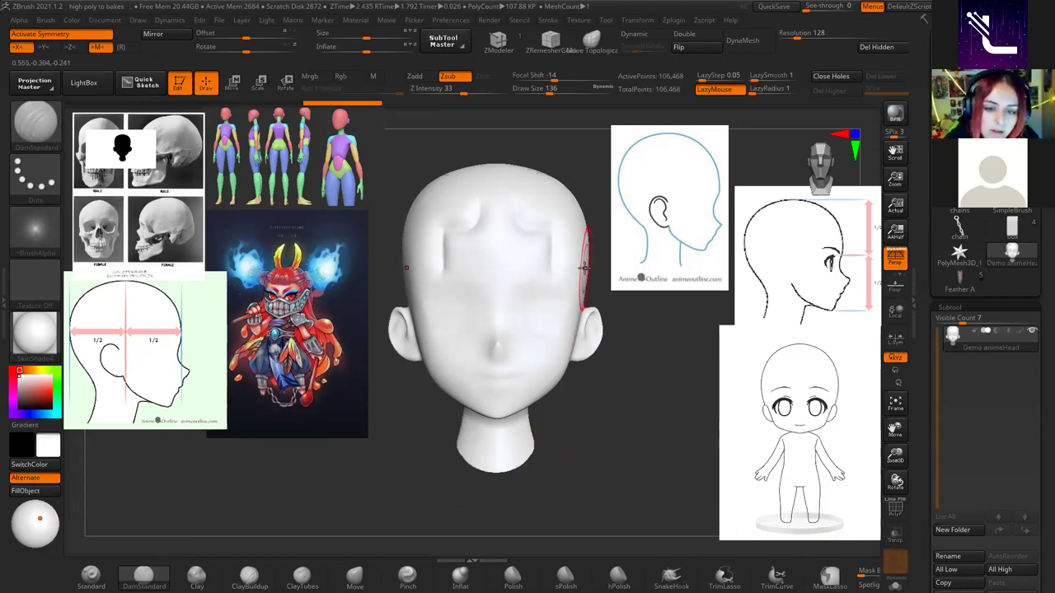
key("ctrl+z")
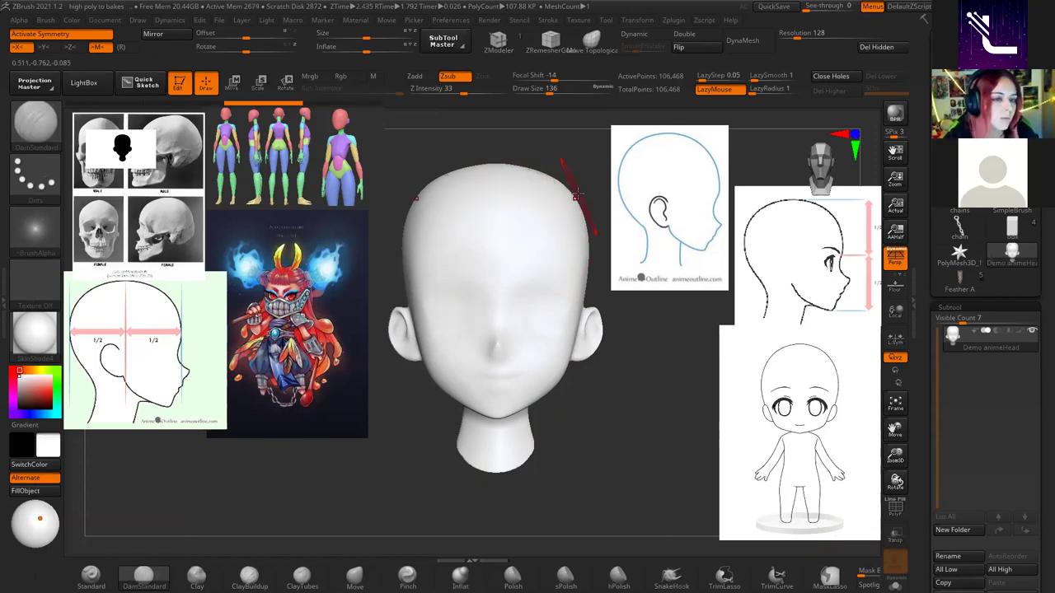
mouse_move(513, 230)
right_mouse_down()
mouse_move(551, 313)
mouse_move(650, 439)
mouse_move(615, 443)
mouse_move(592, 425)
right_mouse_up()
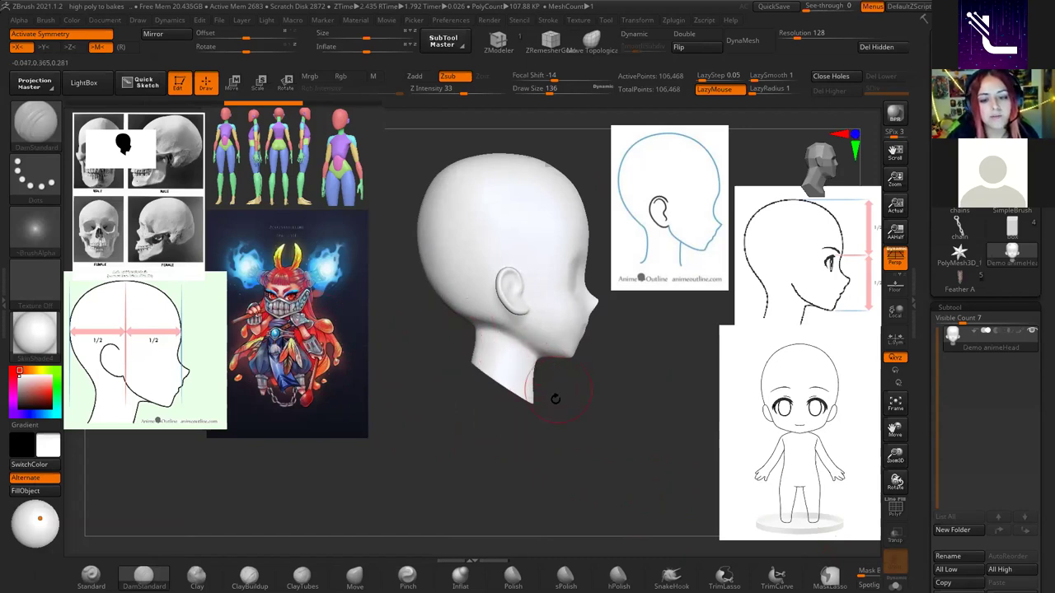
mouse_move(642, 371)
right_mouse_down()
mouse_move(617, 400)
mouse_move(631, 419)
mouse_move(644, 414)
mouse_move(543, 304)
right_mouse_up()
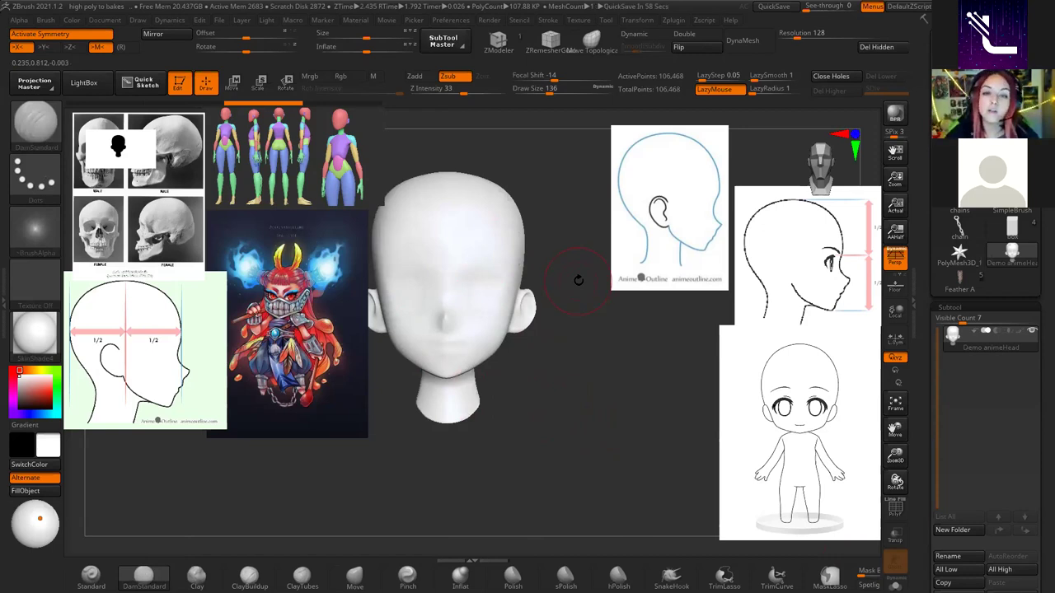
mouse_move(507, 372)
right_mouse_down()
mouse_move(582, 365)
mouse_move(560, 397)
right_mouse_up()
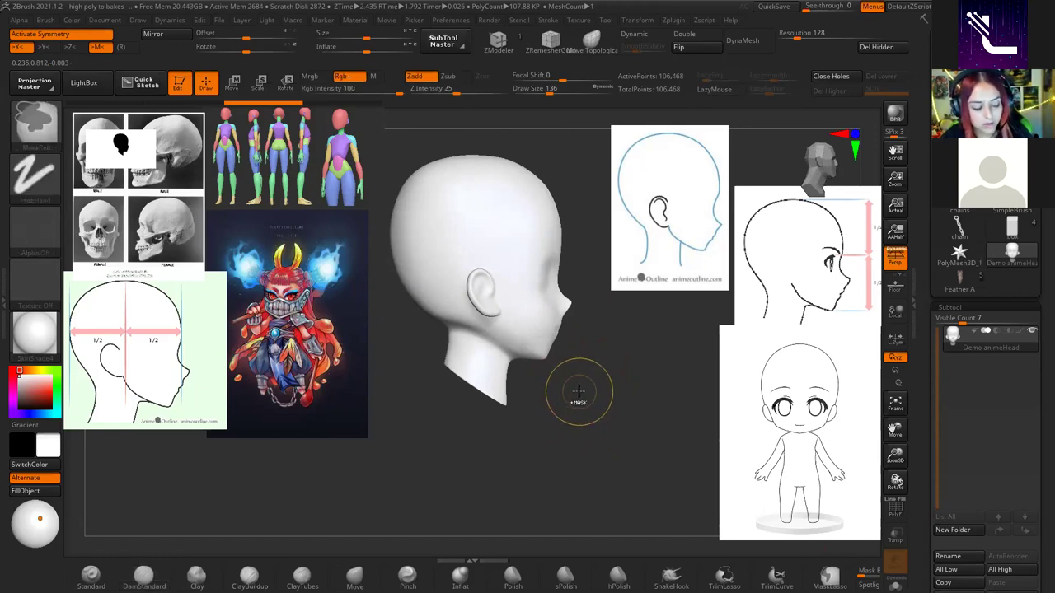
left_click(37, 122, "ctrl+shift")
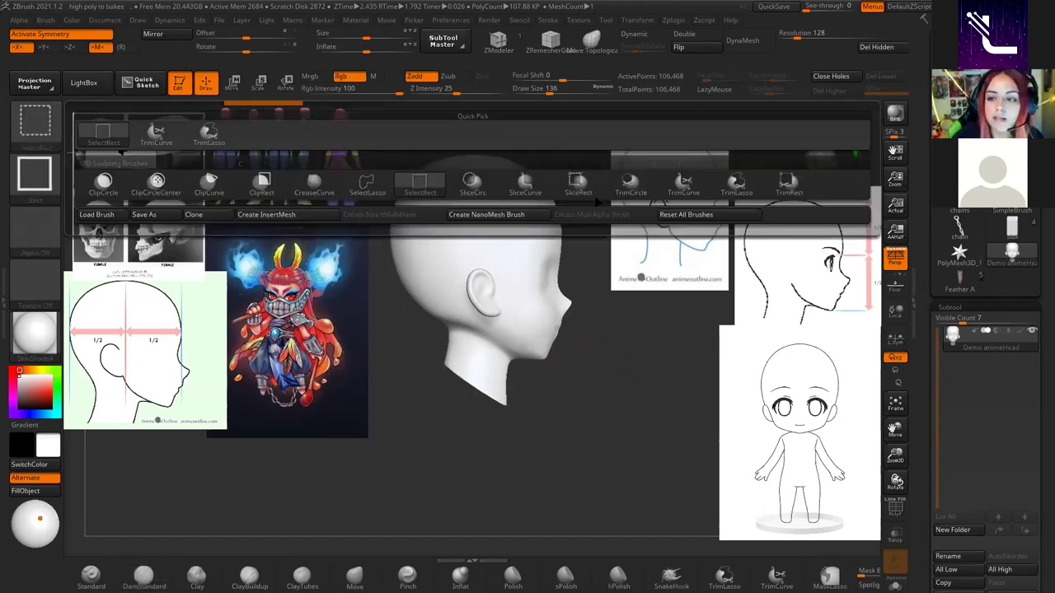
With the TrimLasso brush, trim the neck off below the chin after two undone attempts.
left_click(37, 122, "ctrl+shift")
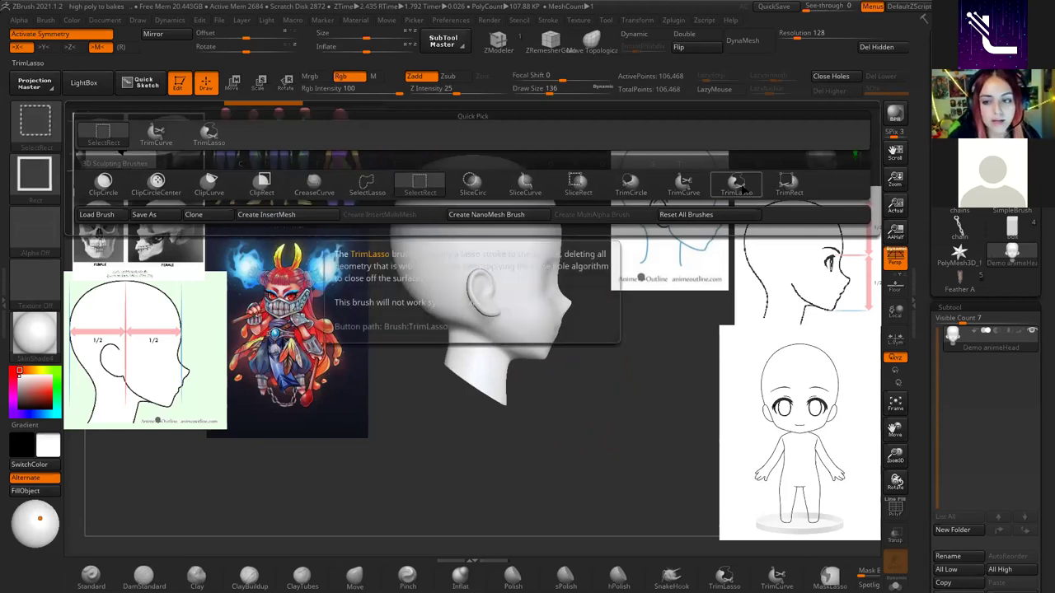
left_click(741, 188)
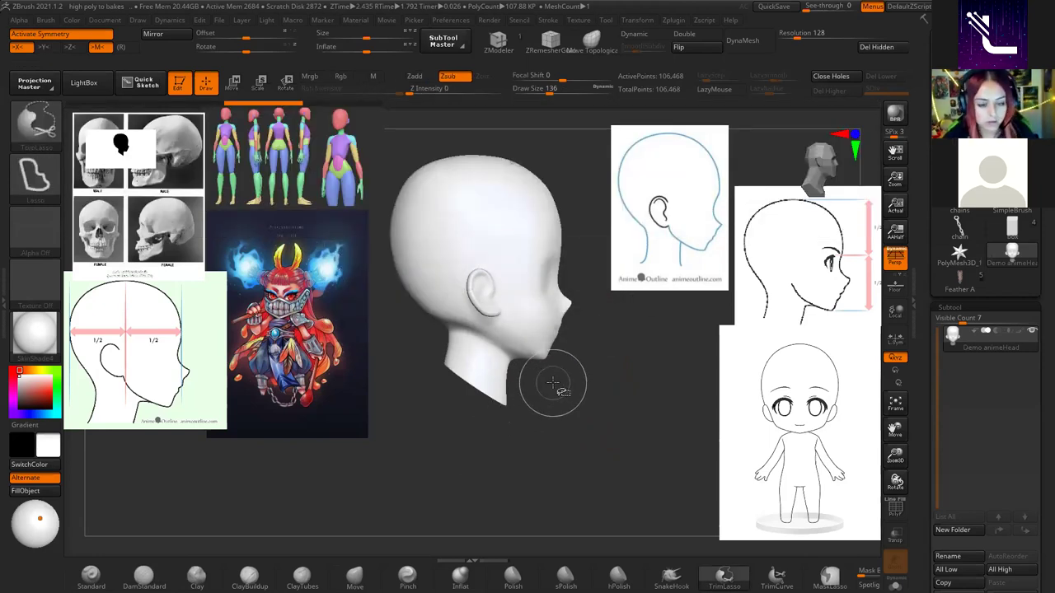
left_click_drag(554, 386, 526, 376)
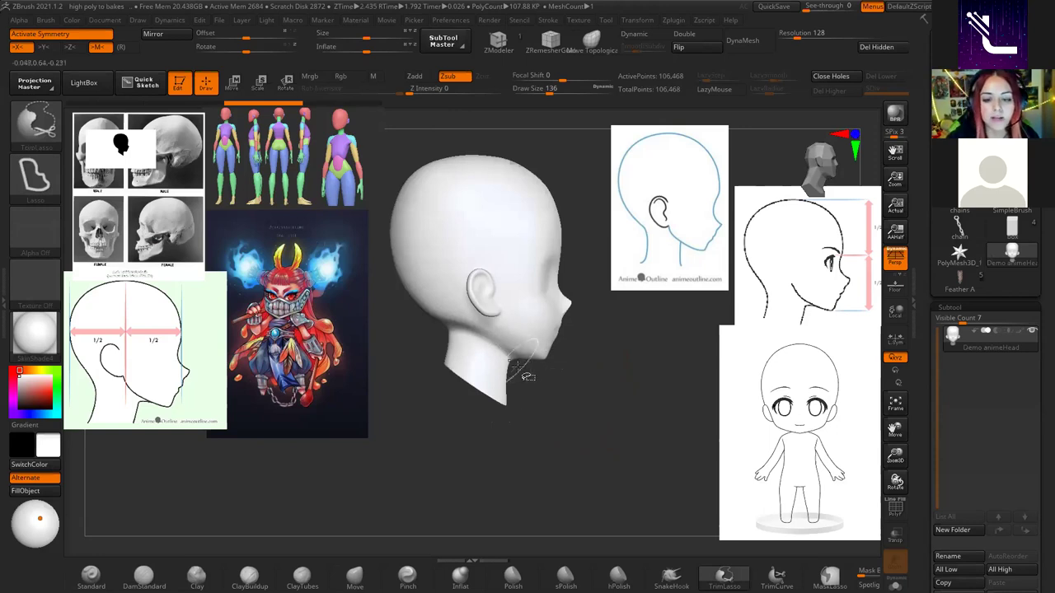
mouse_move(423, 332)
left_mouse_down()
mouse_move(523, 402)
mouse_move(531, 356)
left_mouse_up()
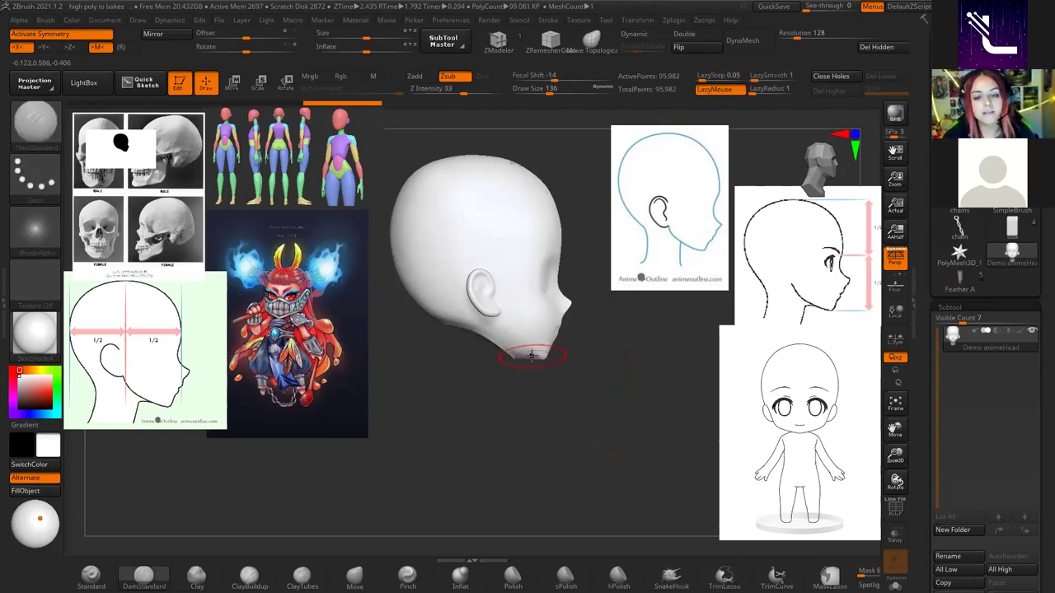
key("ctrl+z")
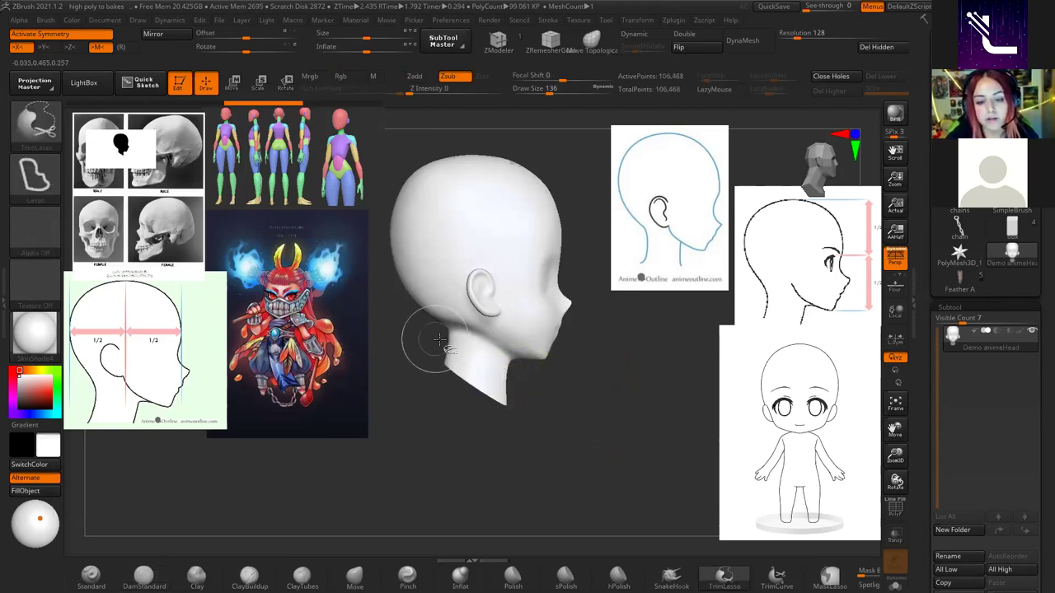
mouse_move(423, 330)
left_mouse_down("ctrl+shift")
mouse_move(542, 449)
mouse_move(404, 428)
mouse_move(389, 337)
left_mouse_up("ctrl+shift")
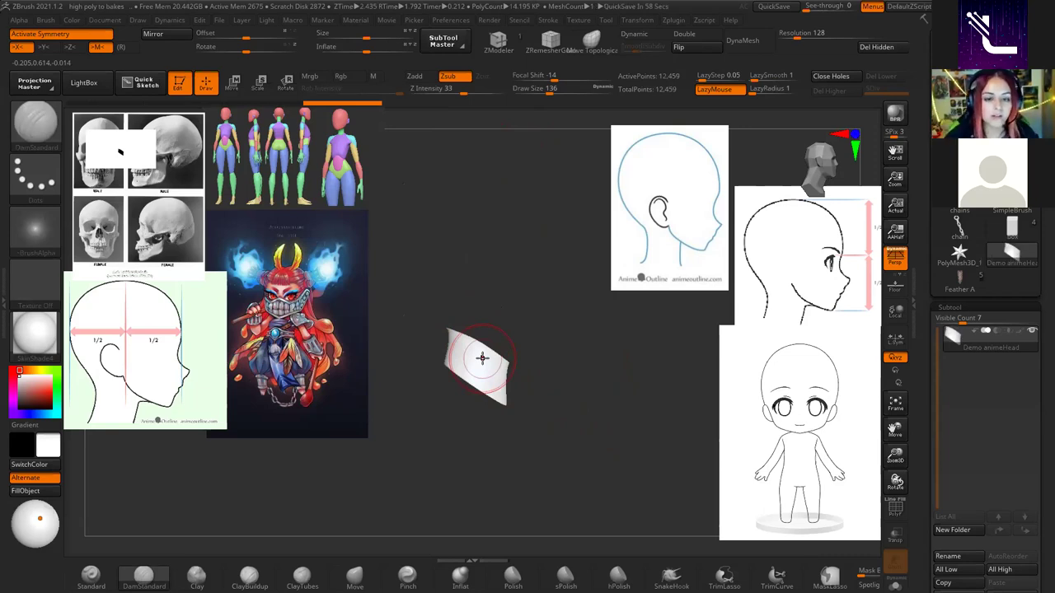
key("ctrl+z")
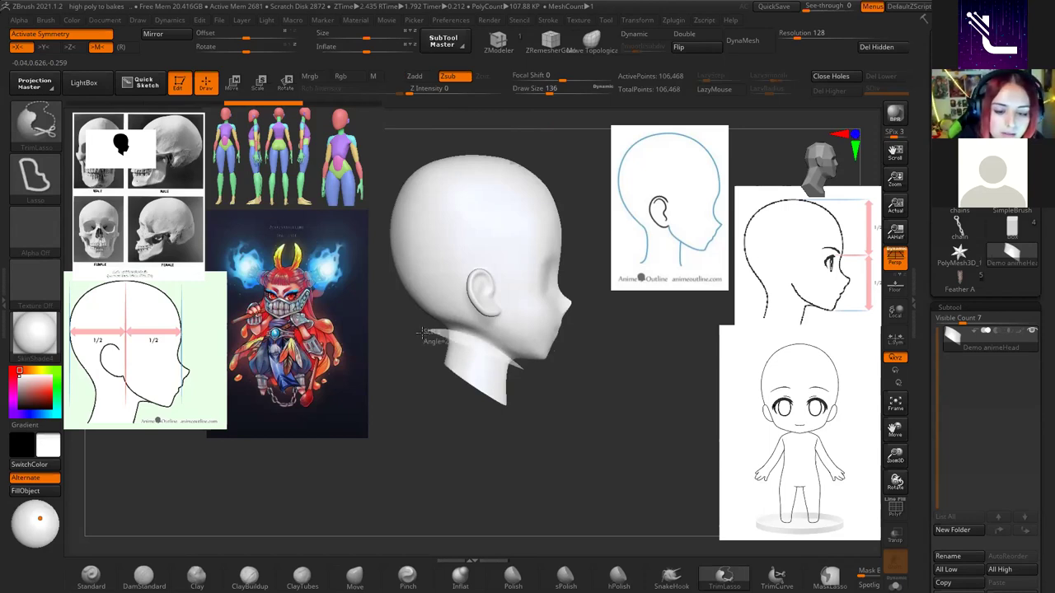
left_click_drag(422, 331, 544, 429, "ctrl+shift")
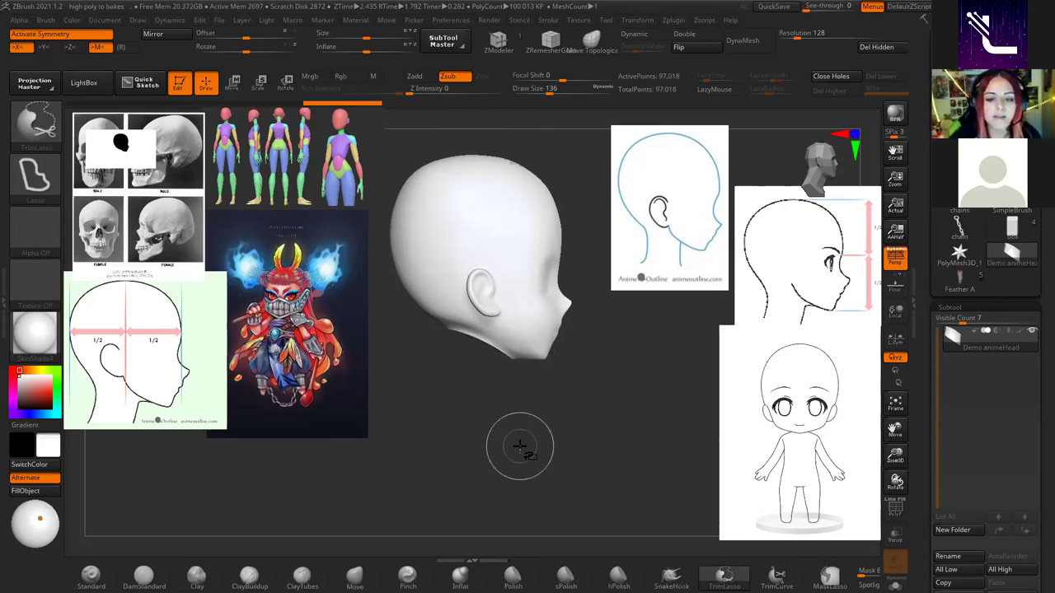
Reselect DamStandard, toggle perspective, and review the head from front, three-quarter and side views.
left_click_drag(572, 412, 593, 426)
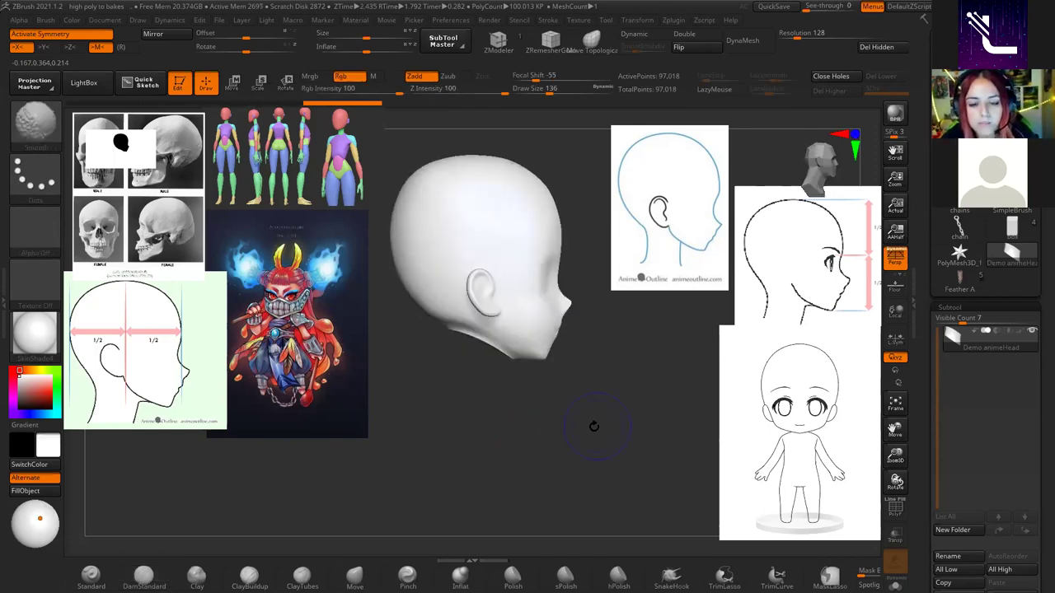
key("b")
key("d")
key("s")
key("p")
mouse_move(544, 395)
left_mouse_down()
mouse_move(538, 423)
mouse_move(640, 401)
mouse_move(603, 423)
left_mouse_up()
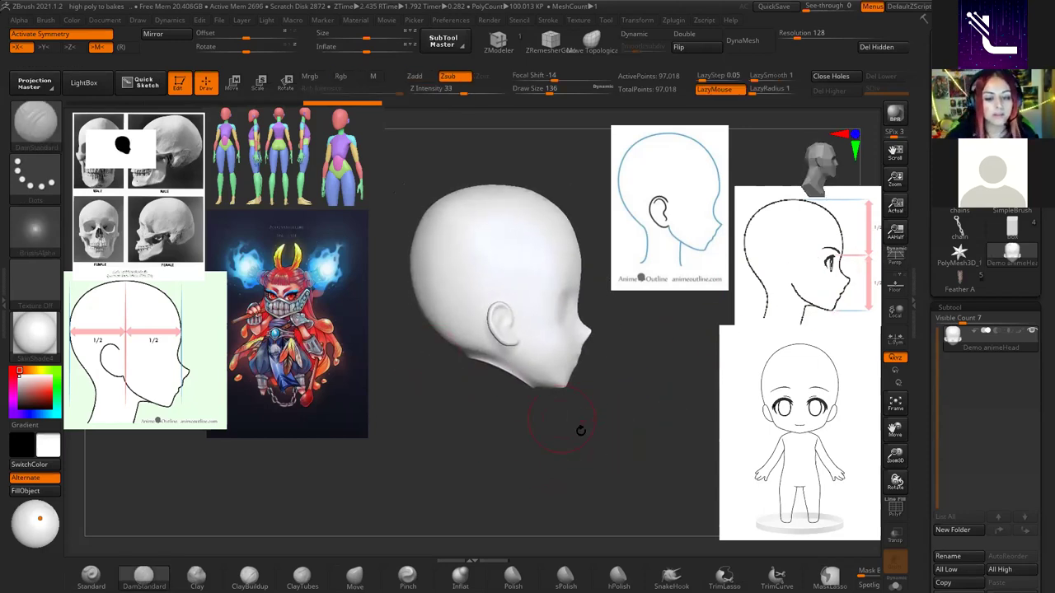
mouse_move(603, 429)
left_mouse_down()
mouse_move(509, 427)
mouse_move(599, 421)
left_mouse_up()
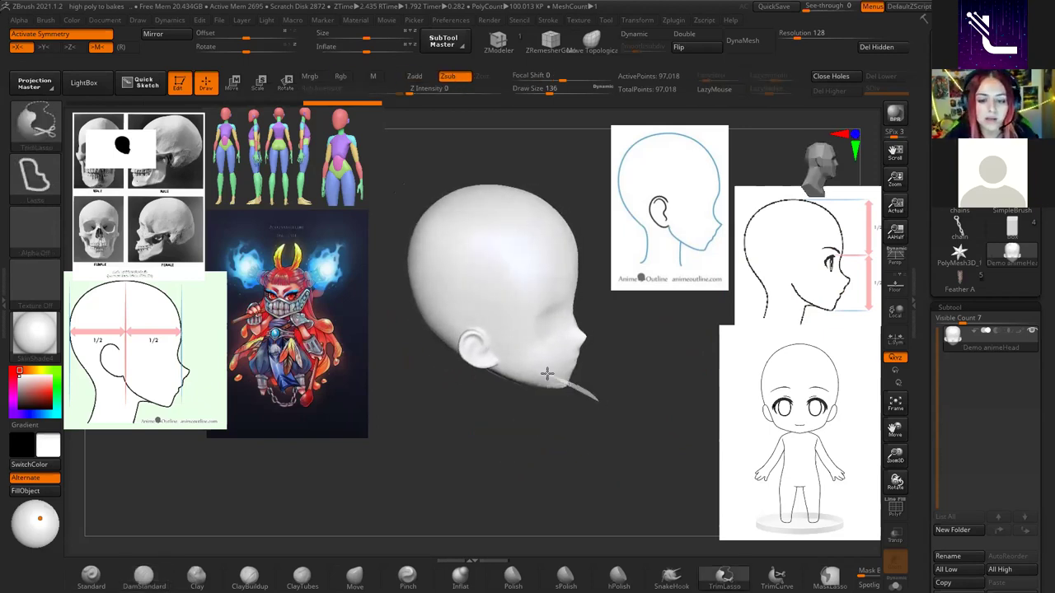
mouse_move(651, 427)
left_mouse_down()
mouse_move(602, 428)
mouse_move(472, 383)
left_mouse_up()
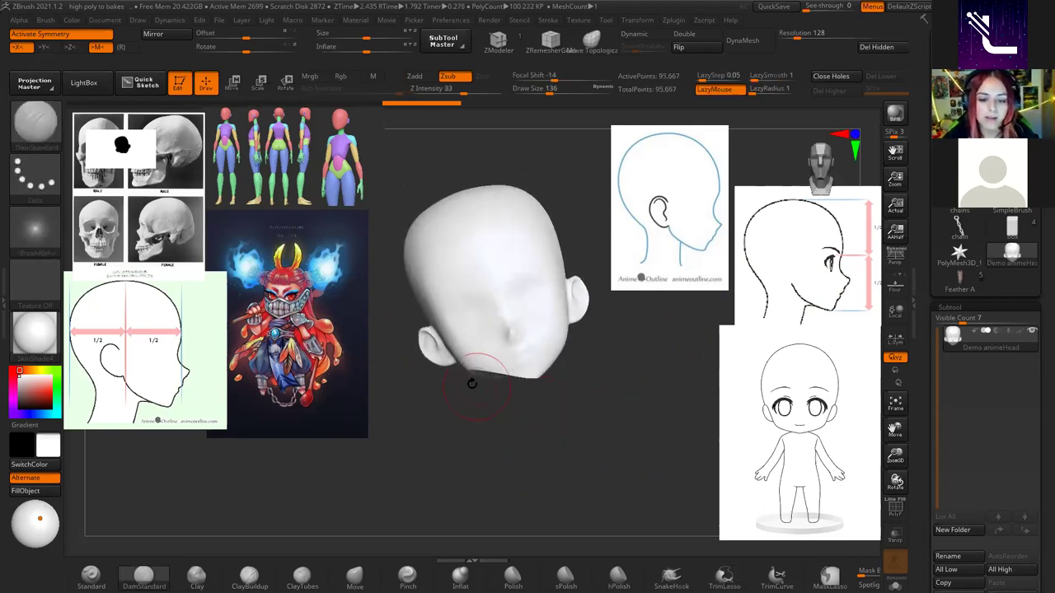
mouse_move(577, 421)
left_mouse_down()
mouse_move(619, 400)
mouse_move(536, 412)
mouse_move(607, 405)
mouse_move(540, 398)
mouse_move(607, 409)
mouse_move(562, 404)
mouse_move(607, 426)
left_mouse_up()
key("ctrl+shift")
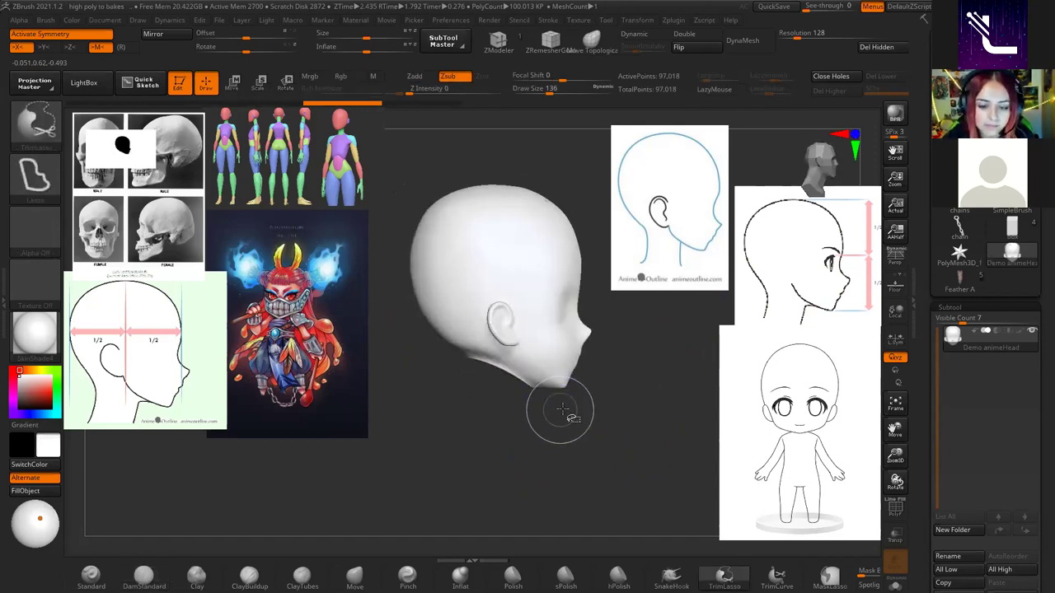
Trim the neck below the jaw, leaving 95,813 active points, and inspect the result.
mouse_move(505, 365)
left_mouse_down("ctrl+shift")
mouse_move(560, 439)
mouse_move(588, 377)
mouse_move(573, 384)
mouse_move(561, 354)
mouse_move(593, 353)
mouse_move(537, 419)
mouse_move(584, 447)
left_mouse_up("ctrl+shift")
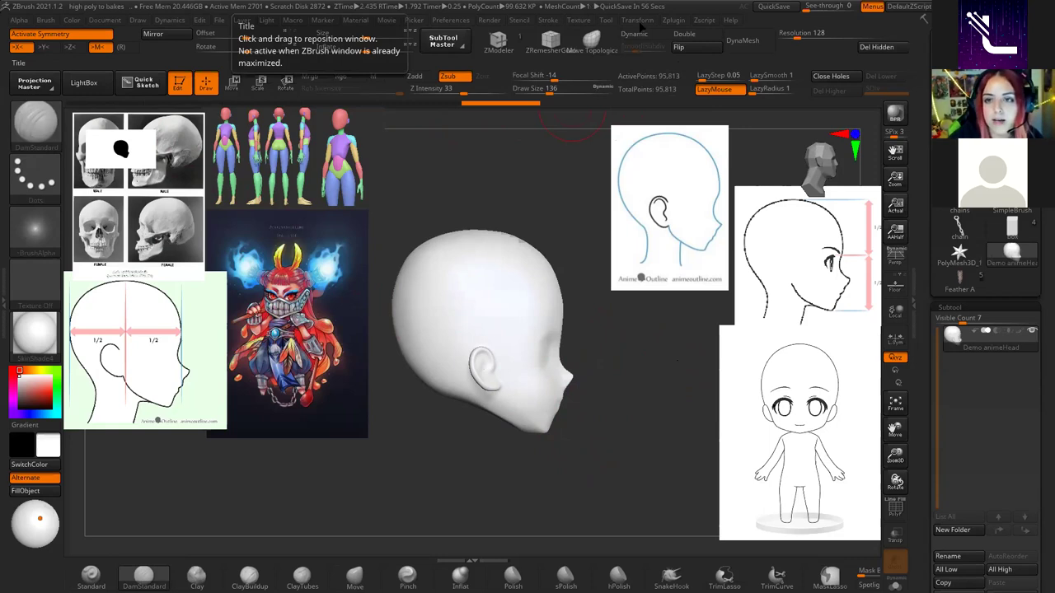
left_click(642, 21)
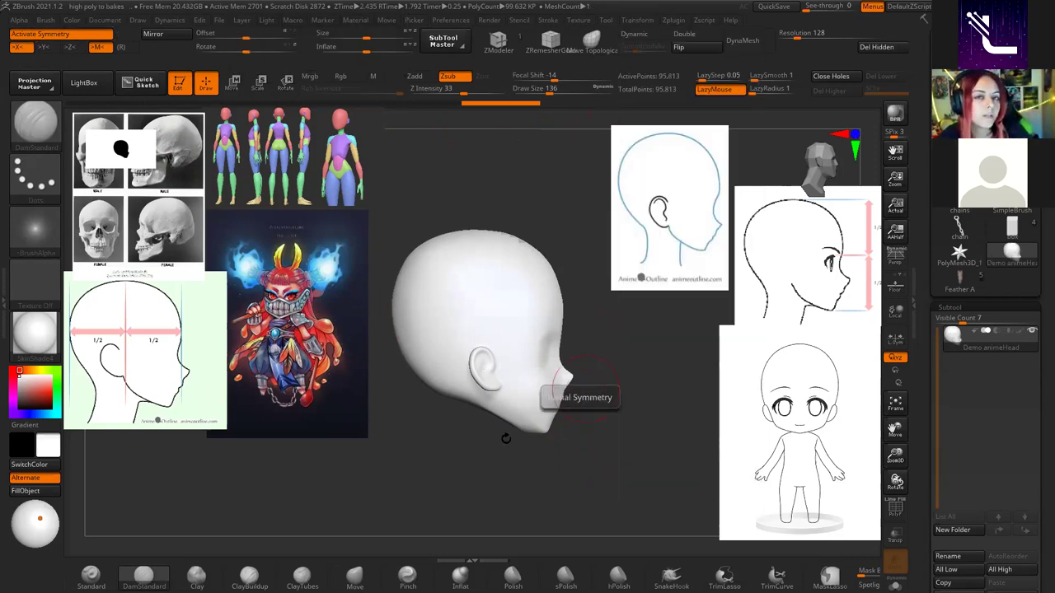
mouse_move(579, 397)
left_mouse_down()
mouse_move(610, 397)
mouse_move(466, 489)
left_mouse_up()
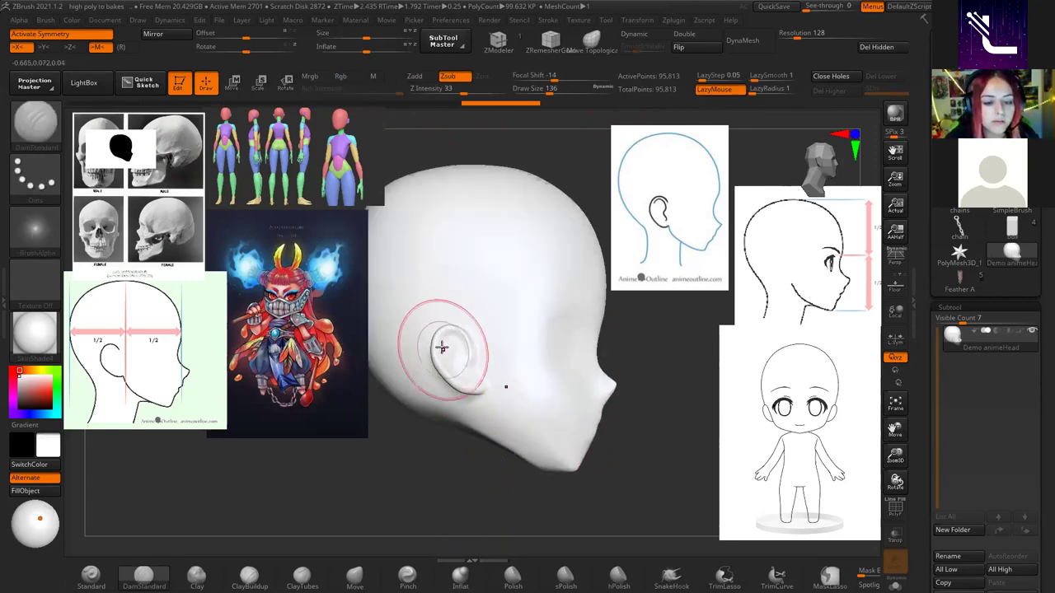
mouse_move(436, 349)
right_mouse_down()
mouse_move(534, 420)
mouse_move(562, 418)
right_mouse_up()
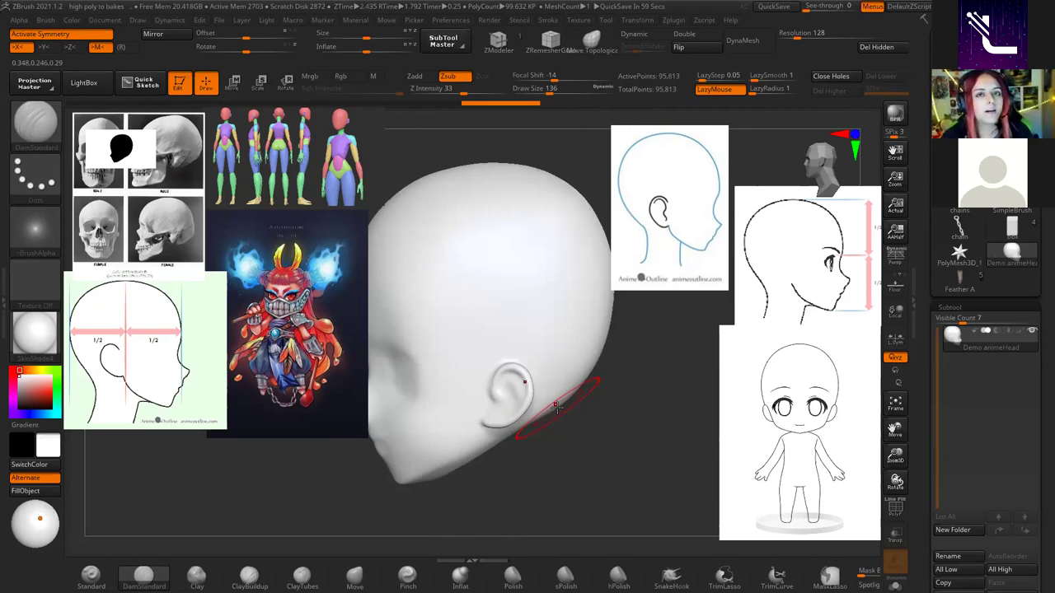
right_click_drag(538, 330, 604, 376)
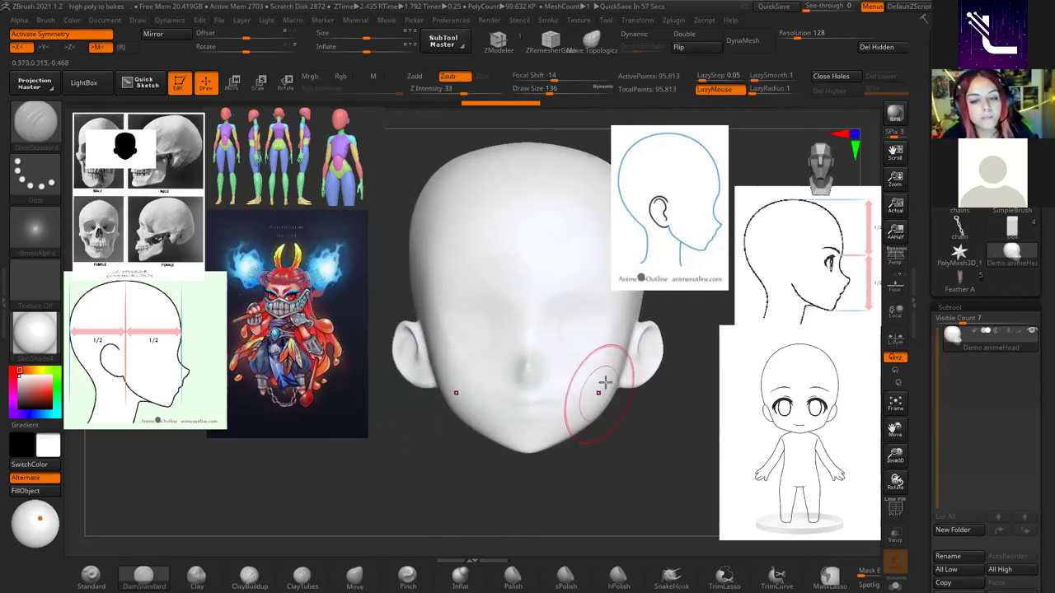
right_click_drag(648, 348, 580, 362)
Lower the brush Draw Size to 65 and zoom in close on the ear.
key("x")
key("x")
key("x")
key("x")
mouse_move(580, 313)
right_mouse_down()
mouse_move(525, 351)
mouse_move(568, 330)
right_mouse_up()
key("space")
left_click_drag(583, 331, 568, 332)
mouse_move(607, 287)
right_mouse_down("alt")
mouse_move(560, 357)
mouse_move(579, 399)
mouse_move(483, 412)
mouse_move(652, 431)
mouse_move(302, 523)
right_mouse_up("alt")
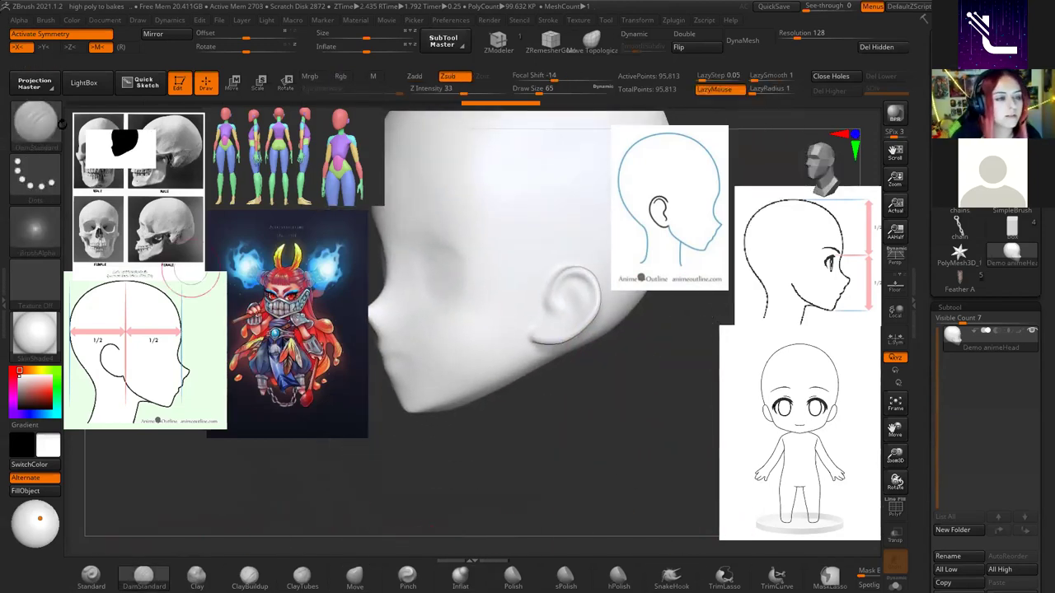
Select the Orb_Cracks2 brush from the O-filtered brush picker.
left_click(50, 134)
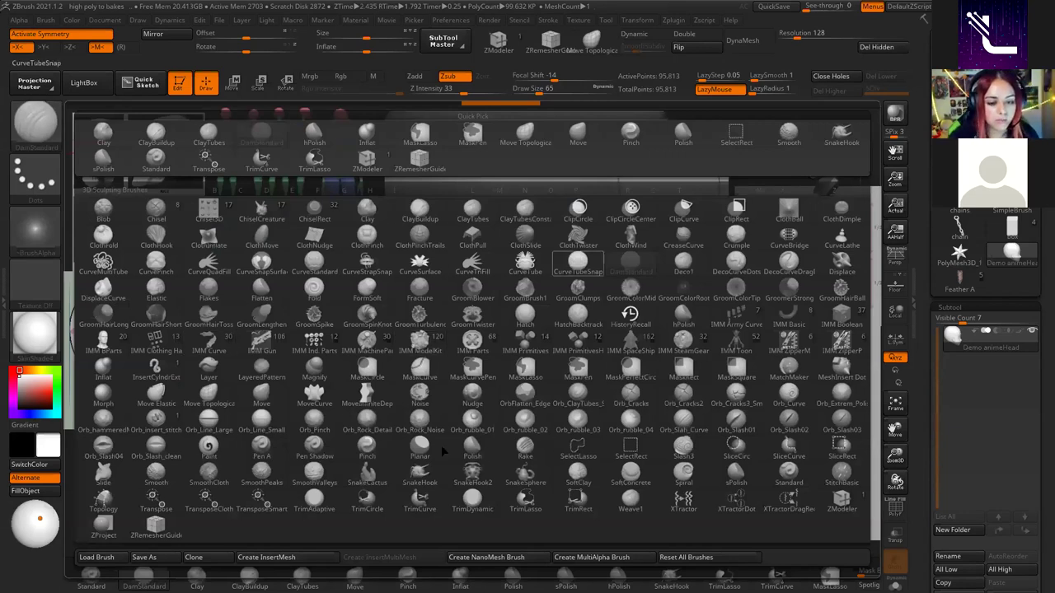
key("o")
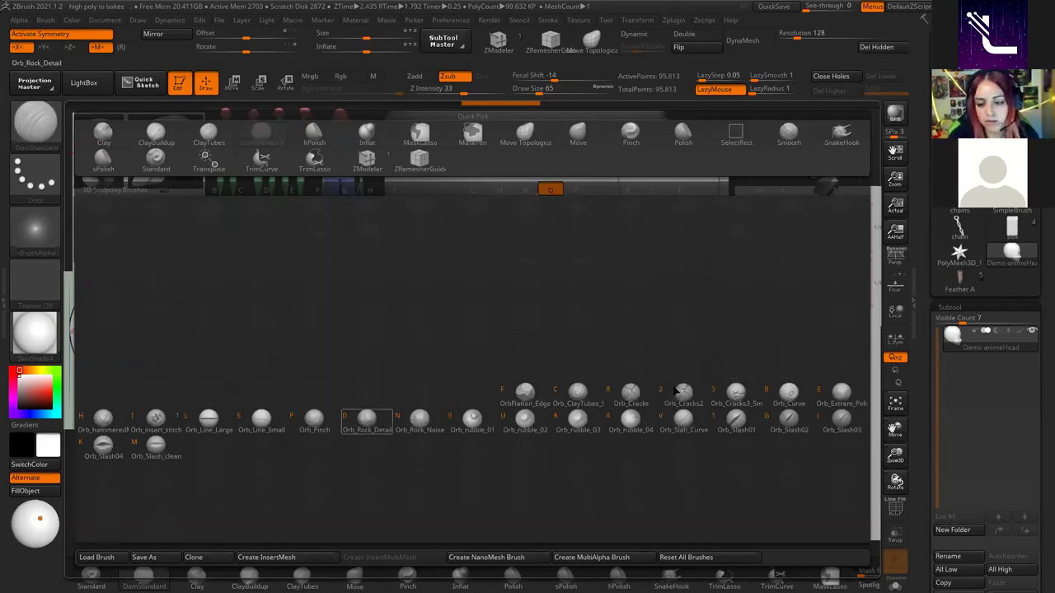
left_click(630, 394)
left_click(37, 129)
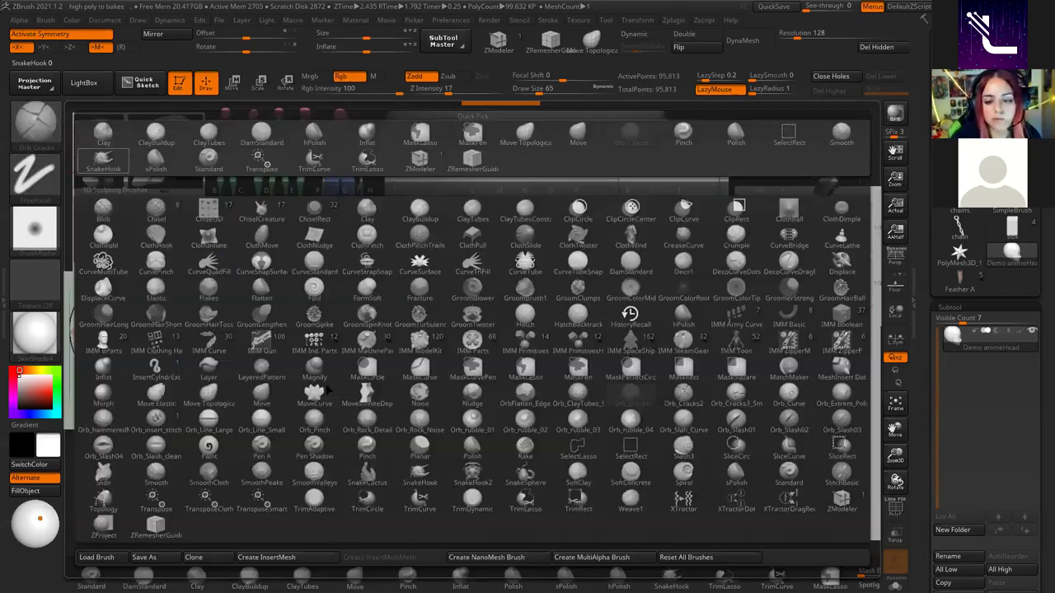
left_click(684, 399)
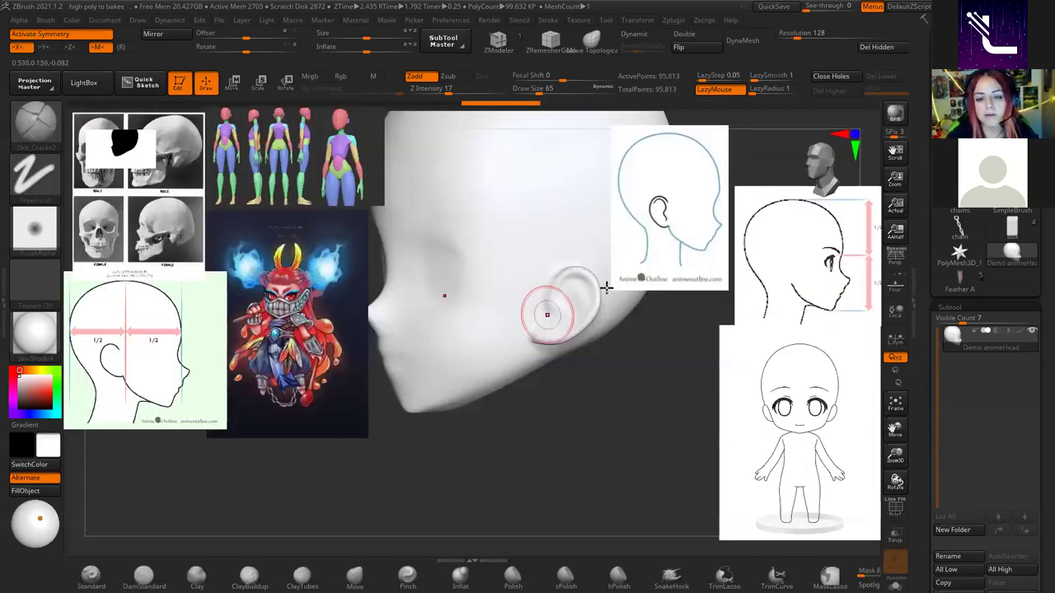
Carve a crease along the ear's lower rim from a back-side view.
mouse_move(630, 345)
left_mouse_down()
mouse_move(634, 449)
mouse_move(569, 395)
mouse_move(579, 435)
left_mouse_up()
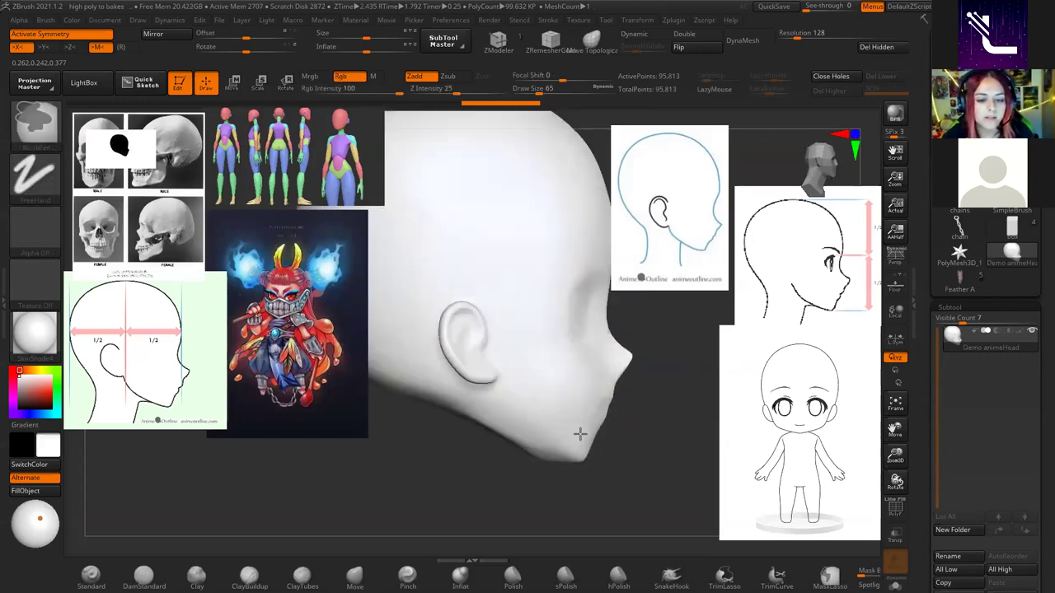
left_click_drag(477, 357, 452, 318)
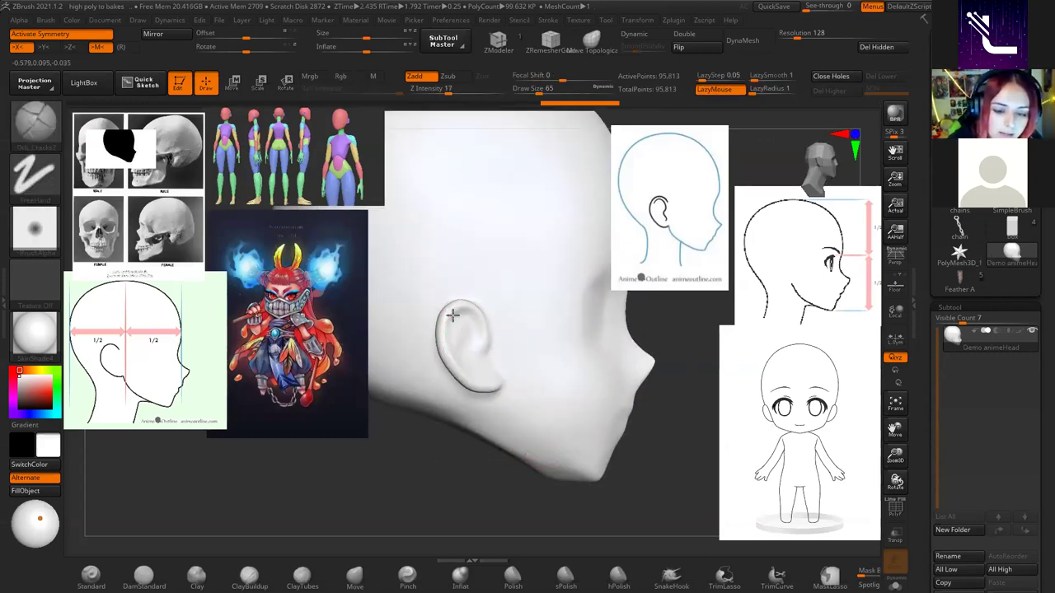
left_click_drag(562, 337, 573, 406)
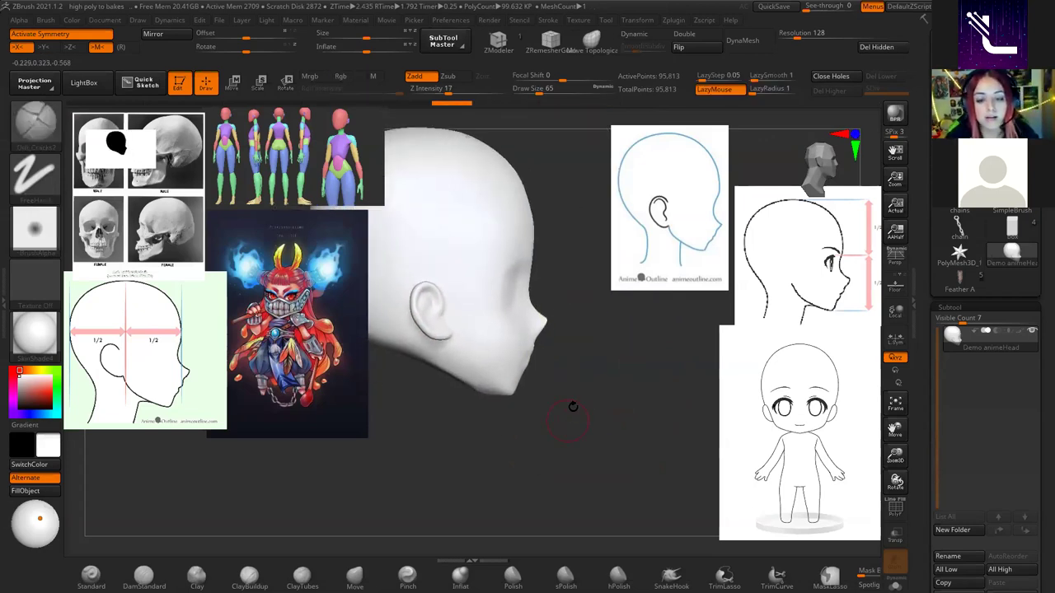
Switch to the Move brush and zoom in close on the cheek.
key("space")
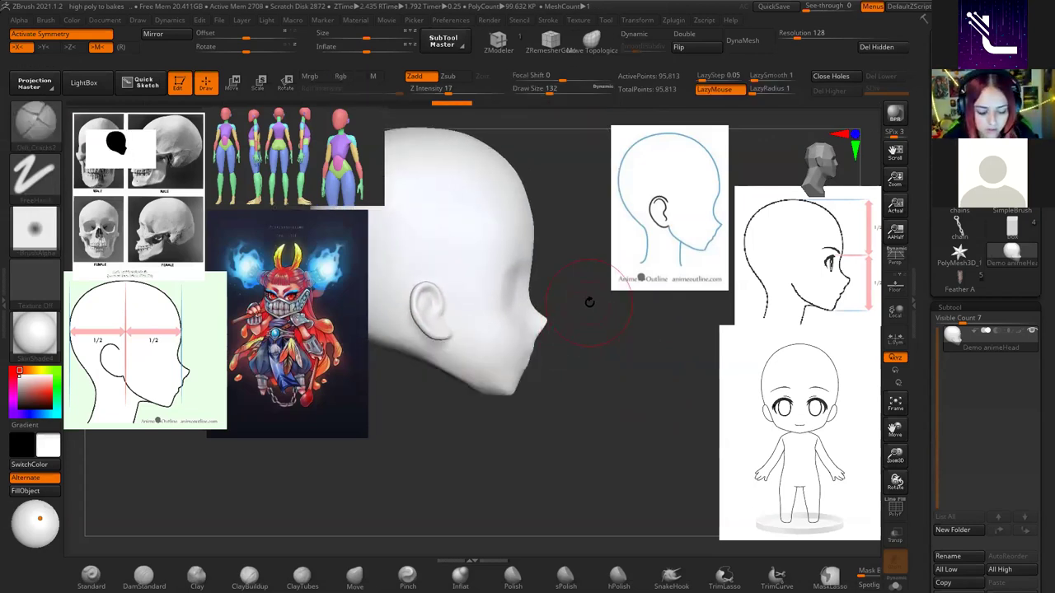
key("b")
key("m")
key("v")
mouse_move(566, 383)
left_mouse_down()
mouse_move(585, 333)
mouse_move(557, 377)
mouse_move(546, 354)
mouse_move(538, 360)
mouse_move(549, 374)
mouse_move(577, 367)
mouse_move(609, 384)
left_mouse_up()
key("space")
Push the jaw and its underside upward with the Move brush, then pull the chin into a point.
mouse_move(583, 439)
left_mouse_down()
mouse_move(511, 445)
mouse_move(577, 348)
left_mouse_up()
key("space")
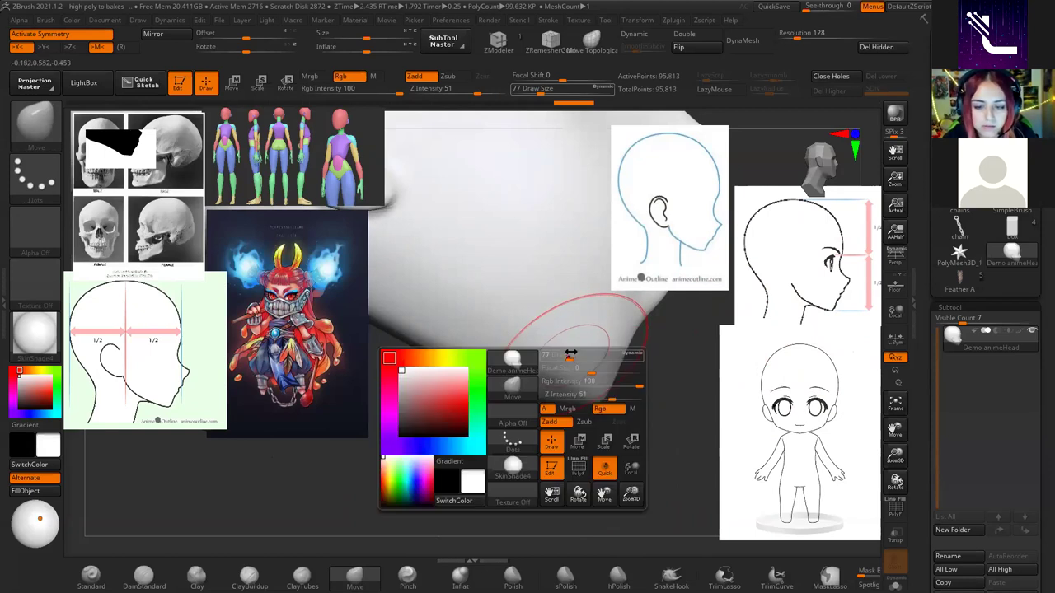
left_click_drag(499, 399, 505, 377)
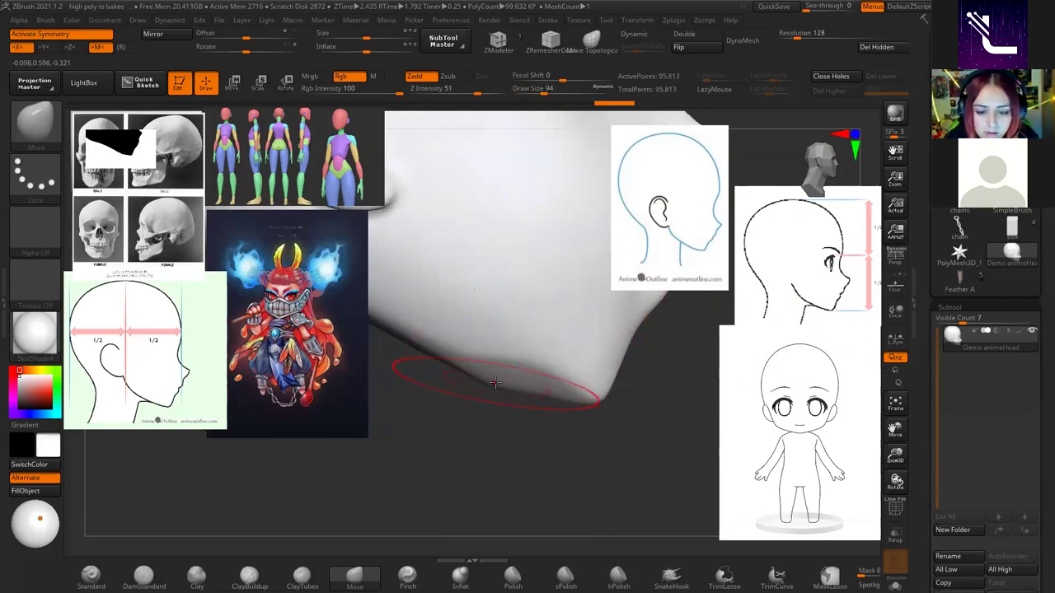
mouse_move(536, 371)
left_mouse_down("shift")
mouse_move(511, 378)
mouse_move(660, 447)
mouse_move(601, 445)
left_mouse_up("shift")
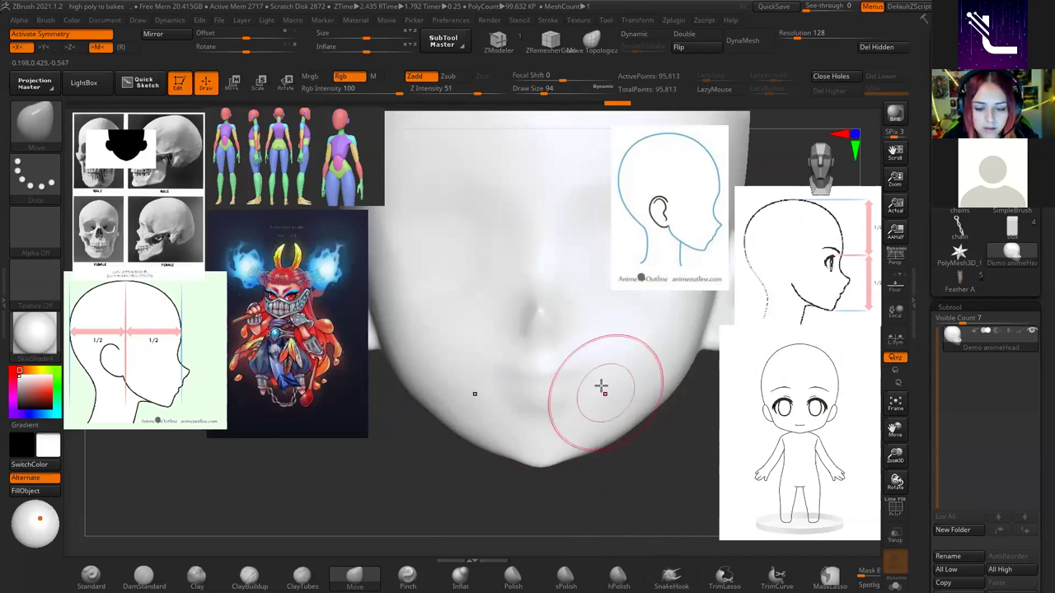
key("space")
left_click_drag(627, 372, 608, 372)
mouse_move(567, 433)
left_mouse_down()
mouse_move(560, 453)
mouse_move(545, 451)
left_mouse_up()
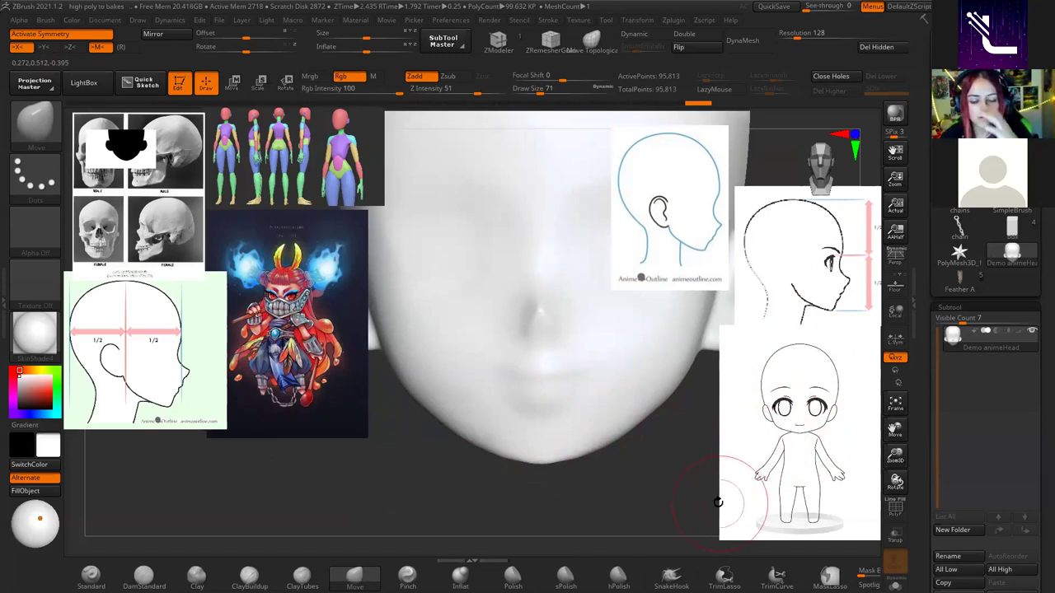
Enlarge the brush to 104 and Shift-smooth along the jaw edge.
key("space")
left_click_drag(588, 400, 614, 401)
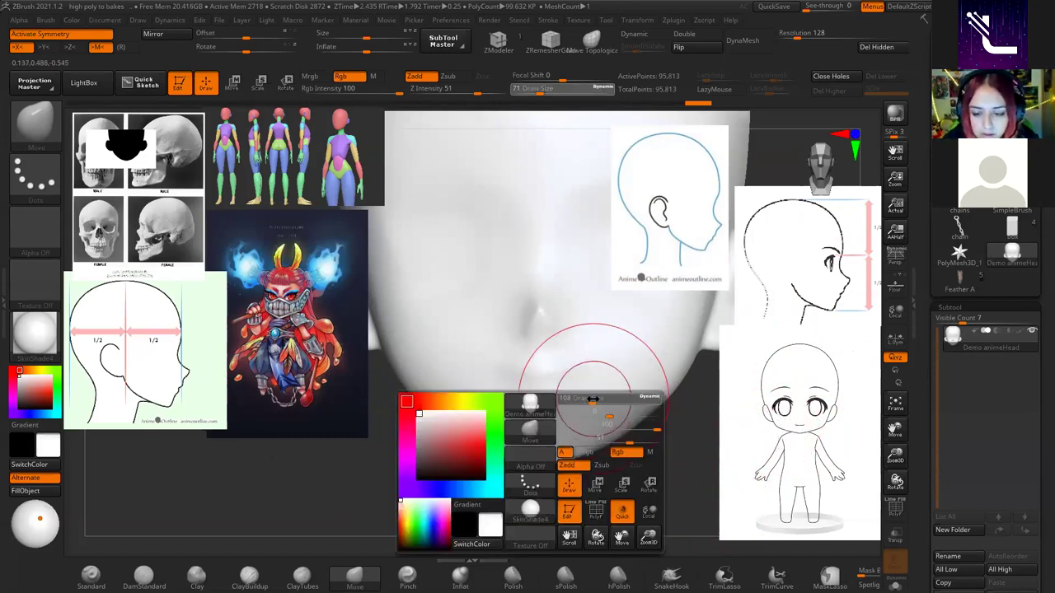
key("shift")
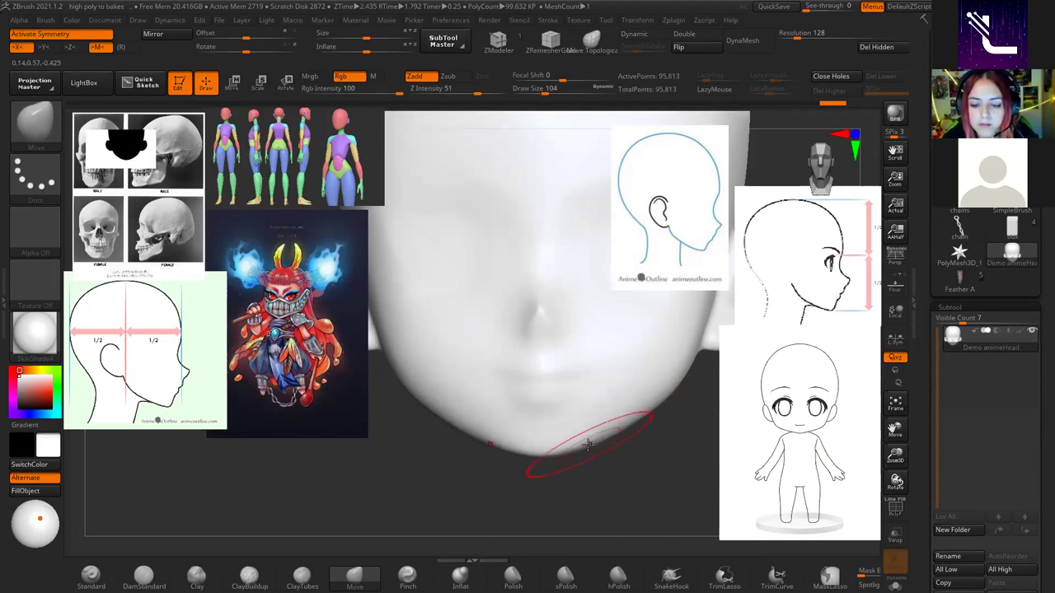
key("shift")
mouse_move(659, 393)
left_mouse_down("shift")
mouse_move(674, 384)
mouse_move(676, 405)
mouse_move(467, 415)
mouse_move(623, 431)
mouse_move(605, 440)
mouse_move(602, 418)
left_mouse_up("shift")
Switch to the DamStandard brush and reduce its draw size to 39.
key("b")
key("d")
key("s")
key("space")
mouse_move(614, 343)
left_mouse_down()
mouse_move(558, 360)
mouse_move(575, 392)
mouse_move(513, 431)
mouse_move(522, 405)
mouse_move(605, 381)
mouse_move(590, 416)
mouse_move(504, 412)
left_mouse_up()
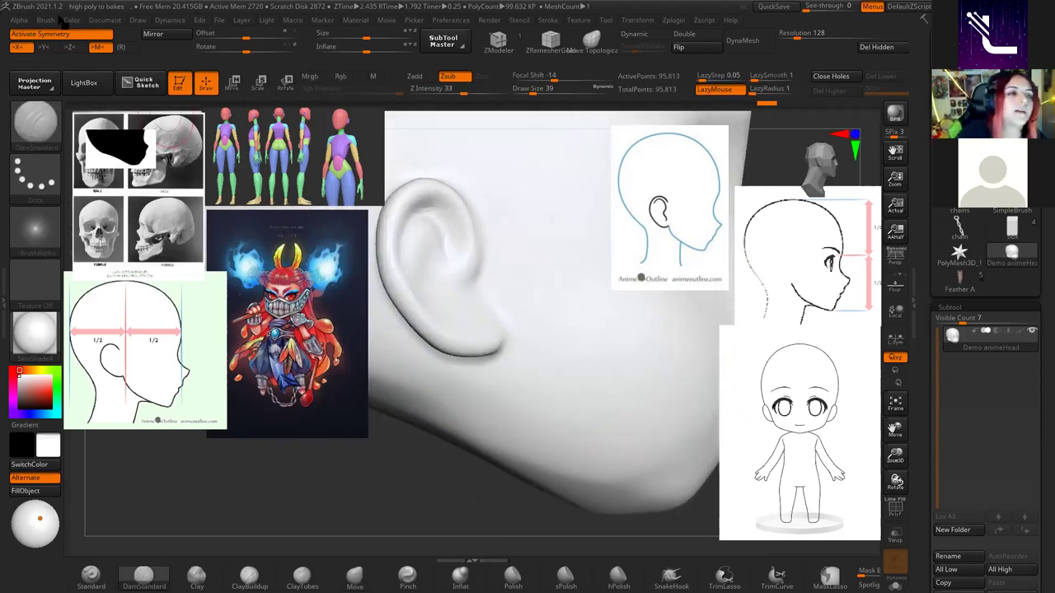
Expand the Samples sub-palette in the Brush menu to show DamStandard's sample settings.
left_click(45, 20)
left_click_drag(128, 480, 145, 385)
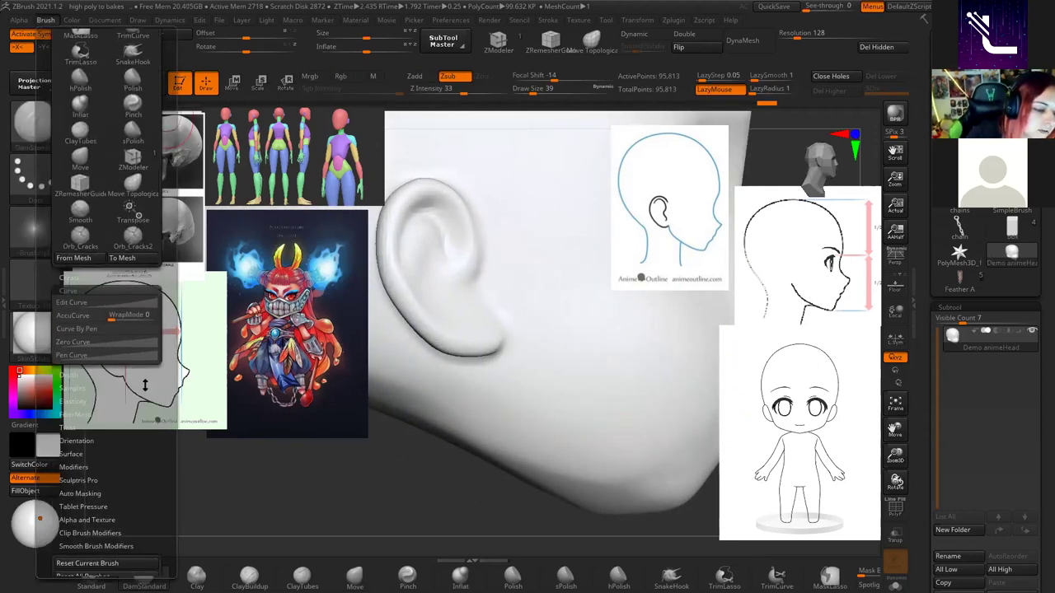
mouse_move(99, 453)
left_mouse_down()
mouse_move(132, 367)
mouse_move(115, 340)
left_mouse_up()
left_click(132, 367)
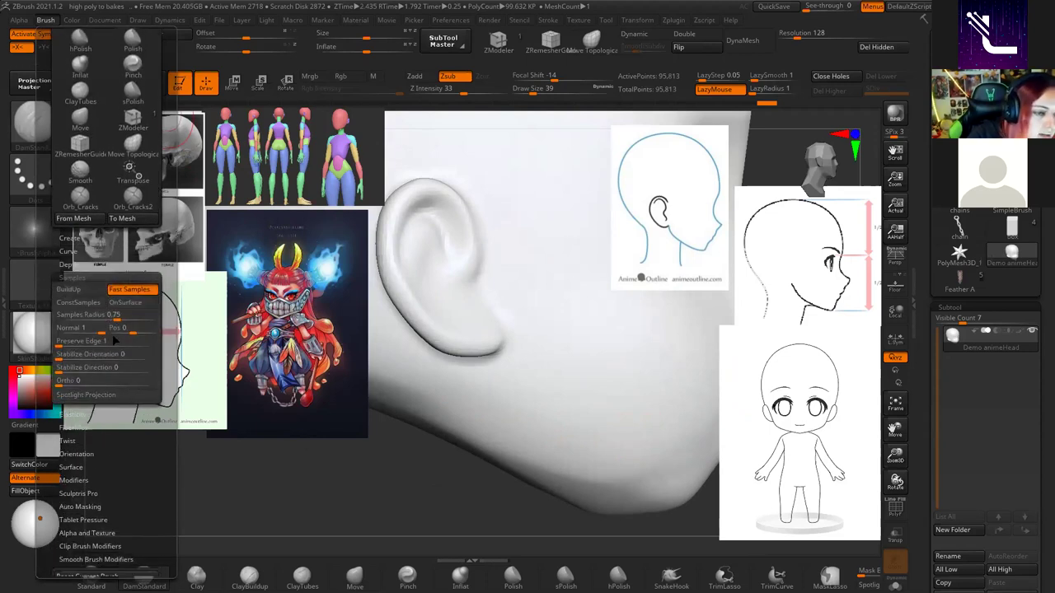
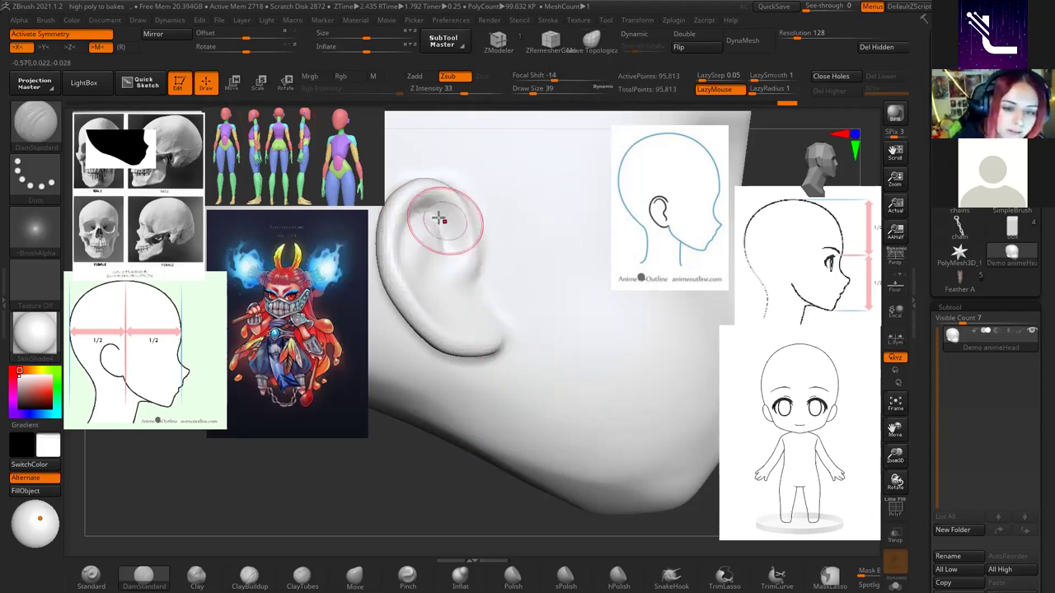
Carve the mouth crease across the front of the chibi face with DamStandard.
key("ctrl")
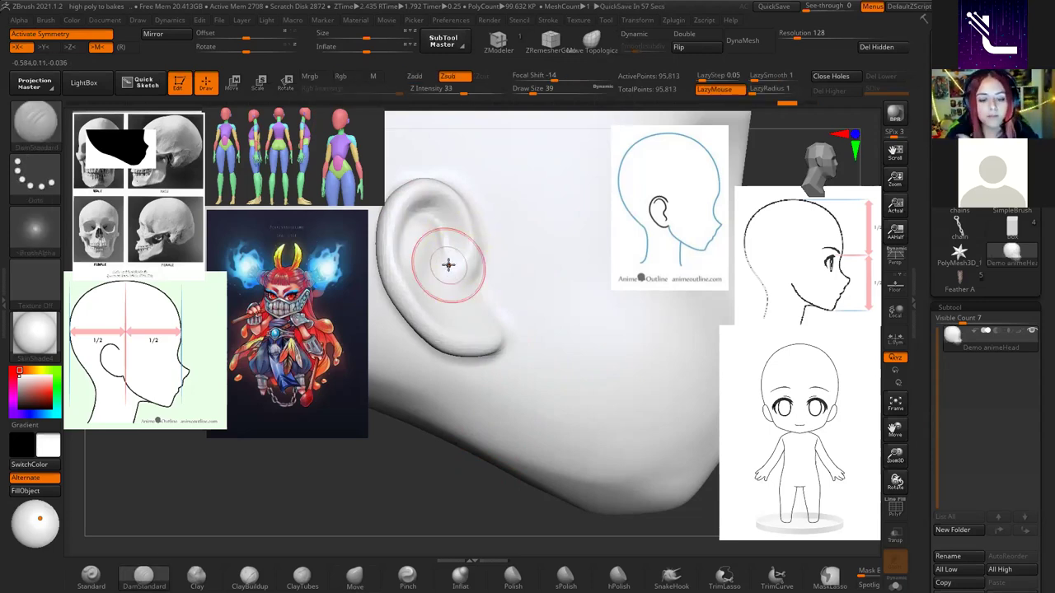
mouse_move(588, 287)
right_mouse_down()
mouse_move(660, 415)
mouse_move(594, 442)
right_mouse_up()
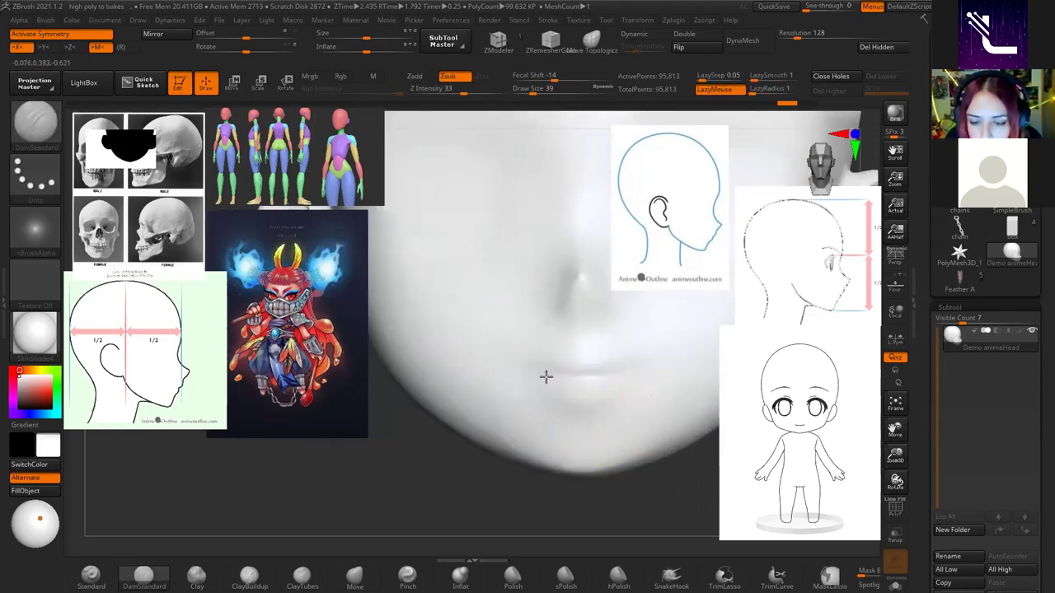
left_click_drag(607, 373, 611, 373)
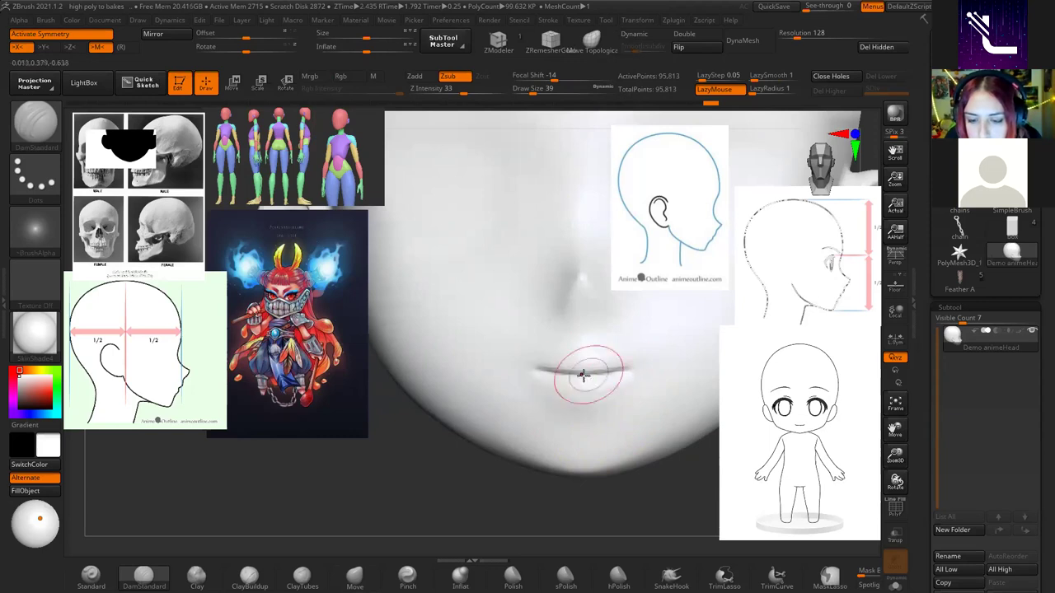
mouse_move(608, 388)
right_mouse_down()
mouse_move(623, 377)
mouse_move(617, 354)
mouse_move(631, 370)
mouse_move(541, 349)
mouse_move(593, 371)
mouse_move(613, 350)
mouse_move(565, 376)
mouse_move(618, 387)
right_mouse_up()
Shape the lips with the Move brush at size 33.
key("b")
key("m")
key("v")
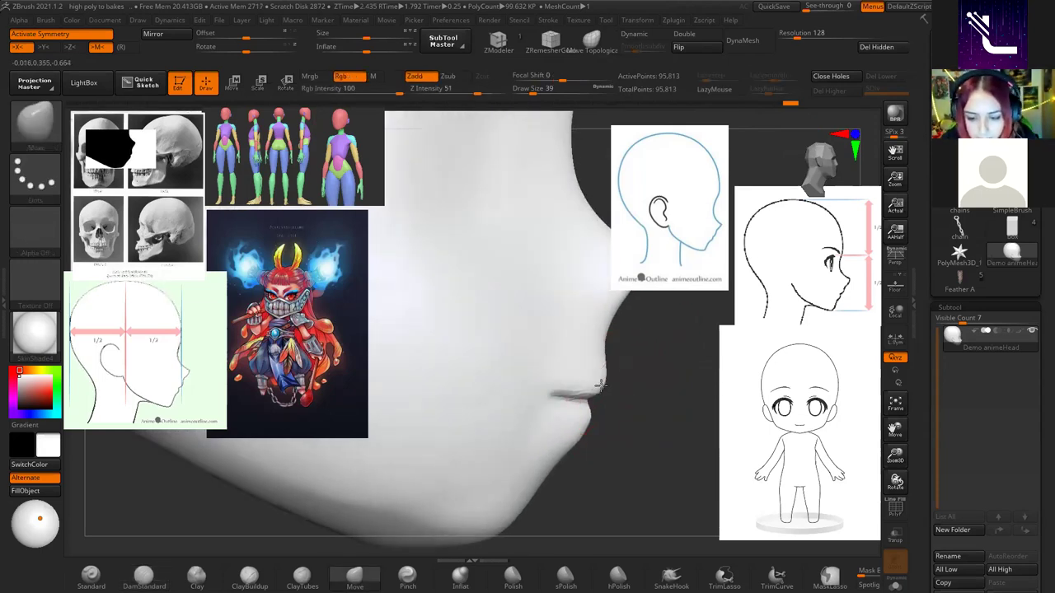
right_click(620, 386)
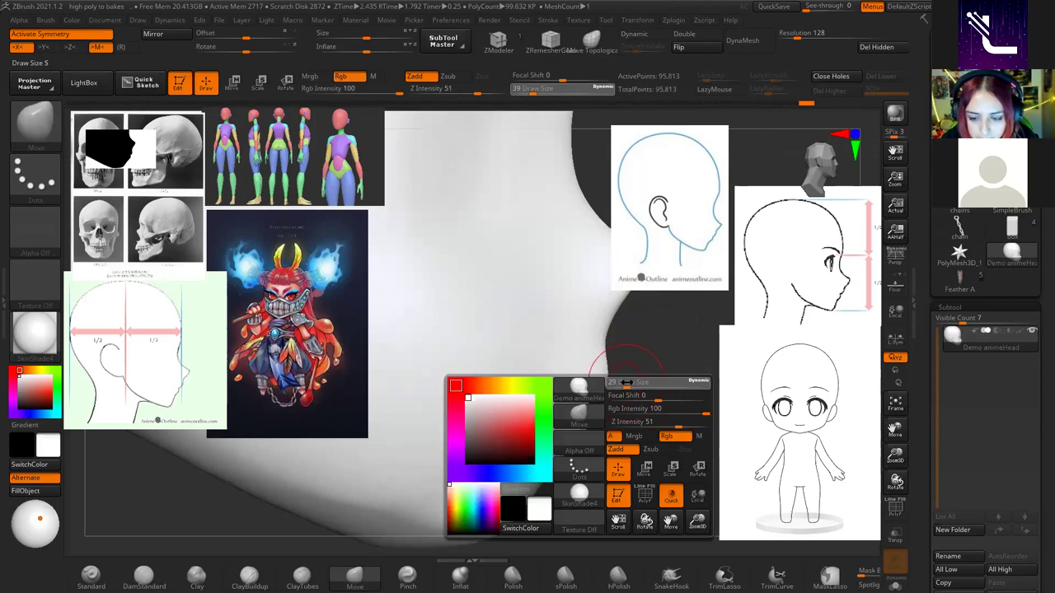
left_click_drag(626, 382, 599, 385)
right_click_drag(603, 383, 569, 396)
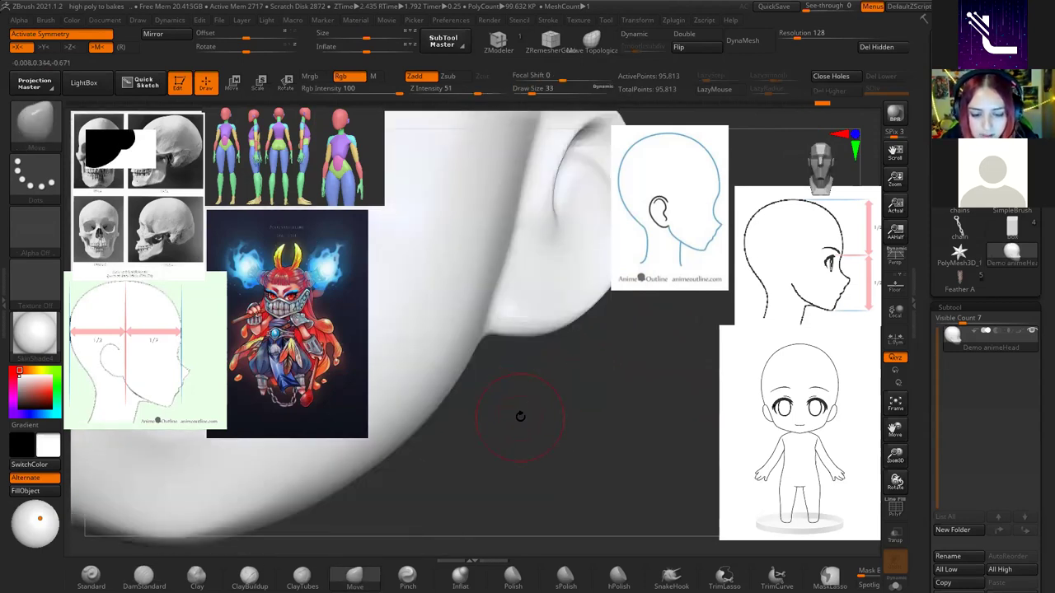
Deepen the lip crease again with DamStandard and check it from the side.
key("b")
key("d")
key("s")
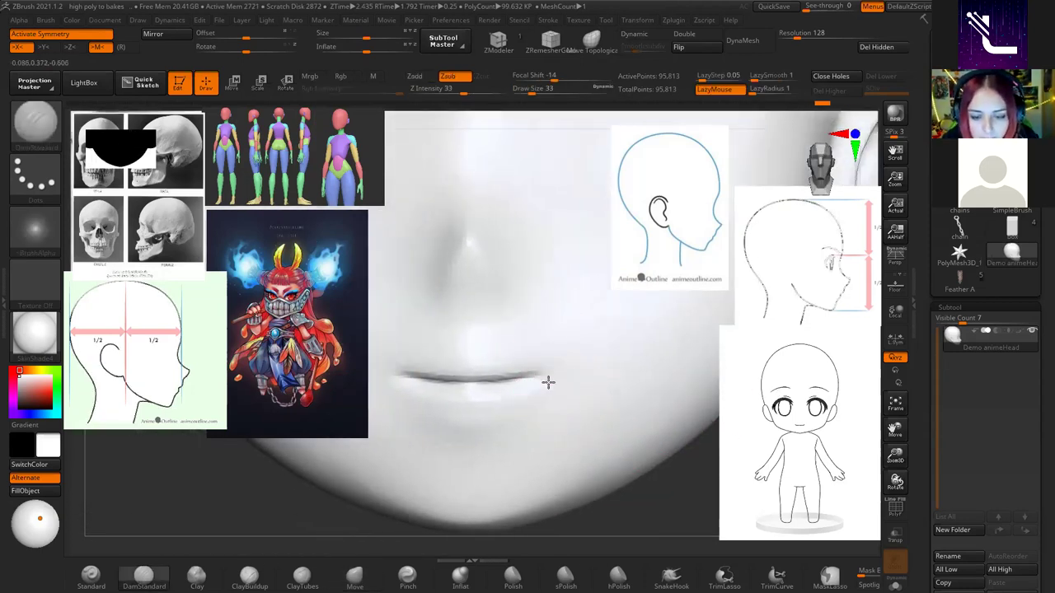
left_click_drag(544, 388, 540, 380)
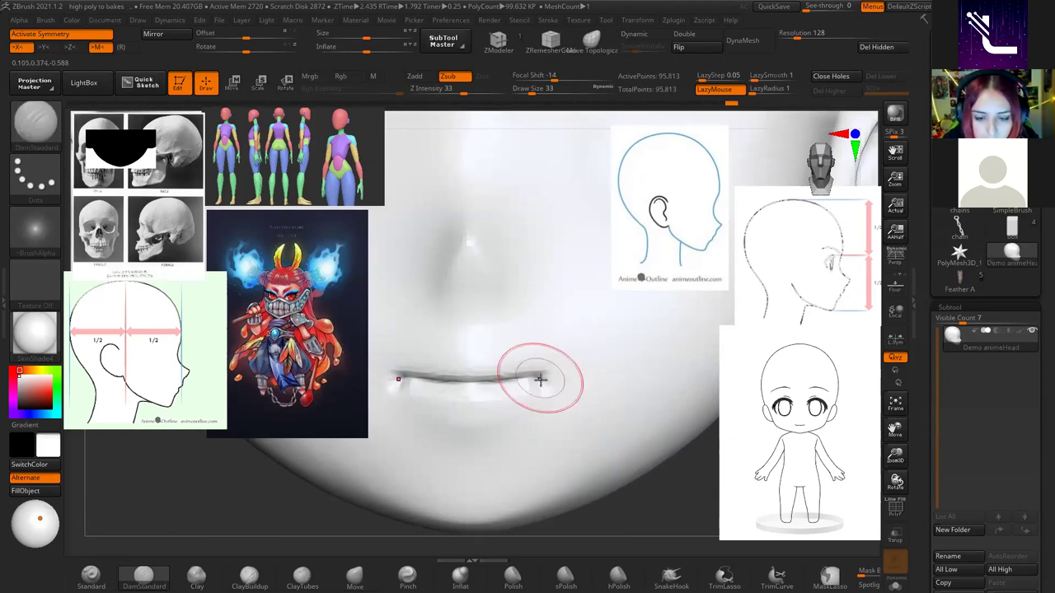
mouse_move(506, 370)
right_mouse_down()
mouse_move(562, 401)
mouse_move(600, 462)
right_mouse_up()
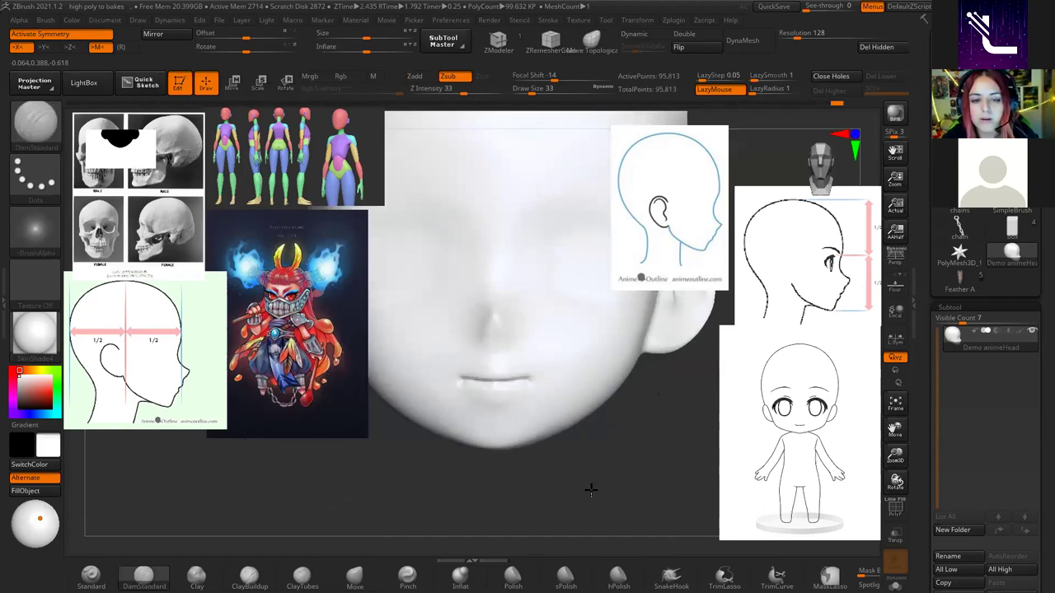
mouse_move(629, 416)
right_mouse_down("ctrl")
mouse_move(618, 380)
mouse_move(610, 414)
right_mouse_up("ctrl")
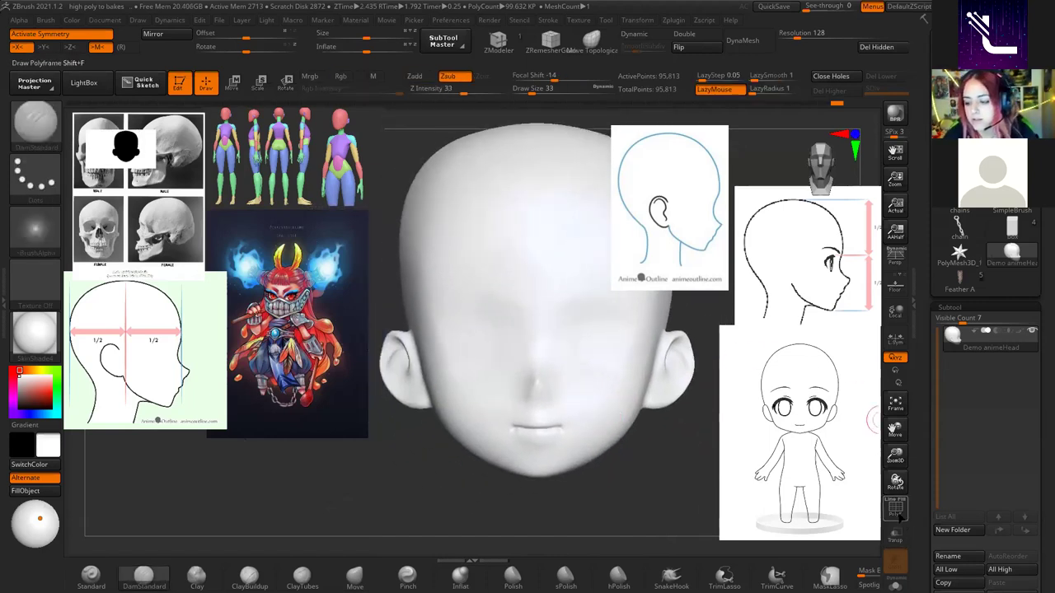
left_click(896, 510)
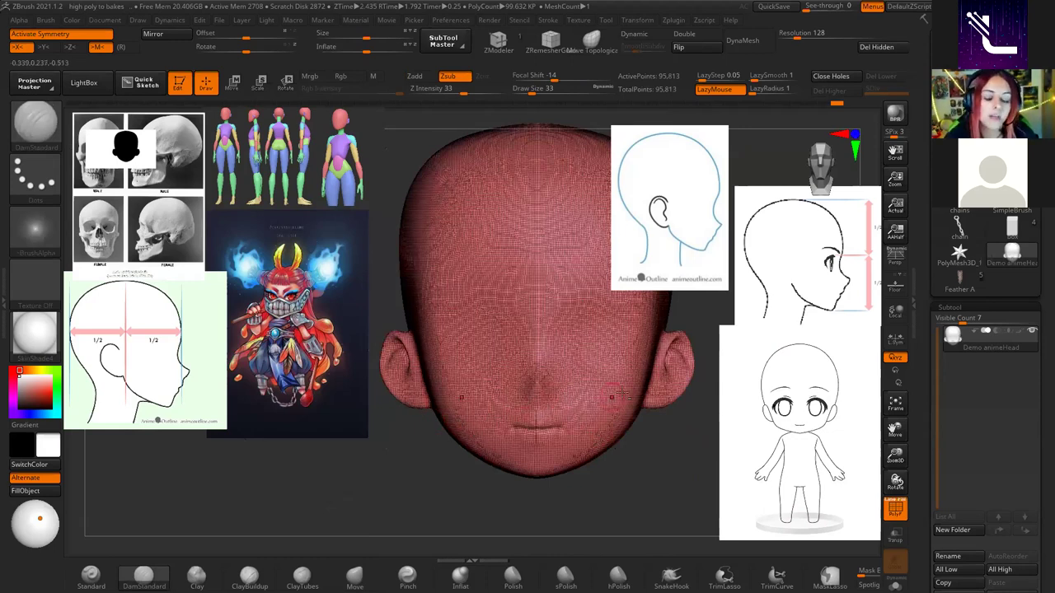
right_click_drag(612, 397, 602, 441)
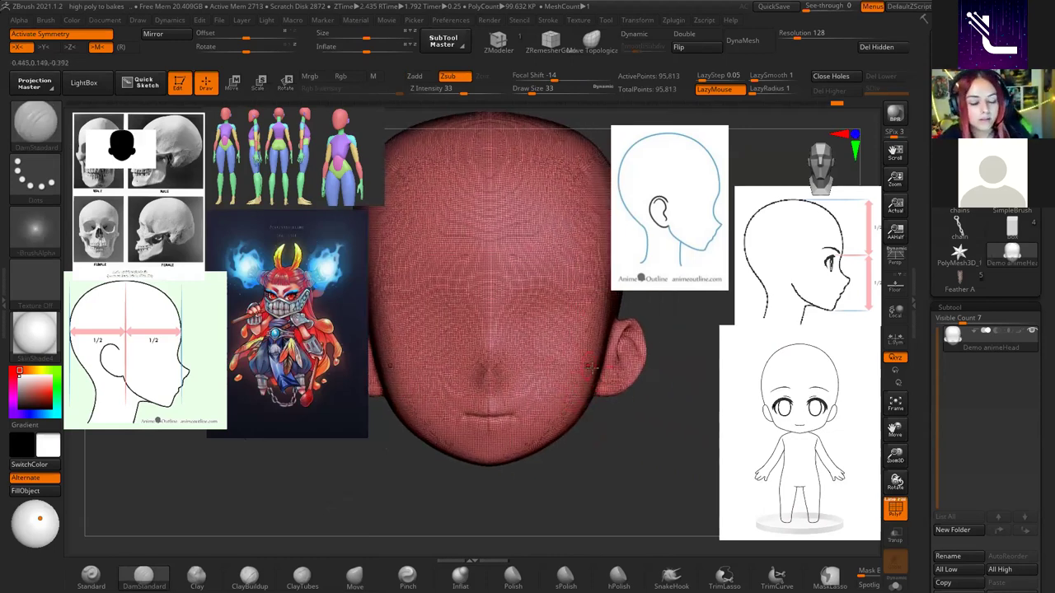
right_click_drag(590, 366, 594, 304, "alt")
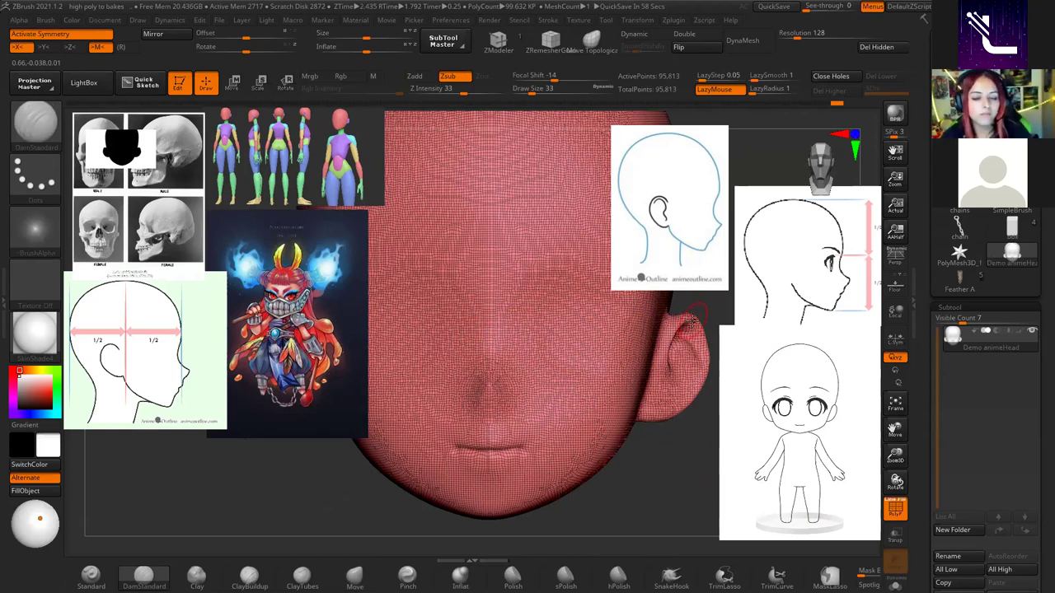
left_click(895, 509)
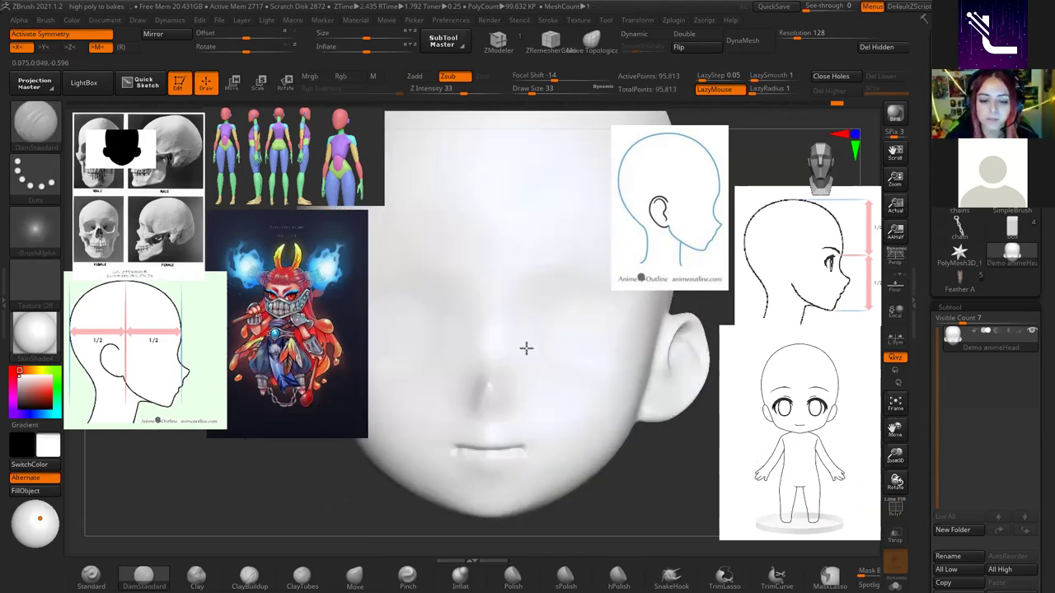
Lower the reference images' opacity in Spotlight so they turn translucent.
right_click_drag(525, 349, 520, 373)
key("shift")
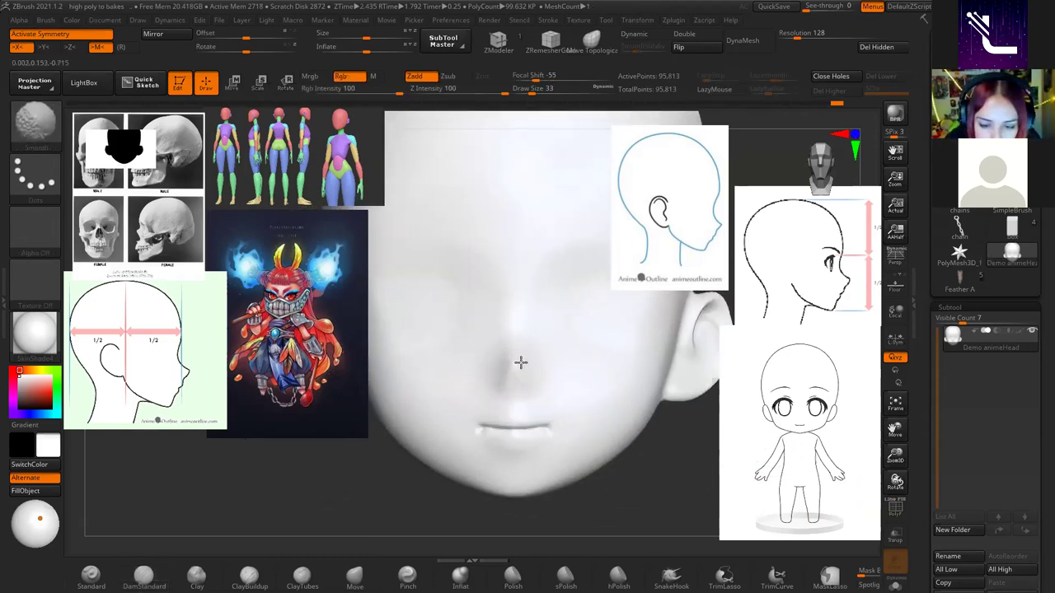
right_click_drag(566, 290, 572, 370)
key("z")
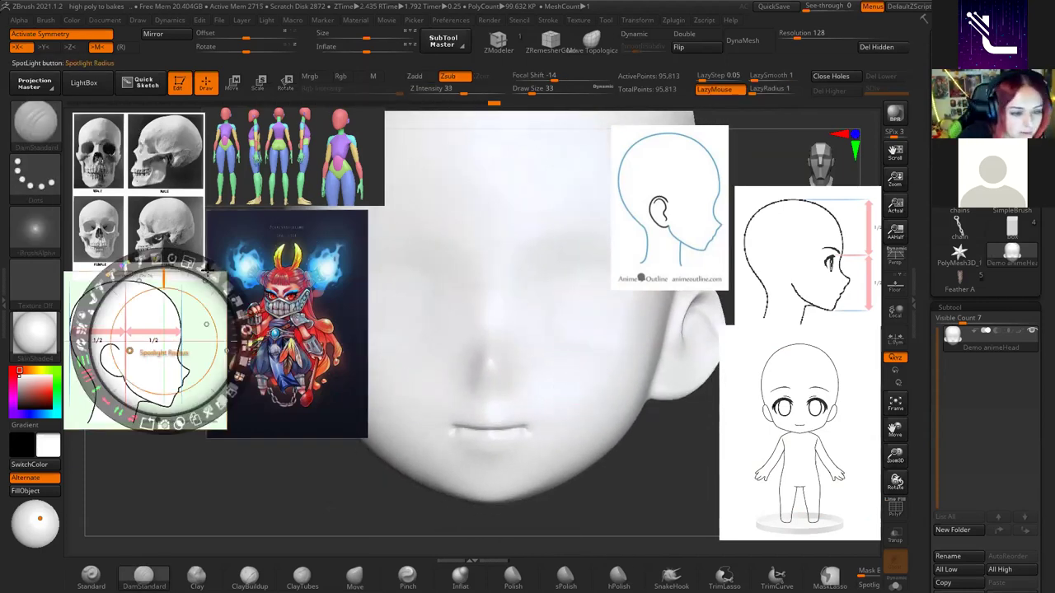
left_click_drag(216, 279, 206, 268)
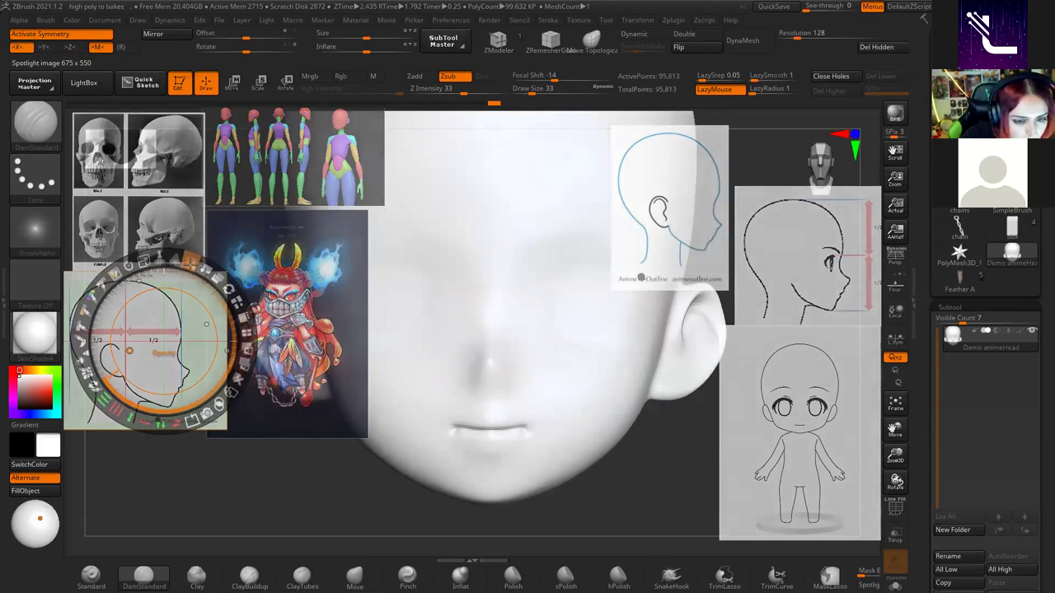
key("z")
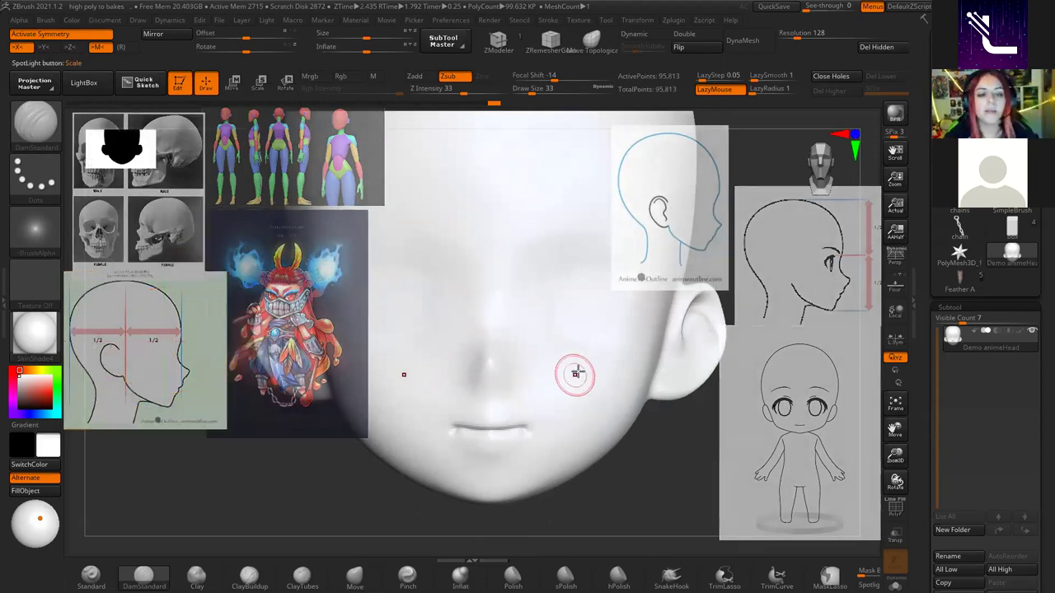
Set DamStandard to size 74 and carve mirrored slanted eye creases above the nose.
scroll(606, 370, "down", 3)
scroll(603, 371, "up", 3)
scroll(598, 381, "up", 1)
key("space")
left_click_drag(636, 302, 631, 302)
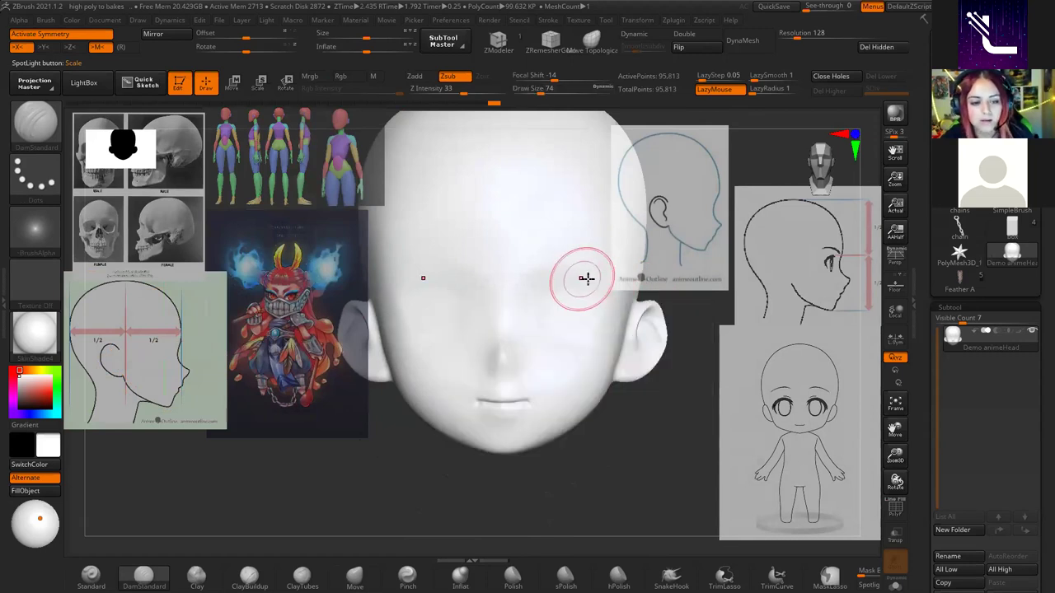
scroll(594, 335, "up", 2)
scroll(598, 301, "up", 1)
scroll(616, 280, "up", 2)
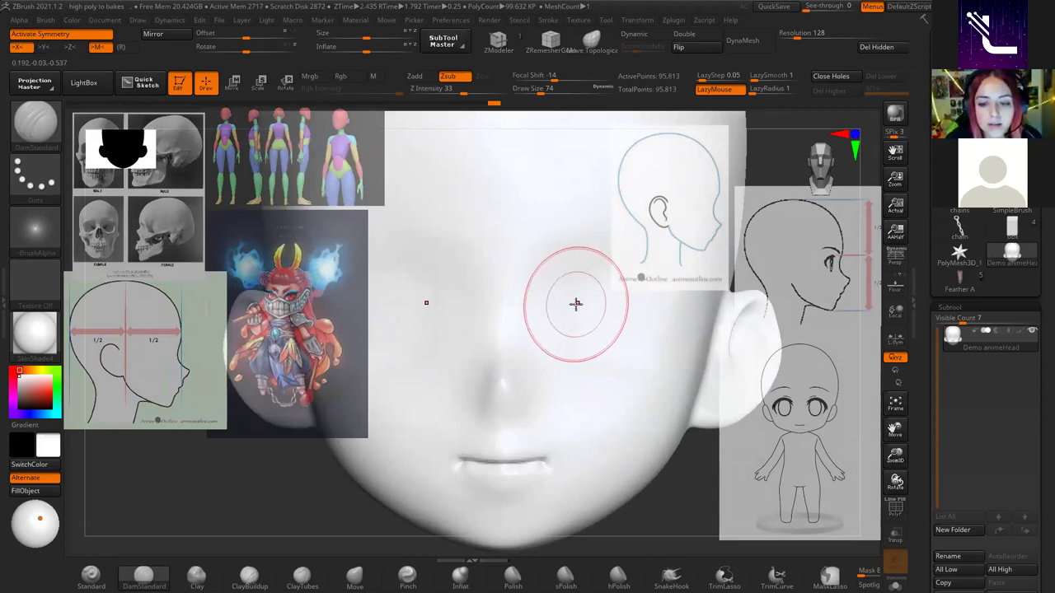
mouse_move(579, 294)
left_mouse_down()
mouse_move(593, 278)
mouse_move(571, 305)
left_mouse_up()
mouse_move(582, 313)
right_mouse_down()
mouse_move(593, 318)
mouse_move(548, 330)
right_mouse_up()
key("ctrl")
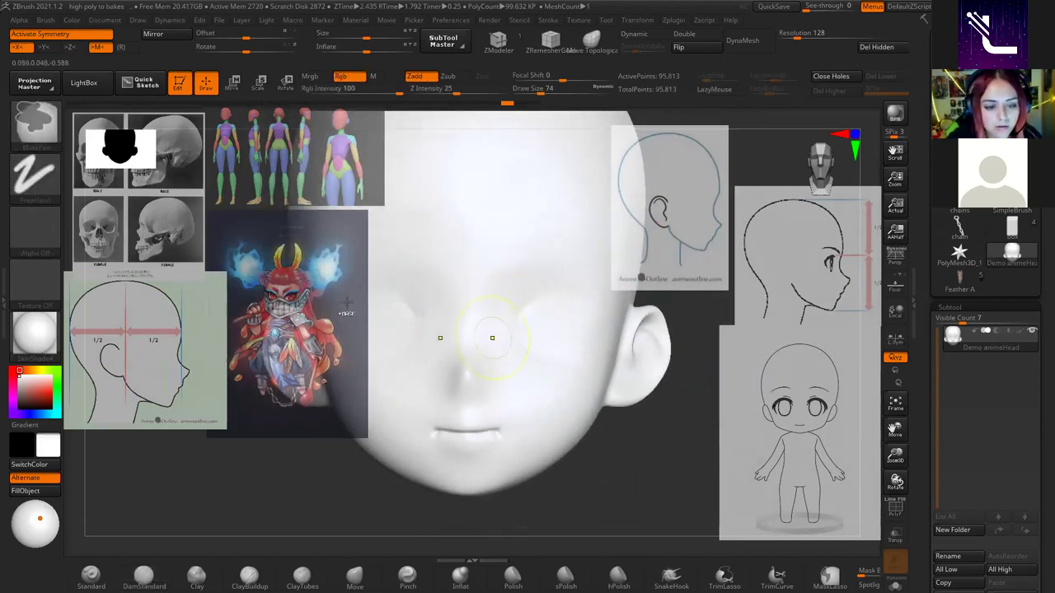
Deepen the eye grooves on both sides from a straight front view.
mouse_move(384, 261)
right_mouse_down("shift")
mouse_move(537, 348)
mouse_move(551, 294)
right_mouse_up("shift")
mouse_move(552, 273)
left_mouse_down()
mouse_move(577, 266)
mouse_move(547, 285)
mouse_move(604, 261)
left_mouse_up()
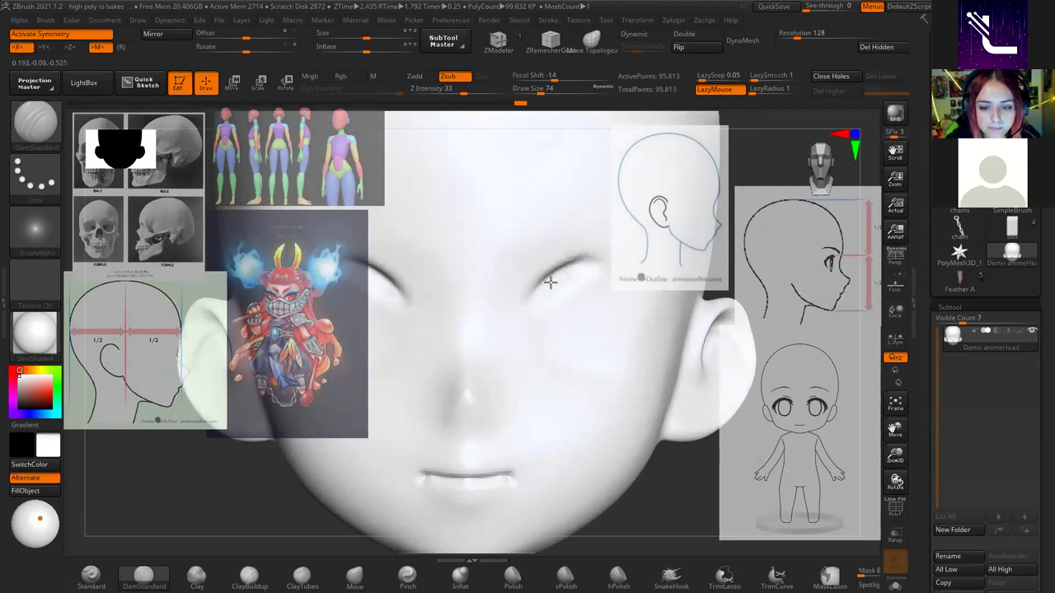
right_click_drag(579, 318, 571, 301, "alt")
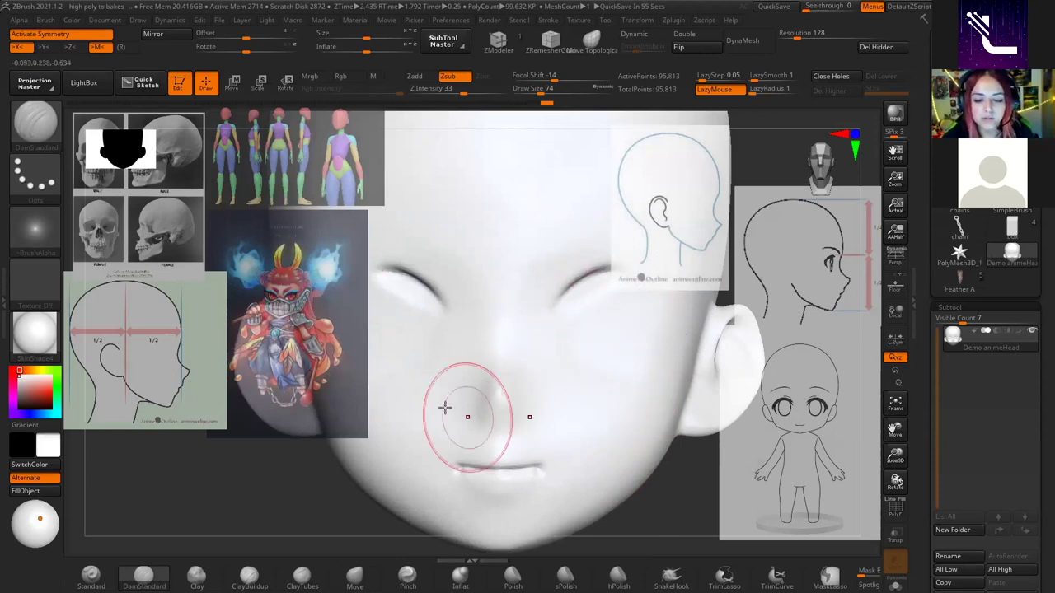
left_click(105, 21)
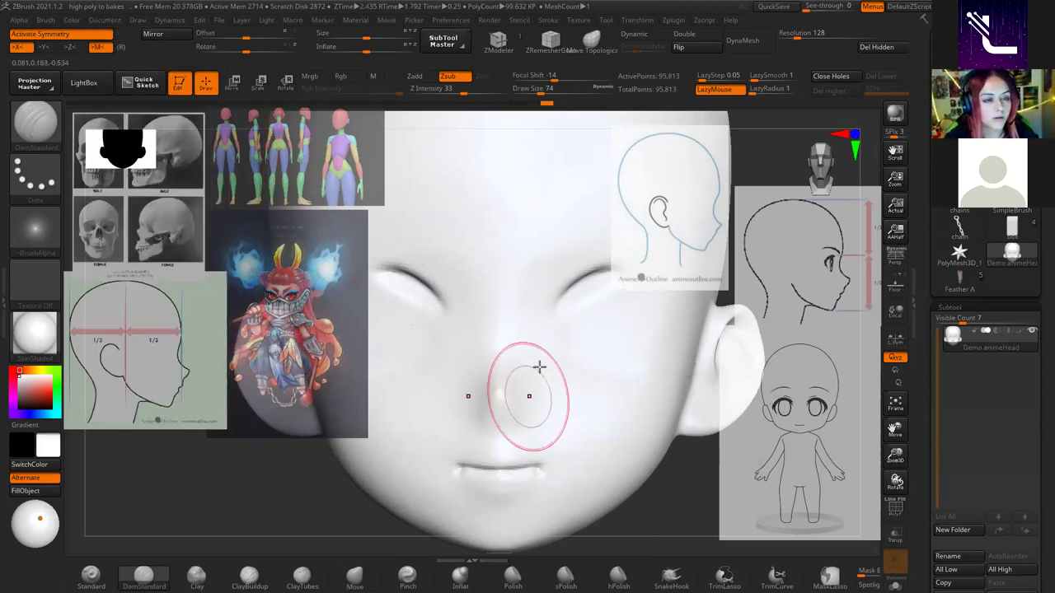
Shrink the brush to size 54 and switch to ClayBuildup for the socket rims.
right_click_drag(536, 365, 607, 302)
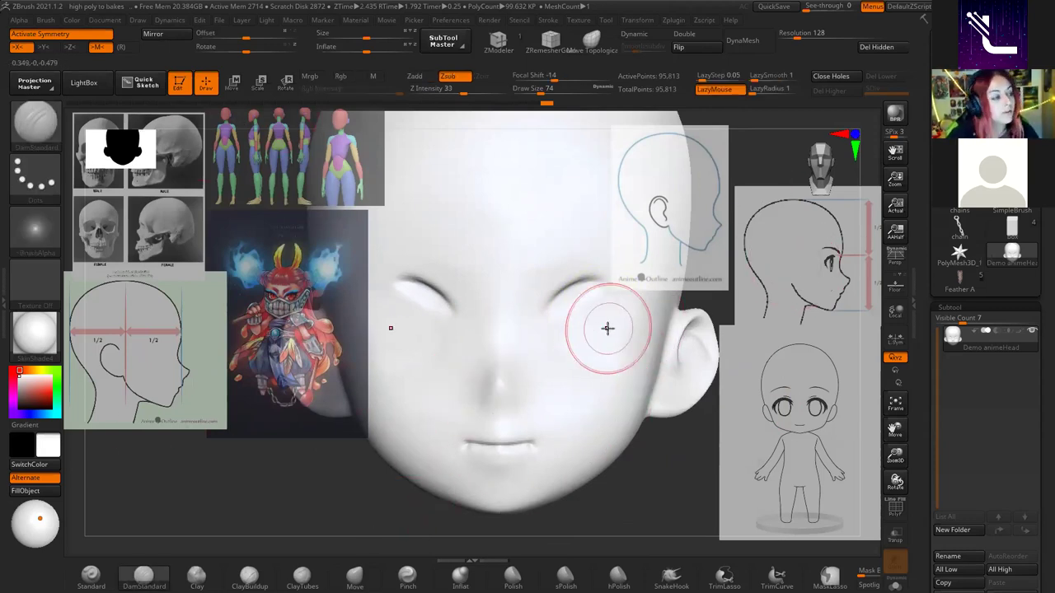
mouse_move(595, 315)
right_mouse_down("ctrl")
mouse_move(605, 328)
mouse_move(511, 318)
mouse_move(579, 318)
right_mouse_up("ctrl")
key("space")
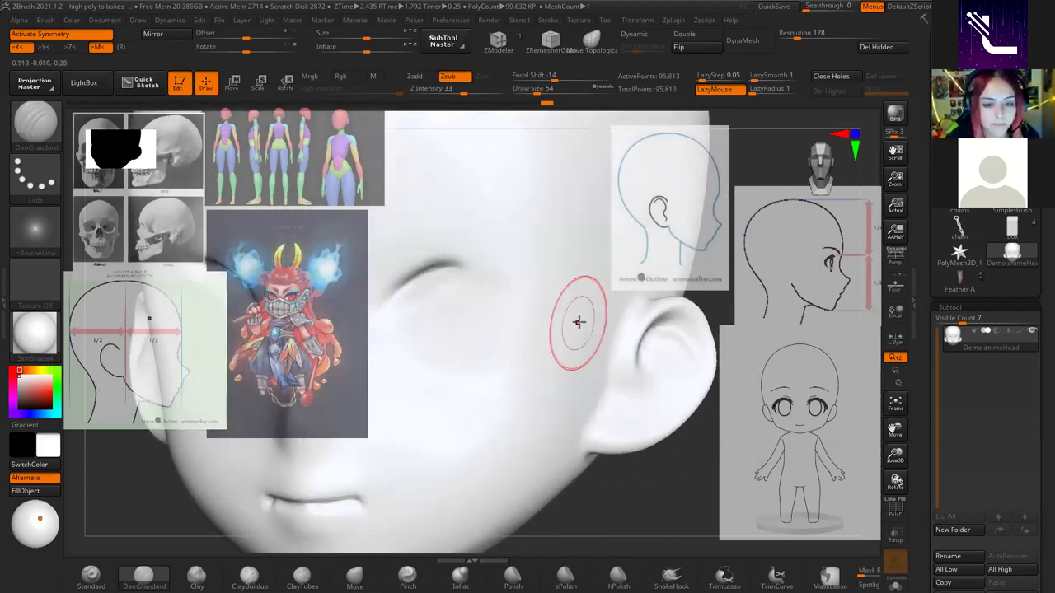
right_click_drag(488, 305, 537, 288)
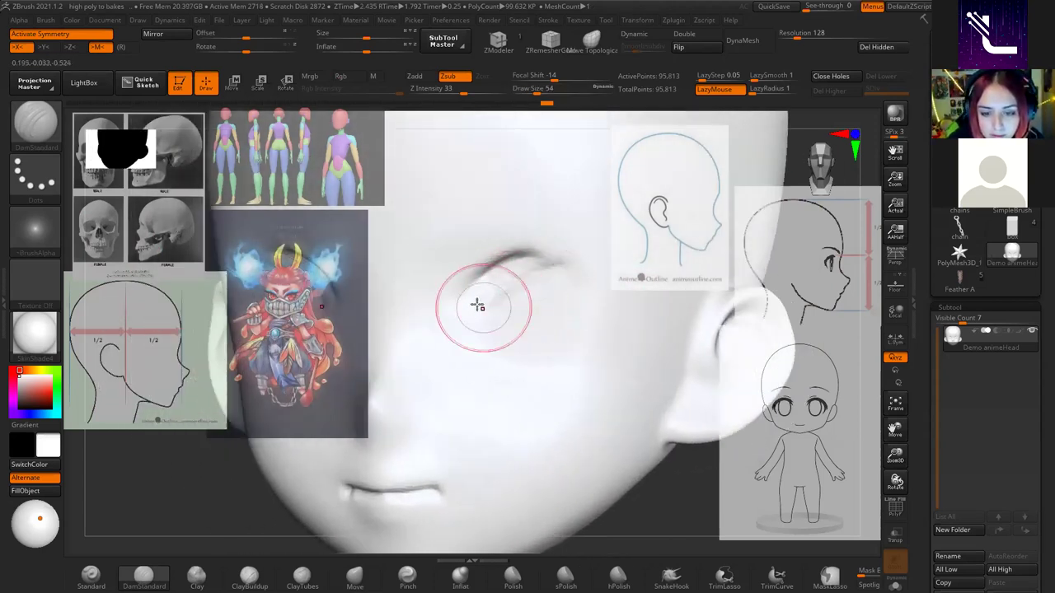
mouse_move(596, 322)
right_mouse_down("shift")
mouse_move(532, 358)
mouse_move(489, 299)
mouse_move(483, 306)
right_mouse_up("shift")
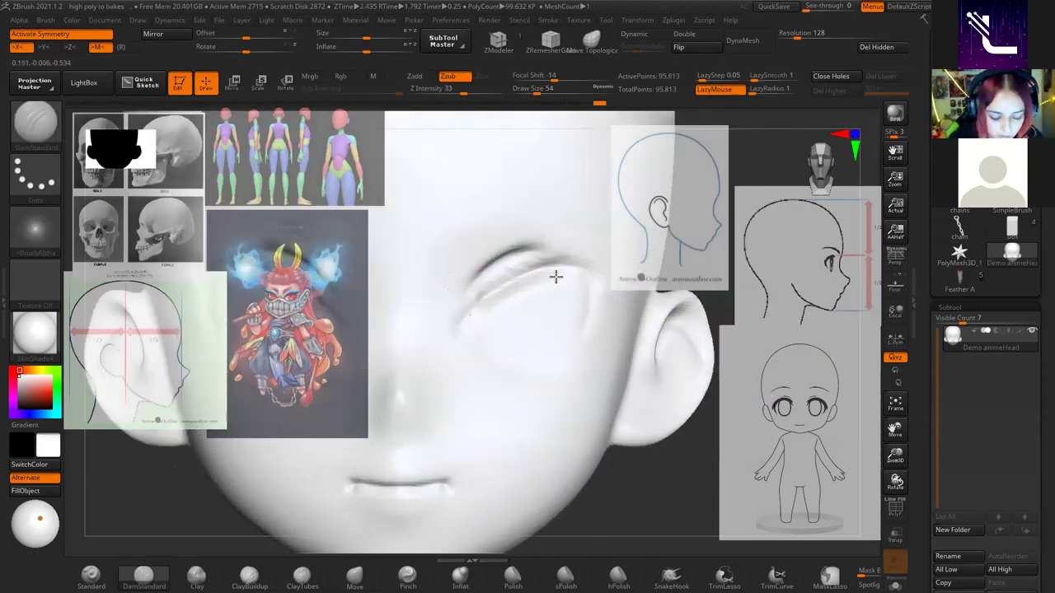
key("b")
key("c")
key("b")
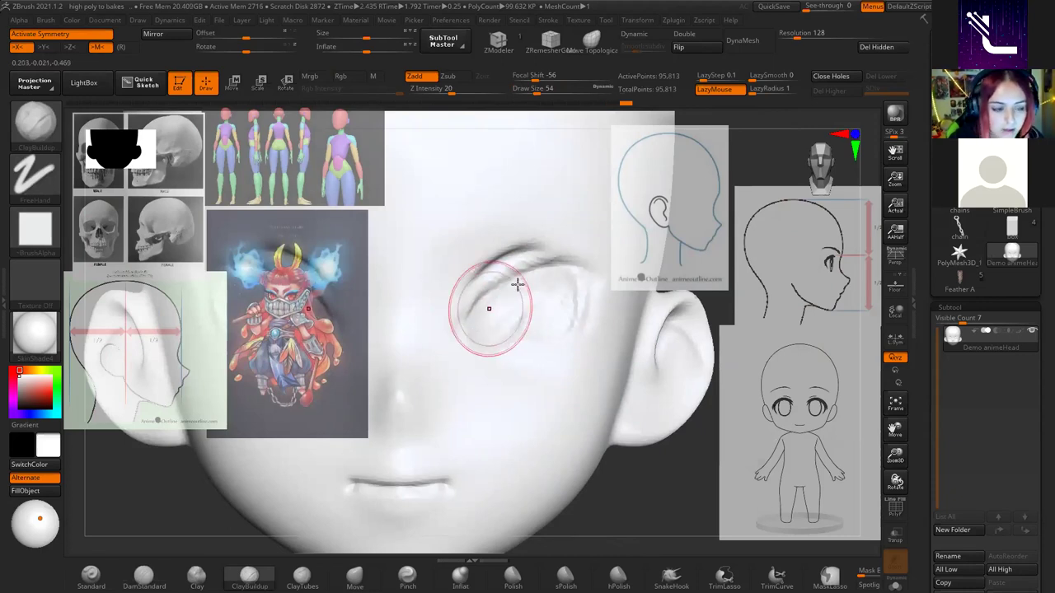
Apply MatCap White and build mirrored ClayBuildup rims around both eye sockets.
left_click(35, 334)
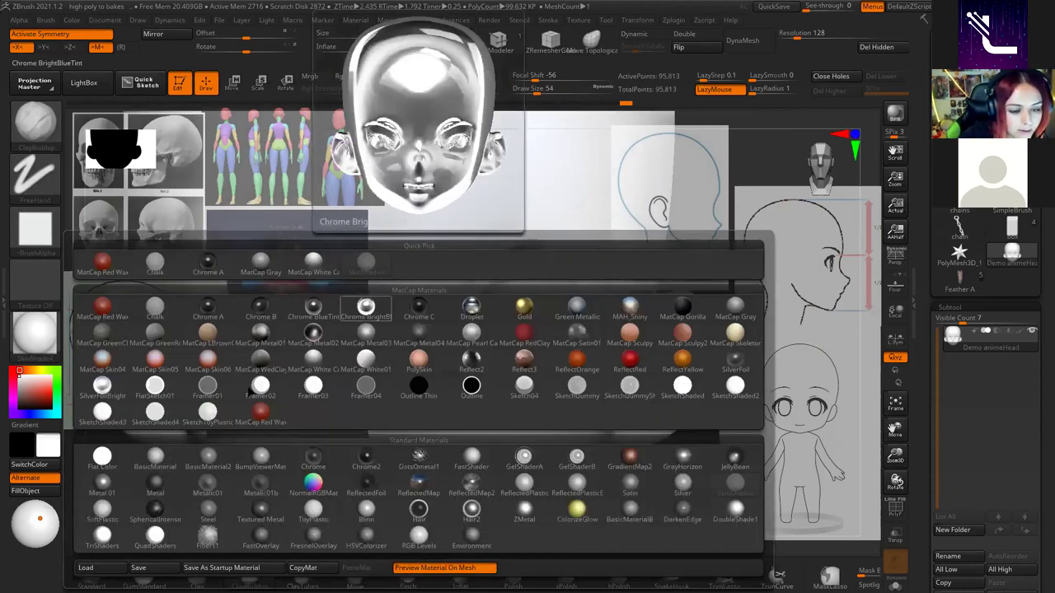
left_click(313, 262)
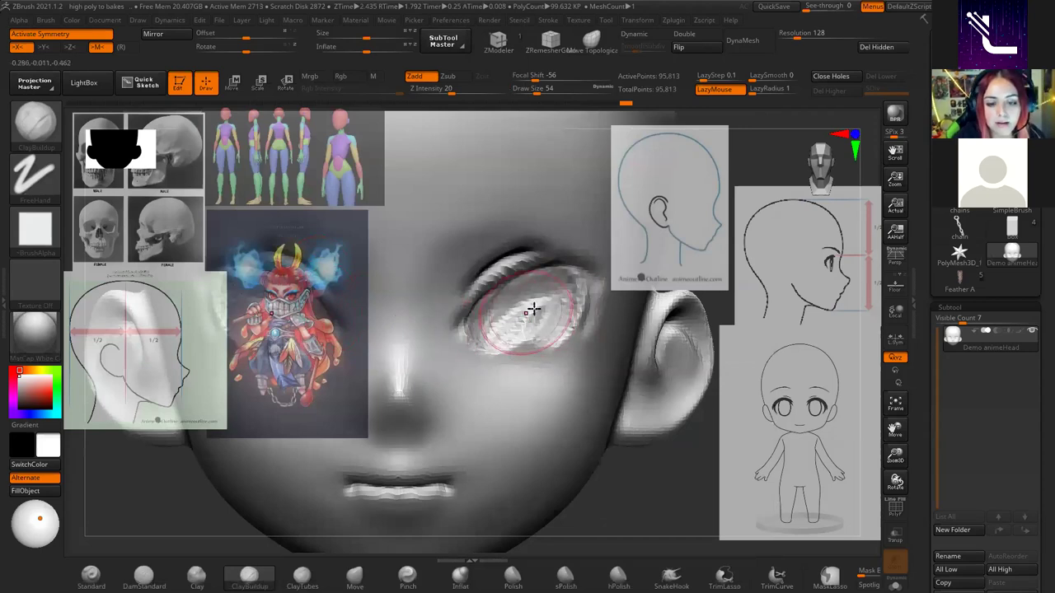
left_click_drag(545, 318, 542, 306)
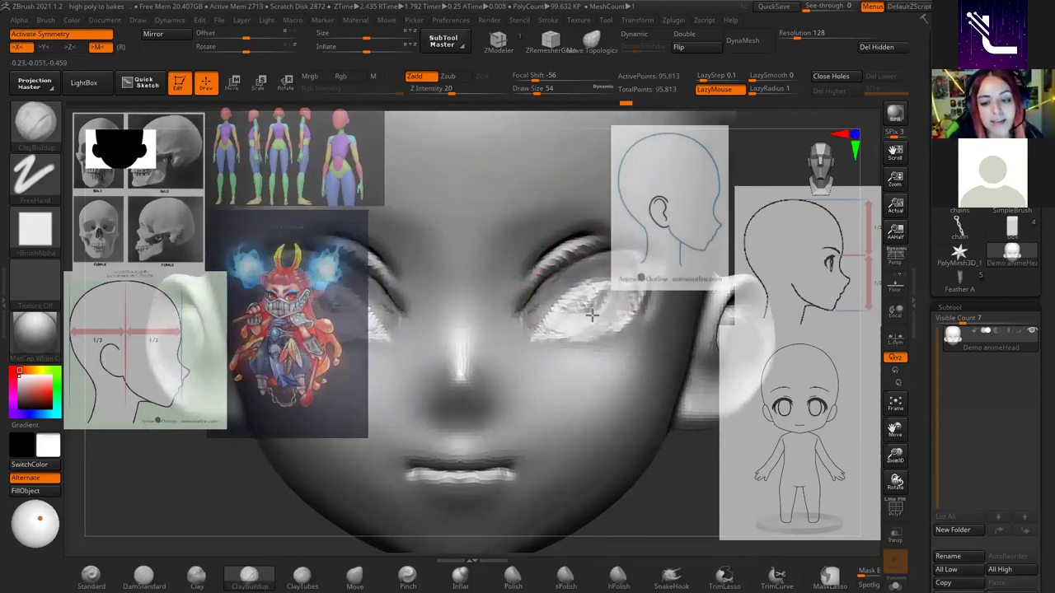
left_click_drag(606, 293, 574, 302)
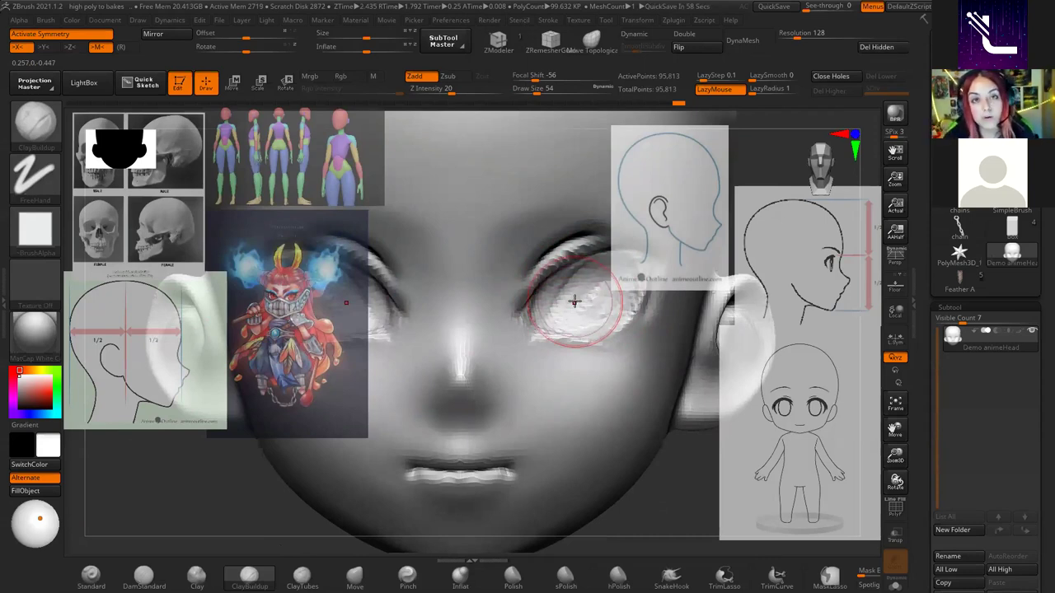
right_click_drag(574, 301, 497, 311)
mouse_move(497, 311)
left_mouse_down()
mouse_move(532, 297)
mouse_move(560, 304)
mouse_move(549, 317)
mouse_move(535, 296)
mouse_move(506, 315)
mouse_move(541, 294)
mouse_move(511, 282)
left_mouse_up()
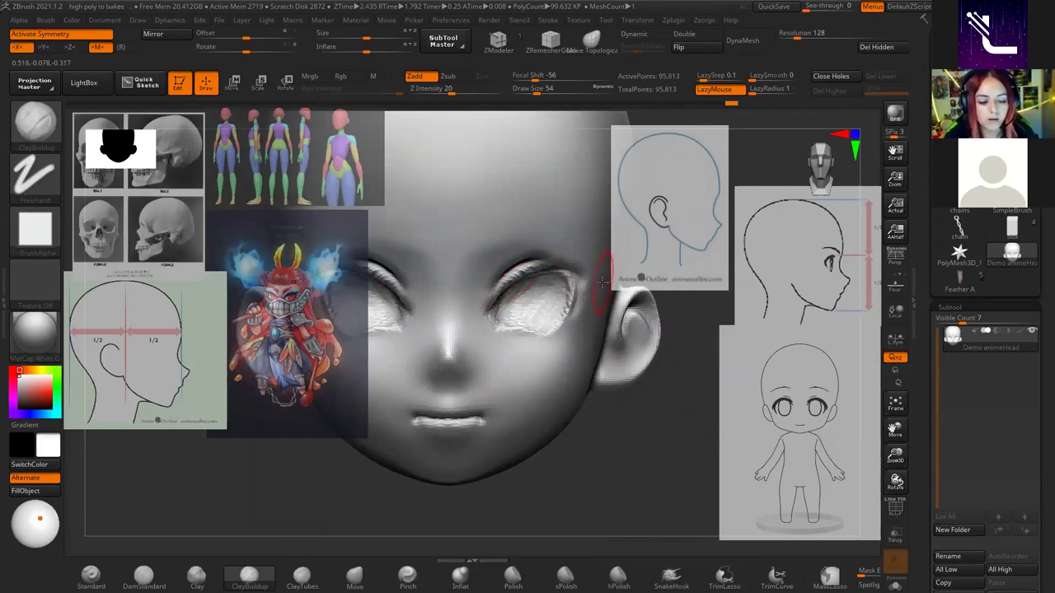
key("alt+Tab")
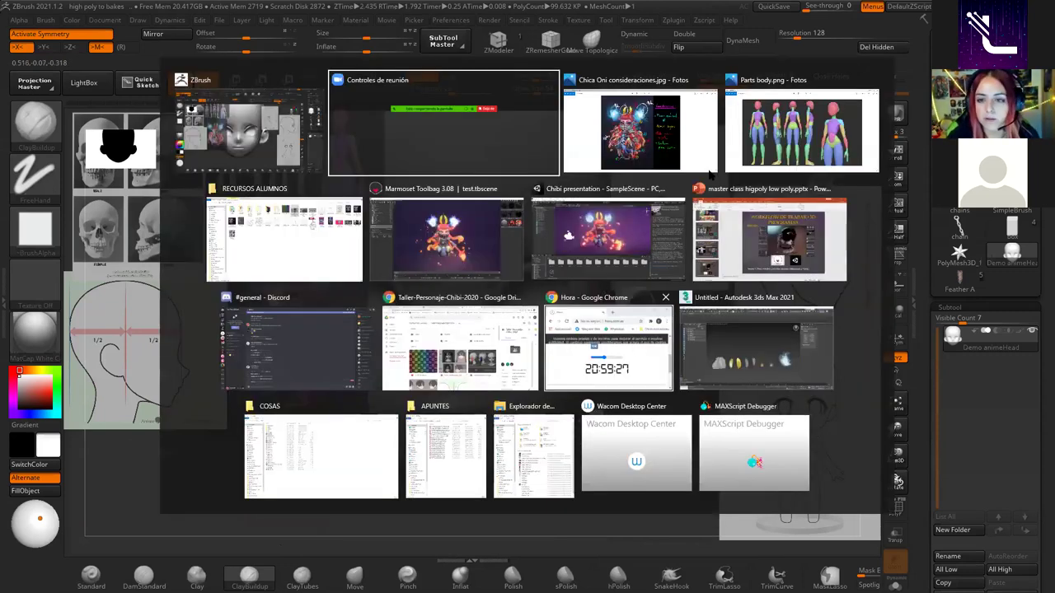
Bring the PowerPoint deck forward and show slide 1, 'TALLER PERSONAJE FEMENINO CHIBI'.
left_click(746, 242)
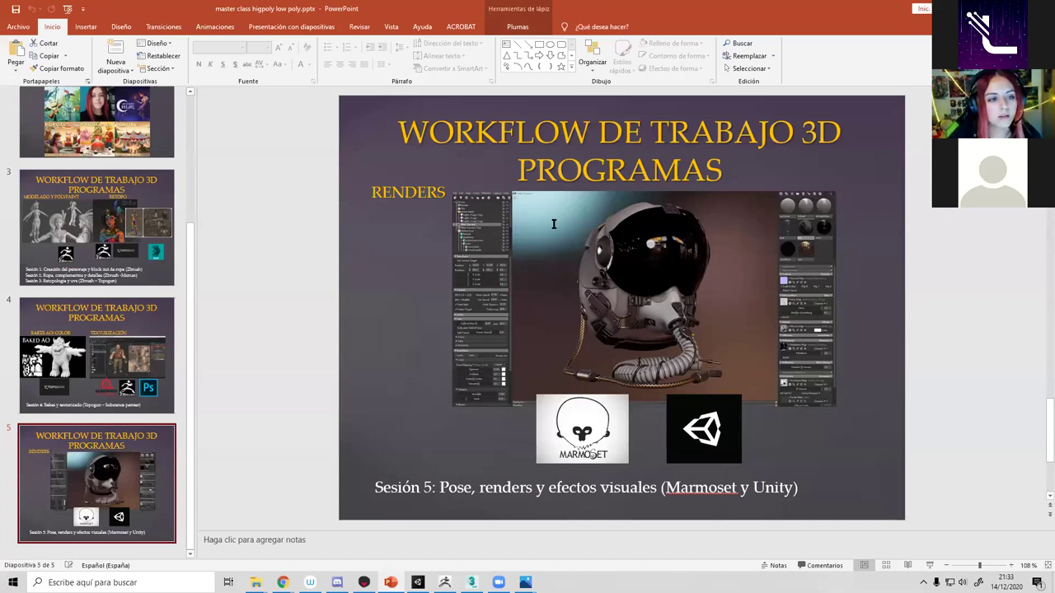
scroll(16, 218, "up", 5)
left_click(86, 150)
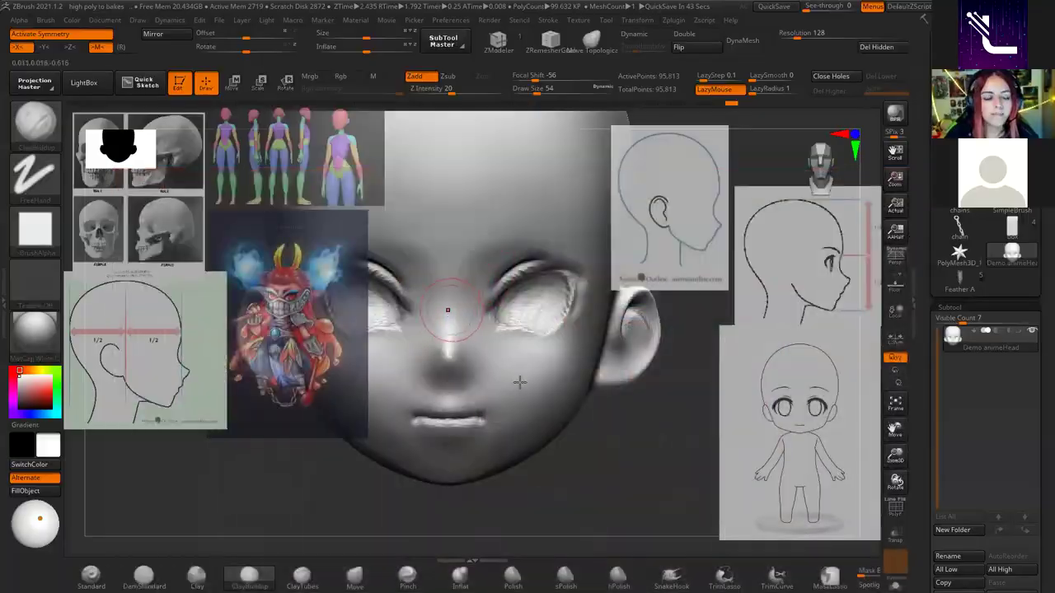
Smooth the right eye area and build up the upper eyelid ridge at brush size 44.
mouse_move(525, 280)
left_mouse_down()
mouse_move(506, 308)
mouse_move(550, 301)
mouse_move(537, 292)
left_mouse_up()
mouse_move(542, 246)
left_mouse_down()
mouse_move(539, 341)
mouse_move(548, 282)
mouse_move(511, 314)
mouse_move(560, 305)
mouse_move(514, 320)
mouse_move(514, 306)
left_mouse_up()
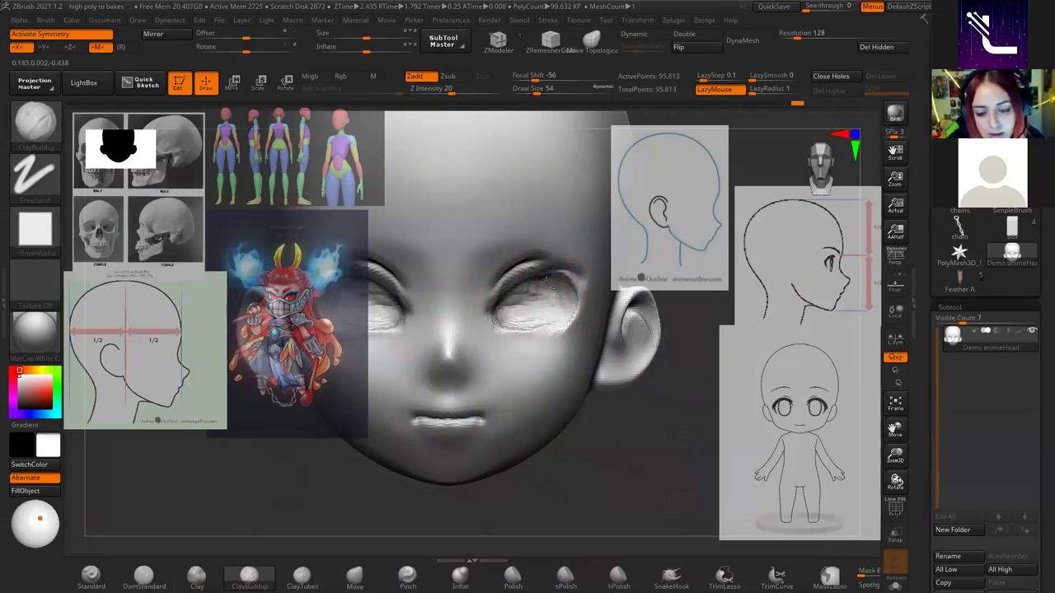
key("shift")
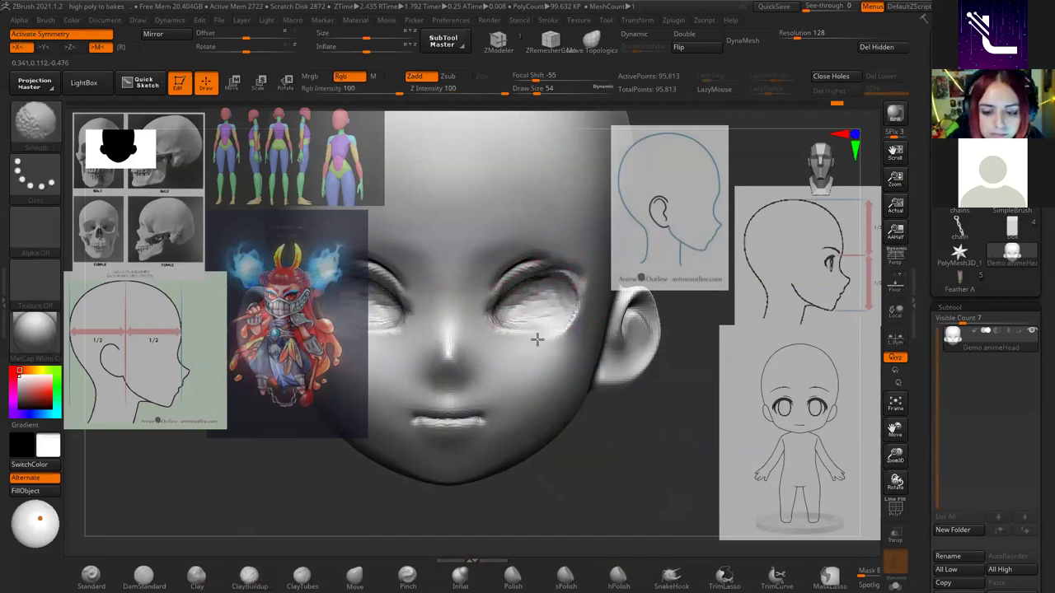
mouse_move(574, 283)
right_mouse_down("ctrl")
mouse_move(577, 302)
mouse_move(544, 325)
right_mouse_up("ctrl")
right_click(544, 326)
left_click_drag(577, 303, 568, 304)
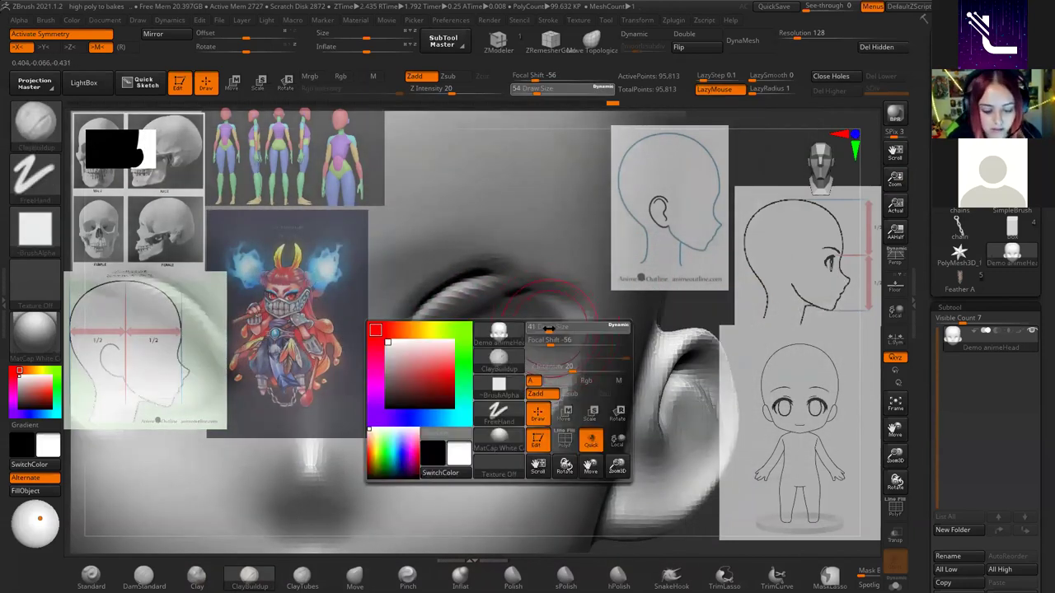
left_click_drag(445, 293, 504, 285)
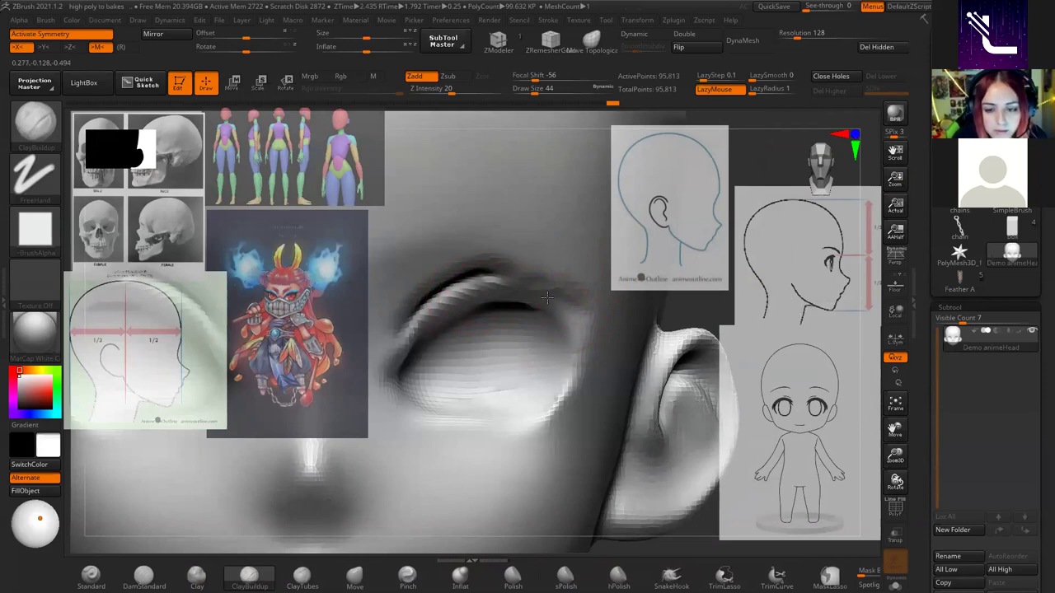
mouse_move(417, 317)
left_mouse_down()
mouse_move(465, 296)
mouse_move(546, 306)
left_mouse_up()
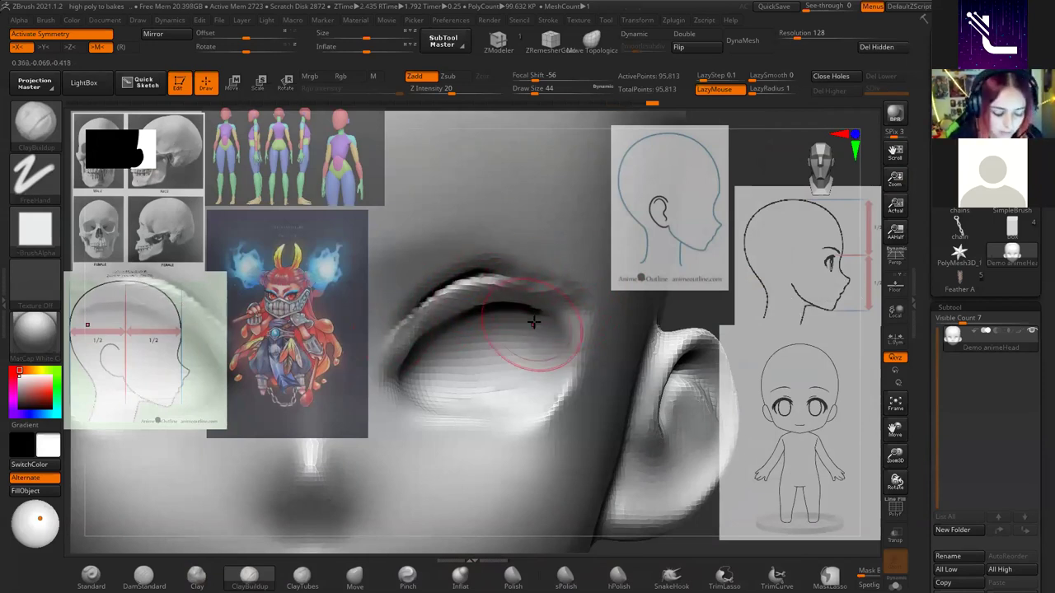
Cut a DamStandard crease along the upper eyelid and smooth the surrounding eye area.
key("b")
key("d")
key("s")
left_click_drag(486, 276, 557, 284)
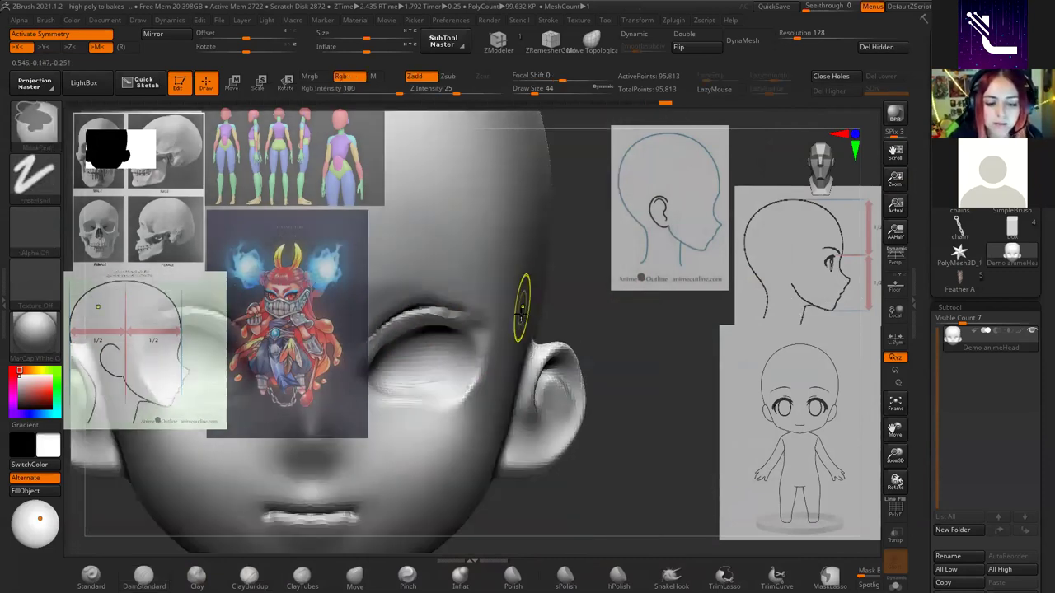
right_click_drag(527, 335, 454, 325)
left_click_drag(453, 326, 483, 348, "shift")
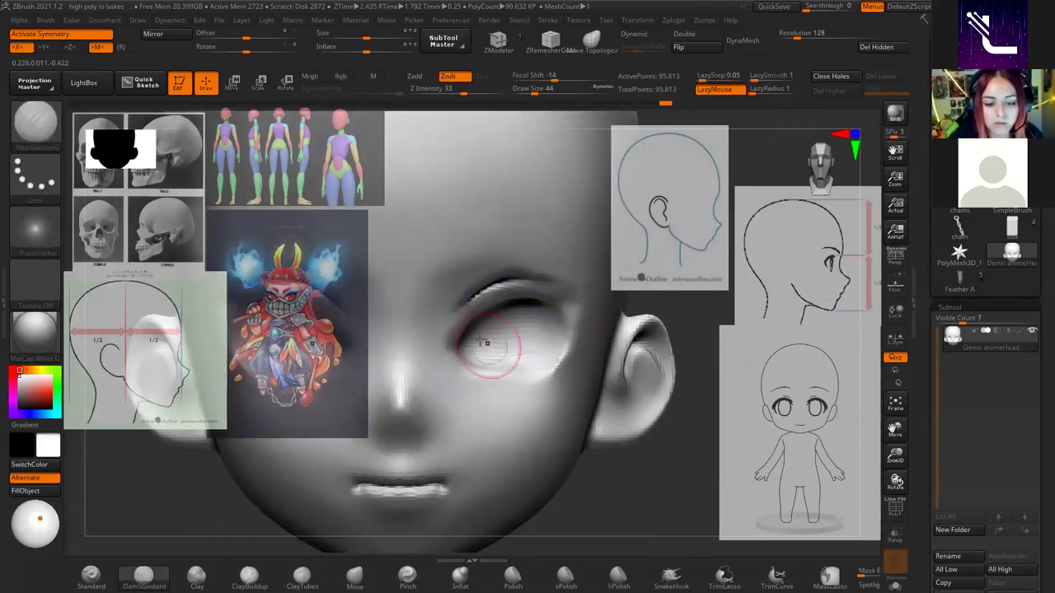
right_click_drag(483, 349, 593, 349)
right_click_drag(559, 435, 511, 455)
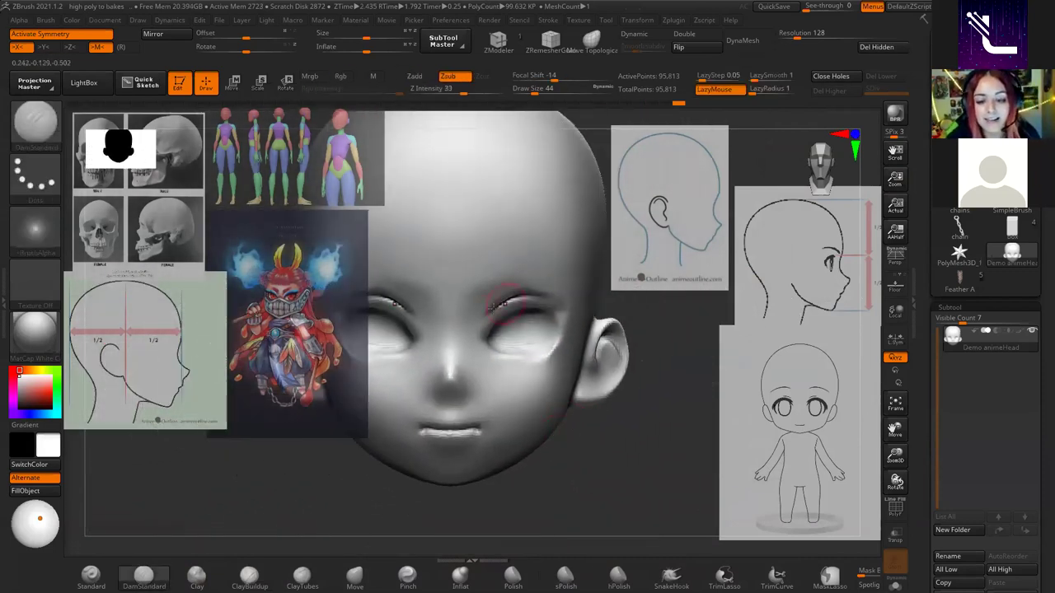
Undo the coarse DynaMesh that left 24,667 points and set Resolution to 224.
left_click(748, 49)
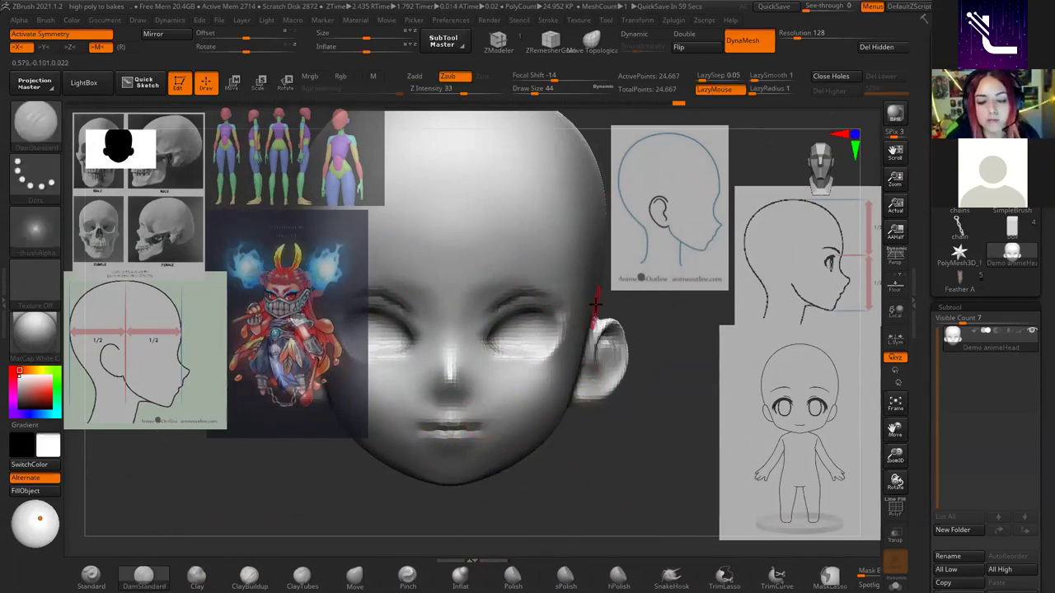
key("ctrl+z")
left_click(795, 33)
type("224")
key("Return")
DynaMesh the head at resolution 256, then re-carve the eye socket band and inner-corner crease.
left_click_drag(804, 36, 792, 36)
left_click(754, 41)
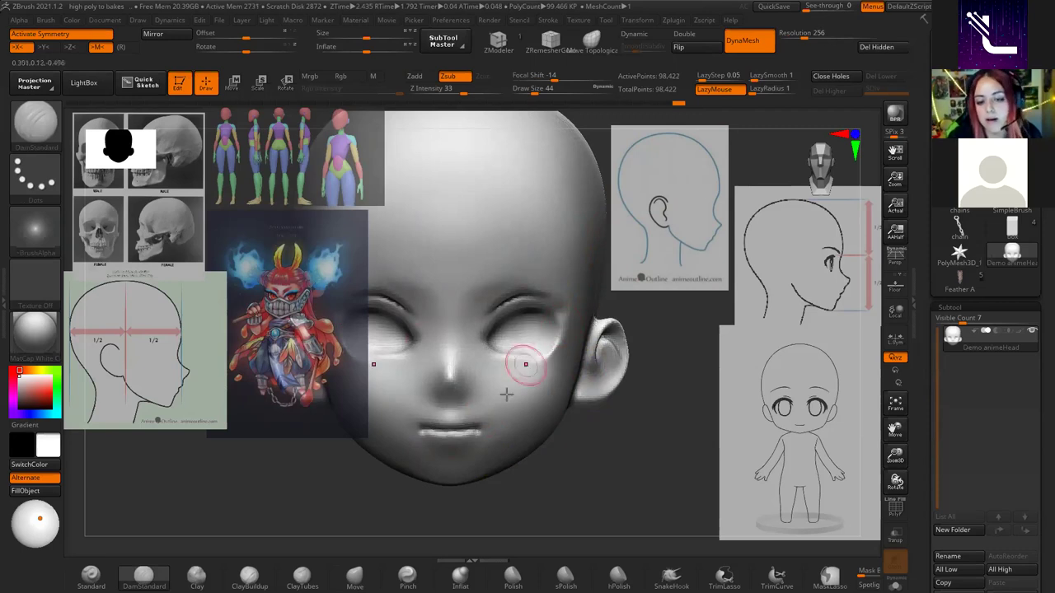
left_click_drag(542, 341, 514, 334, "shift")
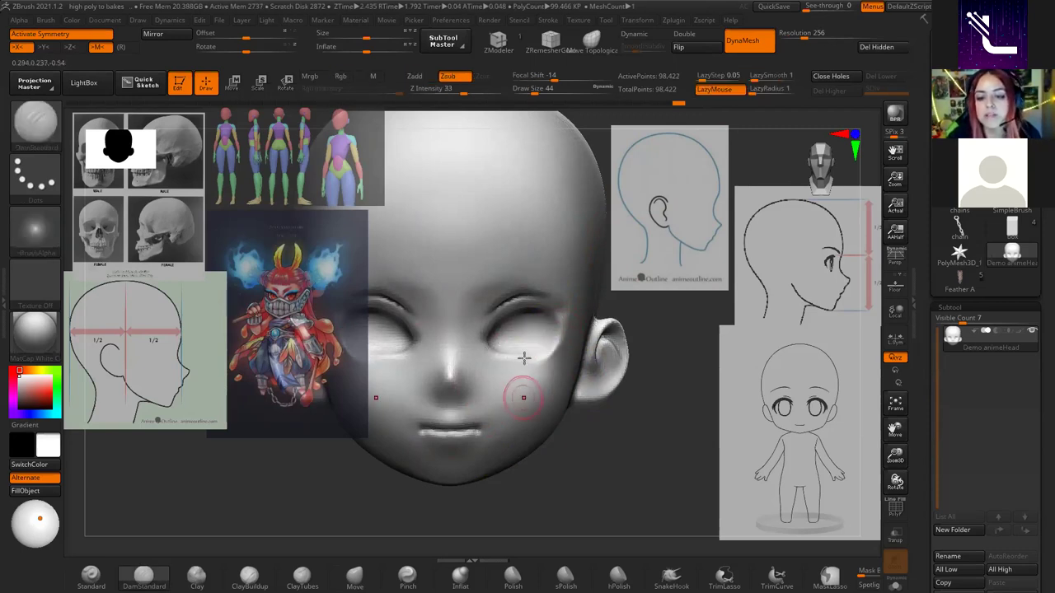
right_click_drag(522, 337, 484, 333, "ctrl")
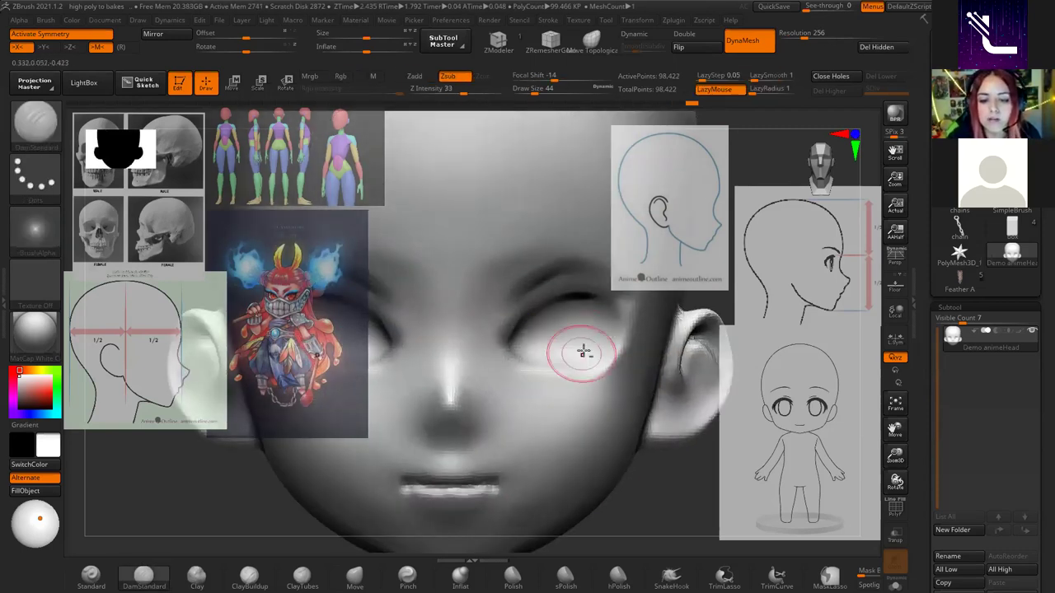
right_click_drag(556, 321, 487, 318)
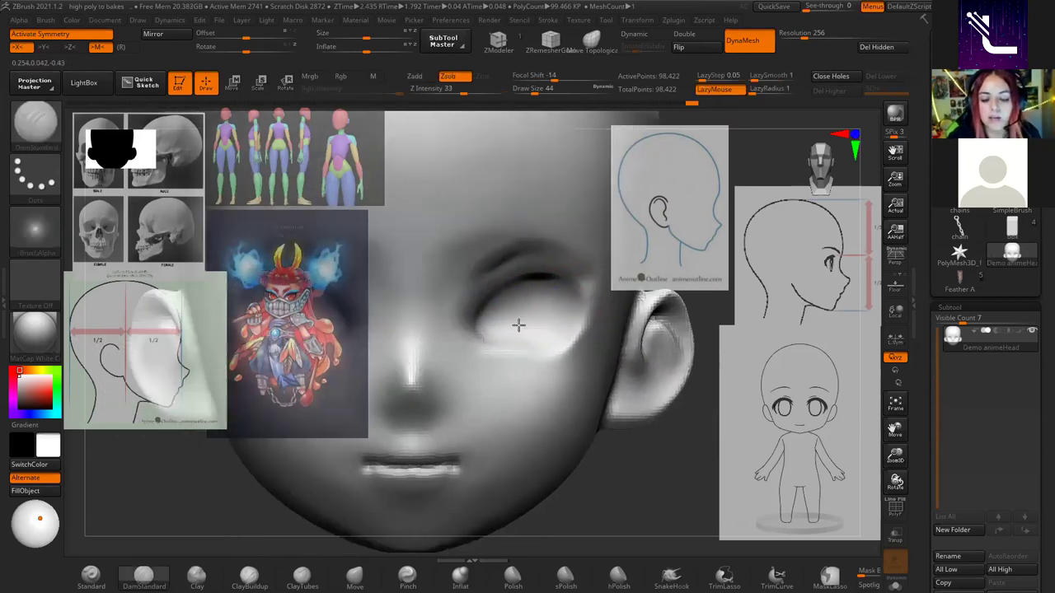
mouse_move(505, 302)
left_mouse_down()
mouse_move(548, 280)
mouse_move(581, 276)
mouse_move(595, 288)
left_mouse_up()
mouse_move(491, 305)
left_mouse_down()
mouse_move(478, 330)
mouse_move(551, 341)
mouse_move(568, 325)
mouse_move(496, 336)
mouse_move(577, 329)
mouse_move(539, 330)
left_mouse_up()
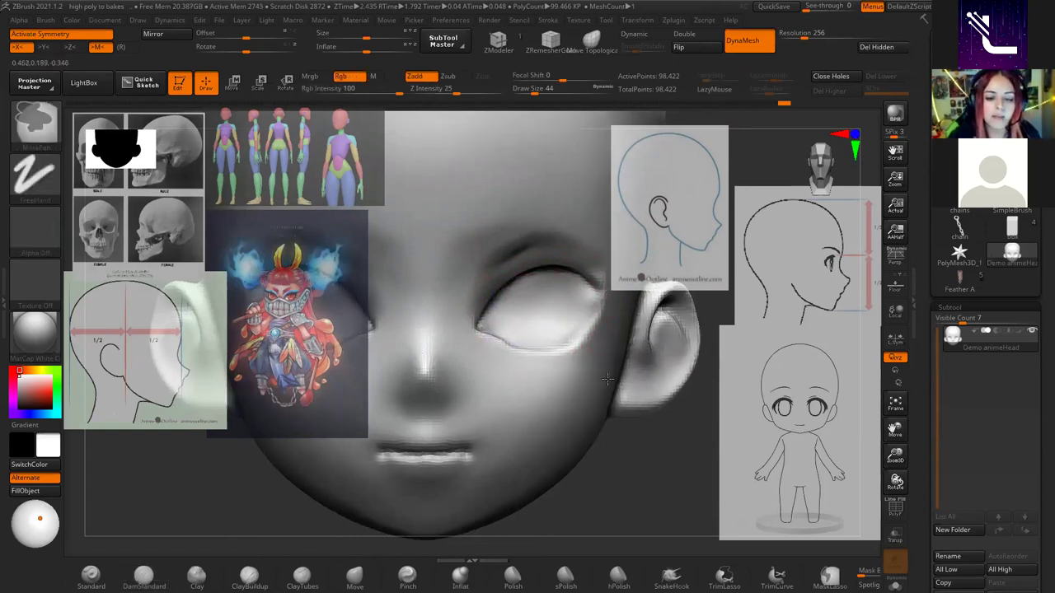
Smooth the eye's inner corner, upper lid and lower lid.
right_click_drag(563, 302, 588, 389, "ctrl")
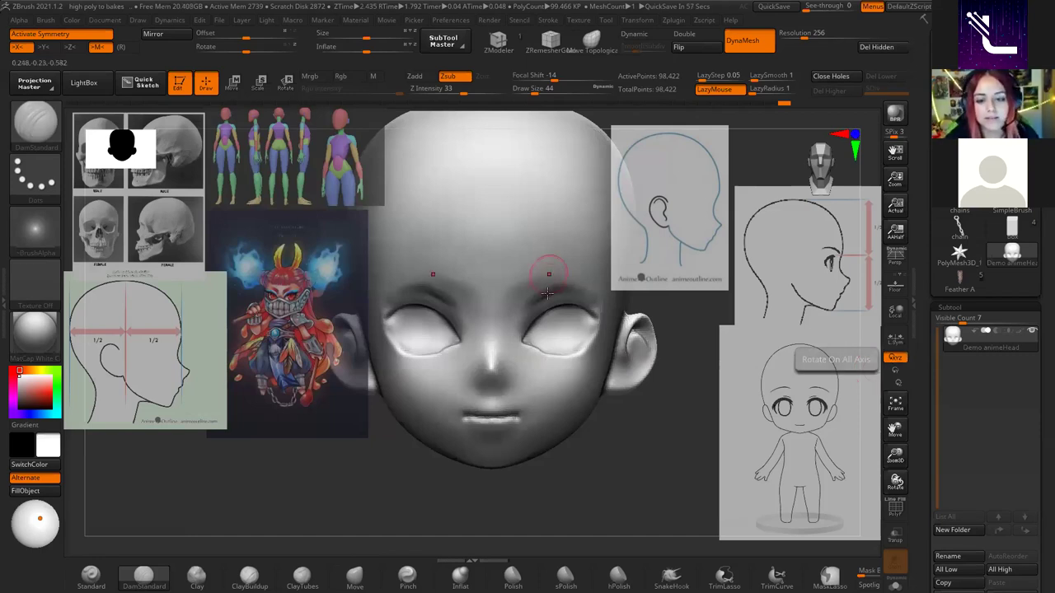
scroll(556, 370, "up", 3)
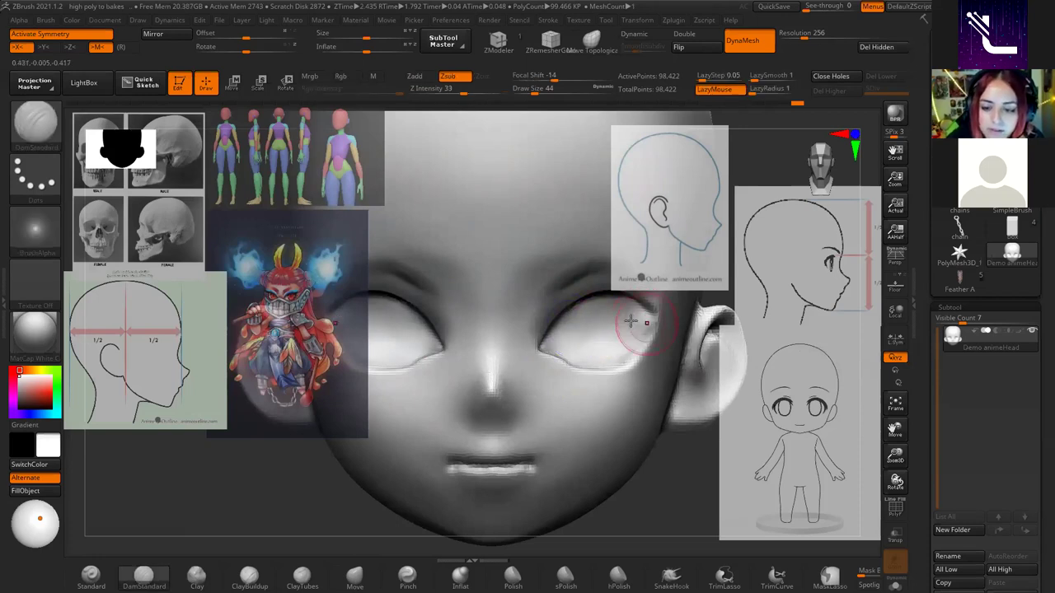
scroll(609, 317, "up", 2)
scroll(622, 309, "up", 2)
scroll(627, 307, "down", 2)
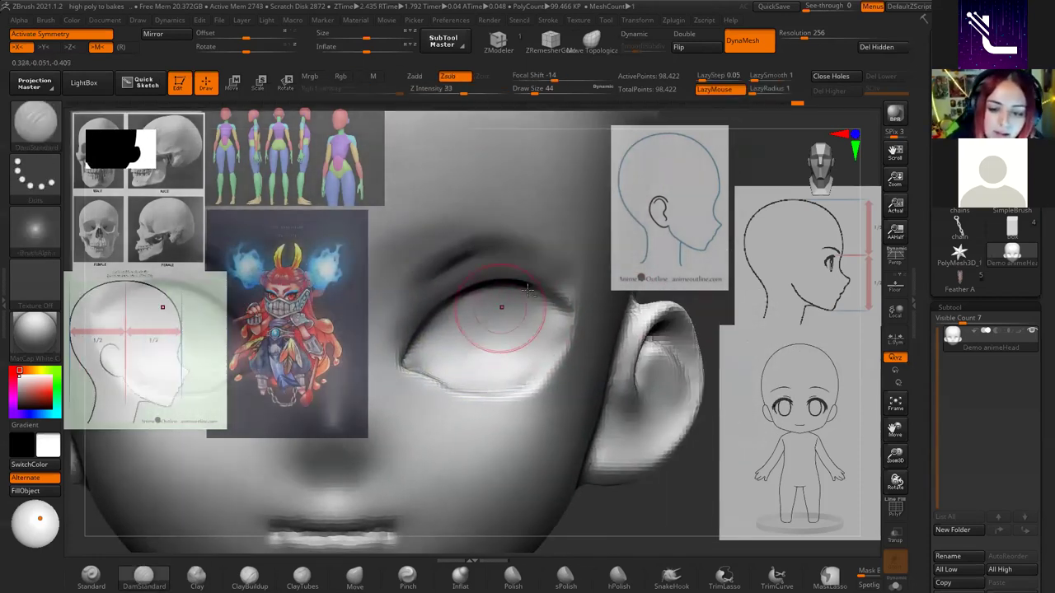
mouse_move(538, 363)
left_mouse_down("shift")
mouse_move(524, 355)
mouse_move(542, 329)
left_mouse_up("shift")
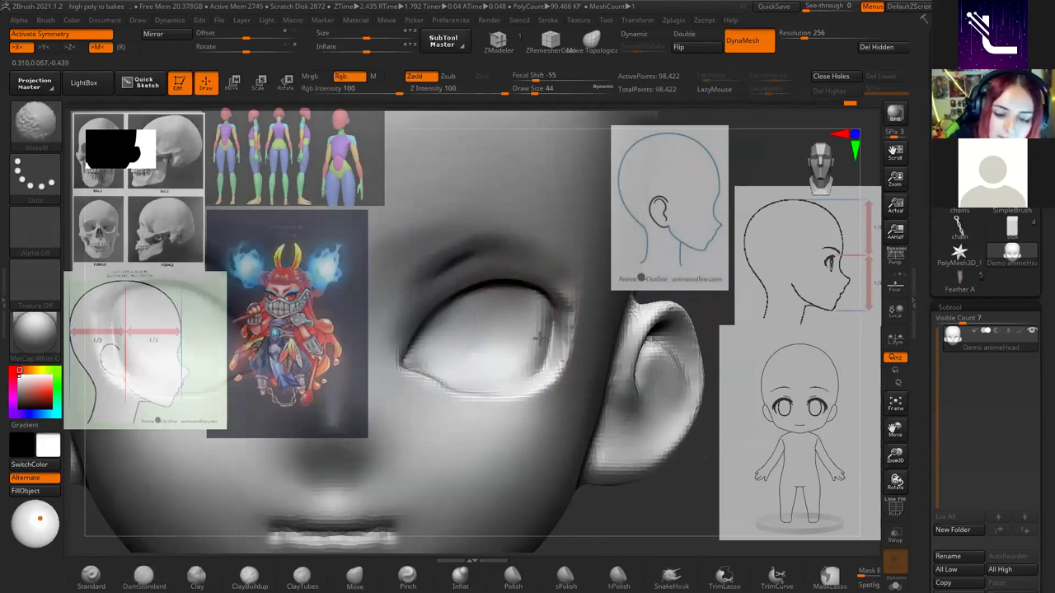
mouse_move(435, 369)
left_mouse_down("shift")
mouse_move(497, 377)
mouse_move(515, 357)
mouse_move(497, 317)
left_mouse_up("shift")
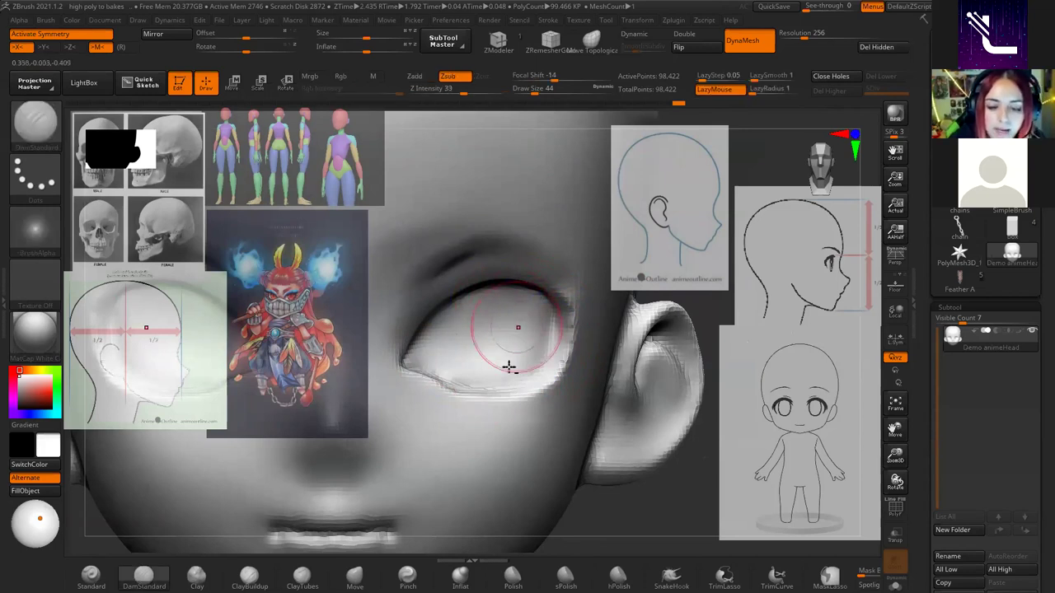
right_click_drag(508, 367, 543, 239)
scroll(488, 297, "down", 3)
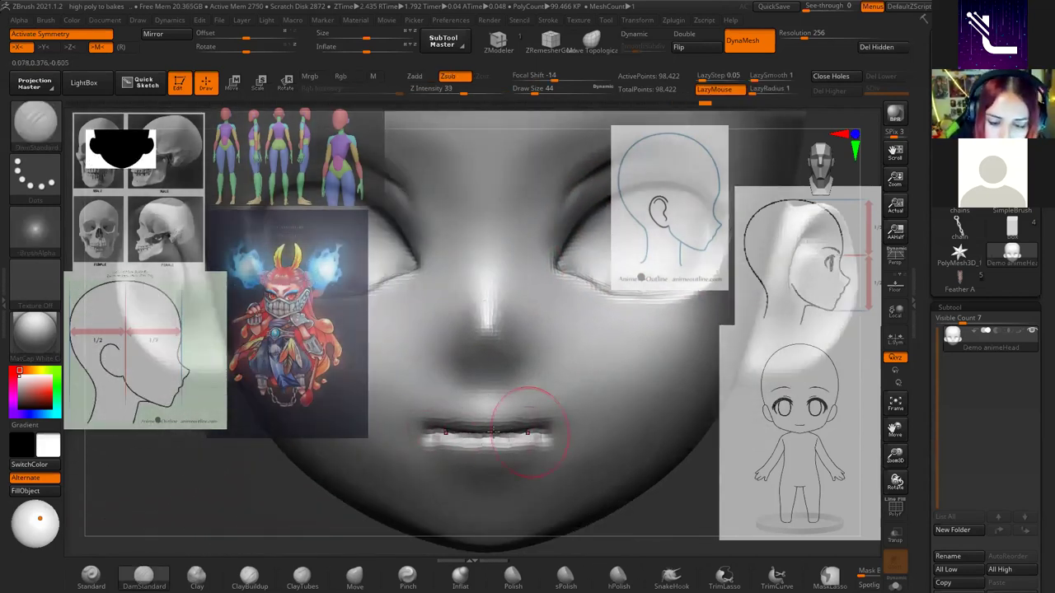
Deepen the lip crease toward the mouth corner and smooth the left corner at brush size 35.
key("shift")
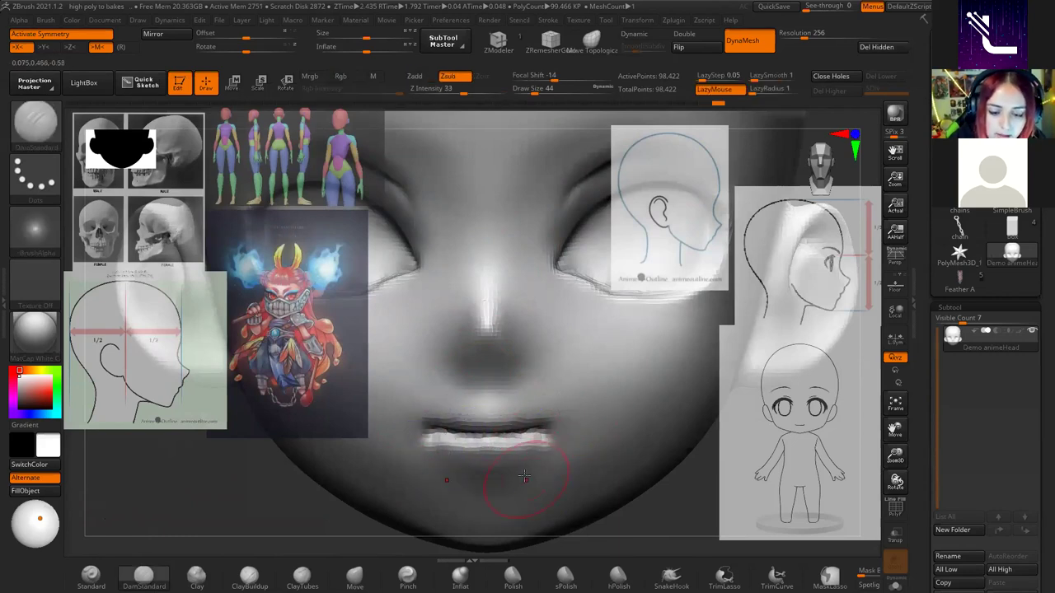
scroll(494, 412, "up", 1)
scroll(510, 387, "up", 1)
scroll(569, 318, "up", 1)
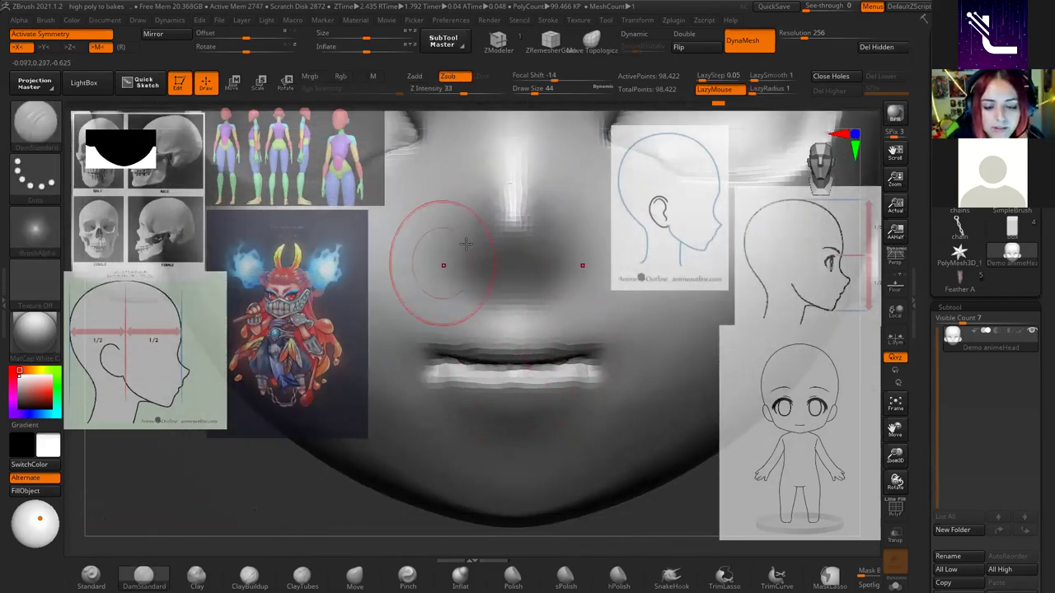
left_click_drag(405, 376, 466, 365)
left_click_drag(537, 359, 517, 362)
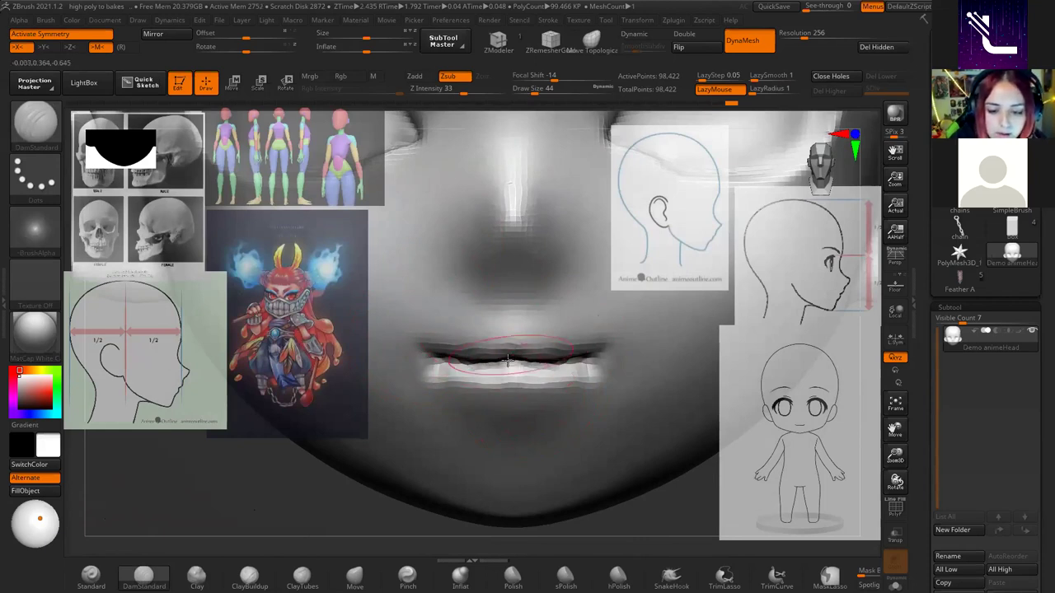
key("space")
left_click_drag(587, 347, 575, 349)
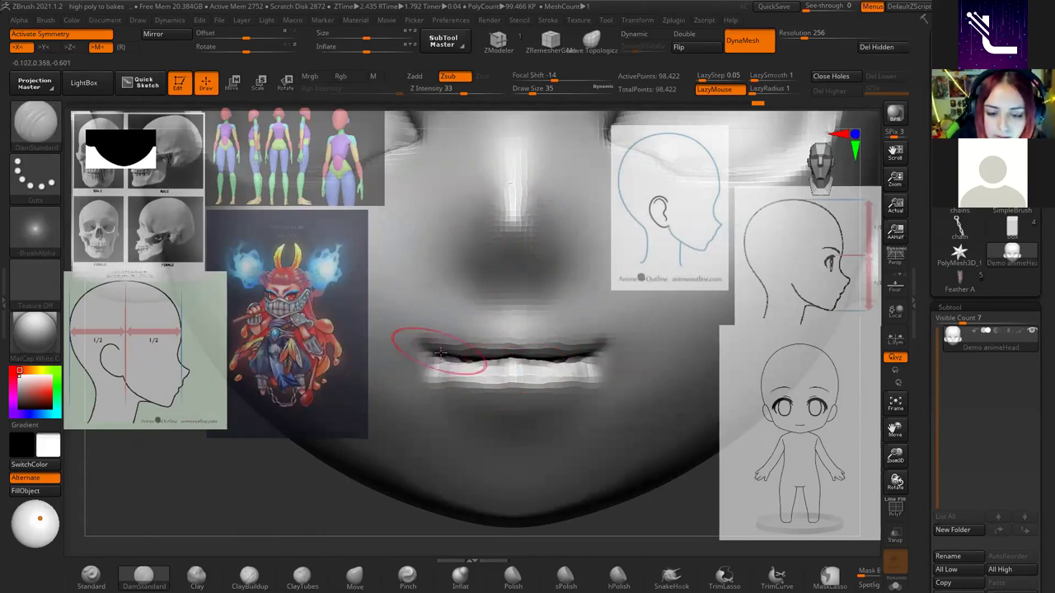
left_click_drag(512, 363, 419, 330, "shift")
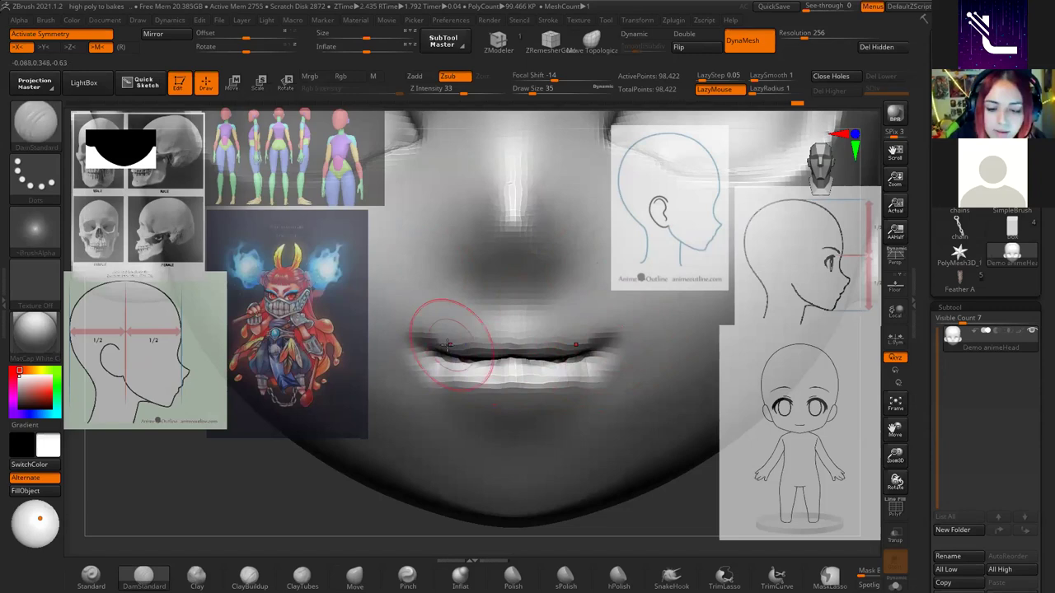
Sharpen the upper lip line and smooth along it.
left_click_drag(441, 354, 579, 359)
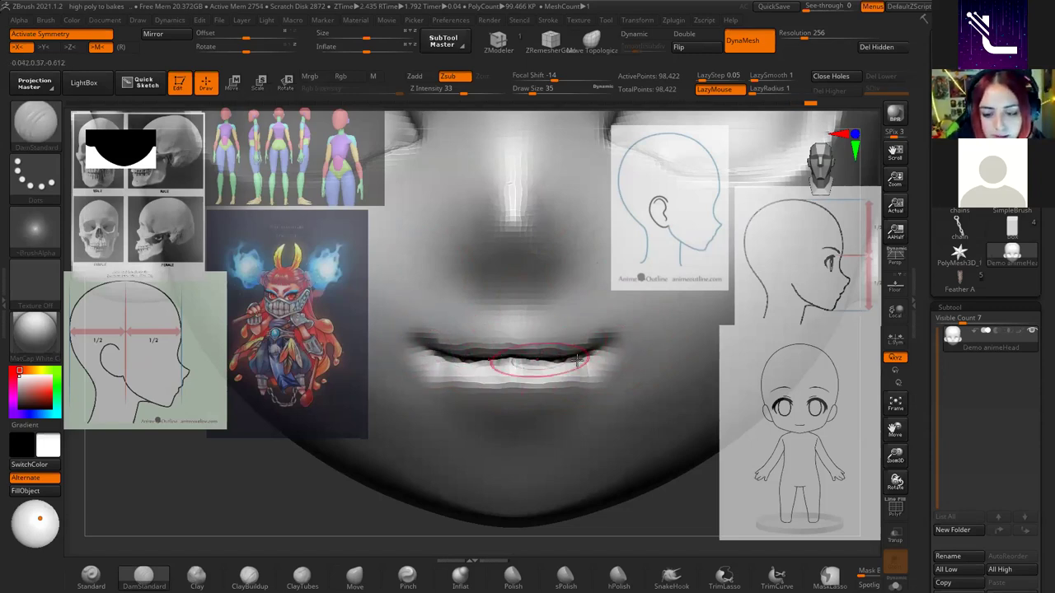
left_click_drag(428, 352, 544, 360)
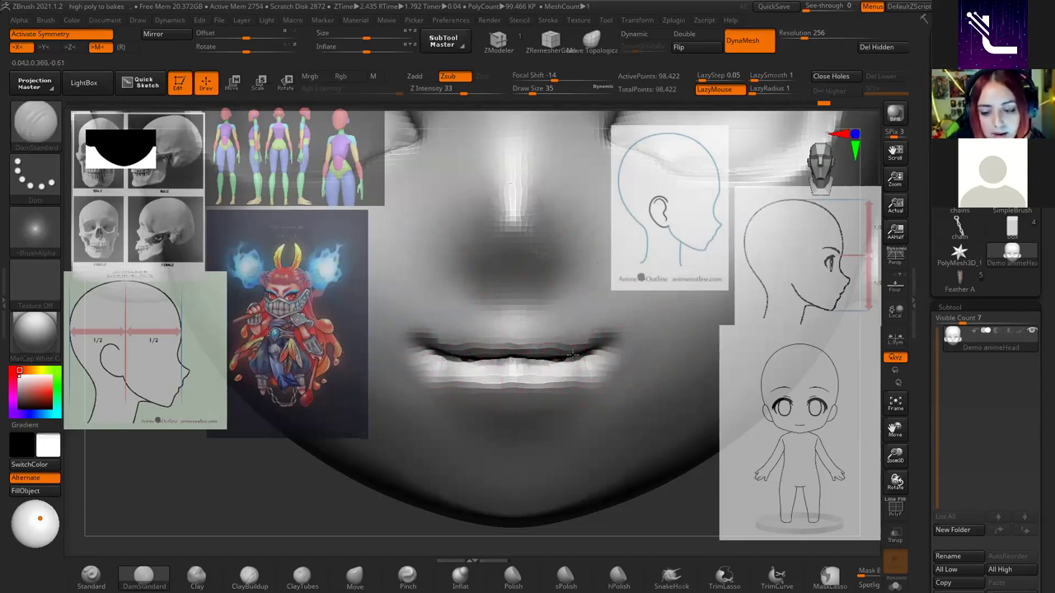
mouse_move(588, 288)
right_mouse_down("ctrl")
mouse_move(550, 417)
mouse_move(604, 349)
mouse_move(577, 379)
right_mouse_up("ctrl")
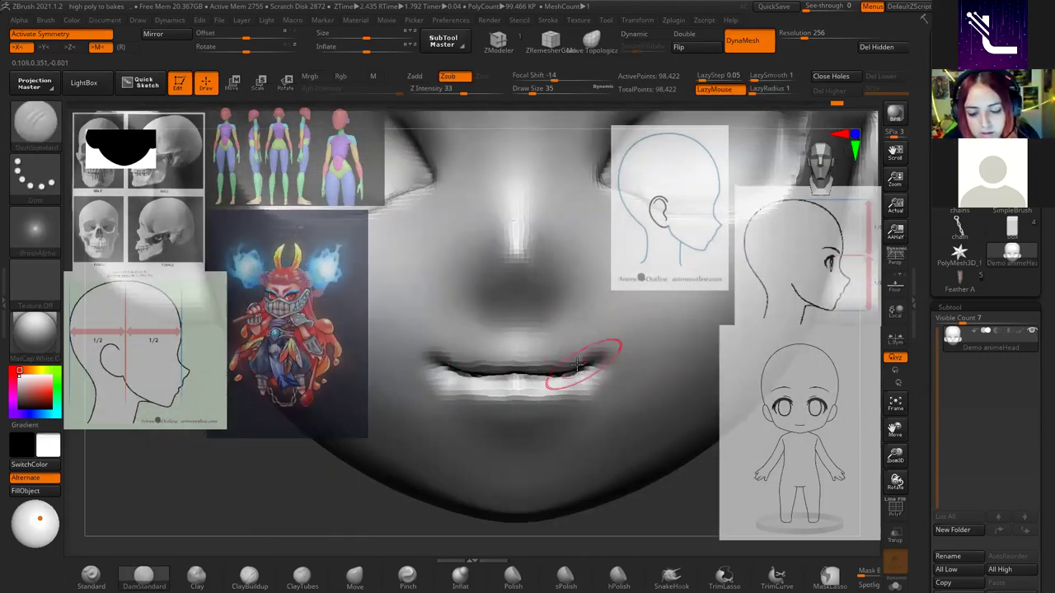
left_click_drag(577, 379, 530, 379, "shift")
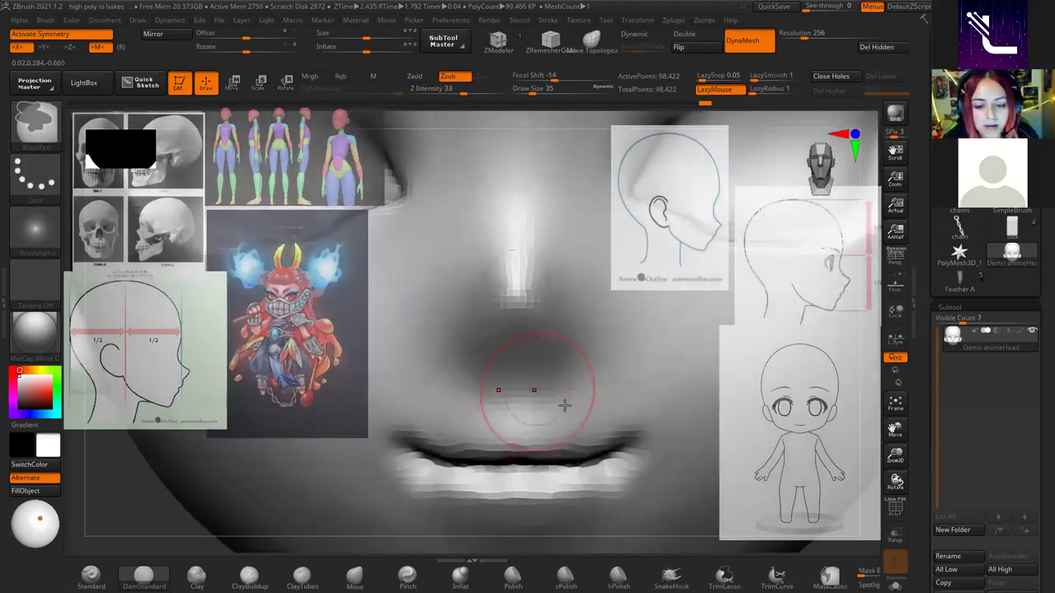
mouse_move(518, 395)
right_mouse_down("ctrl")
mouse_move(543, 367)
mouse_move(627, 394)
right_mouse_up("ctrl")
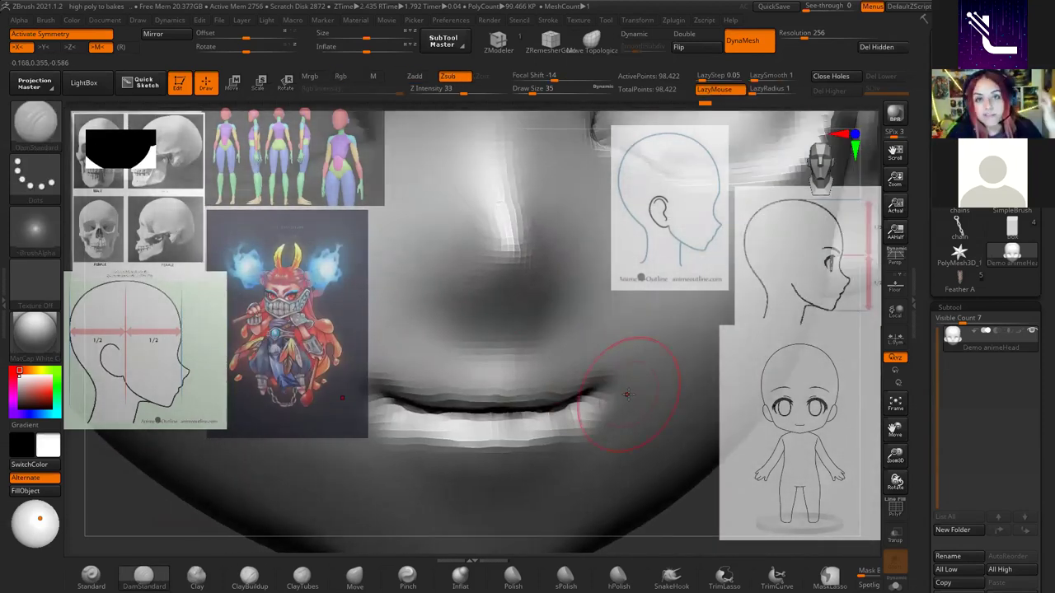
mouse_move(627, 394)
right_mouse_down("ctrl")
mouse_move(529, 376)
mouse_move(551, 376)
mouse_move(553, 388)
right_mouse_up("ctrl")
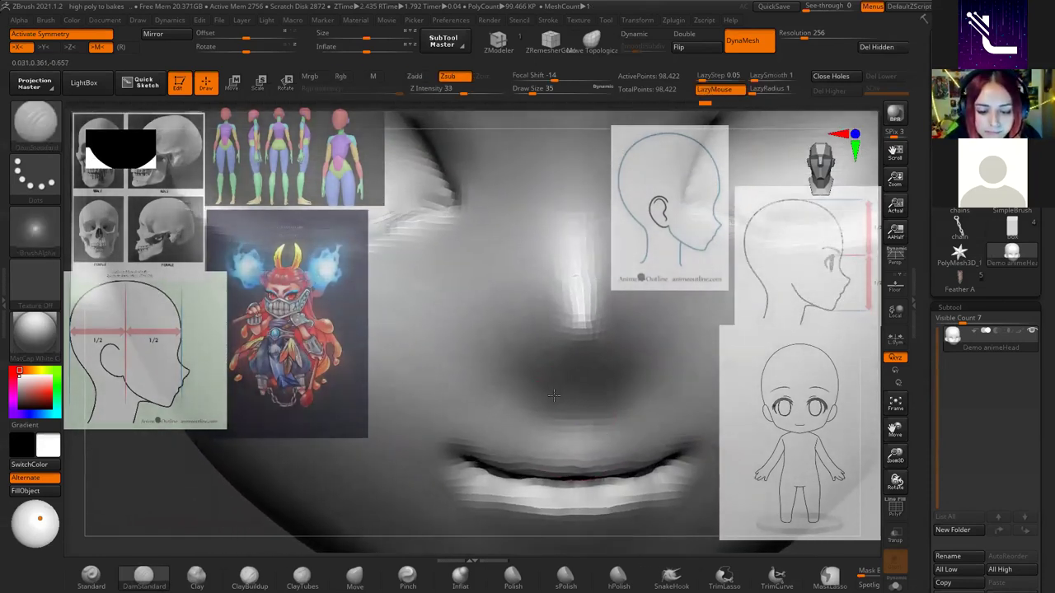
At brush size 14, re-carve the lower lip edge and soften a crease beneath it.
right_click(462, 385)
mouse_move(462, 385)
left_mouse_down()
mouse_move(453, 385)
mouse_move(506, 405)
mouse_move(569, 407)
left_mouse_up()
right_click_drag(606, 416, 565, 334)
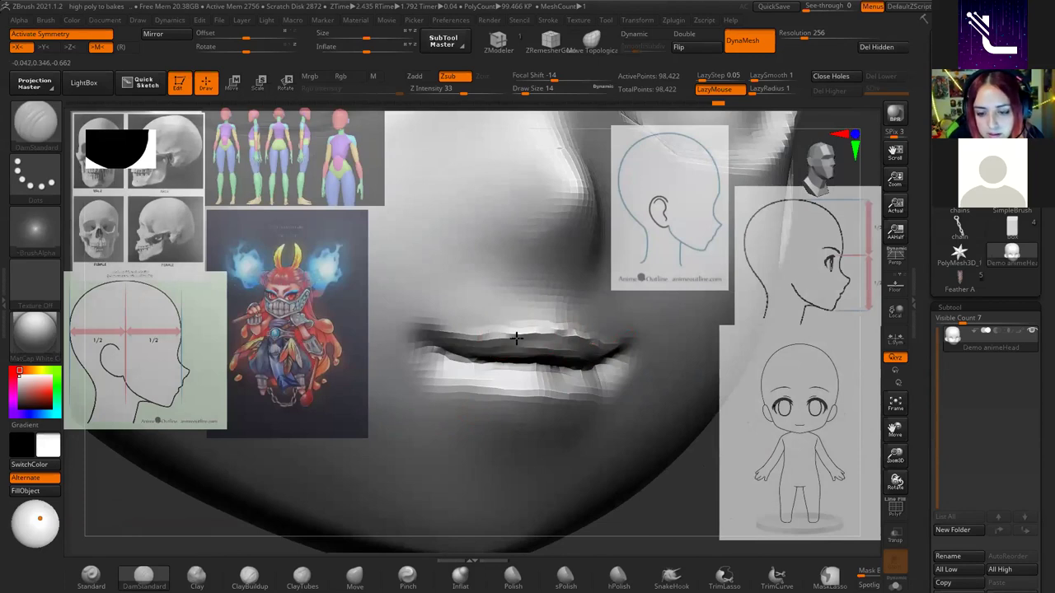
mouse_move(471, 338)
left_mouse_down("shift")
mouse_move(533, 324)
mouse_move(460, 328)
left_mouse_up("shift")
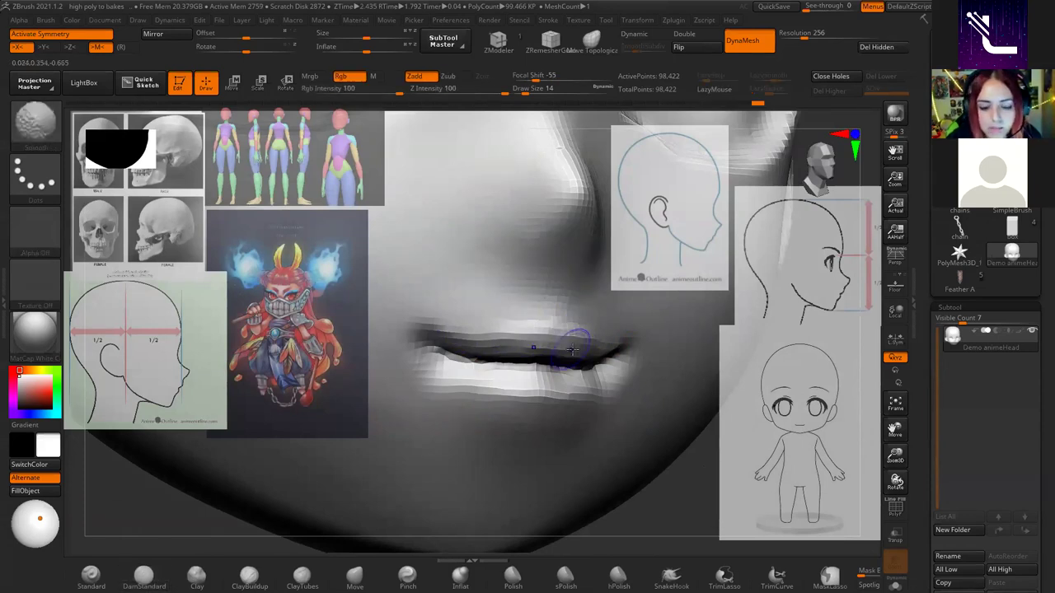
mouse_move(464, 370)
left_mouse_down()
mouse_move(570, 394)
mouse_move(483, 420)
left_mouse_up()
left_click_drag(562, 422, 477, 425)
mouse_move(560, 421)
left_mouse_down("shift")
mouse_move(486, 422)
mouse_move(466, 434)
left_mouse_up("shift")
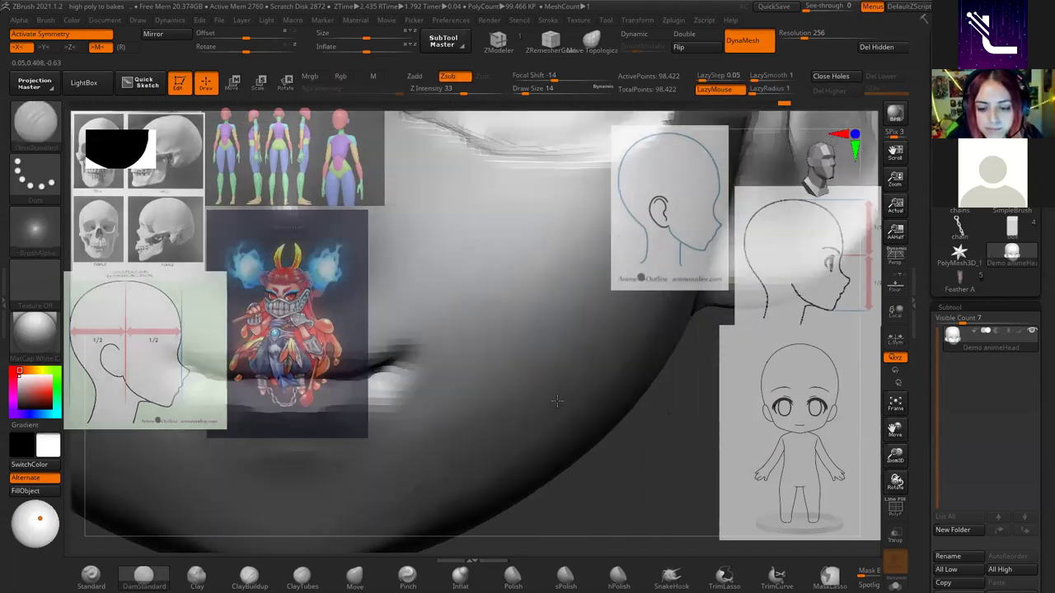
right_click_drag(577, 379, 527, 384, "shift")
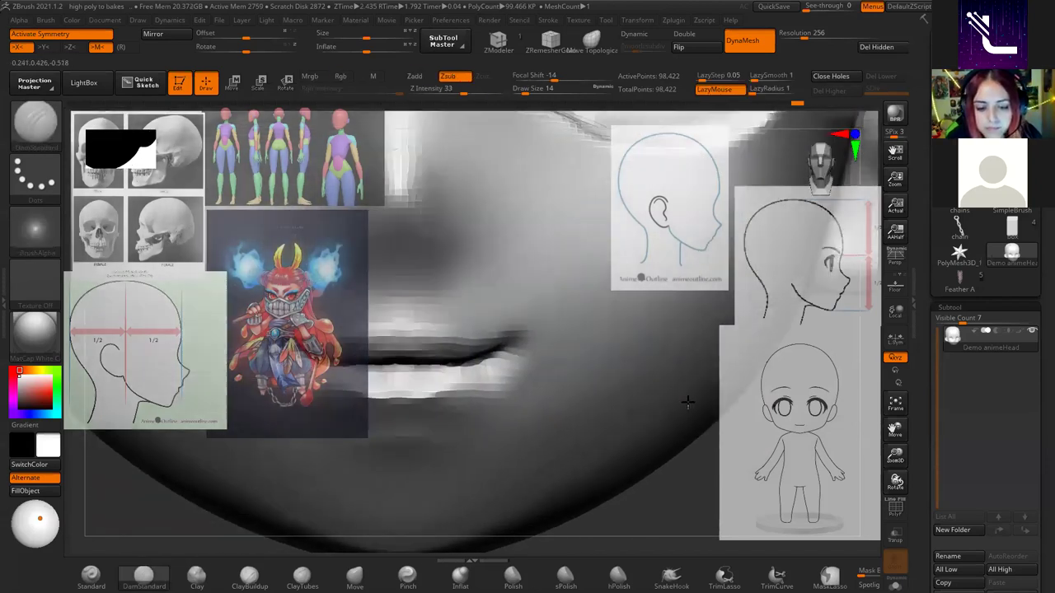
left_click_drag(527, 385, 490, 376, "shift")
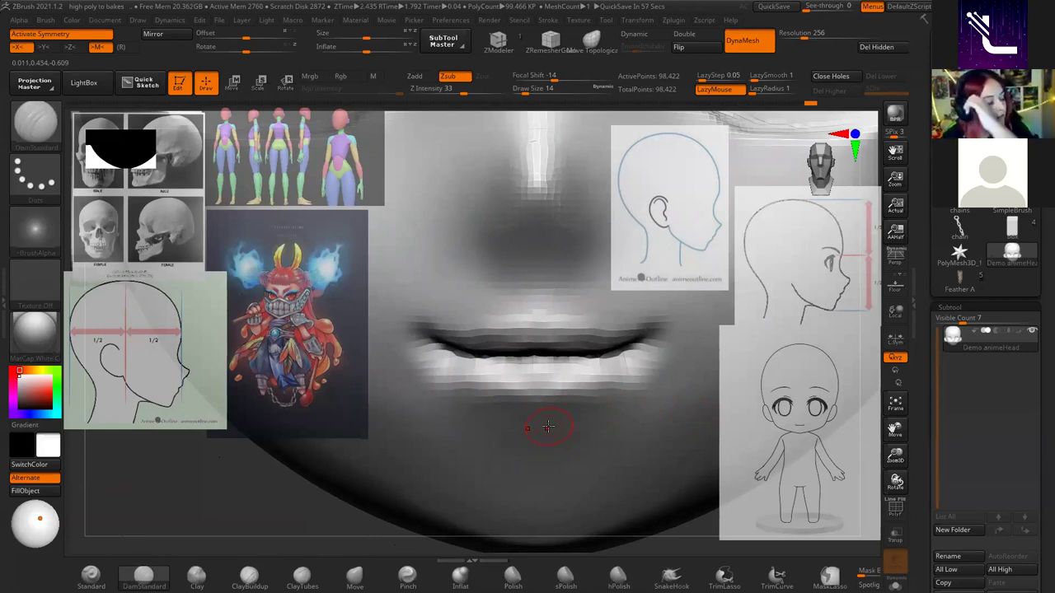
Reframe the whole face and inspect the smoothed mouth from a tilted angle.
key("space")
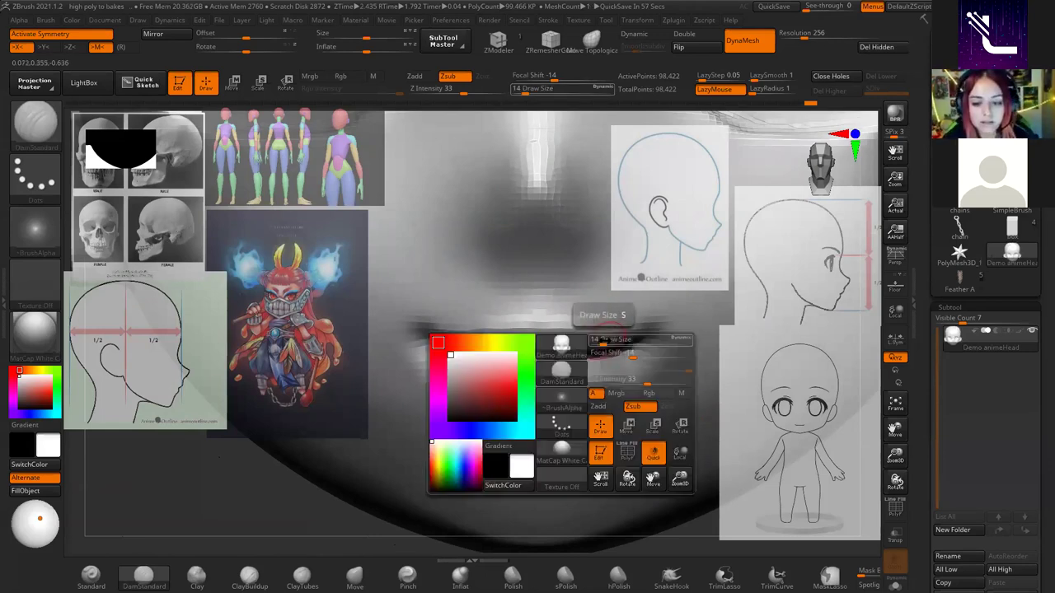
right_click_drag(607, 321, 453, 413)
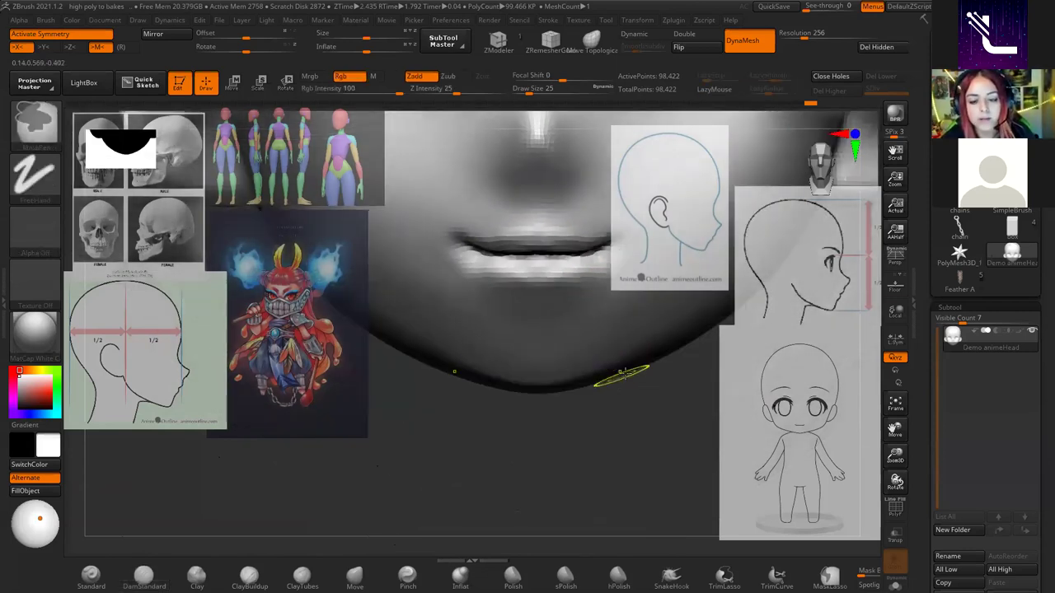
key("shift")
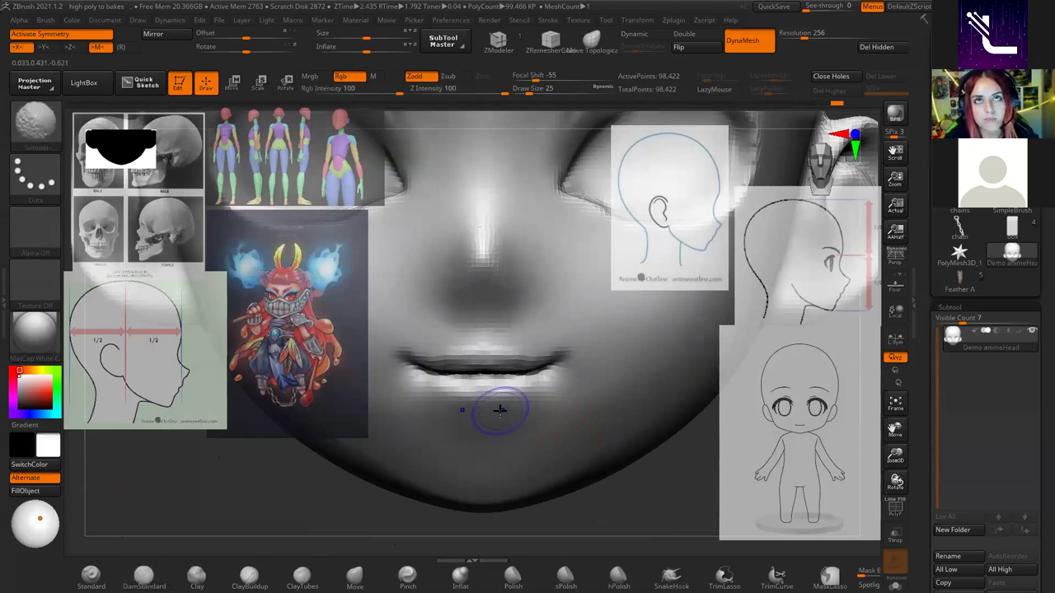
right_click_drag(541, 387, 577, 434)
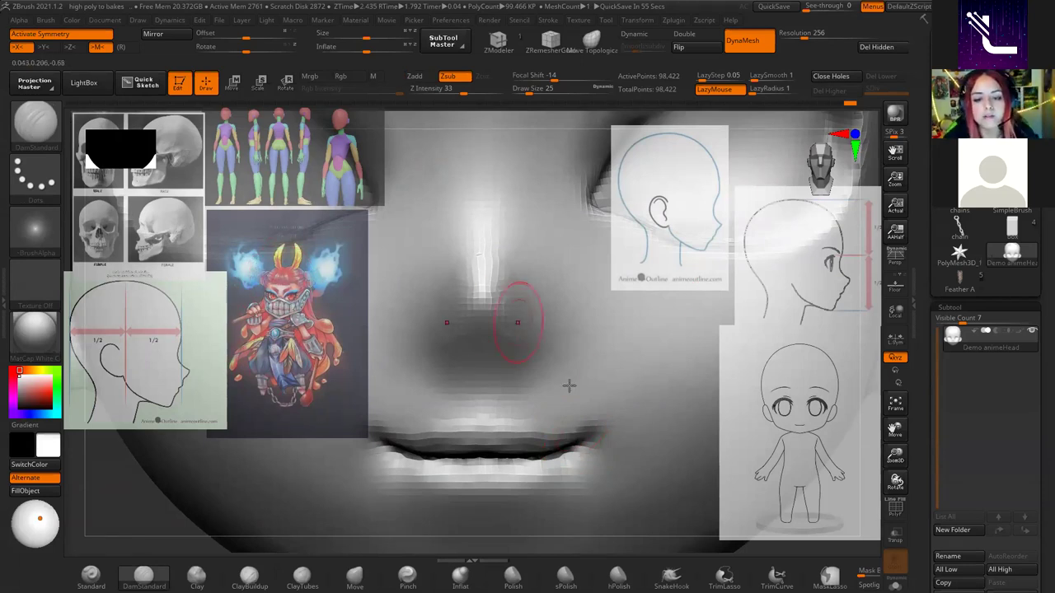
mouse_move(572, 414)
right_mouse_down()
mouse_move(610, 438)
mouse_move(622, 402)
right_mouse_up()
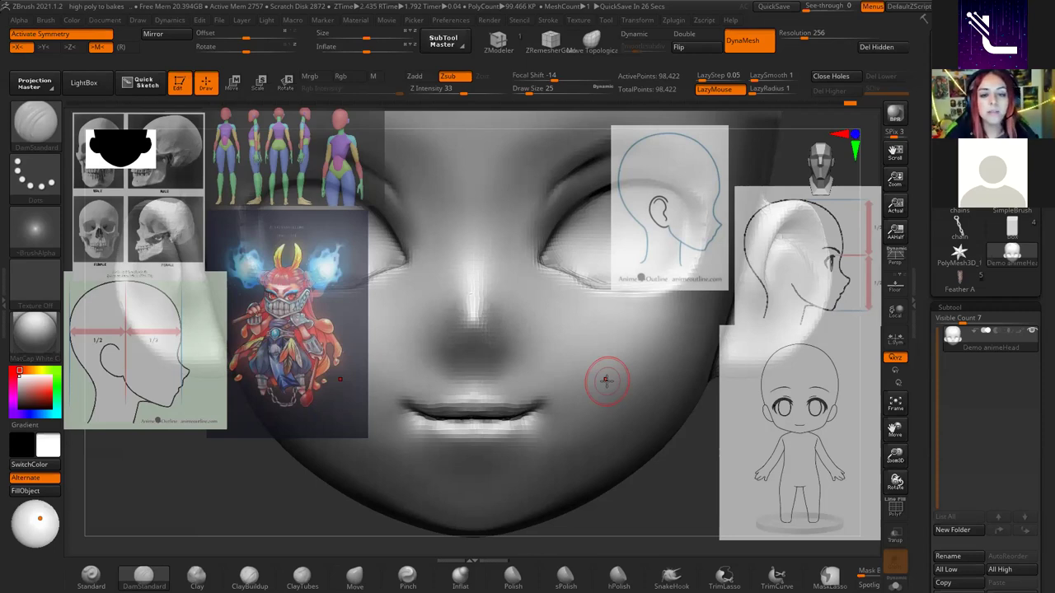
right_click_drag(605, 380, 565, 348, "ctrl")
Undo the inner-corner change and push the eye socket into a new shape with the Move brush.
key("space")
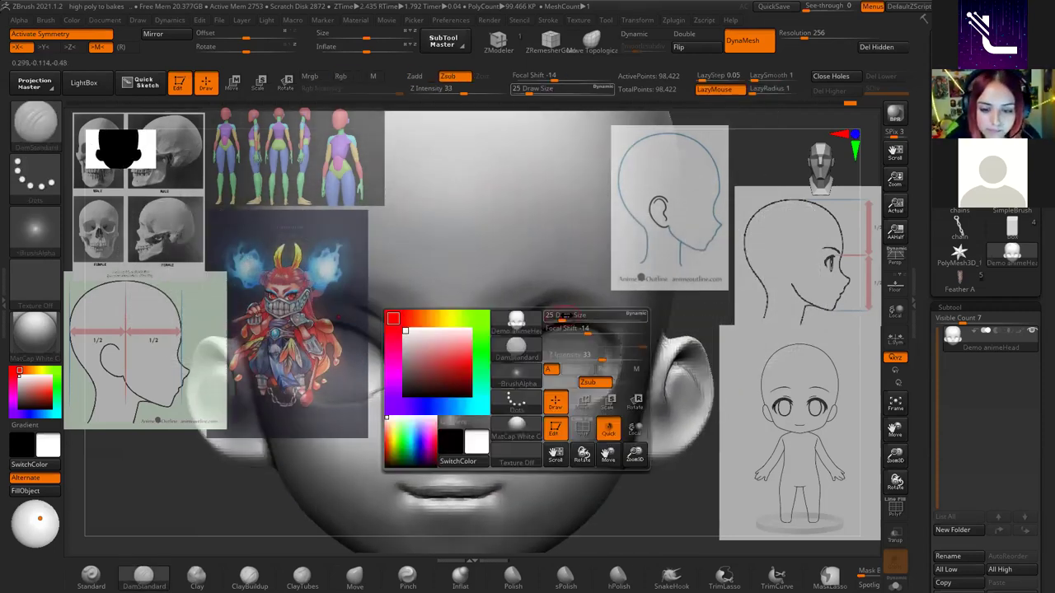
key("ctrl+z")
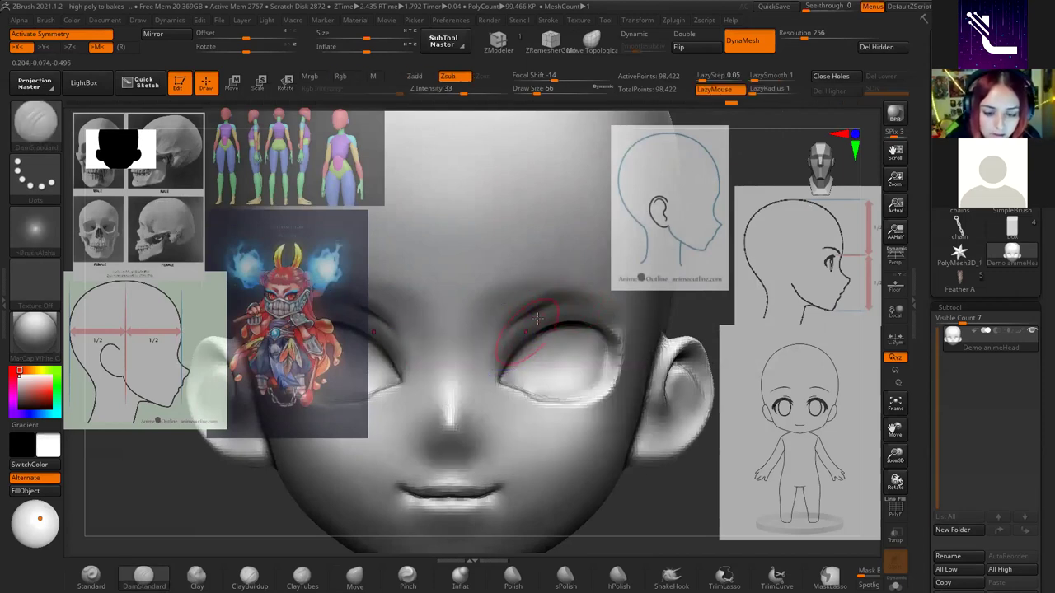
key("b")
key("m")
key("v")
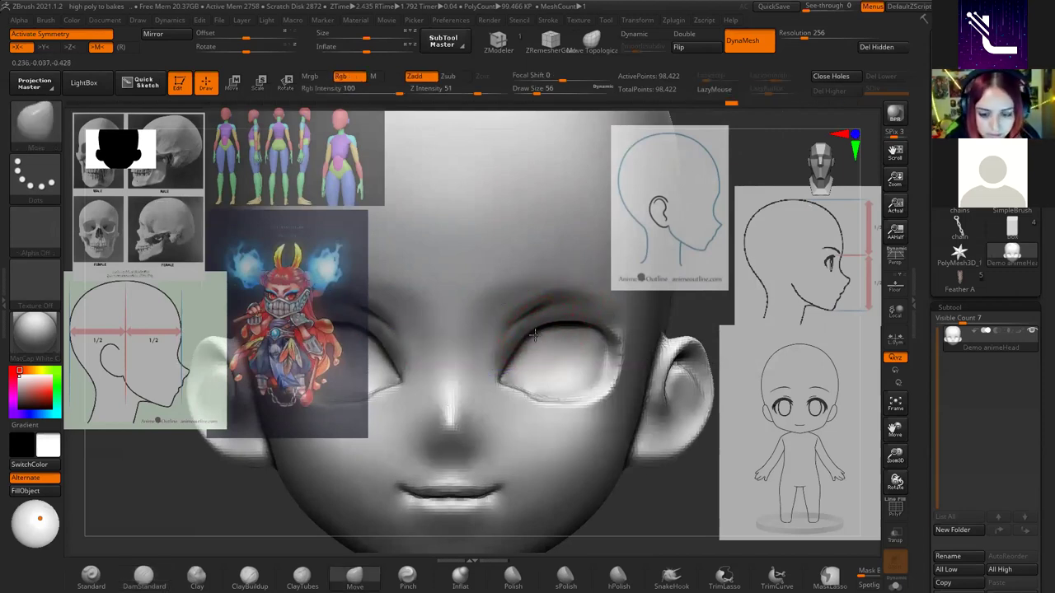
left_click_drag(565, 330, 567, 323)
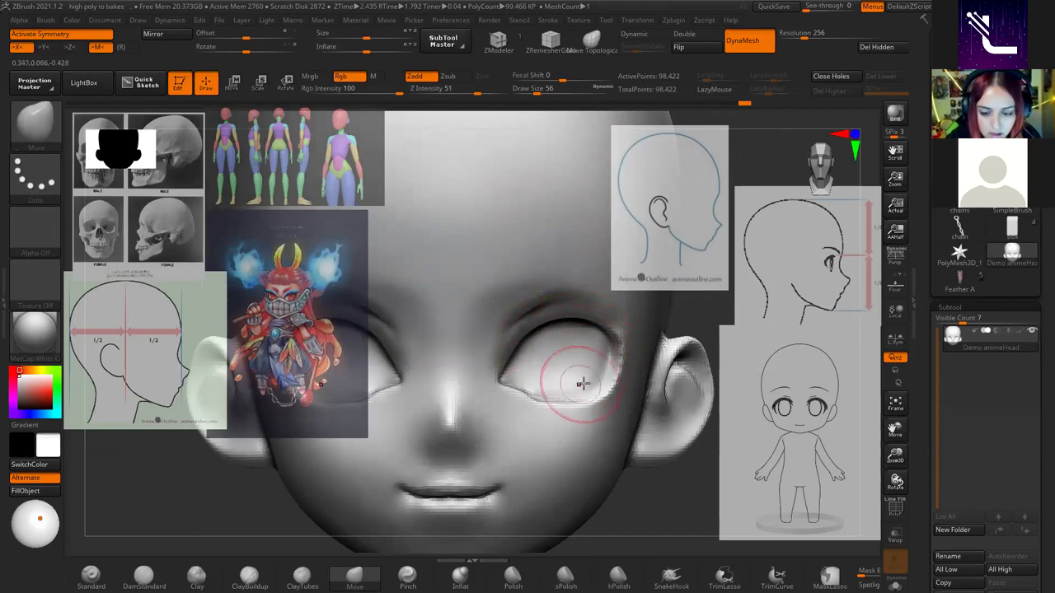
mouse_move(583, 347)
right_mouse_down("ctrl")
mouse_move(614, 385)
mouse_move(599, 369)
right_mouse_up("ctrl")
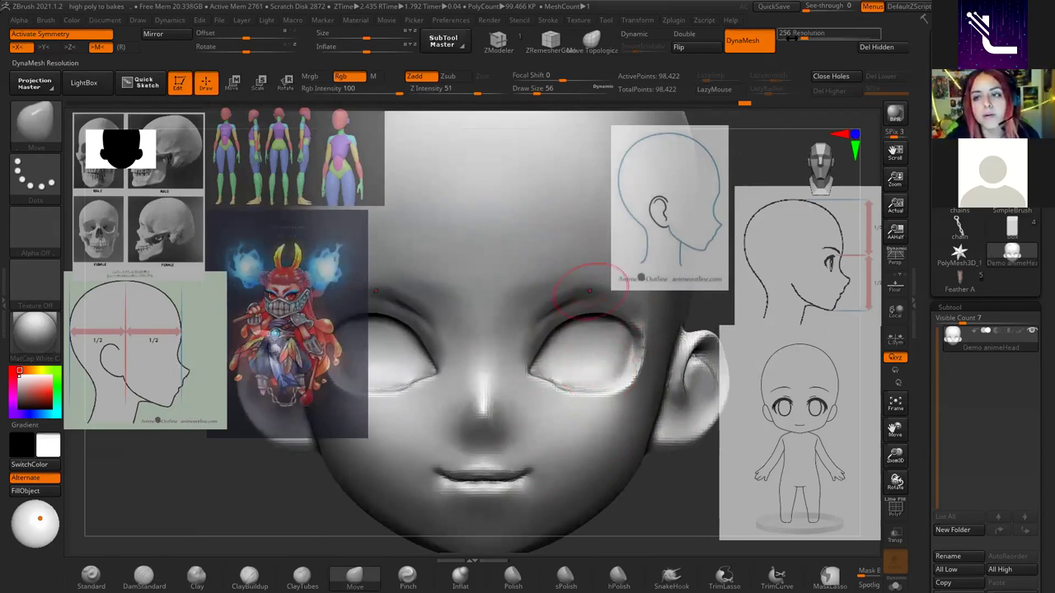
mouse_move(607, 348)
right_mouse_down("ctrl")
mouse_move(580, 430)
mouse_move(603, 382)
mouse_move(578, 375)
mouse_move(550, 404)
mouse_move(572, 351)
mouse_move(800, 271)
right_mouse_up("ctrl")
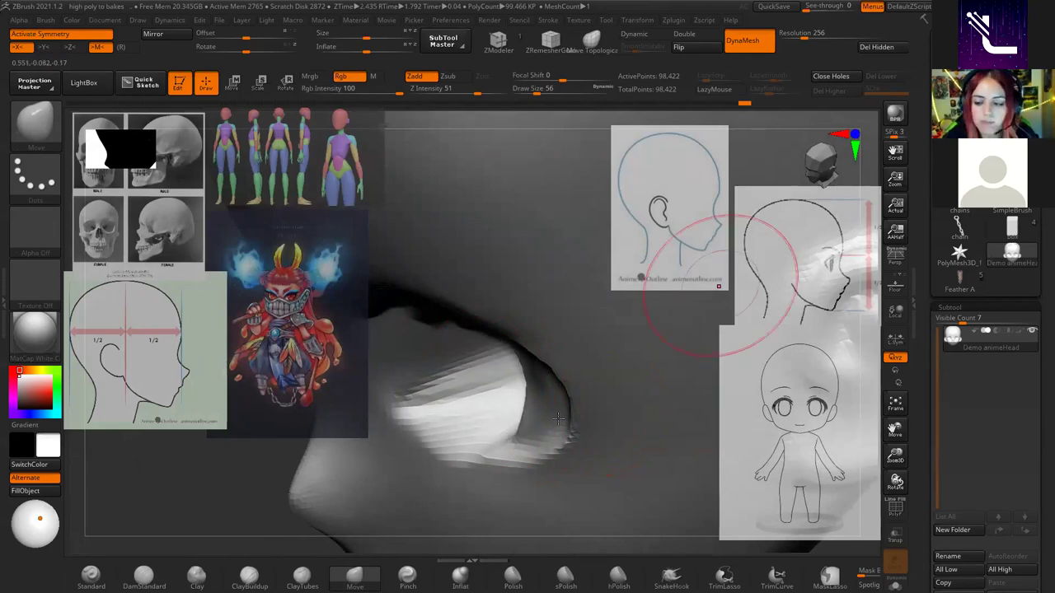
Show the PolyFrame wireframe and smooth the surface around the eye socket.
left_click(895, 508)
mouse_move(849, 461)
right_mouse_down()
mouse_move(677, 353)
mouse_move(617, 386)
right_mouse_up()
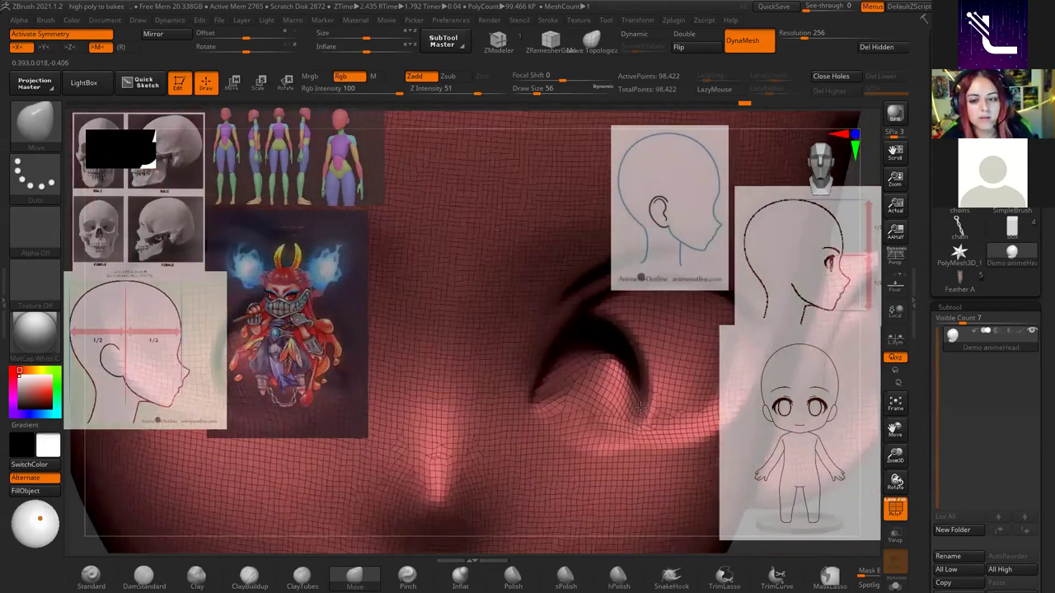
right_click_drag(616, 386, 593, 313)
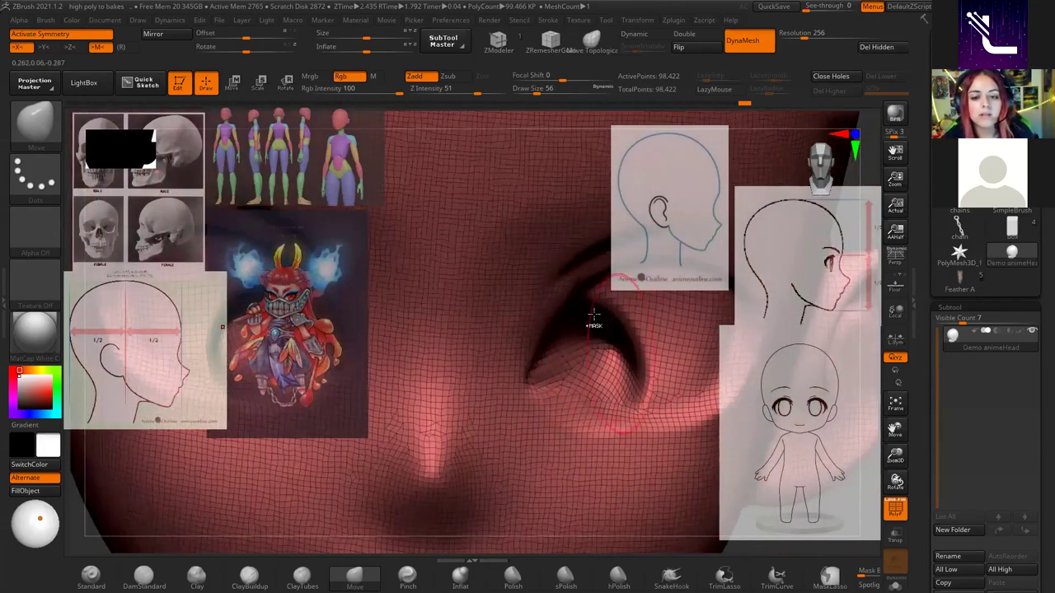
right_click_drag(564, 382, 722, 211, "shift")
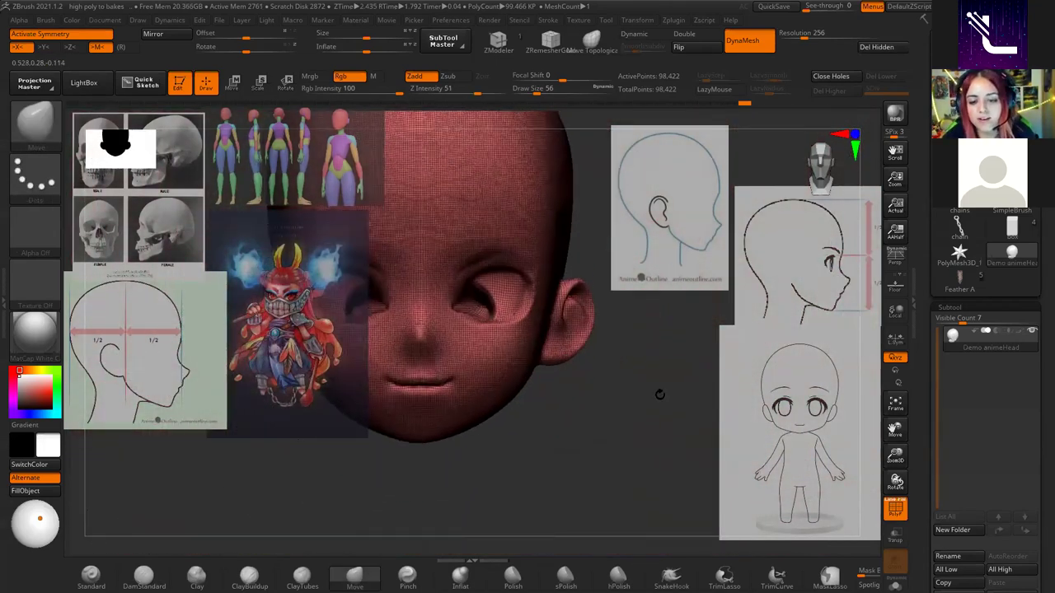
left_click_drag(637, 434, 614, 467, "ctrl")
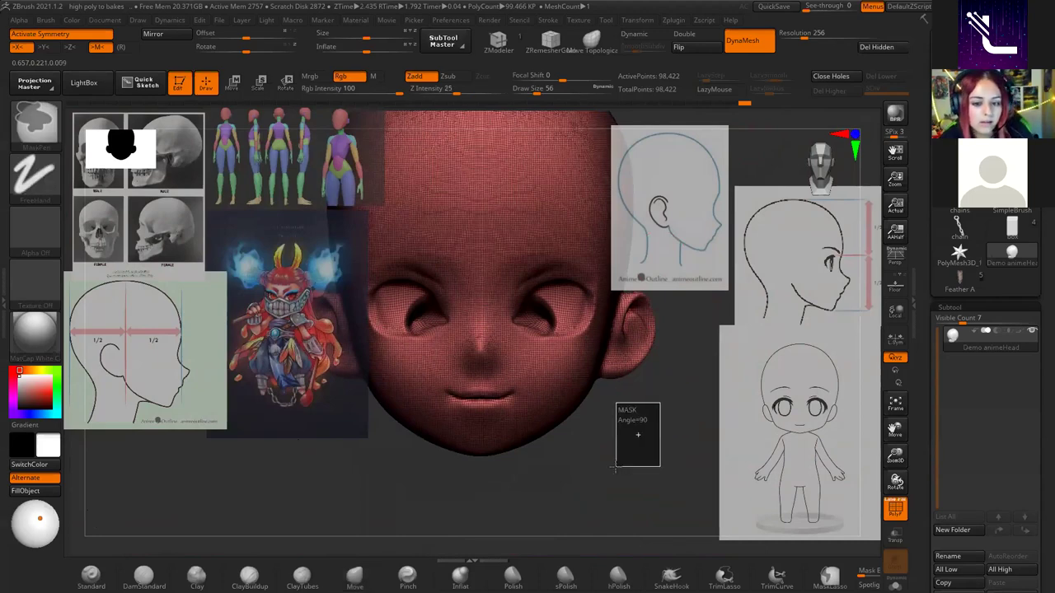
mouse_move(618, 447)
right_mouse_down("alt")
mouse_move(638, 389)
mouse_move(599, 313)
mouse_move(603, 350)
right_mouse_up("alt")
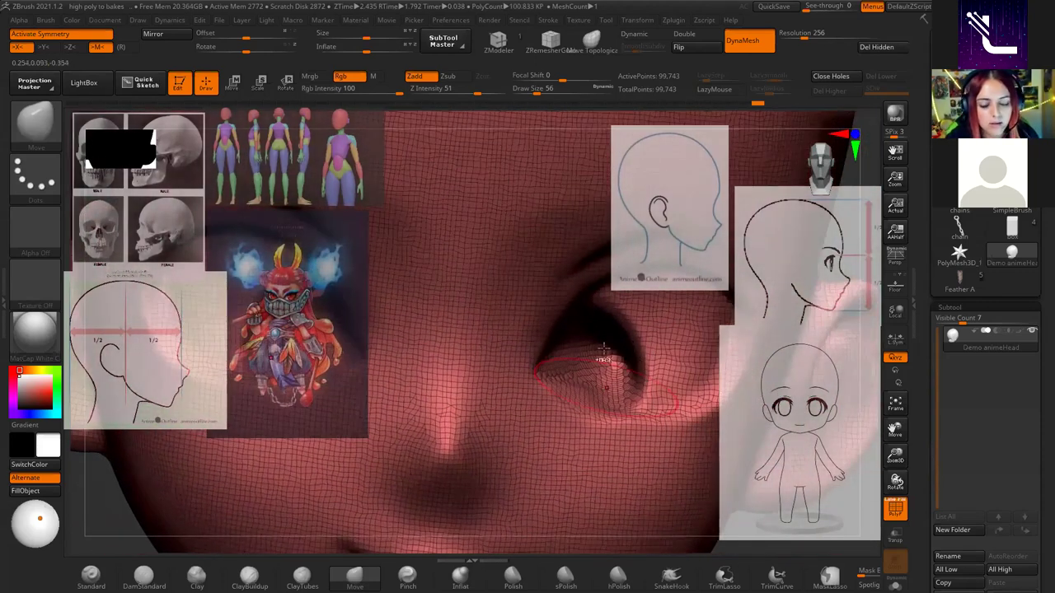
left_click_drag(603, 349, 629, 356, "shift")
mouse_move(628, 356)
right_mouse_down()
mouse_move(599, 280)
mouse_move(594, 305)
right_mouse_up()
With a size-101 brush, reshape the upper eyelid, smooth around it, and hide PolyFrame.
key("space")
mouse_move(558, 314)
left_mouse_down()
mouse_move(577, 314)
mouse_move(606, 362)
mouse_move(598, 409)
left_mouse_up()
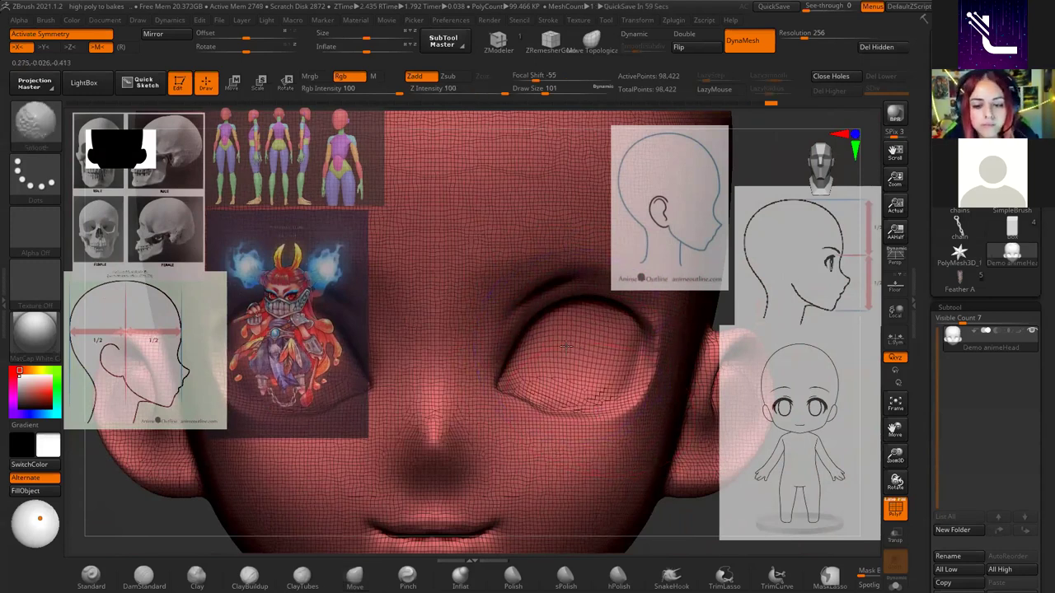
left_click_drag(589, 307, 576, 338)
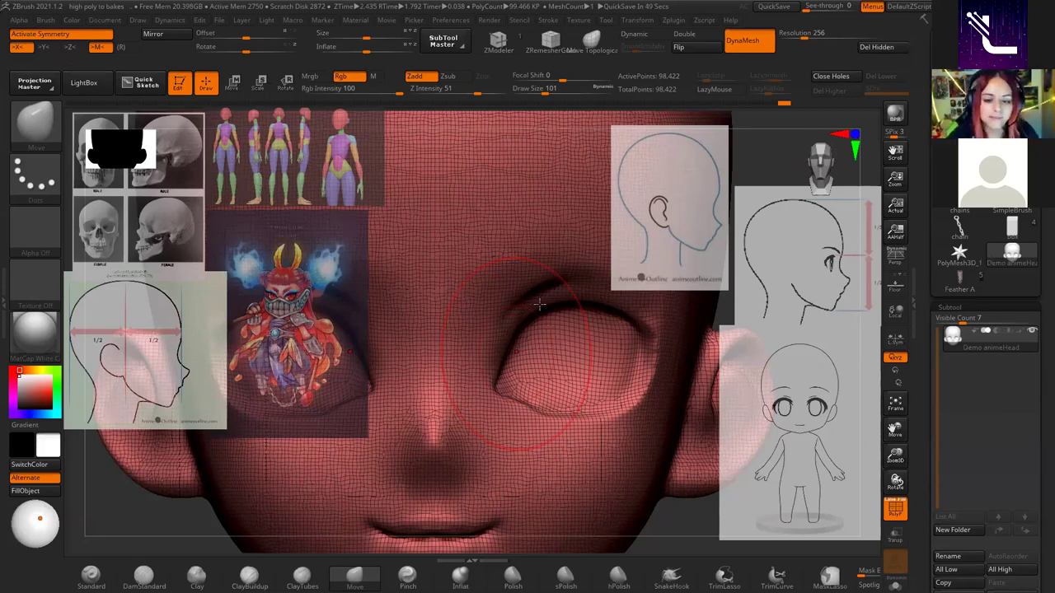
key("ctrl")
mouse_move(527, 320)
right_mouse_down()
mouse_move(555, 338)
mouse_move(447, 236)
right_mouse_up()
key("shift")
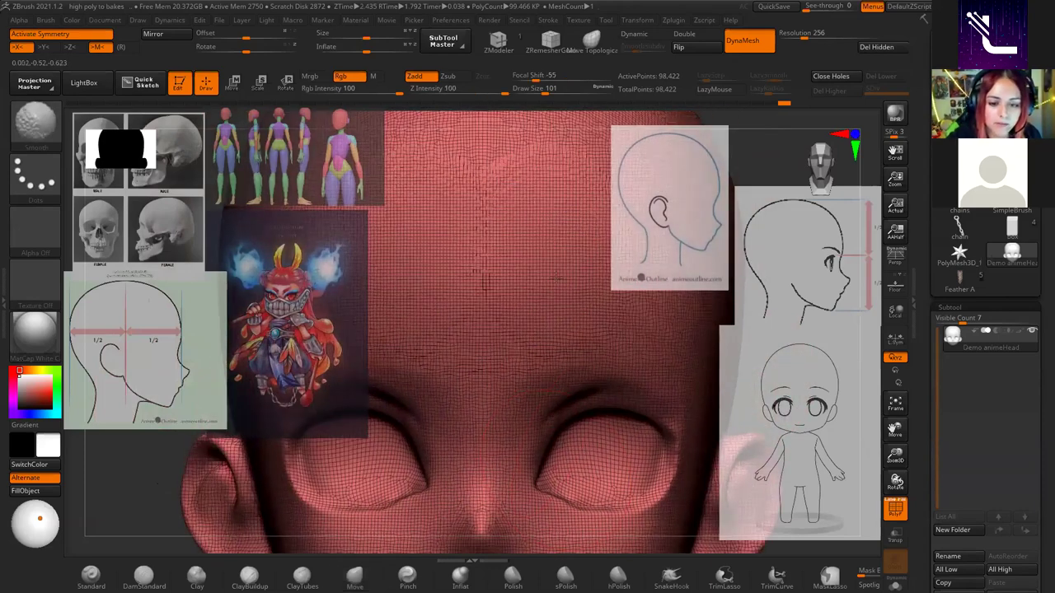
right_click_drag(428, 165, 549, 288, "alt")
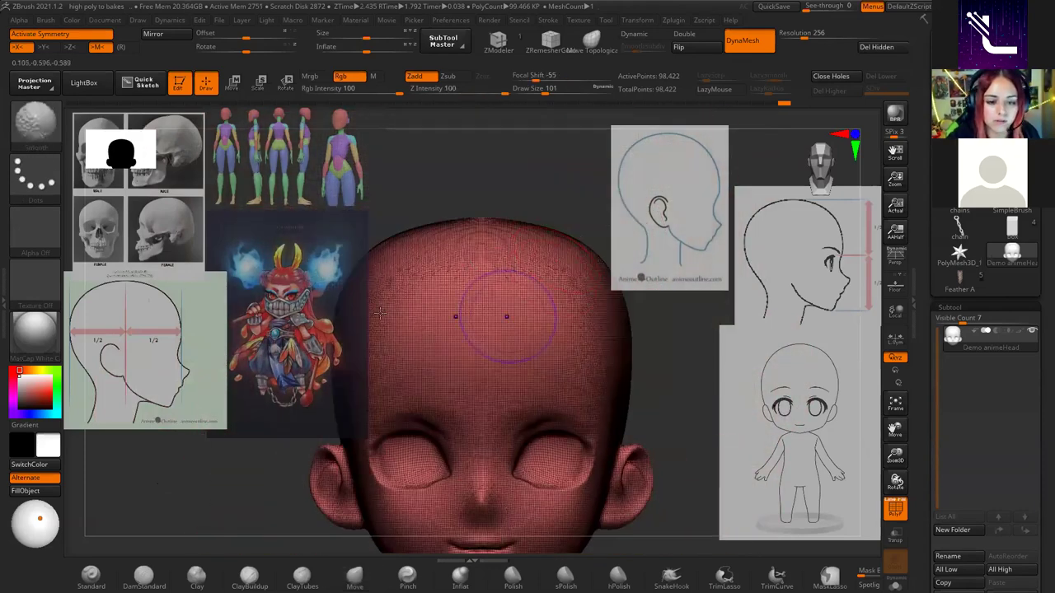
mouse_move(599, 250)
right_mouse_down()
mouse_move(567, 352)
mouse_move(655, 356)
right_mouse_up()
key("shift+f")
Set the brush to 154, turn to a side view, and lower the skull reference image onto the sketch.
key("space")
left_click_drag(643, 358, 659, 358)
right_click_drag(659, 357, 606, 364)
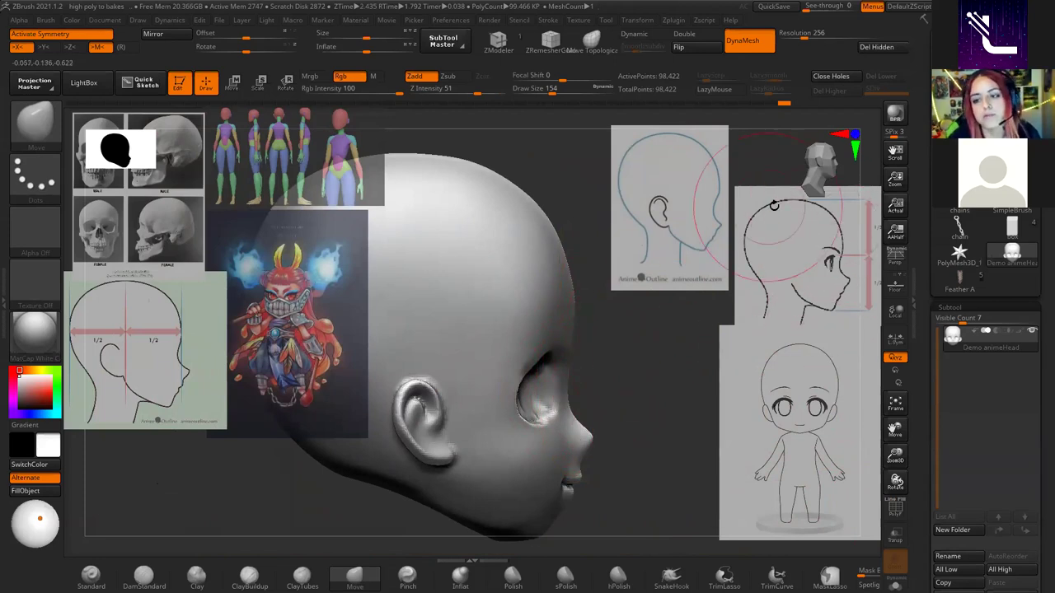
left_click_drag(211, 283, 161, 232)
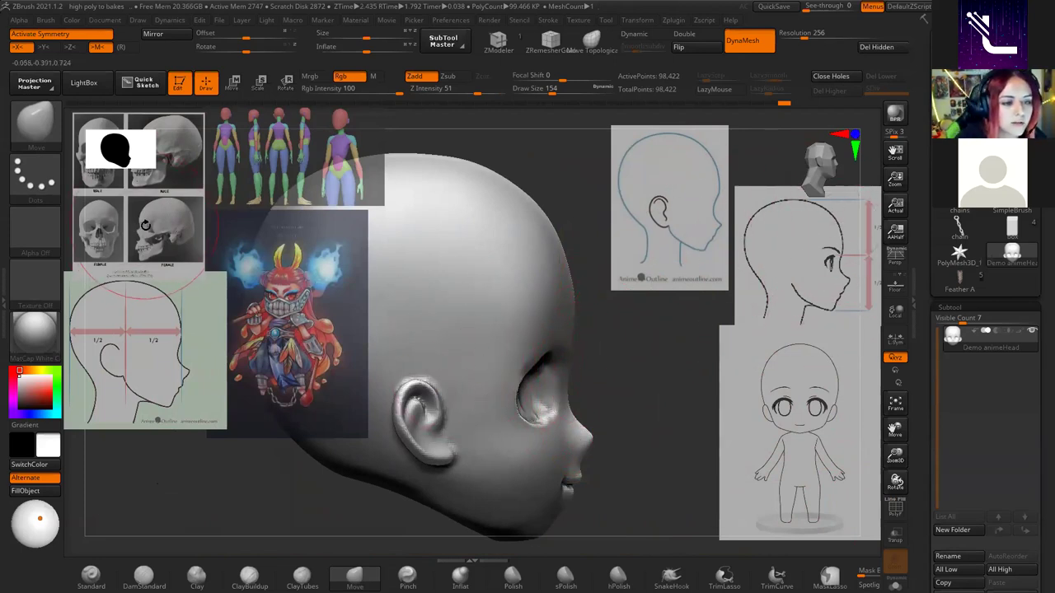
left_click_drag(161, 232, 154, 264)
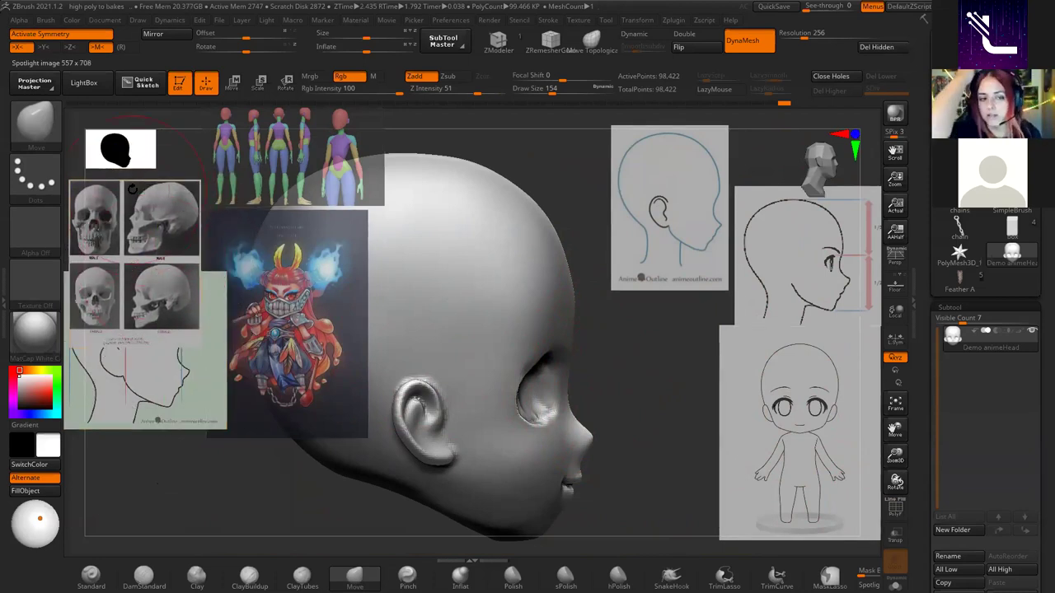
left_click(133, 290)
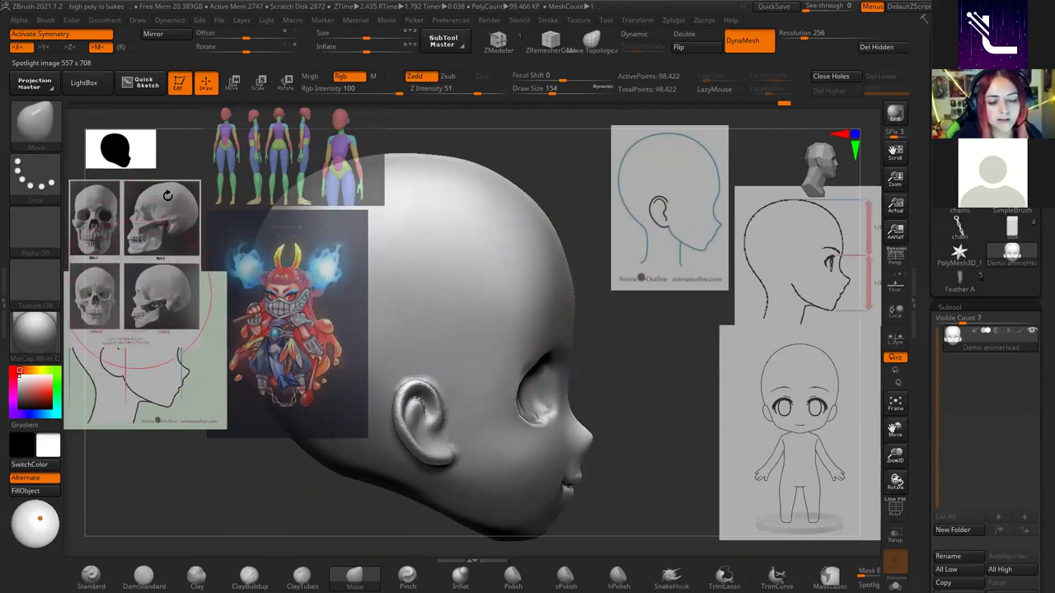
mouse_move(588, 349)
left_mouse_down()
mouse_move(604, 374)
mouse_move(614, 367)
mouse_move(600, 400)
left_mouse_up()
Switch to the DamStandard brush, then carve and smooth the jaw crease below the ear.
key("space")
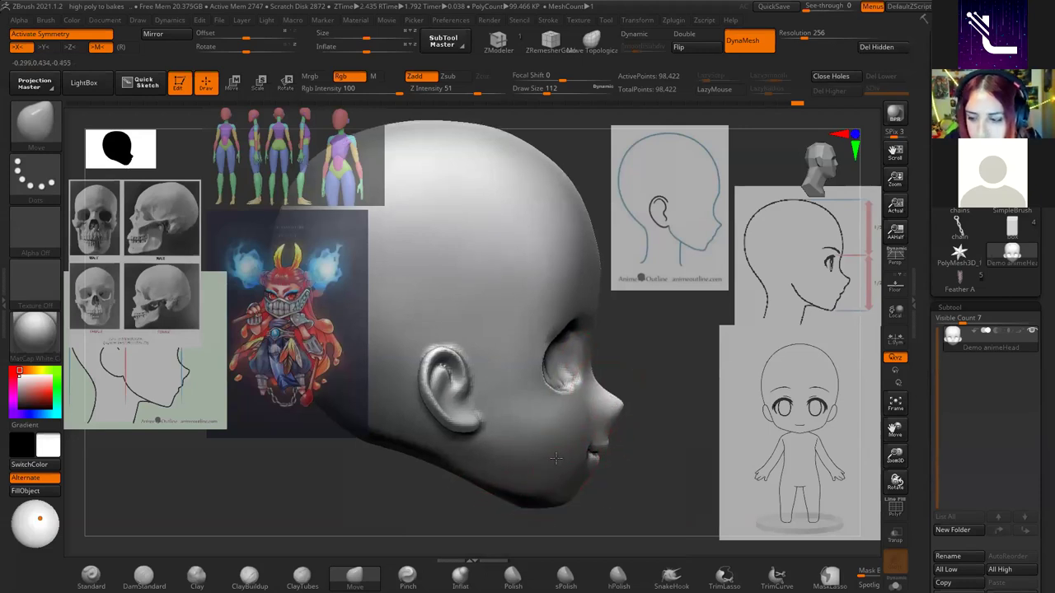
left_click_drag(589, 459, 575, 432)
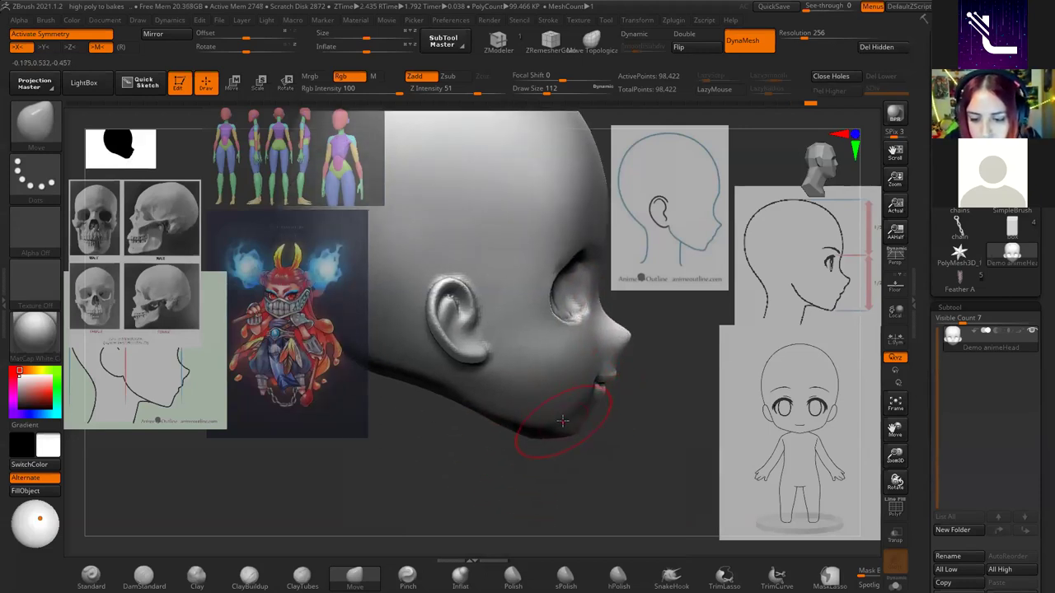
key("shift")
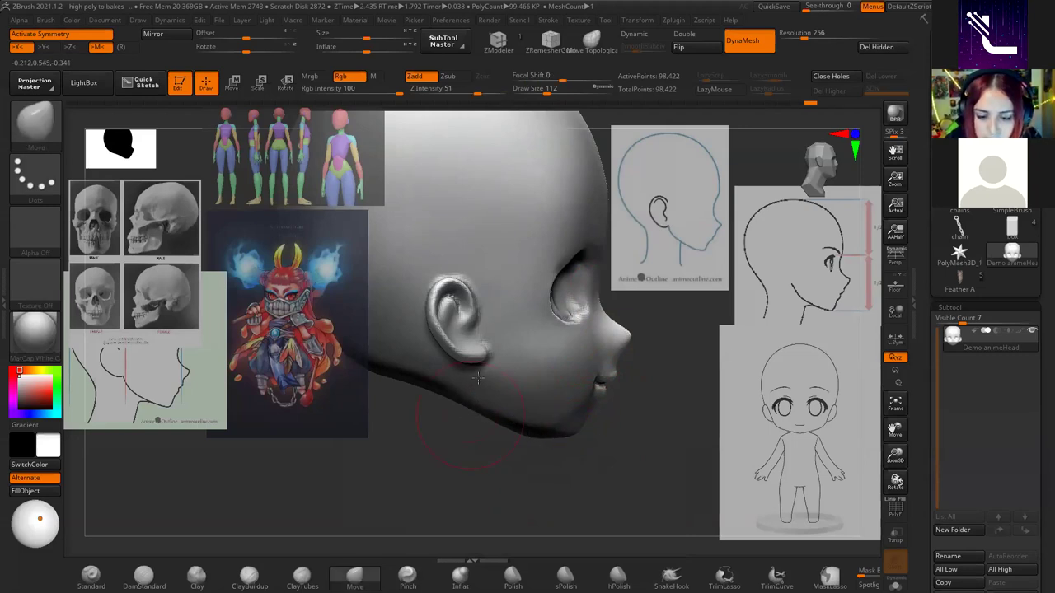
key("b")
key("d")
key("s")
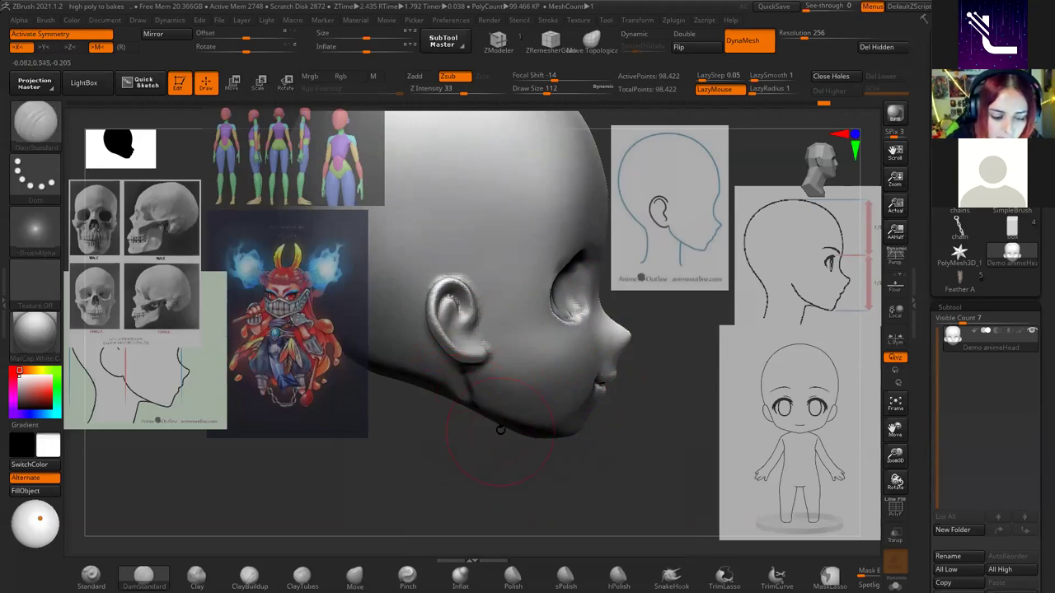
key("shift")
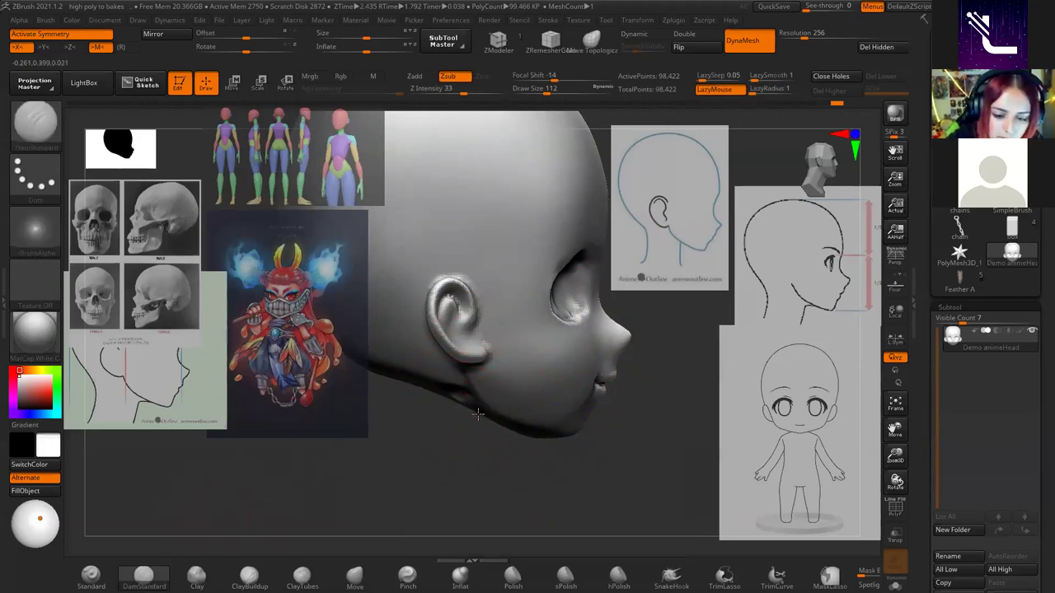
key("shift")
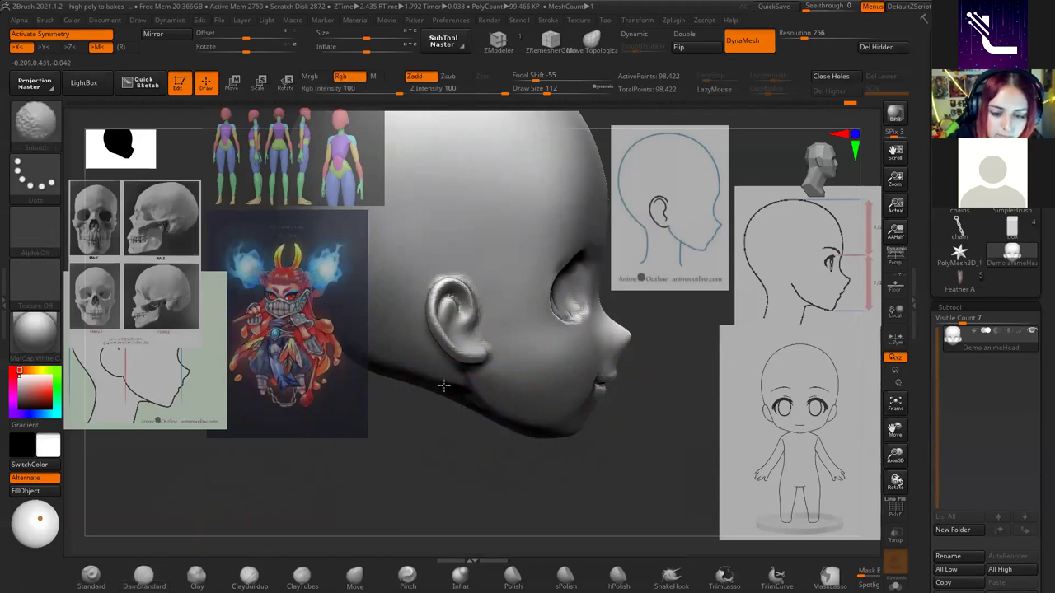
Undo the stray crease below the ear, smooth the cheek, and shrink the brush to 62.
left_click_drag(444, 395, 570, 419)
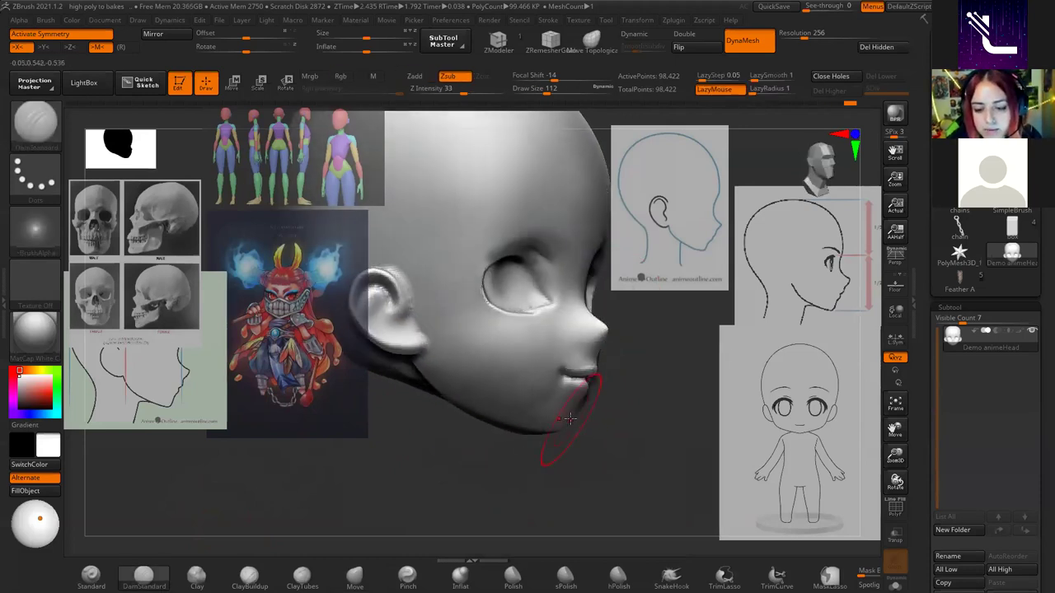
mouse_move(471, 378)
left_mouse_down()
mouse_move(439, 341)
mouse_move(471, 371)
left_mouse_up()
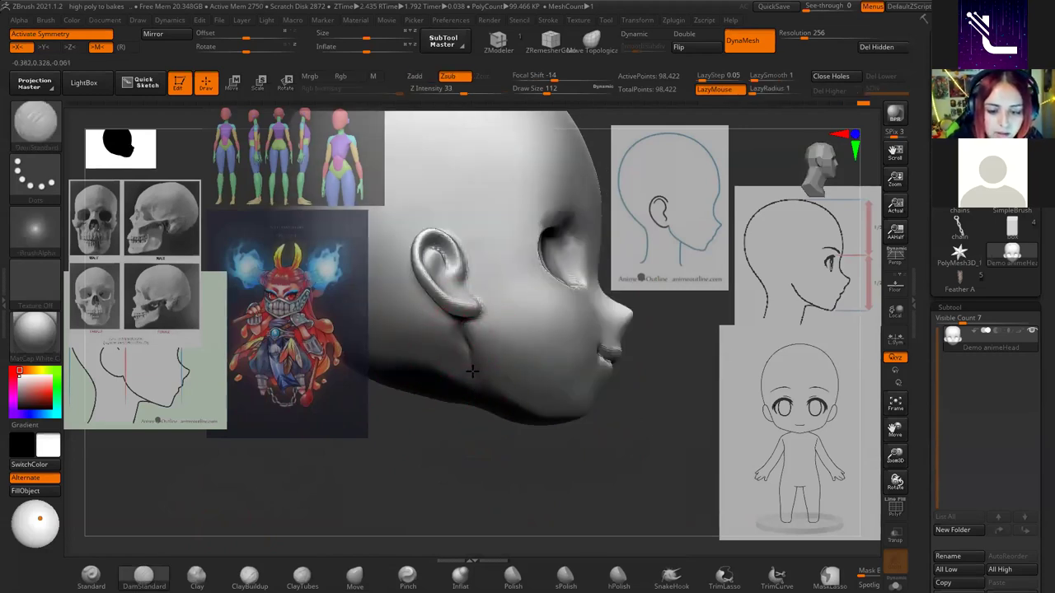
key("shift")
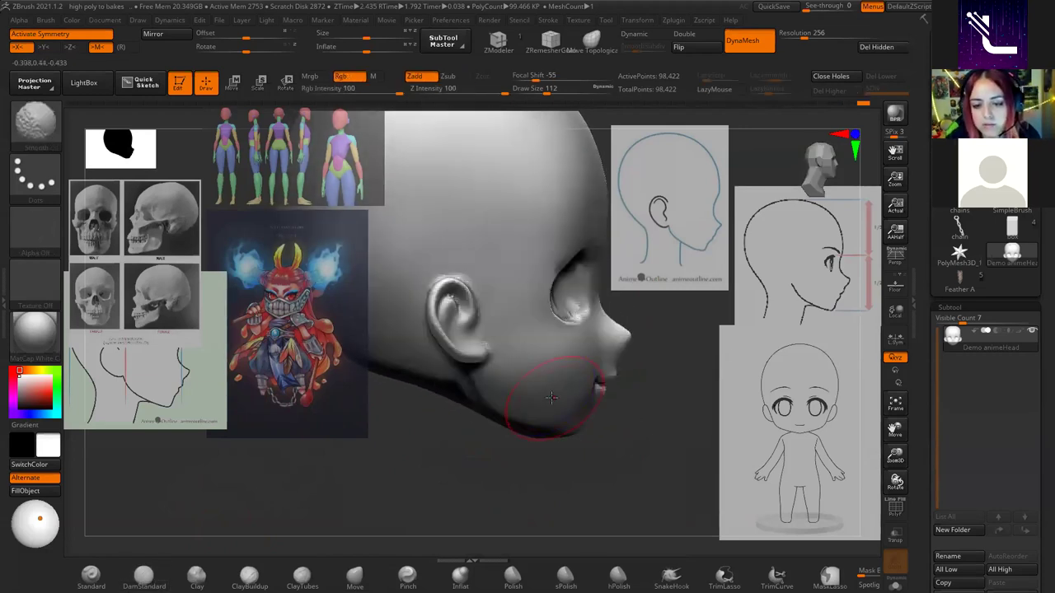
left_click_drag(602, 417, 584, 419)
key("ctrl+z")
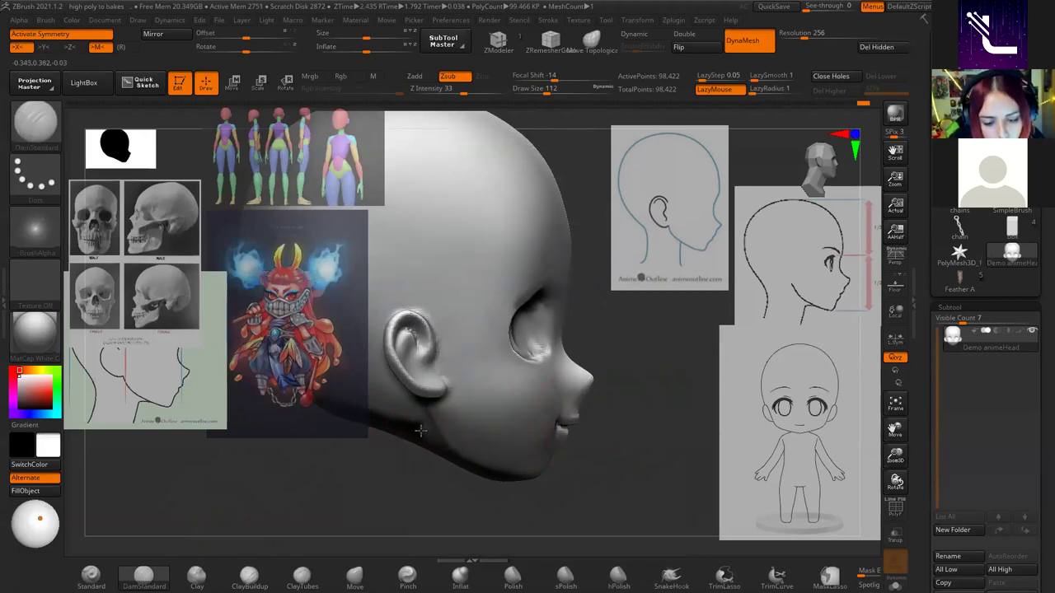
key("shift")
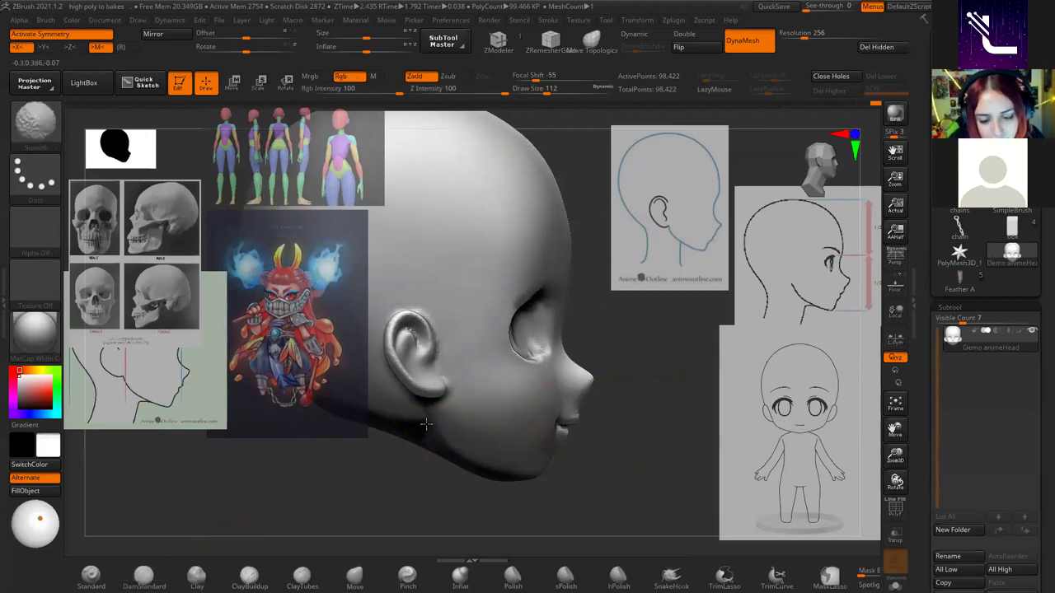
left_click_drag(640, 377, 609, 383)
key("space")
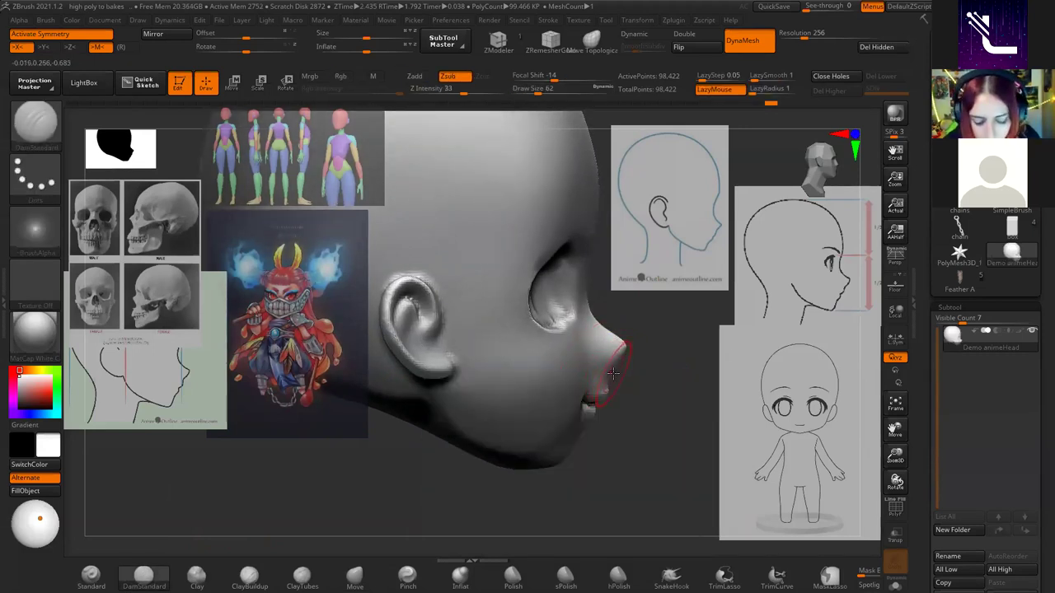
Switch to the Move brush at size 65, push the chin and jaw underside rounder, and smooth.
key("b")
key("m")
key("v")
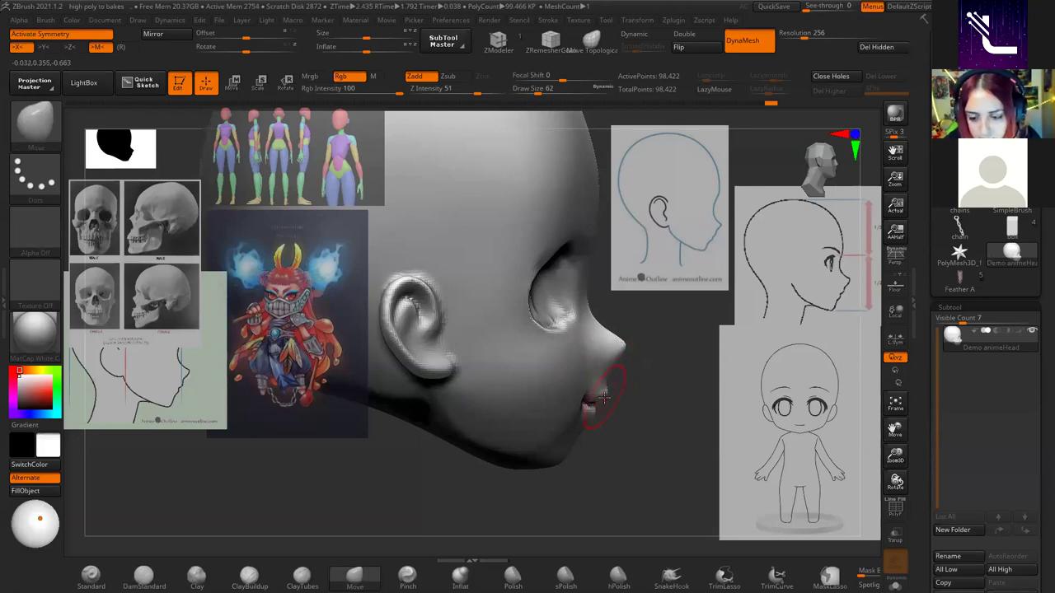
mouse_move(588, 421)
right_mouse_down()
mouse_move(577, 365)
mouse_move(595, 369)
right_mouse_up()
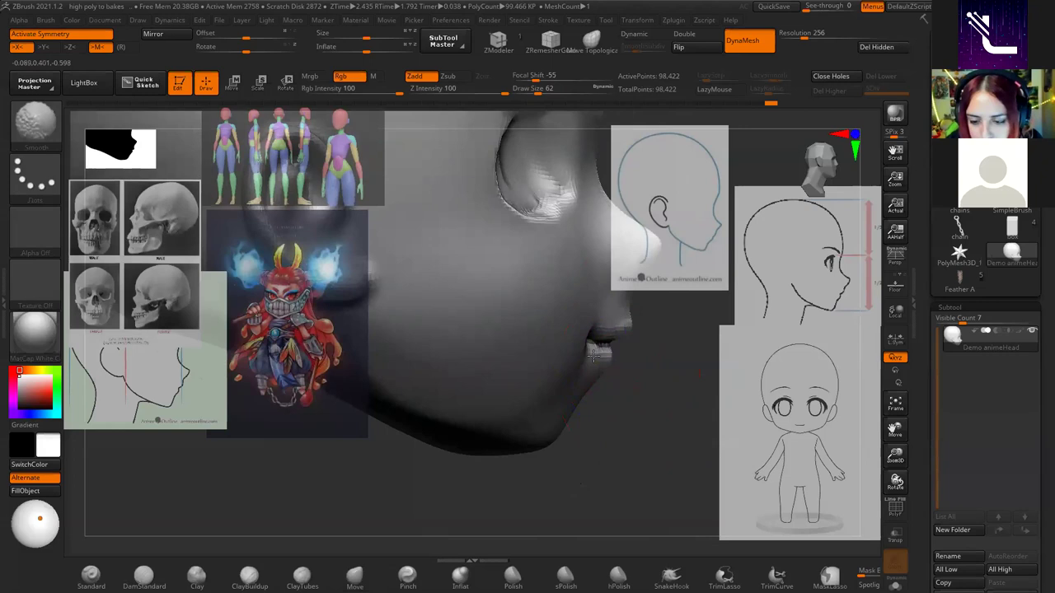
right_click(602, 363)
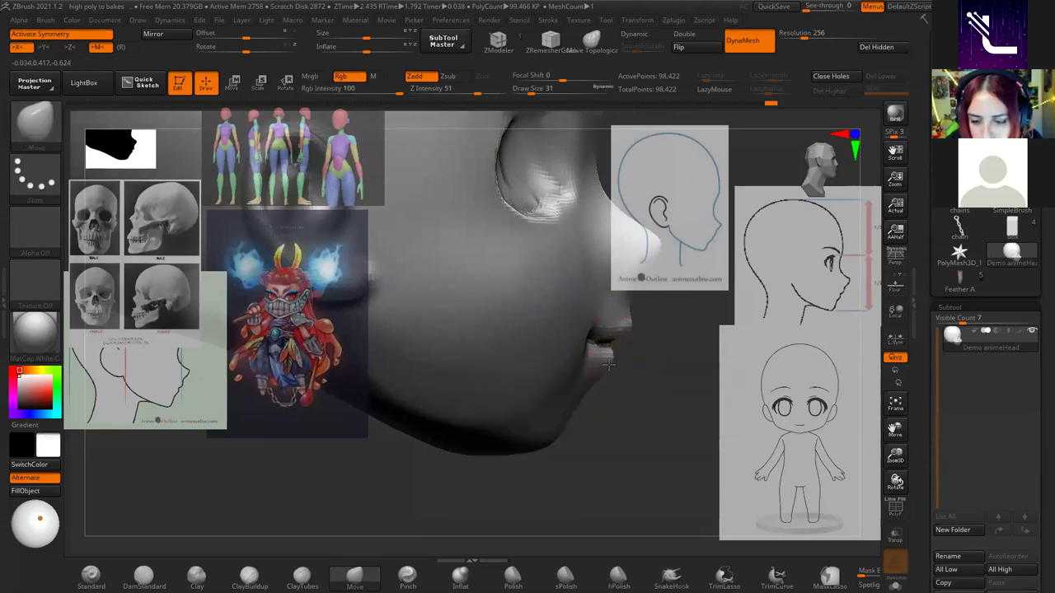
key("space")
left_click_drag(651, 374, 679, 375)
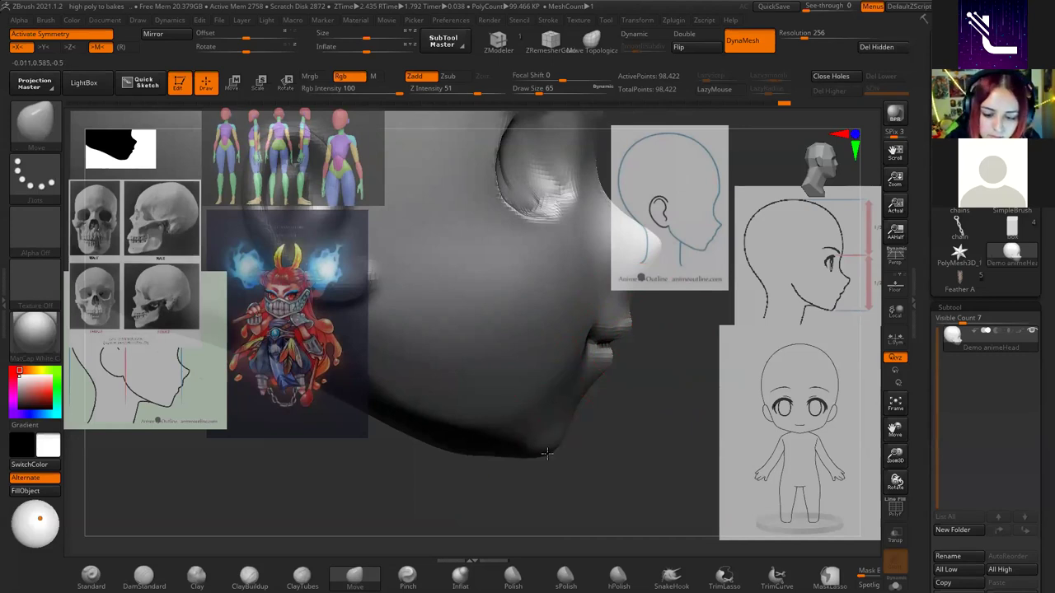
key("shift")
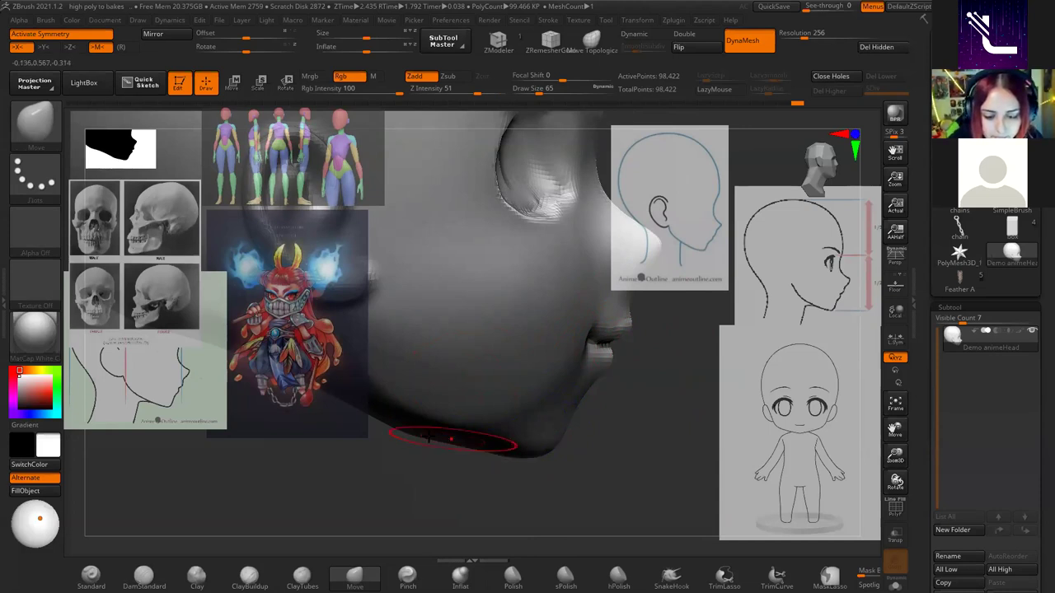
key("shift")
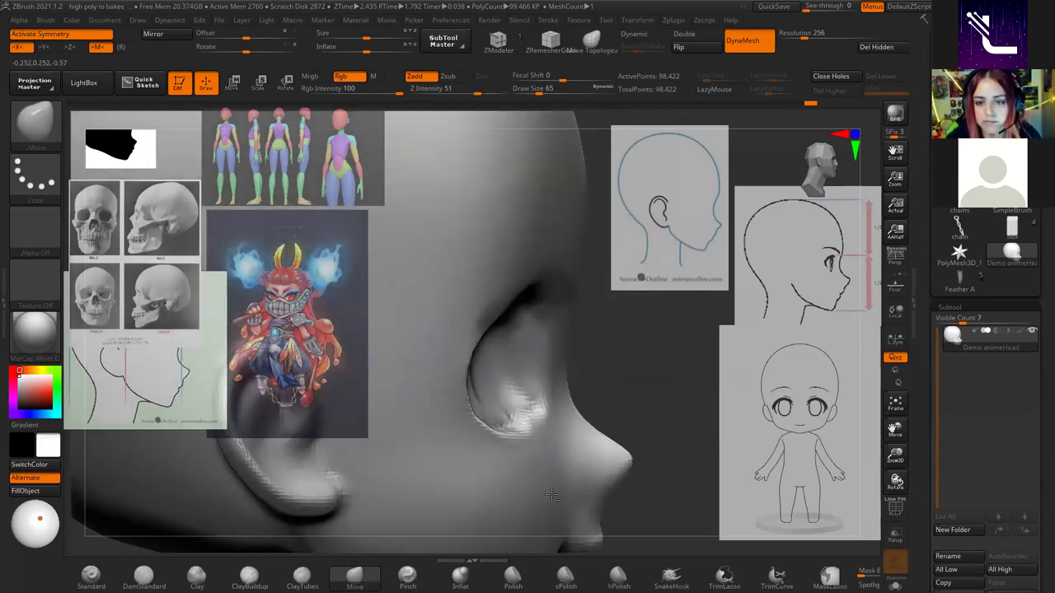
Pull the ear's back rim and contour with the Move brush, smoothing it into the head.
right_click_drag(516, 375, 491, 355, "shift")
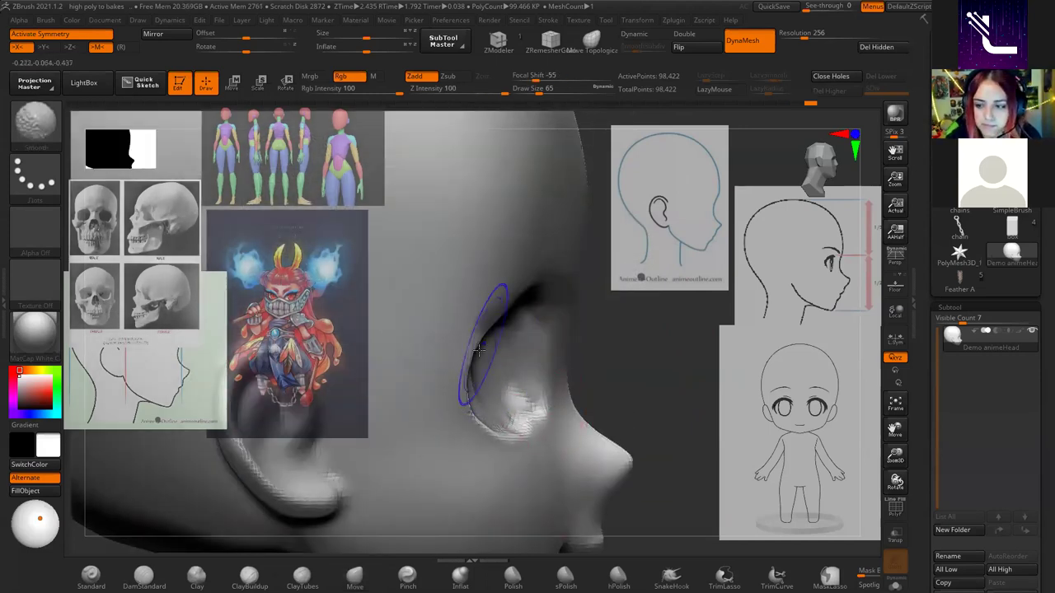
key("space")
left_click_drag(494, 329, 478, 421)
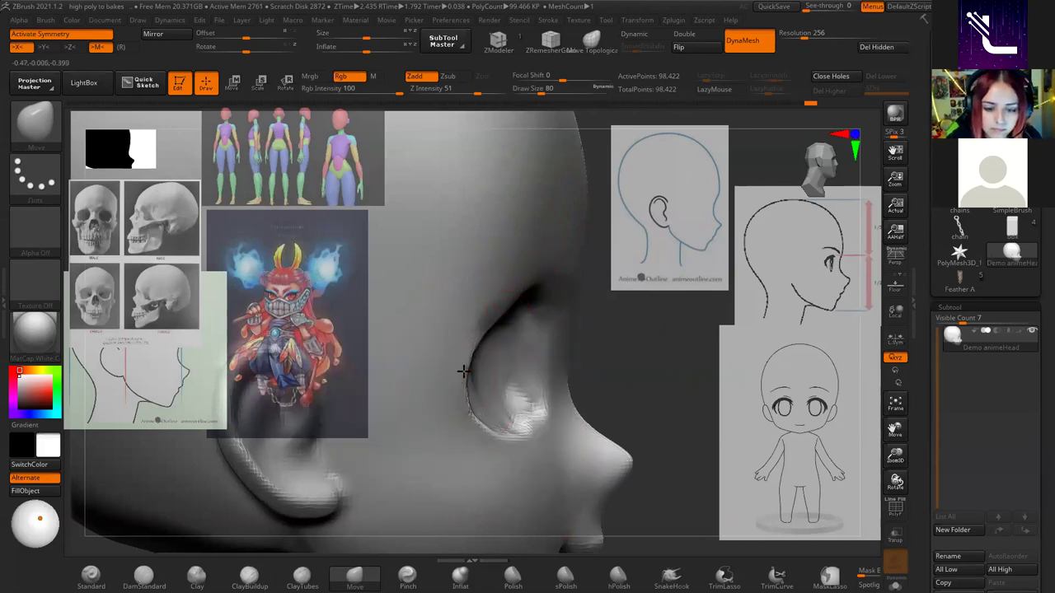
key("shift")
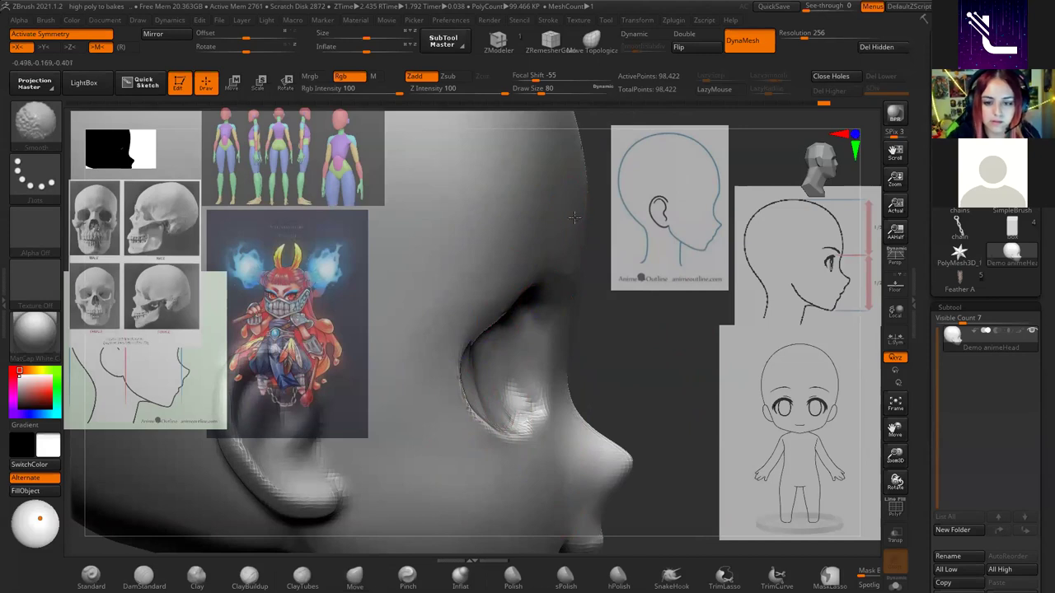
key("space")
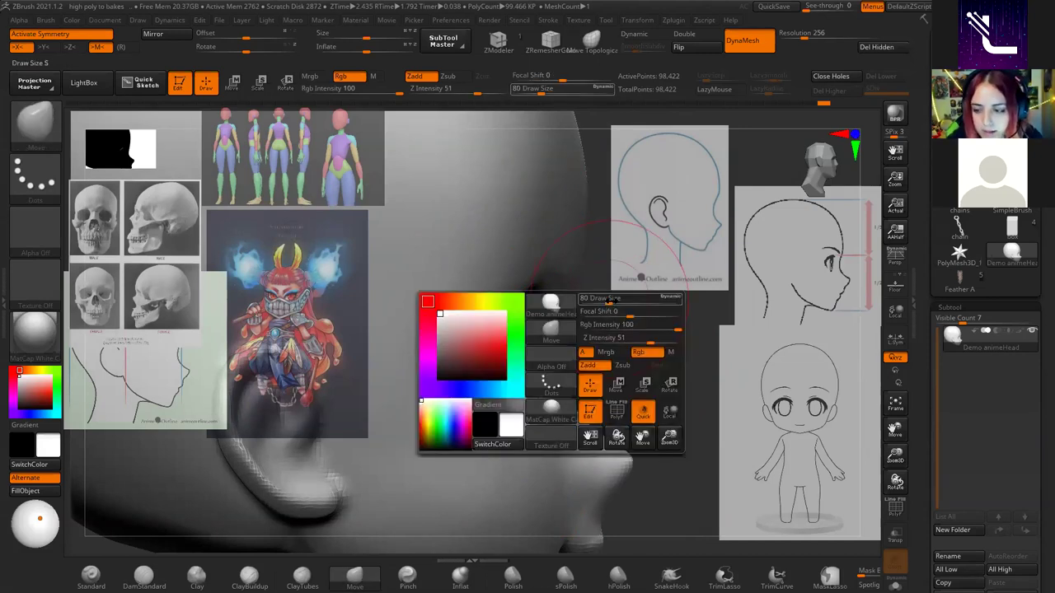
left_click_drag(565, 346, 554, 347)
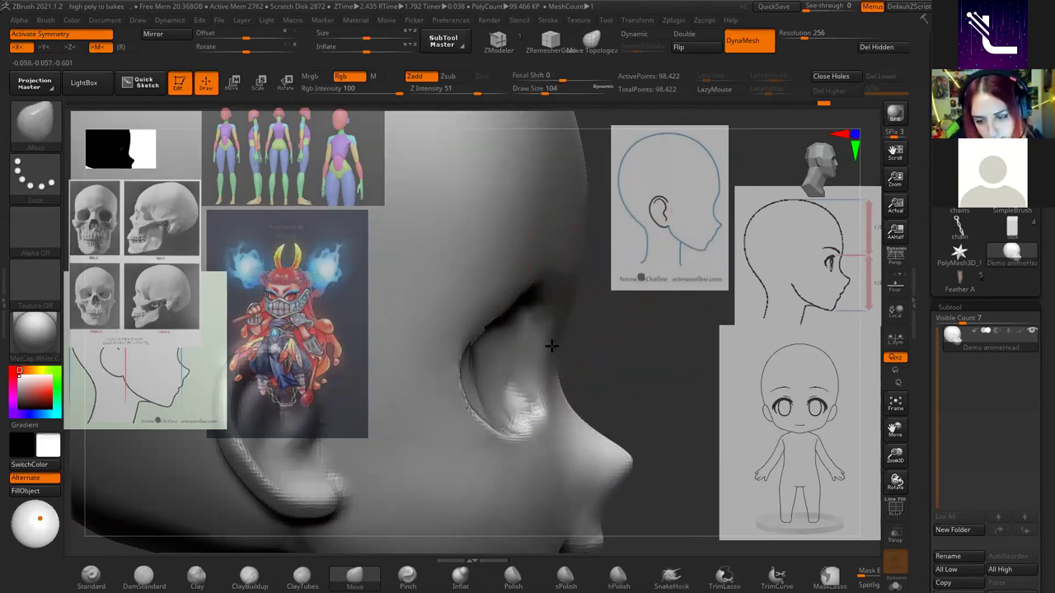
mouse_move(584, 281)
right_mouse_down("alt")
mouse_move(553, 305)
mouse_move(585, 261)
right_mouse_up("alt")
key("shift")
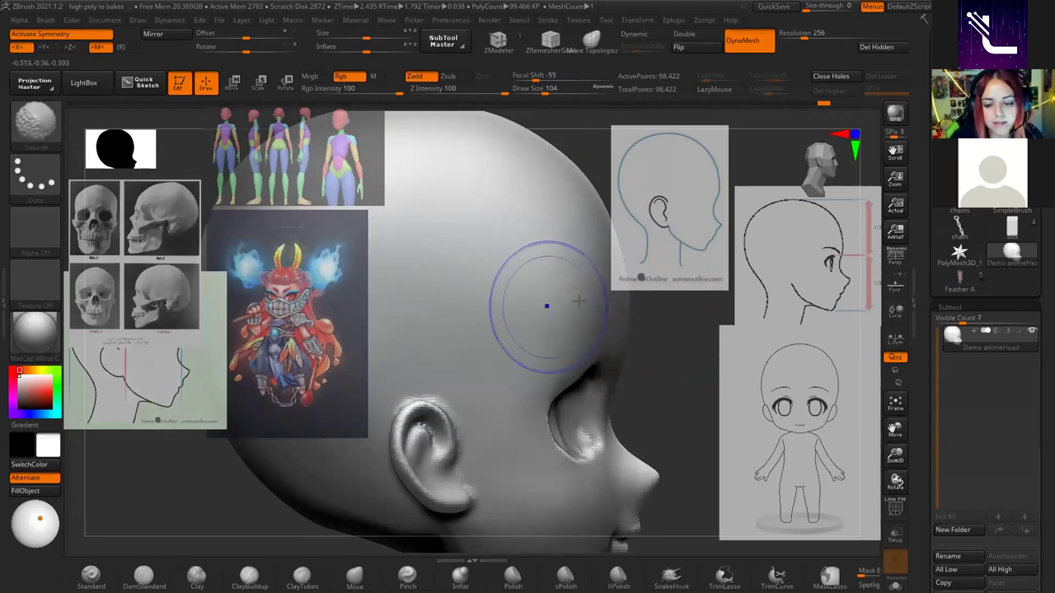
At brush size 46, smooth the upper lip and cheek, then turn the head toward the back.
mouse_move(631, 264)
right_mouse_down()
mouse_move(639, 371)
mouse_move(678, 442)
mouse_move(576, 354)
mouse_move(643, 337)
mouse_move(639, 360)
right_mouse_up()
key("space")
left_click_drag(638, 360, 616, 361)
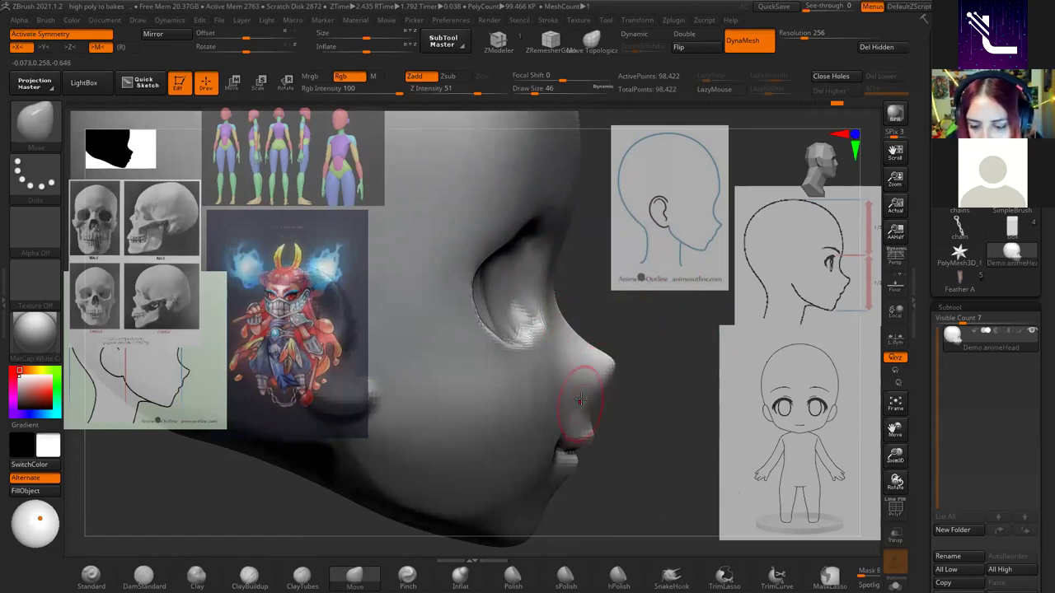
key("shift")
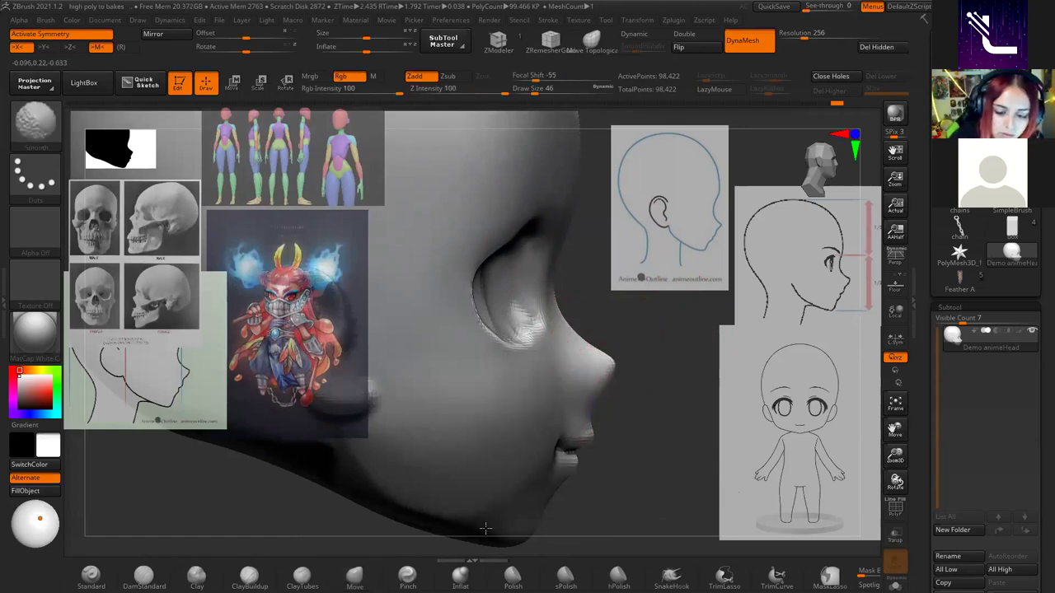
mouse_move(577, 423)
left_mouse_down()
mouse_move(522, 334)
mouse_move(593, 330)
mouse_move(567, 356)
left_mouse_up()
key("space")
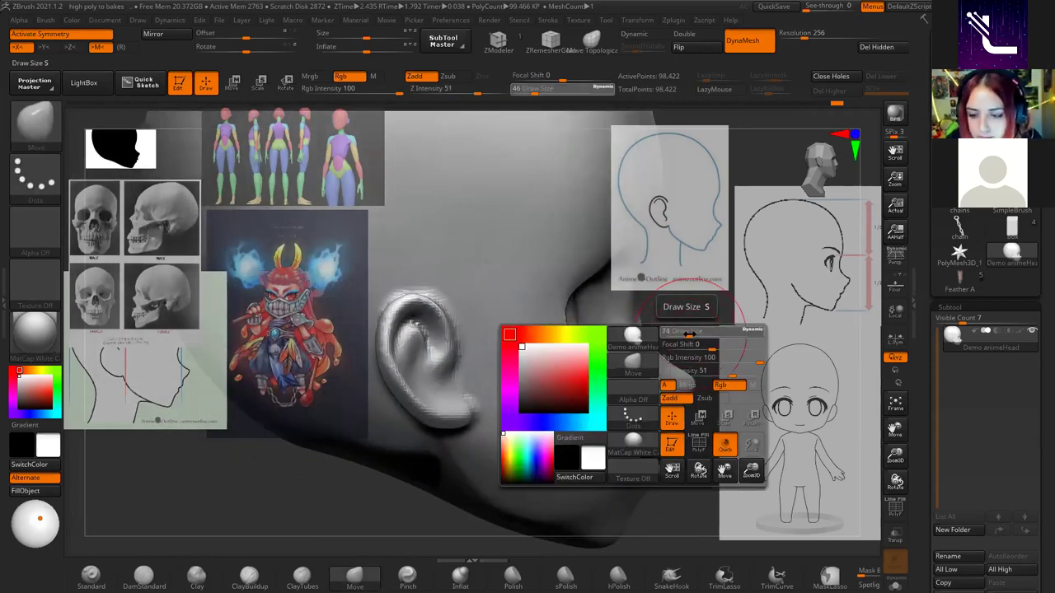
mouse_move(565, 311)
left_mouse_down()
mouse_move(553, 294)
mouse_move(577, 288)
left_mouse_up()
key("space")
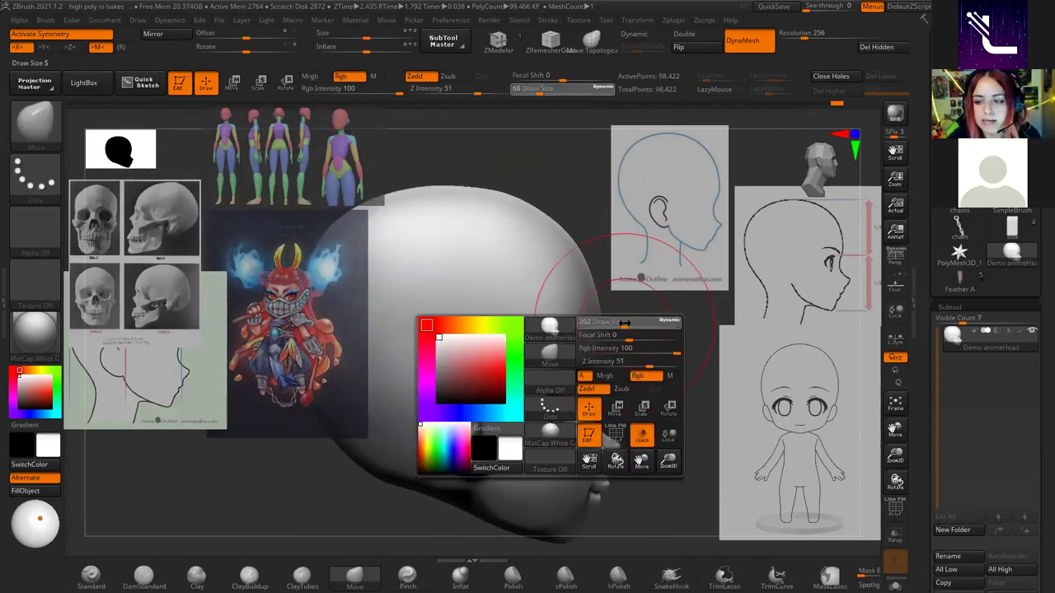
At brush size 285, push the top and back of the skull lower.
key("space")
left_click_drag(597, 296, 595, 288)
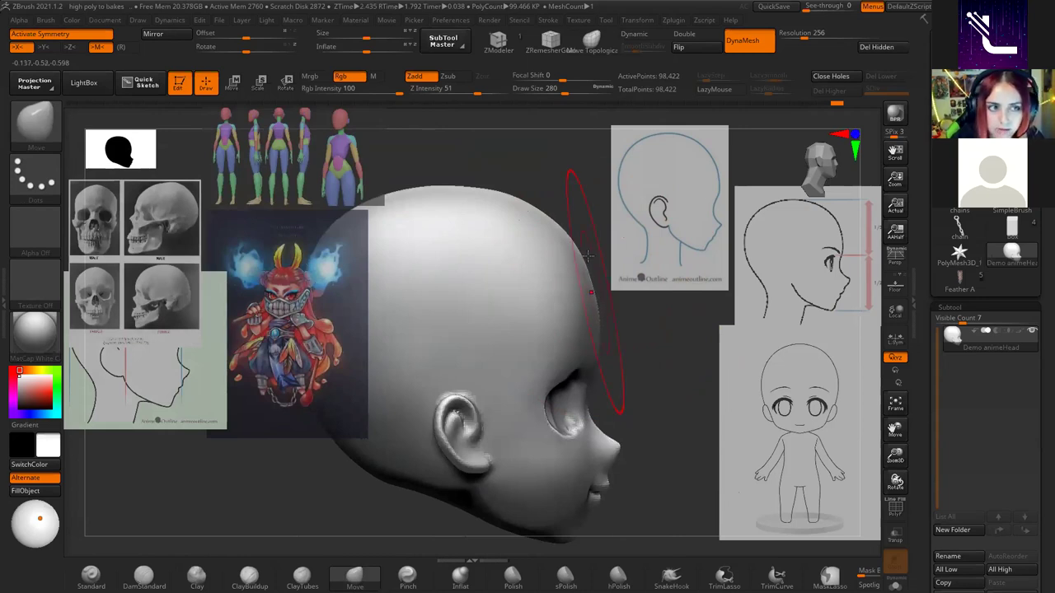
left_click_drag(513, 228, 535, 239)
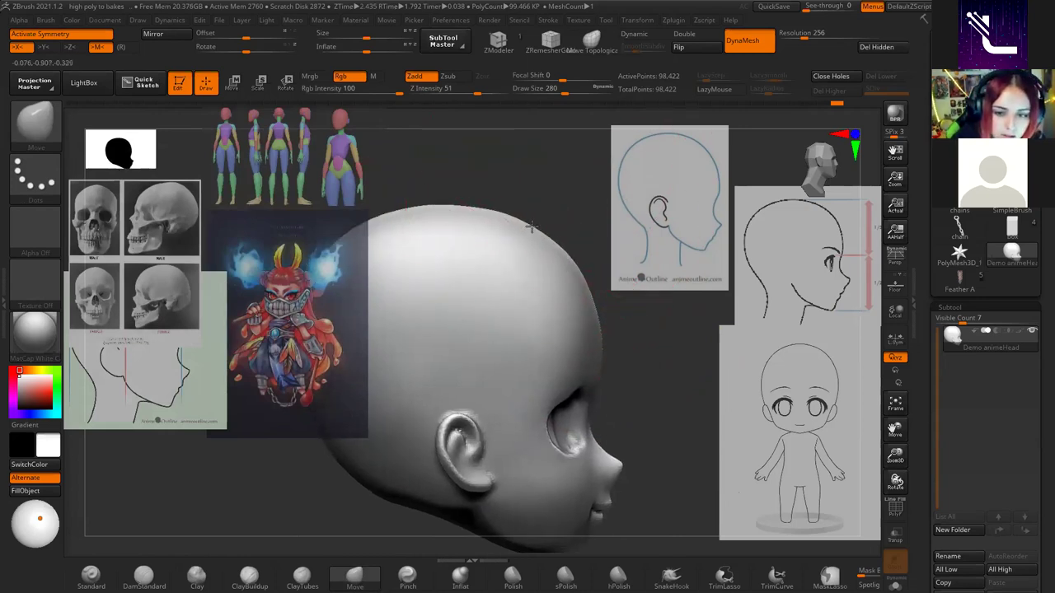
mouse_move(565, 306)
right_mouse_down("alt")
mouse_move(659, 332)
mouse_move(633, 329)
right_mouse_up("alt")
left_click_drag(404, 211, 398, 213)
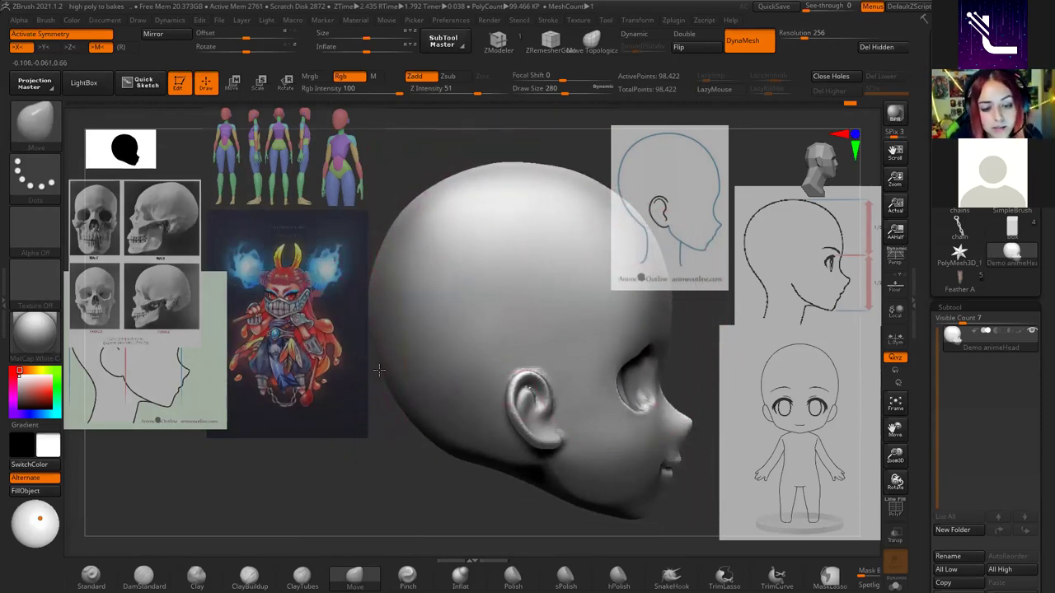
Reshape the jaw-to-neck contour at brush size 158 and smooth the lower back of the skull.
key("space")
left_click_drag(494, 249, 437, 248)
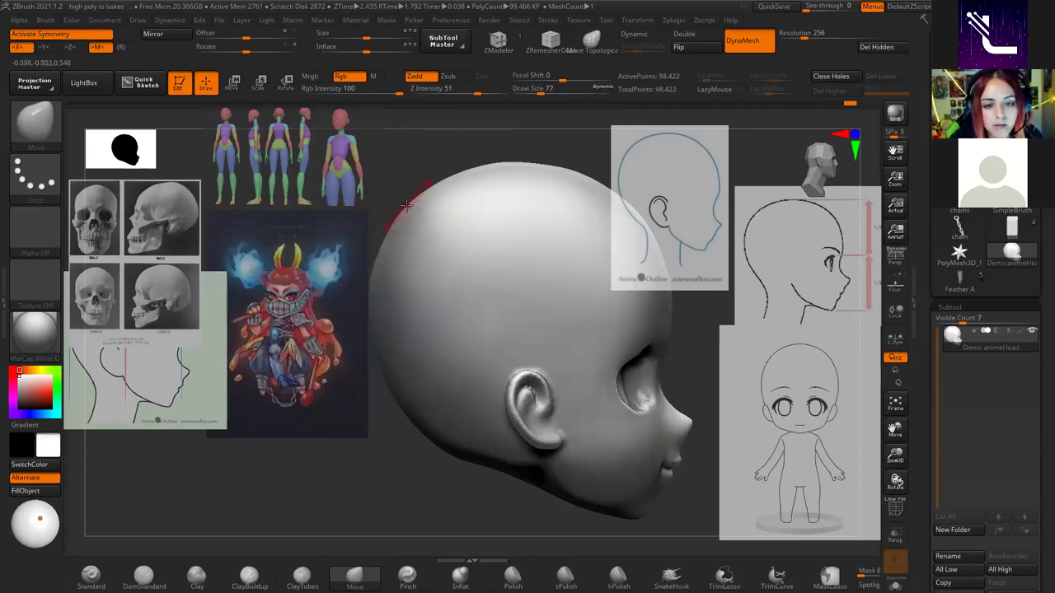
mouse_move(421, 221)
right_mouse_down()
mouse_move(503, 282)
mouse_move(487, 238)
right_mouse_up()
key("space")
left_click_drag(490, 235, 510, 231)
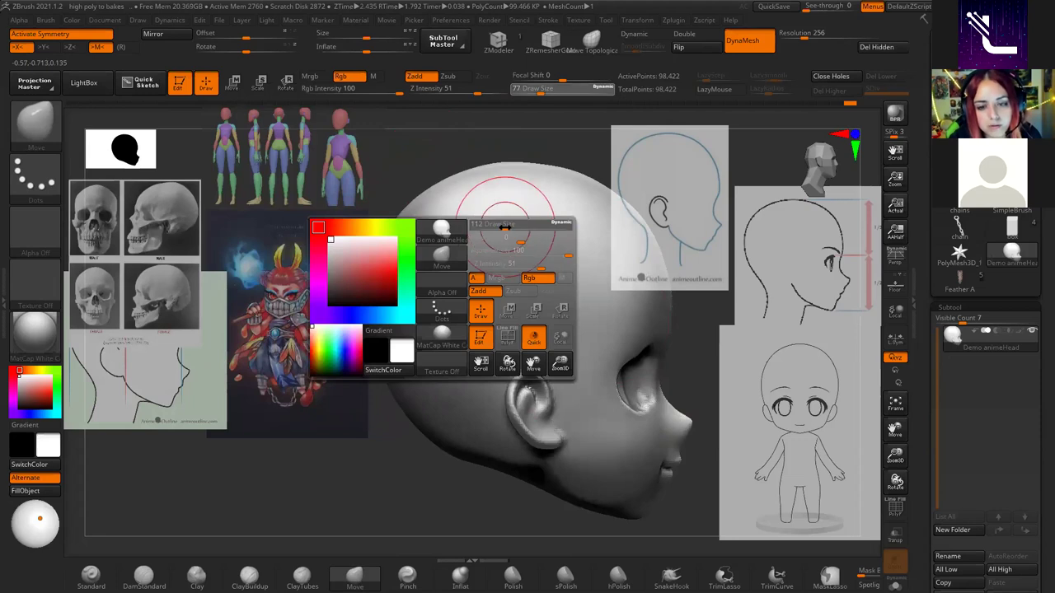
key("shift")
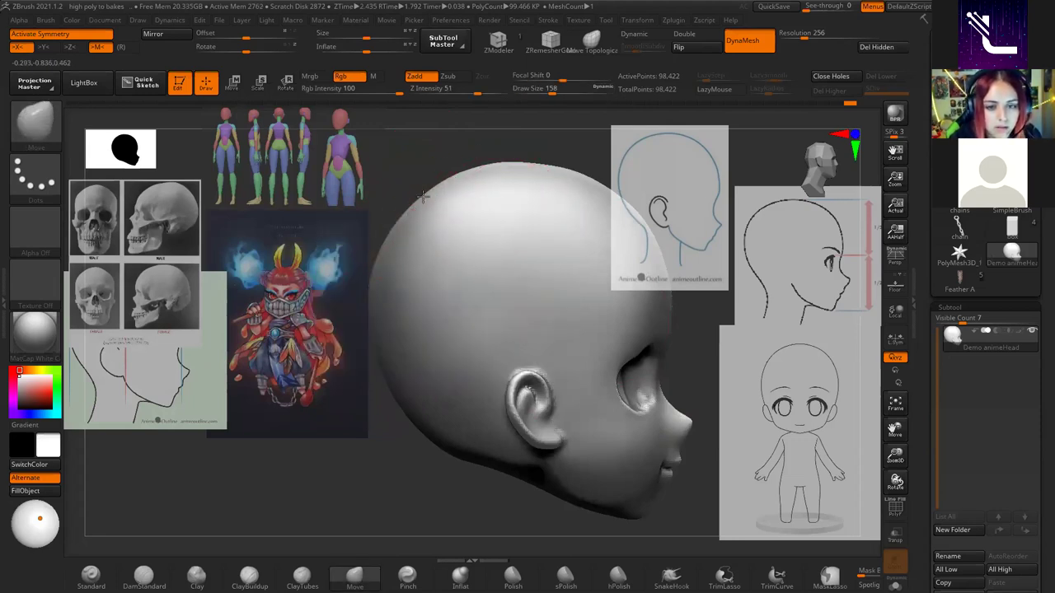
key("shift")
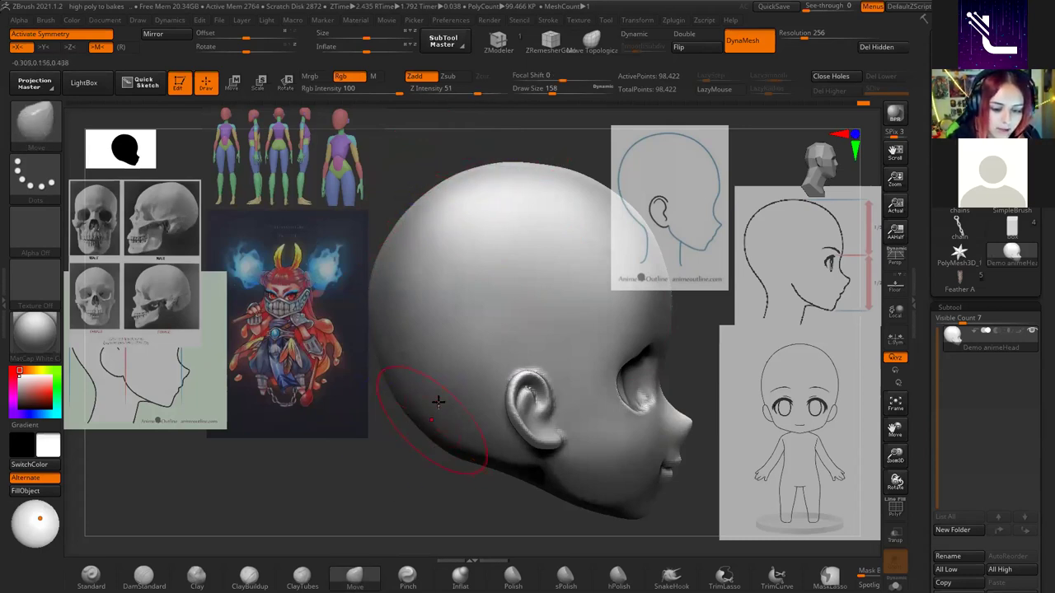
left_click_drag(500, 473, 529, 464)
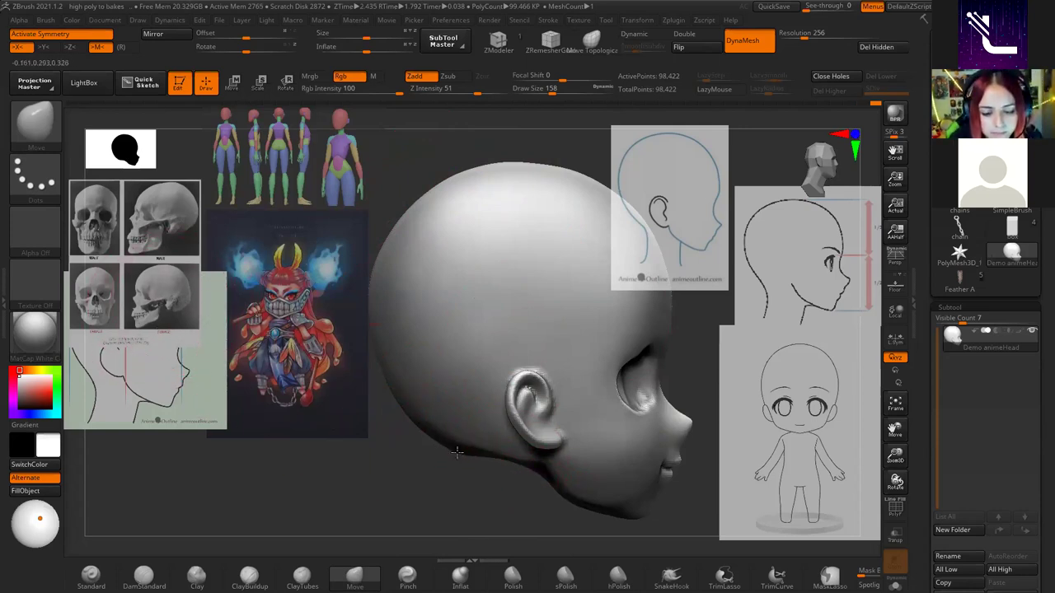
key("shift")
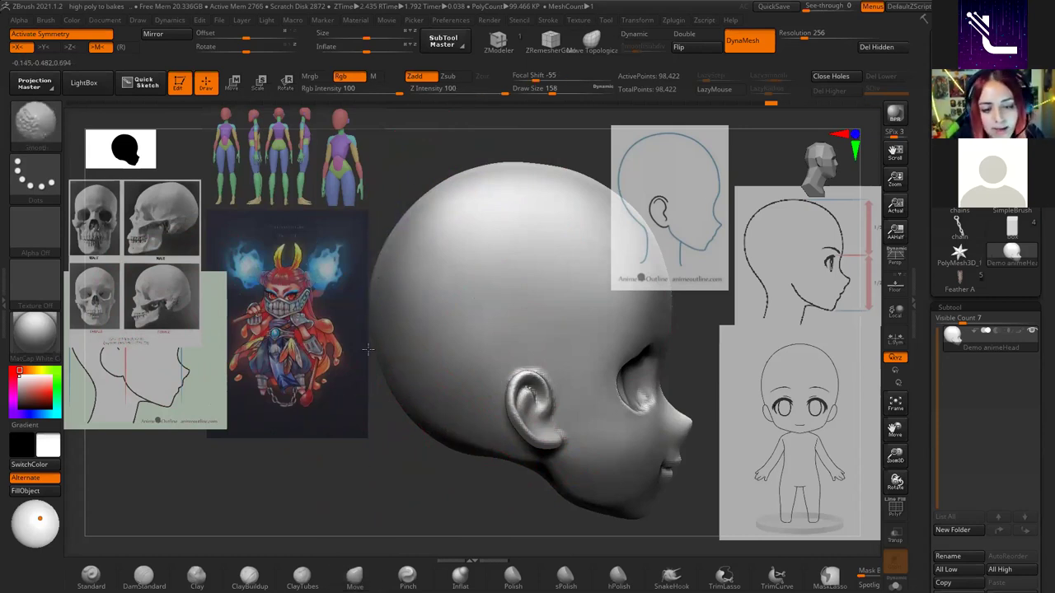
Briefly toggle the scale and move gizmos, then return to sculpting with the Move brush.
key("space")
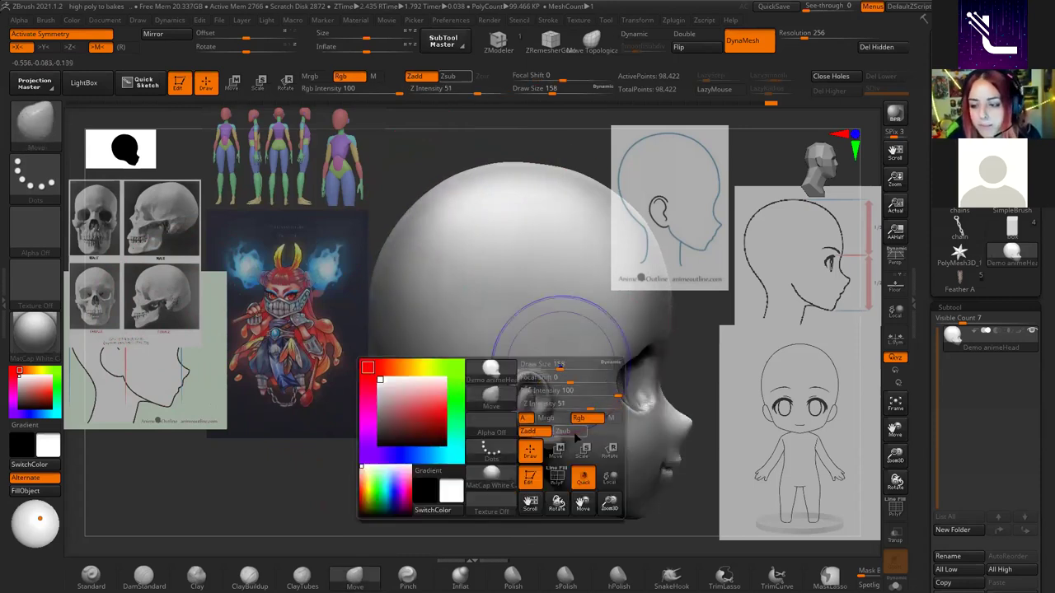
left_click(573, 432)
right_click_drag(606, 254, 551, 379)
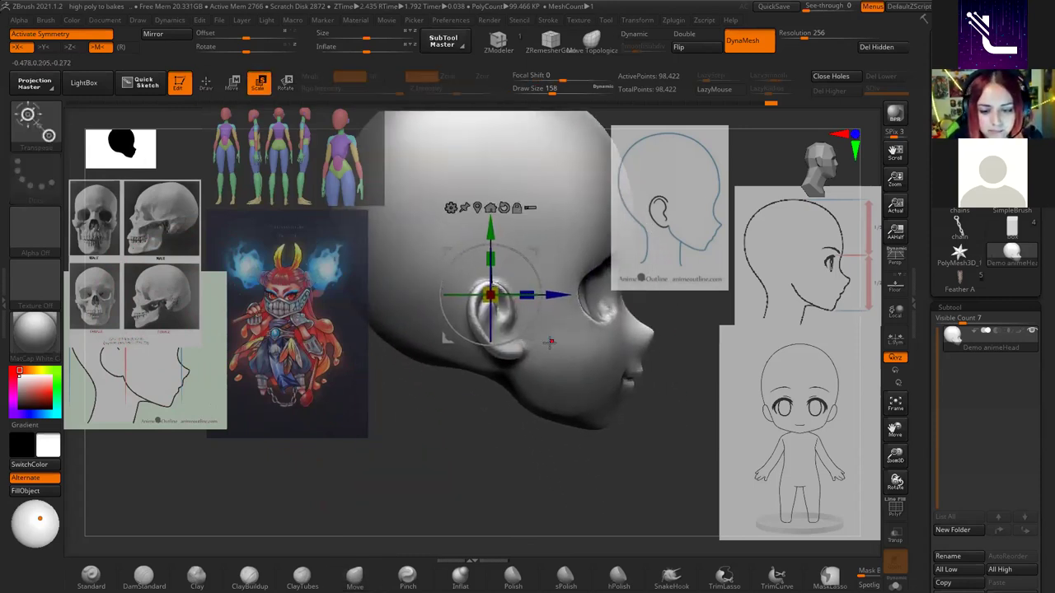
key("b")
key("m")
key("v")
key("space")
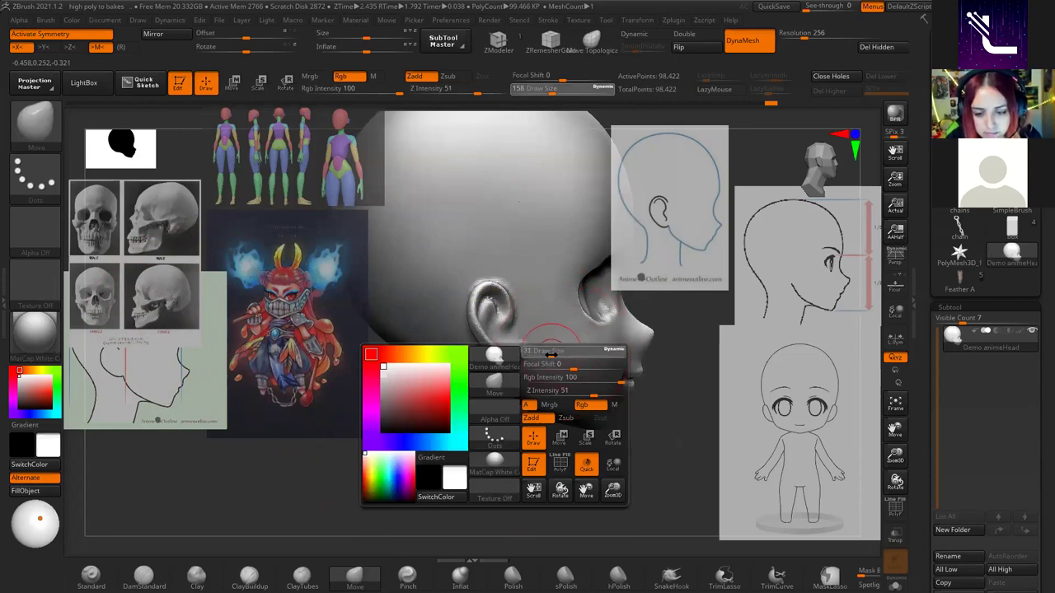
right_click_drag(558, 352, 558, 377)
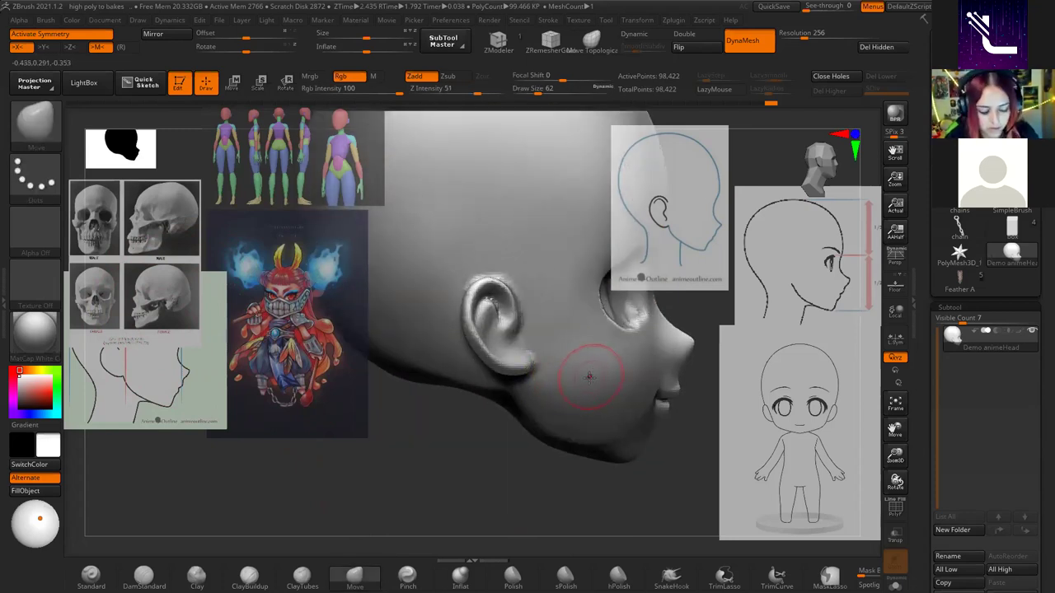
key("w")
key("q")
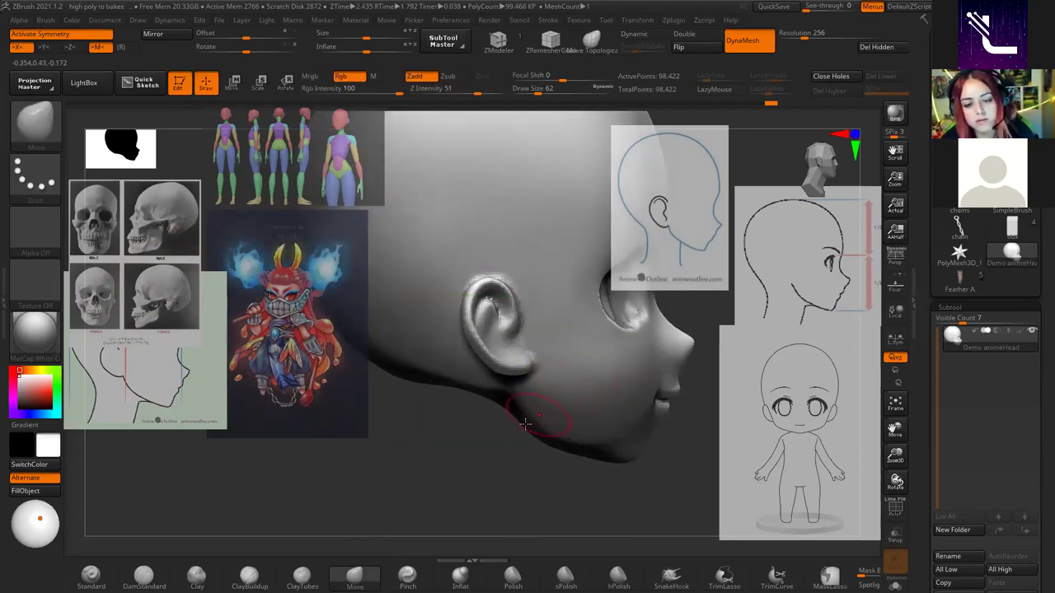
right_click_drag(524, 422, 499, 371)
Select the DamStandard brush and frame a close front view of the face.
key("ctrl")
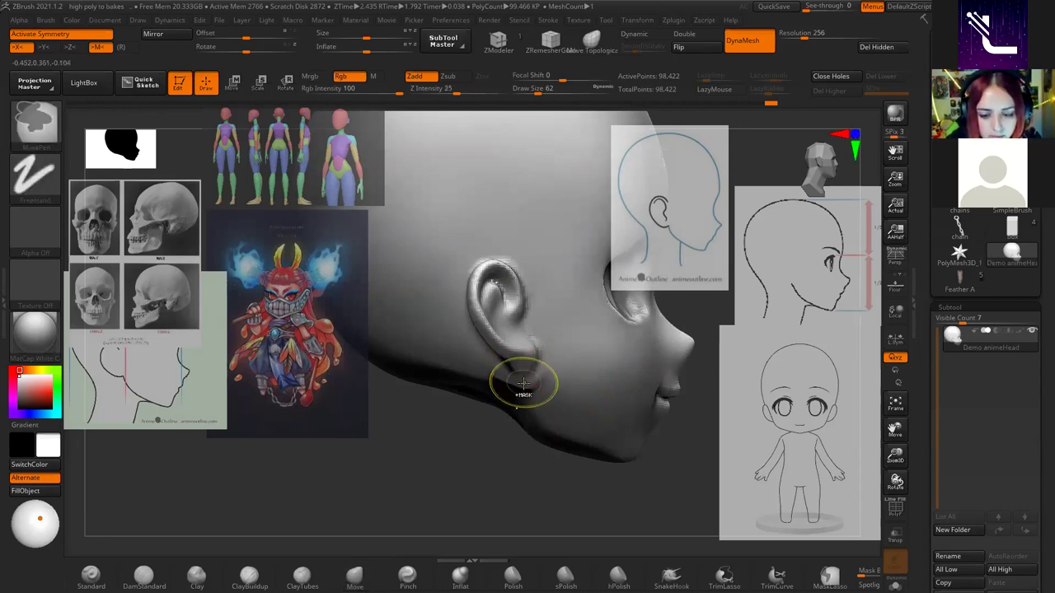
key("b")
key("d")
key("s")
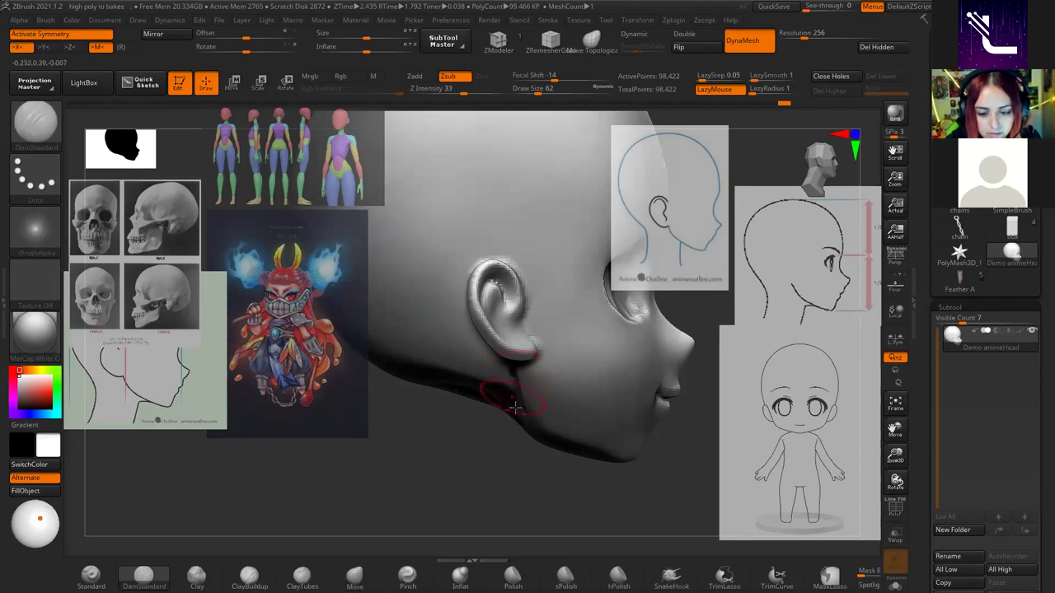
key("shift")
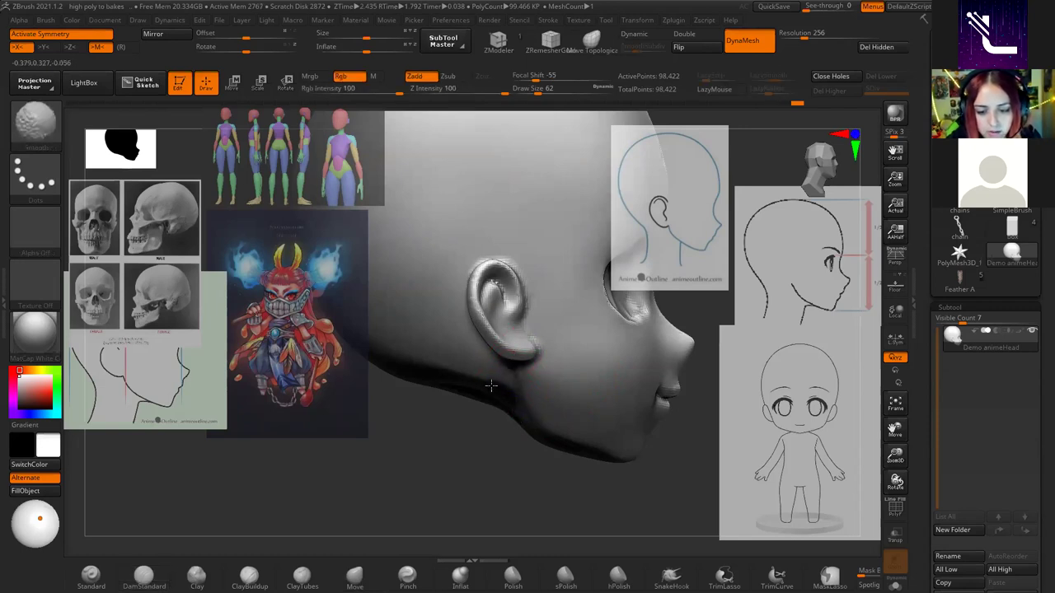
left_click_drag(424, 379, 624, 466)
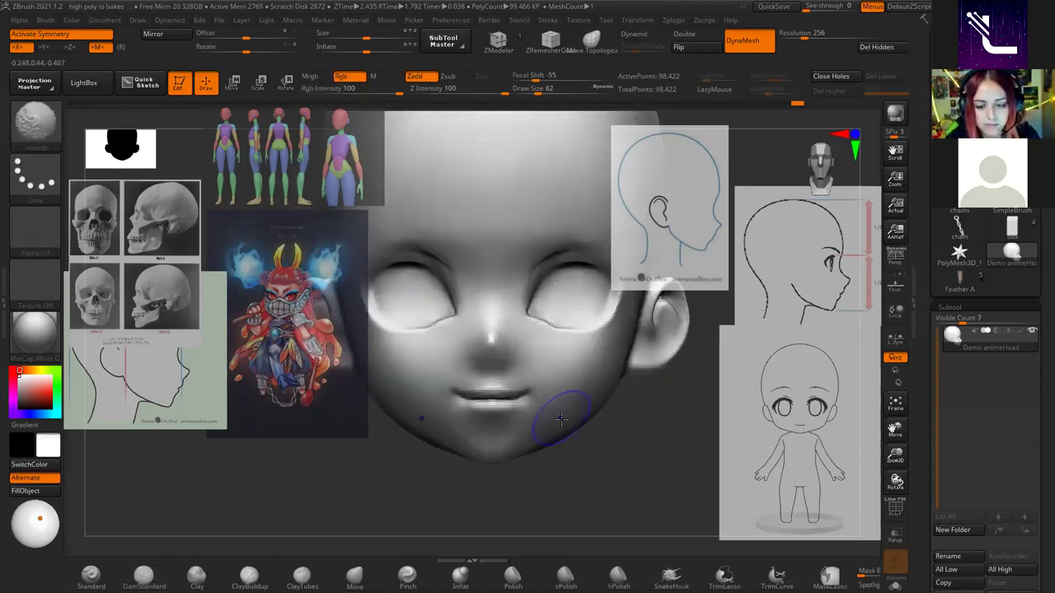
right_click_drag(623, 466, 595, 309, "ctrl")
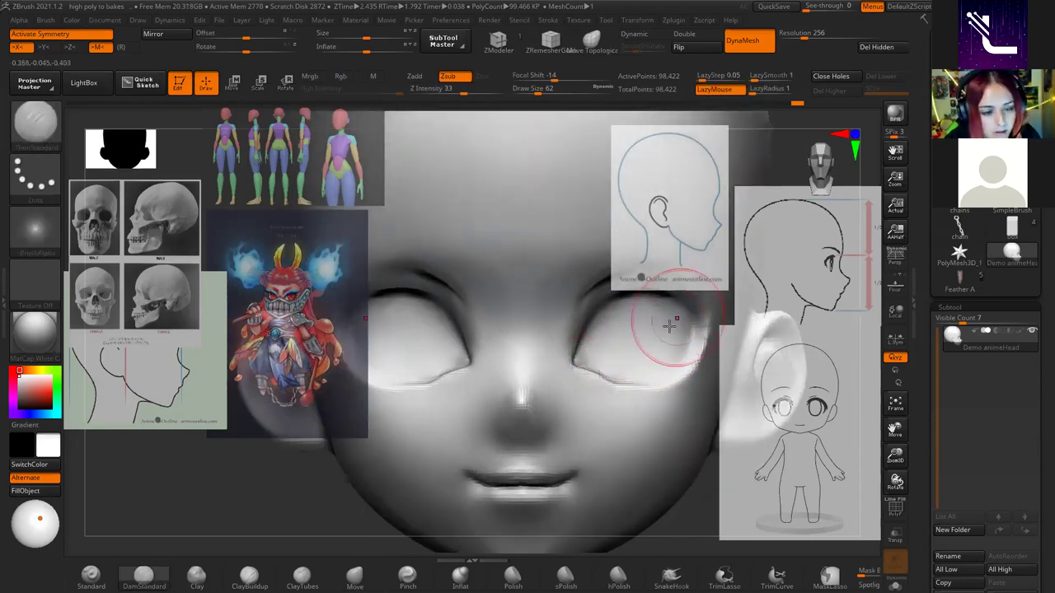
key("shift")
Smooth both eye sockets evenly, then set the brush size to 149.
left_click_drag(628, 385, 695, 353, "shift")
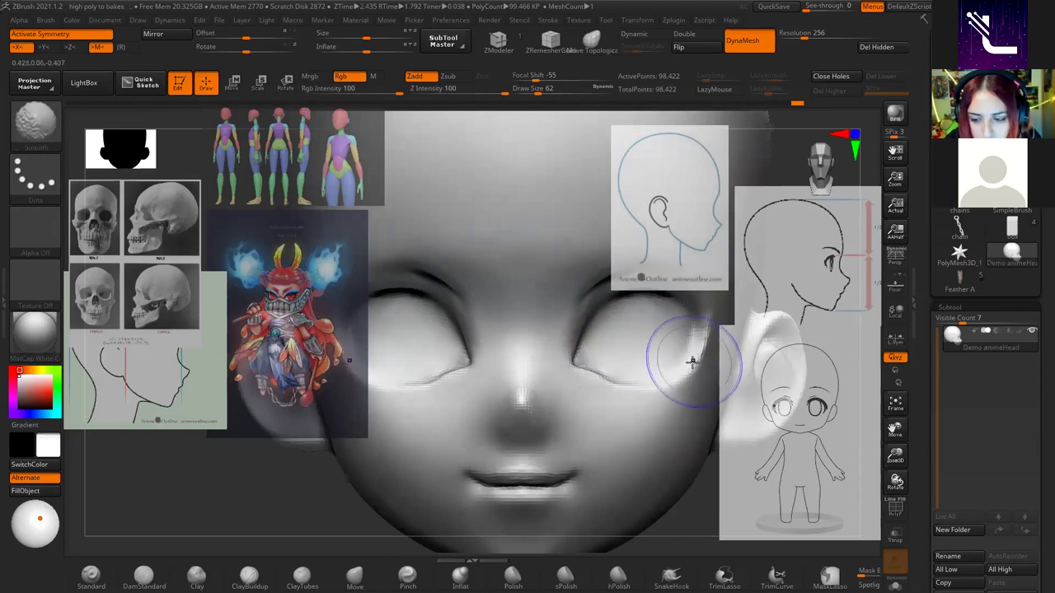
right_click_drag(596, 351, 596, 329, "ctrl")
key("space")
left_click_drag(684, 360, 714, 360)
mouse_move(714, 360)
right_mouse_down("ctrl")
mouse_move(713, 396)
mouse_move(692, 362)
right_mouse_up("ctrl")
key("space")
mouse_move(693, 352)
left_mouse_down()
mouse_move(677, 352)
mouse_move(699, 352)
left_mouse_up()
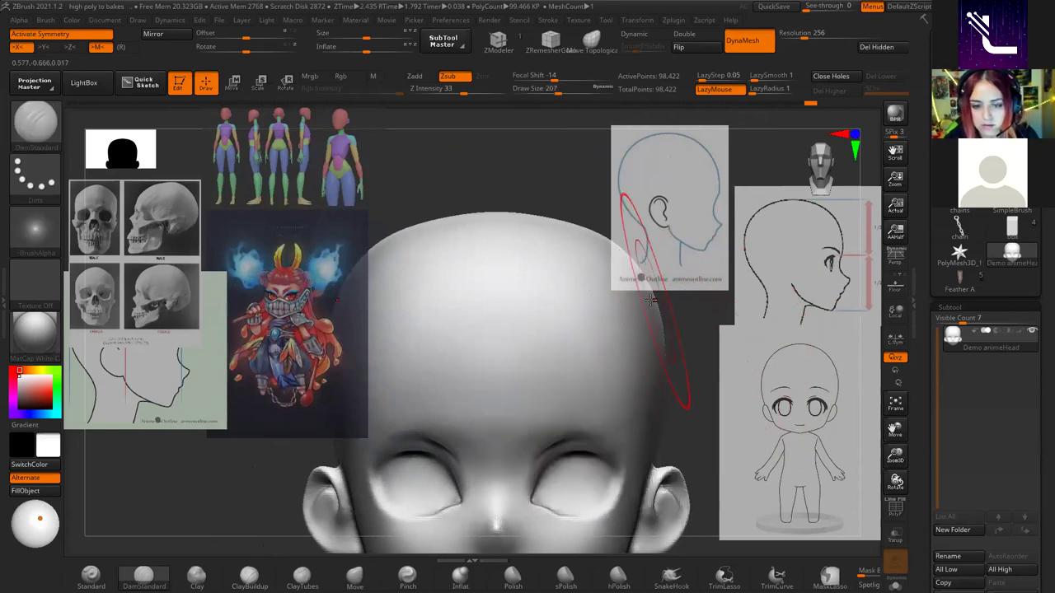
Select the Move brush and pull the ear upward and back from a three-quarter view.
key("b")
key("m")
key("v")
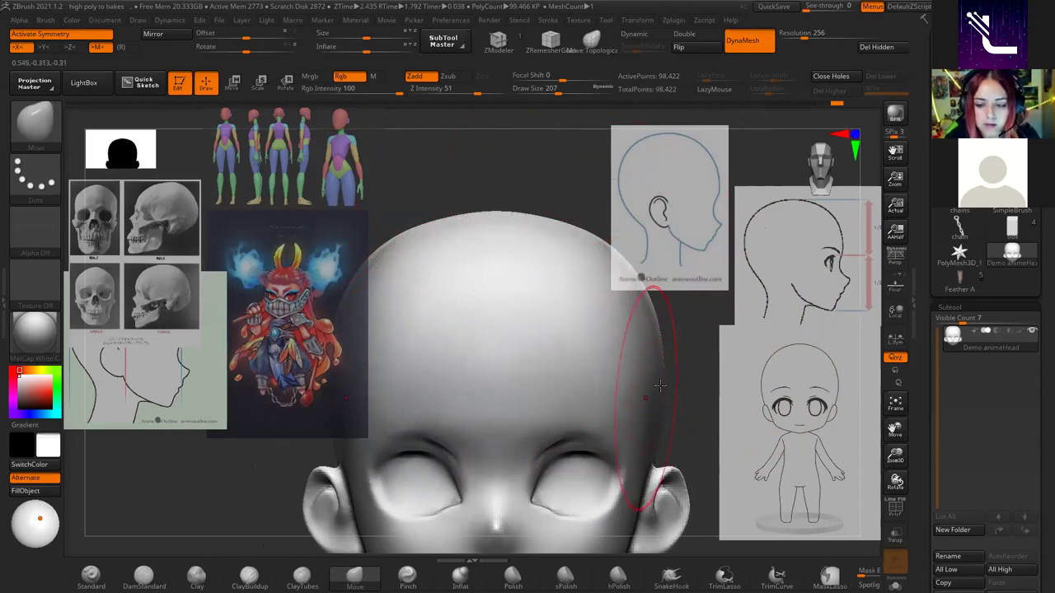
key("shift")
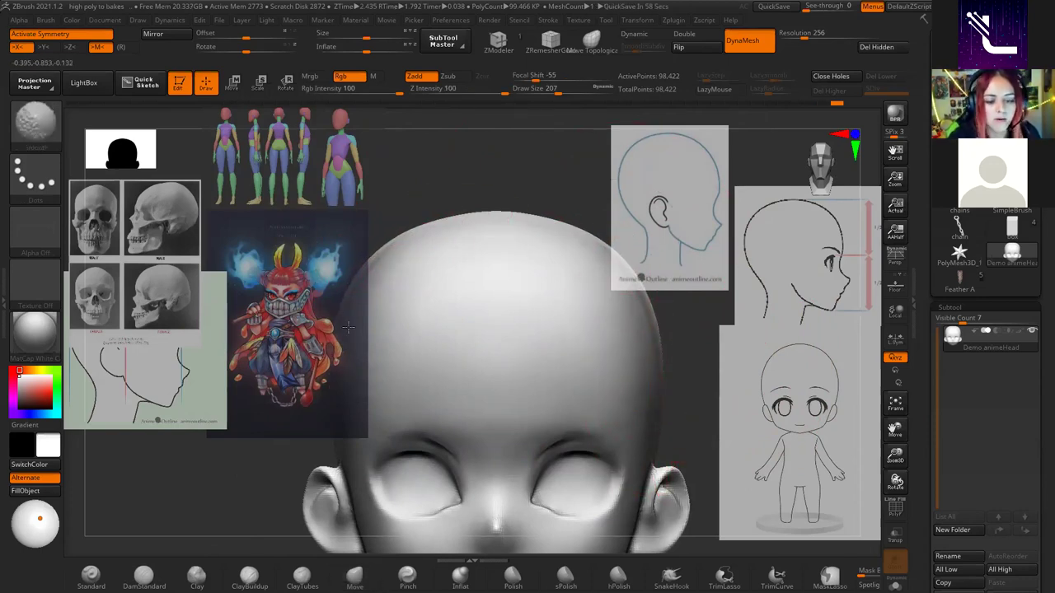
mouse_move(631, 278)
right_mouse_down()
mouse_move(640, 428)
mouse_move(686, 445)
mouse_move(645, 330)
mouse_move(635, 330)
right_mouse_up()
key("space")
mouse_move(635, 329)
left_mouse_down()
mouse_move(595, 360)
mouse_move(577, 346)
mouse_move(559, 372)
left_mouse_up()
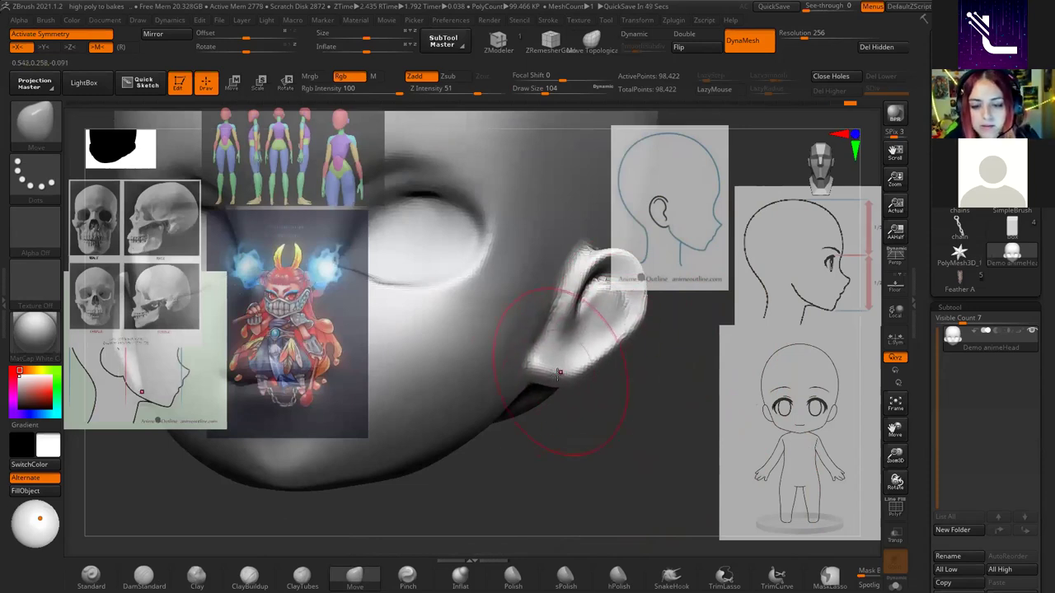
Reduce the brush to size 54 and frame a close front view of the face.
right_click_drag(558, 372, 566, 354)
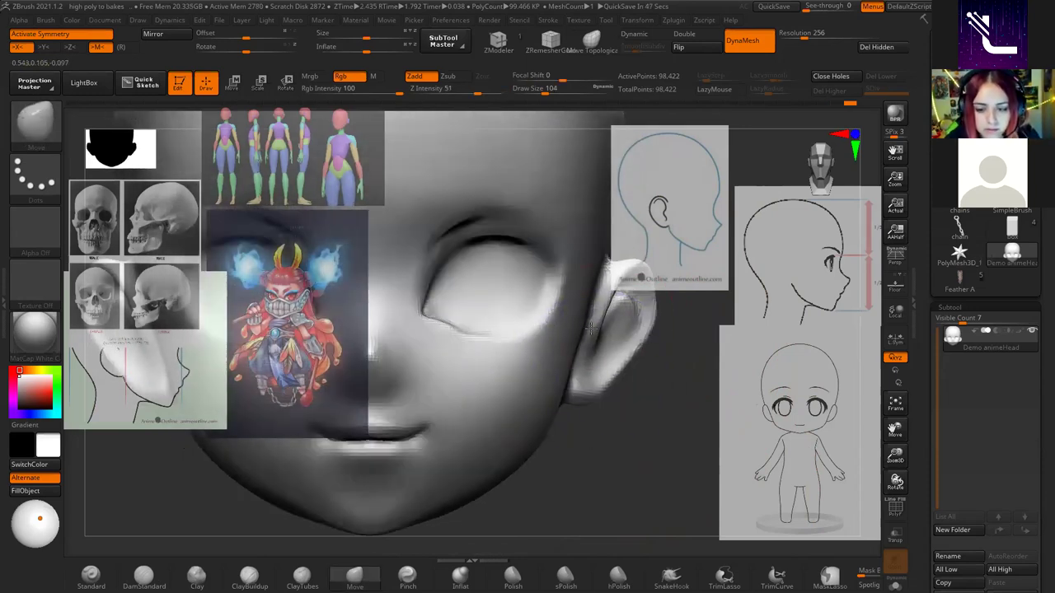
key("space")
left_click_drag(603, 325, 604, 353)
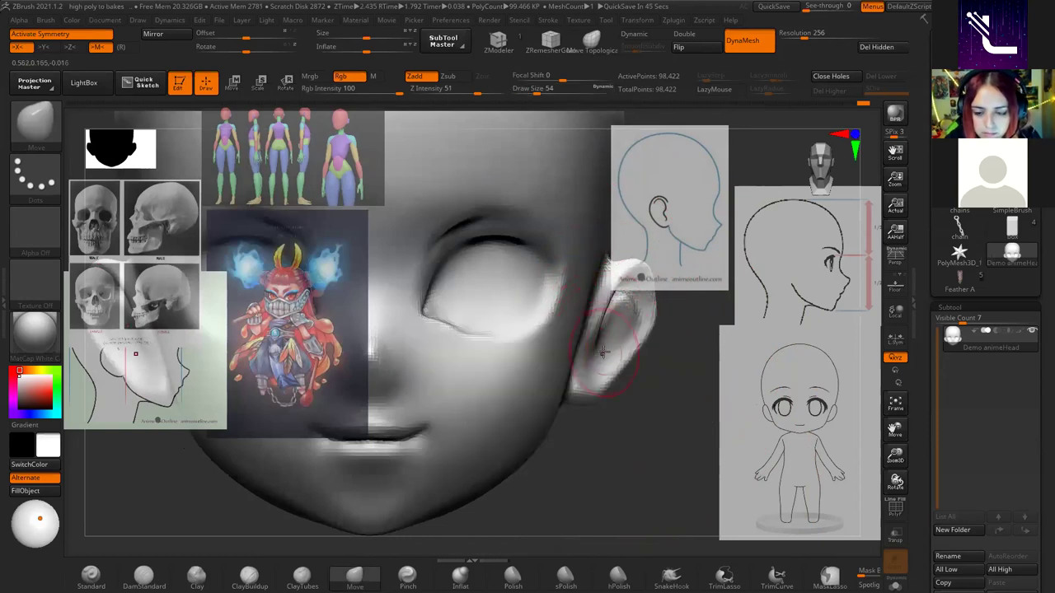
right_click_drag(586, 324, 536, 379, "shift")
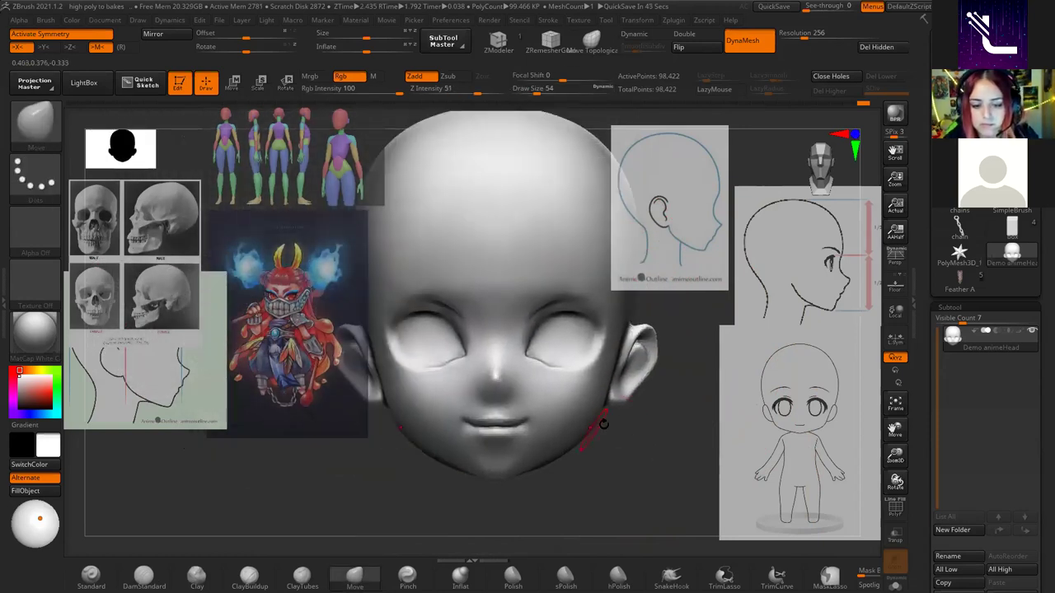
right_click_drag(492, 475, 520, 494, "ctrl")
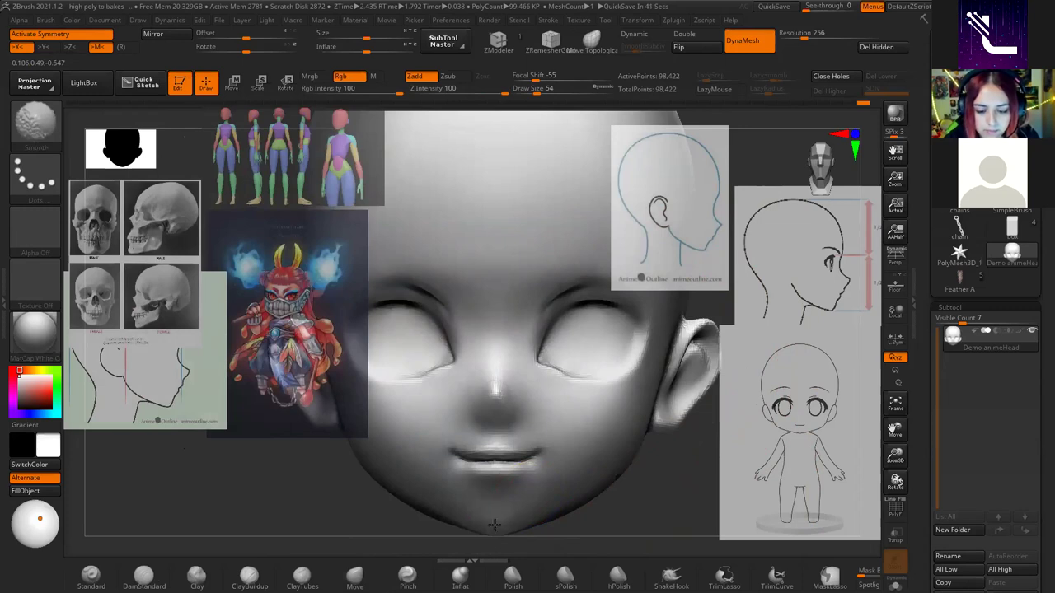
right_click_drag(527, 517, 613, 380, "ctrl")
At brush size 87, lift the nose tip slightly, then shrink the brush to 41 and smooth.
key("space")
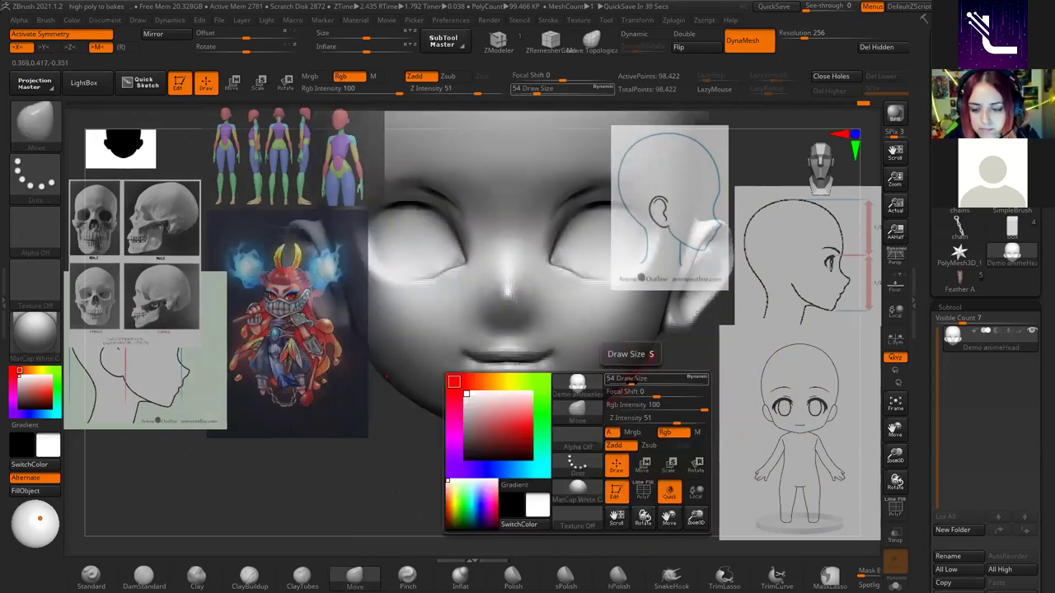
left_click_drag(636, 380, 638, 380)
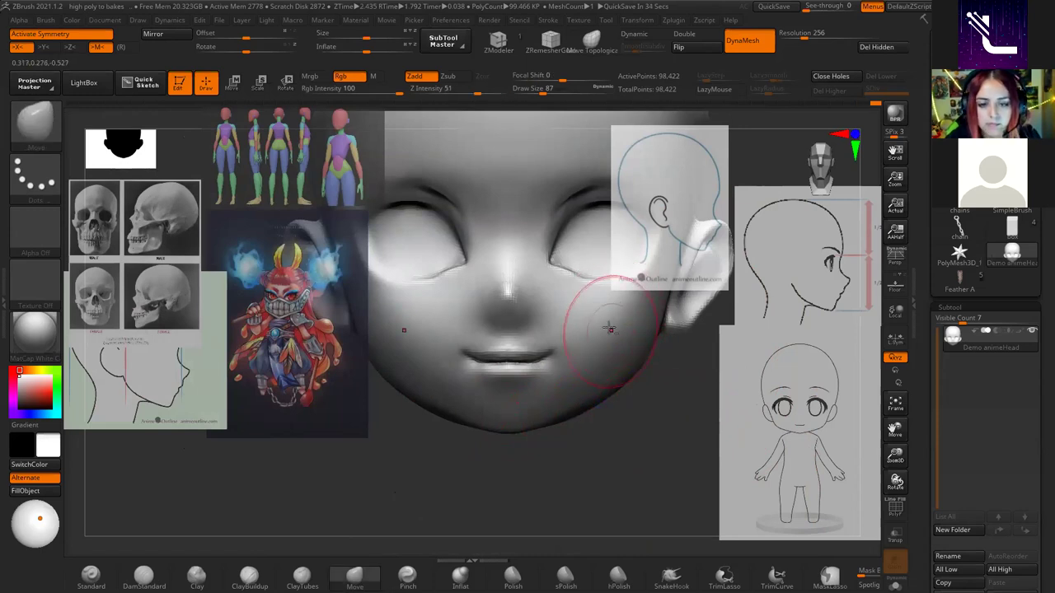
right_click_drag(628, 294, 531, 341)
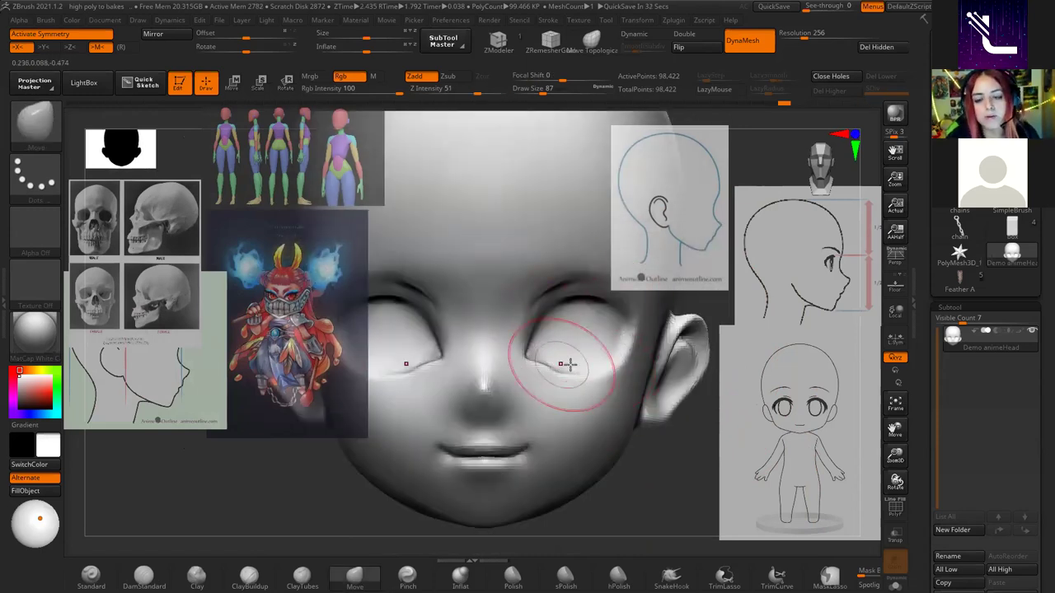
left_click_drag(483, 397, 495, 379)
key("space")
left_click_drag(593, 328, 559, 331)
key("shift")
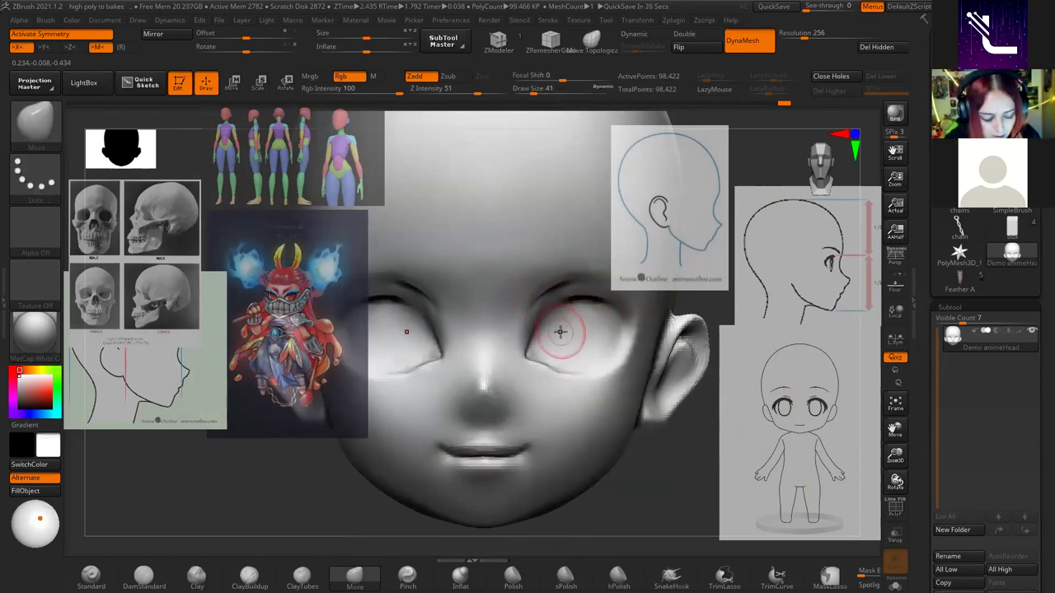
Switch to DamStandard and carve, then soften, the crease along the upper eyelid above the eye socket.
key("b")
key("d")
key("s")
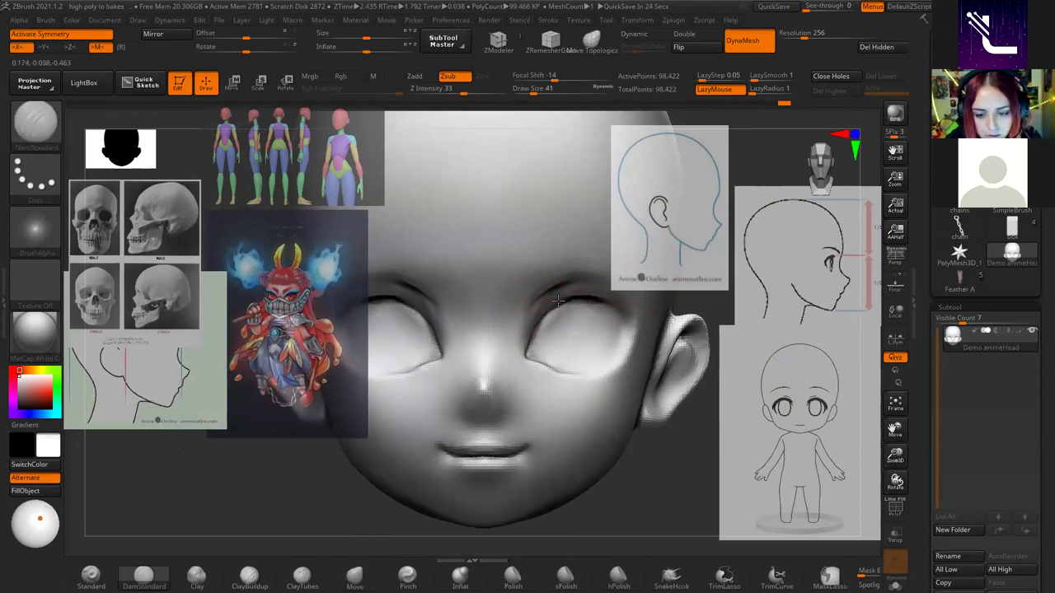
left_click_drag(543, 317, 561, 330, "shift")
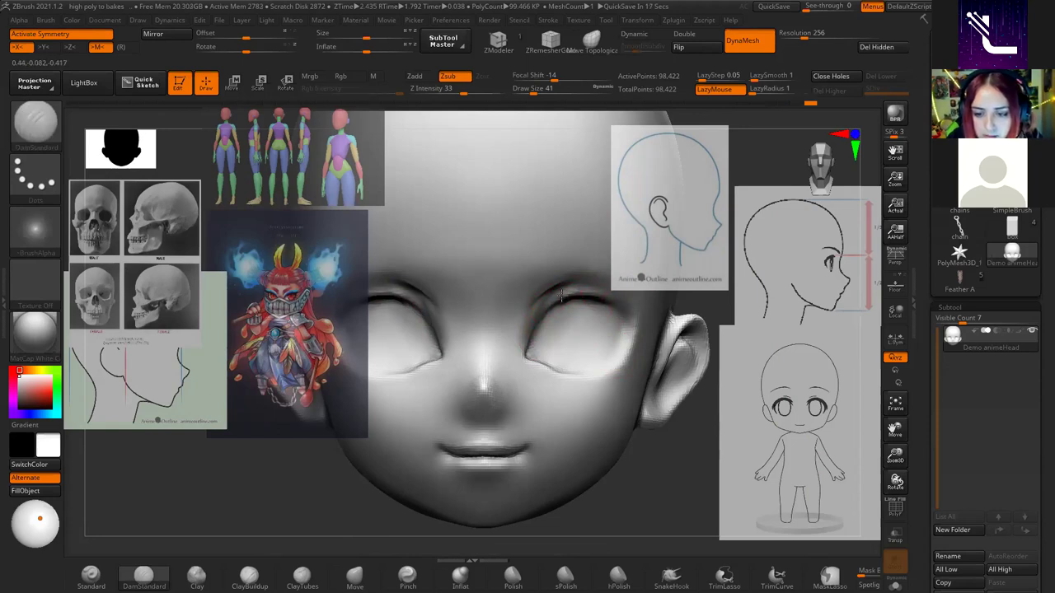
left_click_drag(546, 298, 582, 291, "shift")
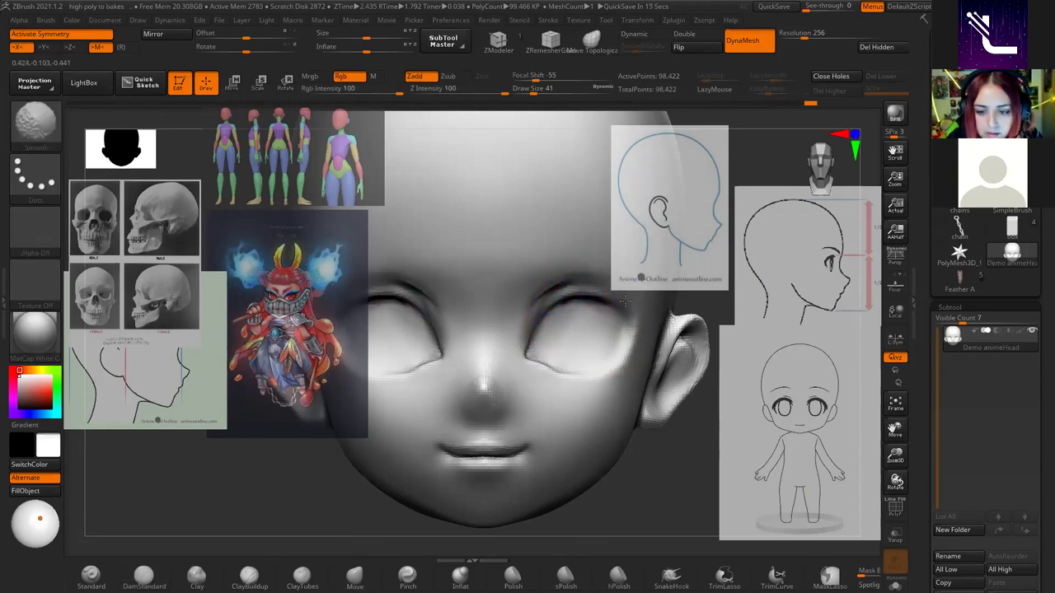
key("f")
mouse_move(585, 365)
right_mouse_down("alt")
mouse_move(600, 388)
mouse_move(565, 401)
right_mouse_up("alt")
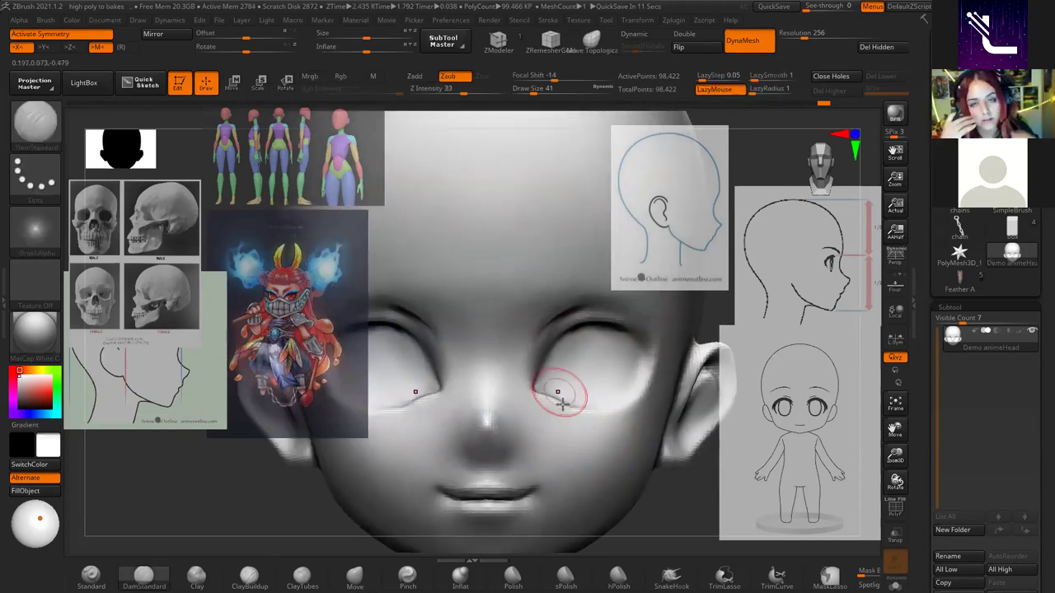
key("f")
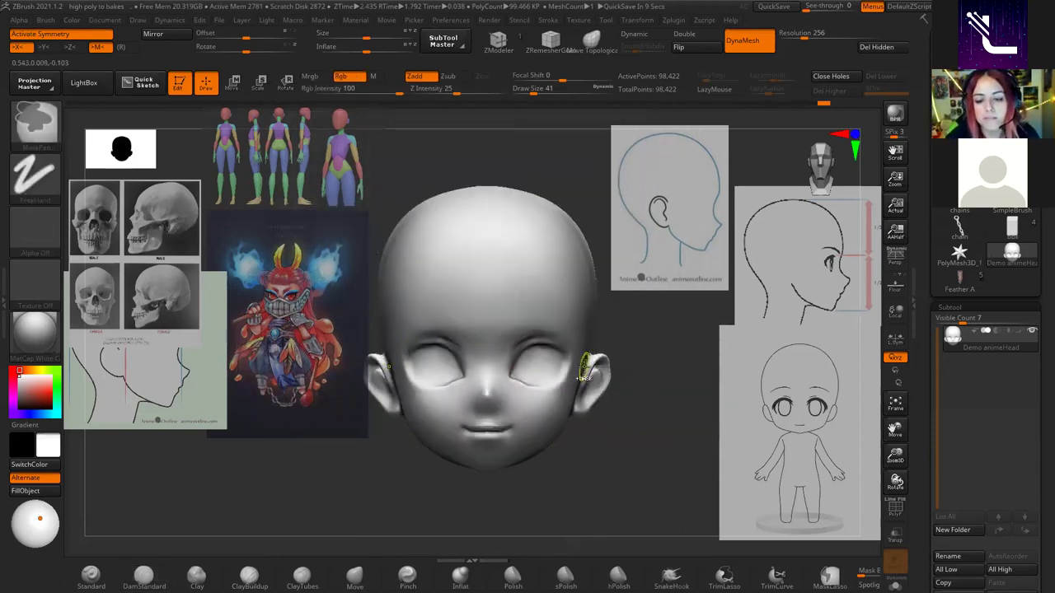
right_click_drag(604, 418, 541, 428, "alt")
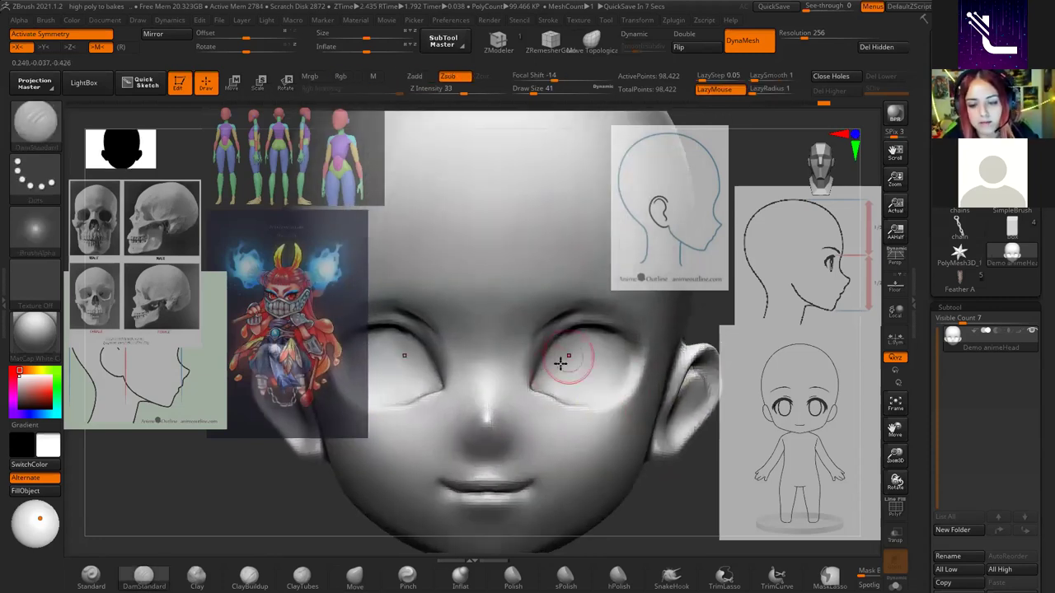
key("f")
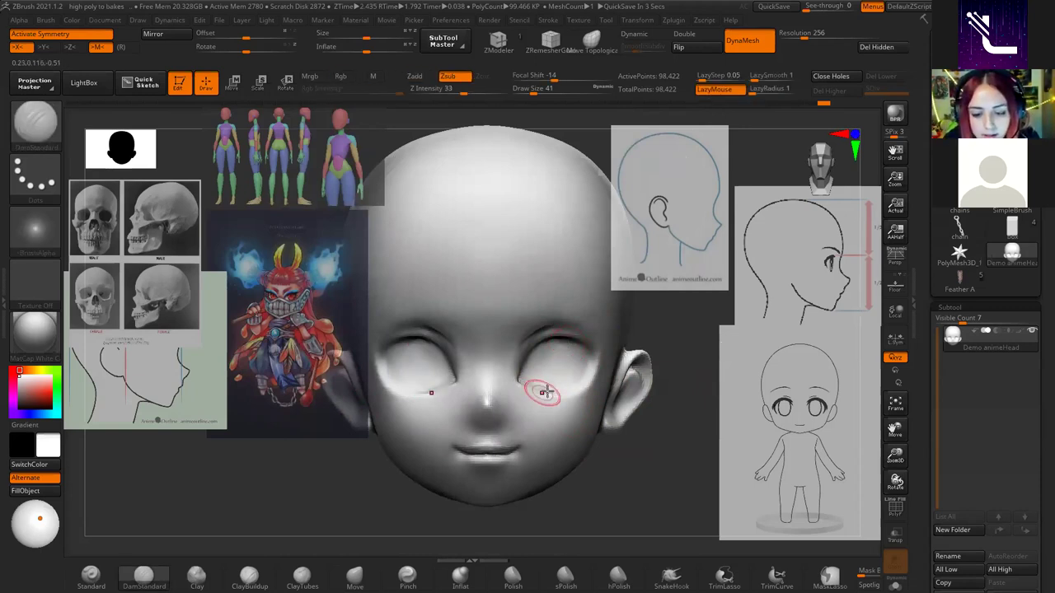
key("shift")
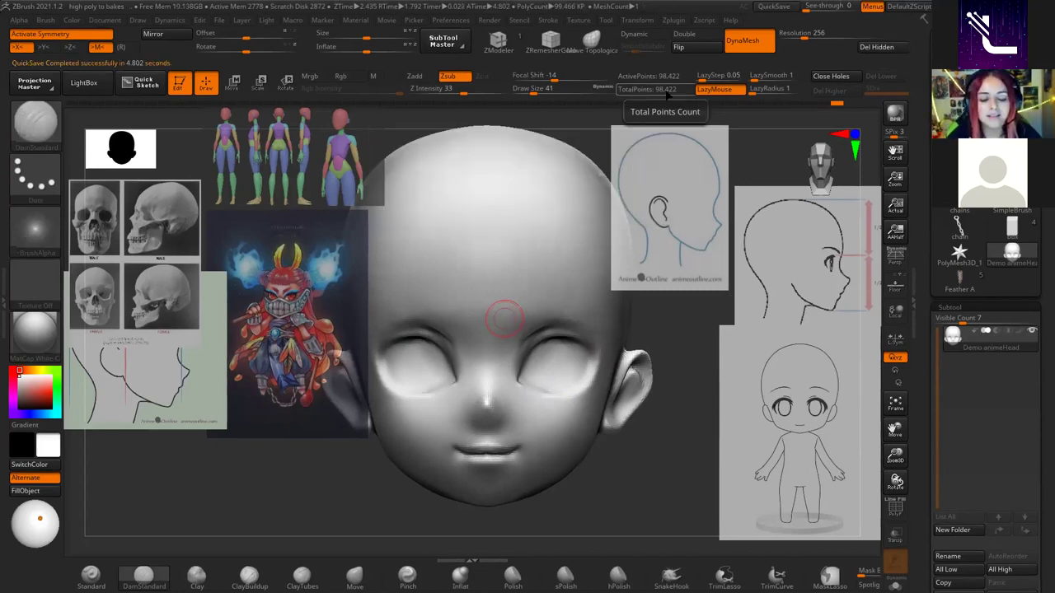
Append a PolyMesh3D sphere as a new subtool and turn on its PolyF wireframe.
scroll(1040, 442, "down", 5)
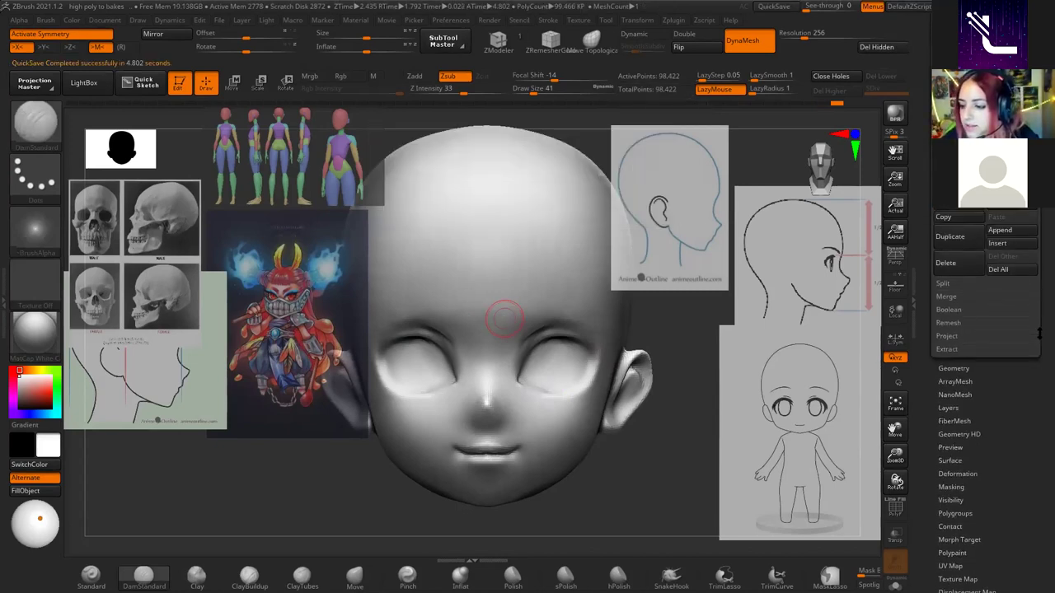
scroll(1040, 334, "up", 3)
left_click(999, 409)
left_click(697, 438)
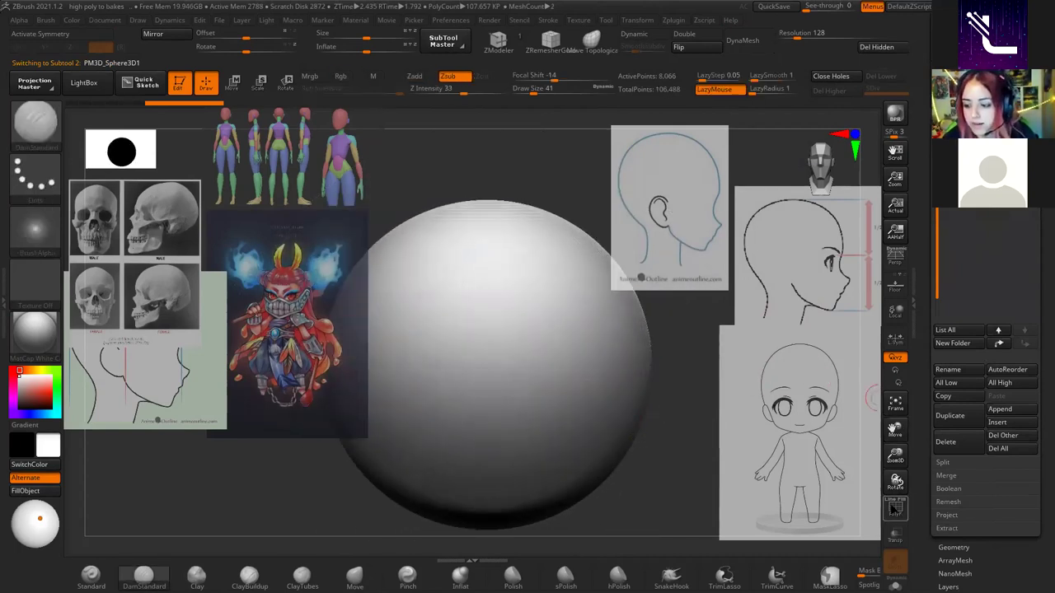
left_click(895, 508)
left_click_drag(656, 381, 493, 416)
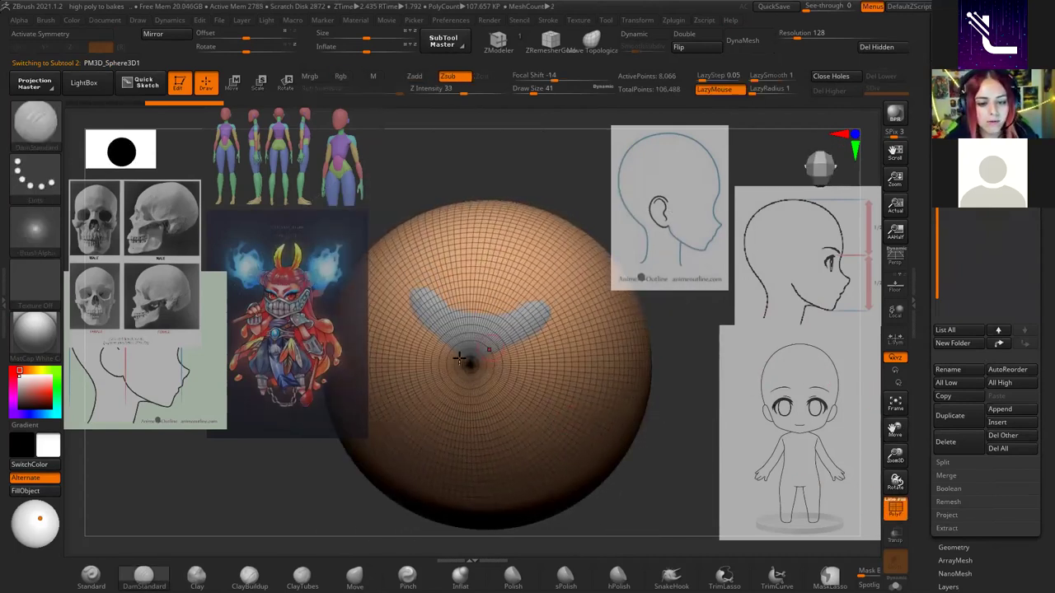
Turn the sphere's pole to face front, clear its mask and expand Tool > Initialize.
key("b")
key("d")
key("s")
scroll(528, 387, "up", 10)
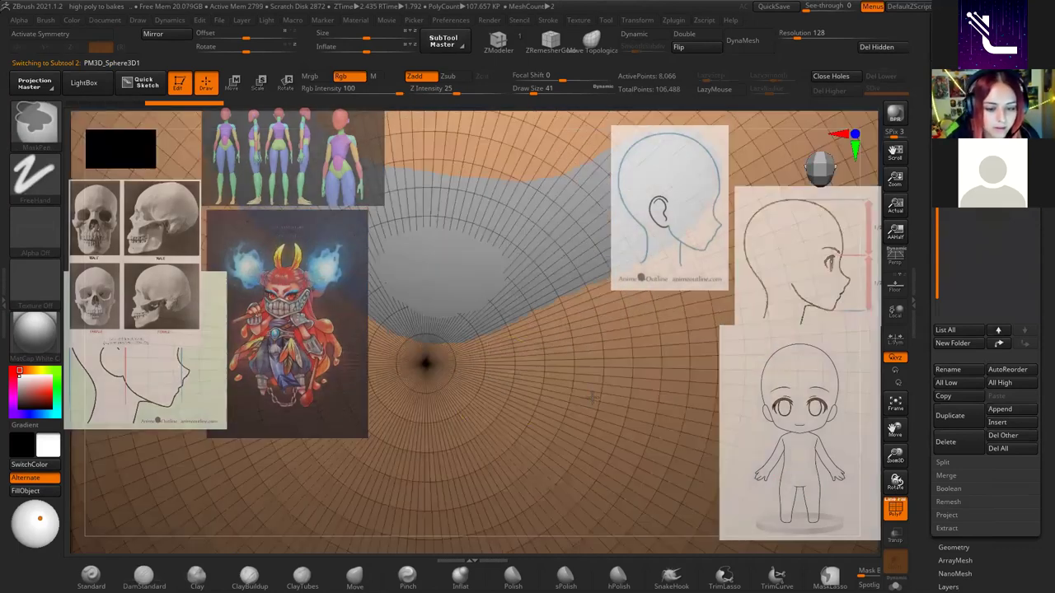
right_click_drag(553, 364, 660, 467)
key("ctrl")
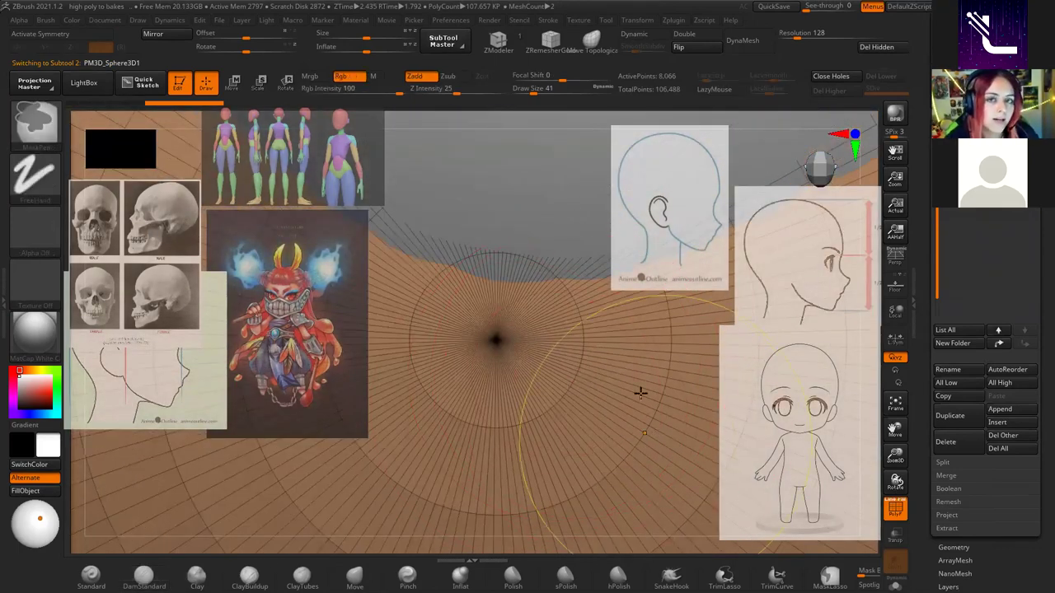
scroll(660, 467, "down", 10)
mouse_move(461, 412)
left_mouse_down("ctrl")
mouse_move(504, 435)
mouse_move(631, 388)
left_mouse_up("ctrl")
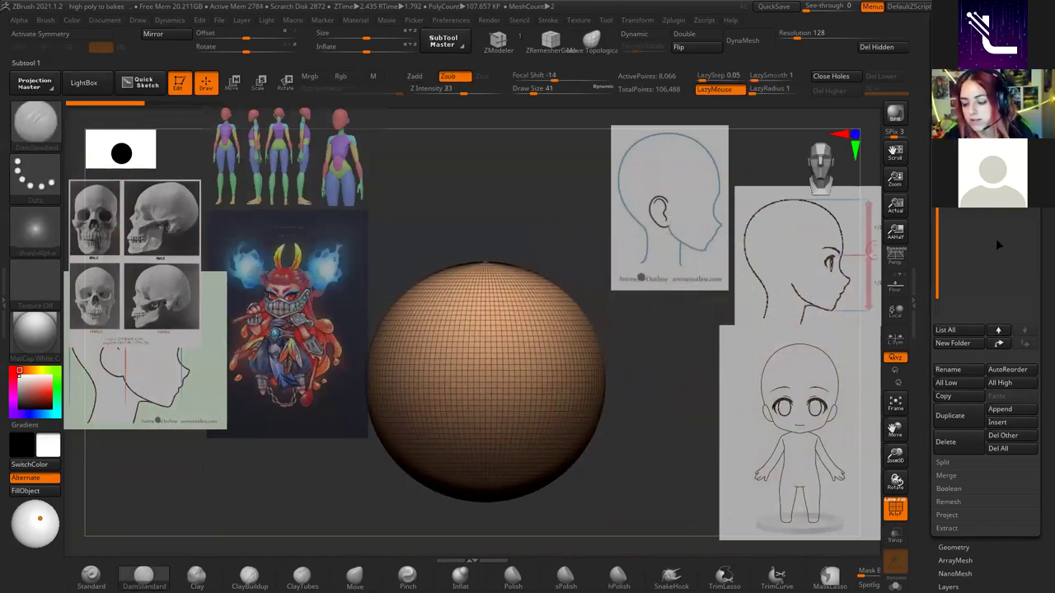
scroll(1039, 445, "down", 5)
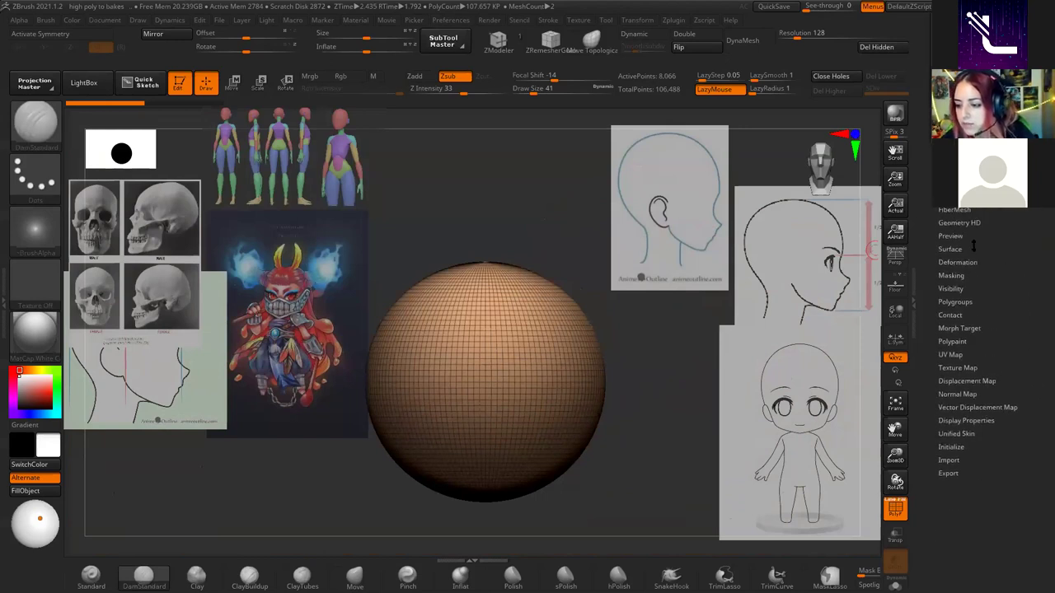
left_click(952, 446)
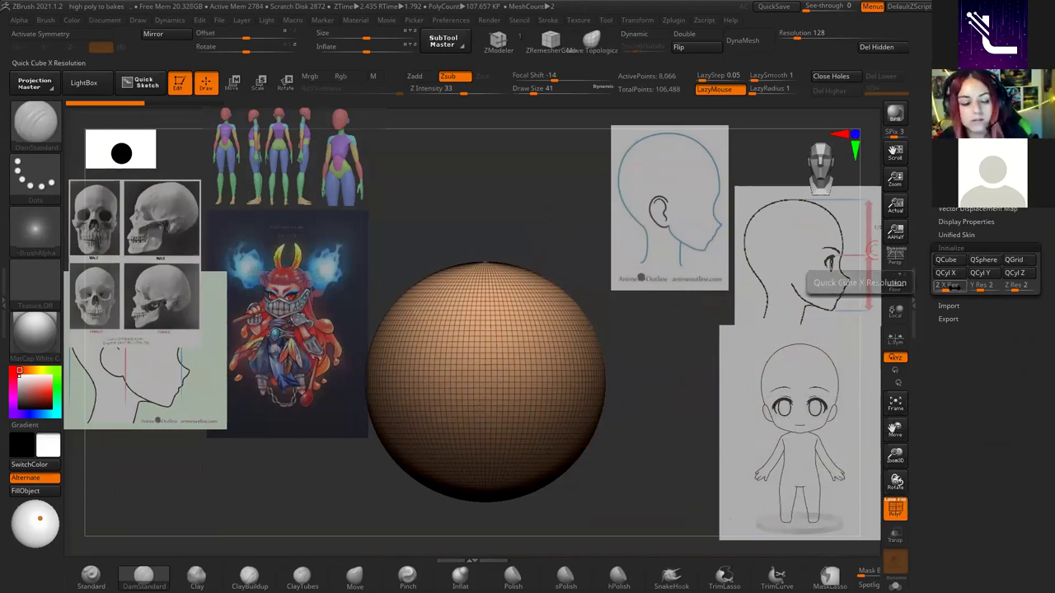
Reset the placeholder mesh to a QSphere and frame it in the view.
left_click(983, 260)
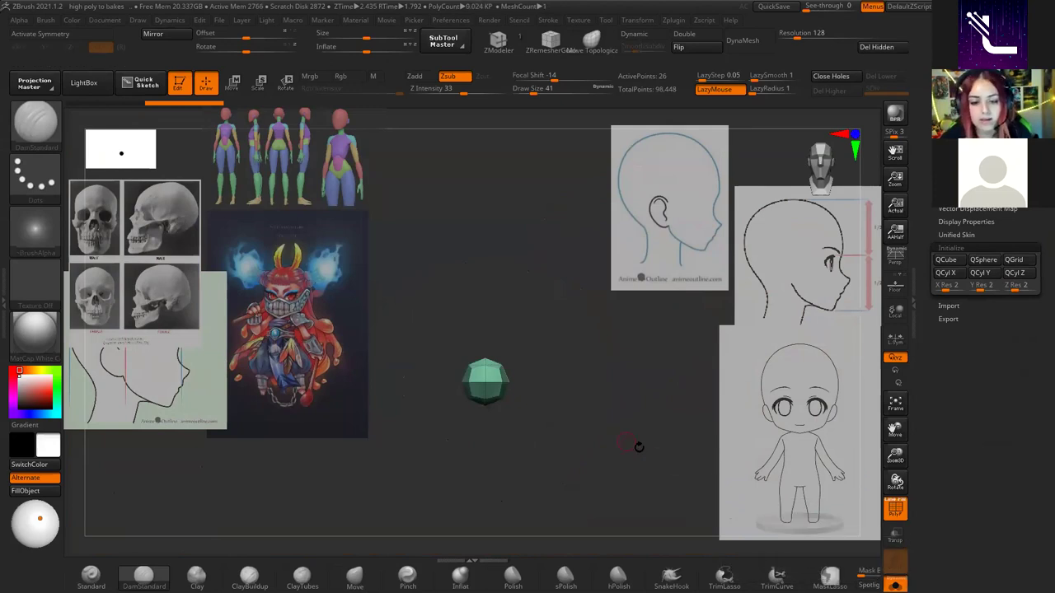
key("f")
mouse_move(624, 442)
left_mouse_down()
mouse_move(672, 394)
mouse_move(637, 427)
left_mouse_up()
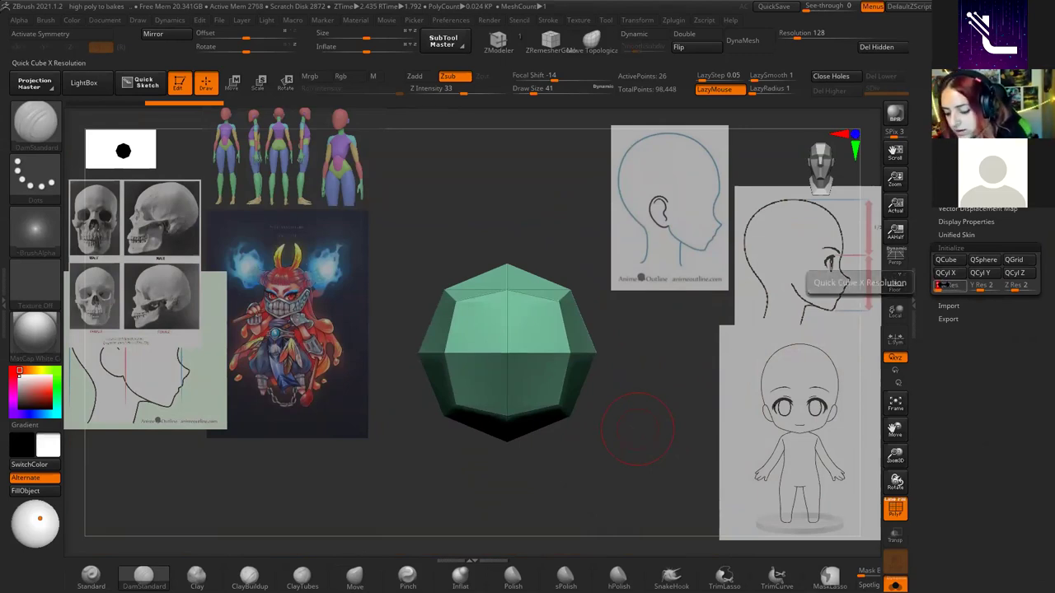
Set X, Y and Z Res to 4, rebuild the QSphere and hide its wireframe.
type("4")
key("Return")
left_click(981, 285)
type("4")
left_click(1015, 285)
type("4")
left_click(982, 259)
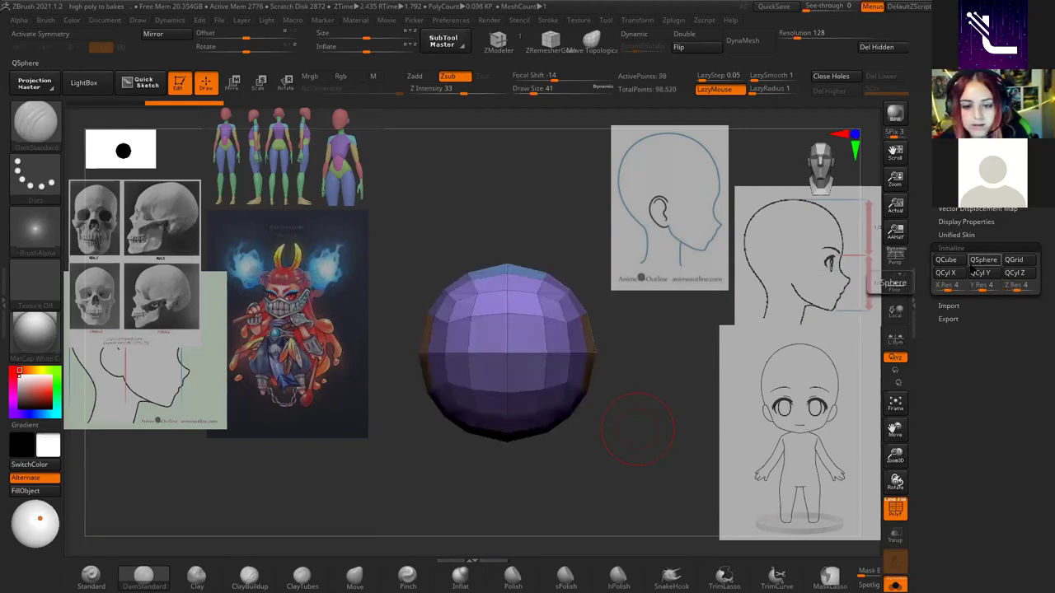
mouse_move(617, 367)
left_mouse_down()
mouse_move(684, 402)
mouse_move(596, 424)
mouse_move(648, 458)
mouse_move(617, 371)
mouse_move(603, 400)
mouse_move(618, 407)
mouse_move(608, 425)
mouse_move(596, 423)
mouse_move(656, 430)
mouse_move(619, 404)
left_mouse_up()
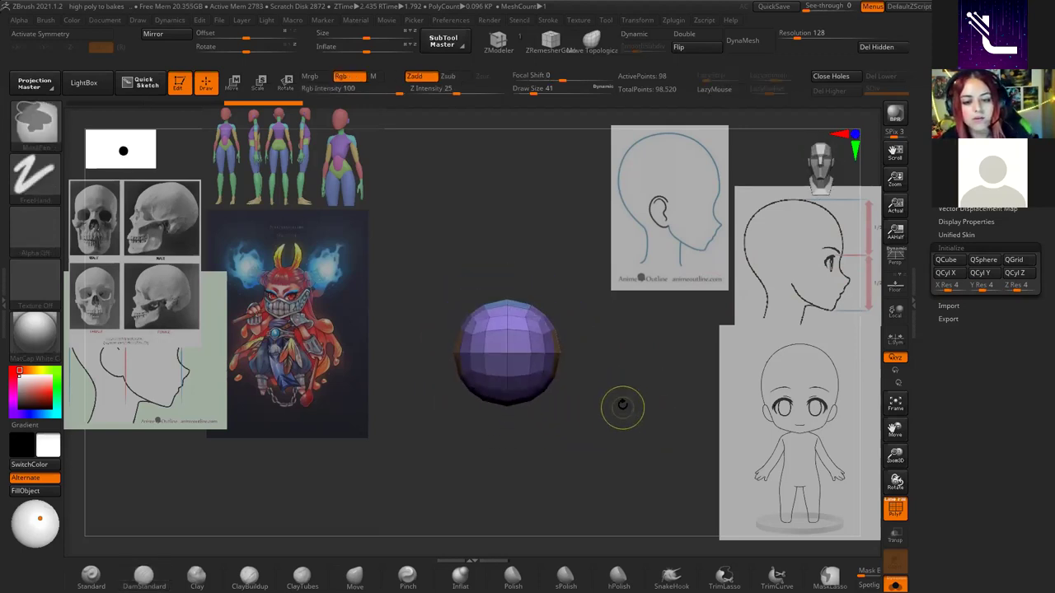
left_click(896, 510)
Show the head beside the sphere and inspect the head from the side.
left_click(895, 584)
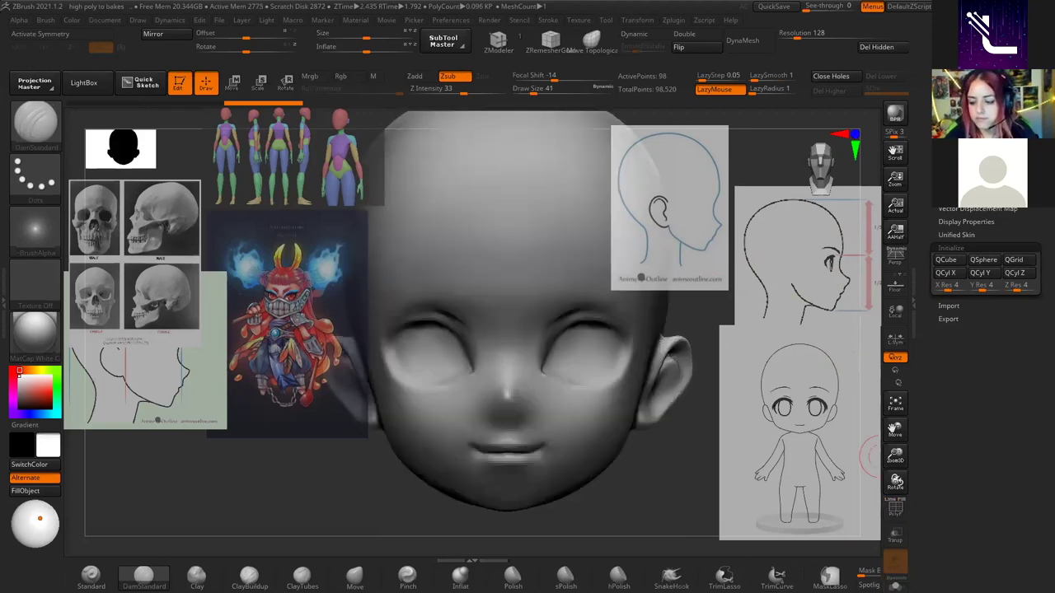
mouse_move(667, 449)
left_mouse_down("alt")
mouse_move(610, 415)
mouse_move(635, 406)
mouse_move(626, 383)
mouse_move(606, 375)
left_mouse_up("alt")
key("w")
left_click_drag(503, 356, 576, 354, "alt")
right_click_drag(642, 412, 694, 476, "ctrl")
left_click_drag(695, 476, 632, 445, "shift")
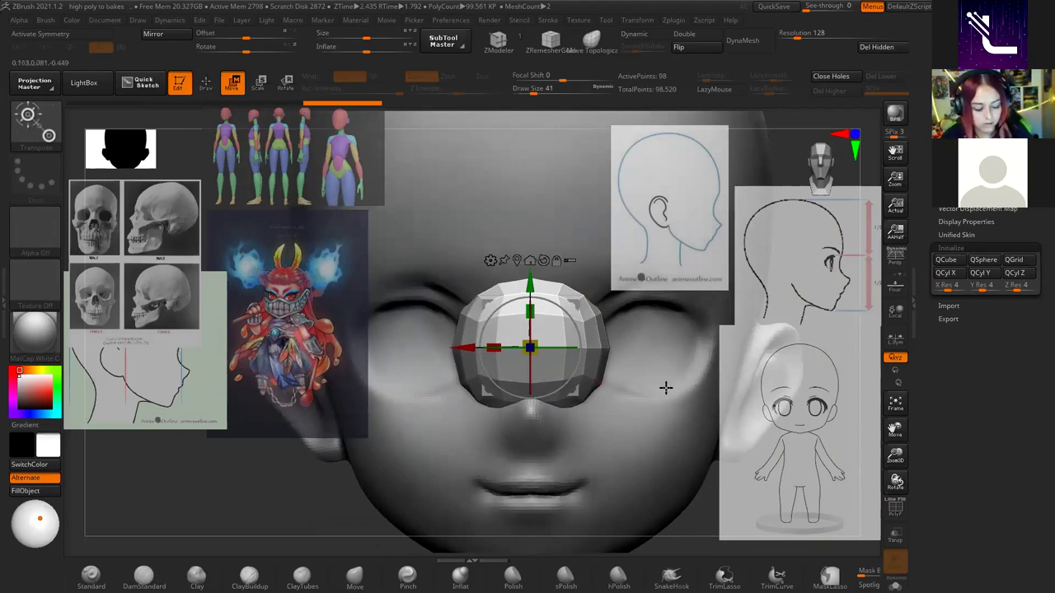
key("q")
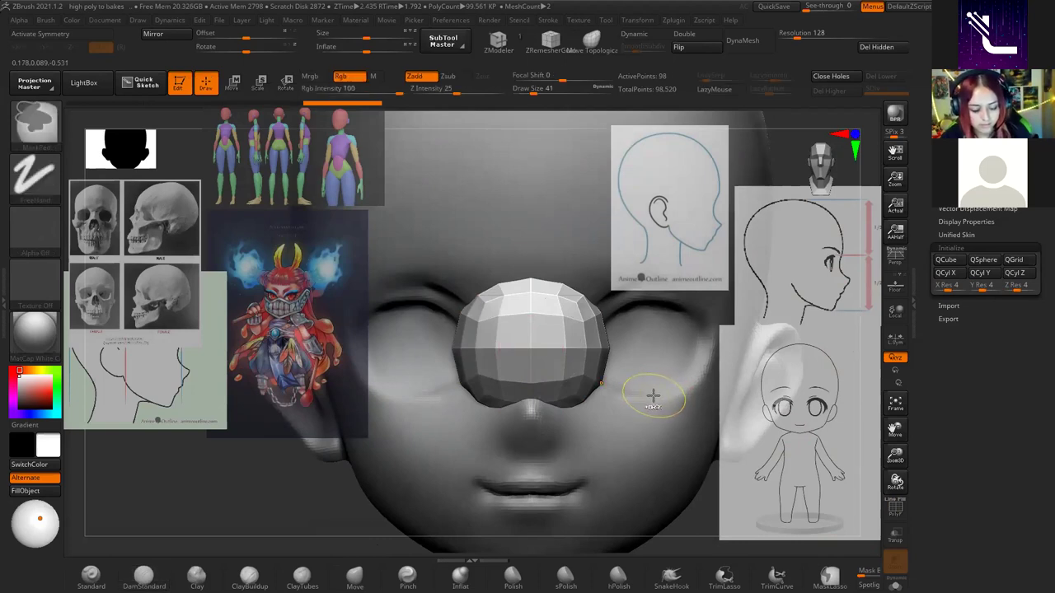
Preview the sphere subdivided, then drop it back to its lowest subdivision level.
key("ctrl+d")
key("ctrl+d")
key("ctrl+d")
key("ctrl+d")
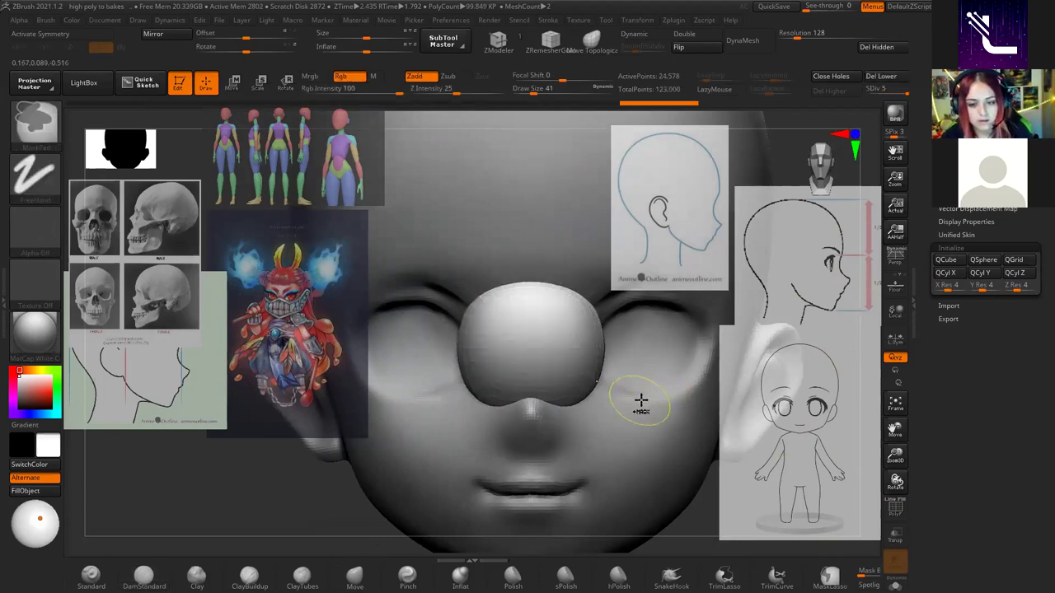
key("b")
key("d")
key("s")
key("shift+d")
key("ctrl")
key("shift+d")
key("shift+d")
key("shift+d")
mouse_move(635, 389)
right_mouse_down()
mouse_move(651, 402)
mouse_move(449, 375)
right_mouse_up()
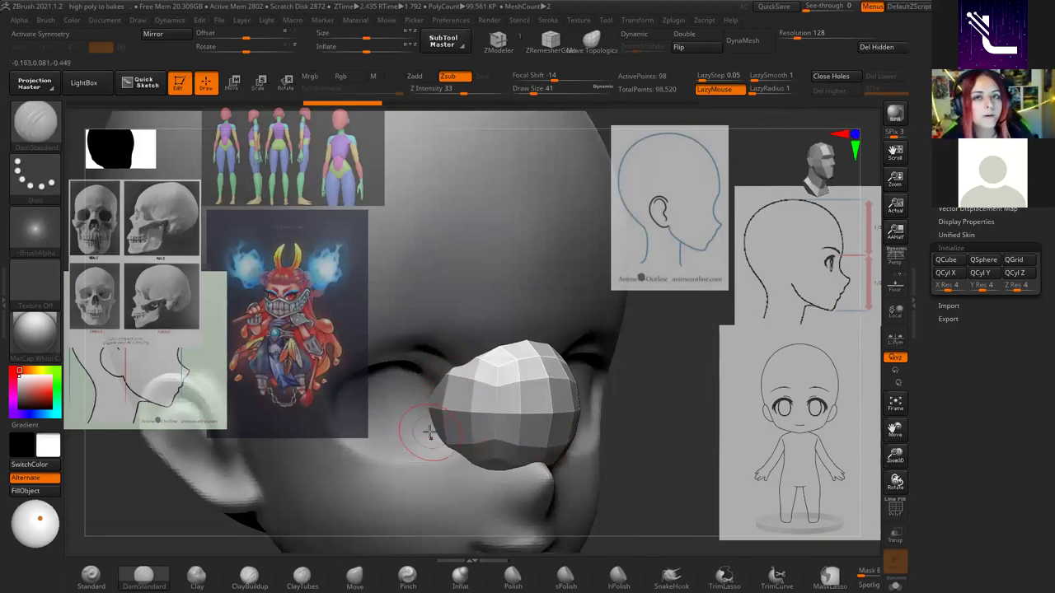
right_click_drag(568, 377, 647, 424)
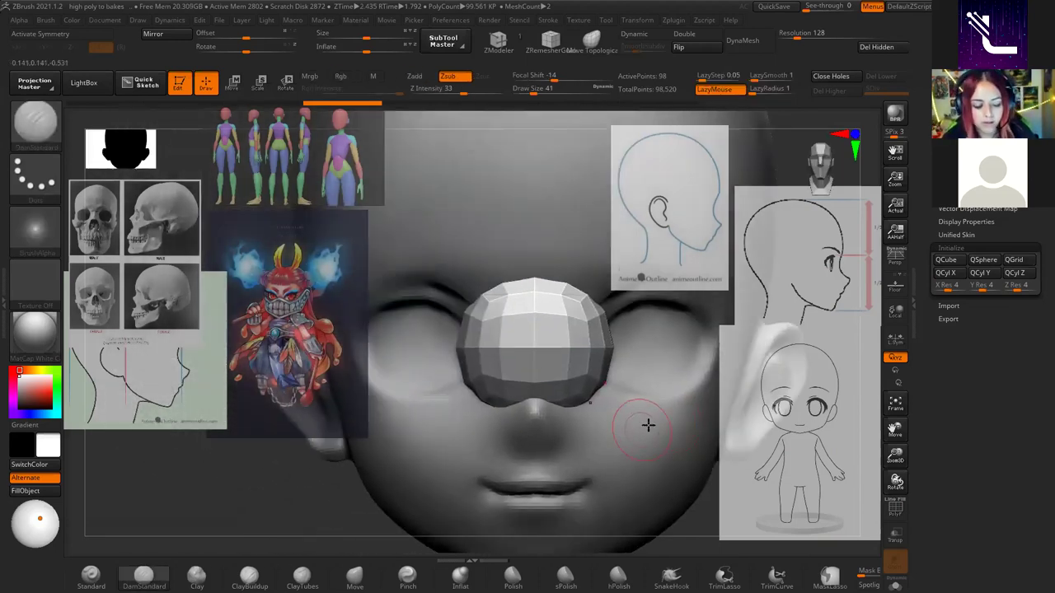
Move the sphere into the right eye socket and adjust its depth and side position.
key("w")
left_click_drag(548, 422, 666, 428)
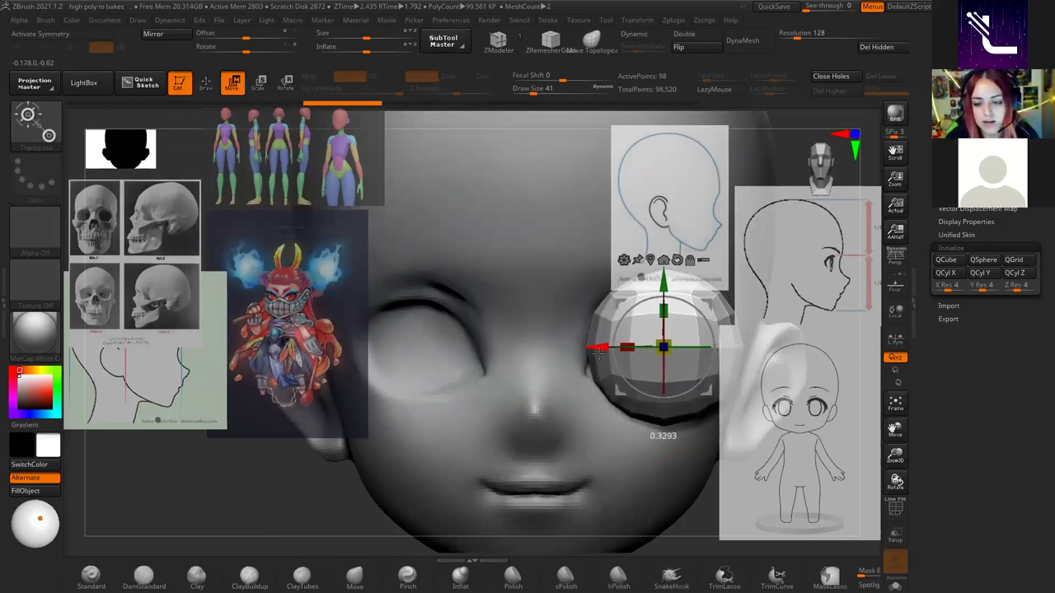
mouse_move(666, 428)
right_mouse_down()
mouse_move(626, 416)
mouse_move(480, 420)
right_mouse_up()
left_click_drag(473, 422, 479, 420)
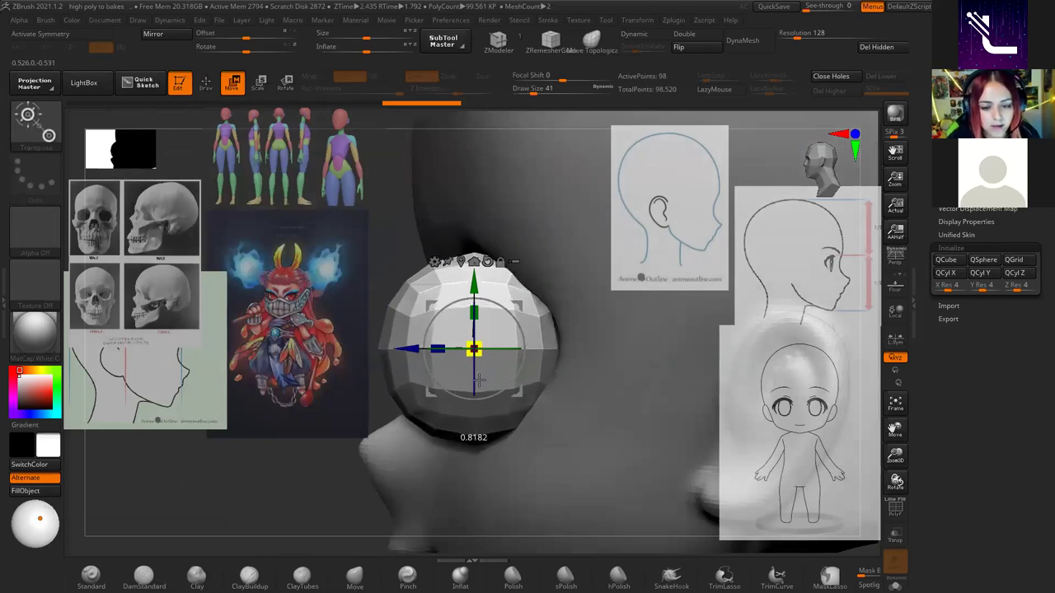
mouse_move(480, 420)
right_mouse_down()
mouse_move(543, 416)
mouse_move(640, 377)
mouse_move(690, 407)
mouse_move(535, 403)
mouse_move(478, 416)
mouse_move(540, 483)
mouse_move(551, 350)
right_mouse_up()
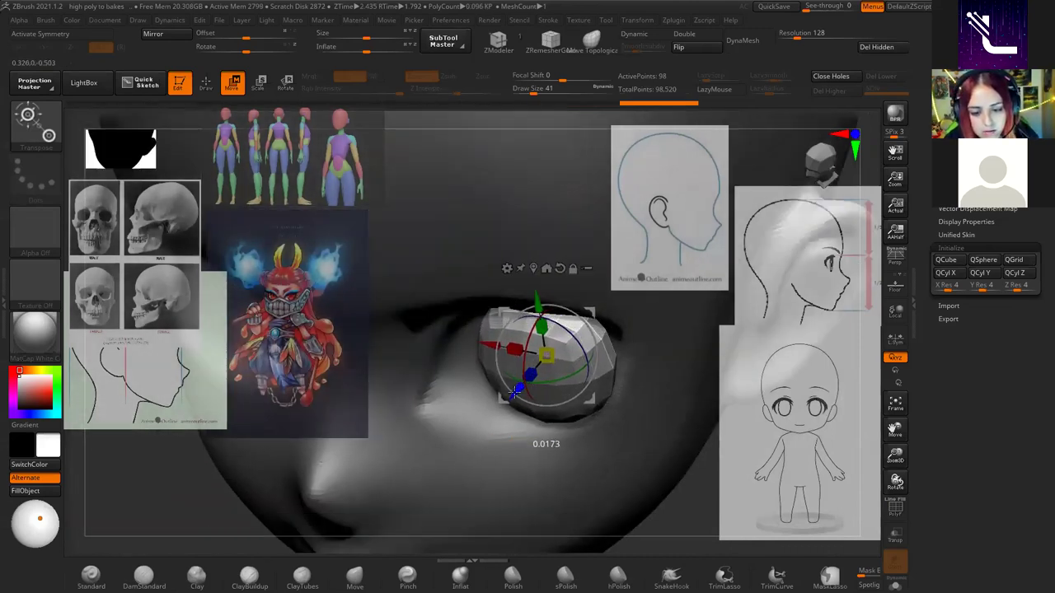
mouse_move(515, 392)
right_mouse_down()
mouse_move(631, 301)
mouse_move(463, 449)
mouse_move(547, 333)
right_mouse_up()
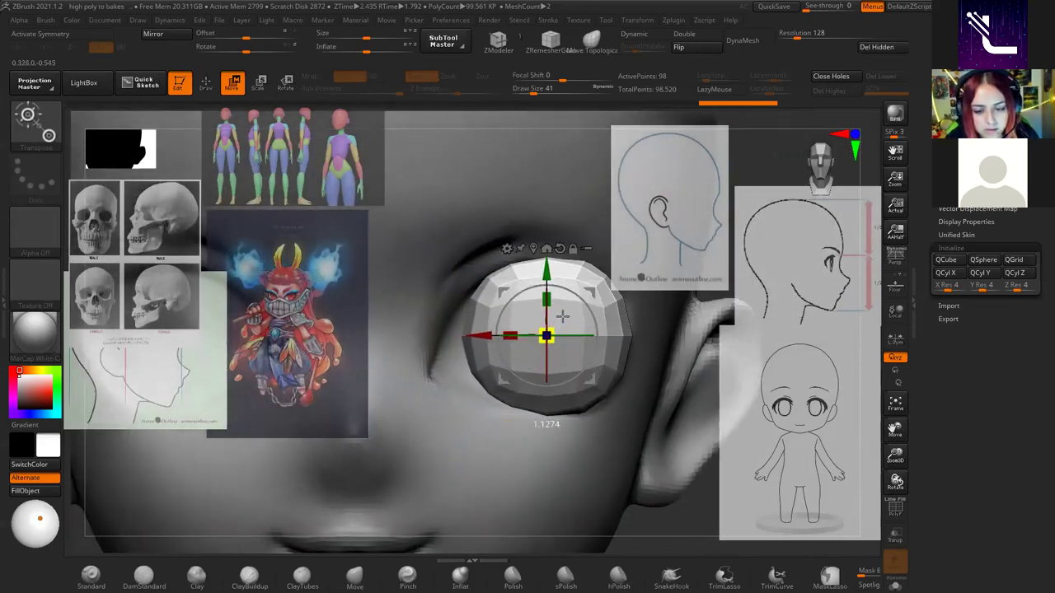
left_click_drag(509, 336, 482, 335)
Stretch the eyeball vertically to fill the socket and set it deeper back along Z.
mouse_move(579, 345)
right_mouse_down()
mouse_move(641, 375)
mouse_move(547, 317)
right_mouse_up()
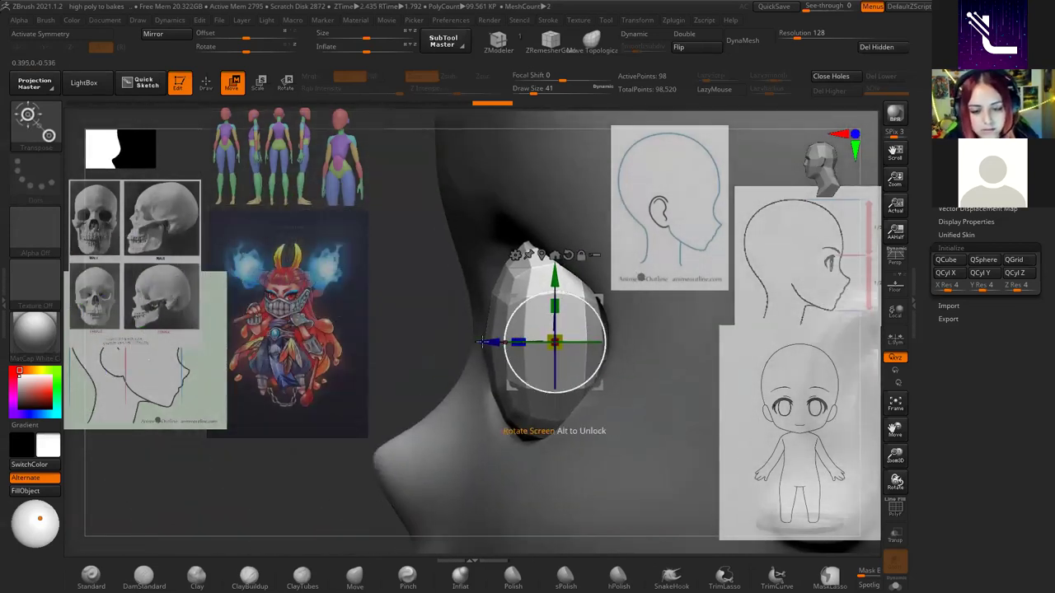
mouse_move(513, 341)
right_mouse_down()
mouse_move(696, 337)
mouse_move(628, 366)
mouse_move(593, 304)
right_mouse_up()
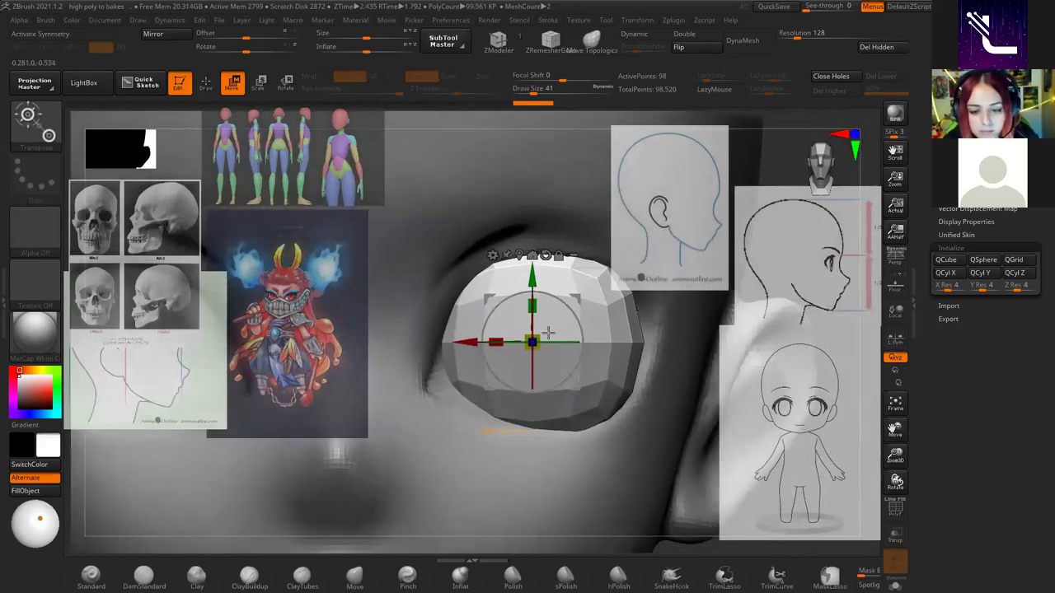
left_click_drag(533, 305, 535, 293)
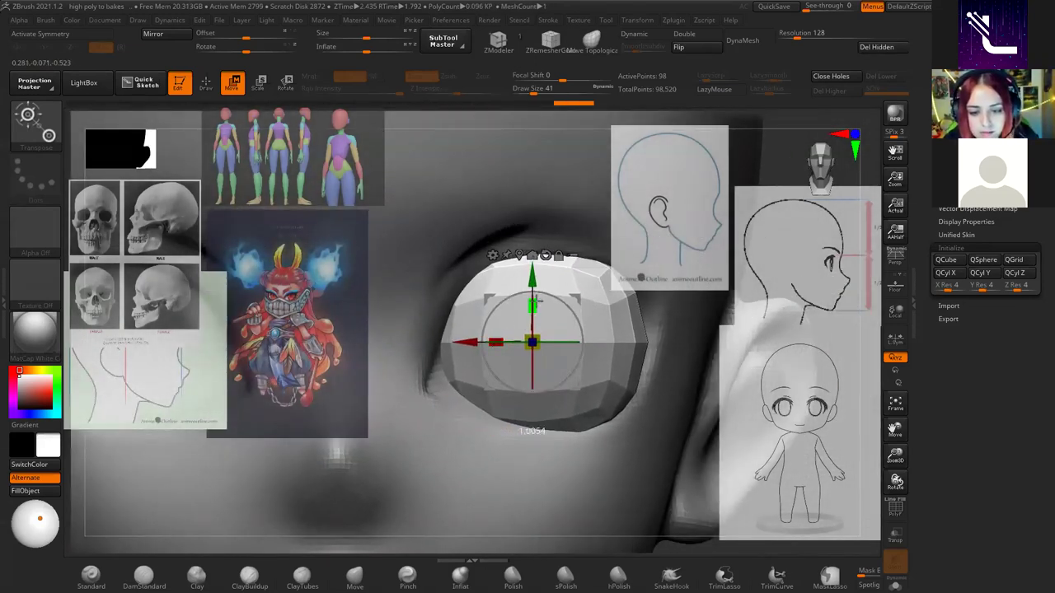
mouse_move(535, 293)
right_mouse_down()
mouse_move(478, 407)
mouse_move(544, 330)
mouse_move(525, 334)
right_mouse_up()
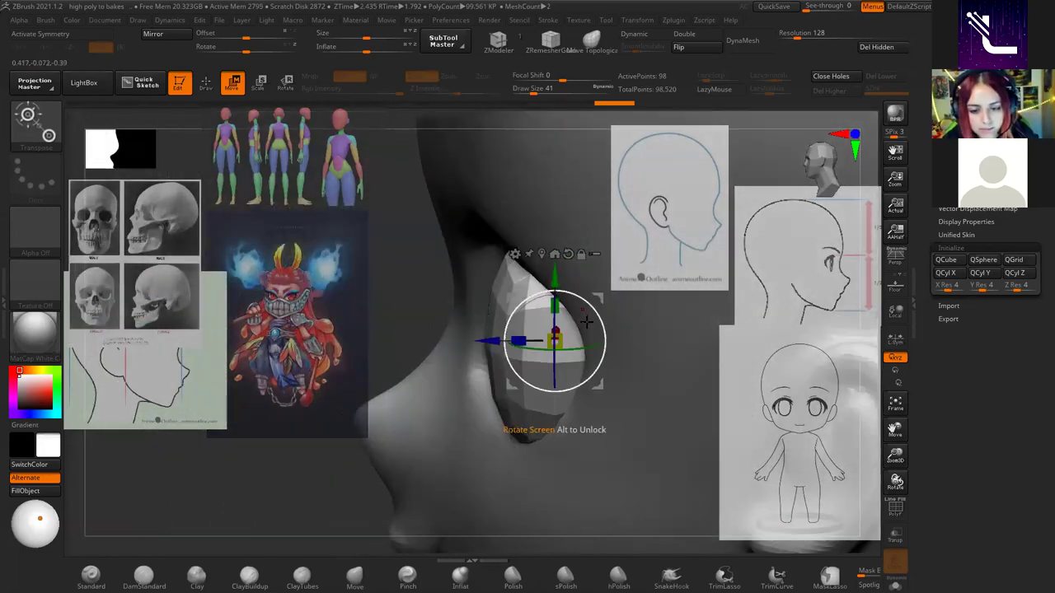
left_click_drag(492, 339, 507, 339)
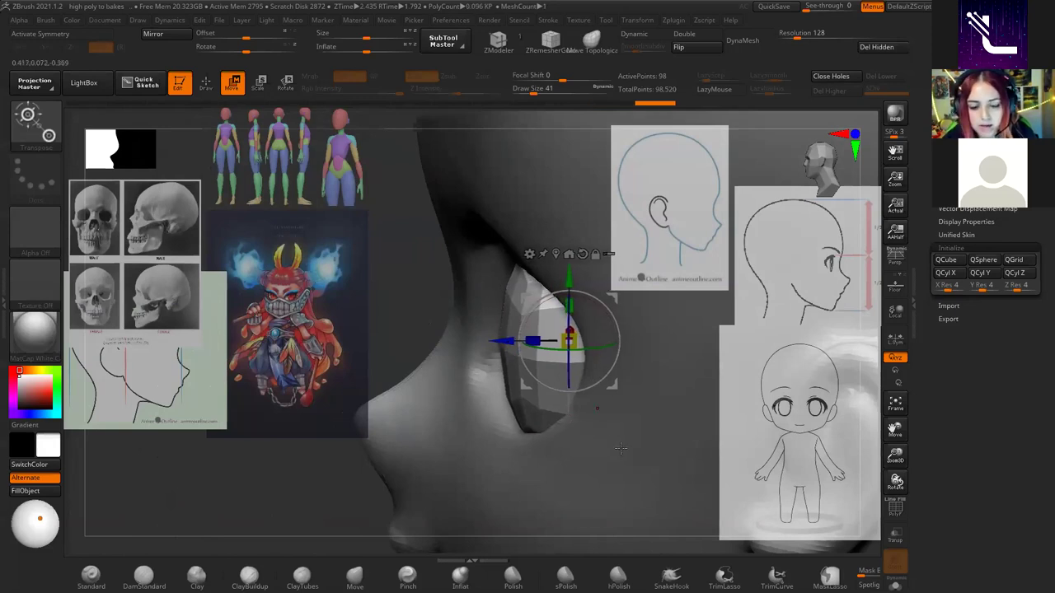
Make the head the active subtool and zoom in close on the eye and ear.
key("q")
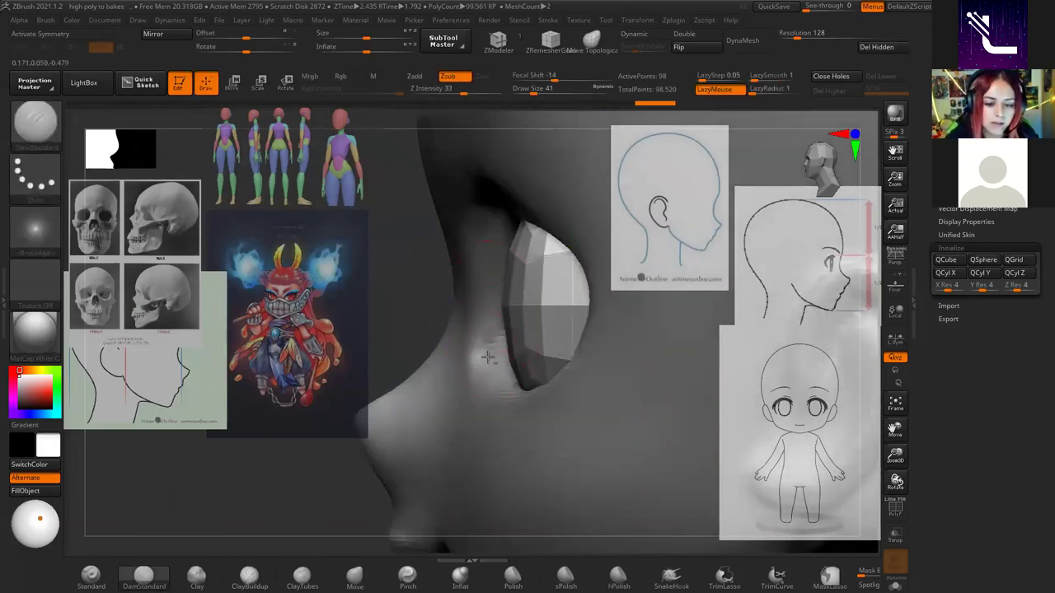
left_click(486, 354, "alt")
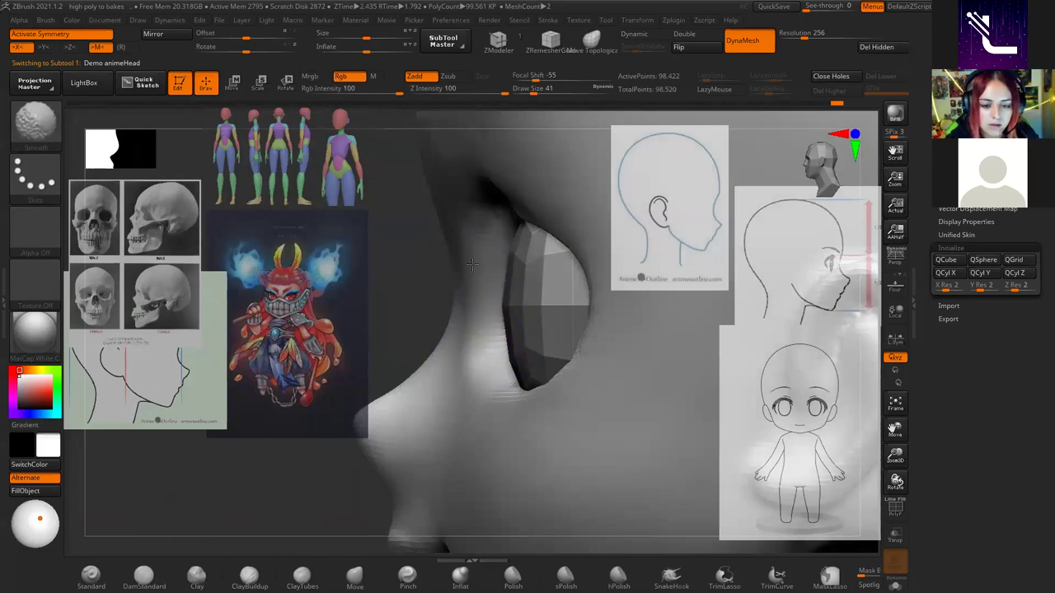
left_click_drag(560, 401, 596, 291)
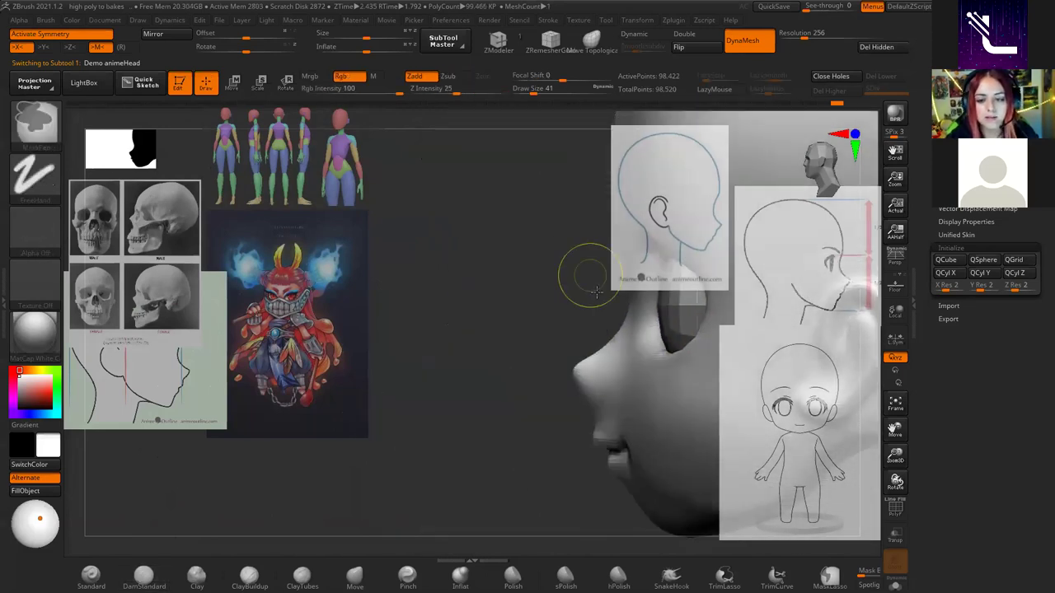
key("2")
key("space")
left_click_drag(677, 331, 493, 385)
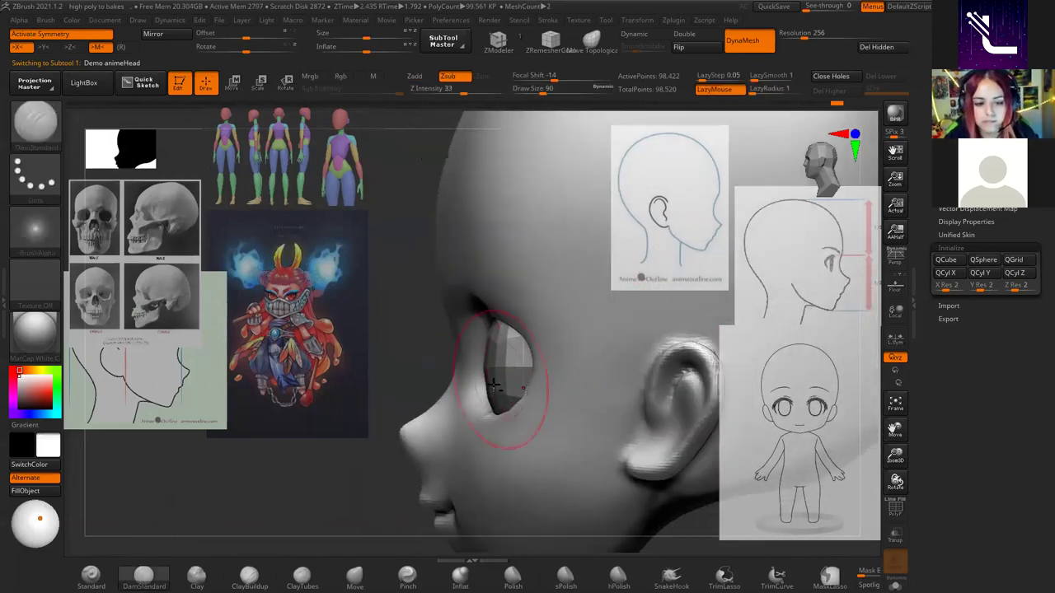
Push the eye socket rim around the eyeball with the Move brush.
key("b")
key("m")
key("v")
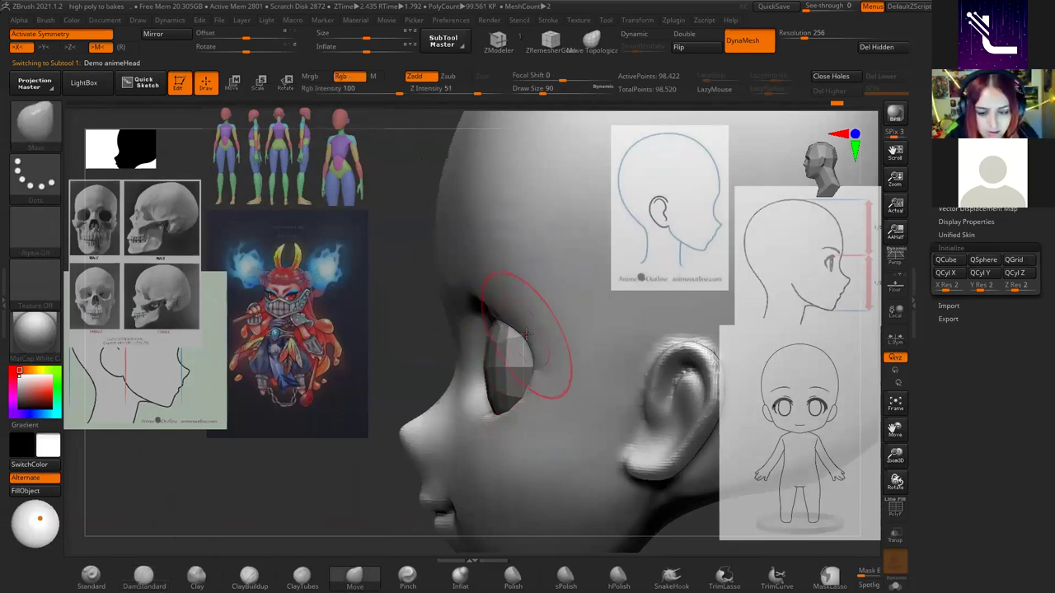
mouse_move(531, 373)
left_mouse_down()
mouse_move(519, 406)
mouse_move(486, 423)
mouse_move(504, 410)
left_mouse_up()
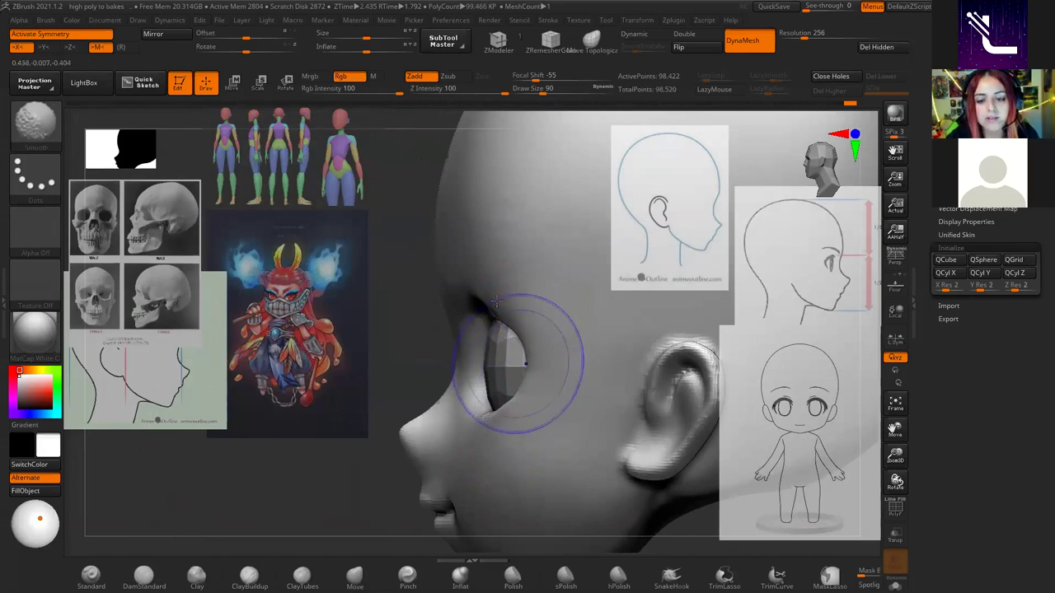
mouse_move(506, 401)
right_mouse_down()
mouse_move(500, 384)
mouse_move(581, 323)
right_mouse_up()
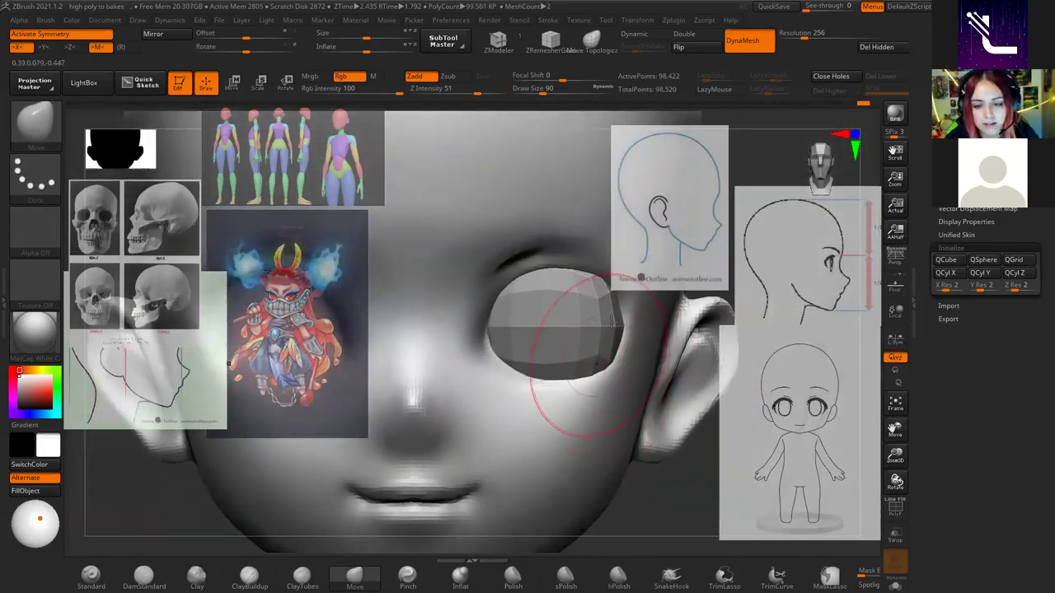
mouse_move(581, 323)
right_mouse_down()
mouse_move(582, 372)
mouse_move(481, 452)
mouse_move(547, 420)
mouse_move(586, 350)
right_mouse_up()
key("w")
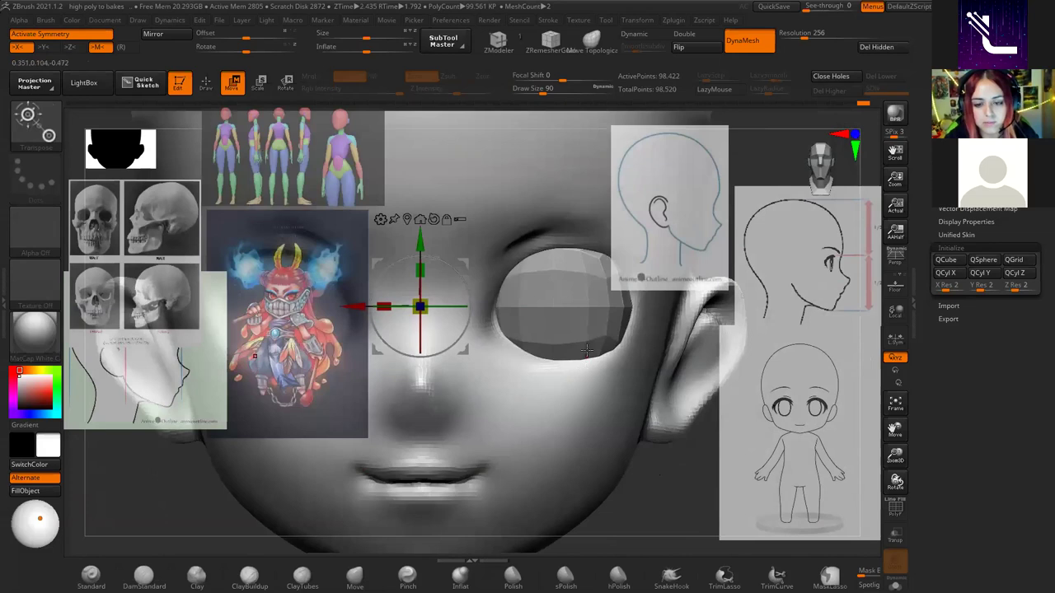
Switch between the eyeball and head subtools from the viewport and the SubTool list.
left_click(588, 324, "alt")
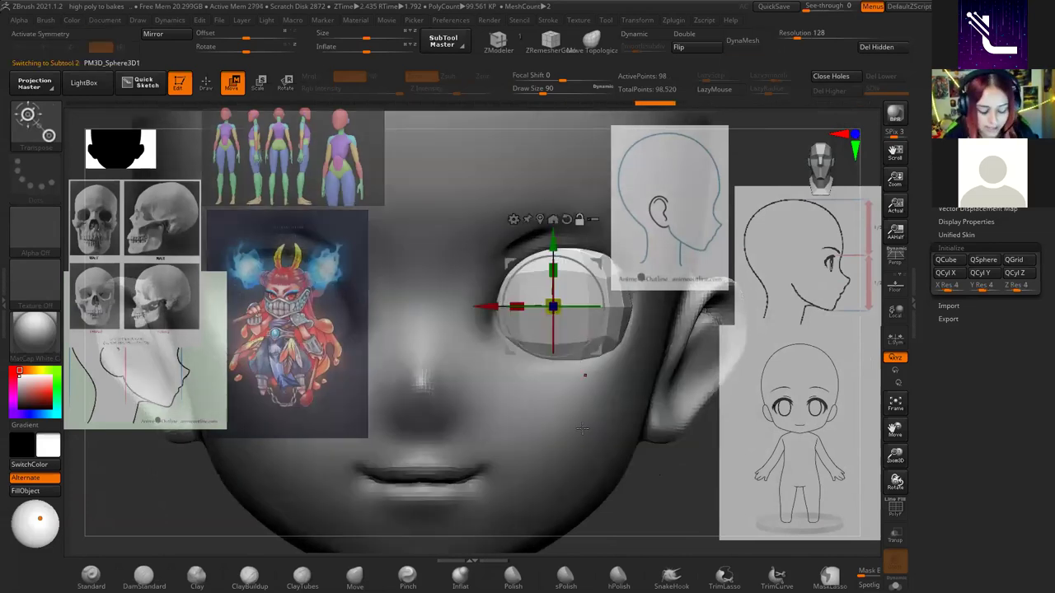
left_click(584, 441, "alt")
left_click(598, 328, "alt")
left_click(598, 425, "alt")
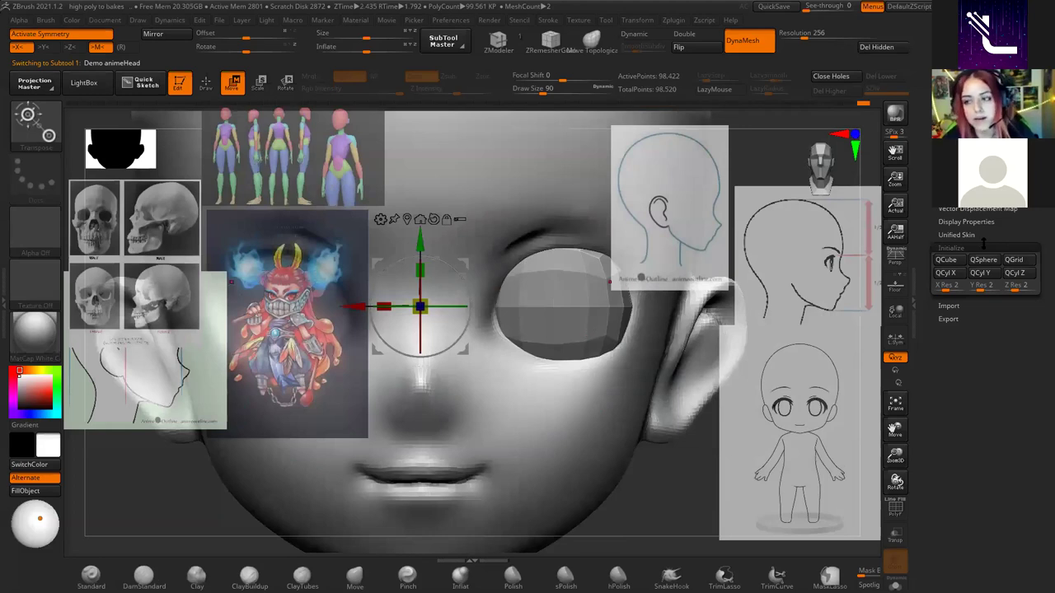
scroll(980, 330, "up", 10)
left_click(956, 206)
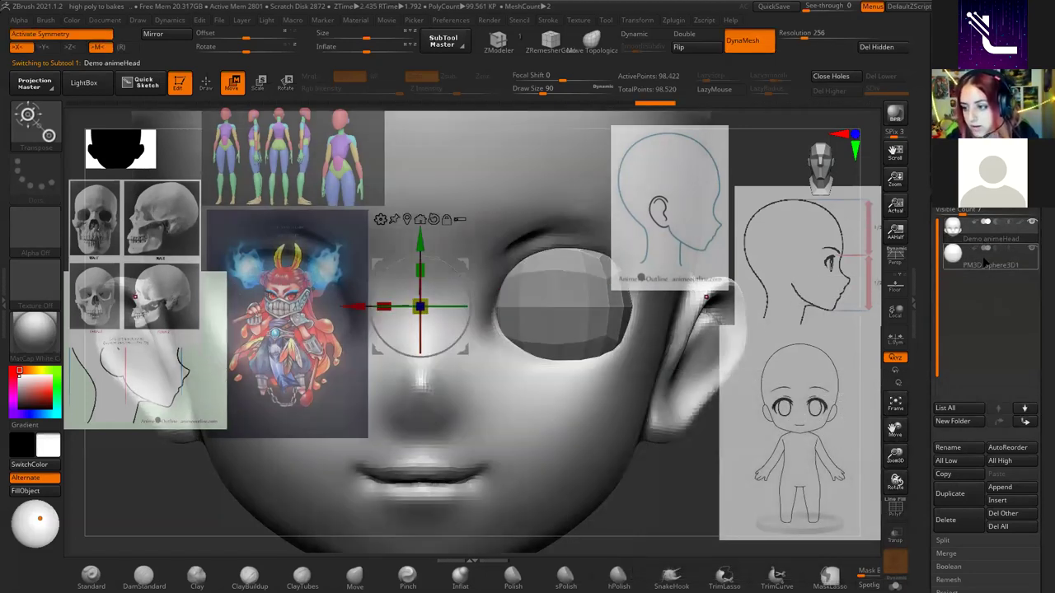
left_click(983, 260)
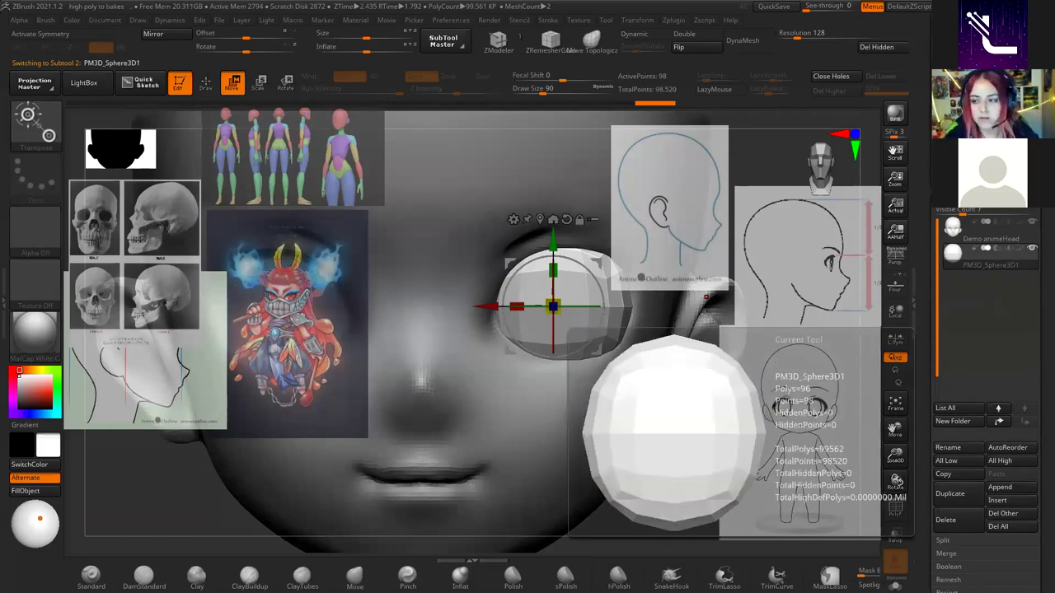
left_click(987, 241)
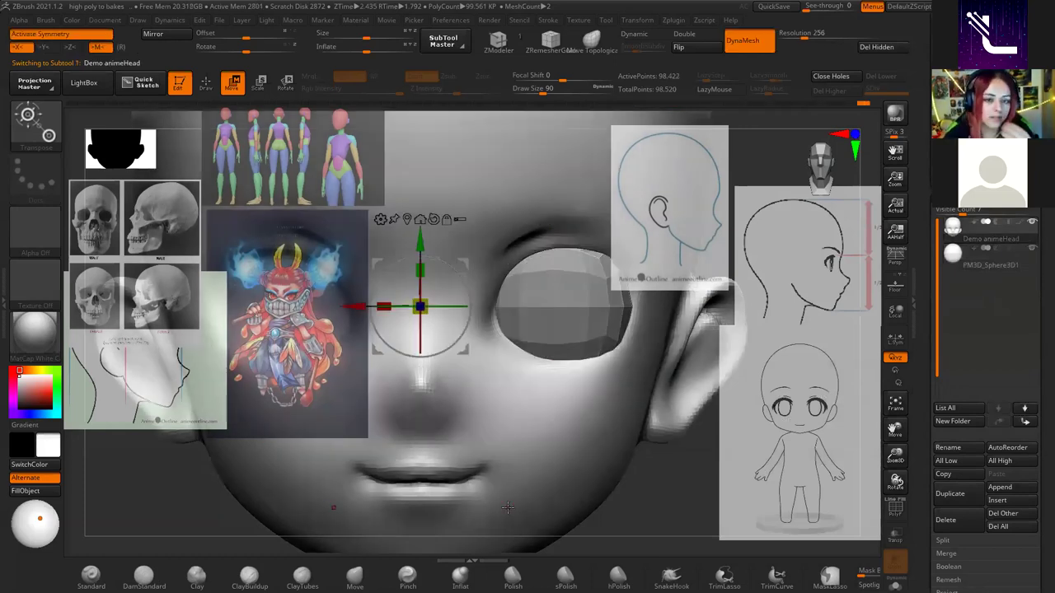
Select the PM3D_Sphere3D1 eyeball, leave the gizmo and frame the head front-on.
left_click(595, 327, "alt")
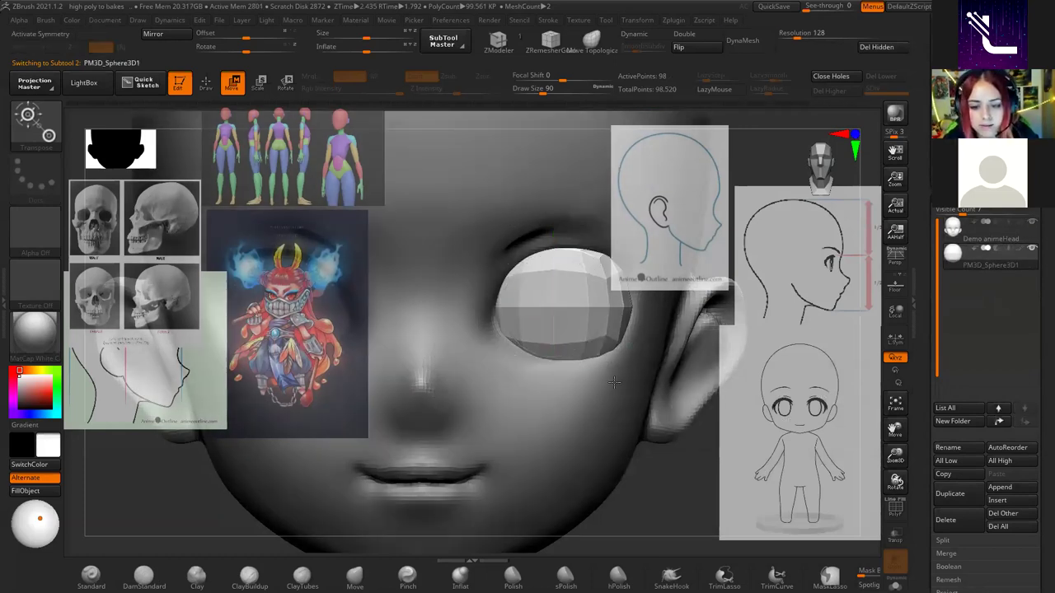
right_click_drag(643, 325, 715, 320)
mouse_move(522, 347)
right_mouse_down("shift")
mouse_move(581, 328)
mouse_move(572, 414)
right_mouse_up("shift")
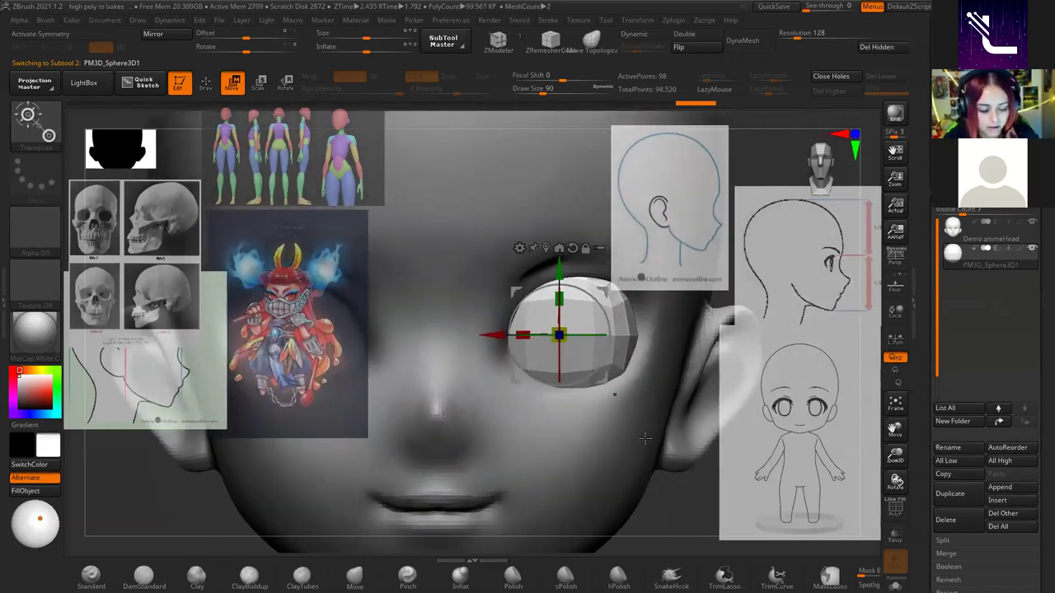
key("q")
right_click_drag(617, 374, 631, 393)
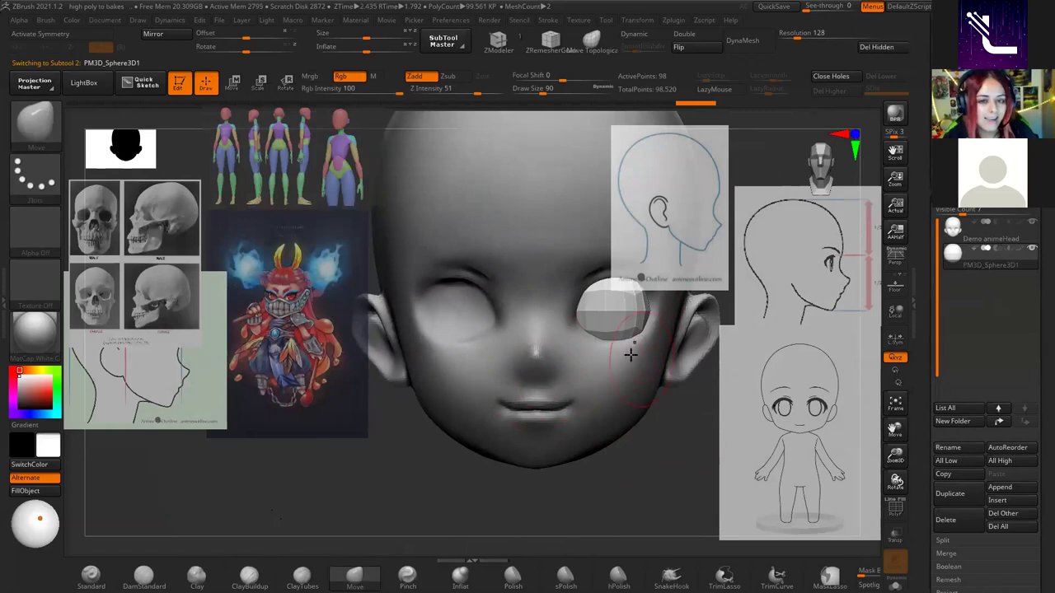
right_click_drag(629, 354, 589, 398, "alt")
Mirror the eyeball across the X axis, merged into the same subtool.
left_click(169, 35)
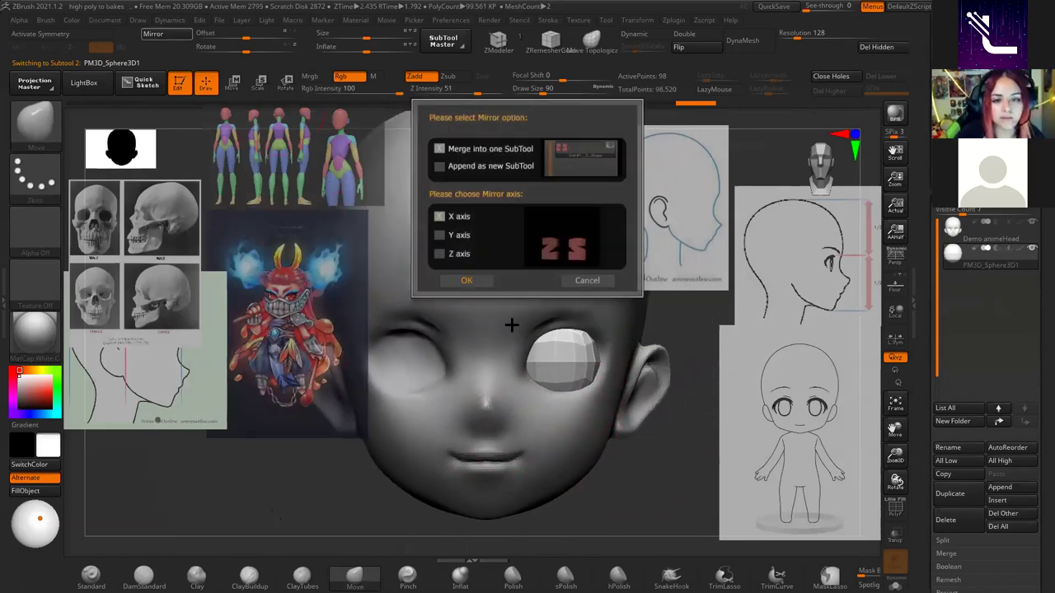
left_click(466, 280)
mouse_move(609, 412)
right_mouse_down("ctrl")
mouse_move(614, 428)
mouse_move(677, 248)
right_mouse_up("ctrl")
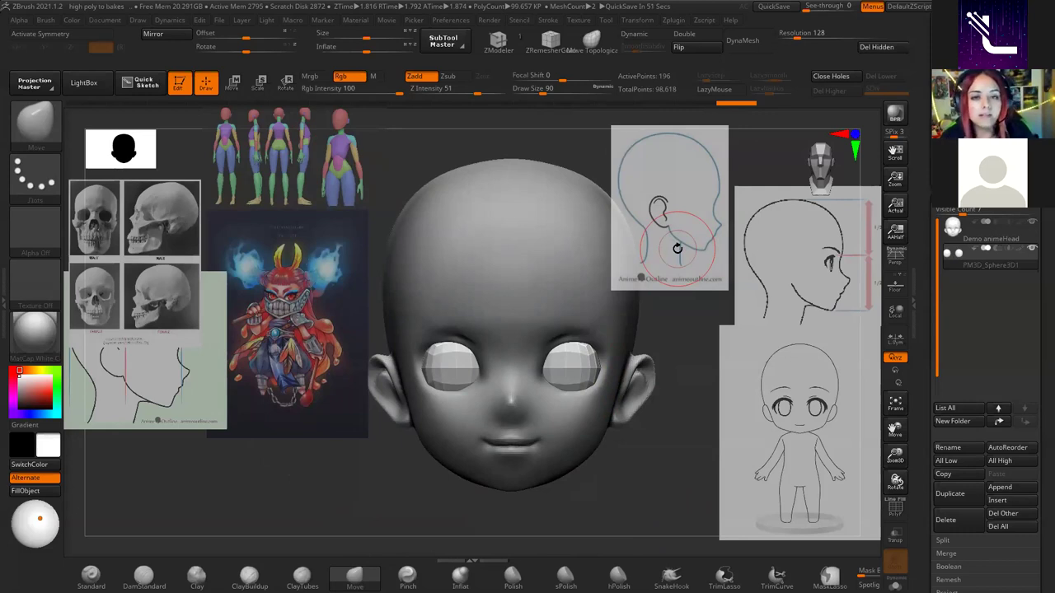
mouse_move(676, 247)
right_mouse_down("ctrl")
mouse_move(606, 350)
mouse_move(680, 334)
right_mouse_up("ctrl")
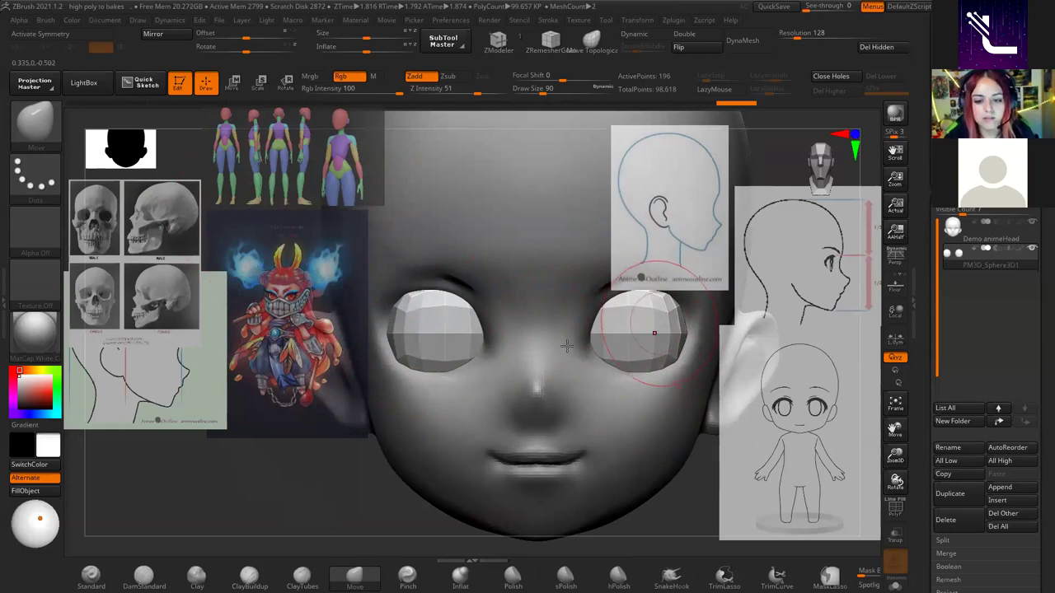
Round out the right eyeball's shape with the Move brush.
right_click_drag(657, 322, 615, 324)
left_click_drag(553, 335, 556, 396)
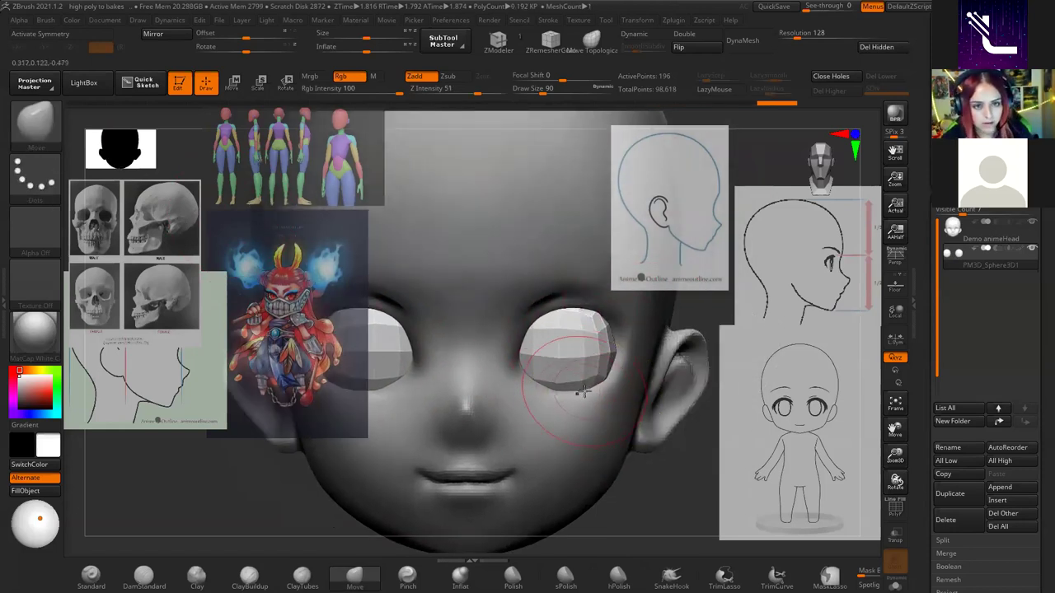
key("b")
key("s")
key("t")
key("b")
key("m")
key("v")
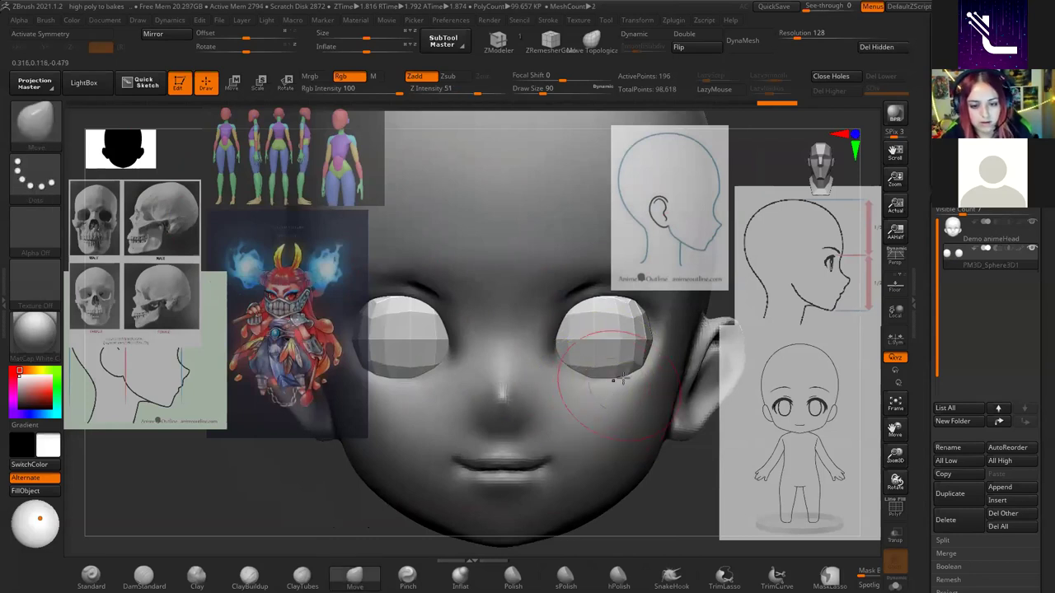
Turn on X symmetry, enlarge the Move brush to 154 and pull out the eyeball's outer edge.
key("x")
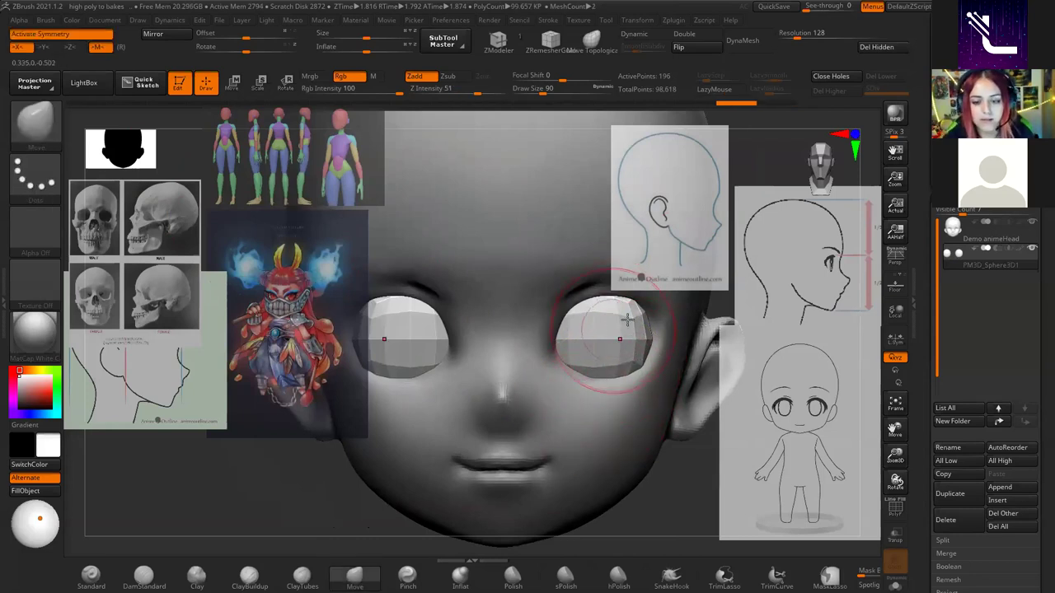
key("space")
left_click_drag(660, 313, 671, 314)
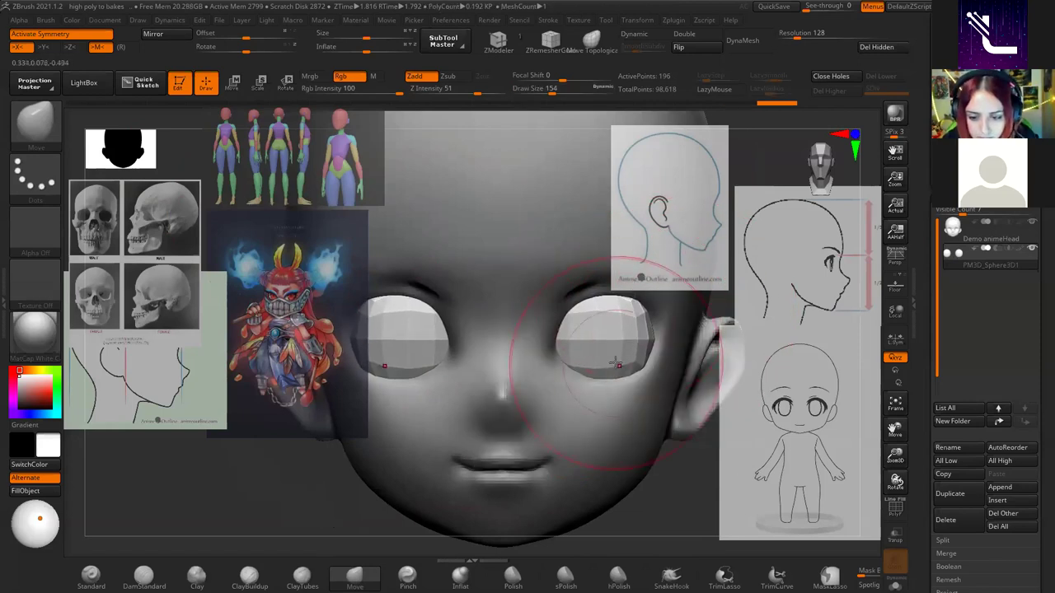
left_click_drag(646, 310, 646, 353)
mouse_move(647, 354)
right_mouse_down()
mouse_move(600, 348)
mouse_move(598, 376)
right_mouse_up()
left_click(586, 348, "alt")
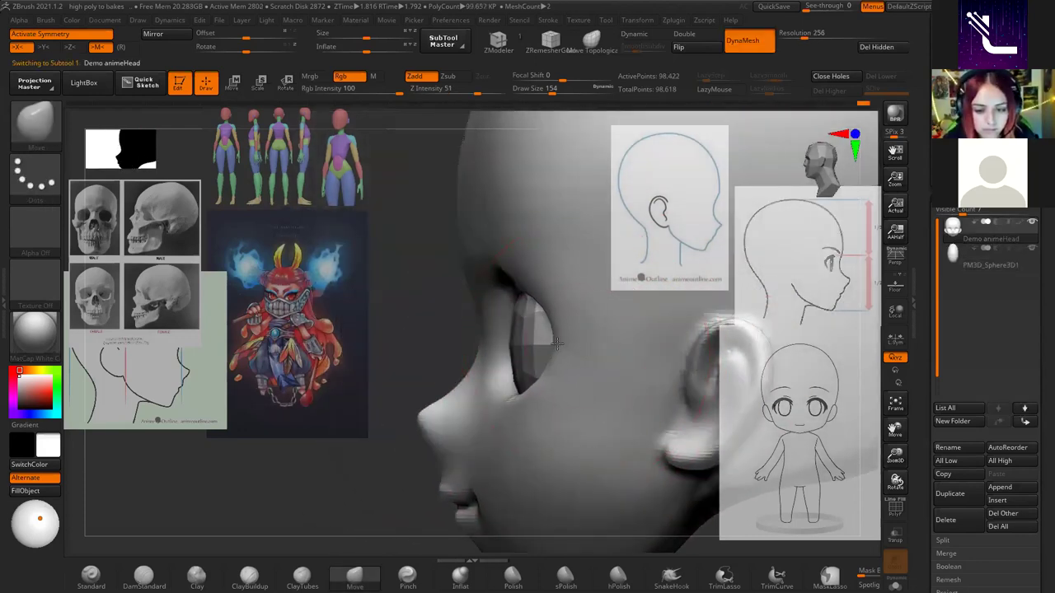
Set the brush size to 108 and push the eyeball sphere back into its socket.
mouse_move(557, 343)
right_mouse_down()
mouse_move(615, 330)
mouse_move(516, 395)
mouse_move(612, 335)
right_mouse_up()
key("space")
left_click_drag(611, 334, 594, 335)
key("ctrl+z")
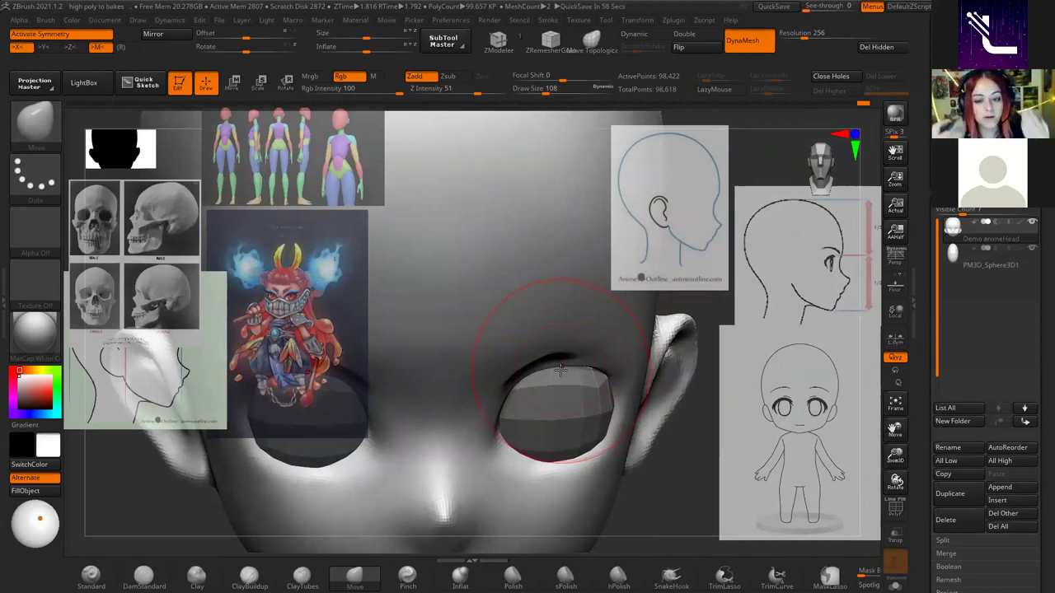
mouse_move(550, 375)
right_mouse_down()
mouse_move(593, 333)
mouse_move(593, 363)
mouse_move(683, 276)
right_mouse_up()
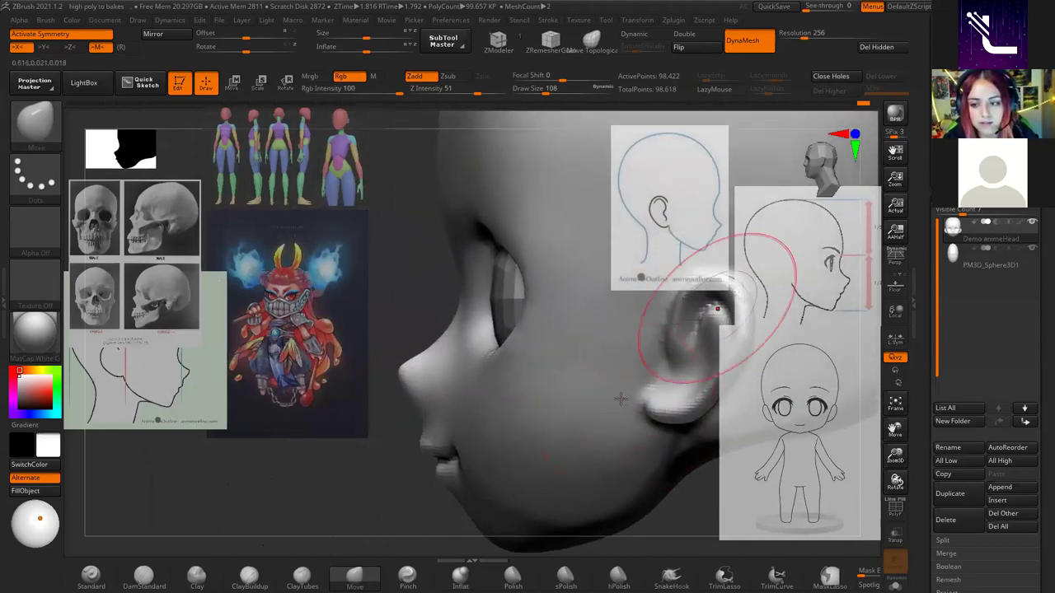
left_click(494, 297, "alt")
left_click_drag(494, 293, 511, 296)
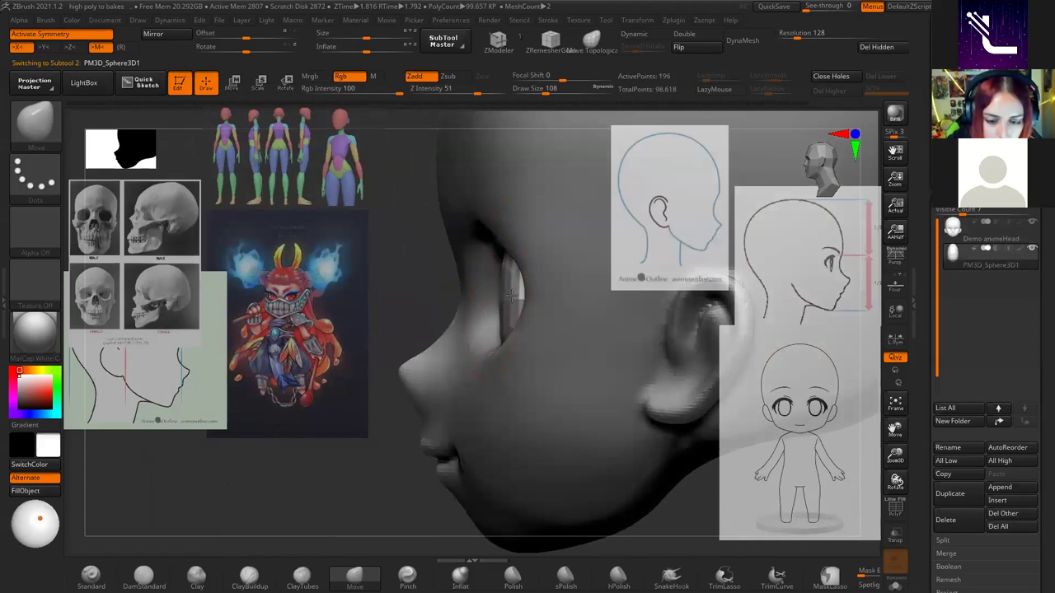
right_click_drag(517, 295, 579, 300)
On the head at brush size 39, smooth the upper eyelid over the eyeball.
key("space")
left_click_drag(580, 299, 518, 287)
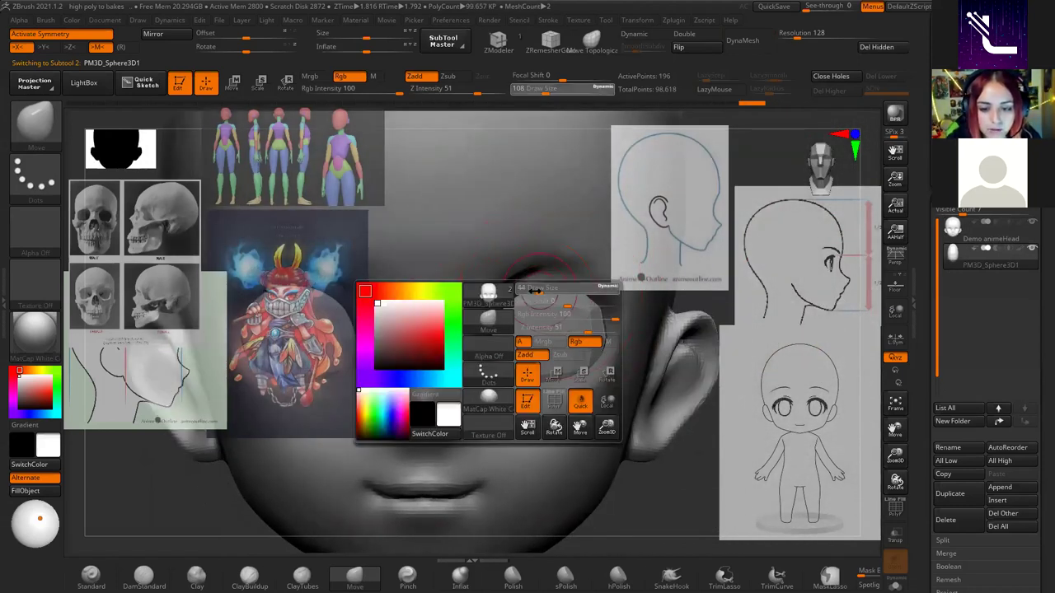
left_click(517, 287, "alt")
mouse_move(513, 302)
right_mouse_down()
mouse_move(498, 290)
mouse_move(513, 274)
mouse_move(520, 221)
right_mouse_up()
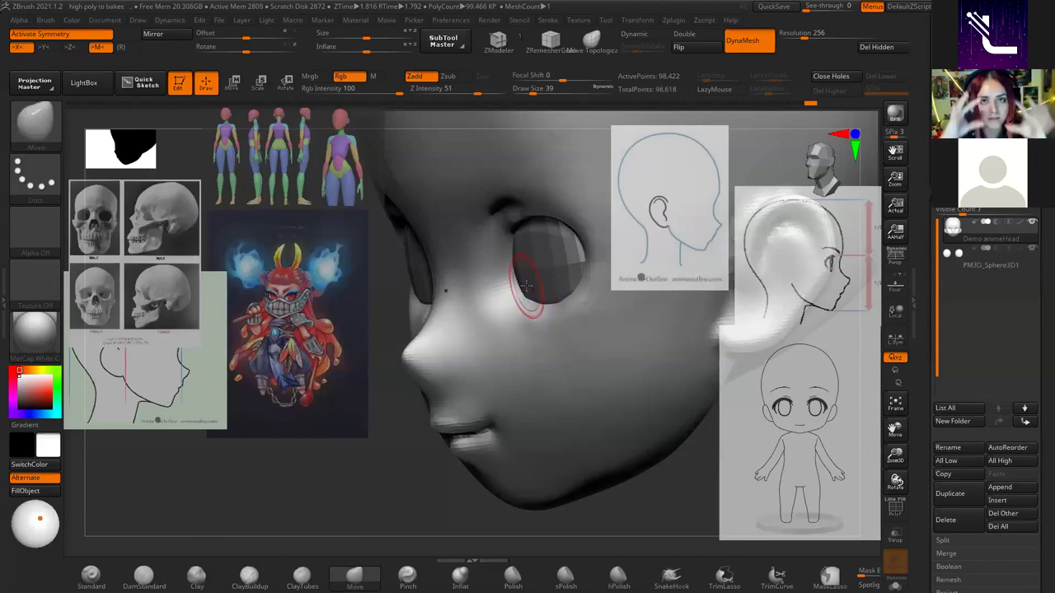
right_click_drag(588, 305, 695, 329)
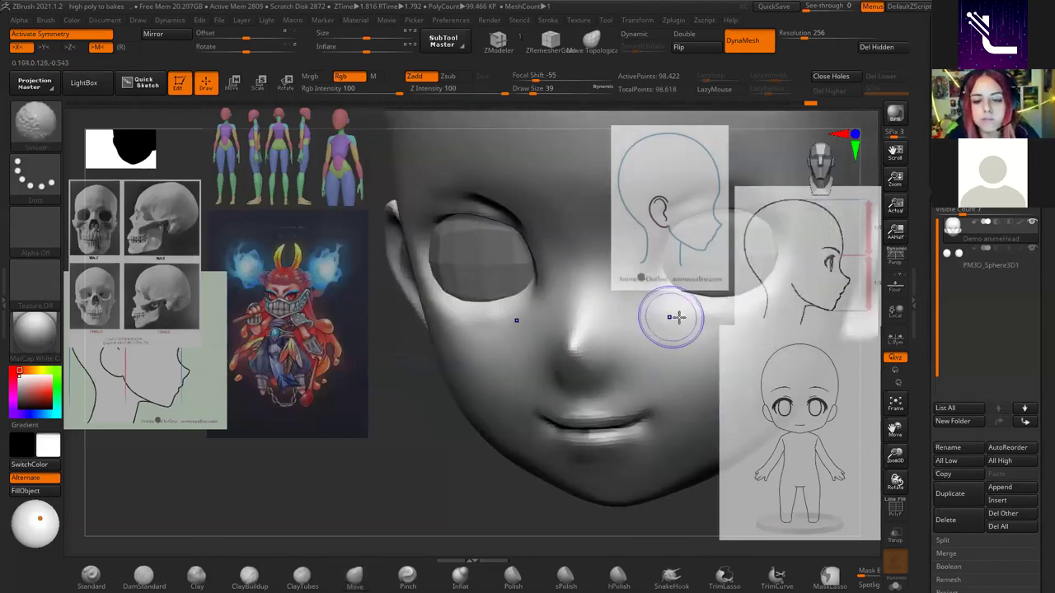
right_click_drag(427, 370, 546, 349)
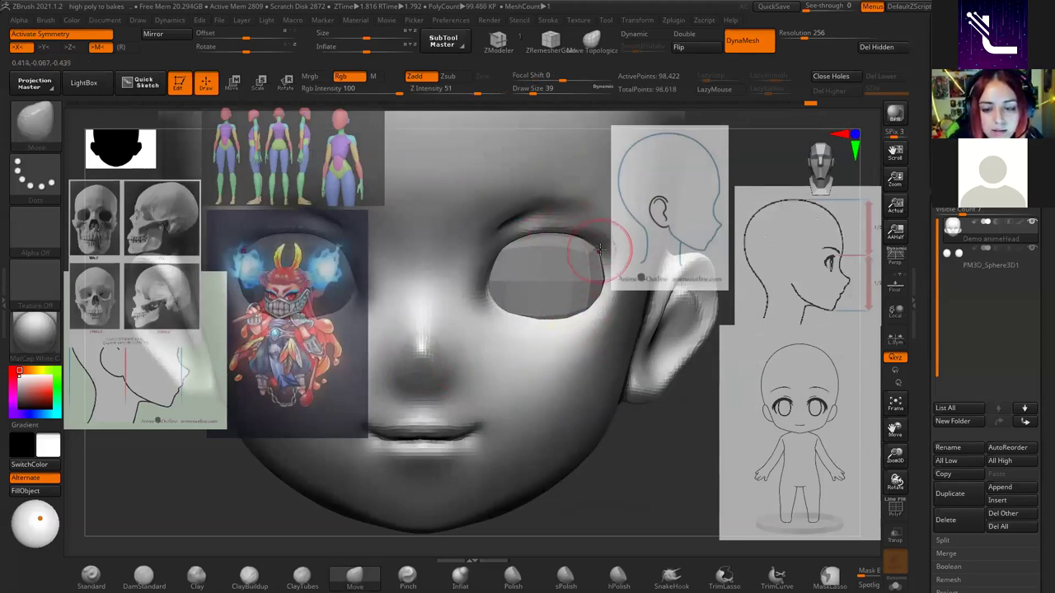
key("shift")
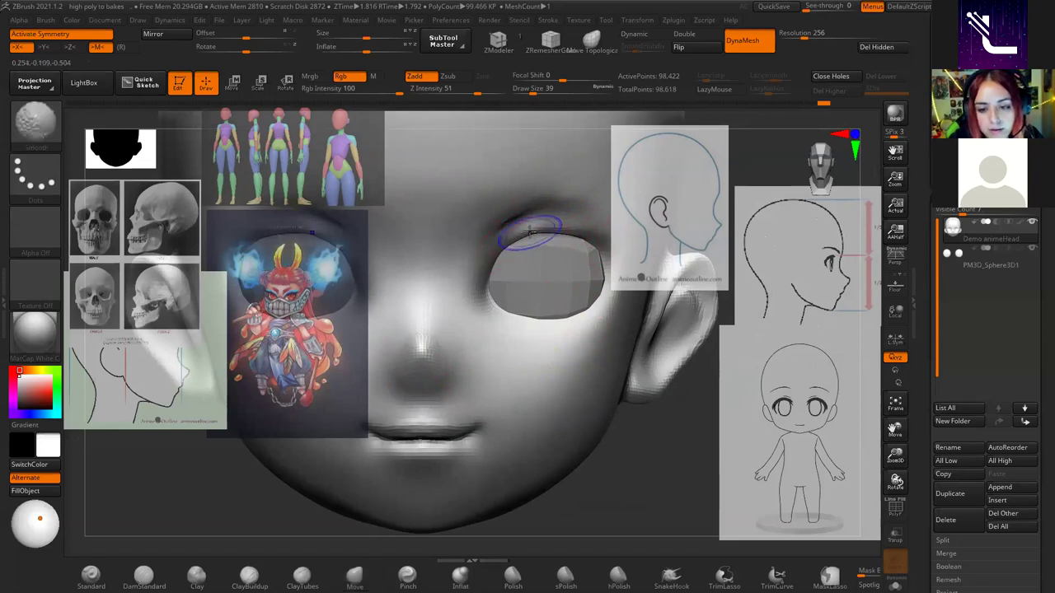
left_click_drag(528, 233, 588, 236, "shift")
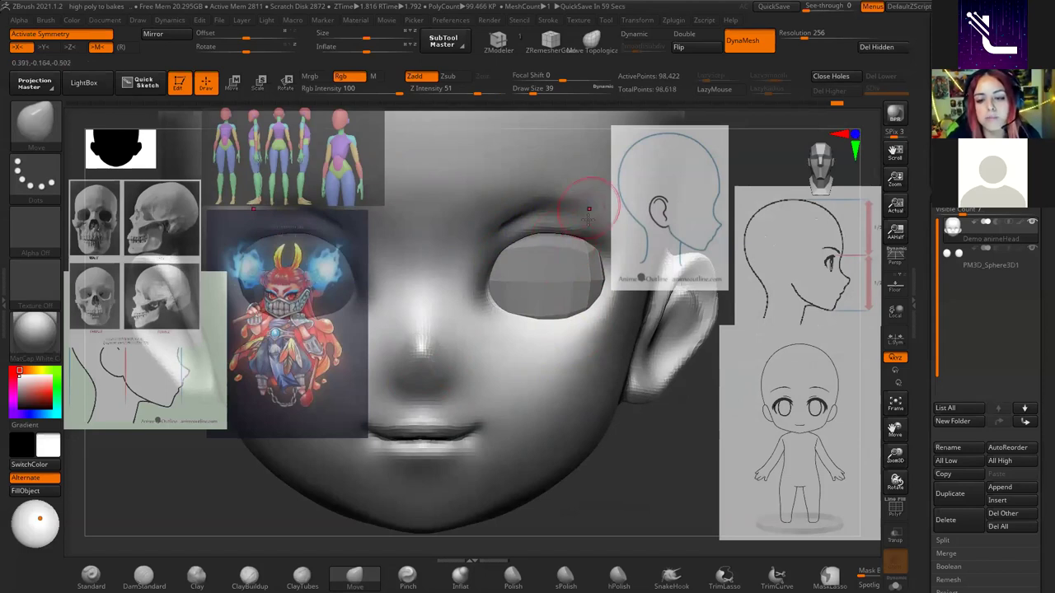
right_click_drag(604, 274, 602, 278, "shift")
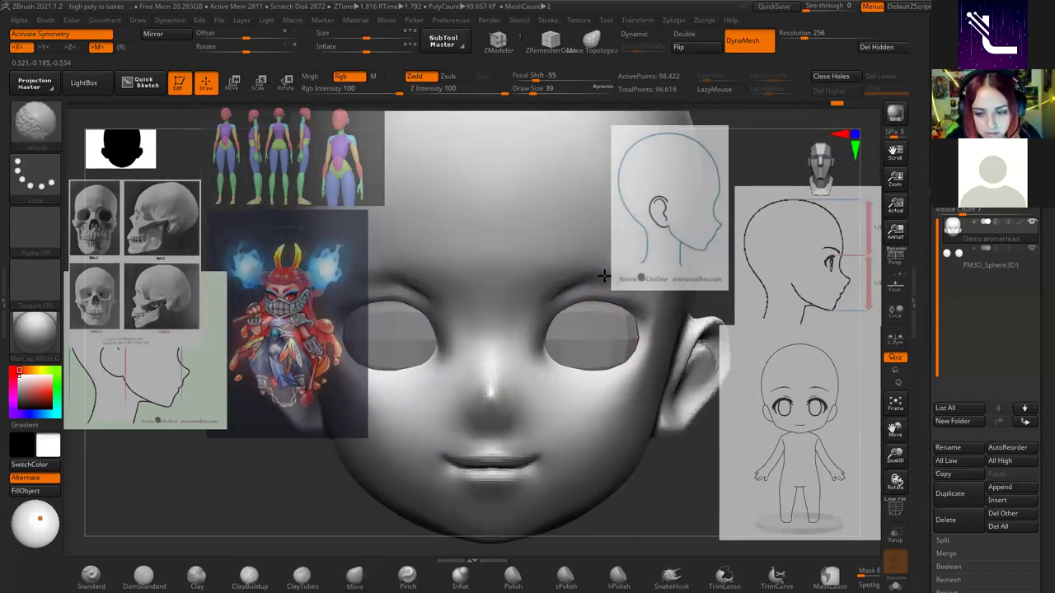
right_click_drag(518, 336, 596, 323, "alt")
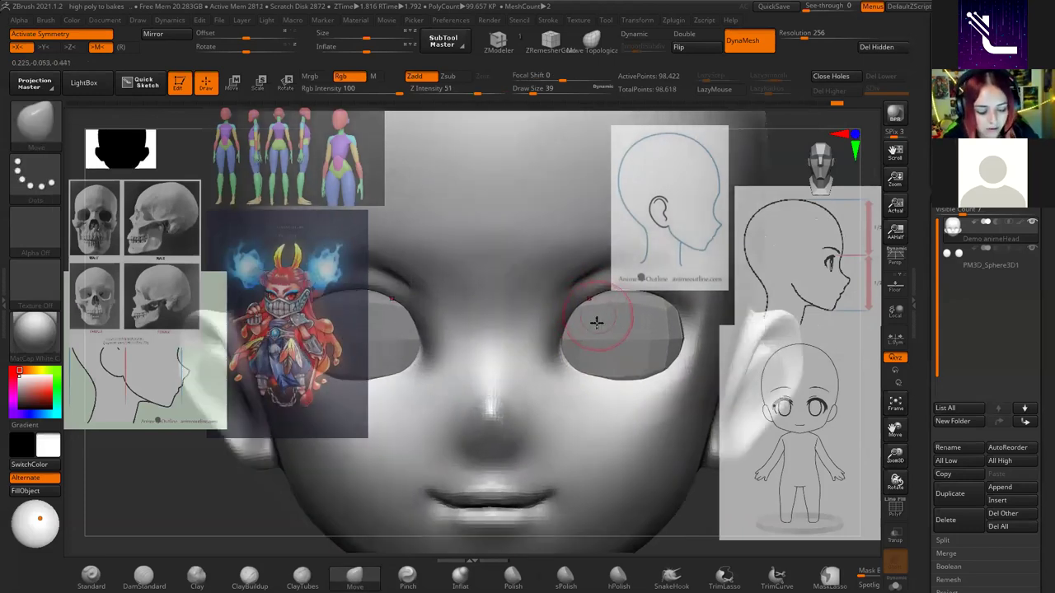
Choose DamStandard (Zsub, intensity 33) at draw size 25 and reactivate the eyeball subtool.
key("b")
key("d")
key("s")
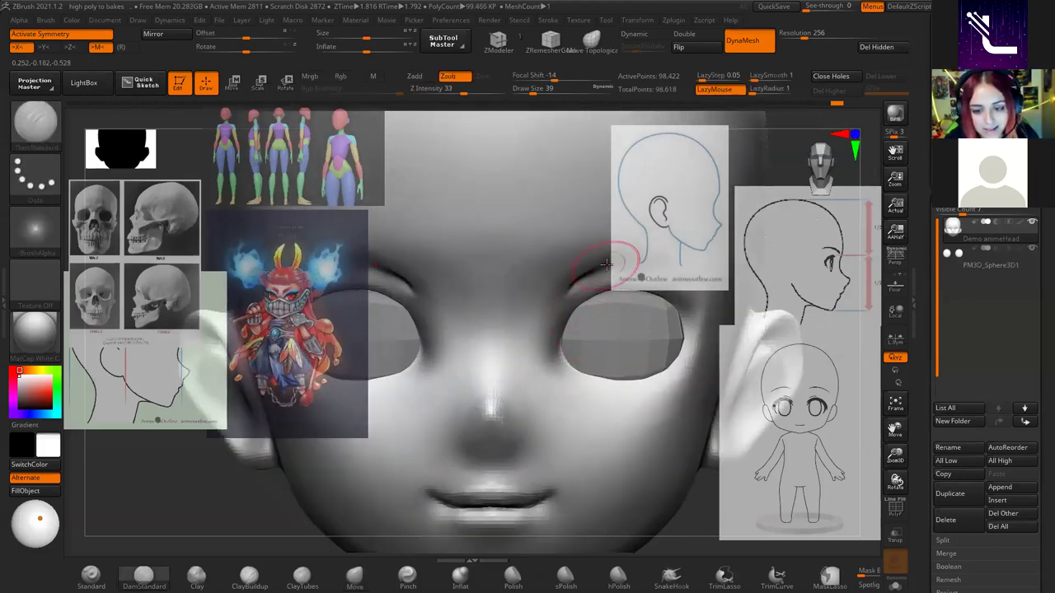
mouse_move(584, 341)
right_mouse_down()
mouse_move(618, 344)
mouse_move(523, 401)
right_mouse_up()
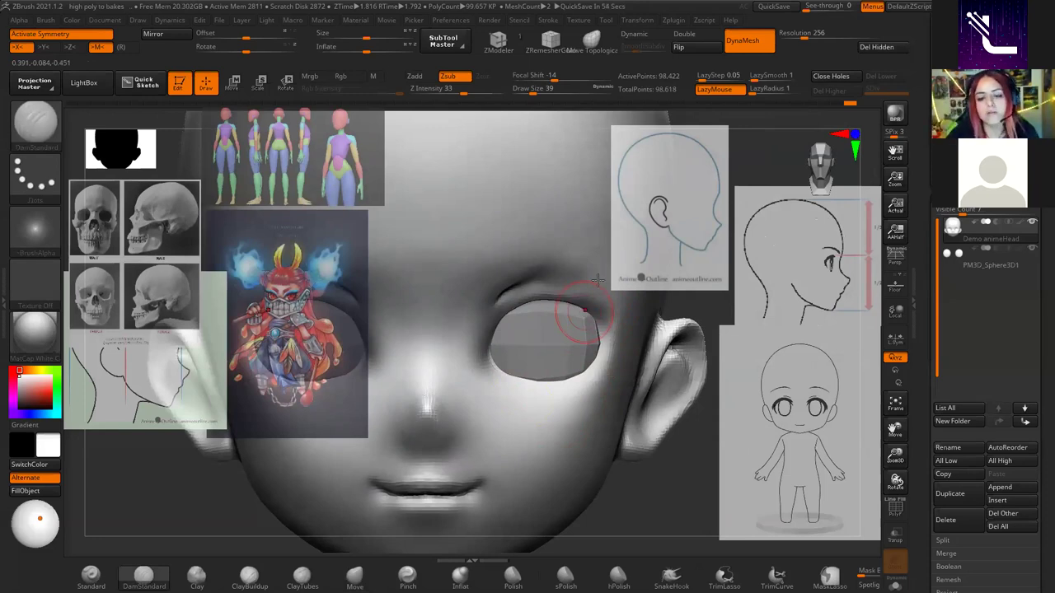
key("space")
left_click_drag(580, 337, 569, 336)
left_click(567, 400, "alt")
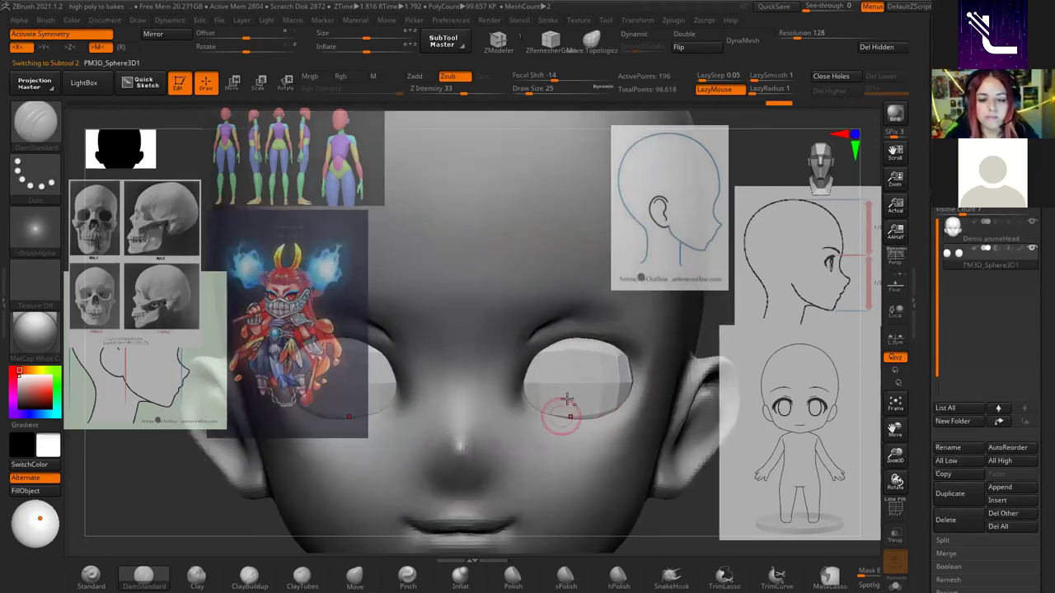
left_click_drag(591, 404, 594, 399)
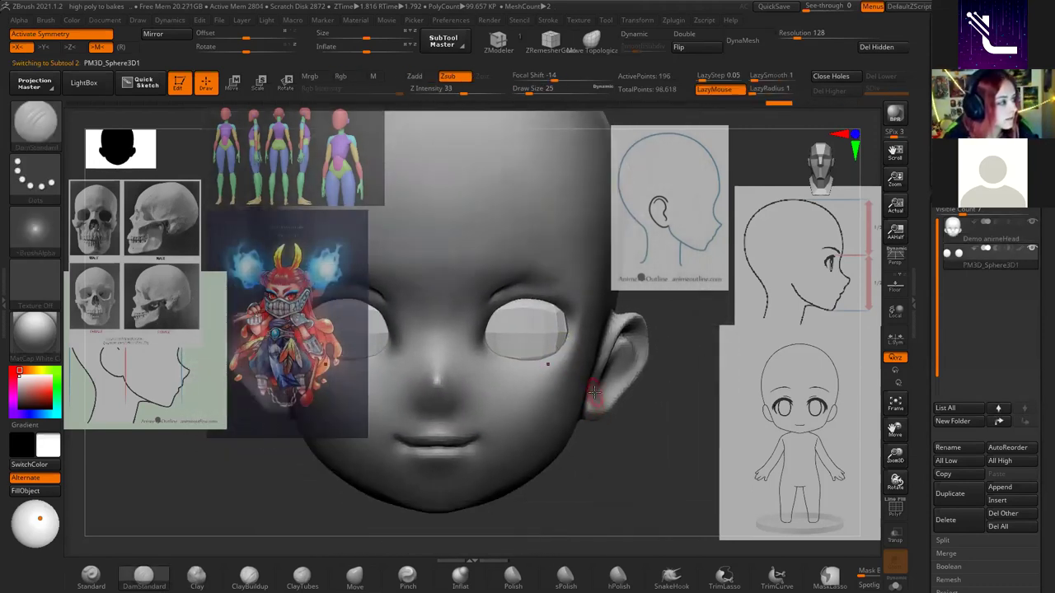
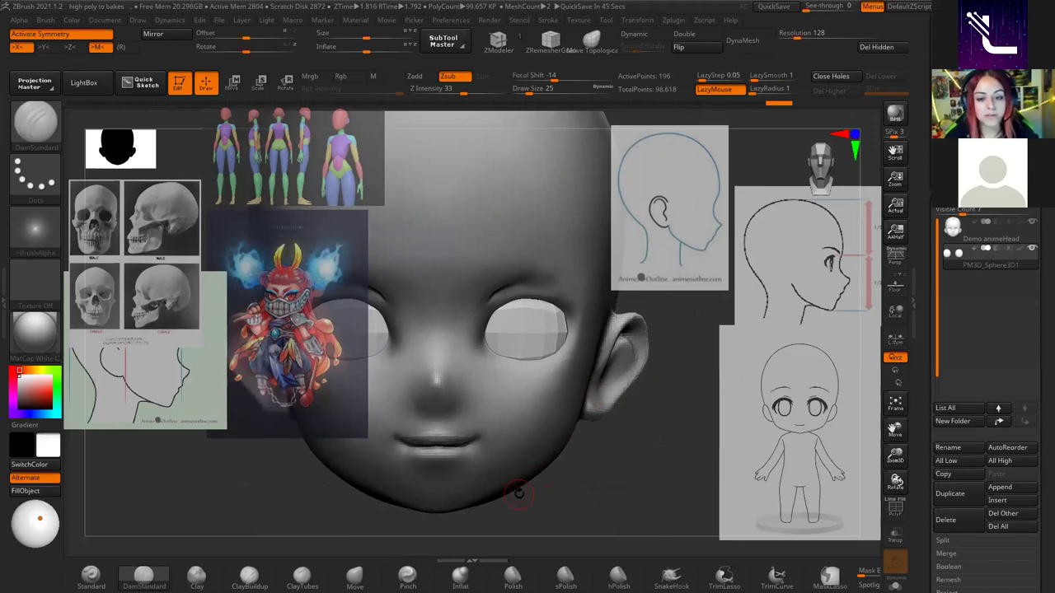
Select the head subtool and set the Smooth brush to size 56 near the eye socket.
key("shift")
left_click(502, 291, "alt")
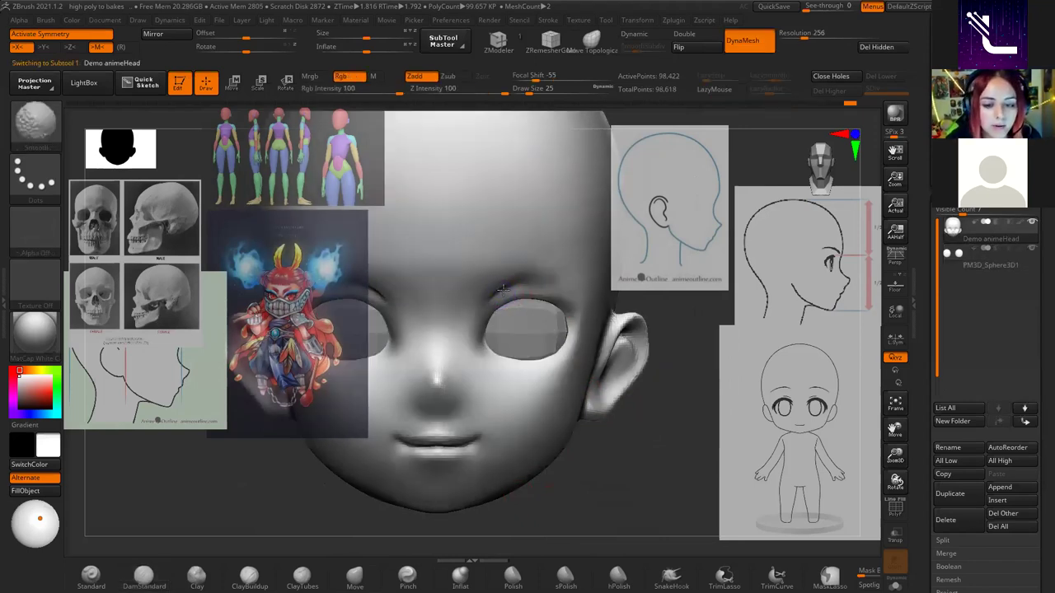
mouse_move(502, 290)
right_mouse_down("alt")
mouse_move(586, 420)
mouse_move(591, 292)
mouse_move(557, 377)
right_mouse_up("alt")
right_click(617, 318)
key("space")
left_click_drag(551, 375, 576, 373)
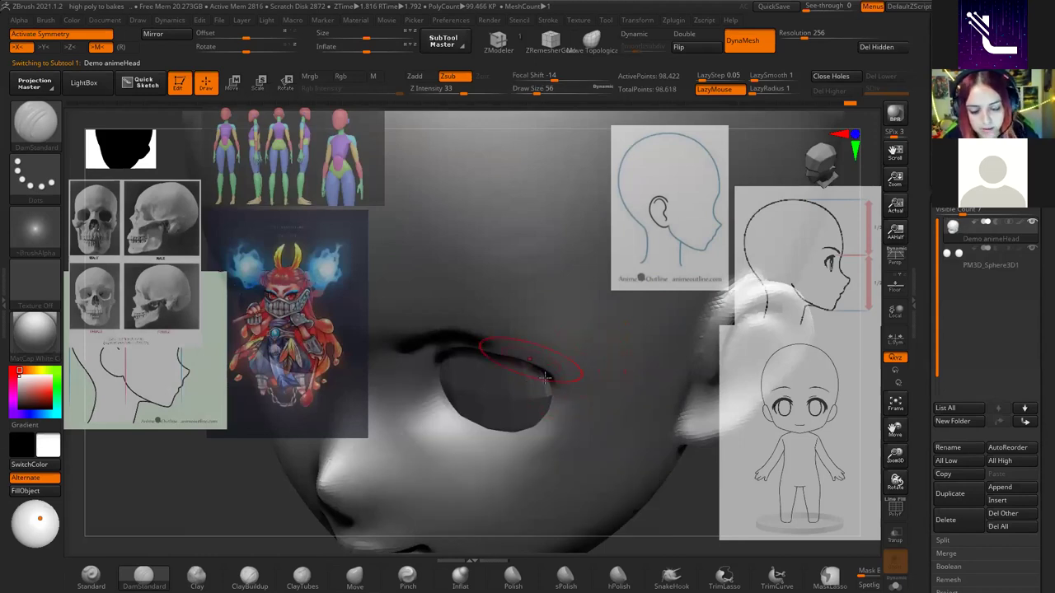
Reshape the eye socket and ear with the Move brush, then select the eye sphere subtool.
key("b")
key("m")
key("v")
mouse_move(550, 389)
right_mouse_down("ctrl")
mouse_move(570, 360)
mouse_move(546, 371)
mouse_move(632, 316)
mouse_move(549, 318)
mouse_move(528, 336)
right_mouse_up("ctrl")
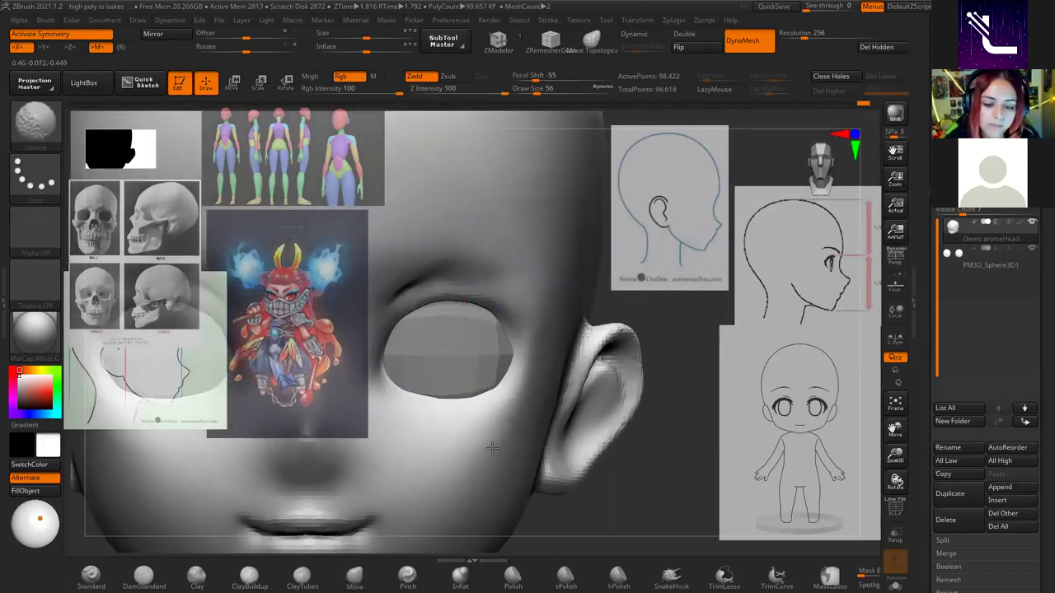
right_click_drag(491, 448, 582, 299)
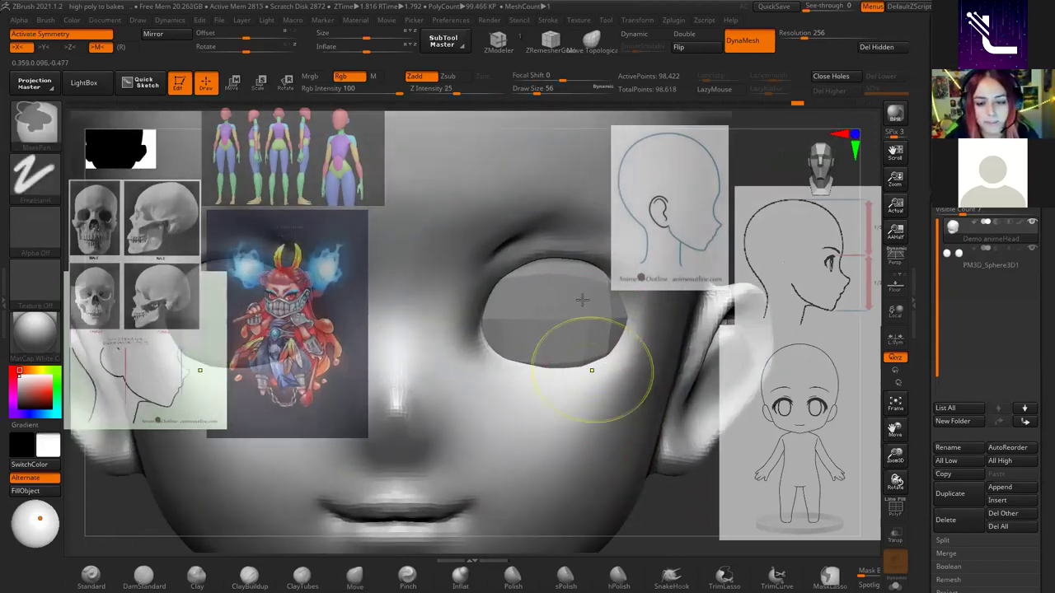
key("space")
mouse_move(582, 370)
right_mouse_down("ctrl")
mouse_move(511, 352)
mouse_move(595, 372)
right_mouse_up("ctrl")
left_click(575, 348, "alt")
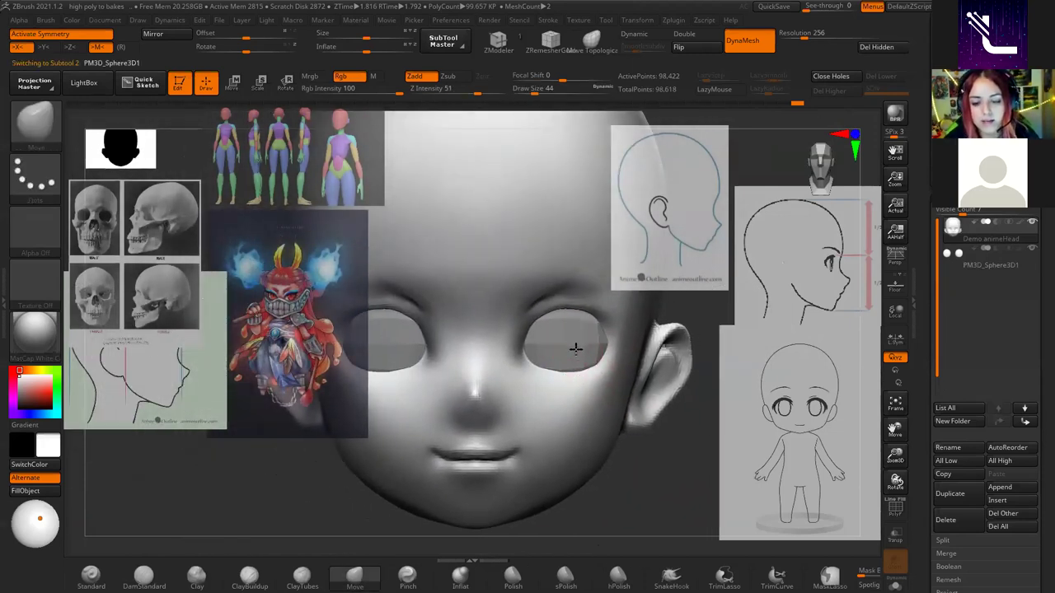
Adjust the head and eye sphere subtools, alternating the MoveTopological and Move brushes.
key("b")
key("m")
key("t")
left_click(551, 309, "alt")
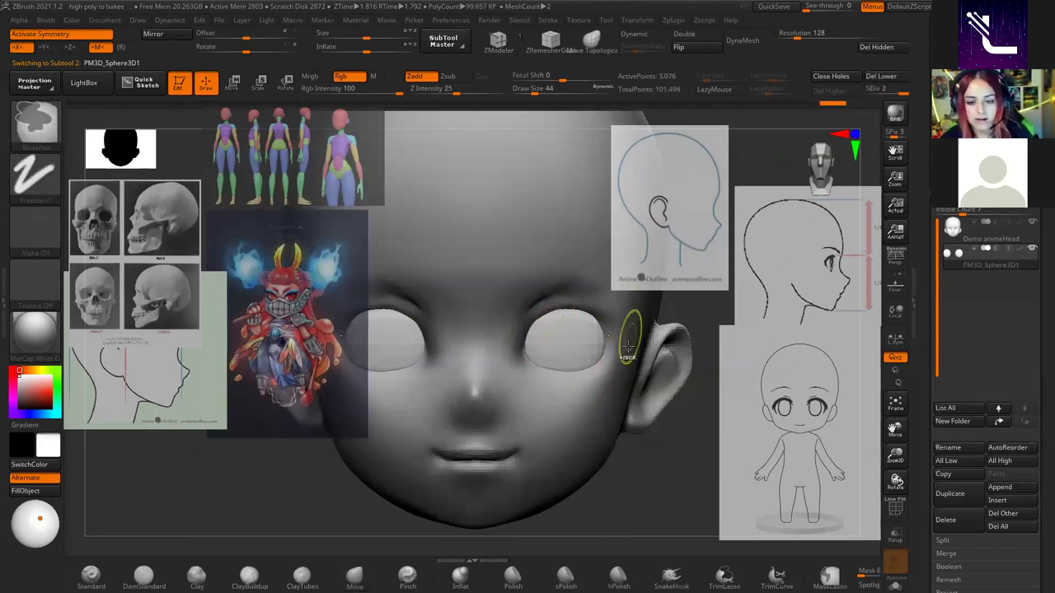
key("b")
key("m")
key("v")
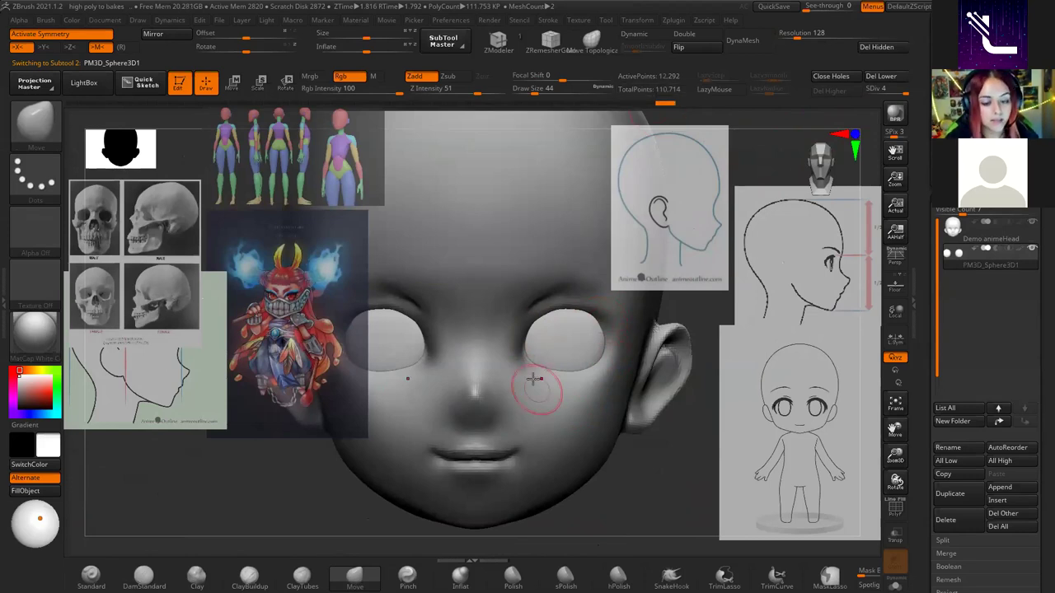
key("b")
key("m")
key("t")
left_click(569, 382, "alt")
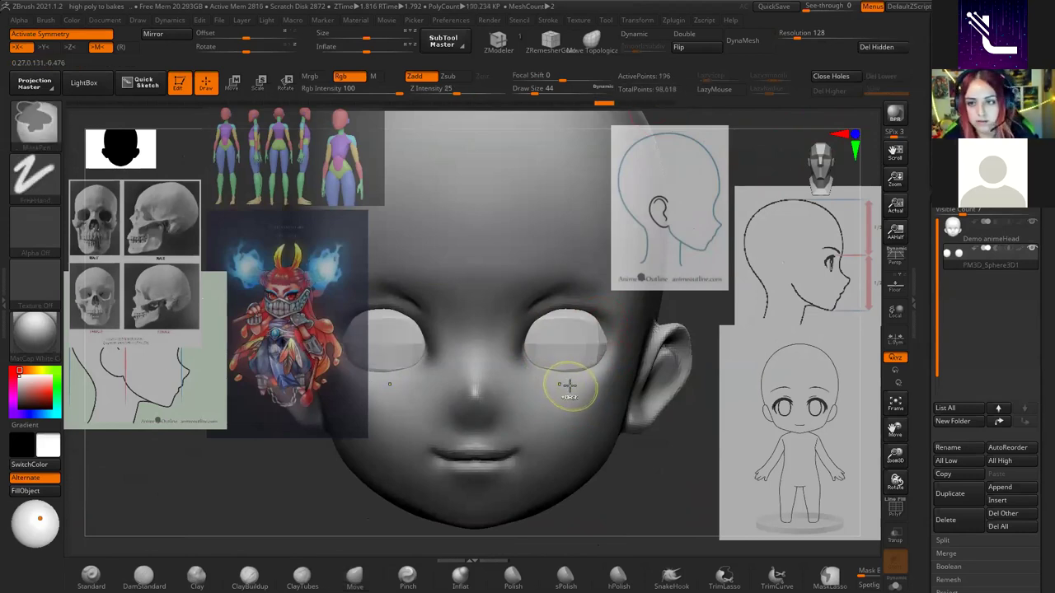
key("b")
key("m")
key("v")
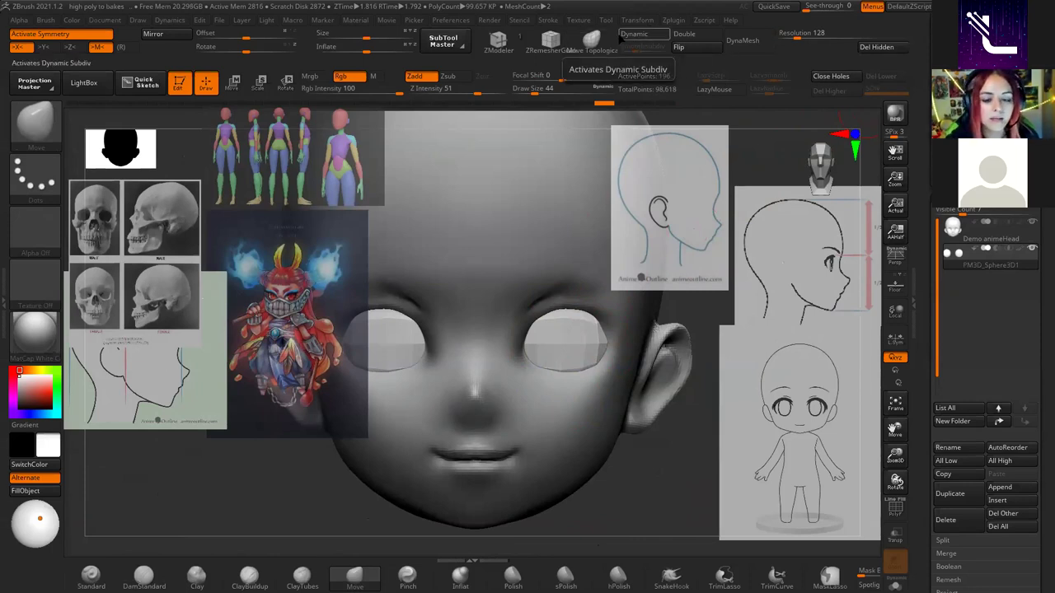
Turn on Dynamic subdivision to preview the model smoothed.
left_click(641, 39)
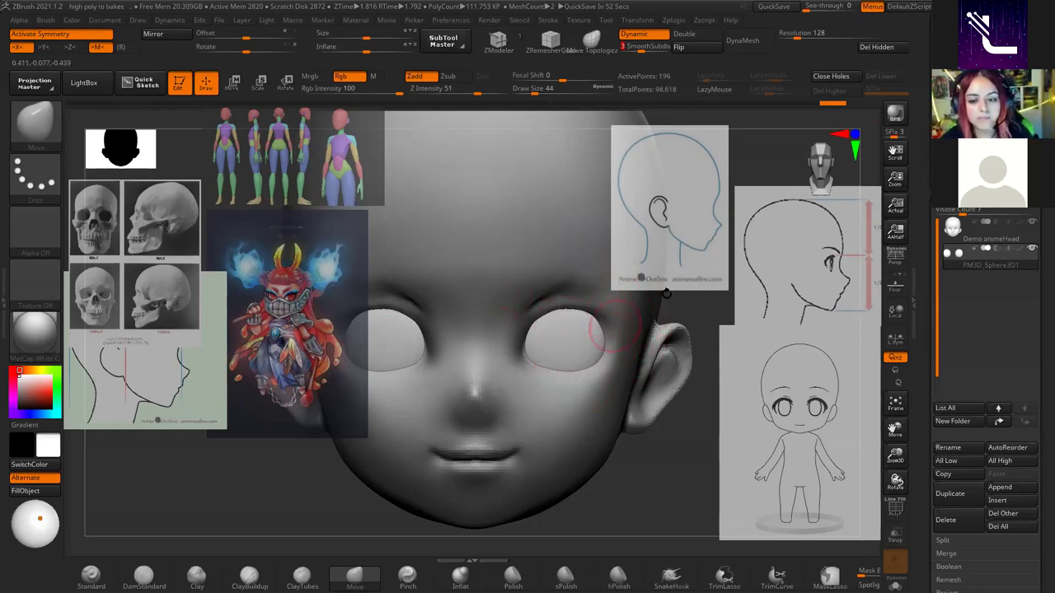
left_click(646, 37)
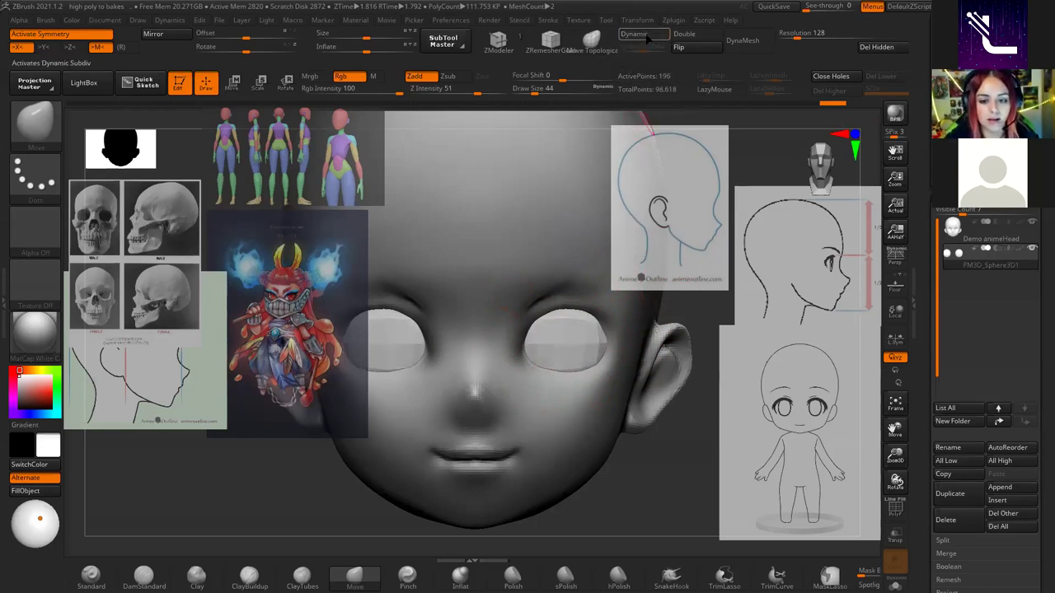
left_click(648, 37)
left_click(648, 37)
left_click(648, 38)
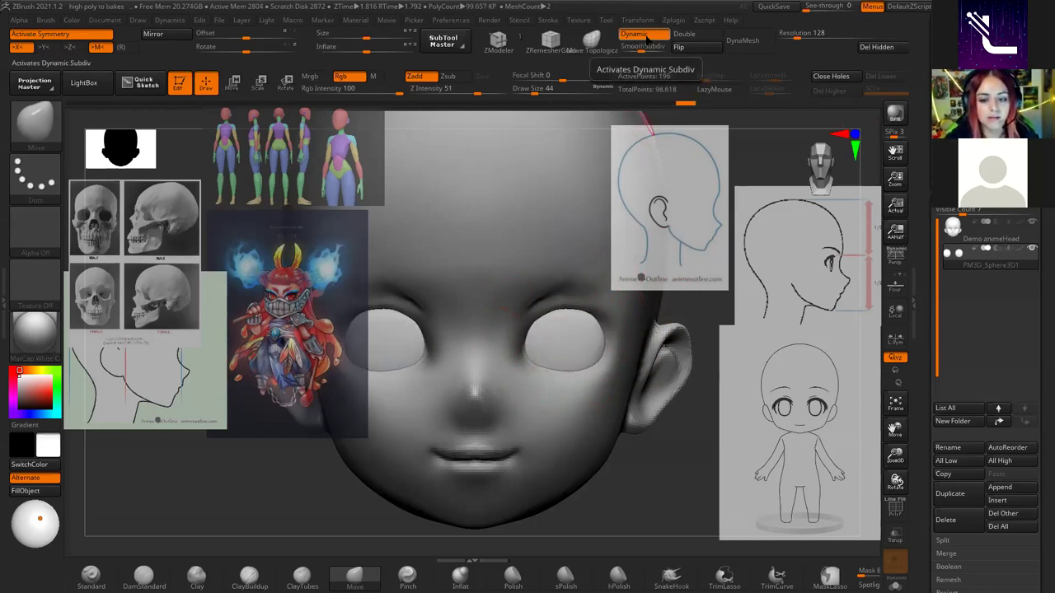
Frame a frontal close-up of the eye with the brush at size 41, then bring up Alt+Tab.
key("space")
left_click_drag(682, 314, 708, 315)
mouse_move(577, 371)
right_mouse_down()
mouse_move(607, 350)
mouse_move(530, 376)
mouse_move(530, 341)
right_mouse_up()
mouse_move(610, 290)
right_mouse_down()
mouse_move(594, 435)
mouse_move(624, 330)
mouse_move(544, 329)
right_mouse_up()
key("space")
left_click_drag(549, 306, 534, 308)
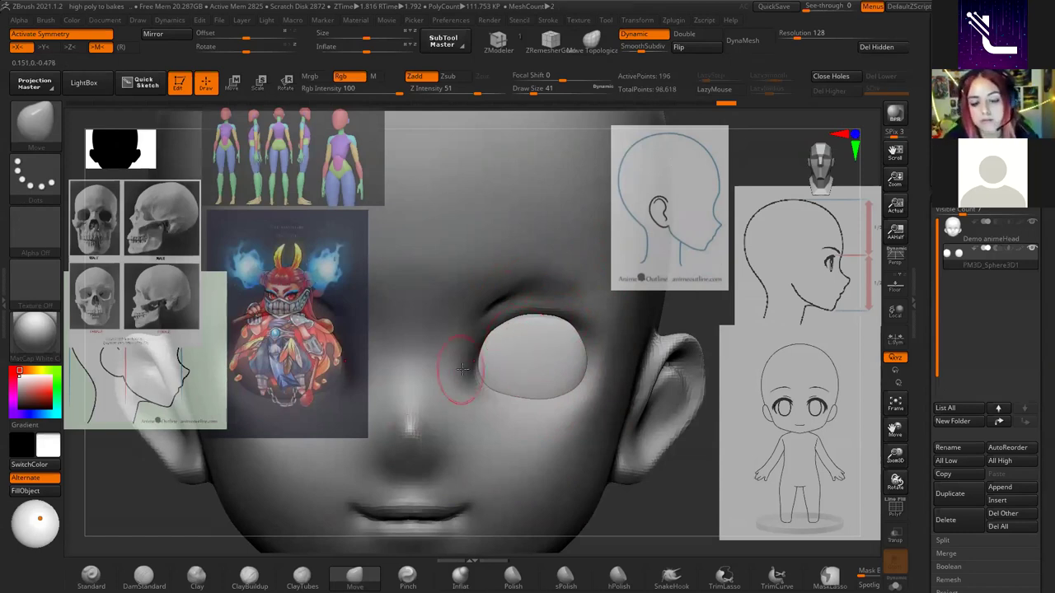
key("alt+Tab")
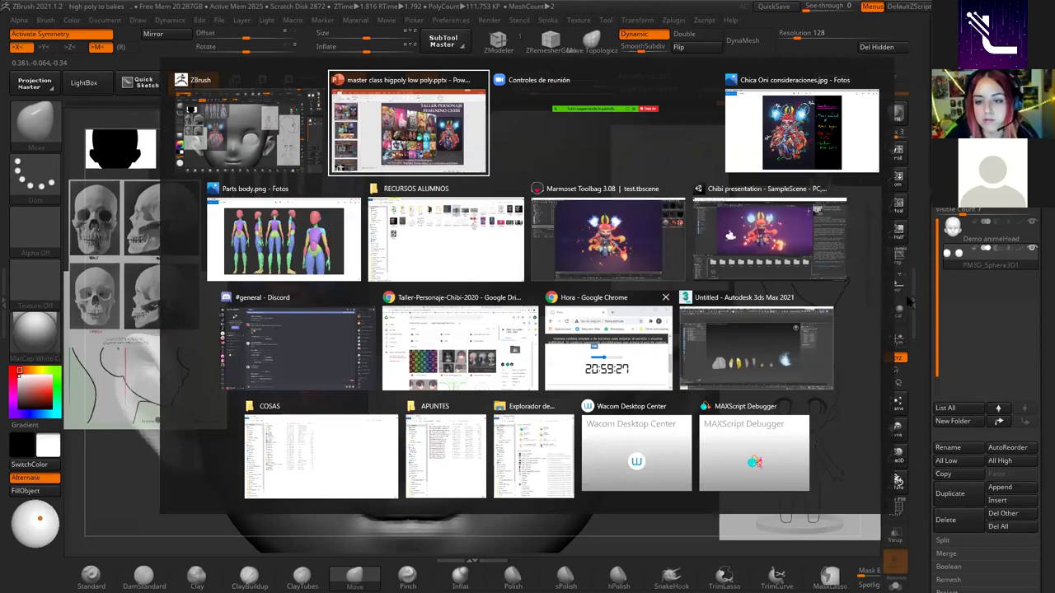
In Marmoset Toolbag, zoom in on the character's eyes and select the head mesh.
left_click(673, 267)
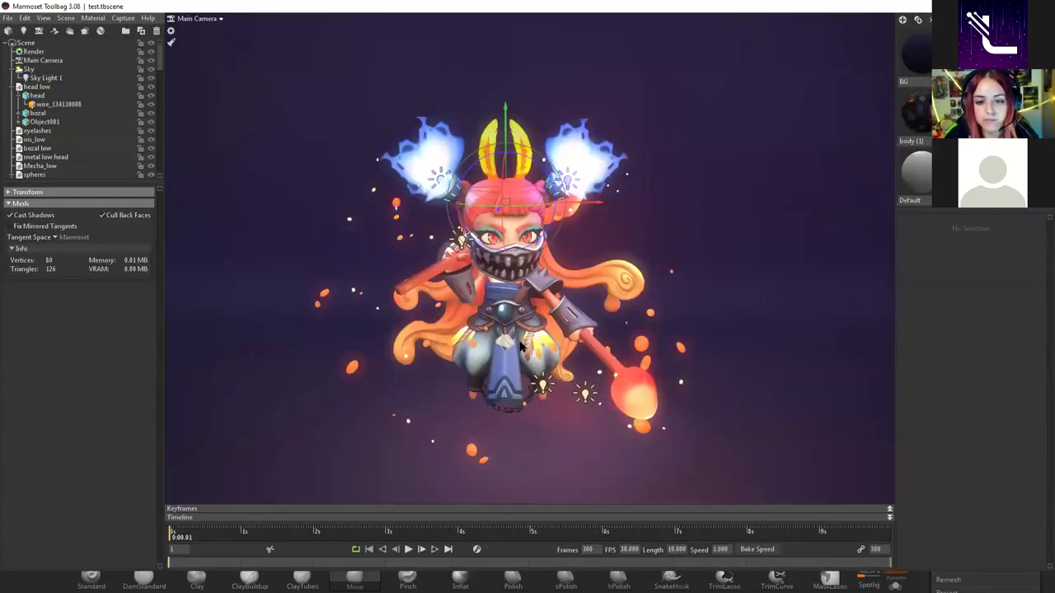
scroll(521, 344, "up", 3)
scroll(581, 230, "up", 3)
scroll(601, 252, "up", 2)
scroll(599, 289, "up", 2)
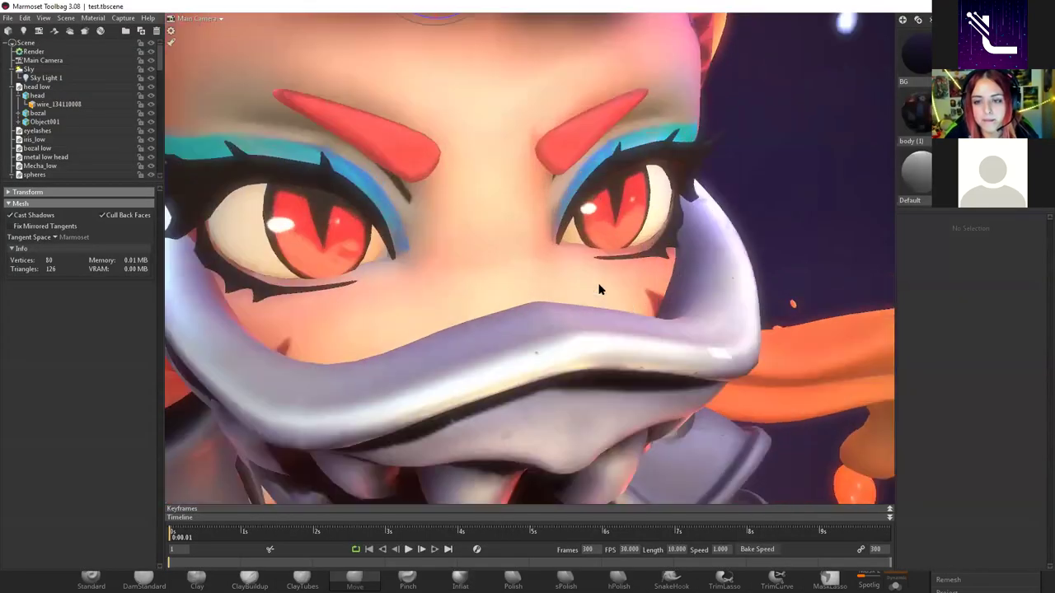
scroll(599, 289, "up", 2)
left_click(602, 198)
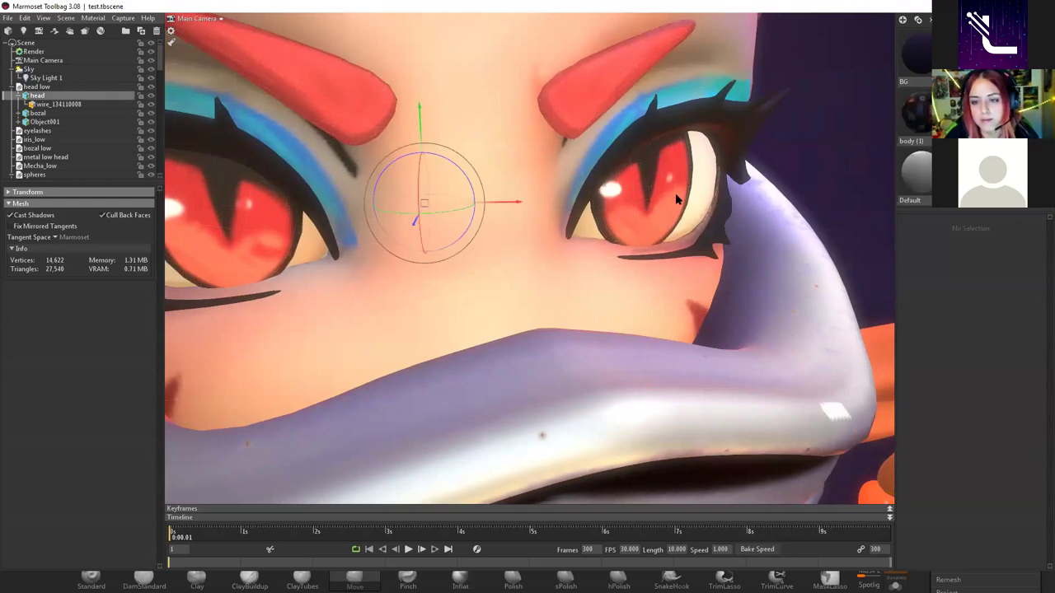
Open the head material's albedo, roughness and metalness maps, then return to ZBrush.
double_click(580, 228)
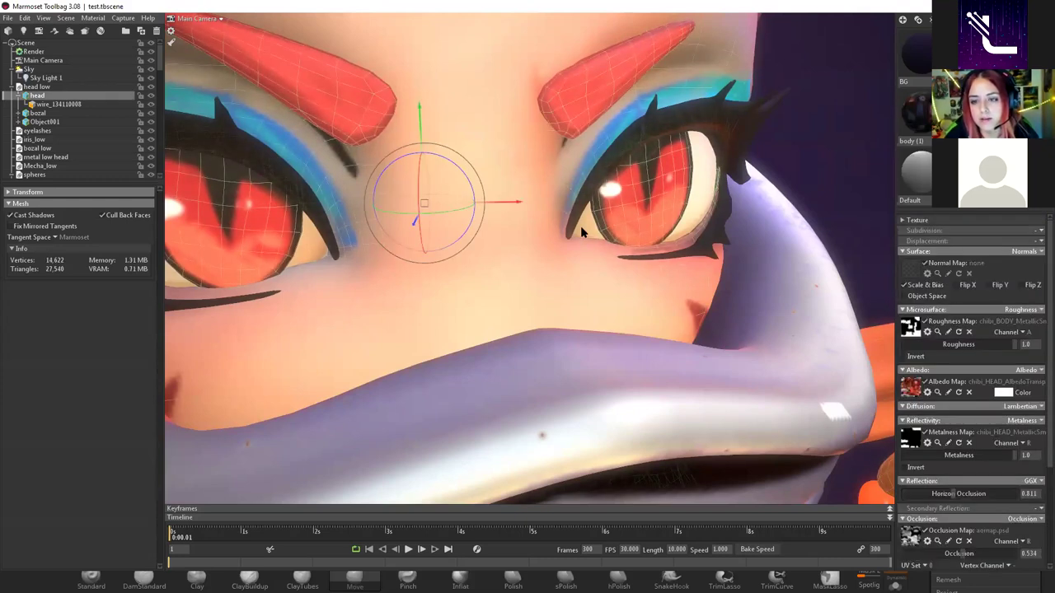
scroll(478, 135, "down", 1)
scroll(564, 179, "down", 3)
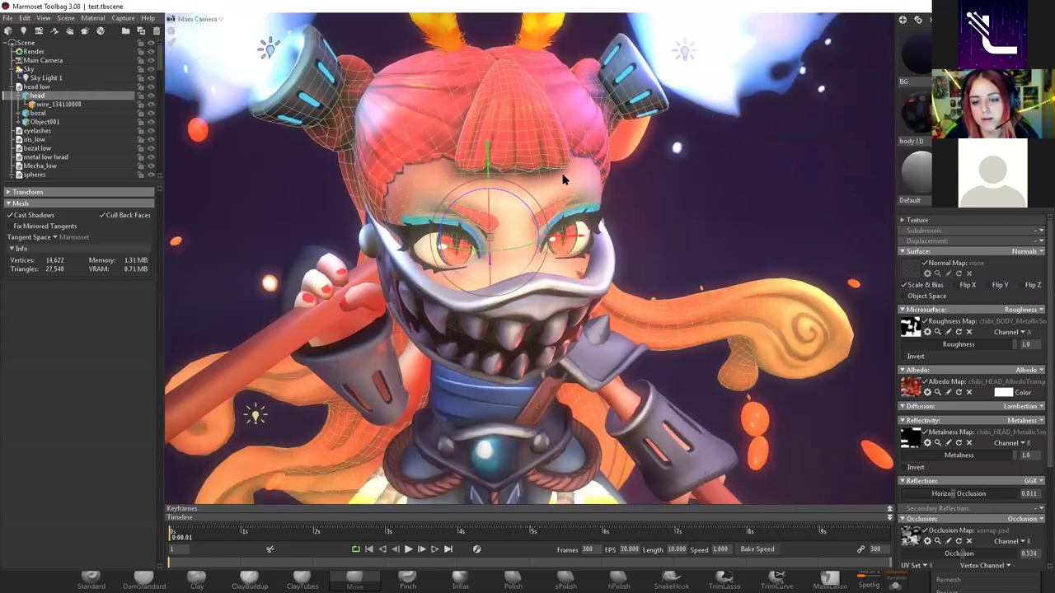
scroll(640, 206, "down", 2)
scroll(639, 206, "down", 3)
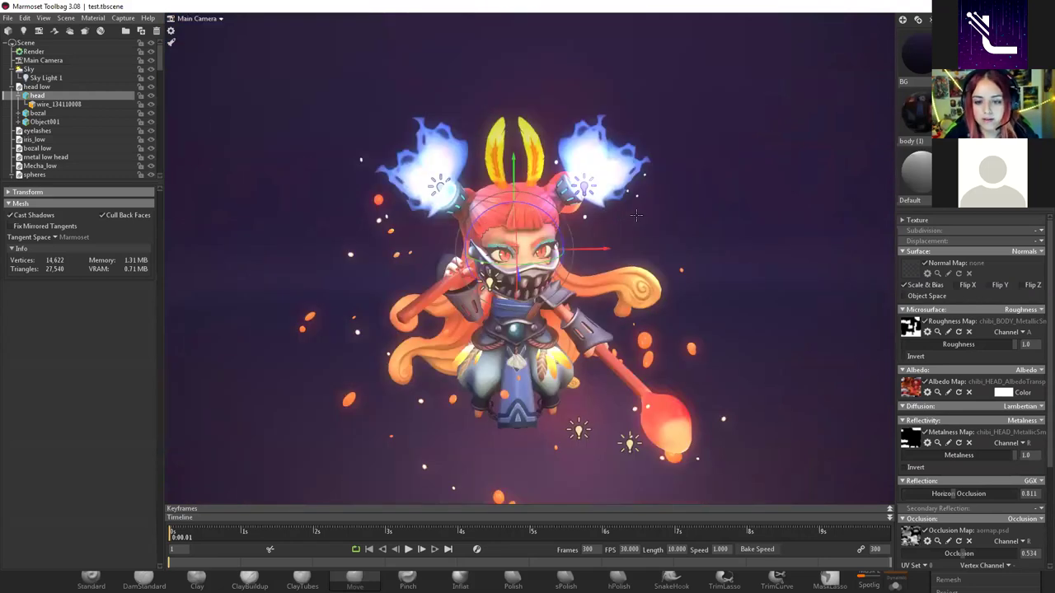
key("alt+Tab")
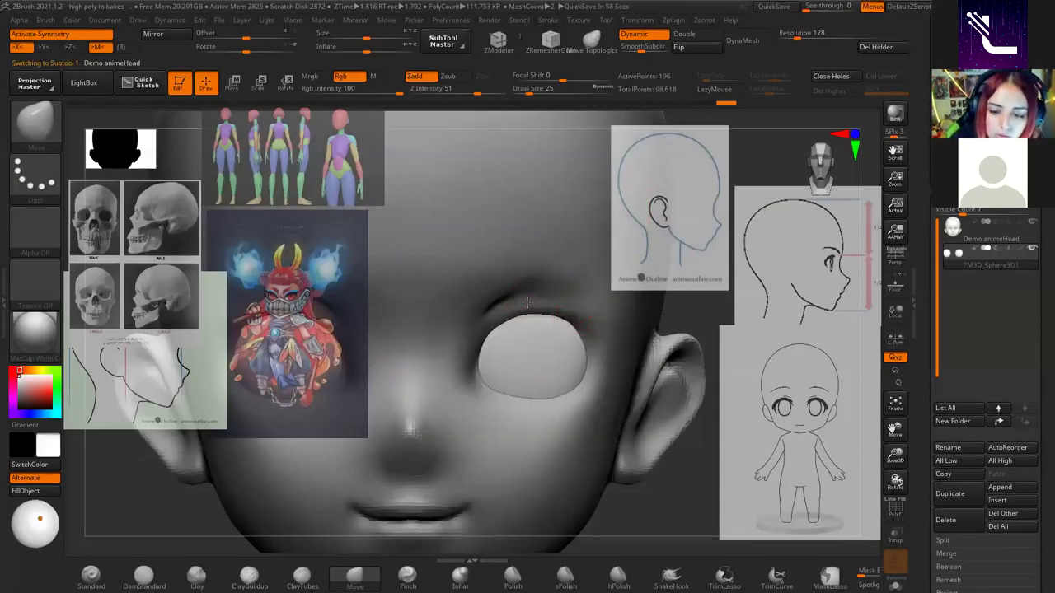
Select the head subtool, set the brush to size 33, and orbit to the side of the head.
left_click(523, 424, "alt")
right_click_drag(523, 424, 512, 356)
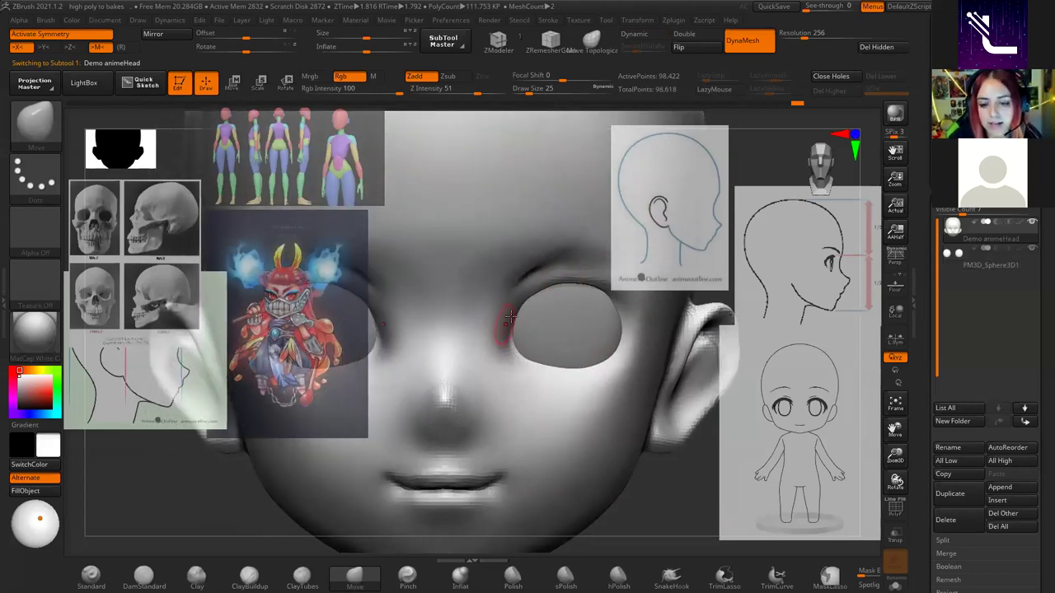
right_click_drag(556, 301, 565, 331)
key("space")
left_click_drag(565, 331, 572, 331)
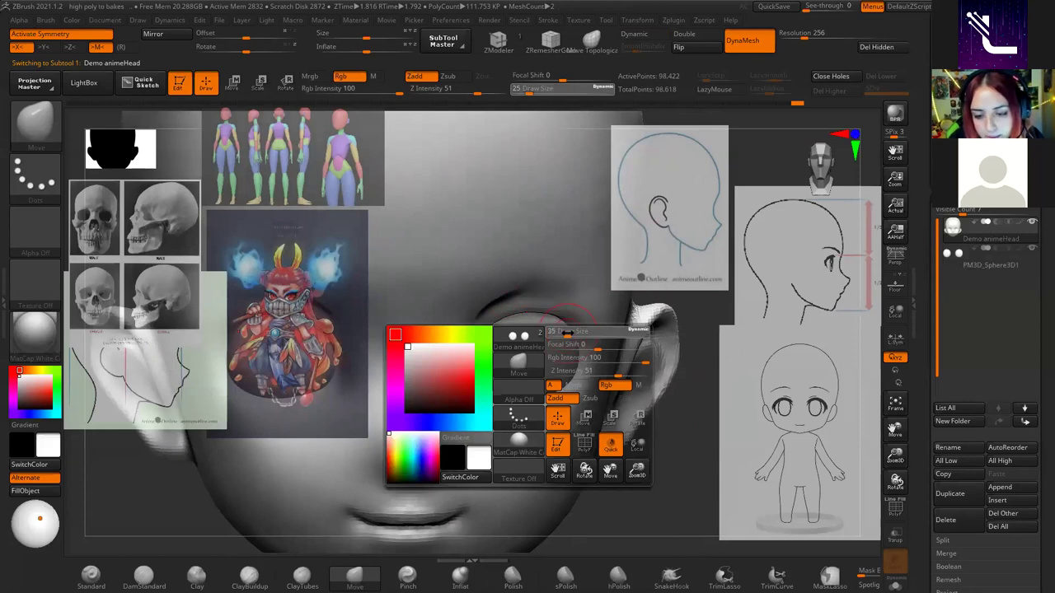
key("ctrl")
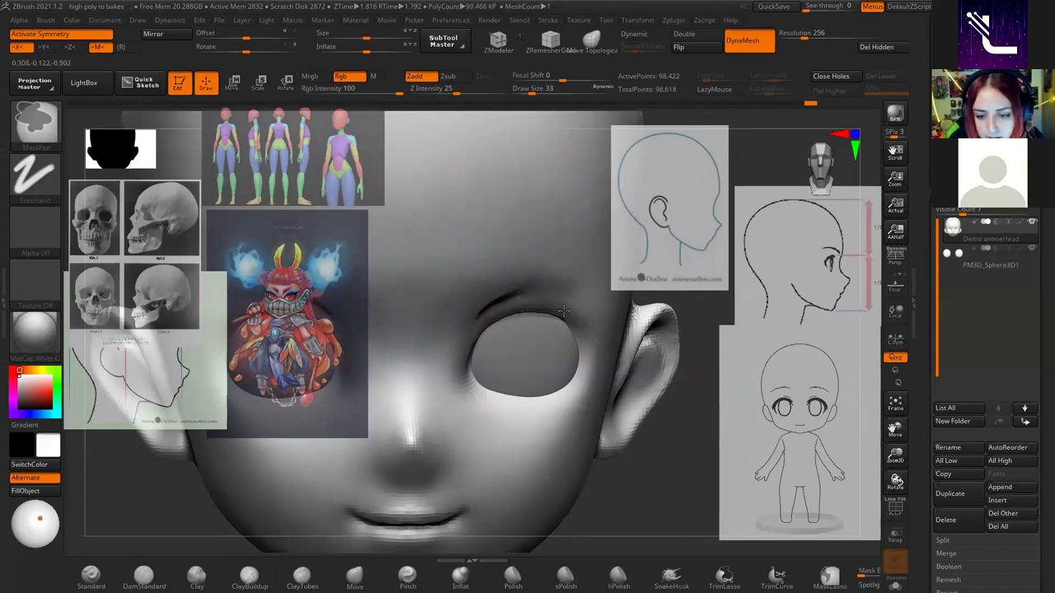
mouse_move(624, 365)
right_mouse_down()
mouse_move(648, 435)
mouse_move(641, 392)
mouse_move(648, 400)
right_mouse_up()
Rotate the eyeball with the Transpose gizmo centred on it, then undo the stray socket ridge.
key("w")
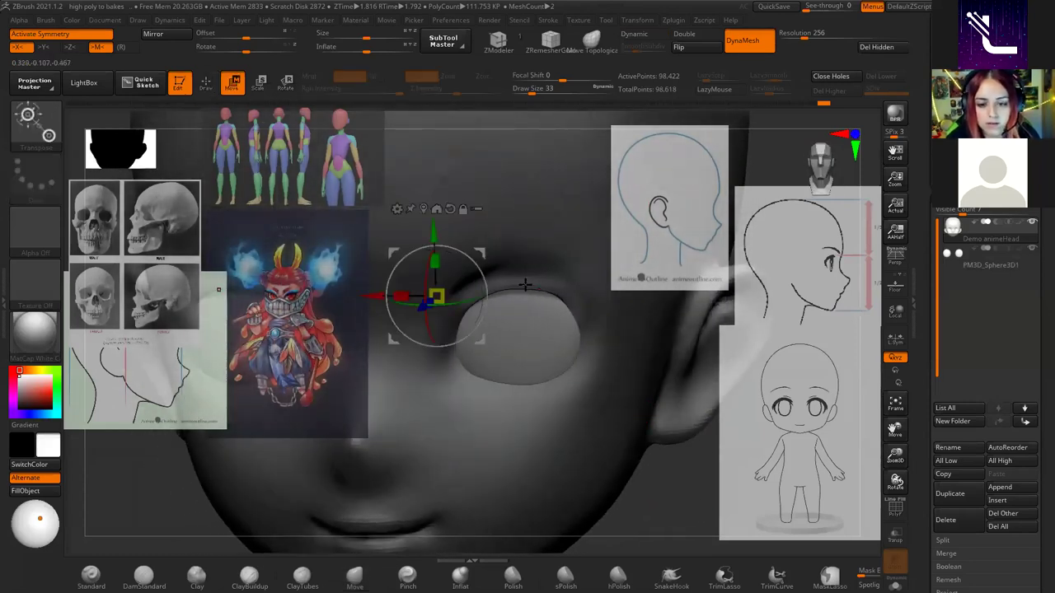
left_click(423, 208)
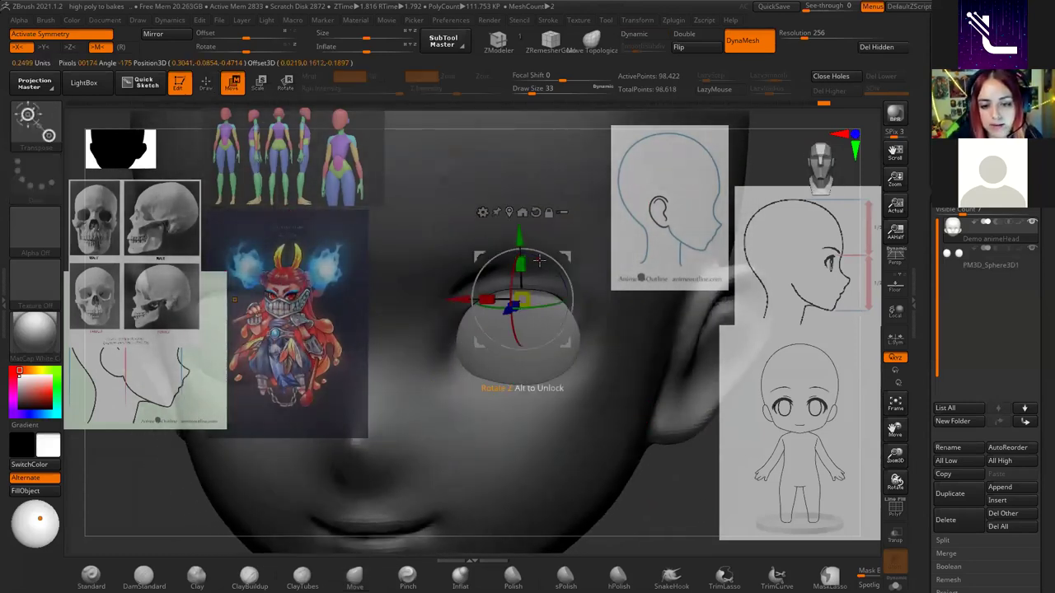
mouse_move(544, 290)
right_mouse_down()
mouse_move(446, 403)
mouse_move(523, 333)
mouse_move(494, 346)
right_mouse_up()
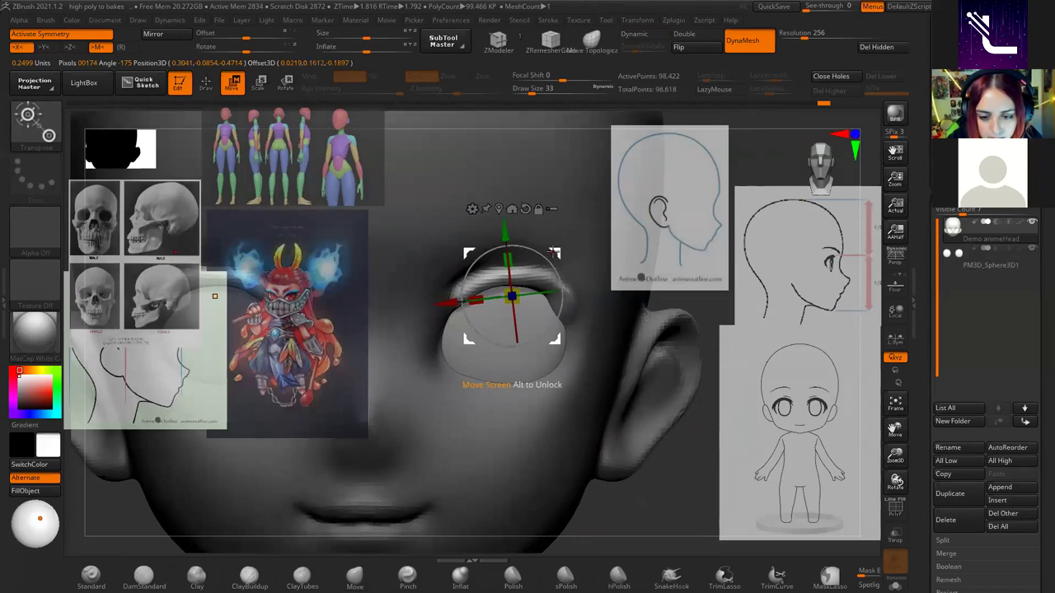
key("q")
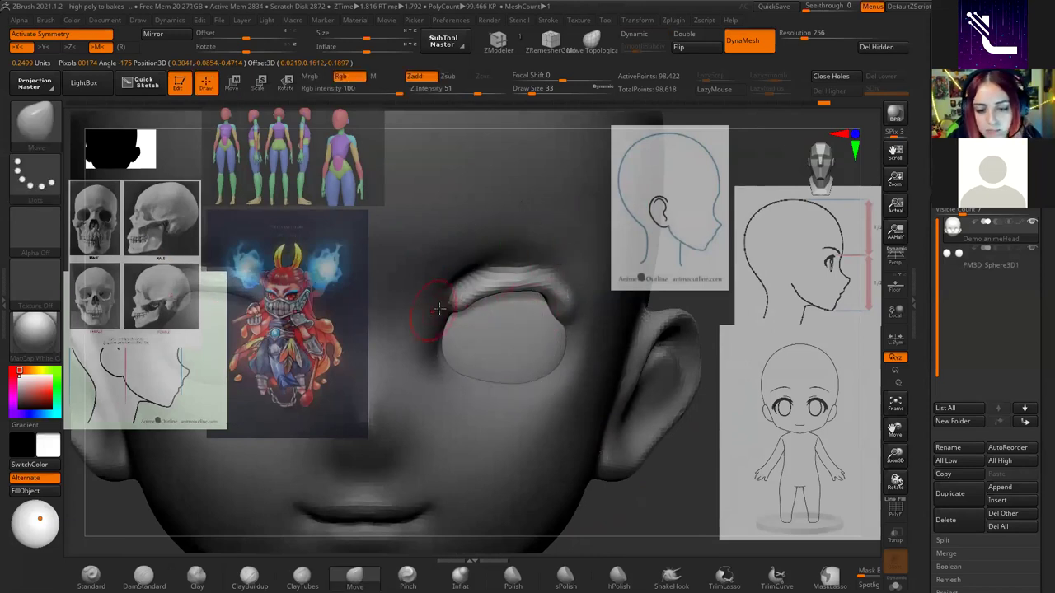
key("ctrl")
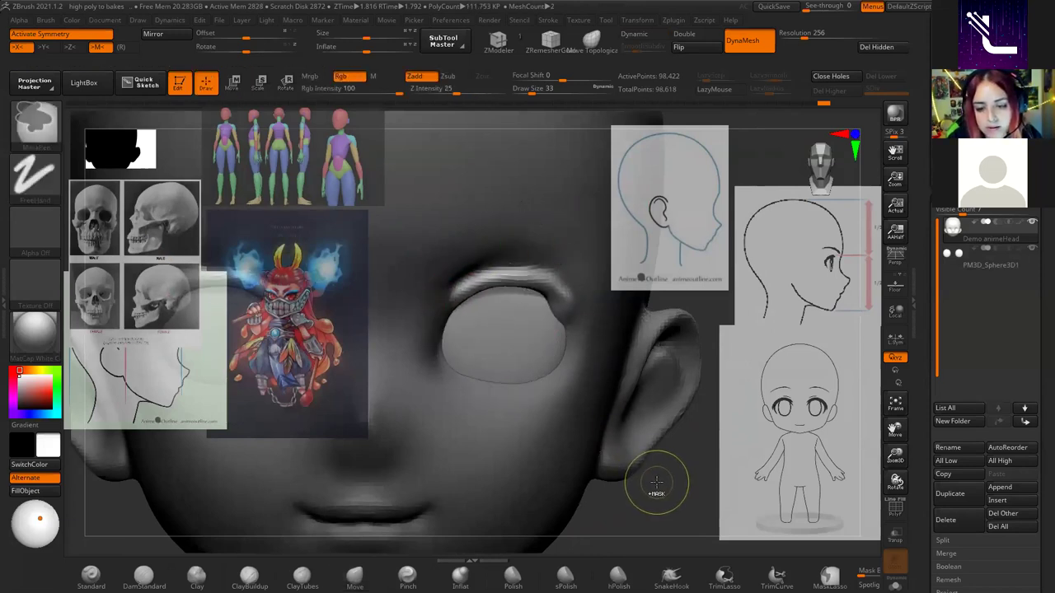
key("ctrl+z")
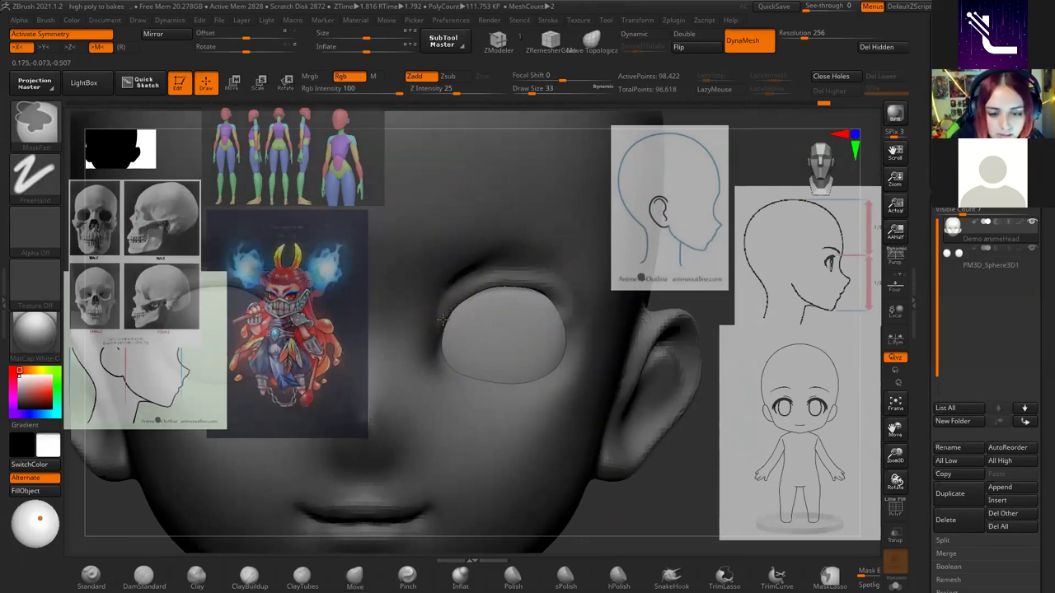
Enlarge the eyeball inside its socket with the Transpose gizmo.
key("w")
left_click(527, 338, "alt")
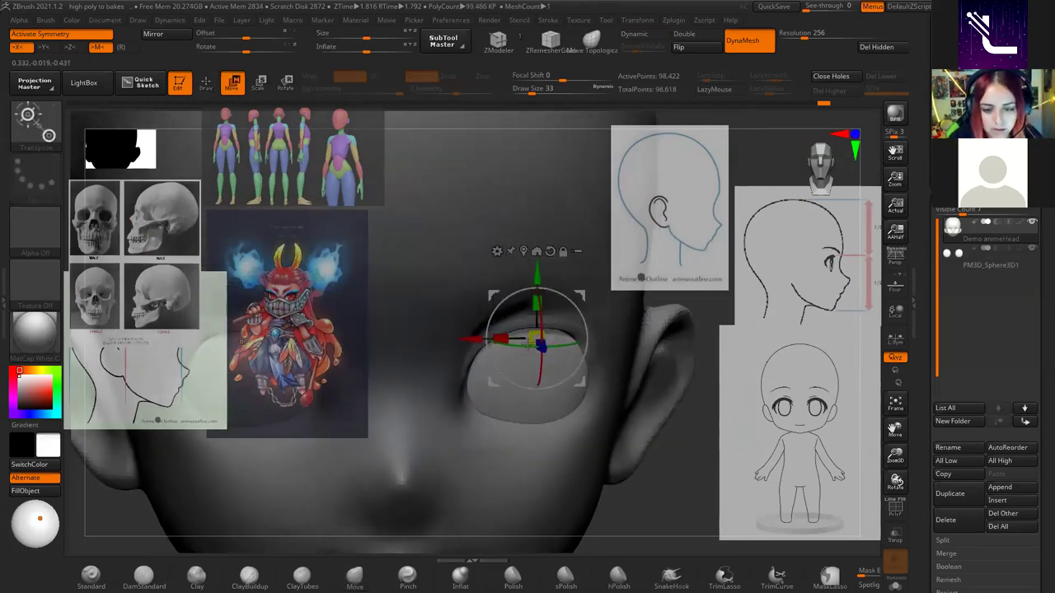
left_click_drag(536, 340, 590, 361)
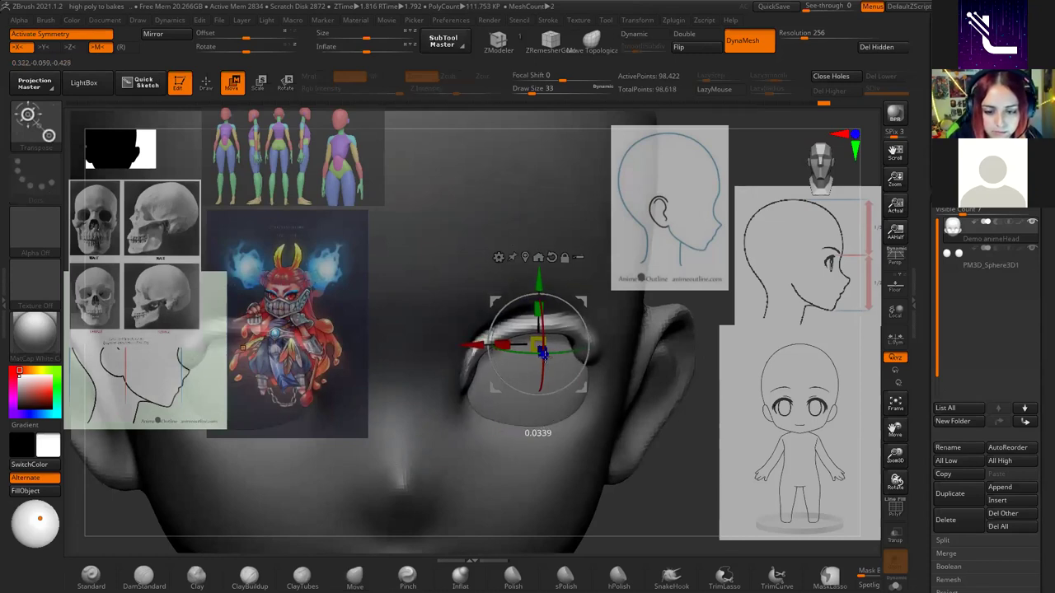
key("q")
right_click_drag(590, 360, 495, 281, "ctrl")
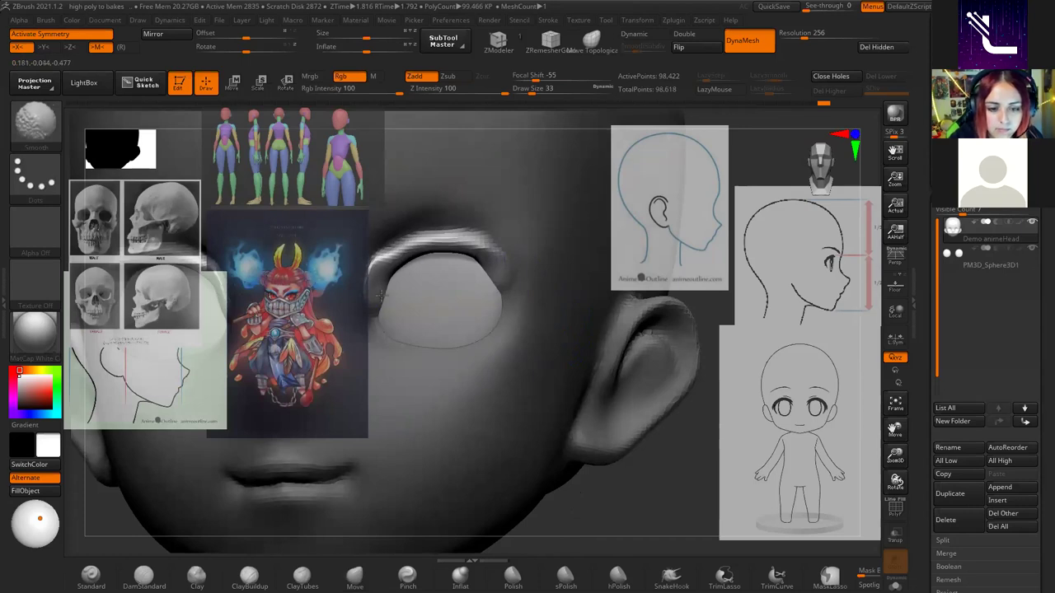
mouse_move(414, 235)
right_mouse_down("ctrl")
mouse_move(619, 483)
mouse_move(590, 305)
right_mouse_up("ctrl")
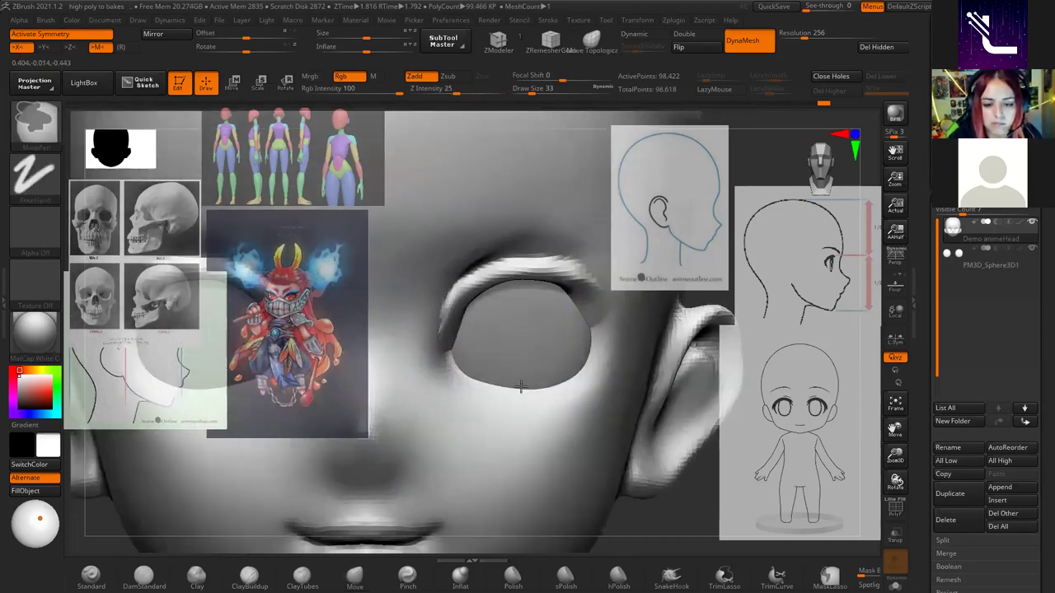
Smooth the lower socket rim and the brow ridge above the eye with a size-46 brush.
key("shift")
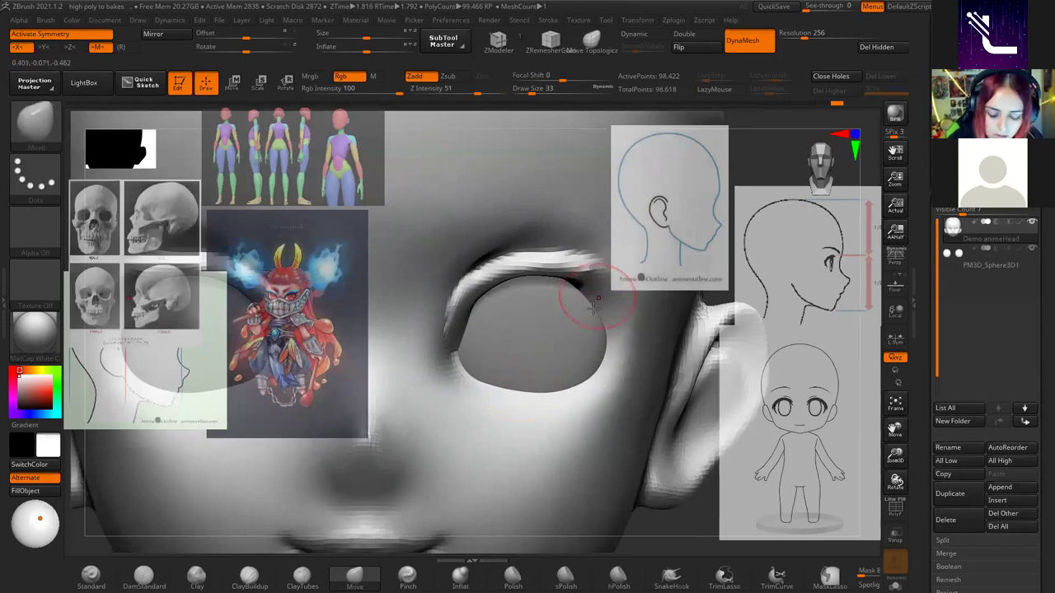
key("space")
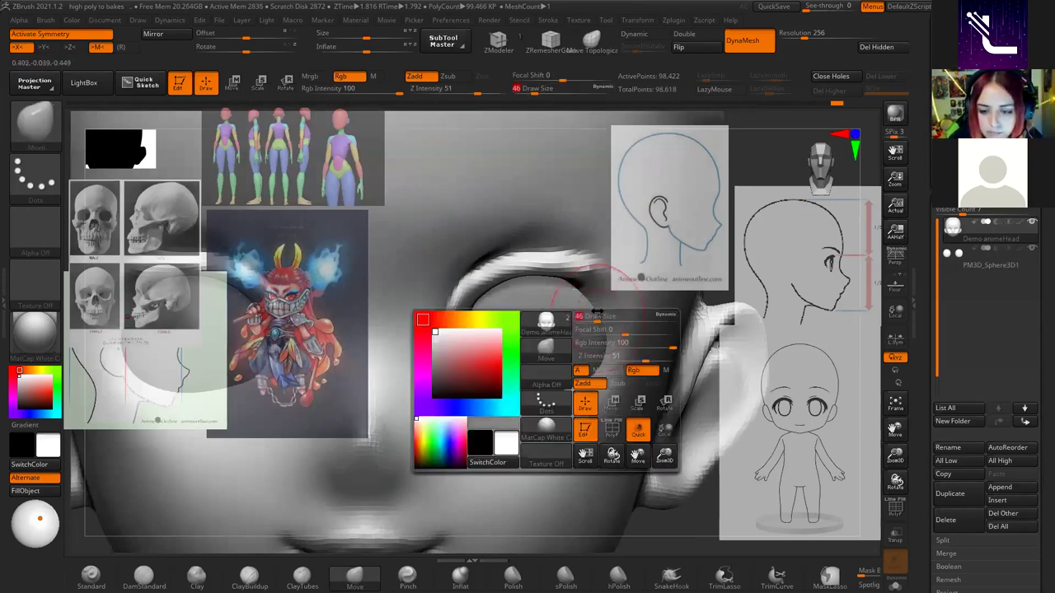
right_click_drag(604, 361, 538, 398)
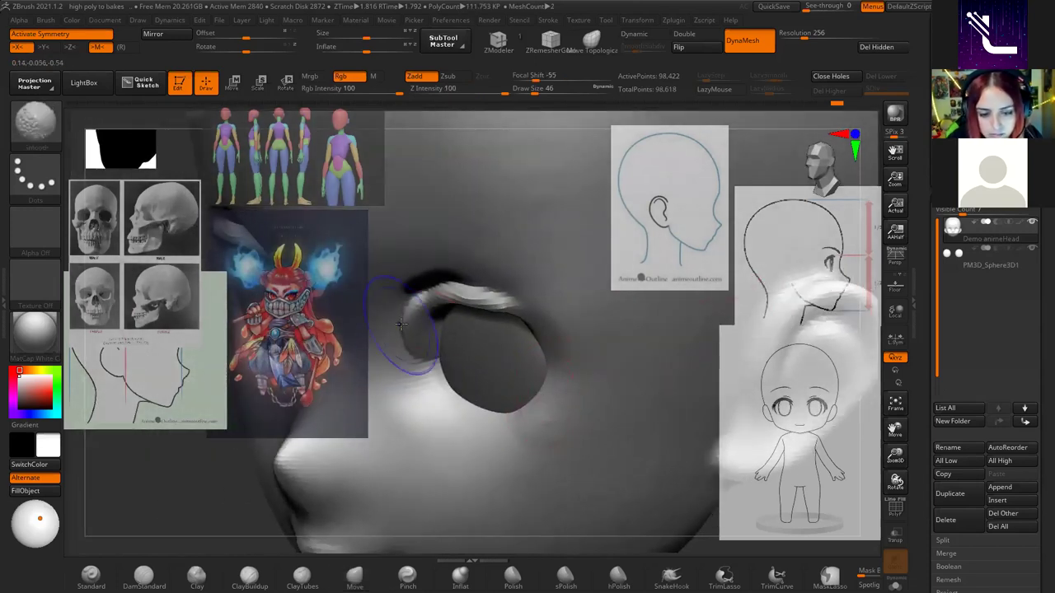
right_click_drag(447, 389, 591, 319)
key("w")
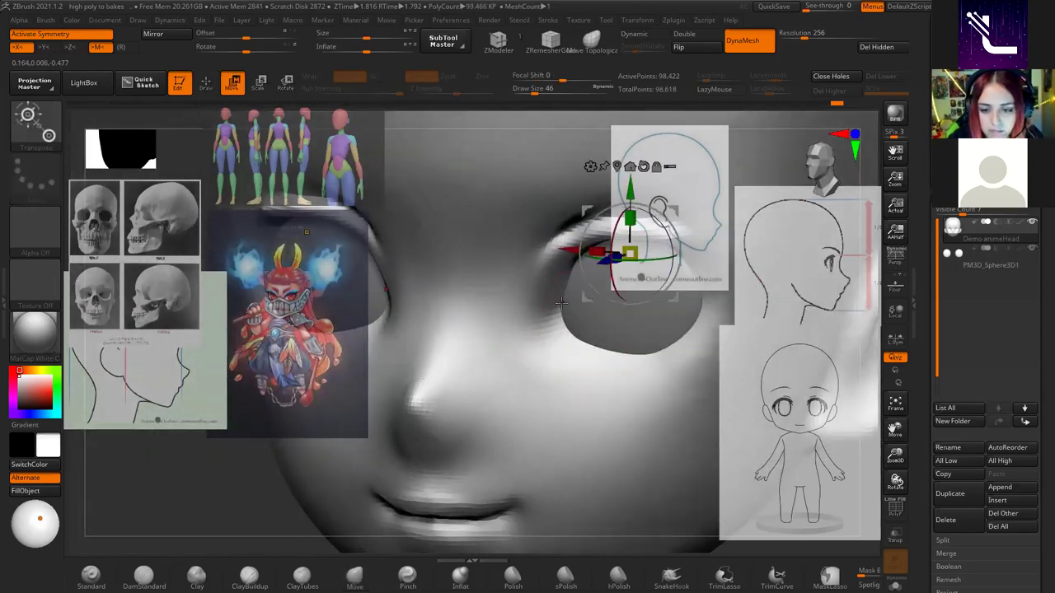
key("q")
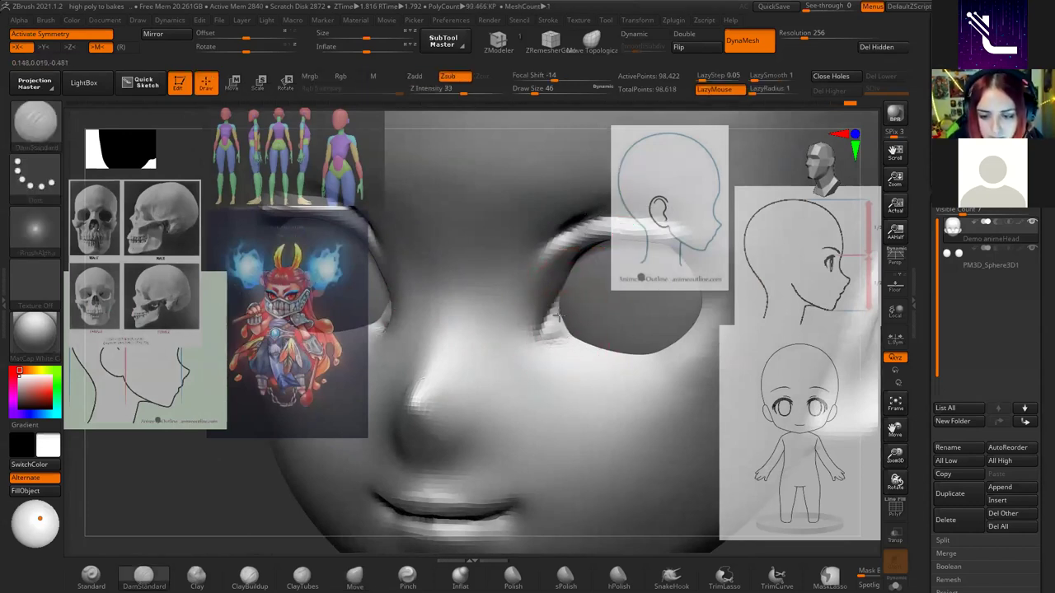
mouse_move(633, 338)
right_mouse_down()
mouse_move(547, 387)
mouse_move(560, 349)
right_mouse_up()
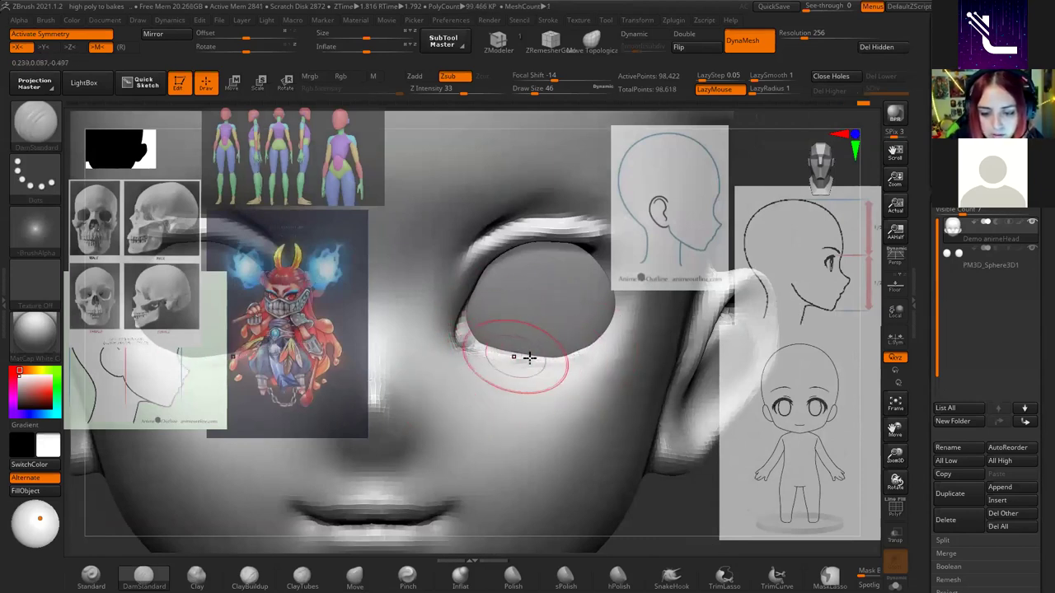
left_click_drag(506, 355, 548, 356, "shift")
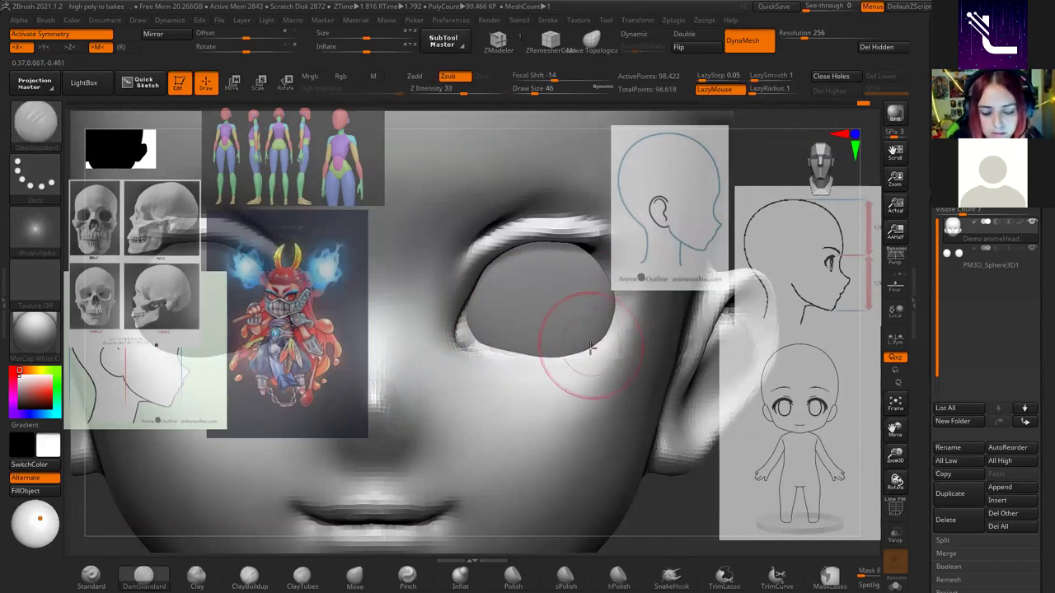
right_click_drag(577, 278, 560, 285)
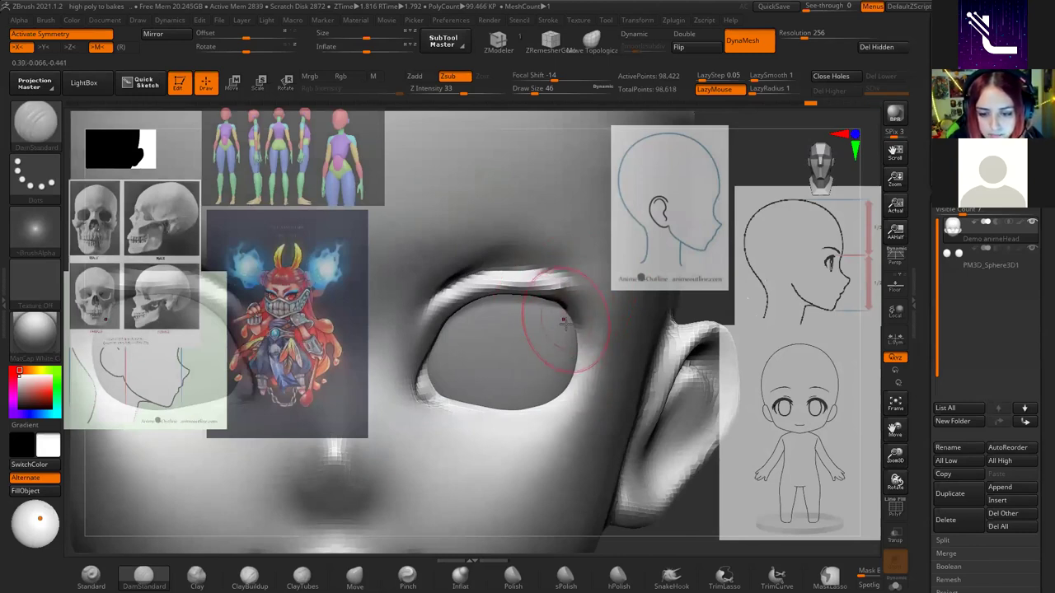
right_click_drag(577, 358, 471, 348)
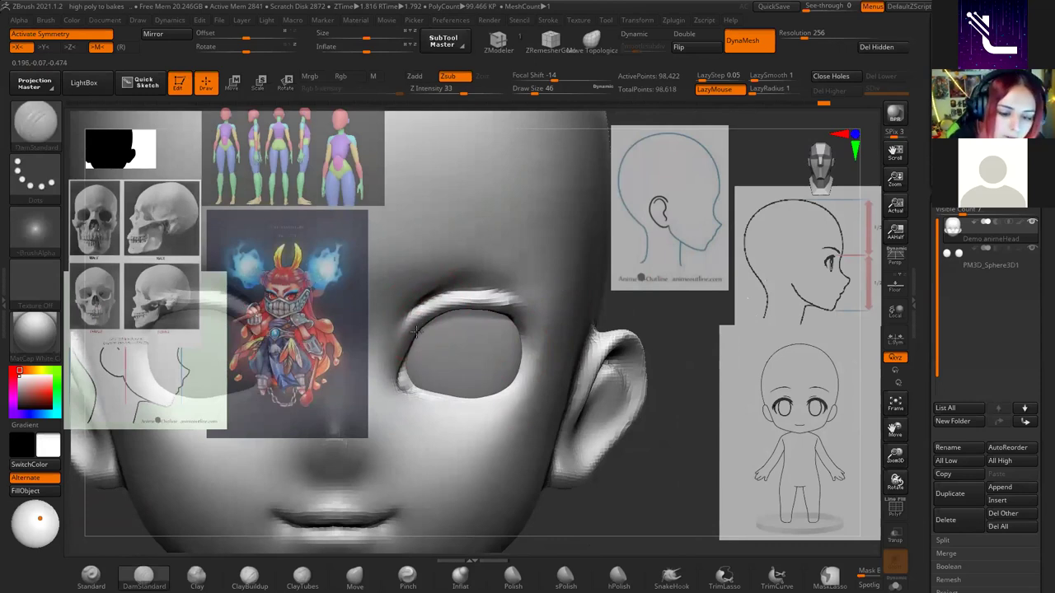
right_click_drag(439, 298, 495, 305)
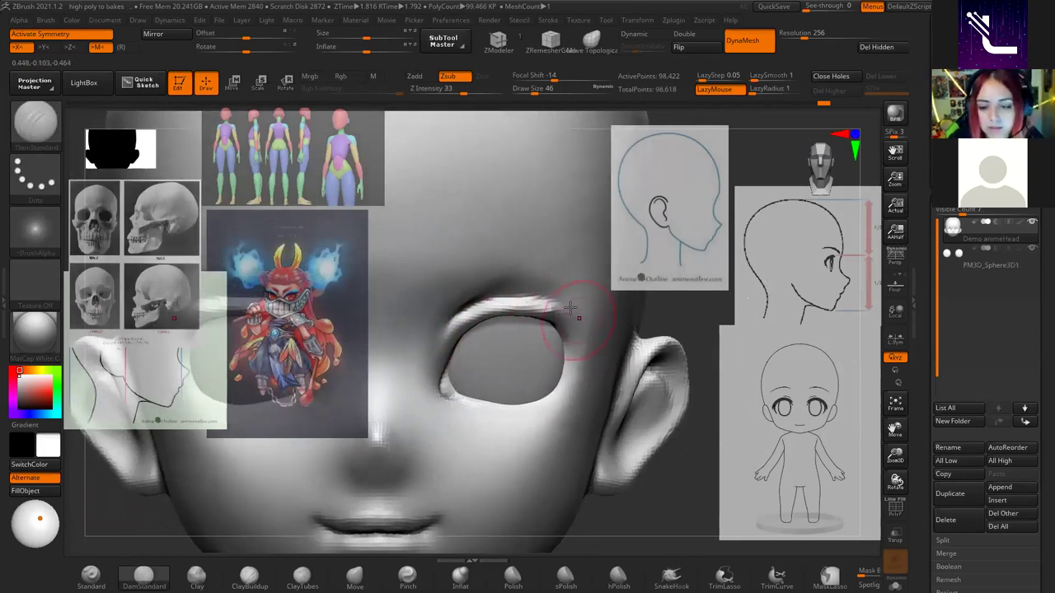
left_click_drag(494, 298, 559, 305, "shift")
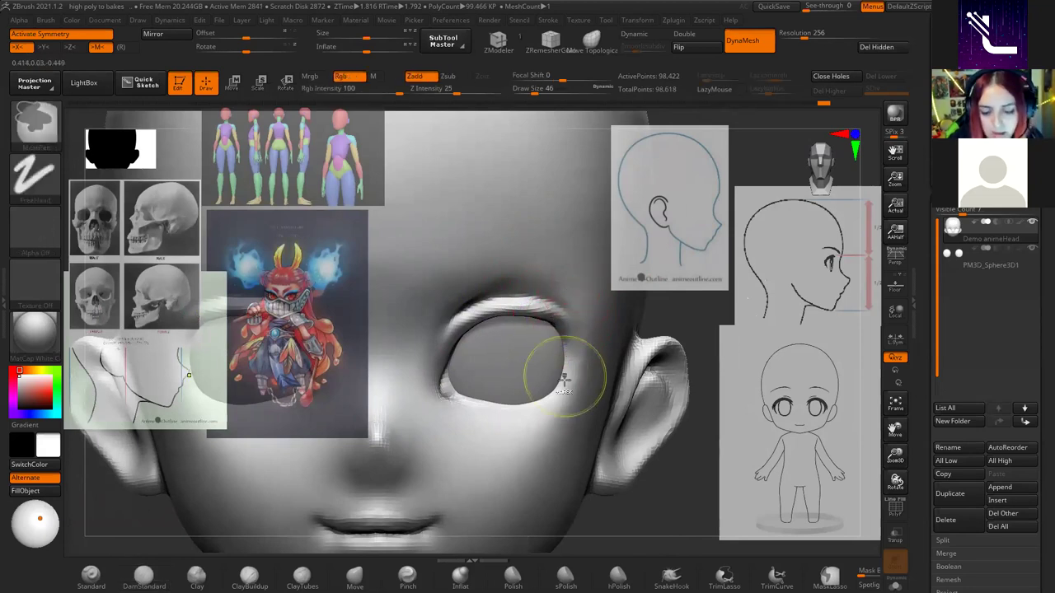
right_click_drag(565, 370, 600, 400)
Paint a MaskPen mask band around the eye opening.
key("space")
mouse_move(672, 386)
right_mouse_down()
mouse_move(584, 381)
mouse_move(511, 313)
right_mouse_up()
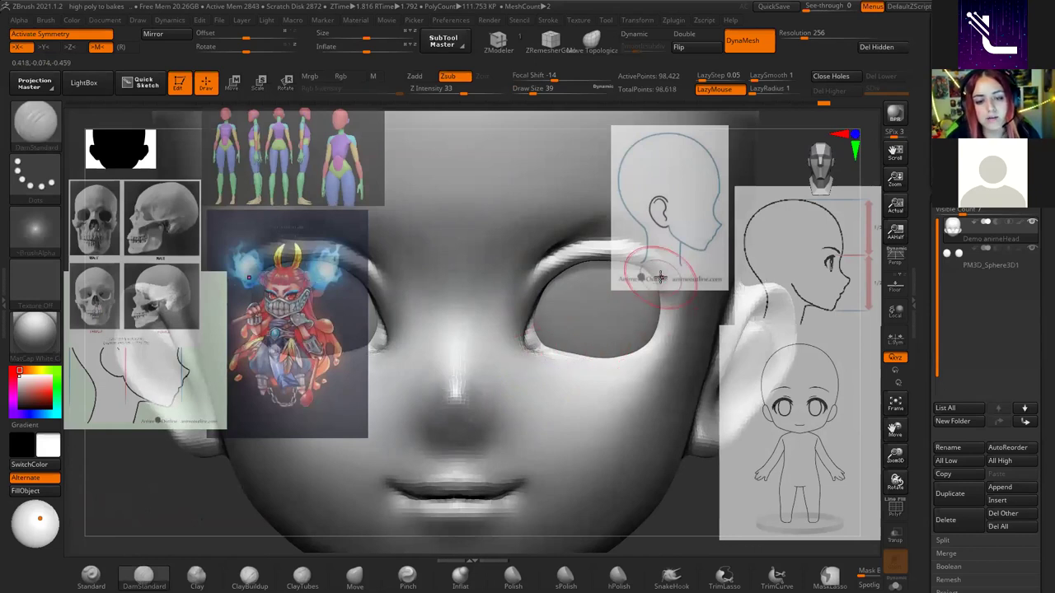
right_click_drag(659, 277, 560, 304)
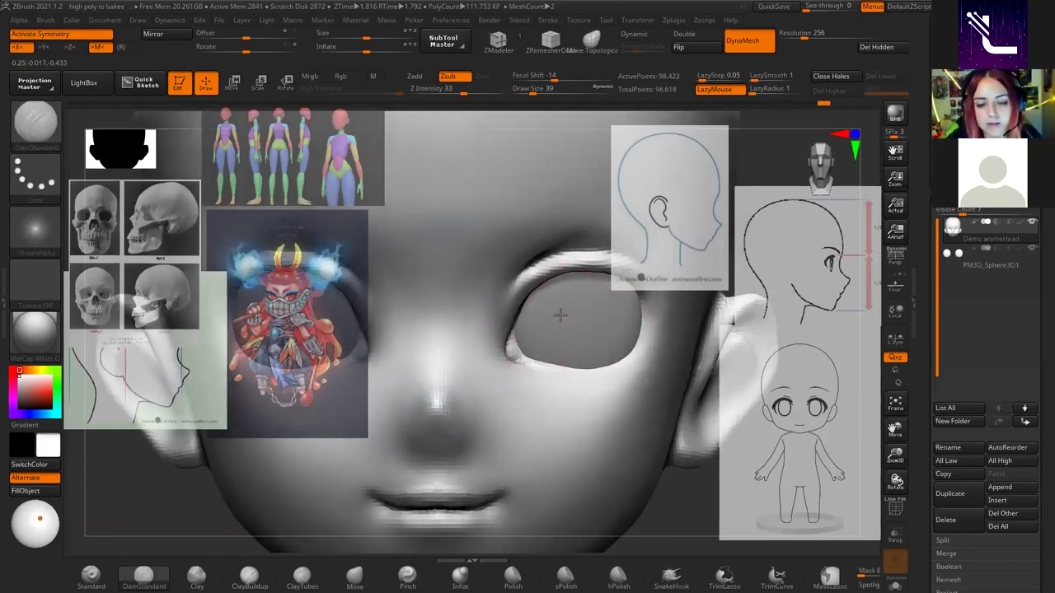
key("space")
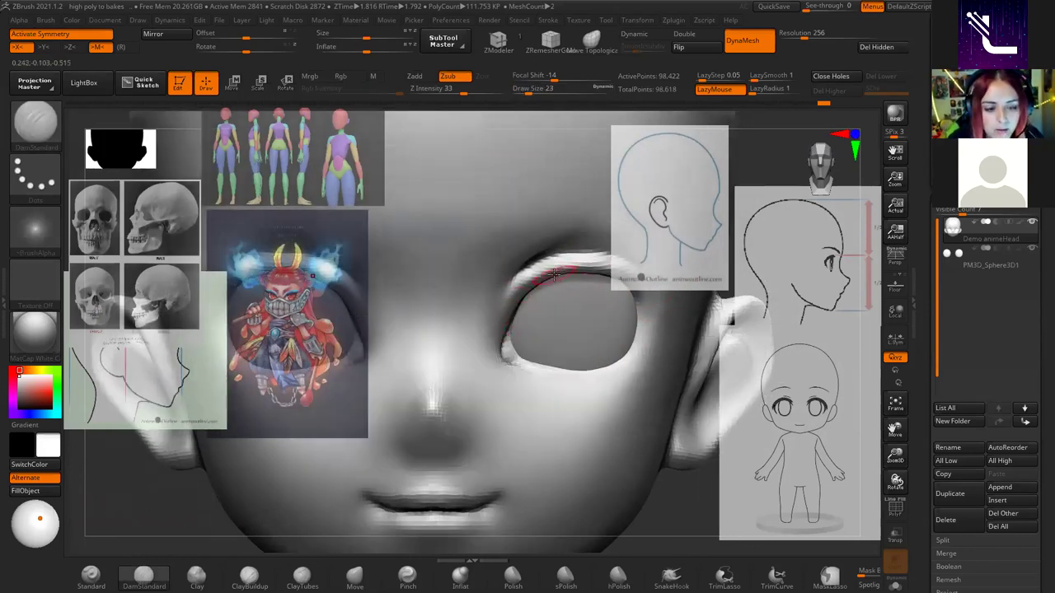
right_click_drag(495, 321, 468, 354, "alt")
left_click_drag(465, 375, 468, 350, "ctrl")
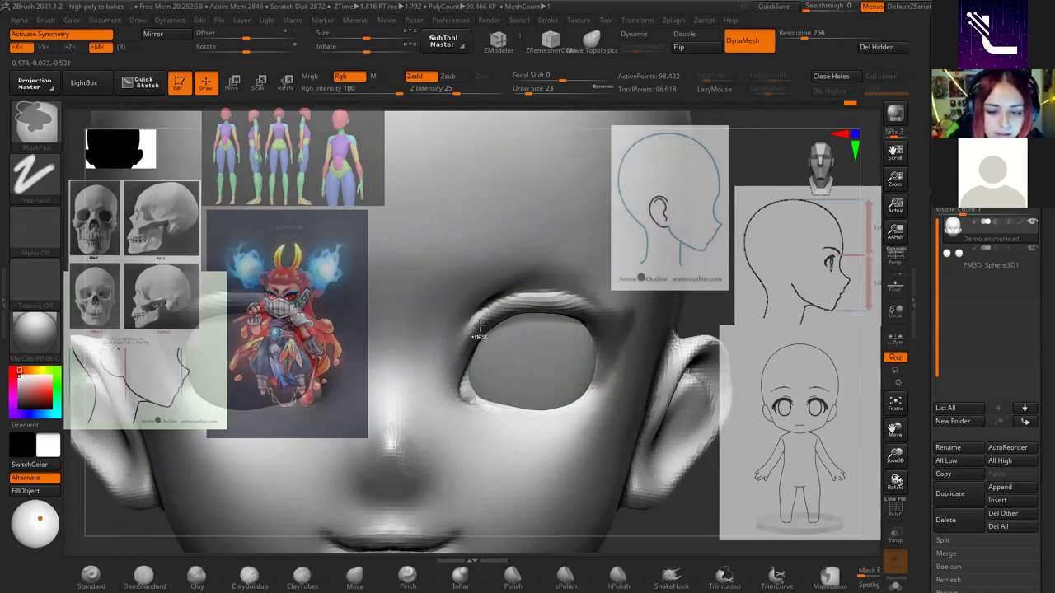
Preview an eyelid shell extracted from the mask with S Smt set to 12.
key("ctrl")
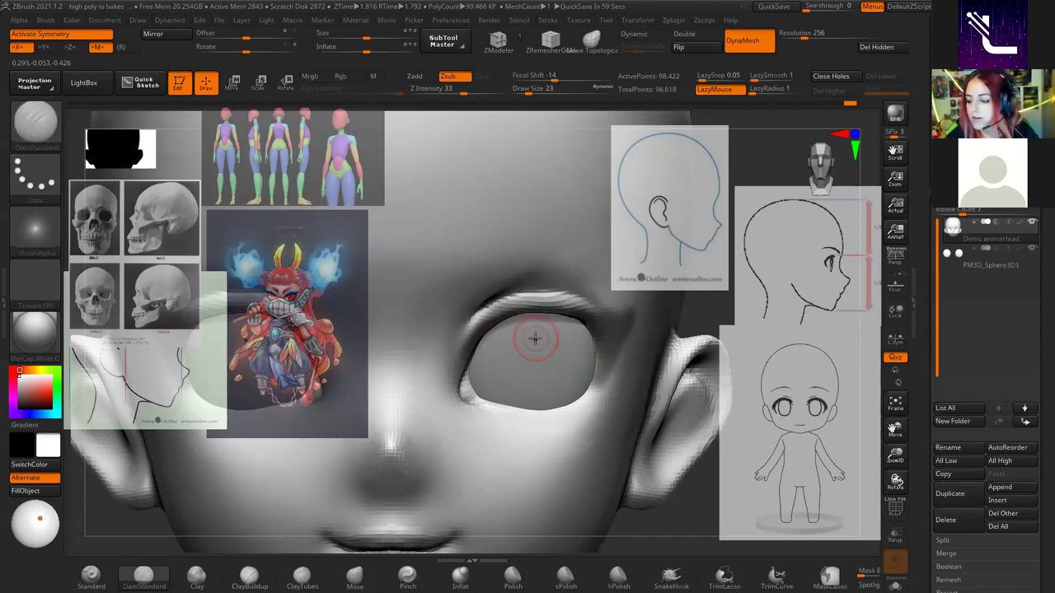
scroll(1035, 460, "down", 5)
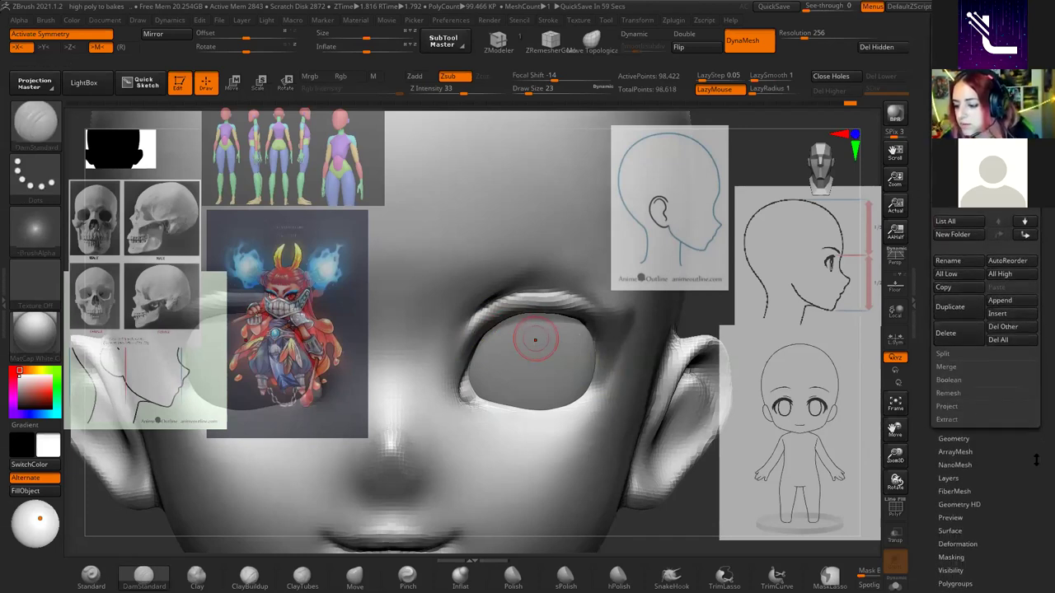
left_click(946, 425)
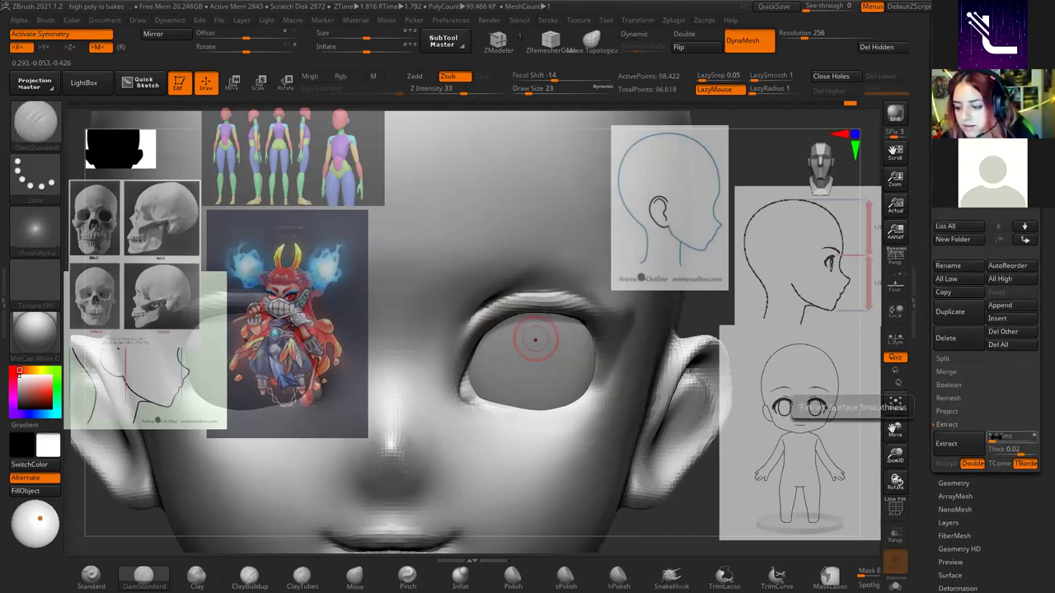
left_click(946, 444)
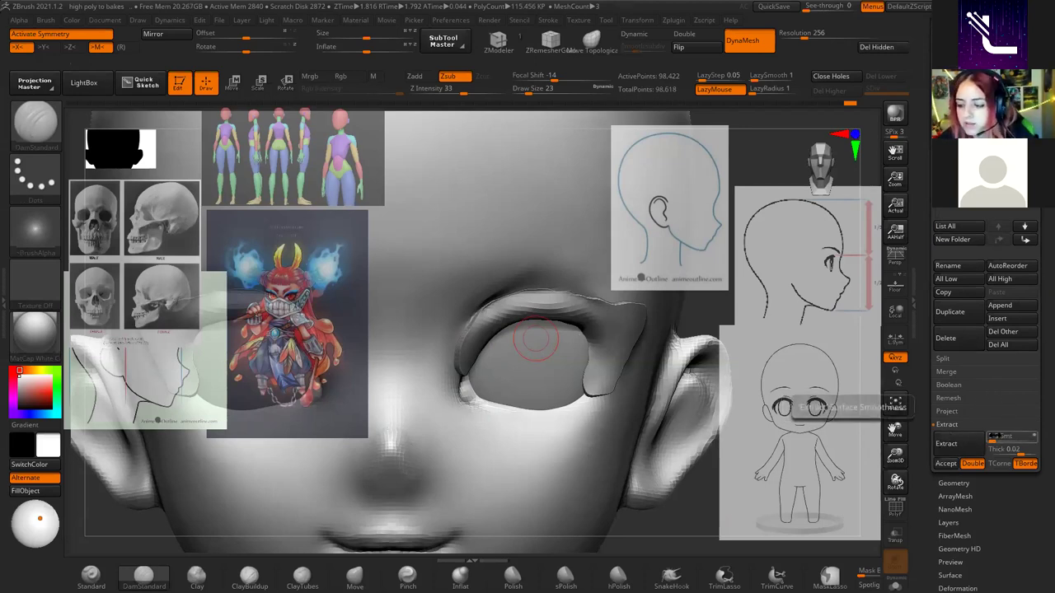
left_click_drag(993, 438, 1001, 437)
left_click(964, 445)
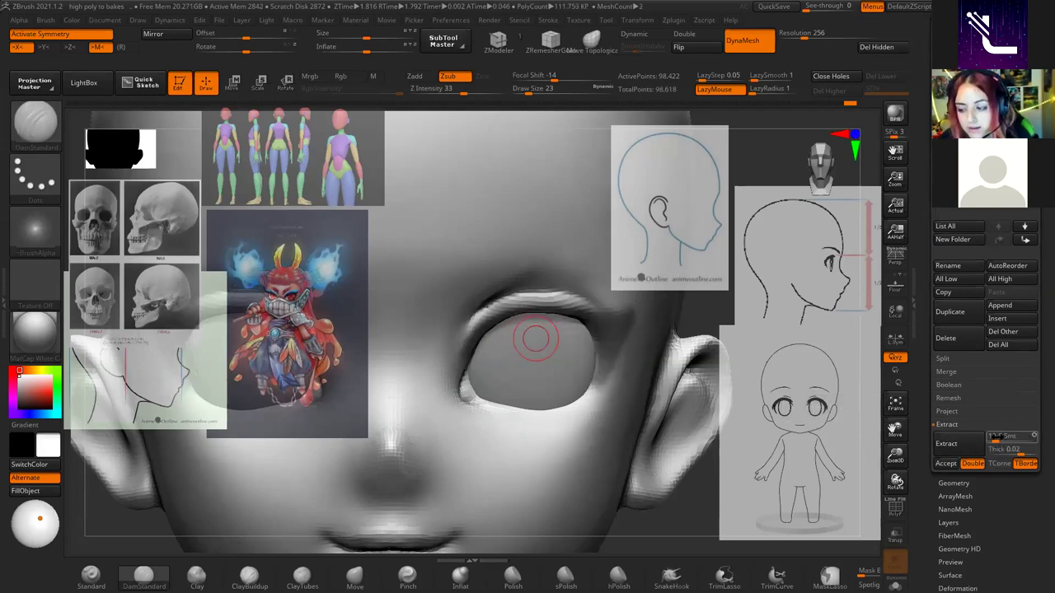
left_click(962, 444)
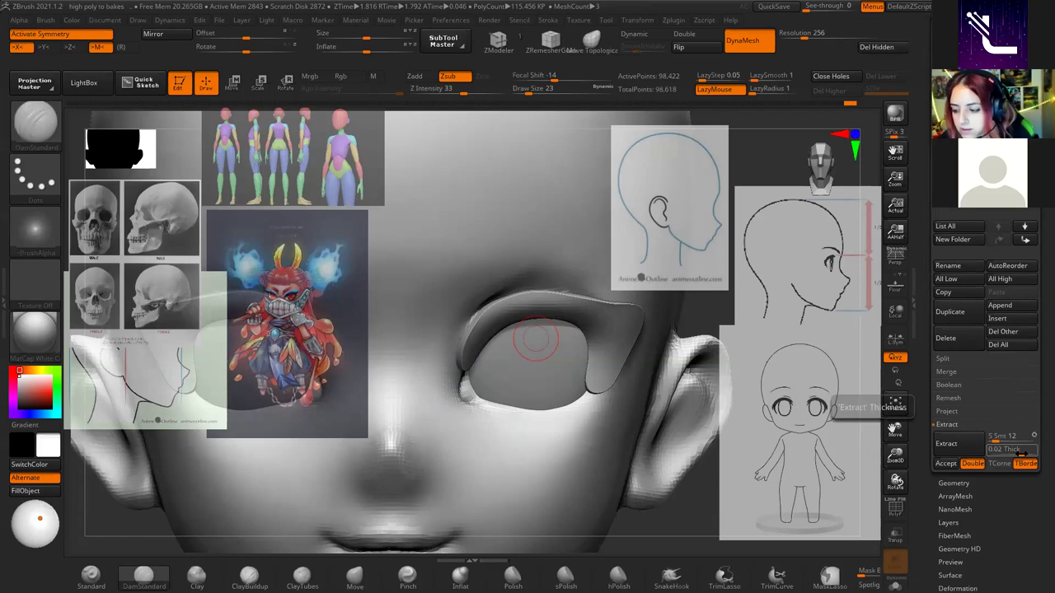
Set the extraction thickness to 0.04, regenerate the shell, and orbit to check it.
left_click(1022, 453)
key("Return")
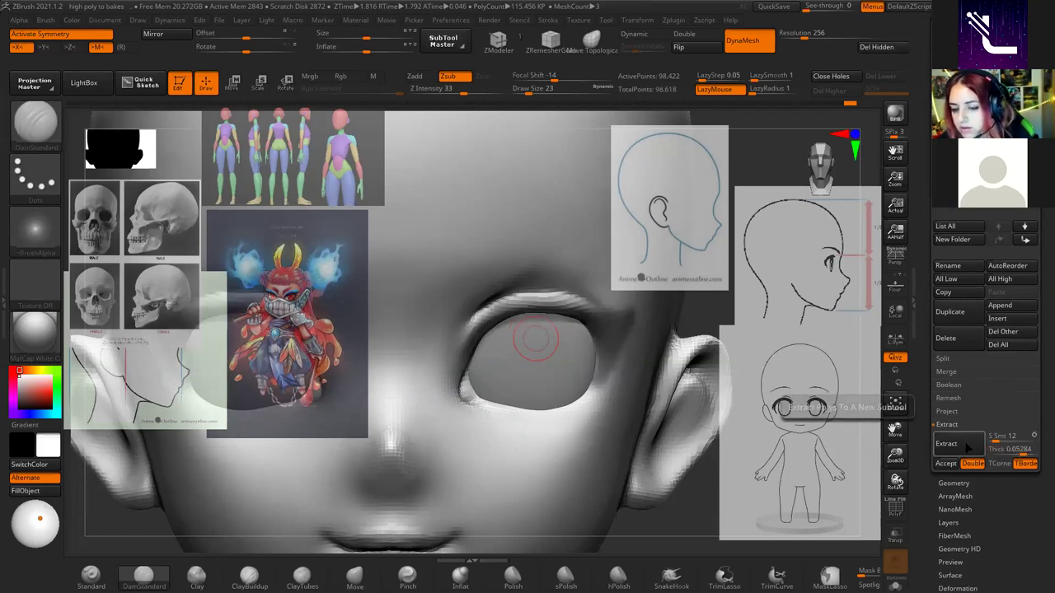
left_click_drag(1022, 449, 1023, 451)
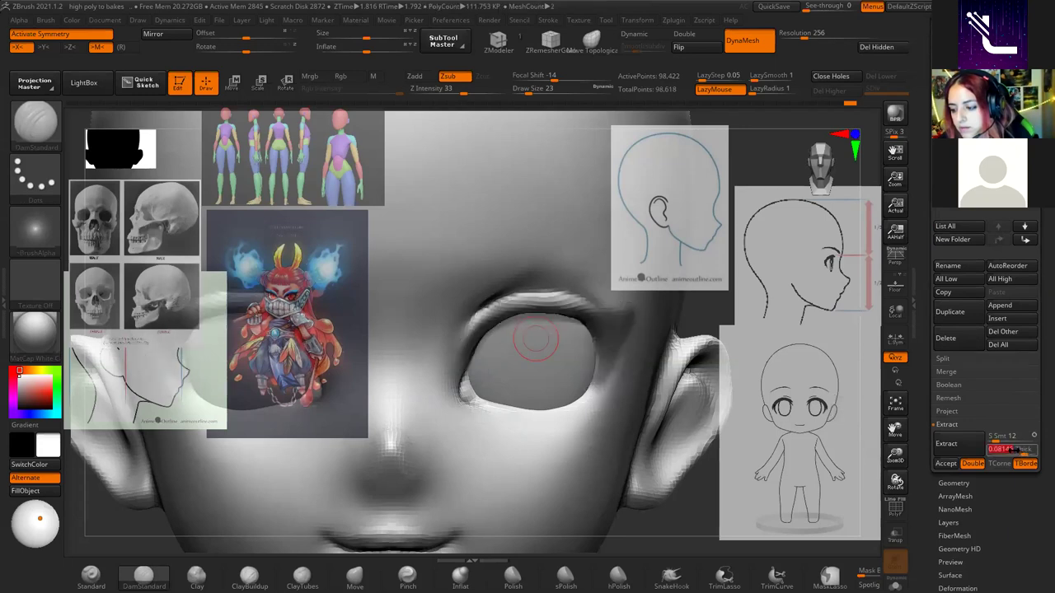
left_click(1022, 450)
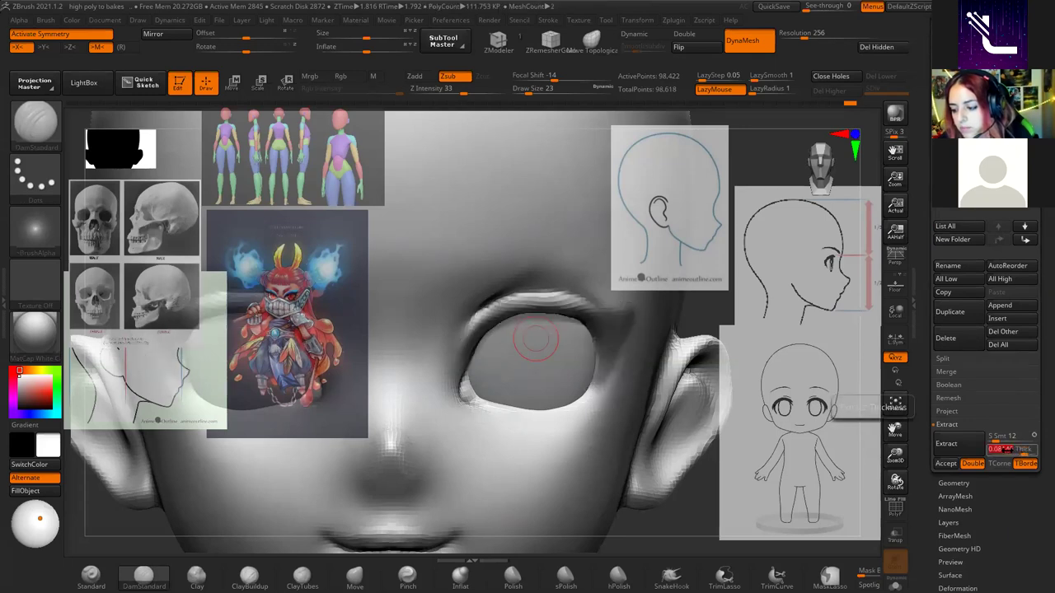
left_click(957, 443)
mouse_move(623, 407)
right_mouse_down()
mouse_move(749, 384)
mouse_move(830, 437)
right_mouse_up()
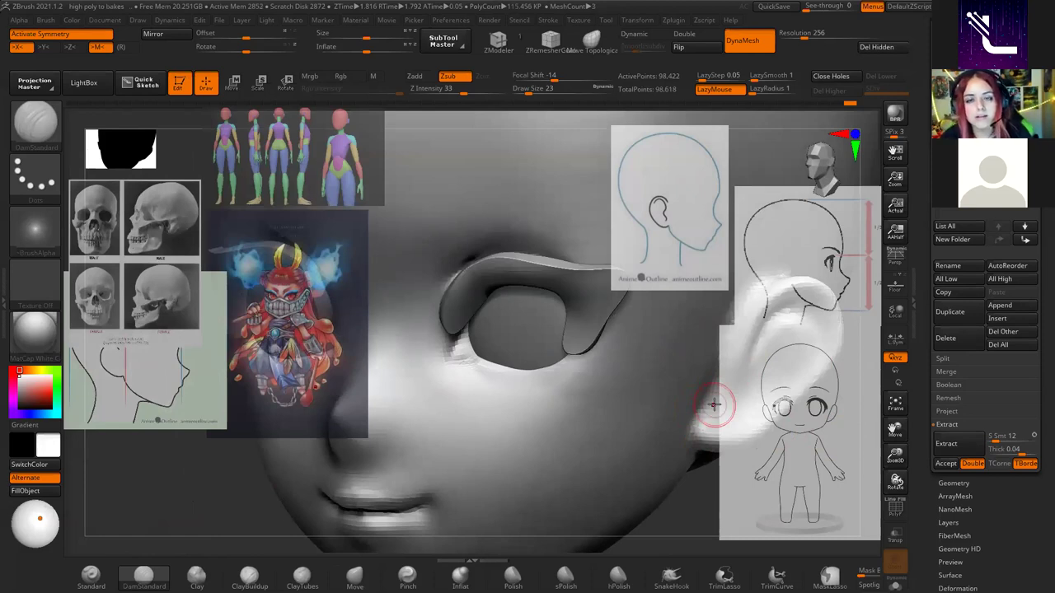
Accept the eyelid shell as Extract6 and smooth its left side with a size-41 brush.
left_click(945, 464)
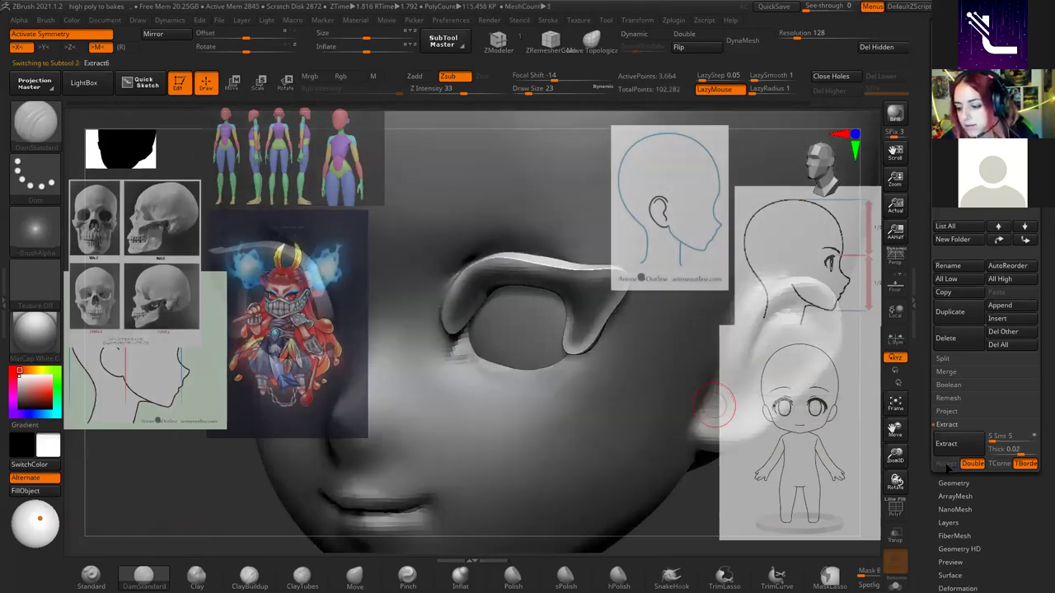
right_click_drag(737, 435, 700, 353)
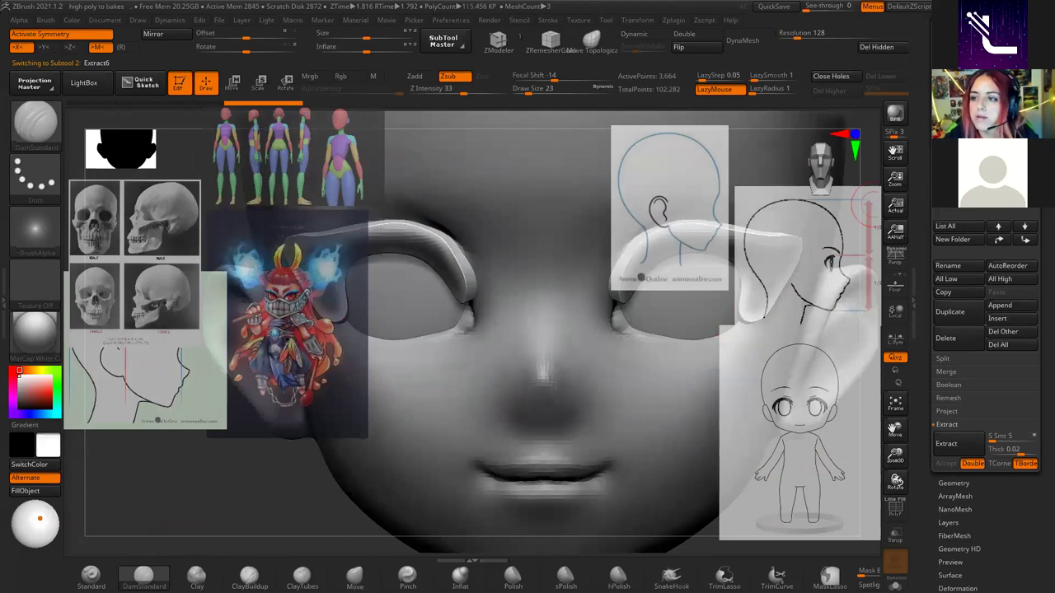
mouse_move(631, 383)
right_mouse_down()
mouse_move(697, 381)
mouse_move(605, 412)
right_mouse_up()
key("space")
left_click_drag(647, 343, 700, 343)
mouse_move(437, 370)
left_mouse_down("shift")
mouse_move(455, 317)
mouse_move(456, 327)
left_mouse_up("shift")
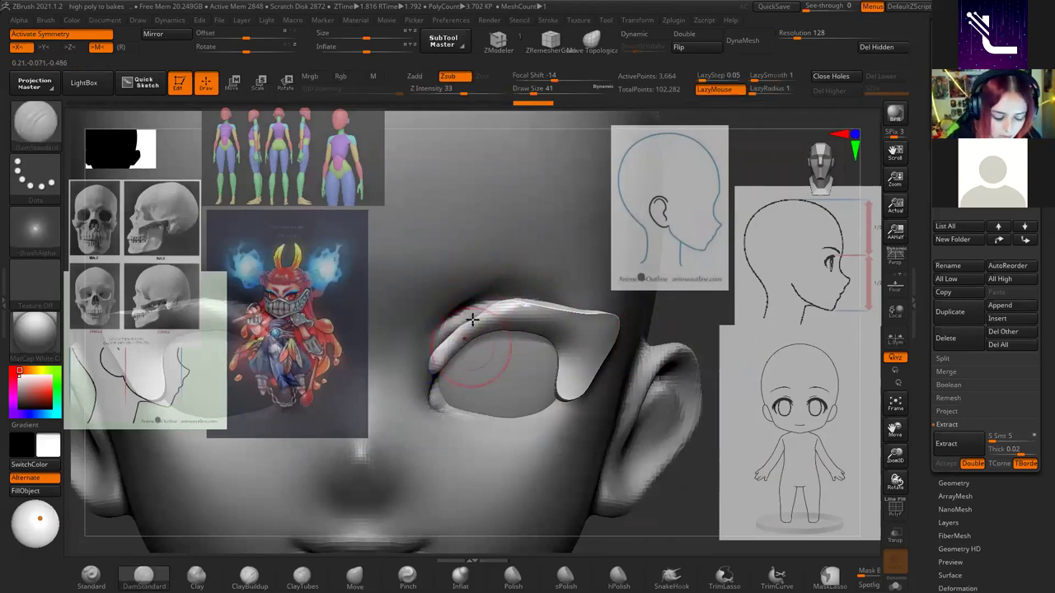
Reshape the upper eyelid and soften its inner corner with the Move brush.
key("b")
key("m")
key("v")
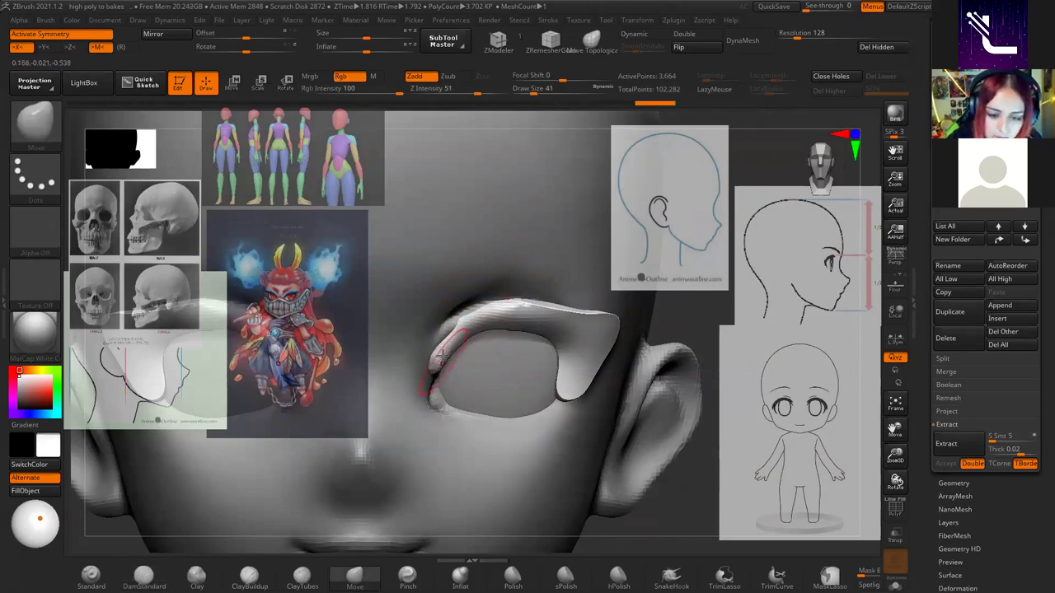
left_click_drag(434, 356, 442, 350, "shift")
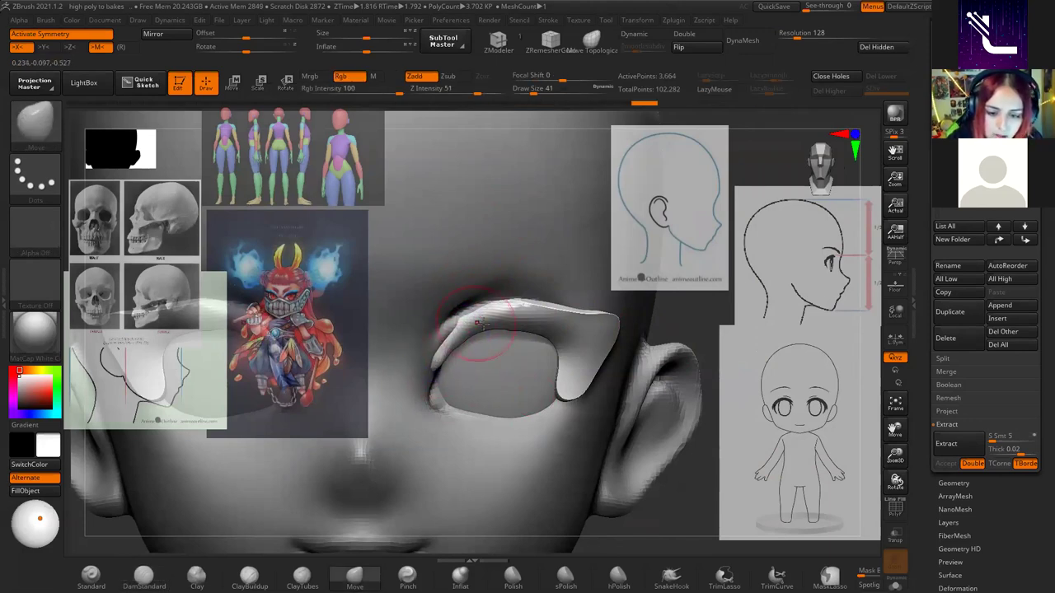
mouse_move(482, 309)
right_mouse_down()
mouse_move(546, 253)
mouse_move(513, 272)
right_mouse_up()
mouse_move(507, 270)
left_mouse_down()
mouse_move(495, 306)
mouse_move(538, 272)
left_mouse_up()
right_click_drag(538, 272, 542, 325)
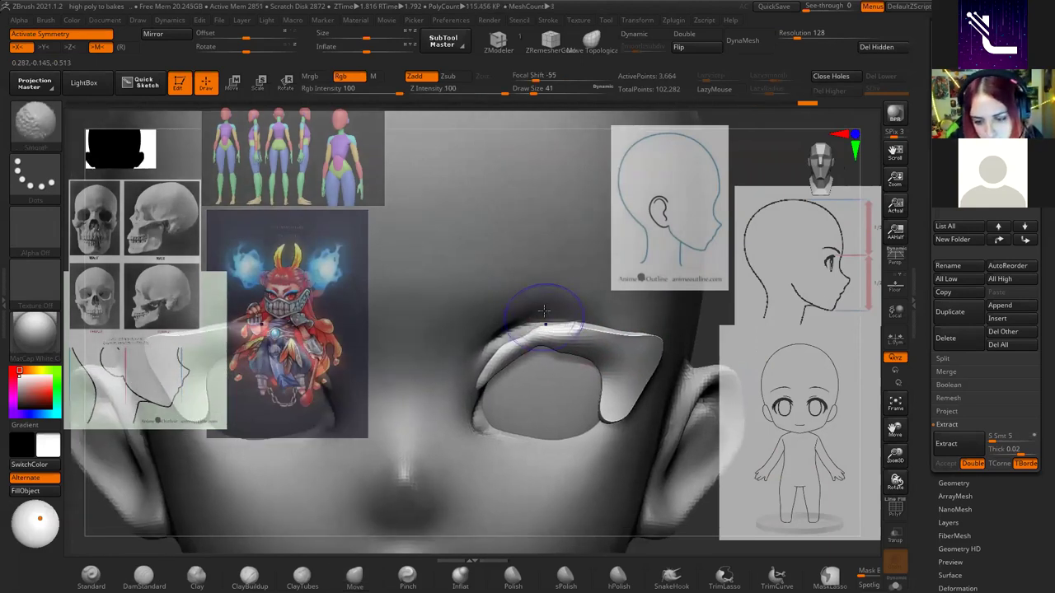
Inflate the eyelid surface and set DynaMesh Resolution to 296.
left_click(460, 577)
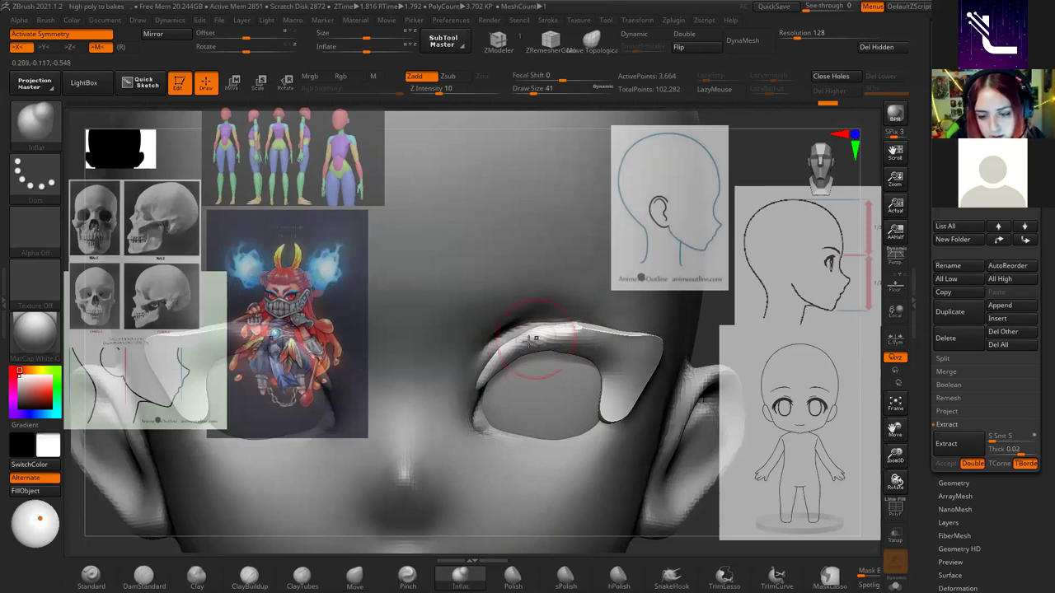
left_click_drag(530, 358, 555, 331, "shift")
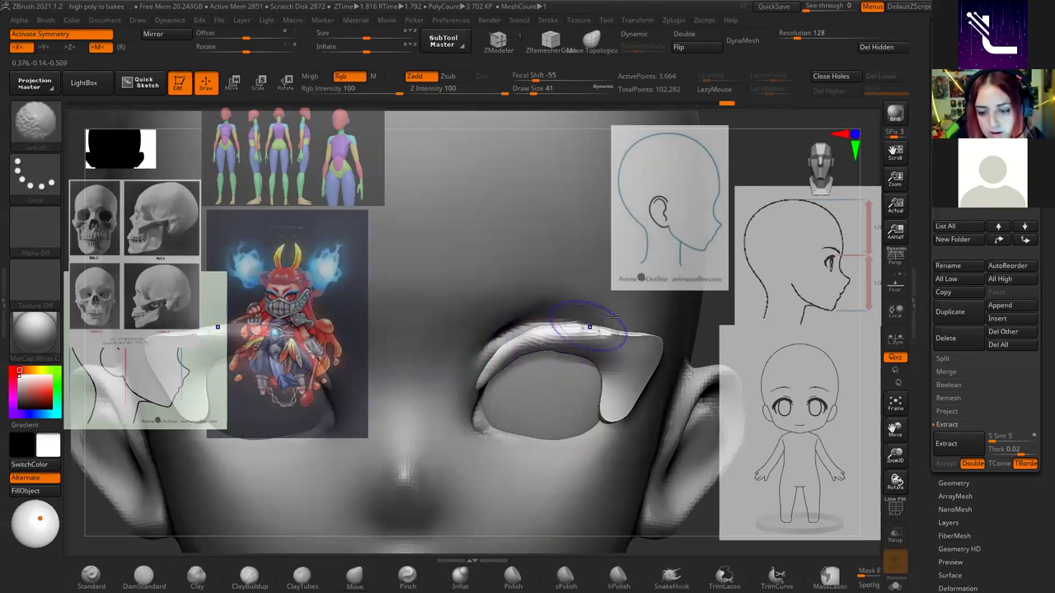
left_click_drag(795, 37, 808, 37)
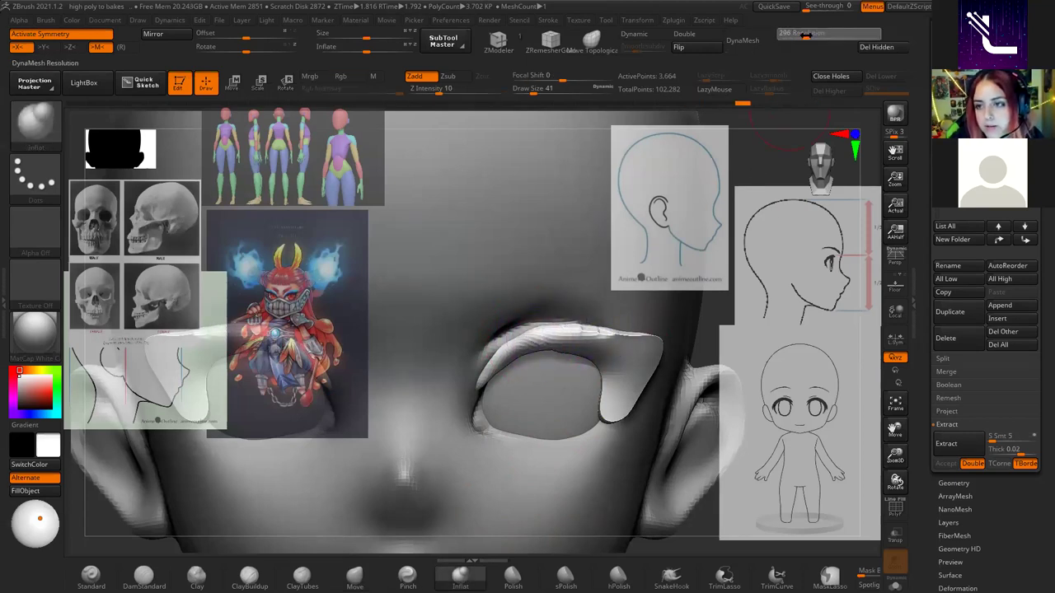
DynaMesh the eyelid and smooth its upper surface and outer edge.
left_click(746, 41)
left_click_drag(570, 366, 547, 332, "shift")
right_click_drag(547, 332, 584, 303)
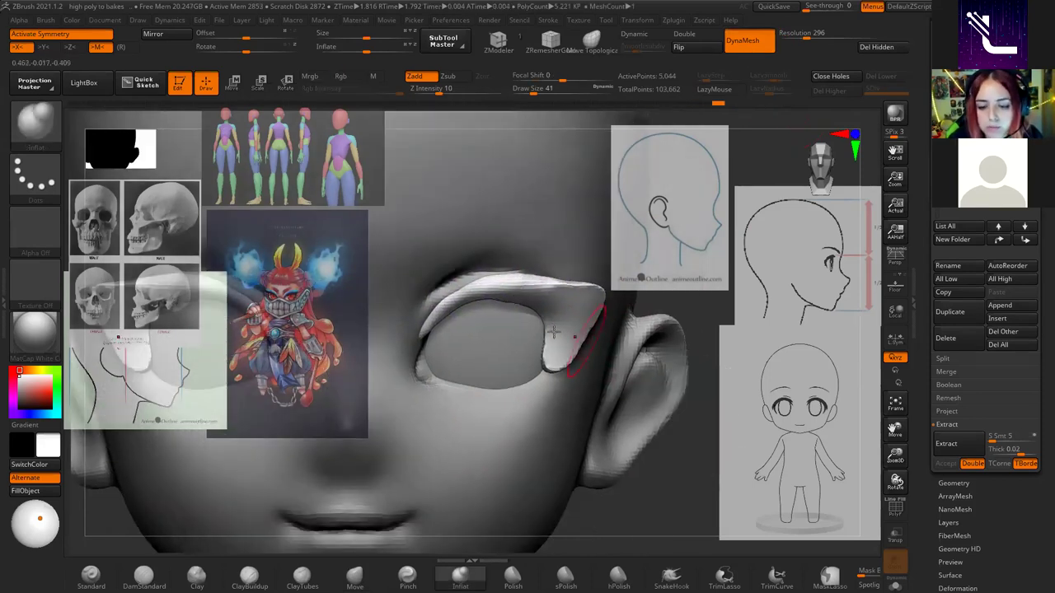
left_click_drag(584, 303, 552, 287, "shift")
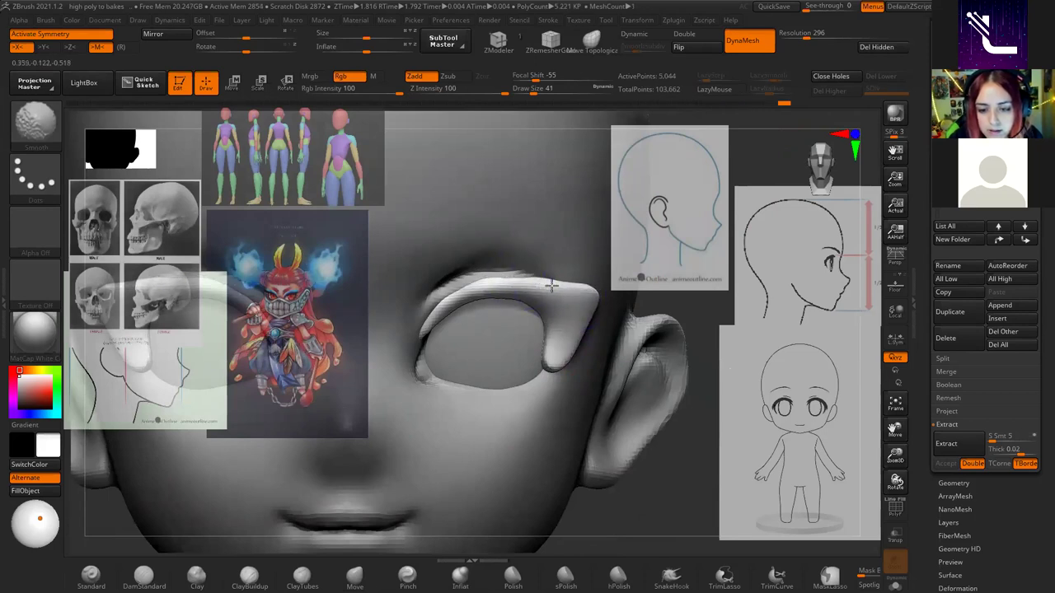
Pull spiky lash points from the eyelid's top edge with a size-23 SnakeHook brush.
key("space")
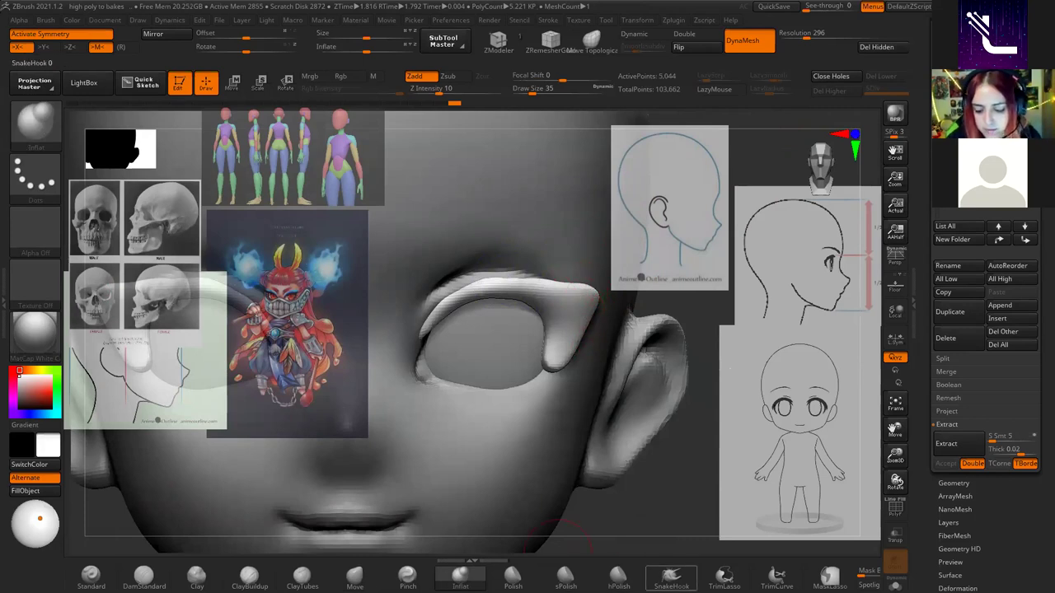
left_click(671, 576)
left_click_drag(672, 548, 601, 325)
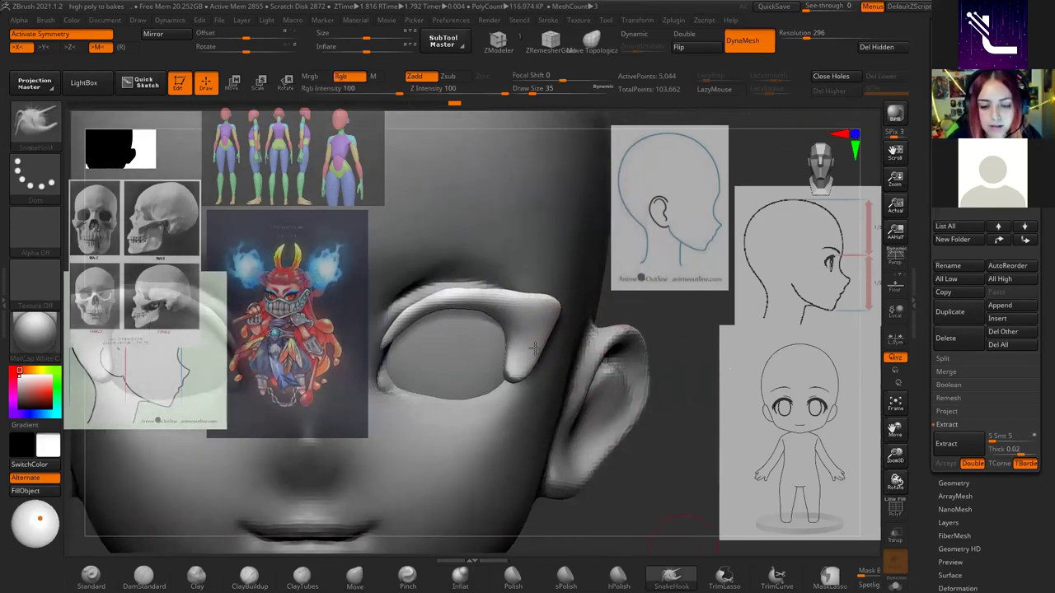
key("space")
mouse_move(498, 293)
left_mouse_down()
mouse_move(465, 288)
mouse_move(500, 280)
mouse_move(452, 285)
mouse_move(463, 295)
mouse_move(486, 285)
left_mouse_up()
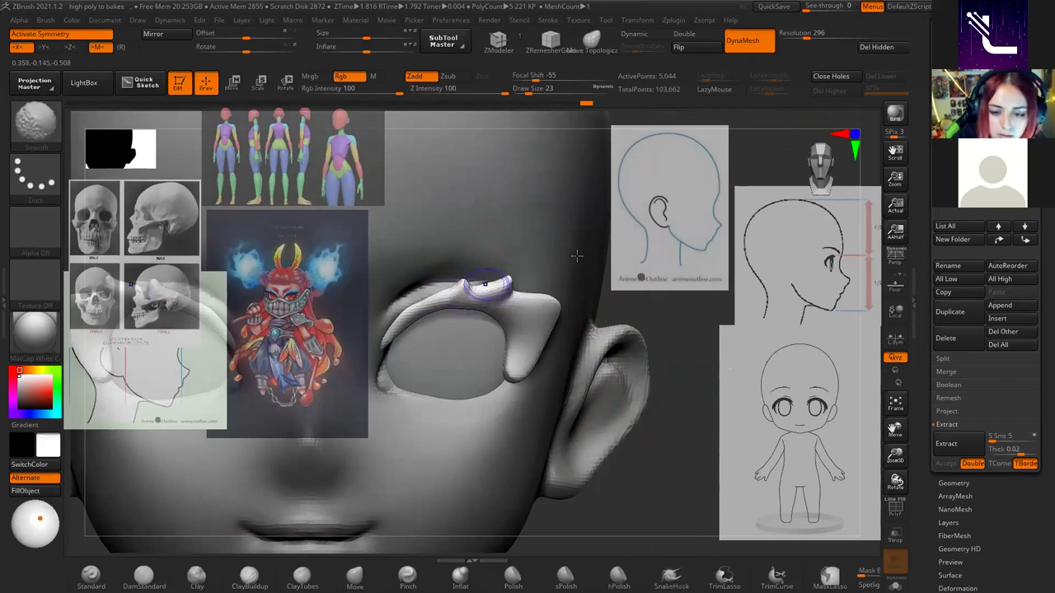
key("shift")
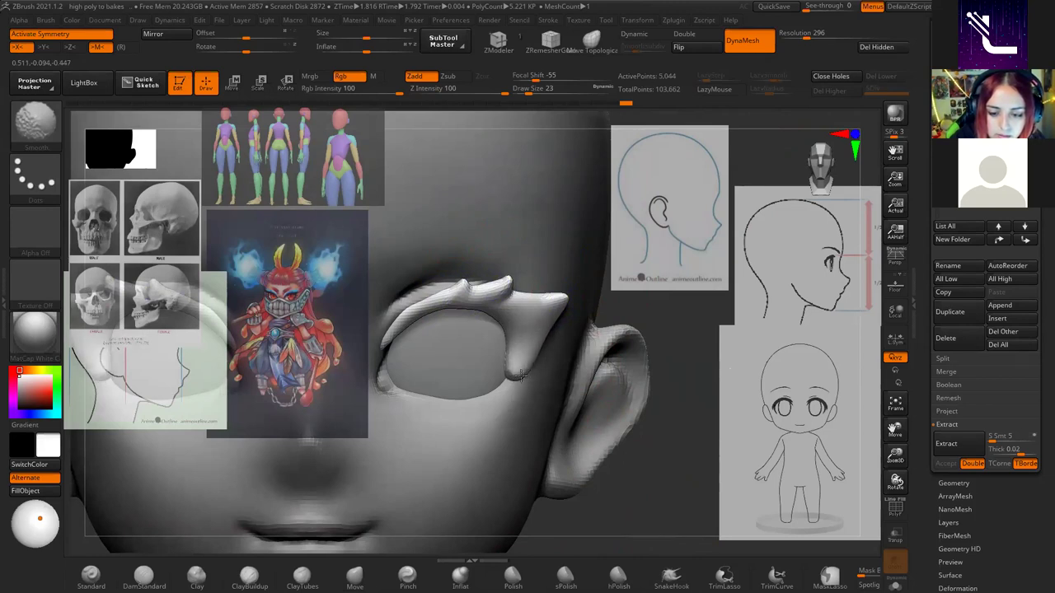
Shape the eyelid's pointed outer tip with a size-33 Move brush, then smooth it.
key("space")
left_click_drag(587, 325, 601, 326)
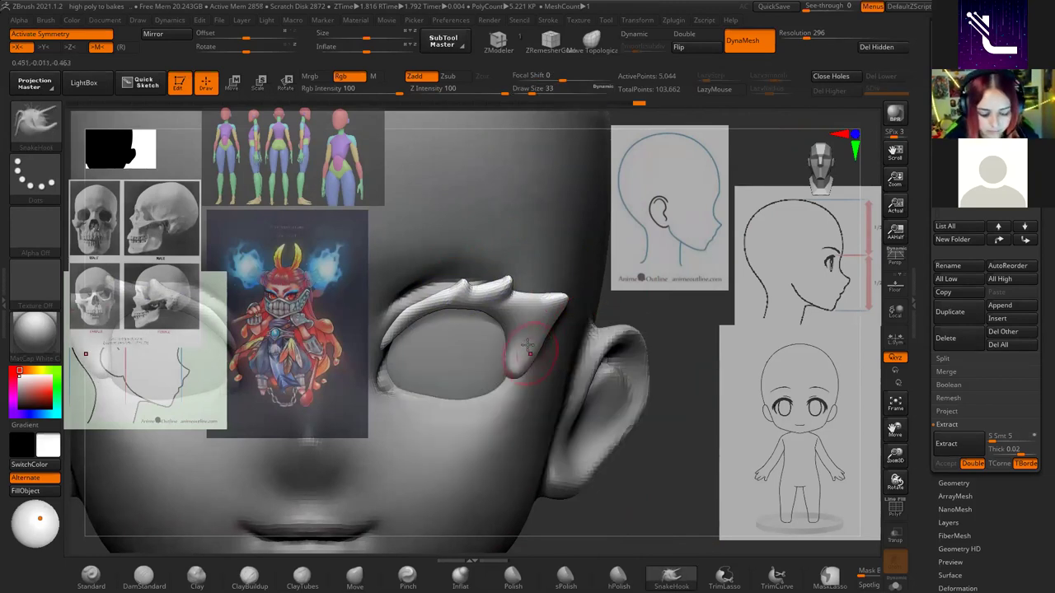
key("b")
key("m")
key("v")
left_click_drag(519, 354, 537, 337)
key("shift")
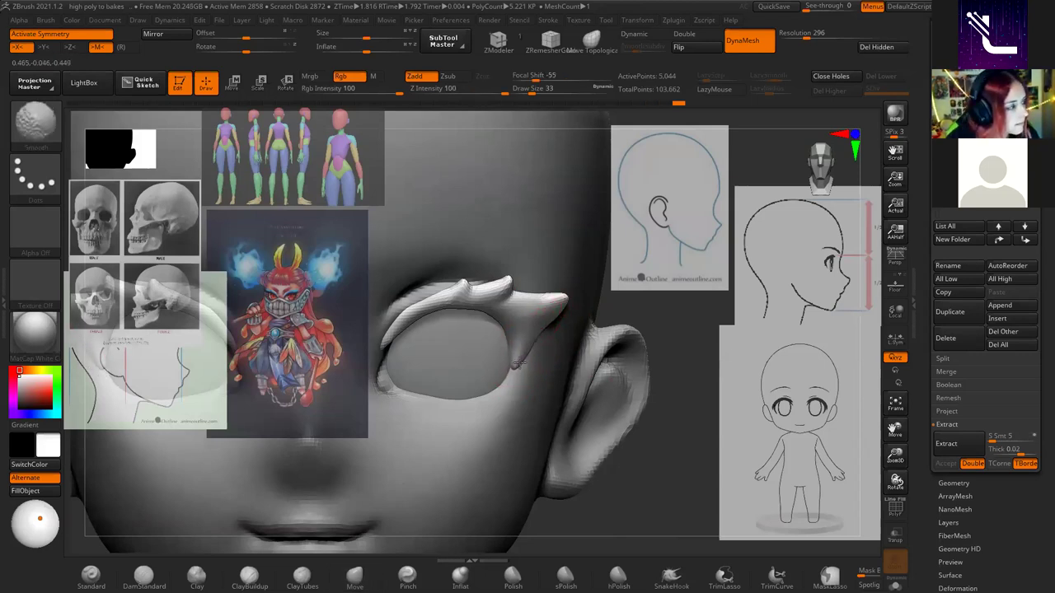
Smooth the outer and inner corners of the eyelid shell.
right_click_drag(530, 365, 516, 386)
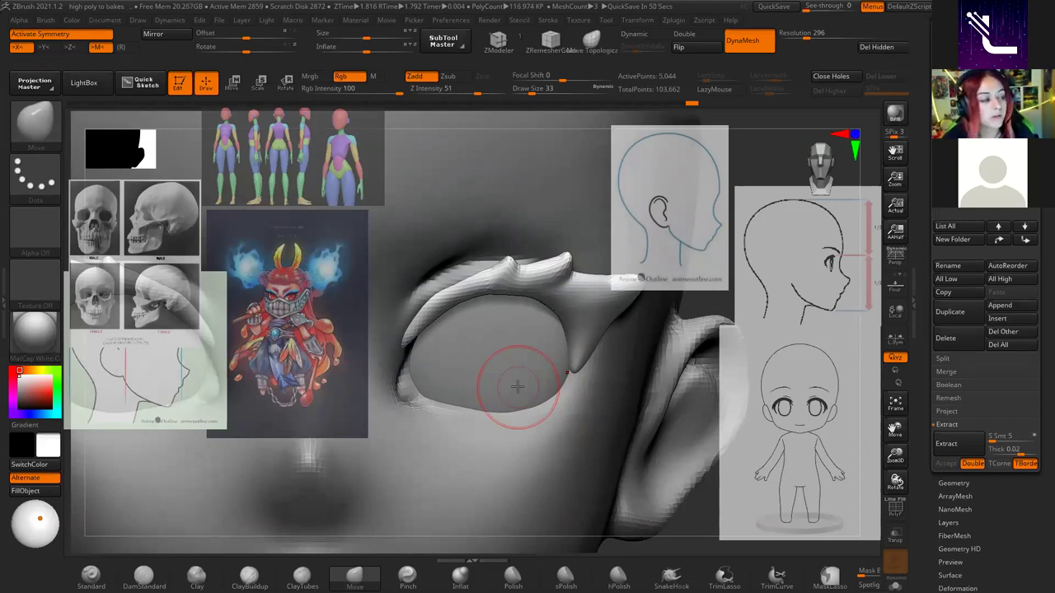
mouse_move(606, 301)
left_mouse_down("shift")
mouse_move(600, 330)
mouse_move(495, 313)
left_mouse_up("shift")
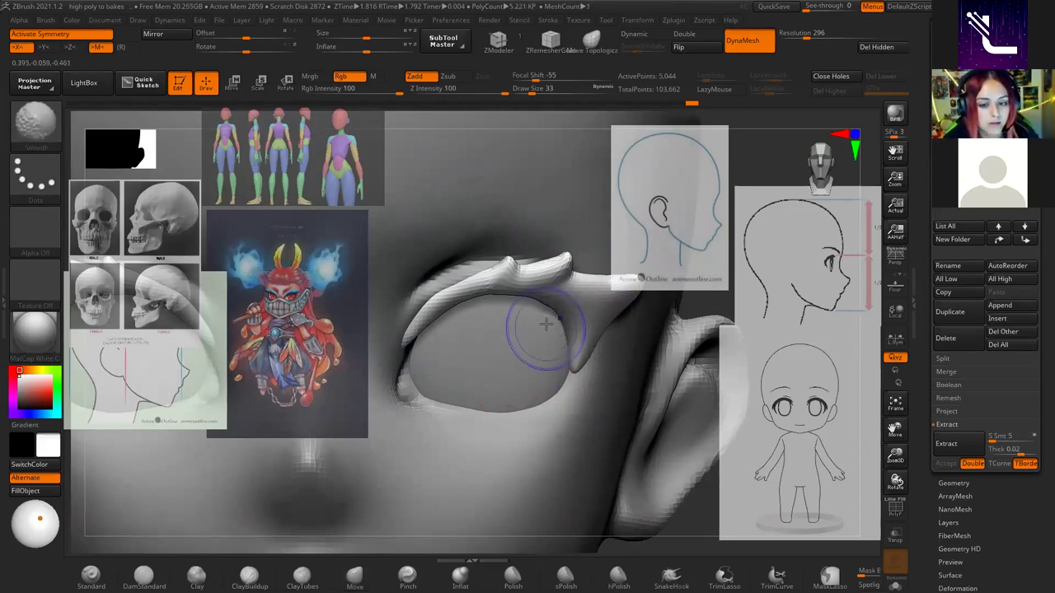
left_click_drag(424, 311, 403, 363, "shift")
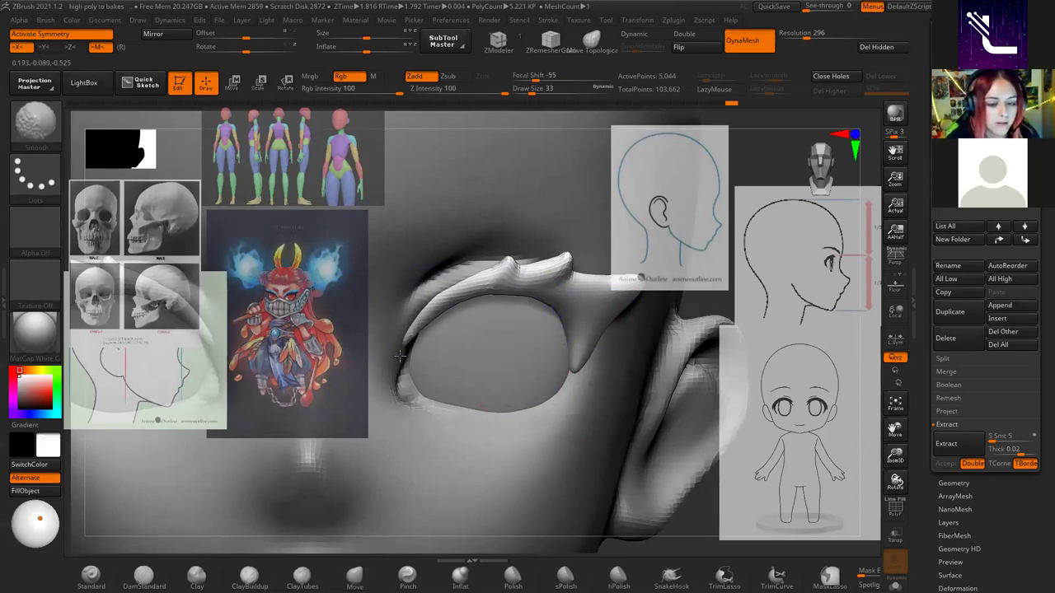
mouse_move(564, 408)
right_mouse_down("ctrl")
mouse_move(513, 314)
mouse_move(535, 276)
right_mouse_up("ctrl")
Pull the outer lash spike into a sharper point, then select the animeHead subtool (Subtool 1).
left_click_drag(533, 284, 545, 266)
mouse_move(544, 260)
right_mouse_down()
mouse_move(584, 291)
mouse_move(532, 348)
mouse_move(612, 378)
mouse_move(568, 329)
mouse_move(577, 247)
mouse_move(631, 278)
mouse_move(440, 418)
mouse_move(550, 332)
right_mouse_up()
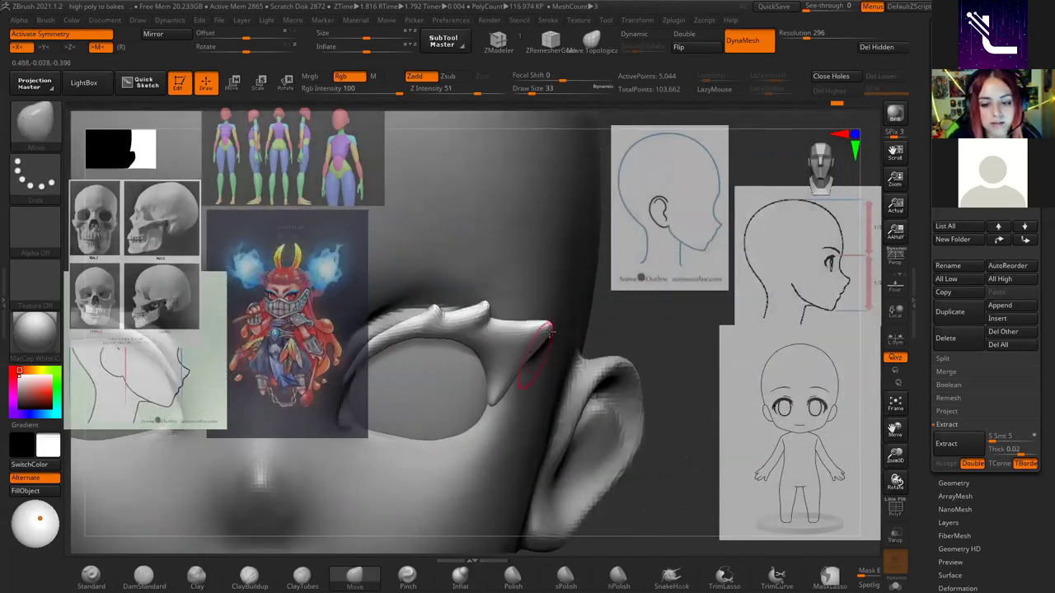
key("ctrl+z")
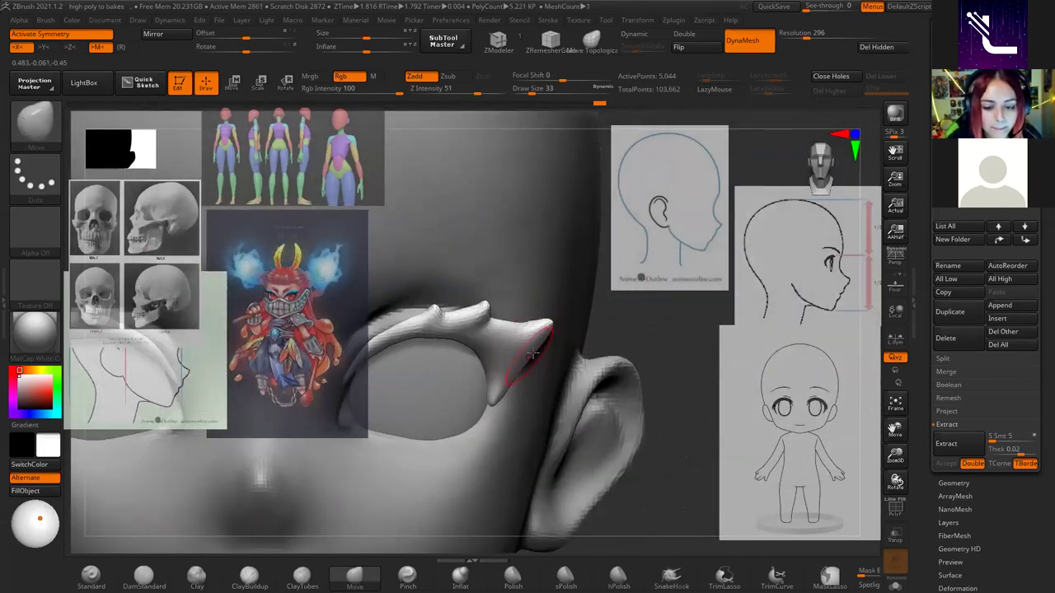
left_click_drag(531, 338, 545, 328)
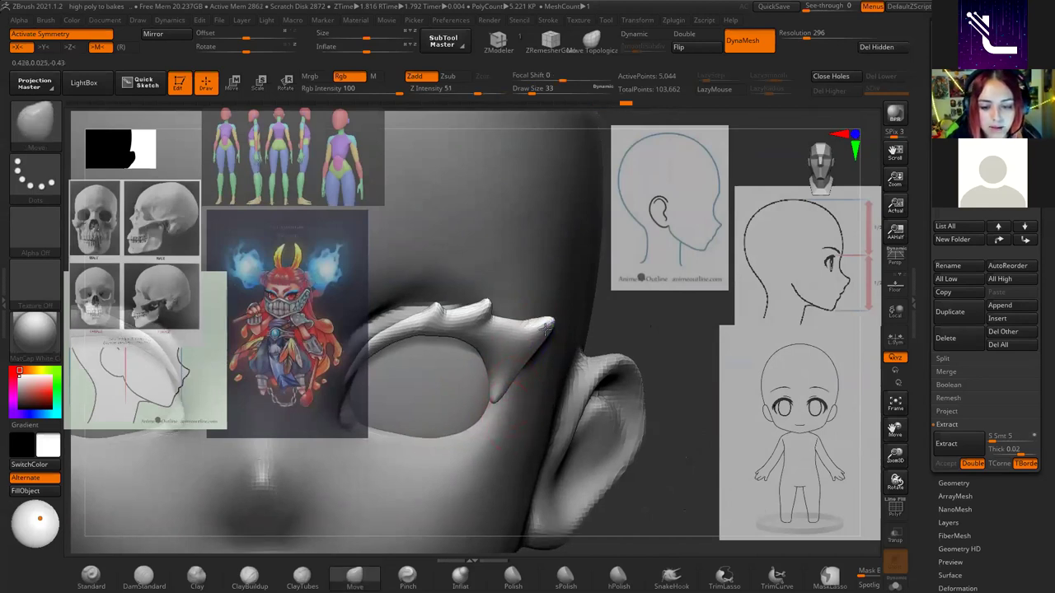
right_click_drag(545, 328, 557, 327)
key("space")
key("shift")
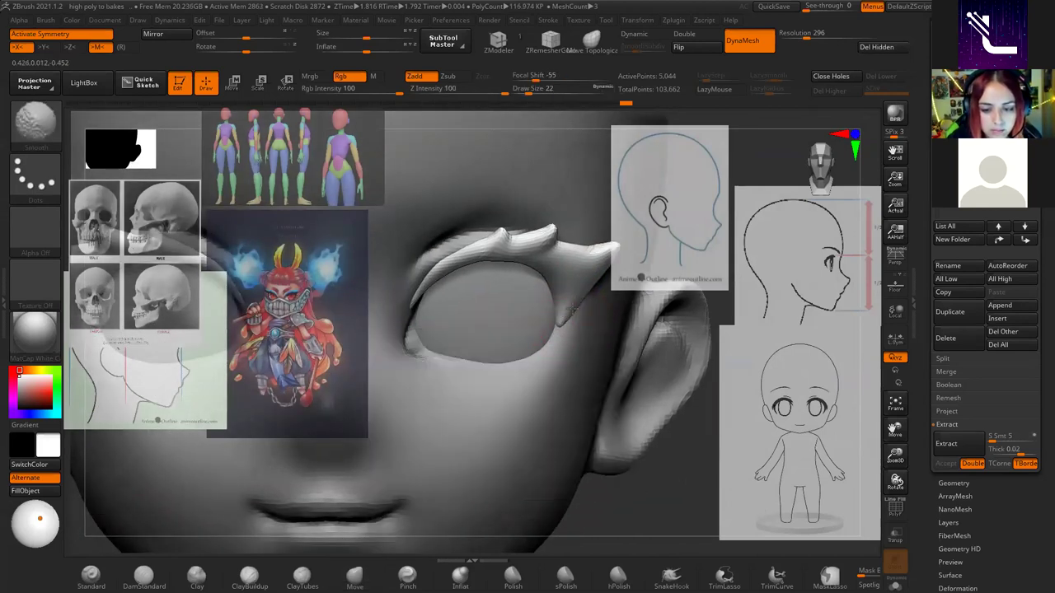
mouse_move(624, 431)
right_mouse_down()
mouse_move(608, 365)
mouse_move(671, 327)
mouse_move(611, 370)
right_mouse_up()
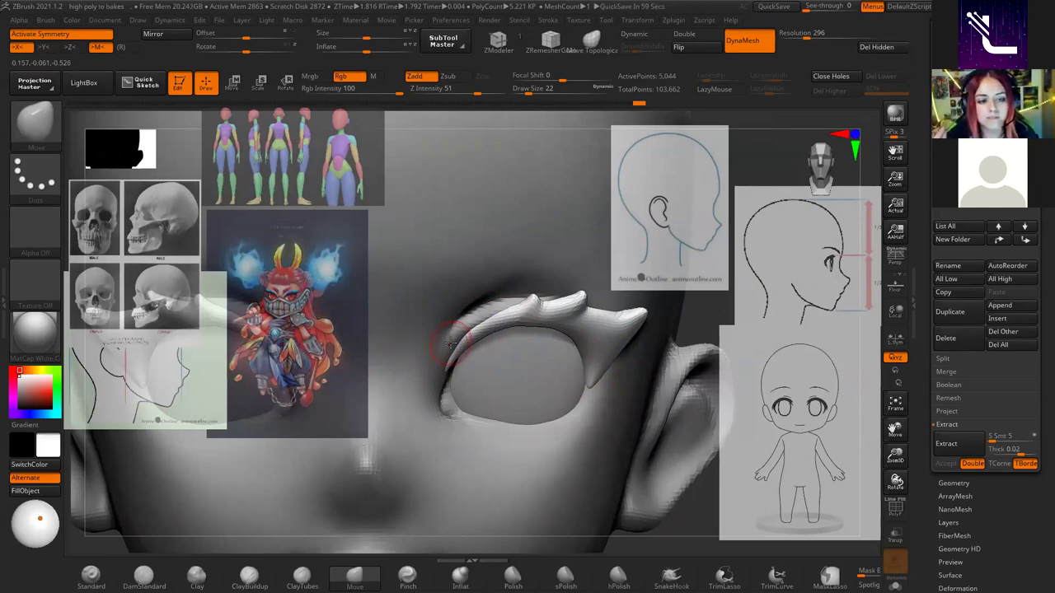
left_click(596, 421, "alt")
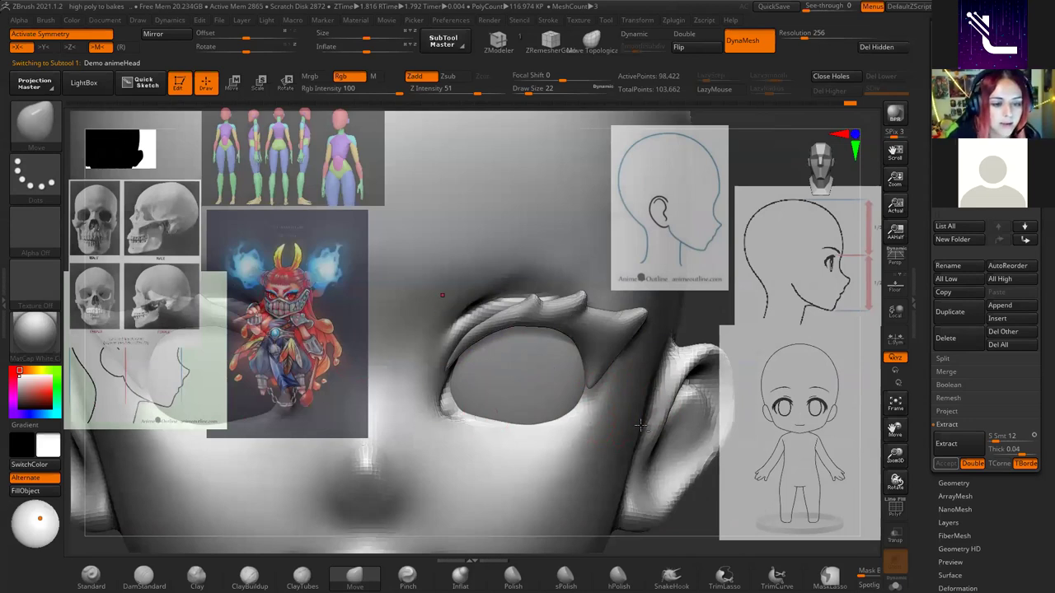
Smooth the upper eyelid edge and inner eye socket with a size-16 brush.
right_click_drag(532, 372, 508, 307)
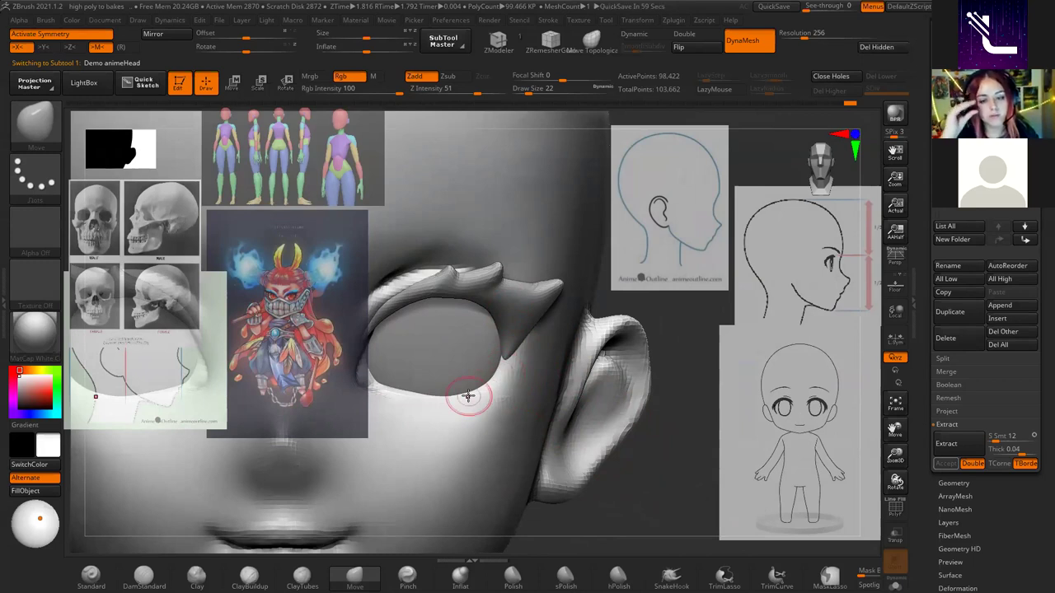
left_click_drag(412, 279, 441, 274)
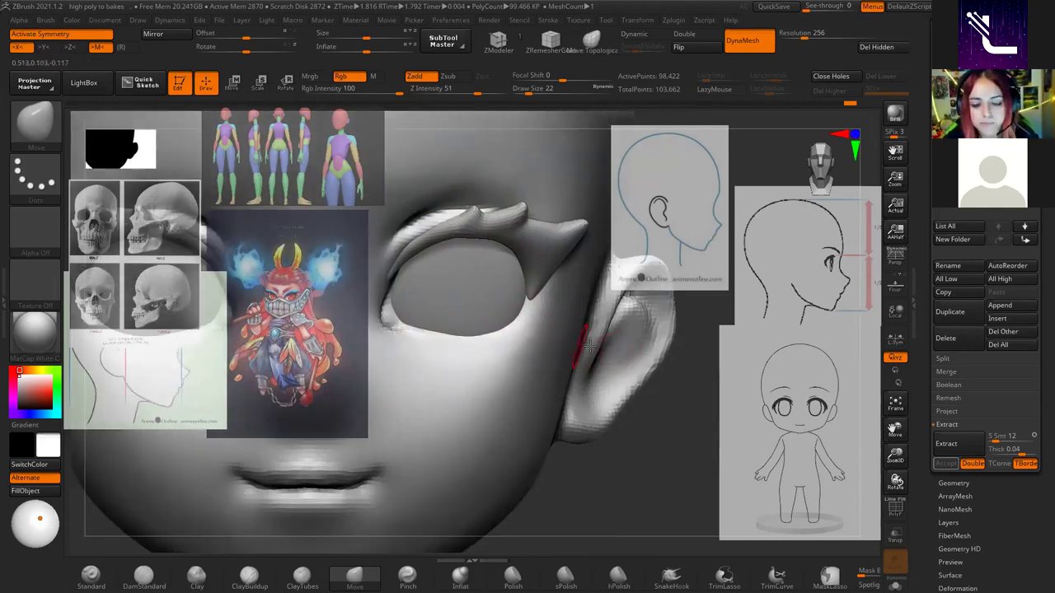
key("space")
left_click_drag(513, 328, 504, 330)
key("1")
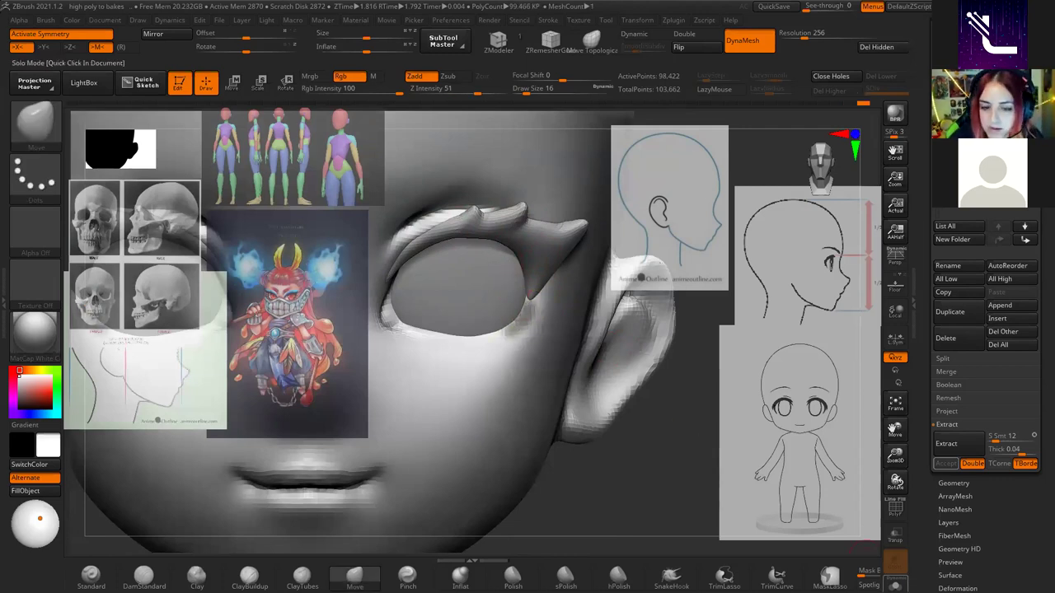
key("ctrl+z")
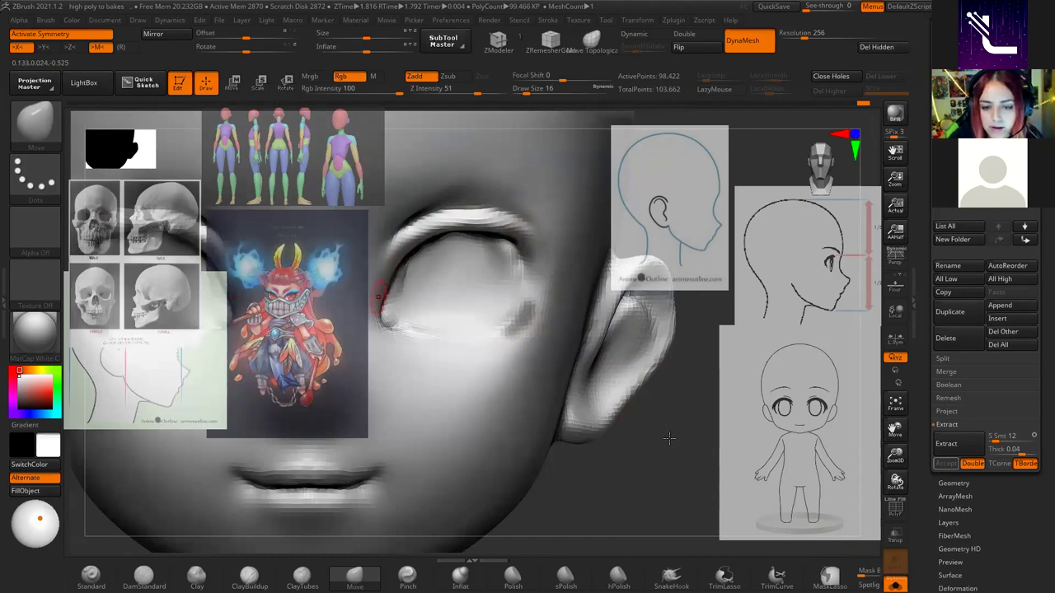
left_click_drag(493, 262, 389, 288, "shift")
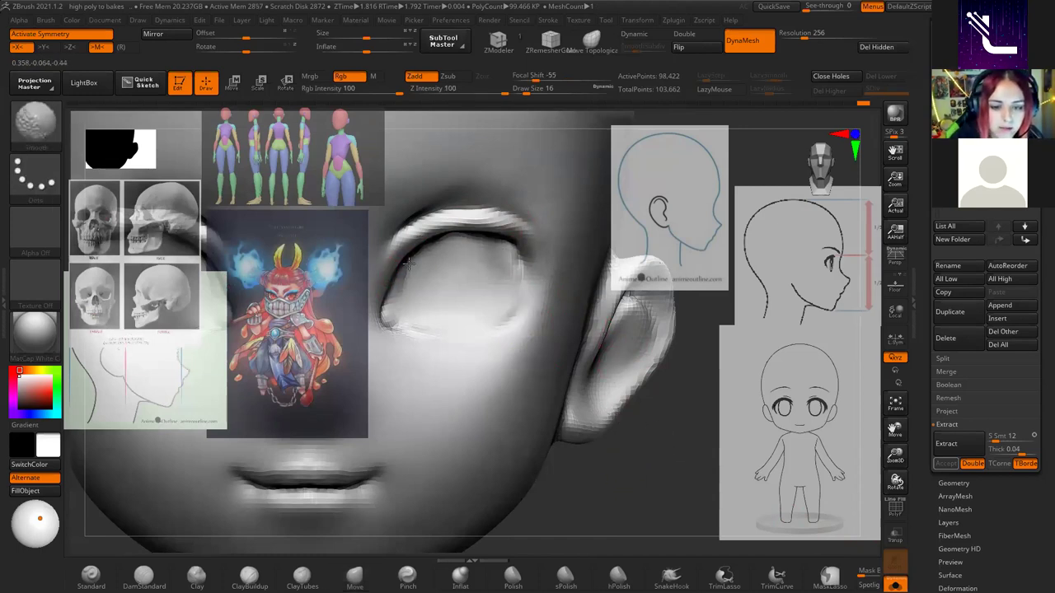
With MaskPen, paint a thin mask strip along the lower rim of the eye hole.
key("ctrl")
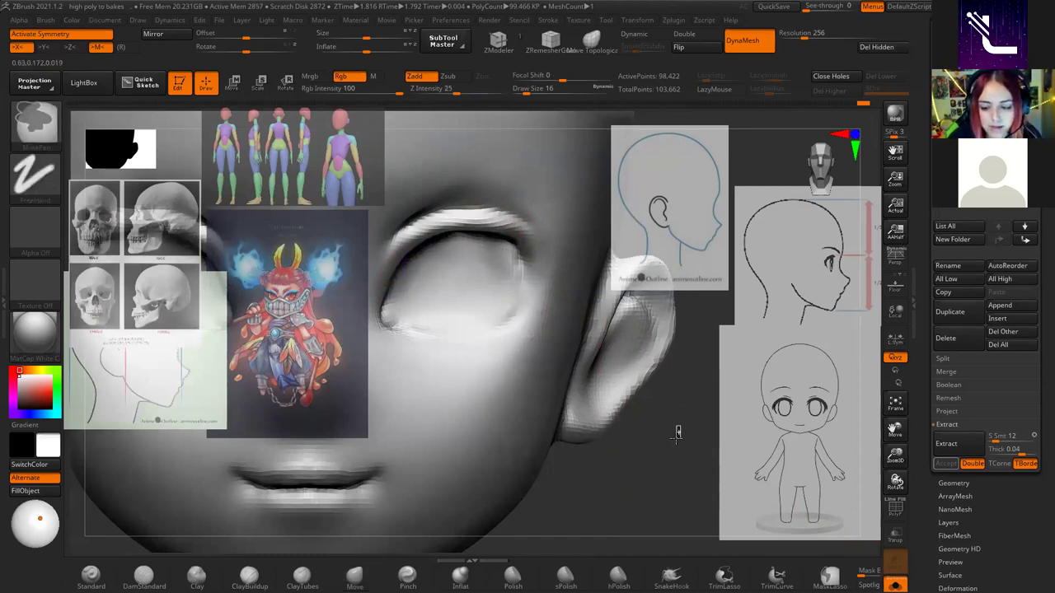
left_click(677, 433, "ctrl")
key("ctrl+z")
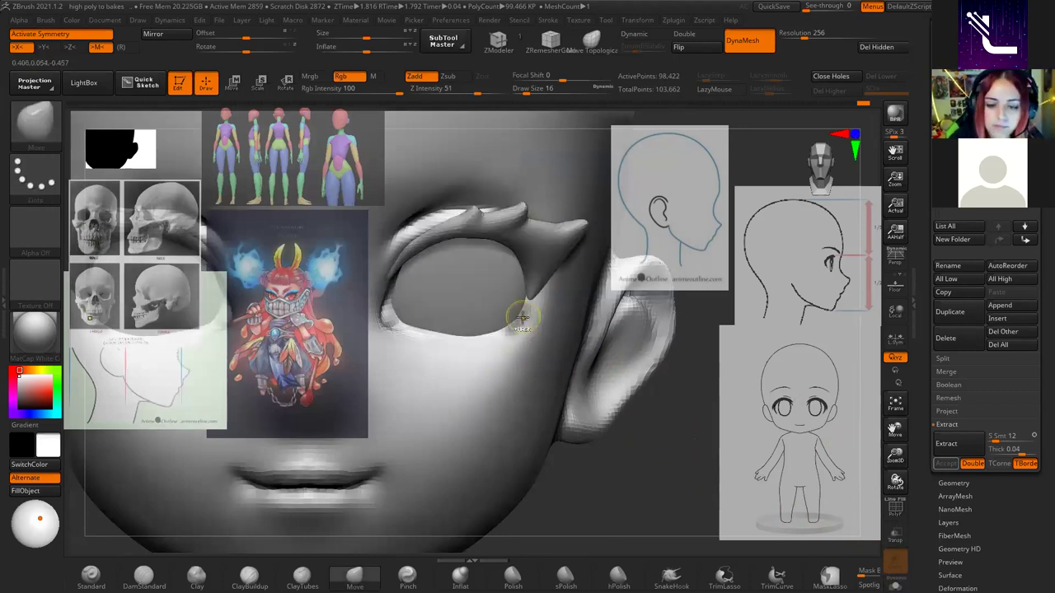
key("b")
key("m")
key("i")
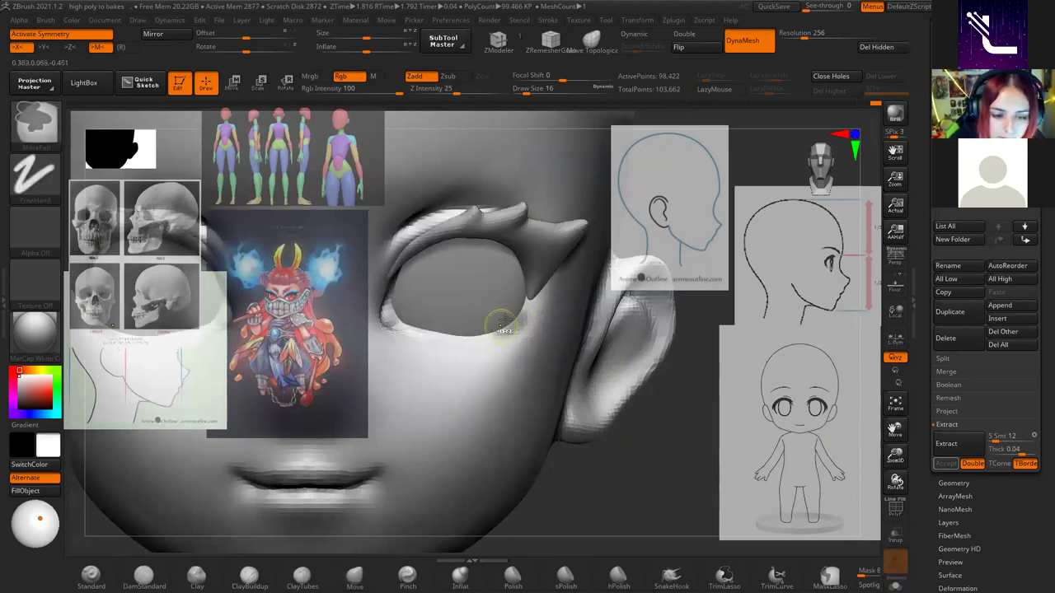
left_click_drag(444, 339, 519, 336)
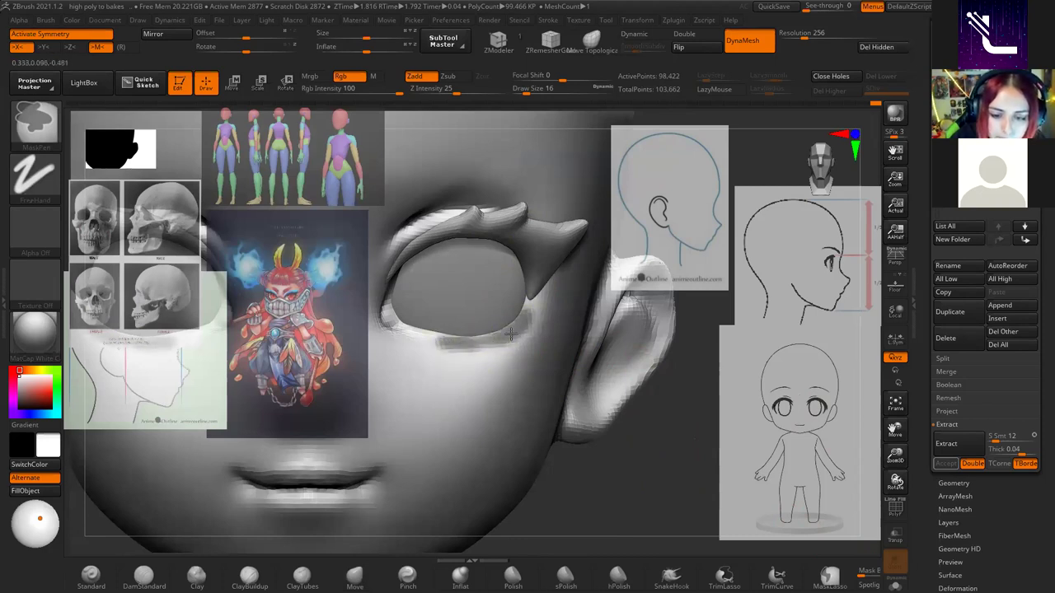
Extract the masked band at Thick 0.02 and accept it as a new lower-lid piece.
left_click(946, 444)
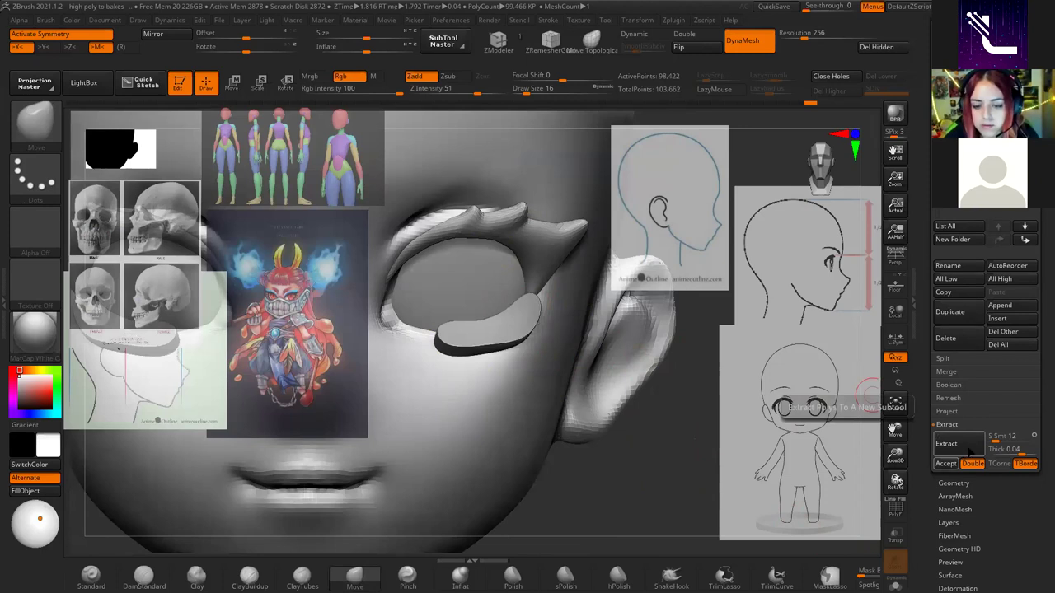
left_click(1001, 449)
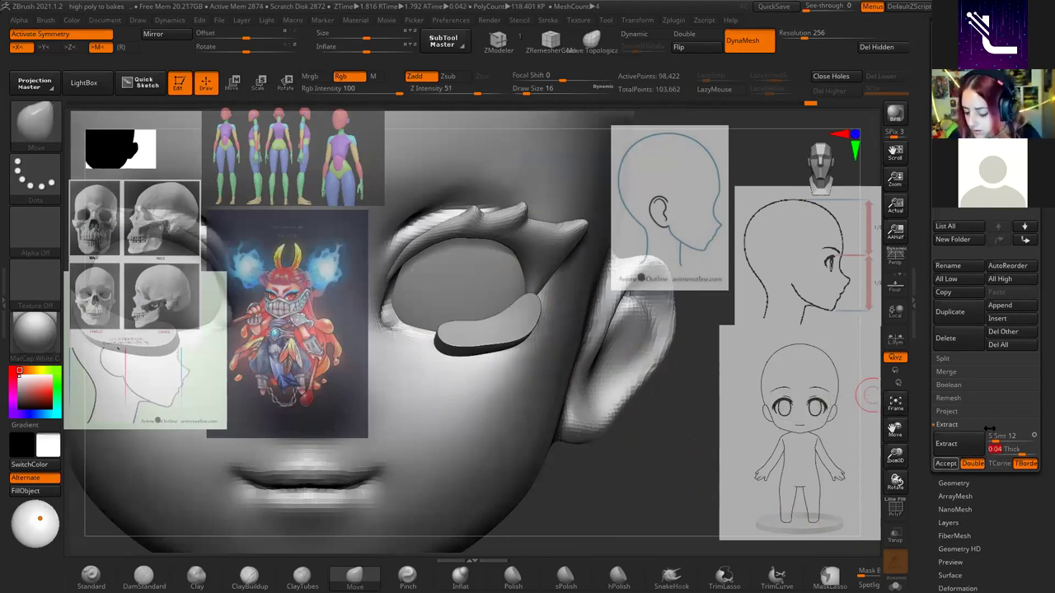
type("0.02")
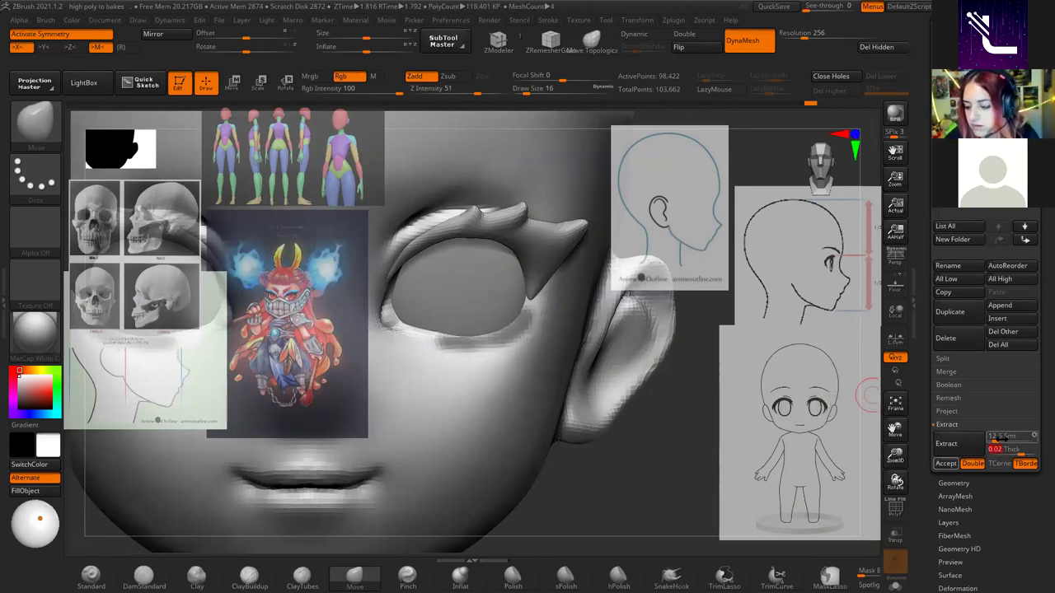
left_click(972, 447)
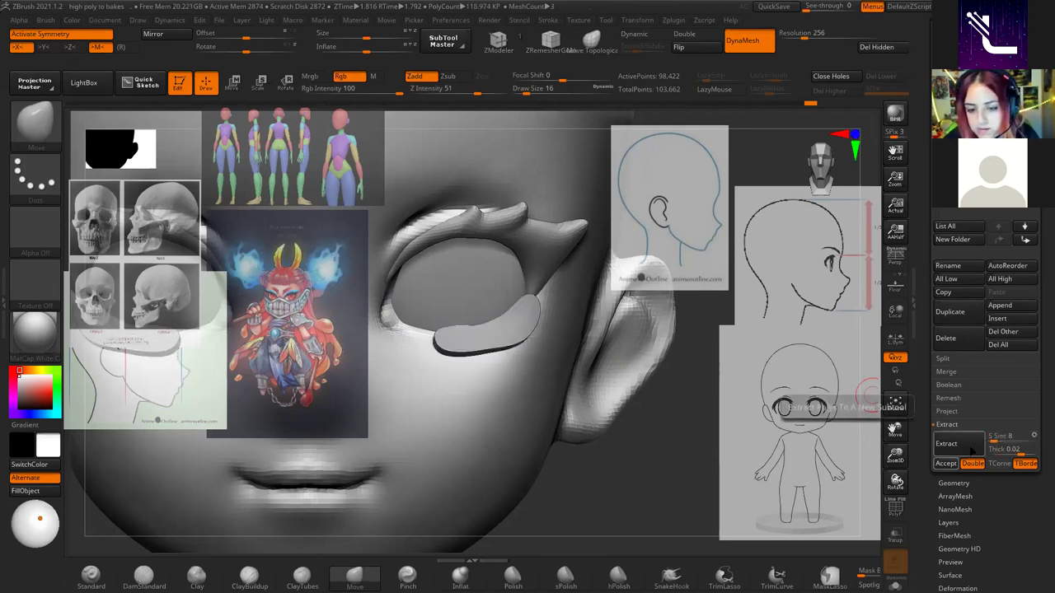
left_click(946, 463)
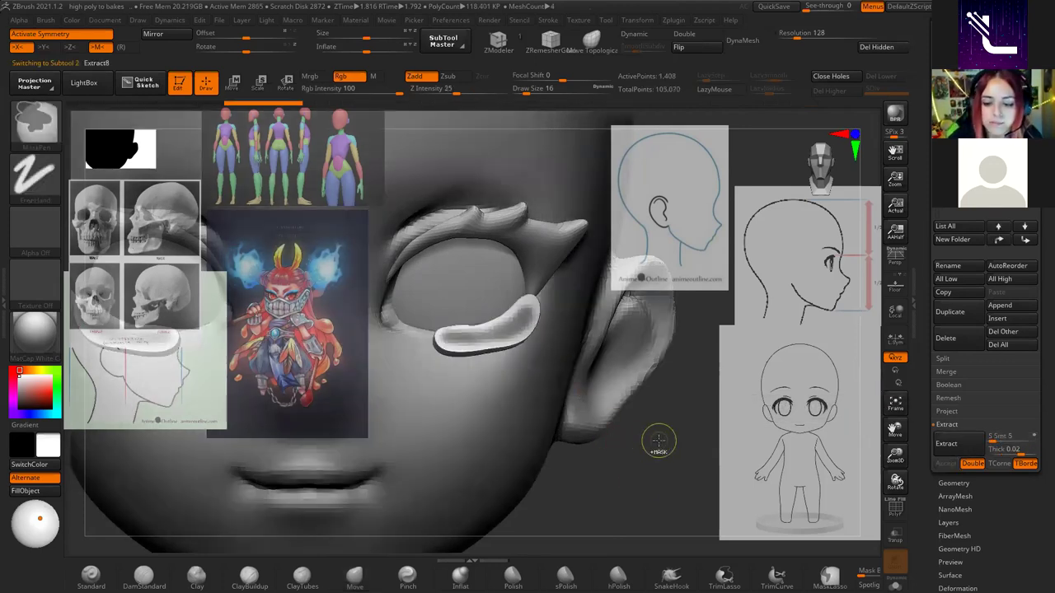
Bend the new under-eye piece with Move and smooth it into a clean curve.
left_click_drag(507, 332, 513, 306)
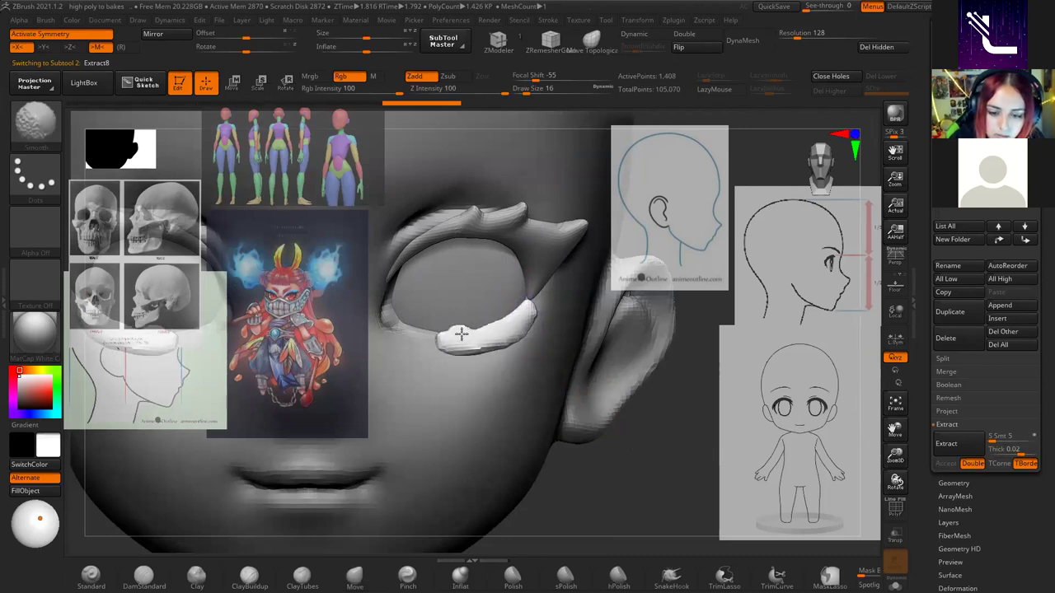
key("space")
mouse_move(445, 342)
left_mouse_down()
mouse_move(532, 305)
mouse_move(482, 341)
left_mouse_up()
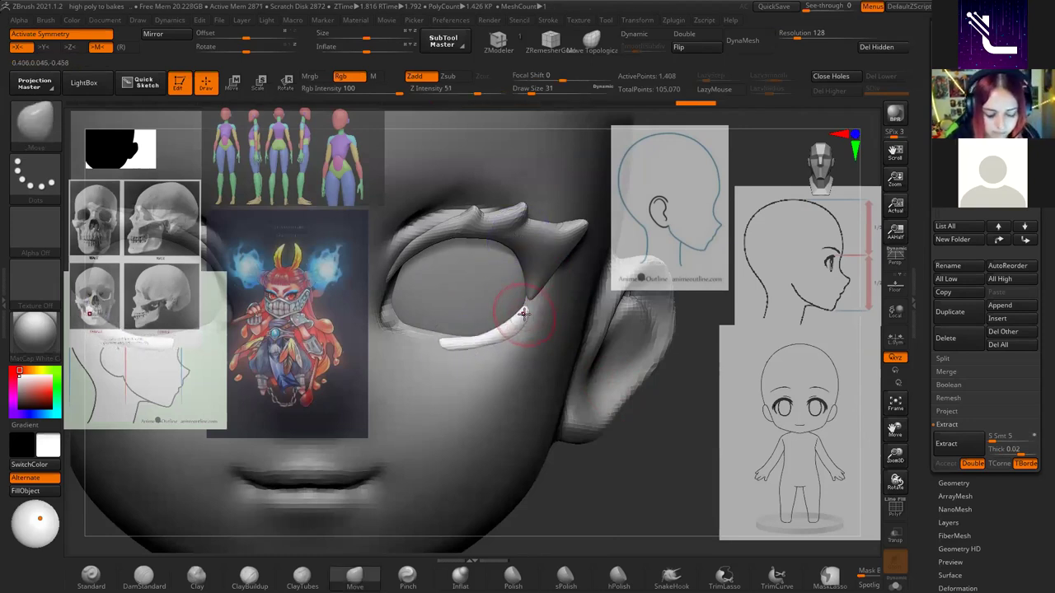
mouse_move(488, 287)
right_mouse_down()
mouse_move(536, 302)
mouse_move(497, 345)
right_mouse_up()
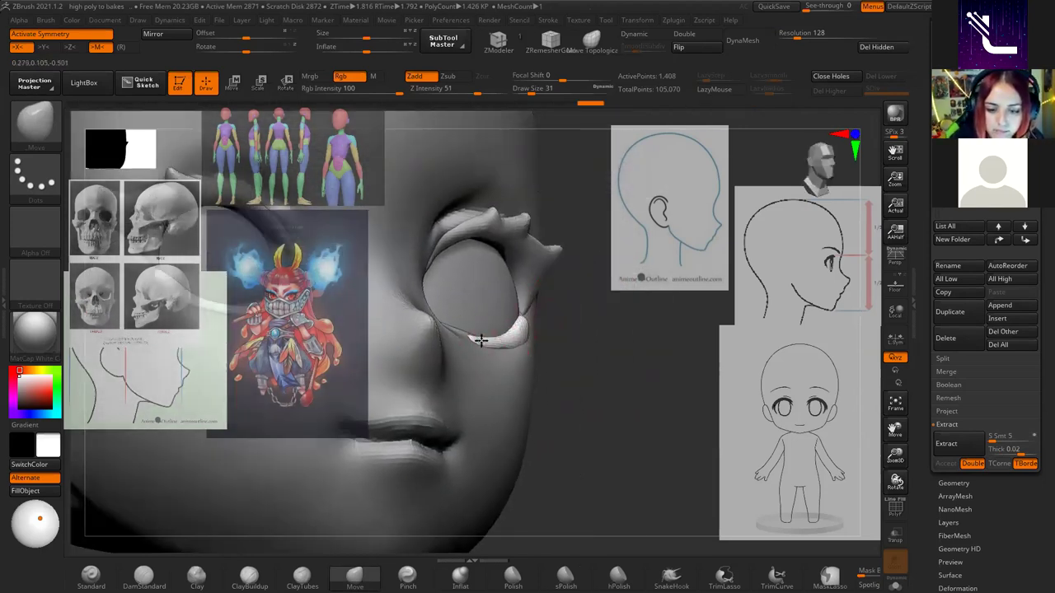
mouse_move(486, 339)
left_mouse_down("shift")
mouse_move(510, 336)
mouse_move(512, 346)
left_mouse_up("shift")
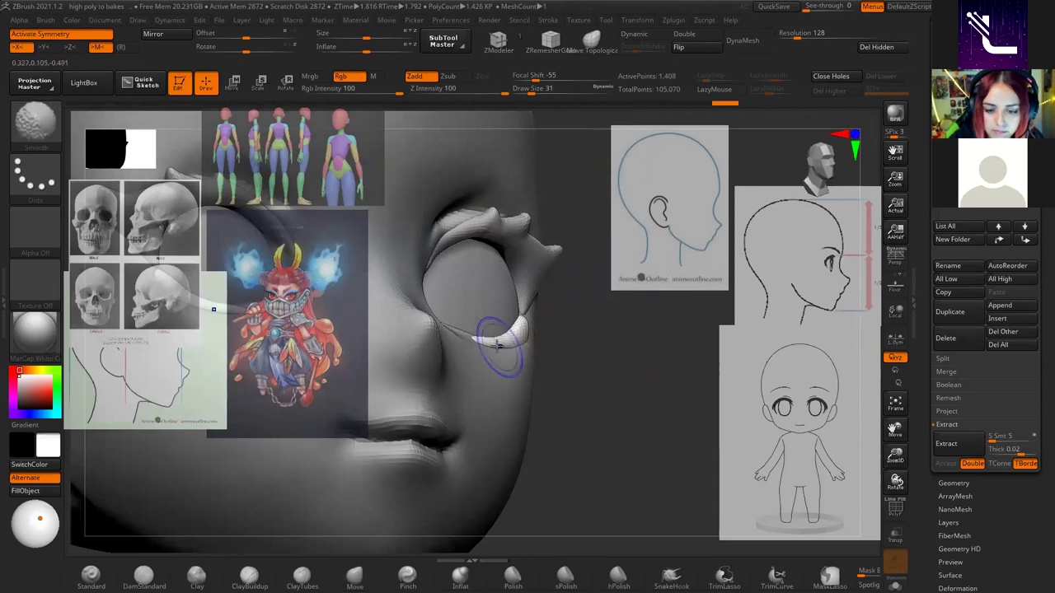
right_click_drag(536, 302, 618, 379)
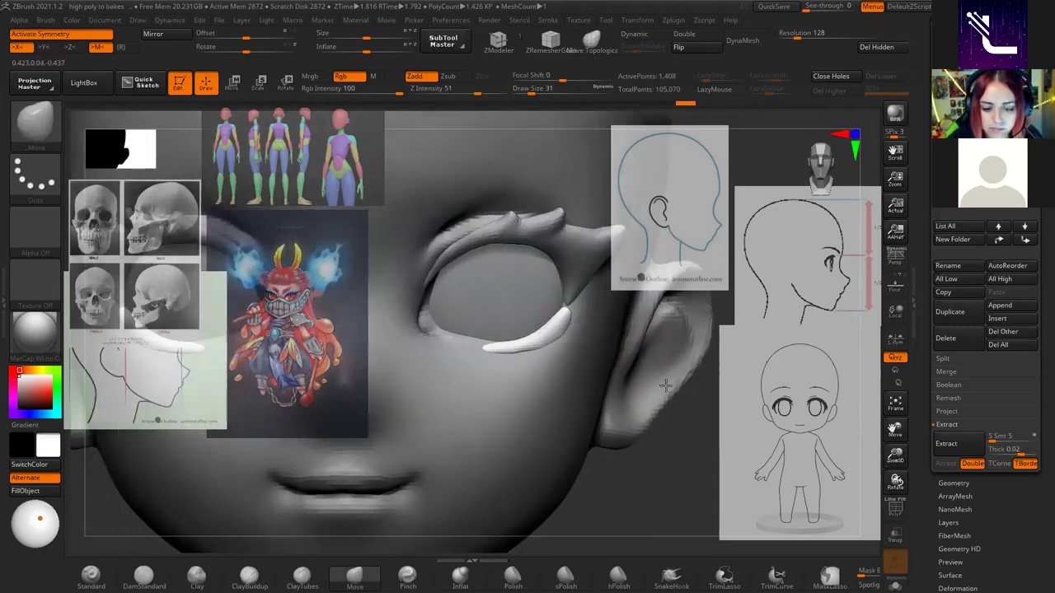
key("space")
With SnakeHook, pull a spike from the lower lid's outer corner and smooth it.
left_click(672, 575)
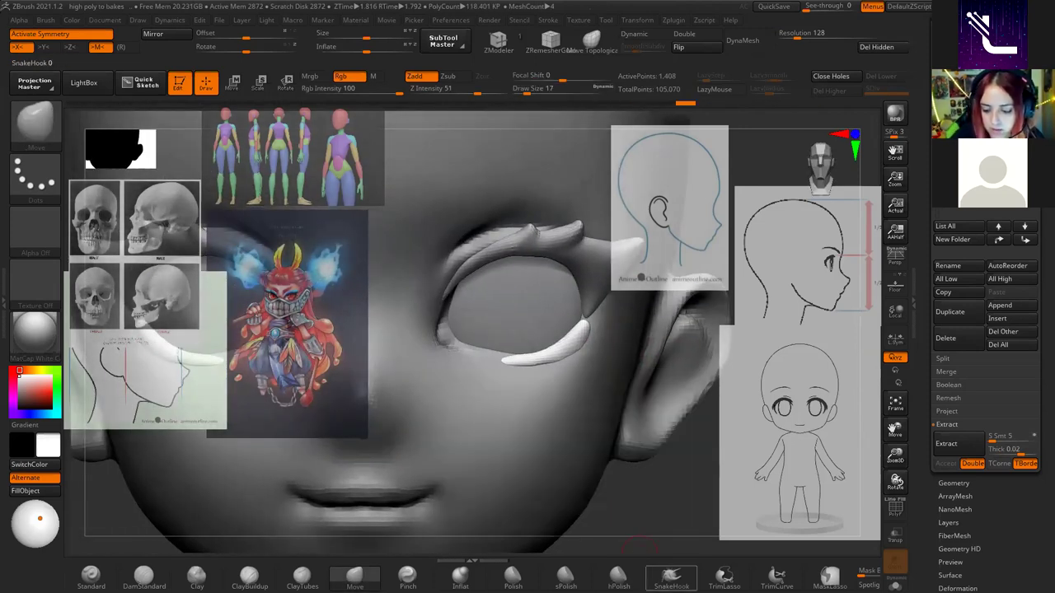
left_click(671, 575)
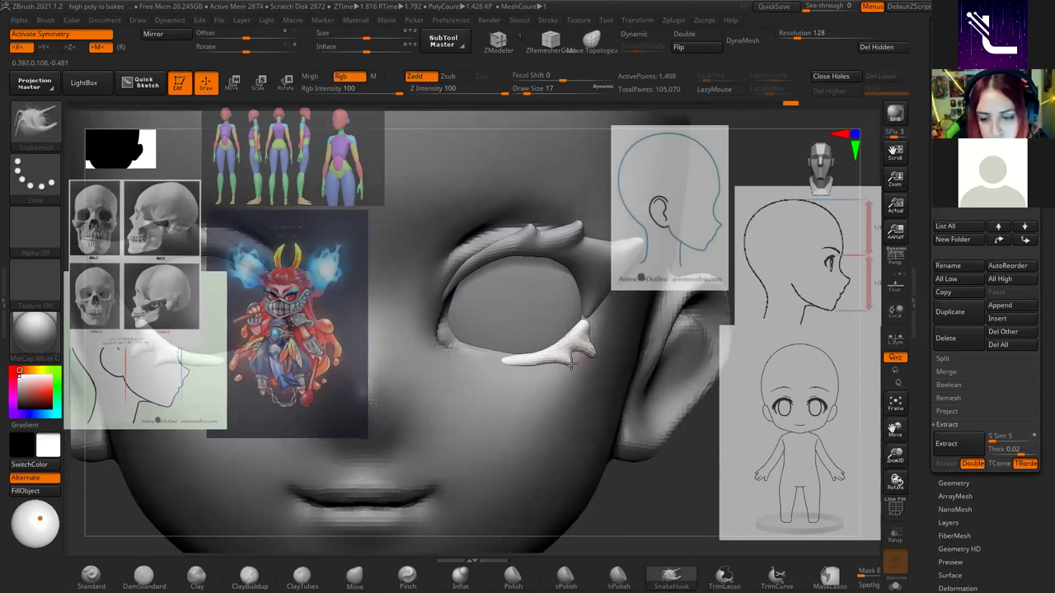
key("shift")
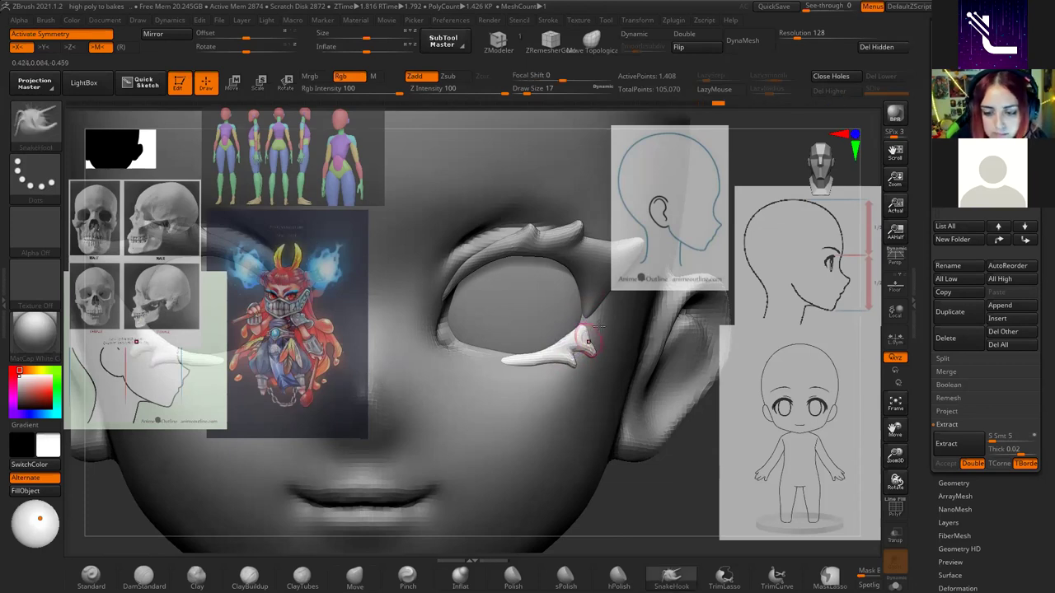
right_click_drag(582, 327, 545, 335)
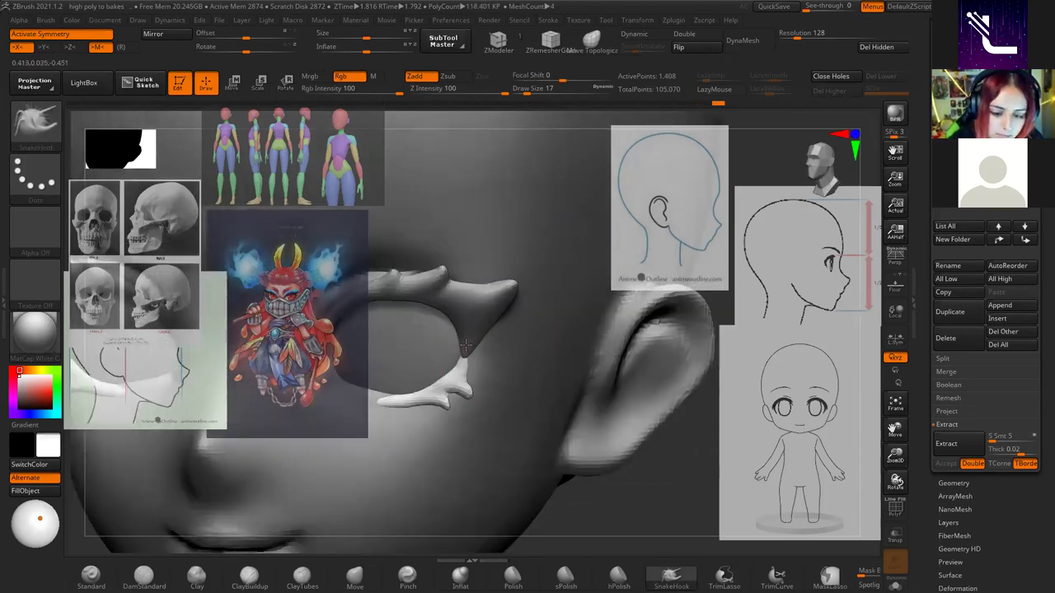
right_click_drag(466, 346, 582, 310)
key("shift")
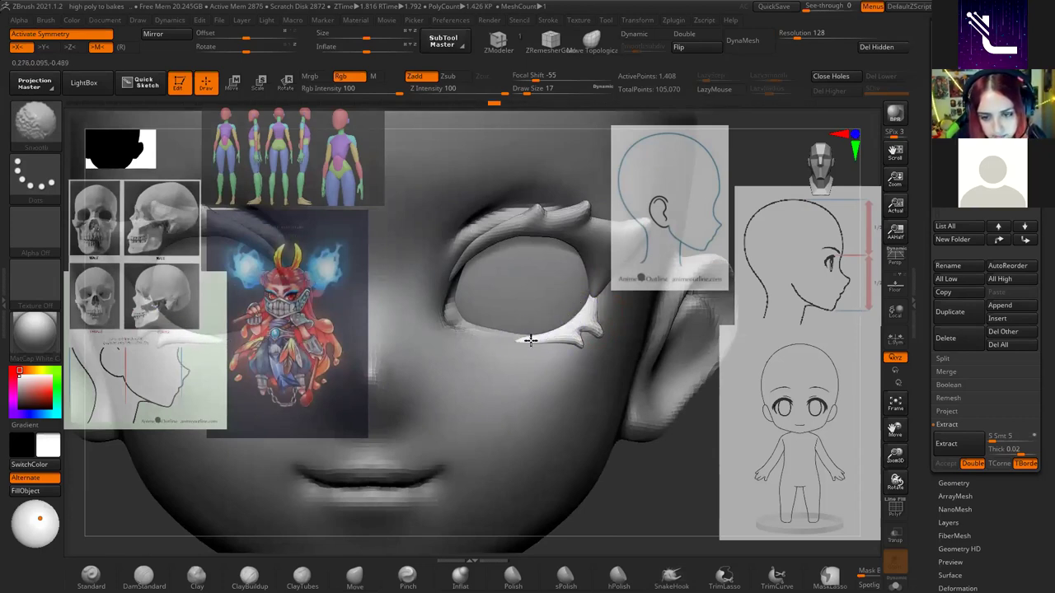
Raise the brush size to 27 and alternate Smooth and SnakeHook to refine the spike.
key("f")
left_click_drag(576, 366, 646, 406)
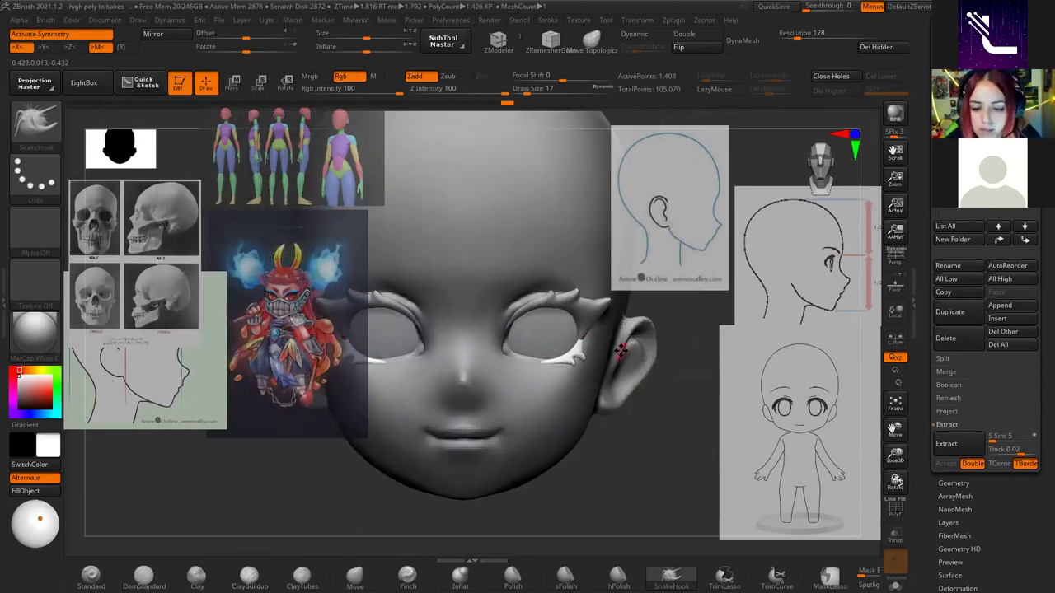
key("space")
mouse_move(626, 356)
right_mouse_down("ctrl")
mouse_move(638, 371)
mouse_move(607, 345)
right_mouse_up("ctrl")
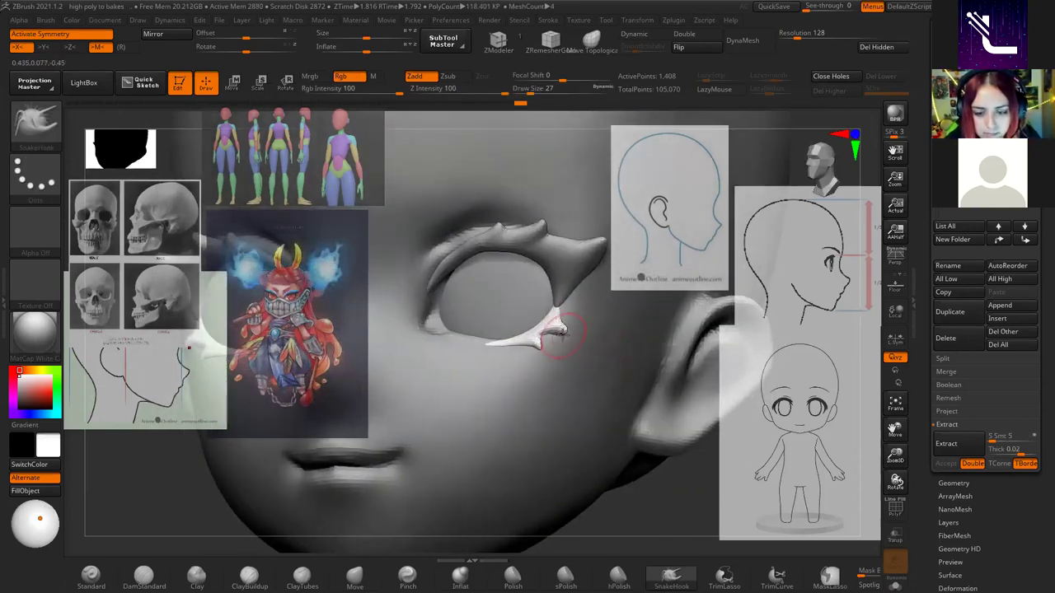
key("b")
key("s")
key("b")
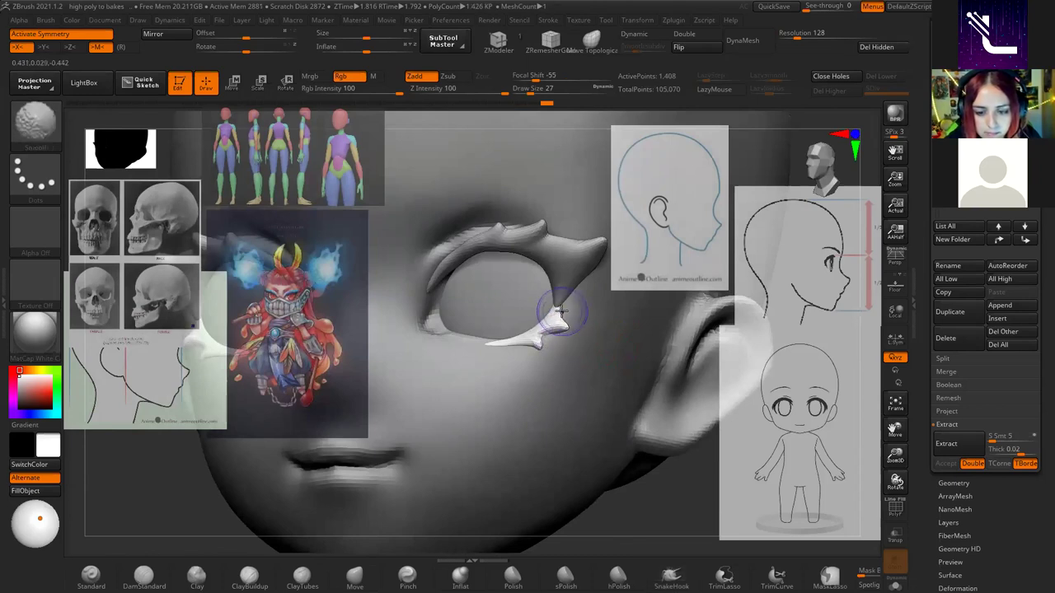
key("b")
key("s")
key("h")
right_click_drag(537, 343, 661, 381)
Select the Extract6 upper-lid subtool and polish it with the Polish brush.
left_click(671, 323, "alt")
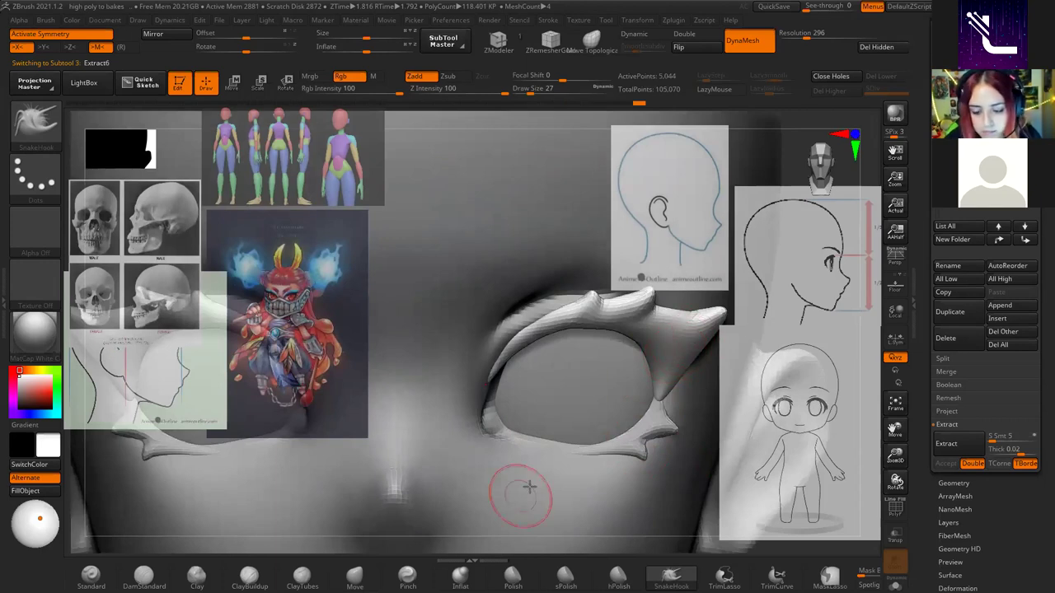
key("b")
key("p")
key("o")
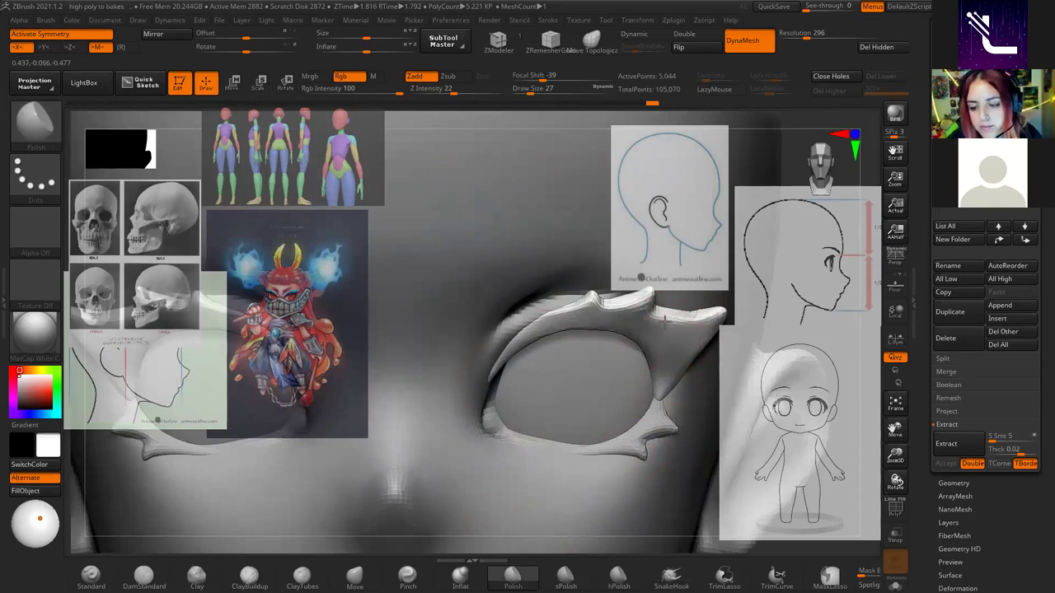
mouse_move(664, 321)
right_mouse_down("ctrl")
mouse_move(624, 420)
mouse_move(648, 341)
right_mouse_up("ctrl")
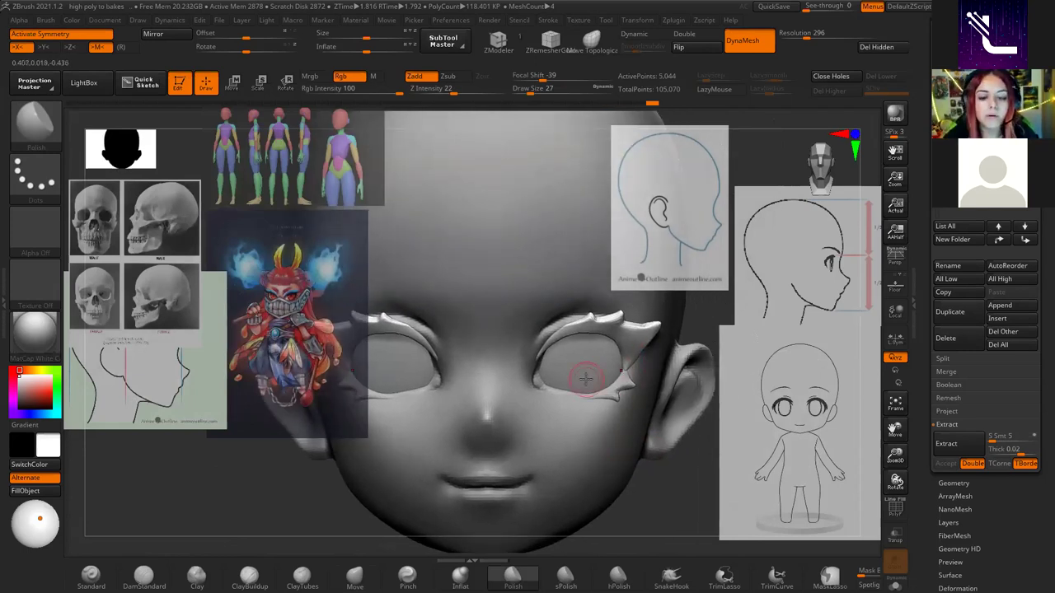
Lift the upper lash spikes around both eyes with a large Move brush.
key("space")
key("b")
key("m")
key("v")
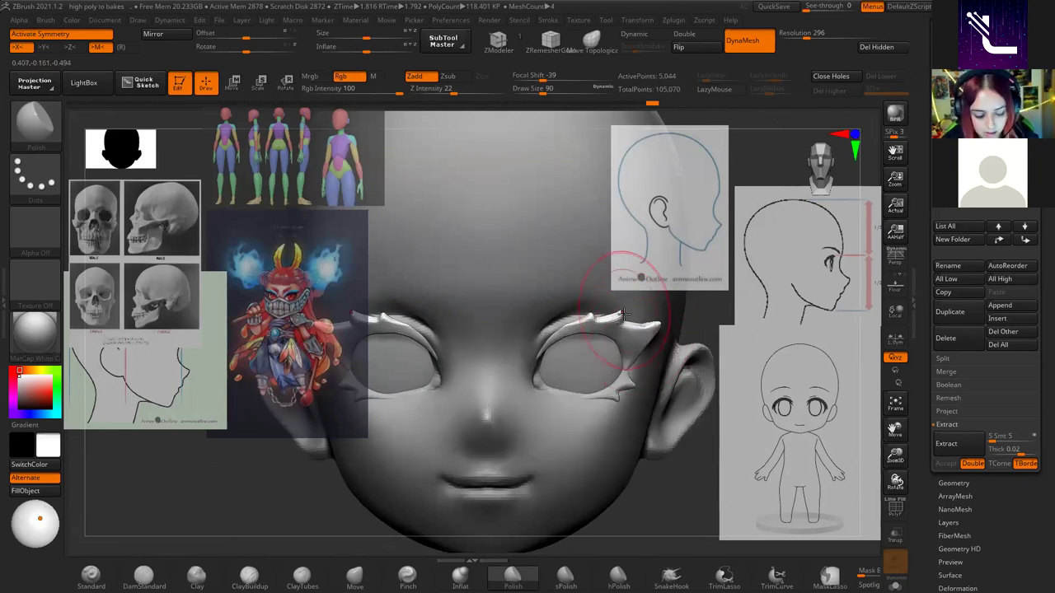
left_click_drag(589, 321, 621, 337)
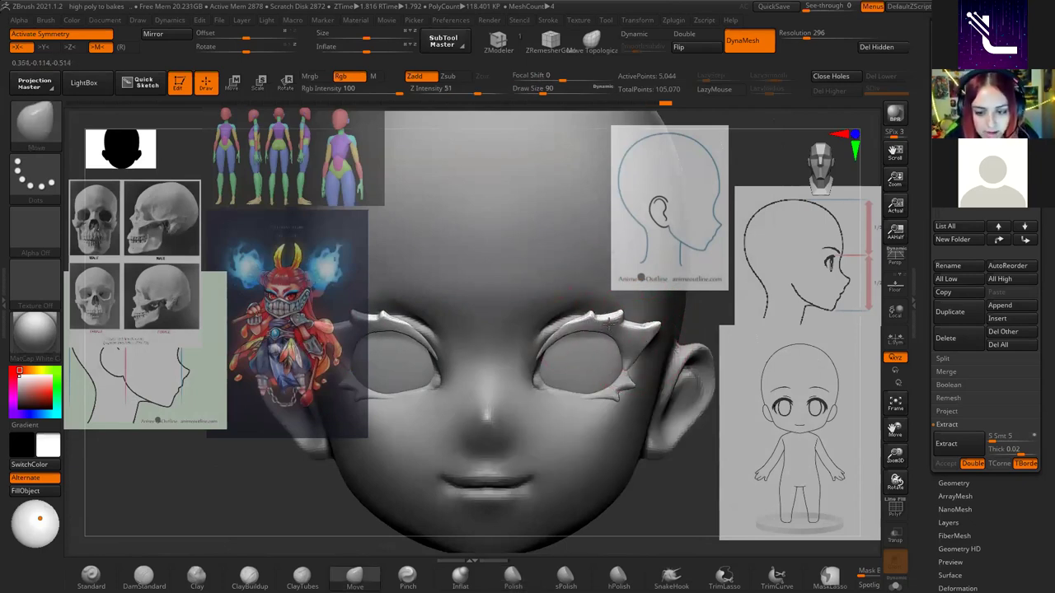
left_click_drag(561, 331, 594, 323)
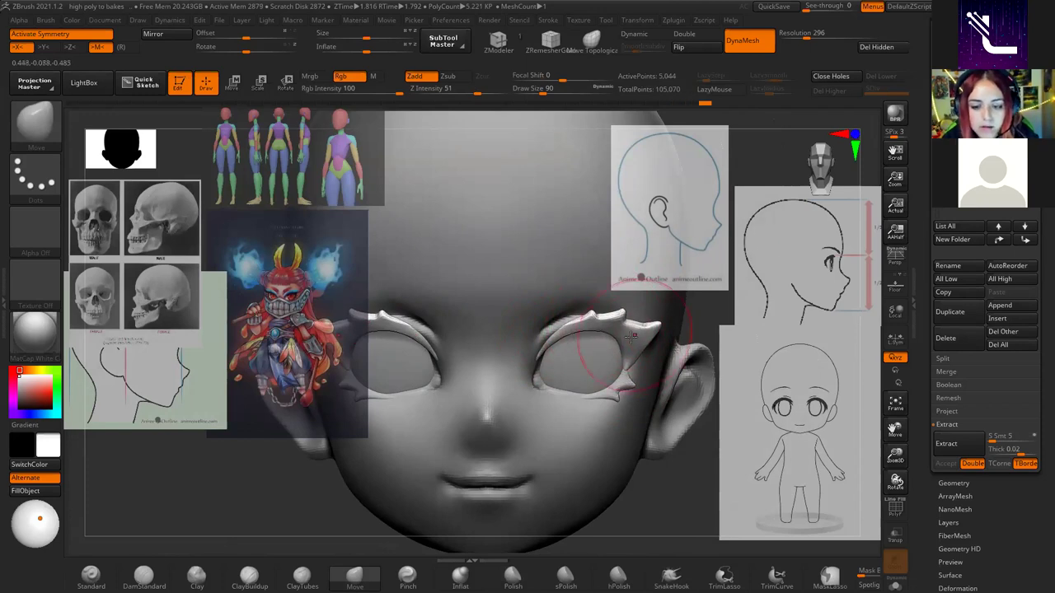
Smooth the upper lids, resizing the brush to 44 and then 83.
key("space")
left_click_drag(675, 307, 647, 321)
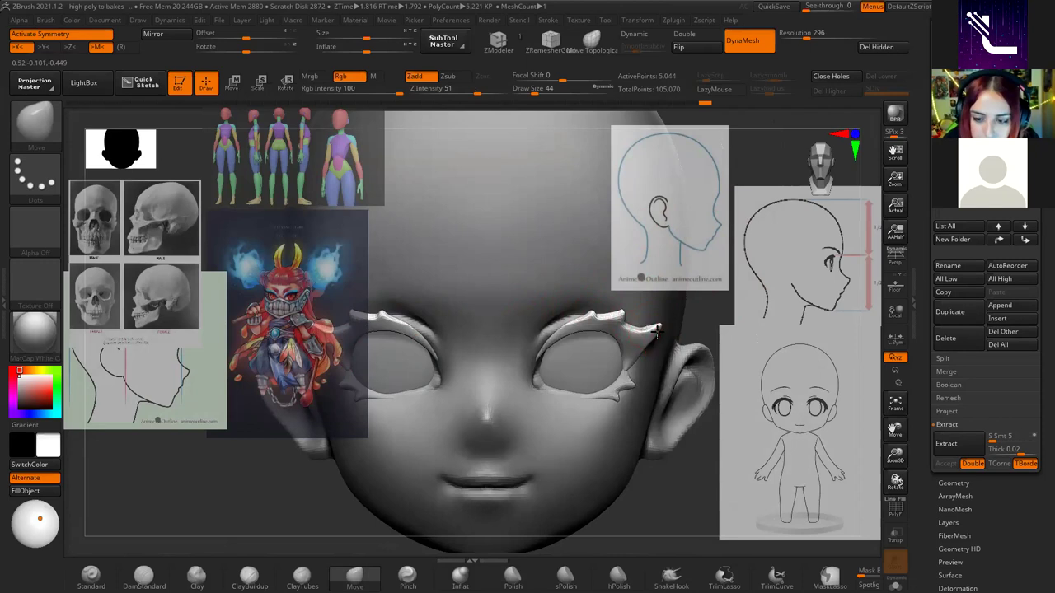
key("shift")
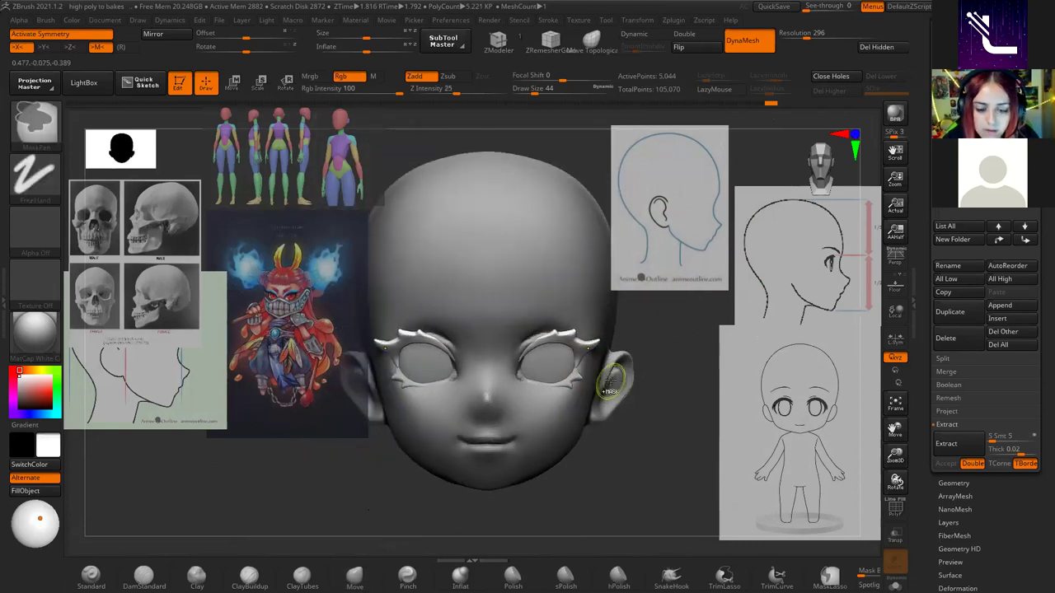
key("space")
left_click_drag(697, 333, 710, 333)
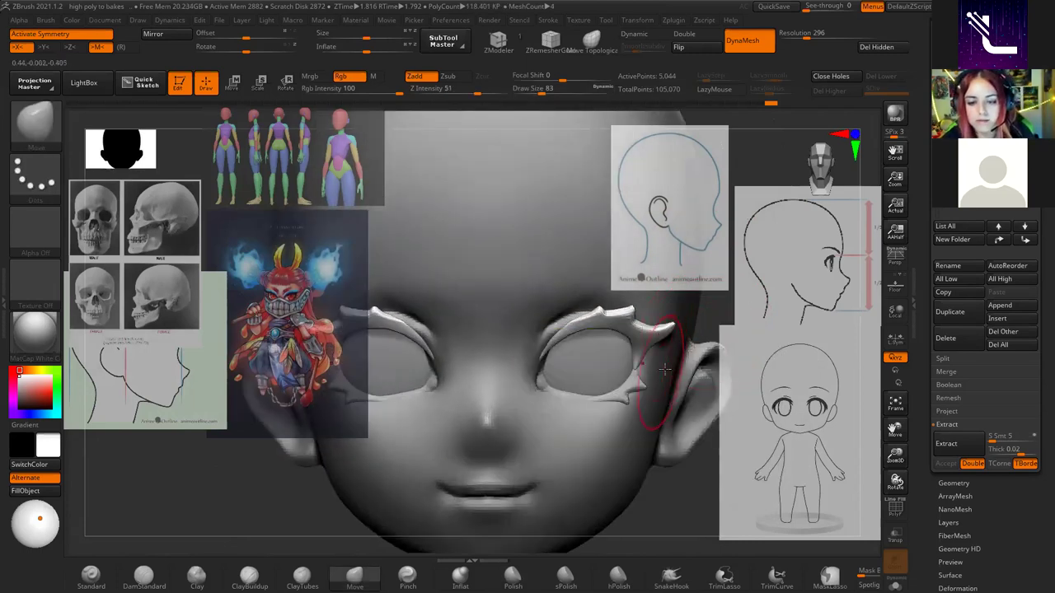
key("ctrl+z")
key("ctrl+shift+z")
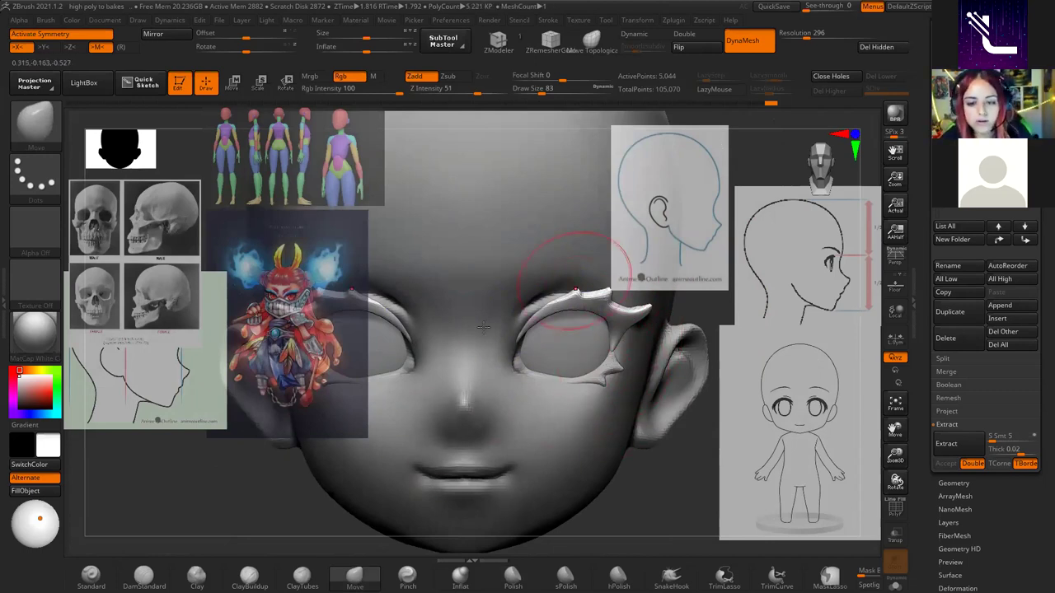
Apply the SkinShade4 material and select the Demo animeHead subtool for smoothing.
left_click(35, 350)
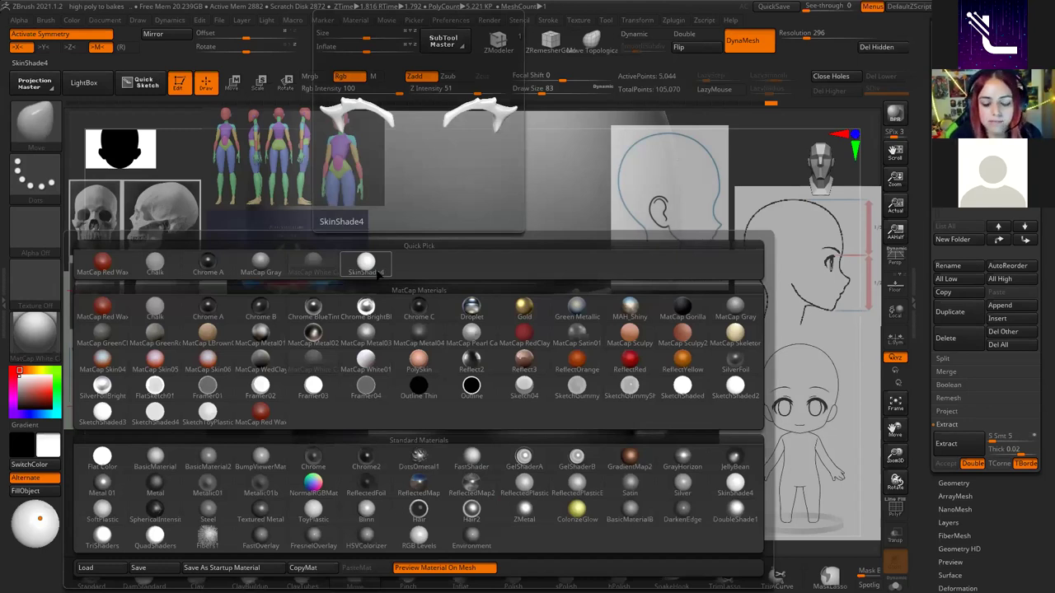
left_click(375, 268)
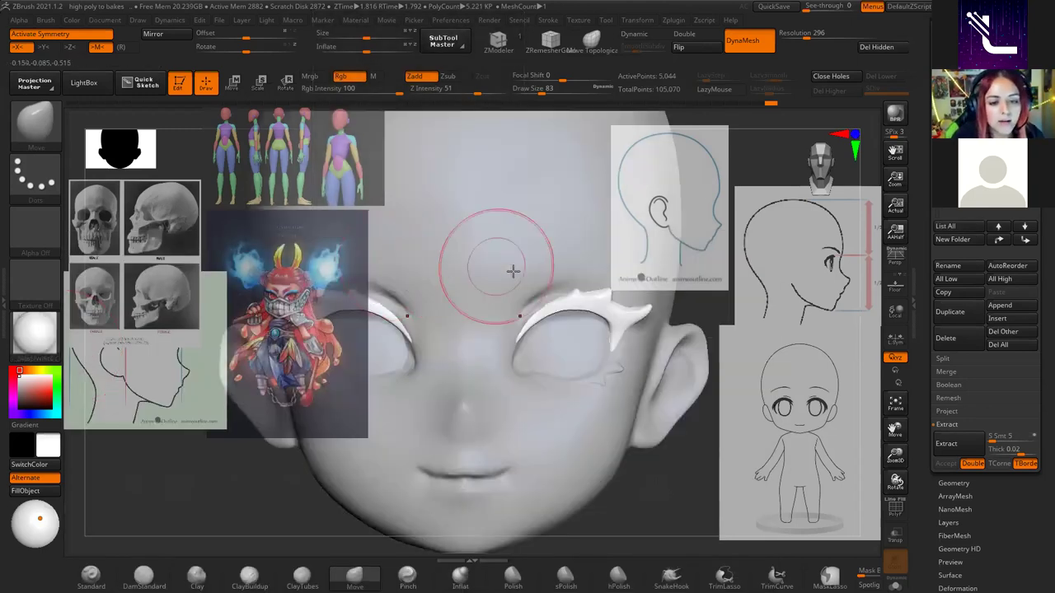
left_click(575, 428, "alt")
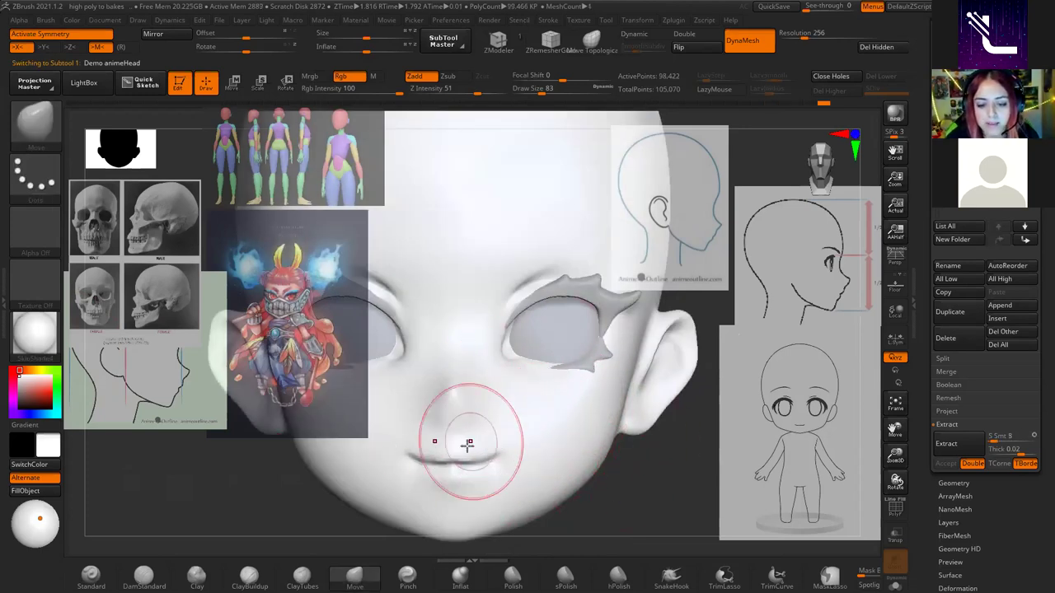
key("shift")
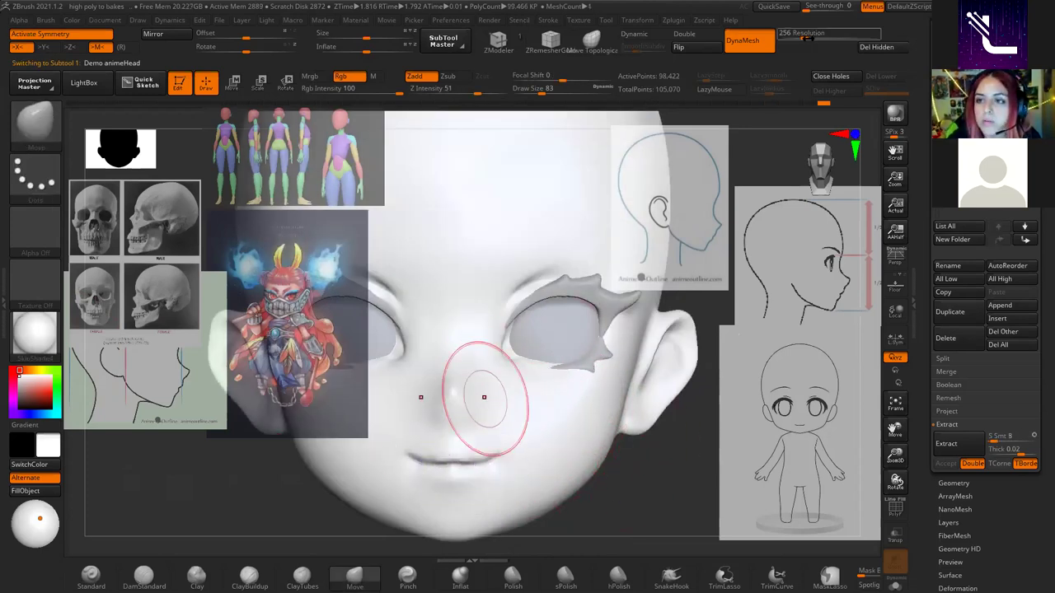
DynaMesh the head at resolution 360, then carve the lip crease with DamStandard size 35 and smooth.
left_click_drag(805, 36, 811, 37)
left_click_drag(673, 235, 674, 376, "ctrl")
key("b")
key("d")
key("s")
key("space")
left_click_drag(545, 430, 519, 427)
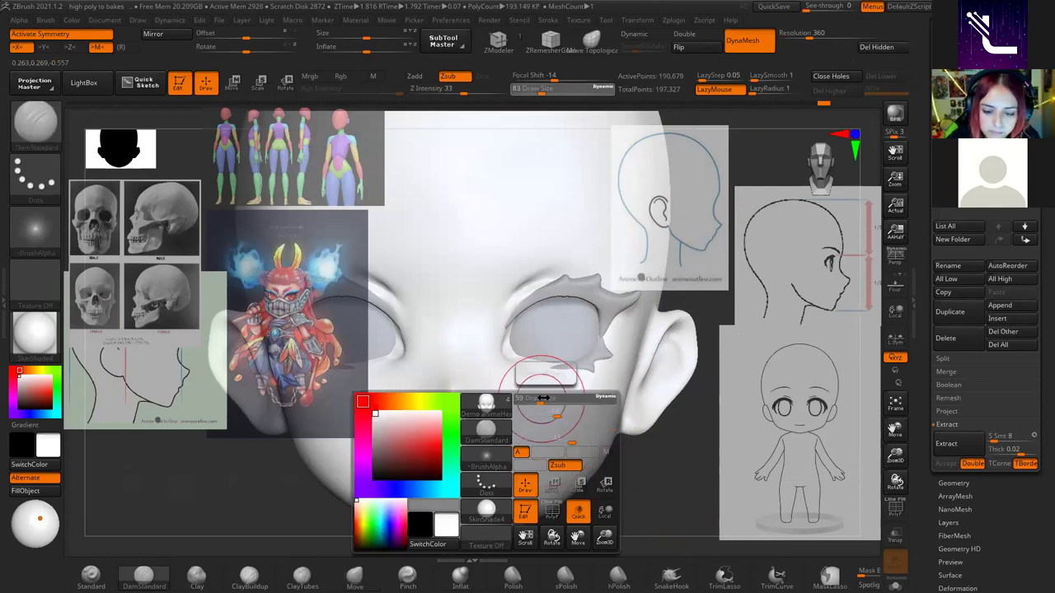
left_click_drag(414, 459, 496, 451)
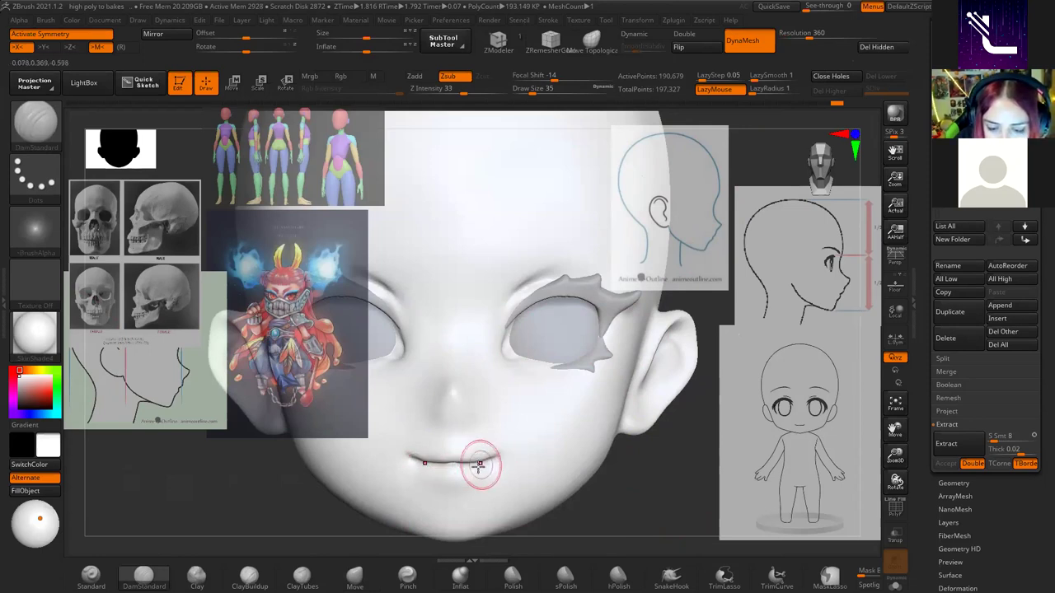
key("shift")
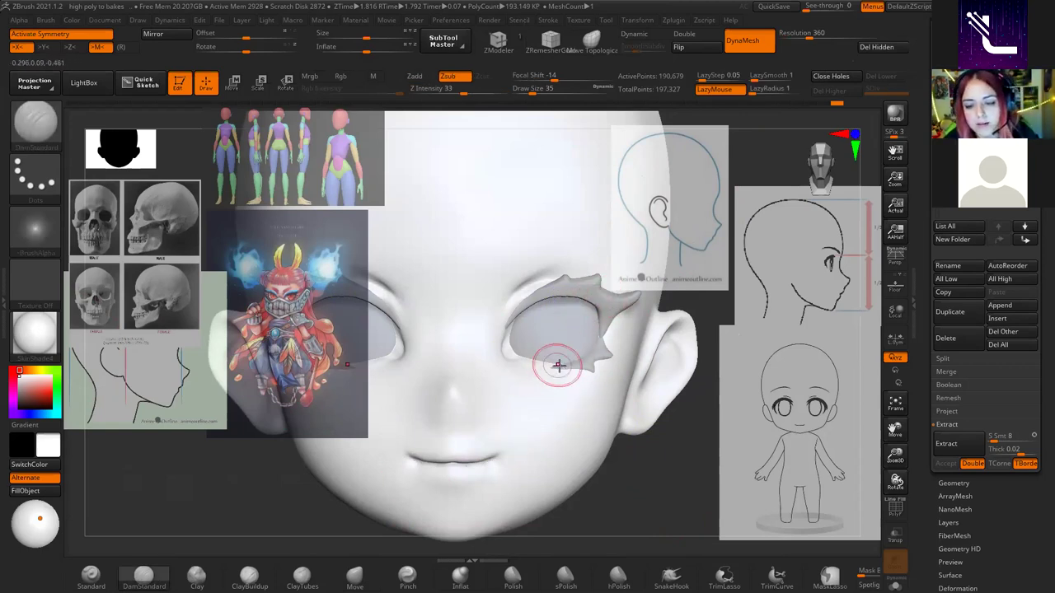
Select the eyelid strip and fill it with a near-black colour.
left_click(607, 311, "alt")
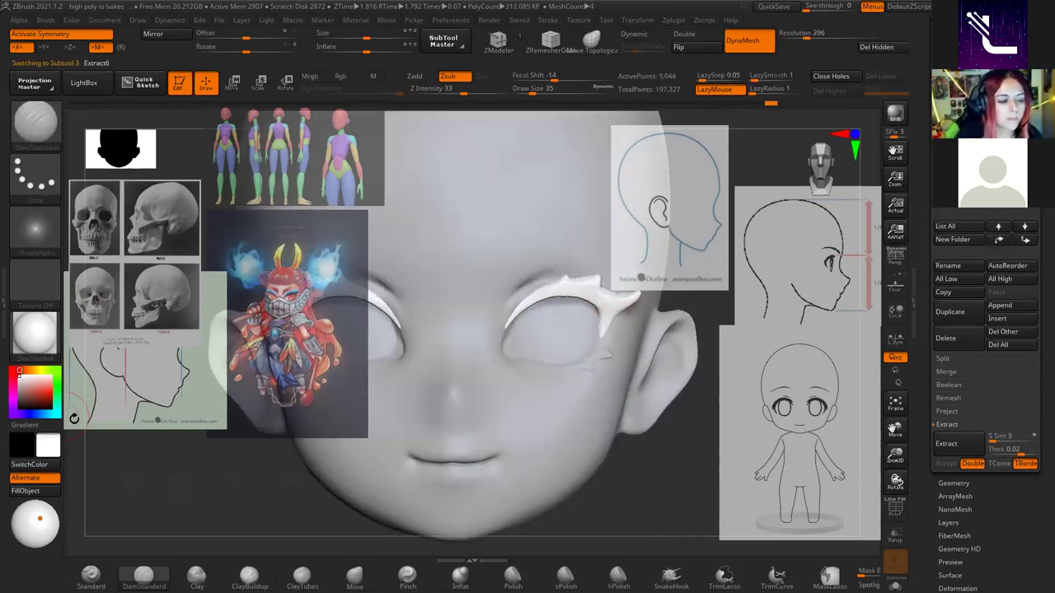
left_click(15, 407)
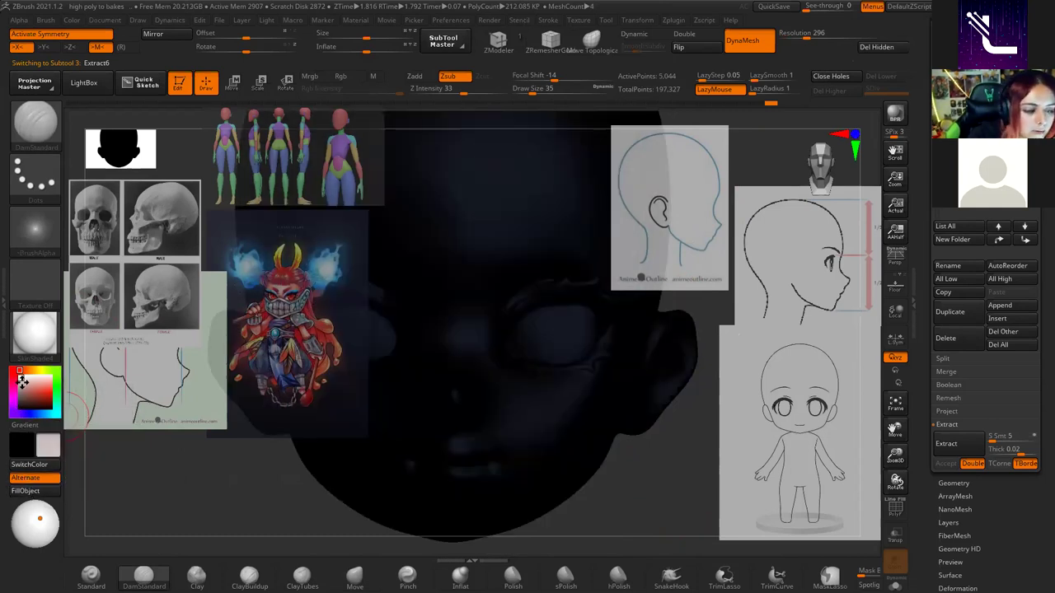
left_click(19, 375)
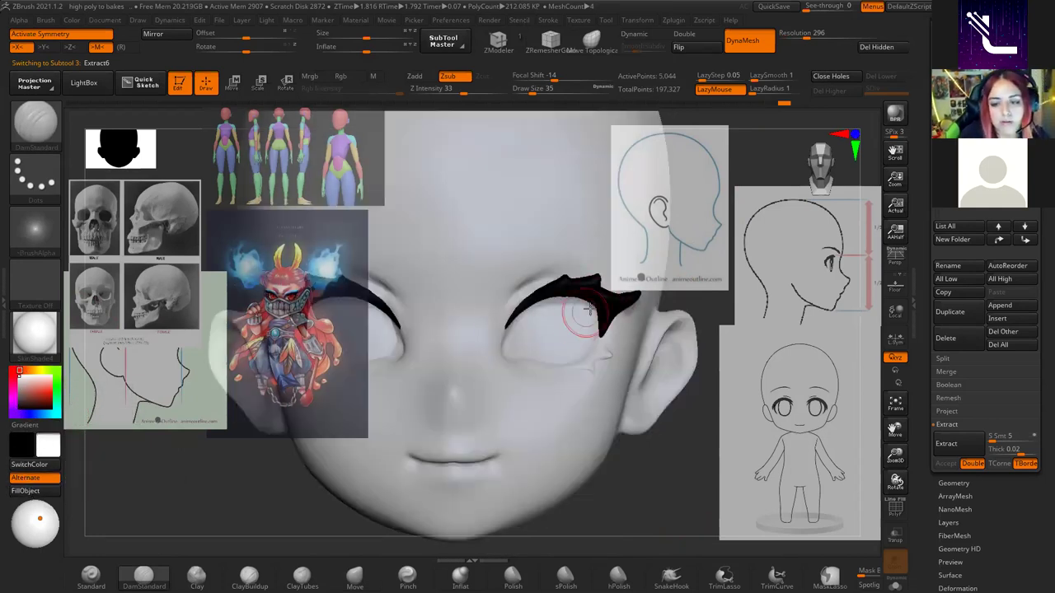
left_click_drag(23, 382, 18, 398)
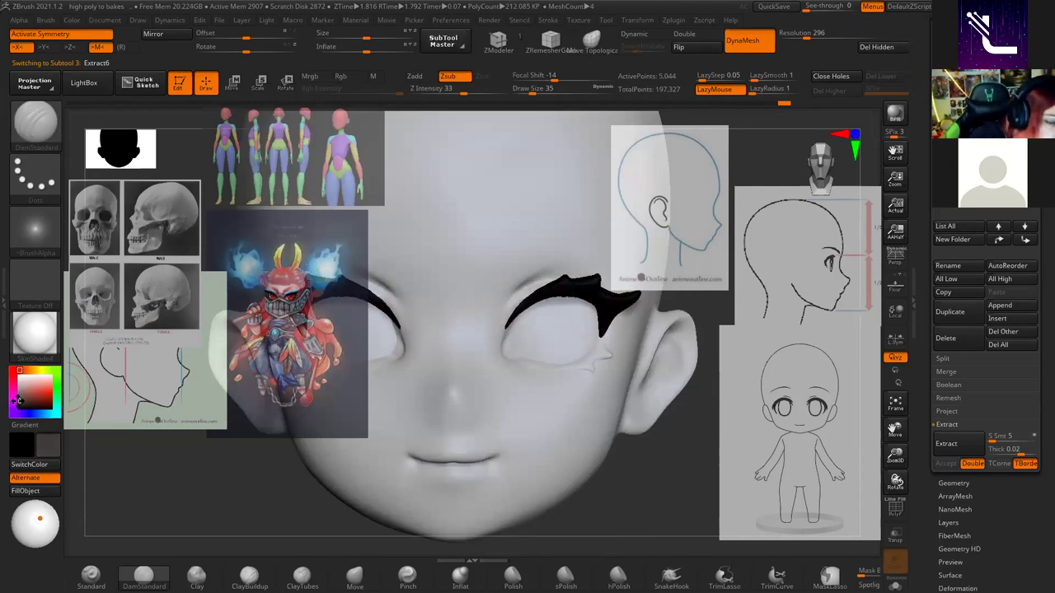
left_click(18, 400)
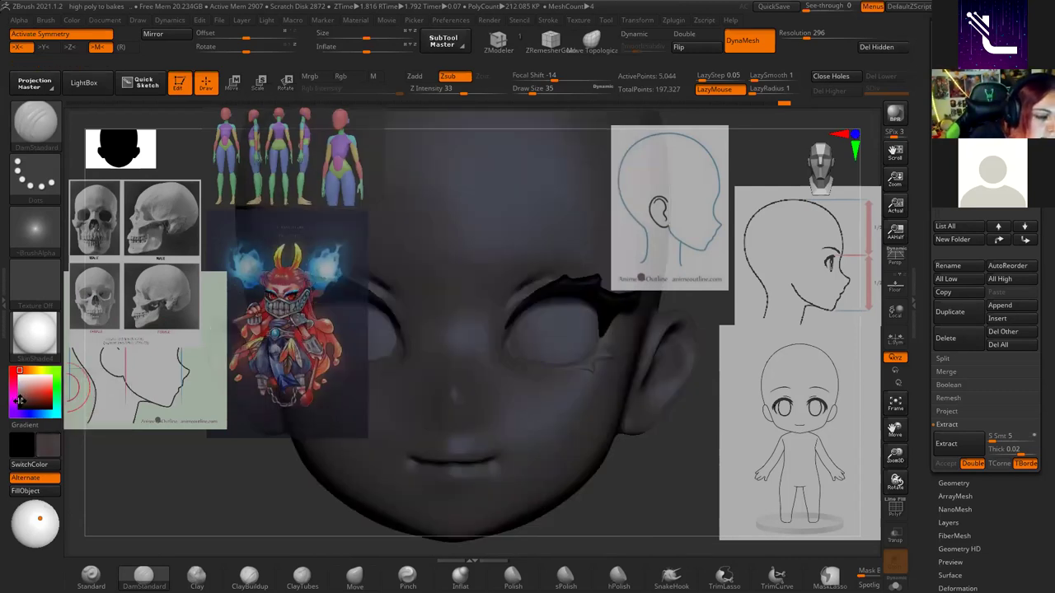
left_click(20, 401)
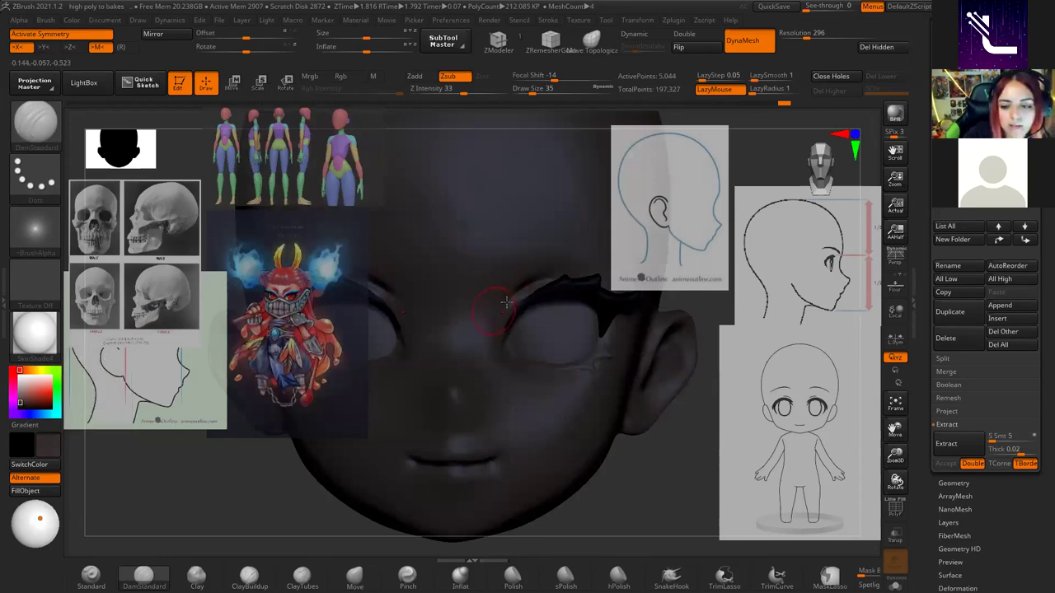
left_click(46, 494)
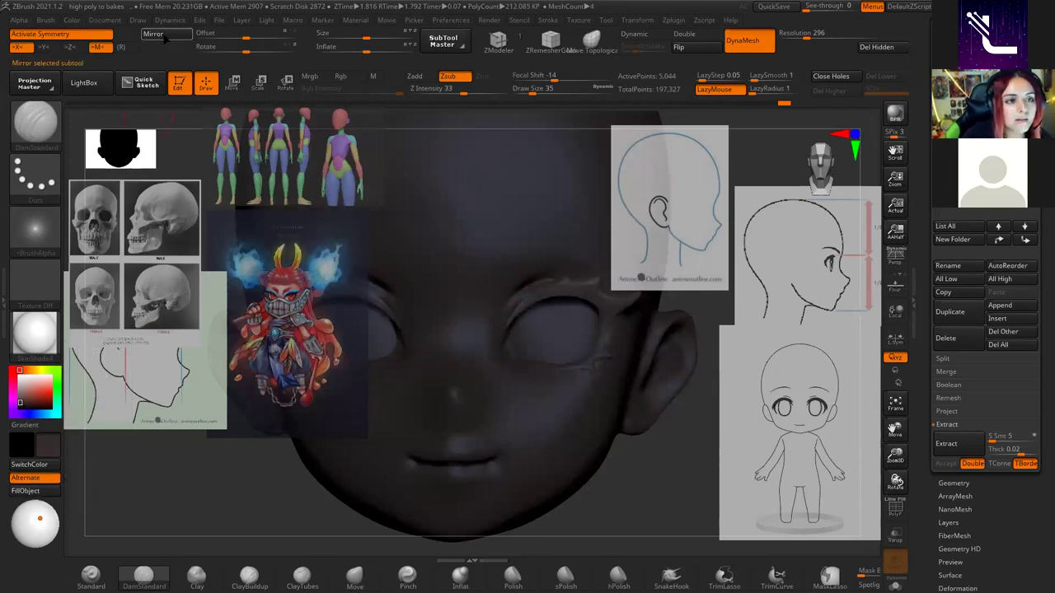
Select the other eyelash piece and set white as the secondary colour.
left_click(73, 21)
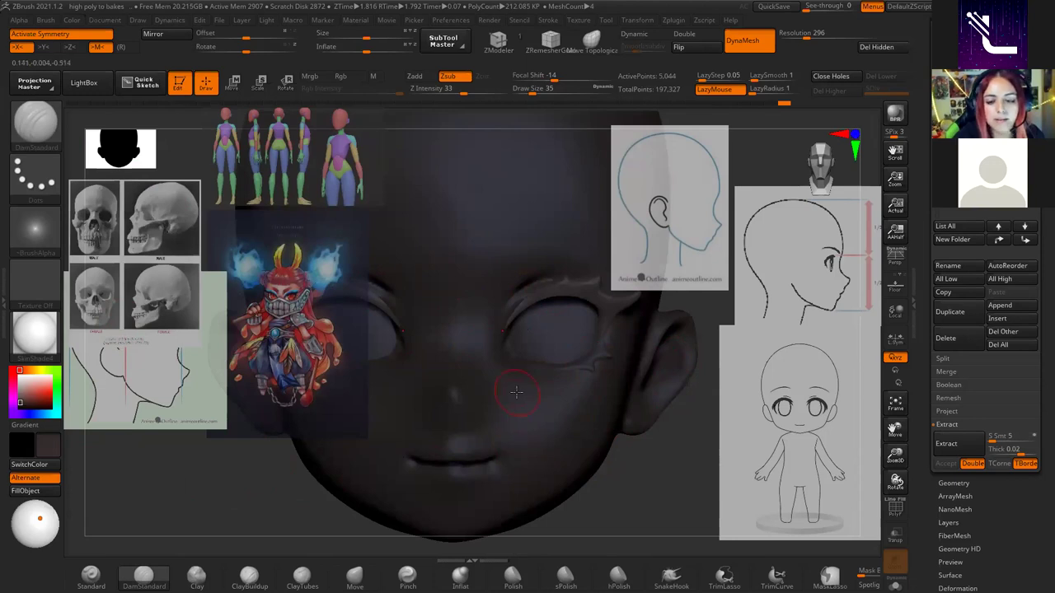
left_click(601, 360, "alt")
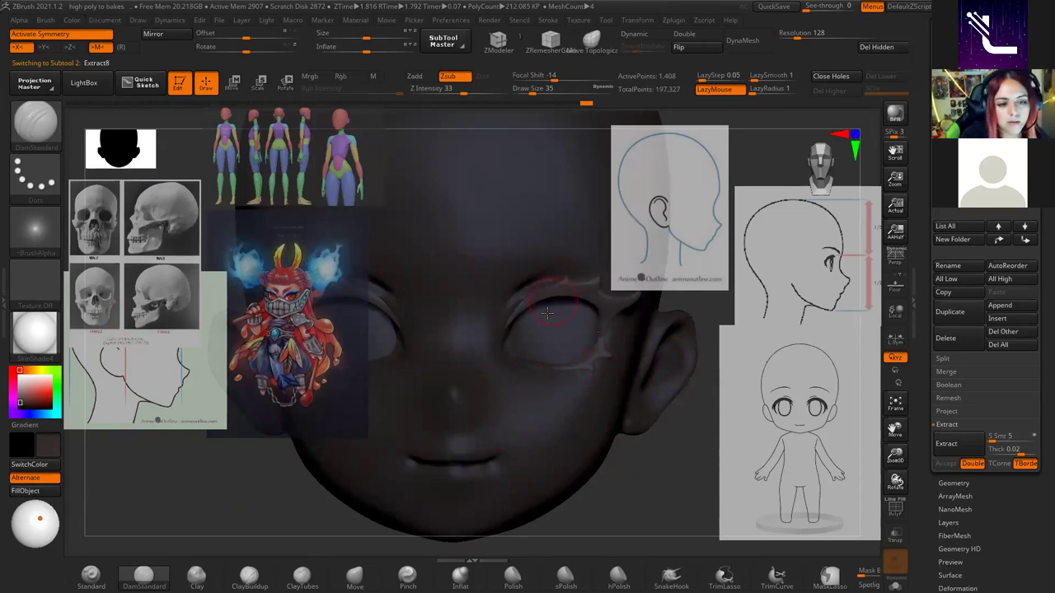
left_click(21, 375)
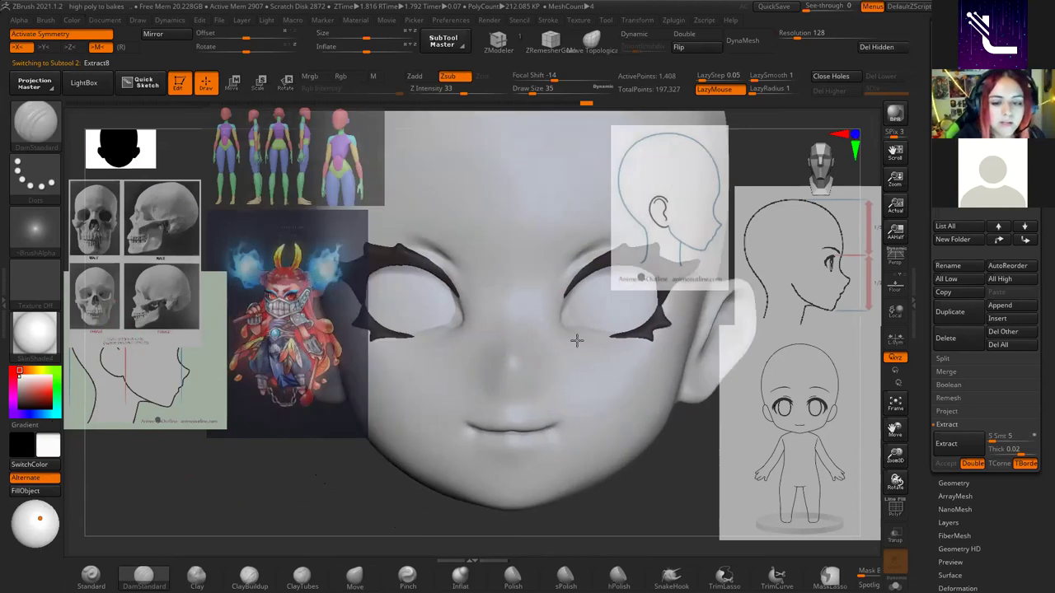
right_click_drag(577, 339, 636, 365)
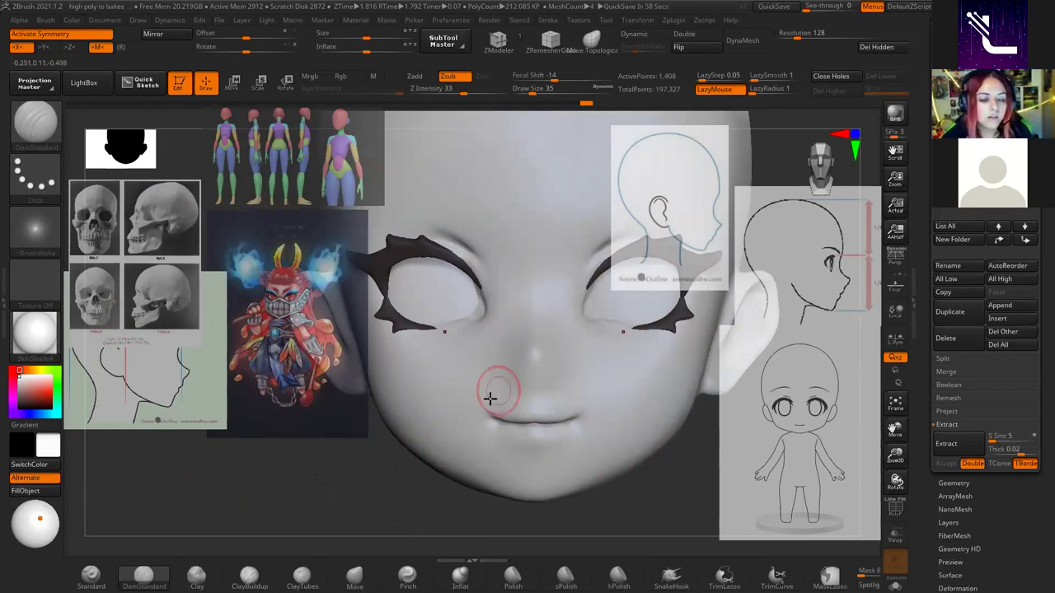
Enlarge and lower the chibi reference in SpotLight, raise reference opacity, and pick pink.
key("z")
left_click_drag(288, 330, 254, 327)
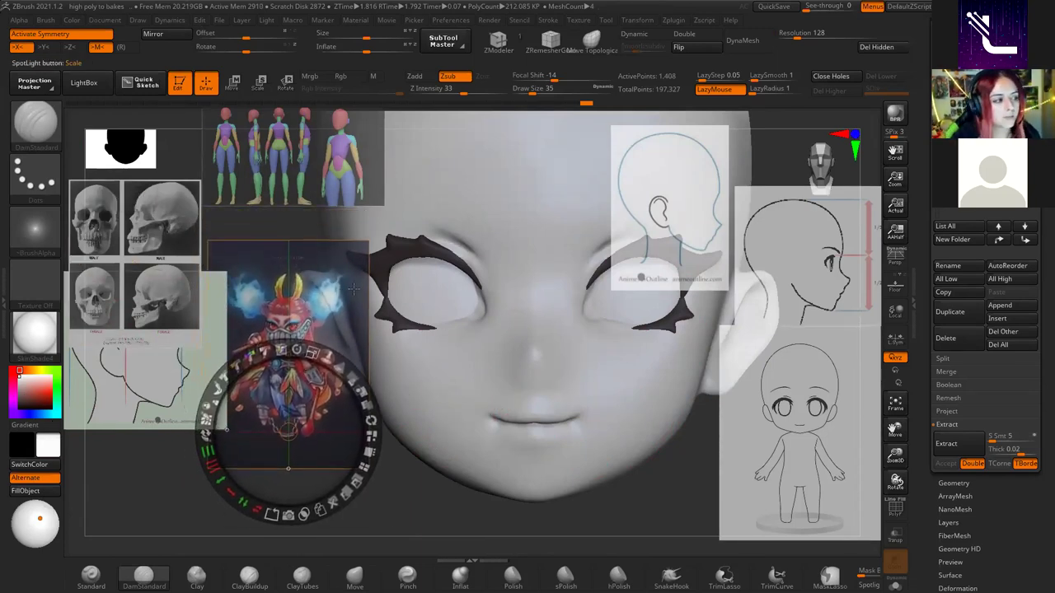
left_click_drag(312, 353, 347, 362)
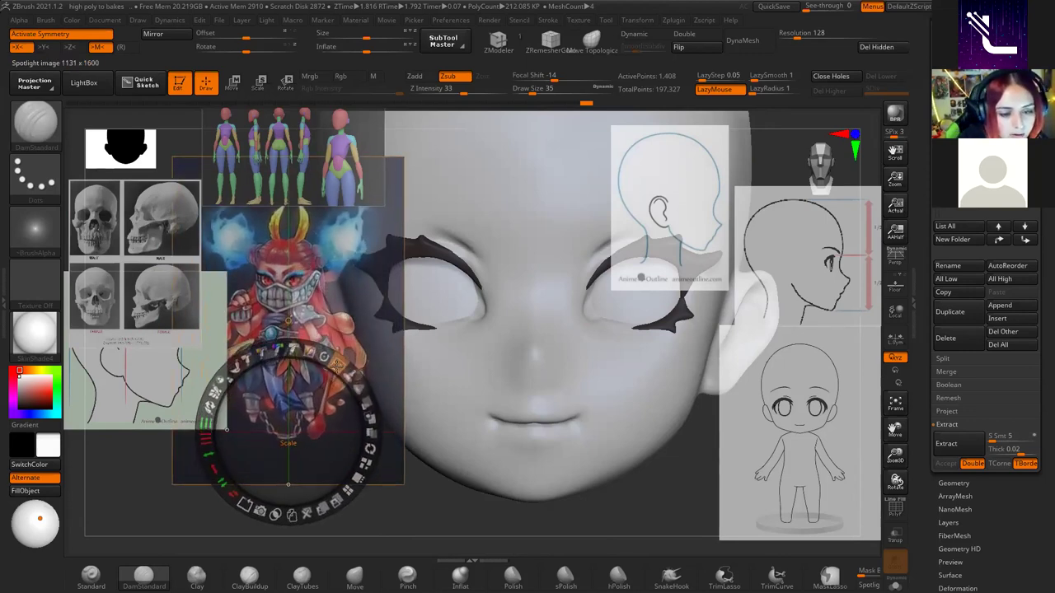
left_click(290, 320)
left_click_drag(288, 318, 258, 317)
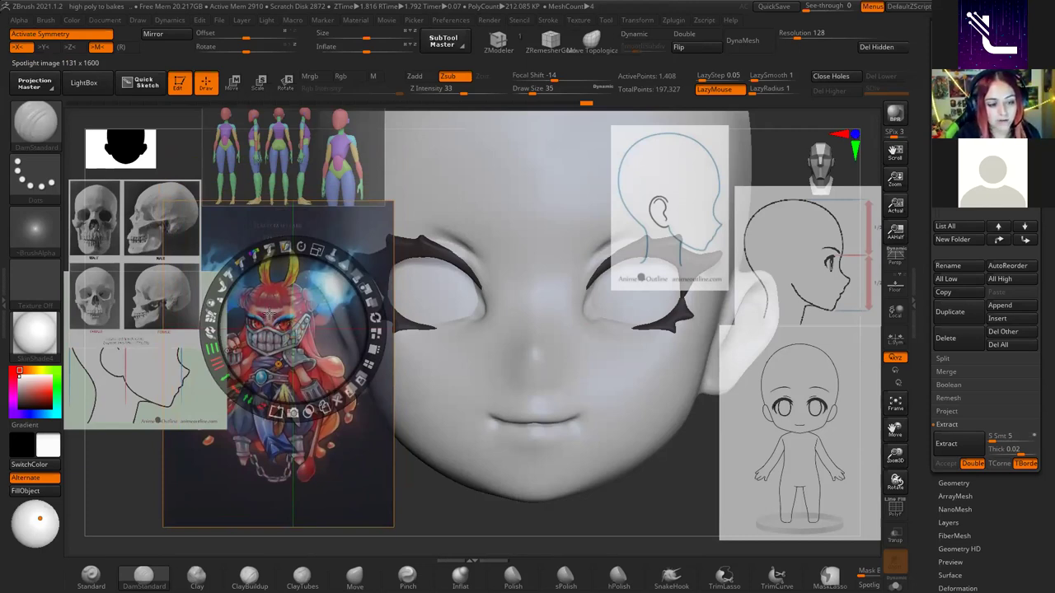
key("c")
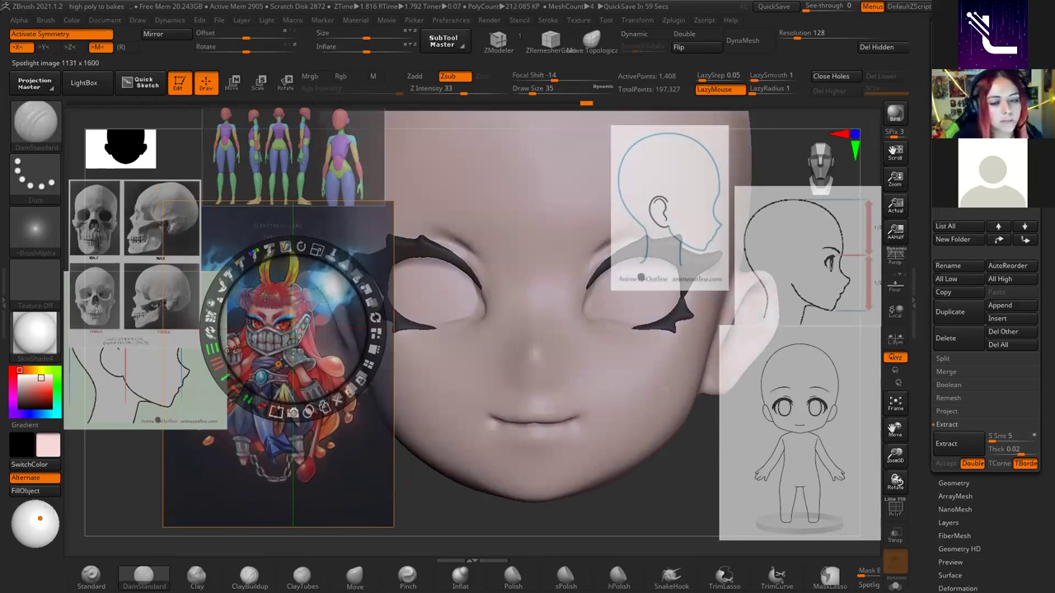
left_click_drag(360, 272, 408, 215)
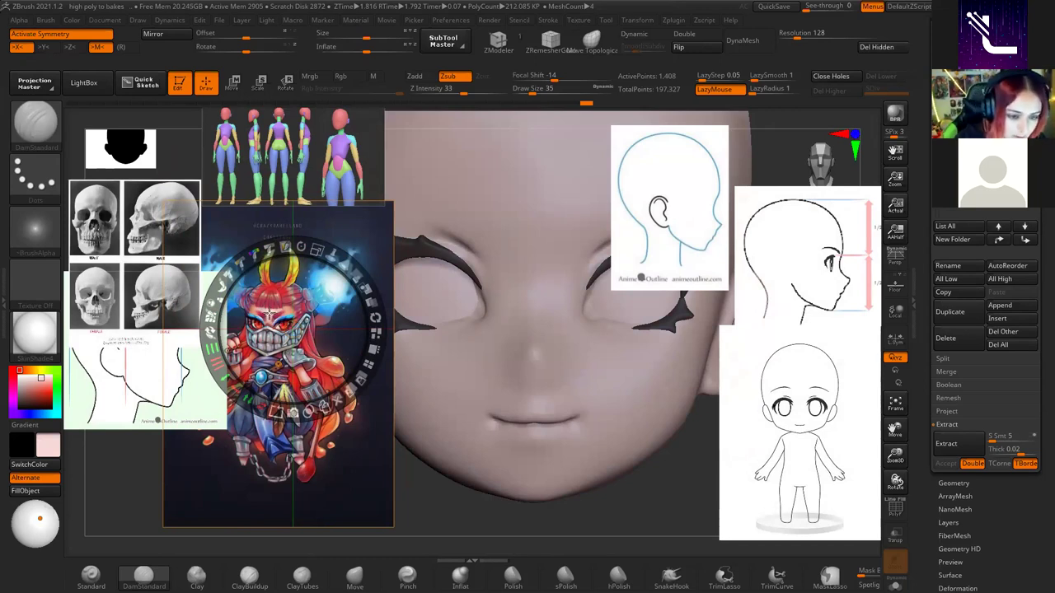
Fill the active piece with pink and select the head subtool.
left_click(49, 492)
key("z")
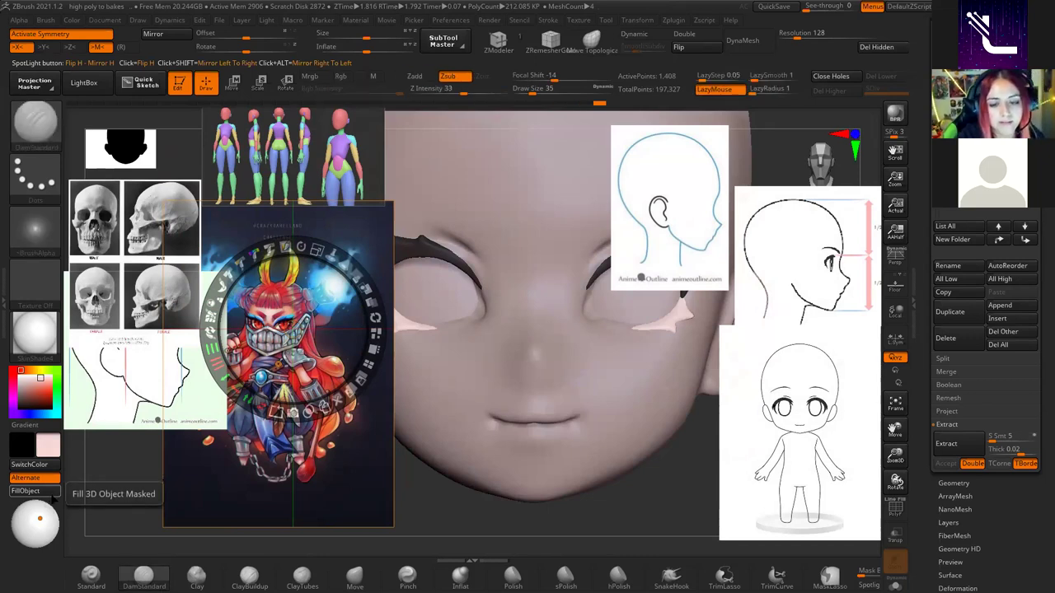
key("z")
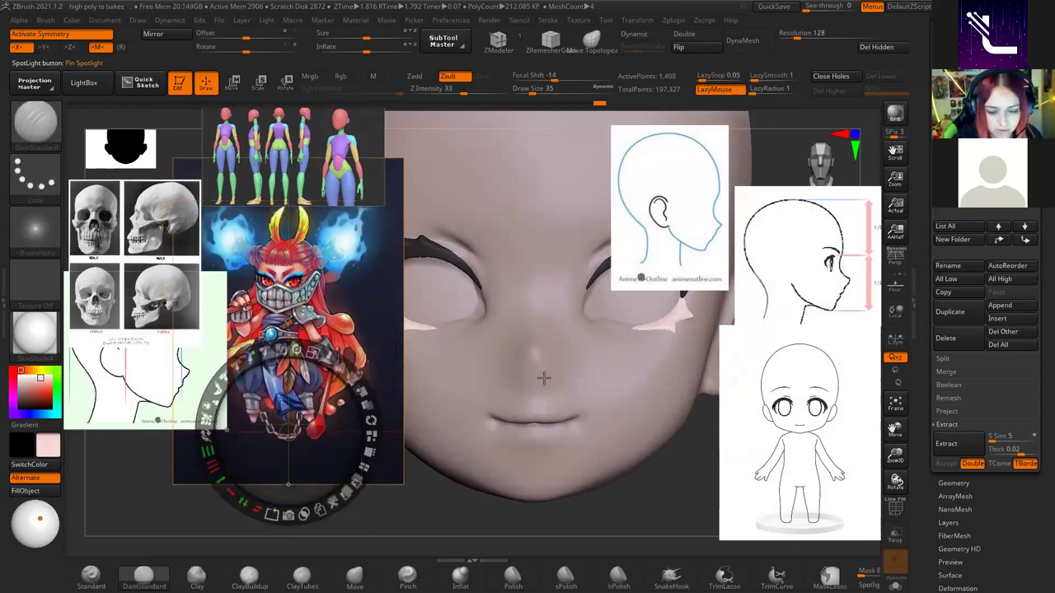
key("z")
left_click(541, 372, "alt")
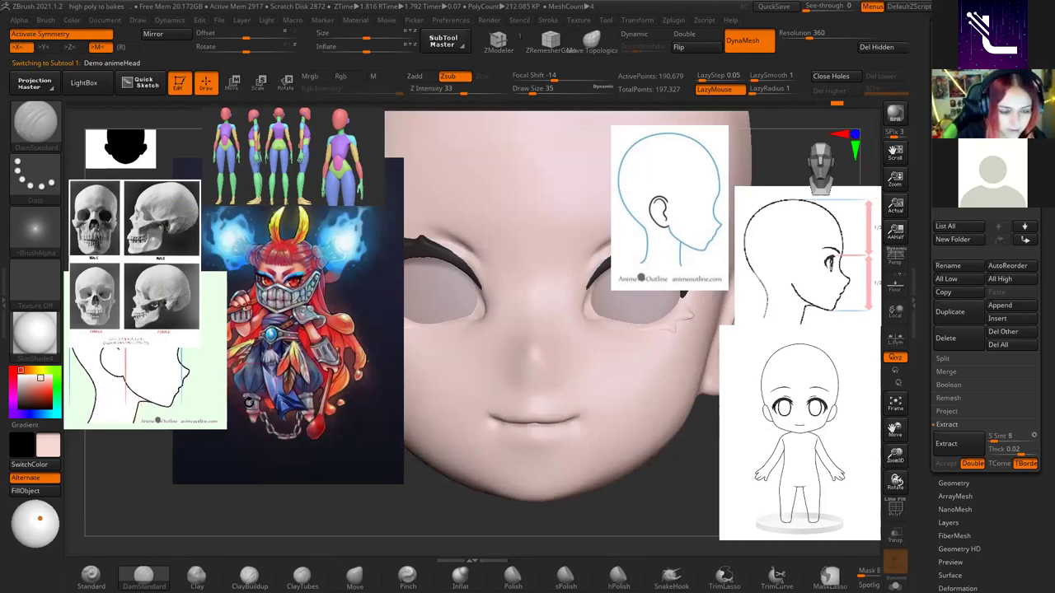
Mask and unmask the head, turn off symmetry, and select the Extract8 eyelash subtool.
key("z")
key("z")
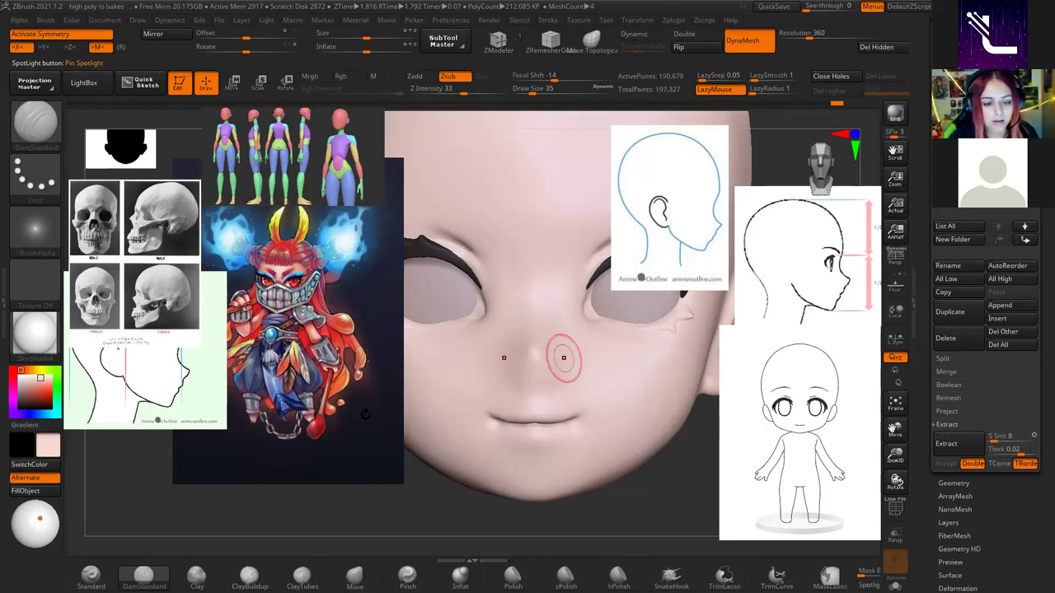
left_click(340, 507, "ctrl")
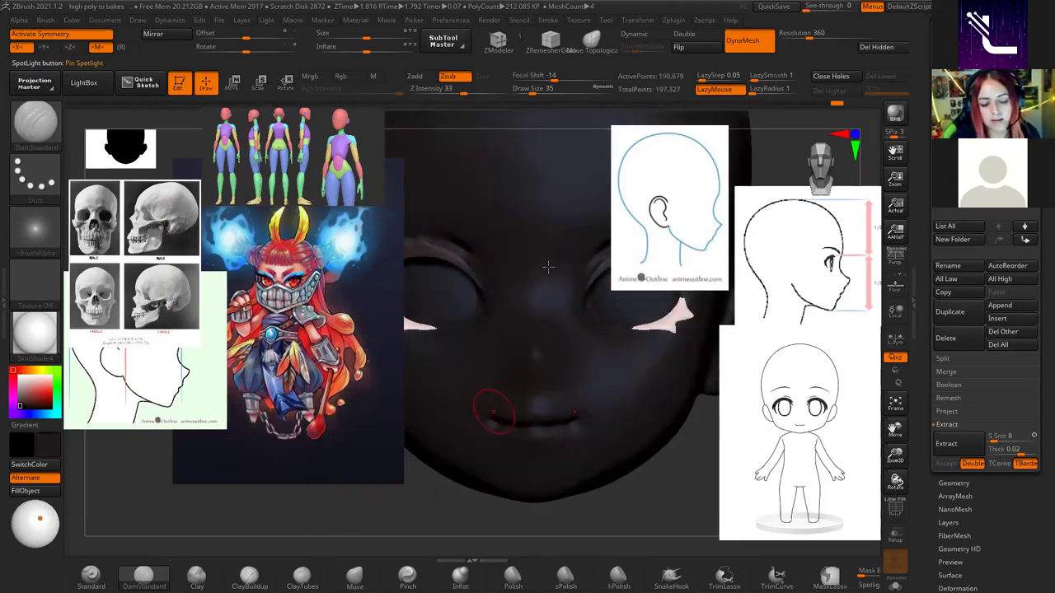
key("ctrl+shift+a")
key("z")
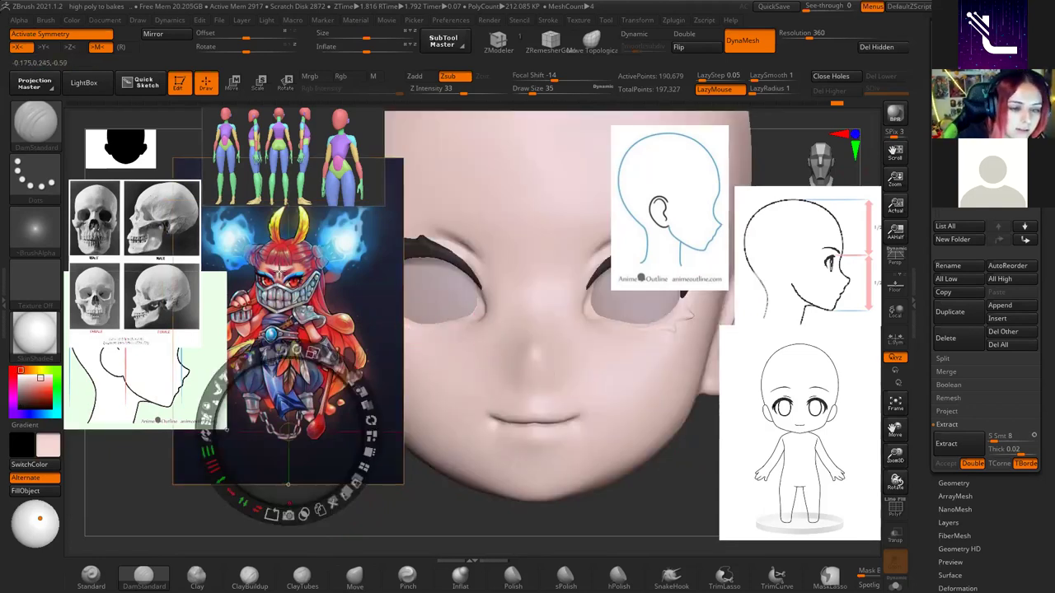
key("z")
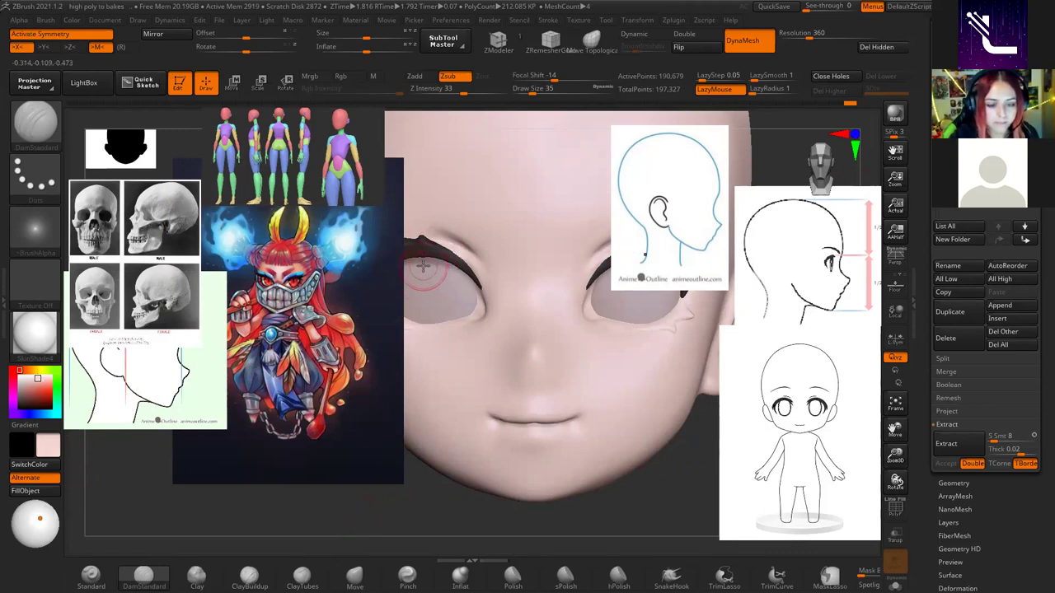
key("x")
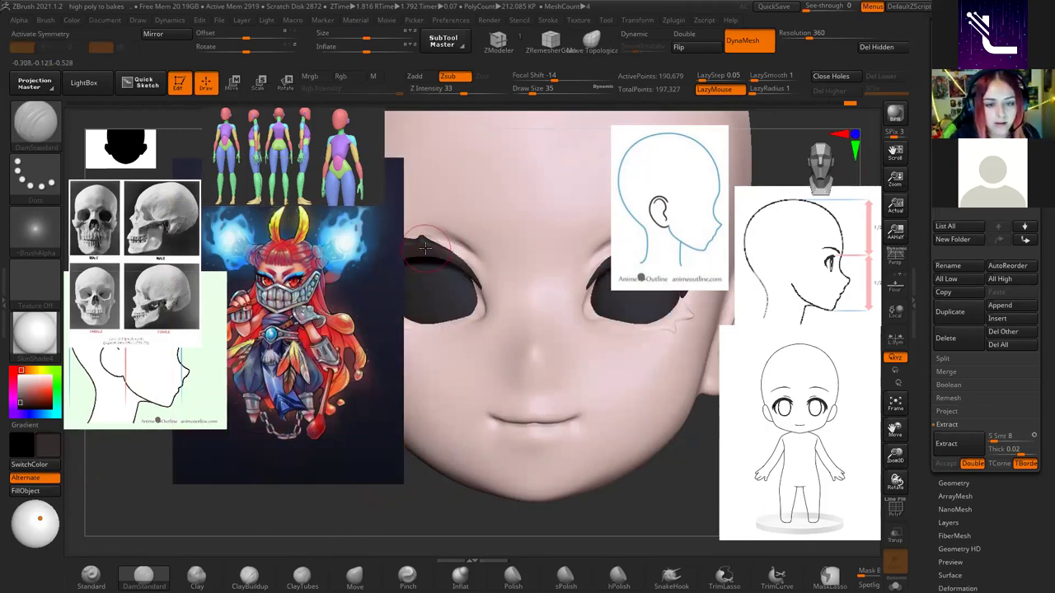
left_click(671, 321, "alt")
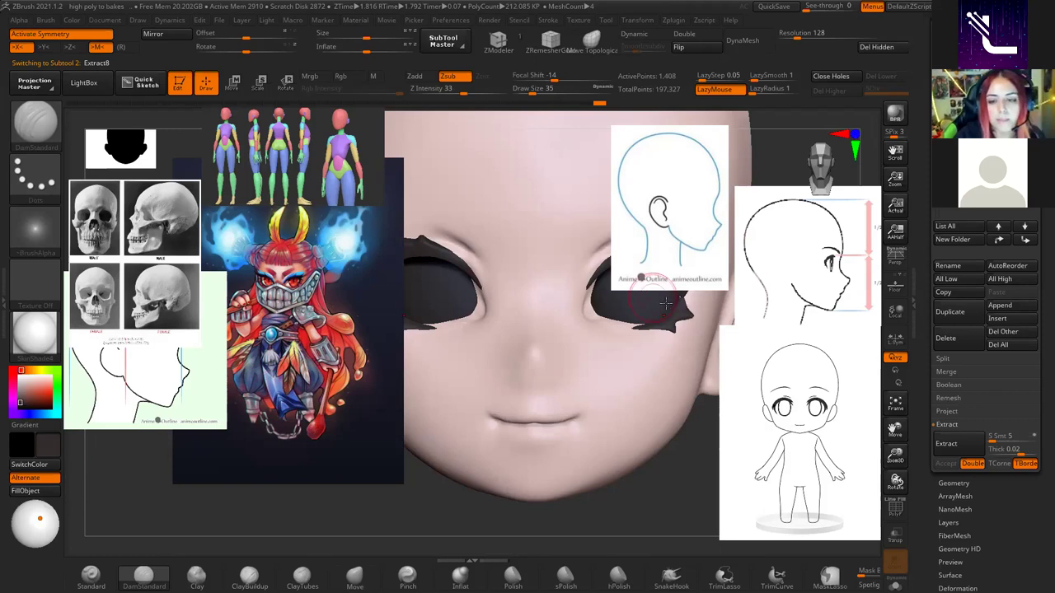
Push the eyelashes back into the sockets and sample a light off-white colour from the reference.
left_click_drag(588, 304, 592, 324)
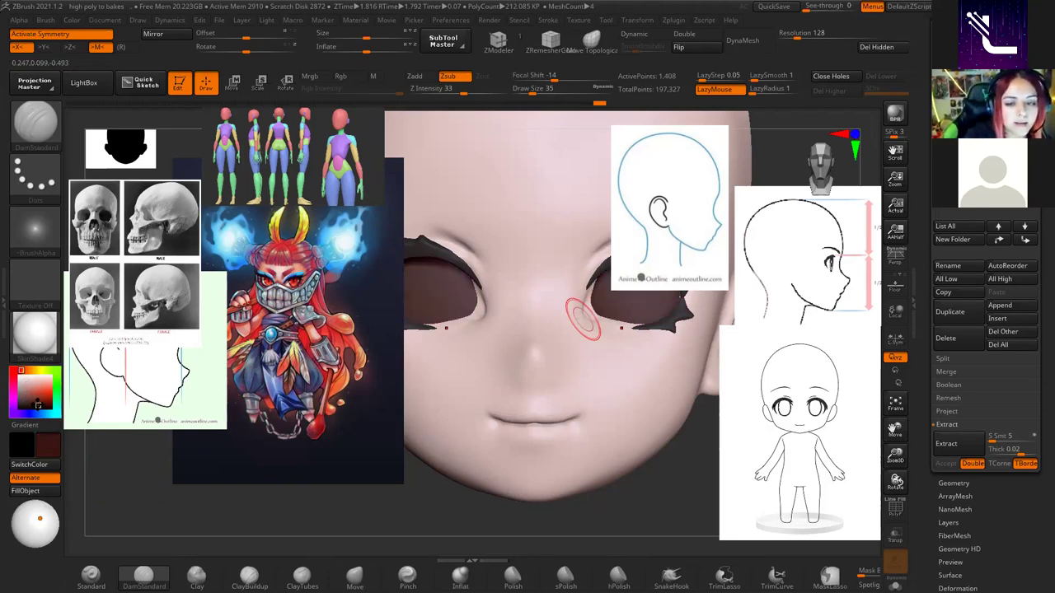
left_click_drag(23, 384, 25, 402)
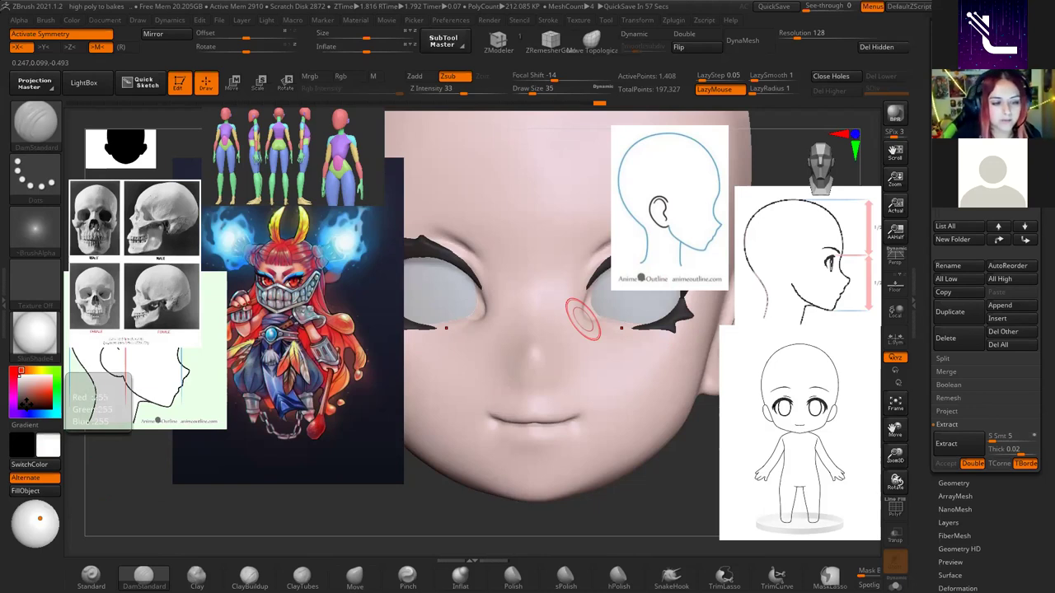
key("shift+z")
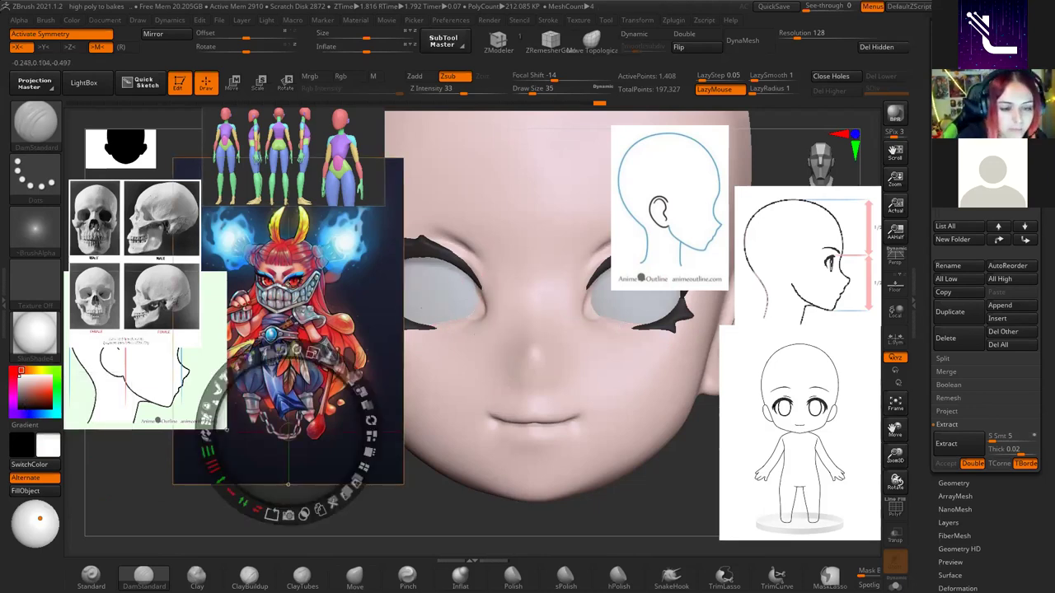
key("c")
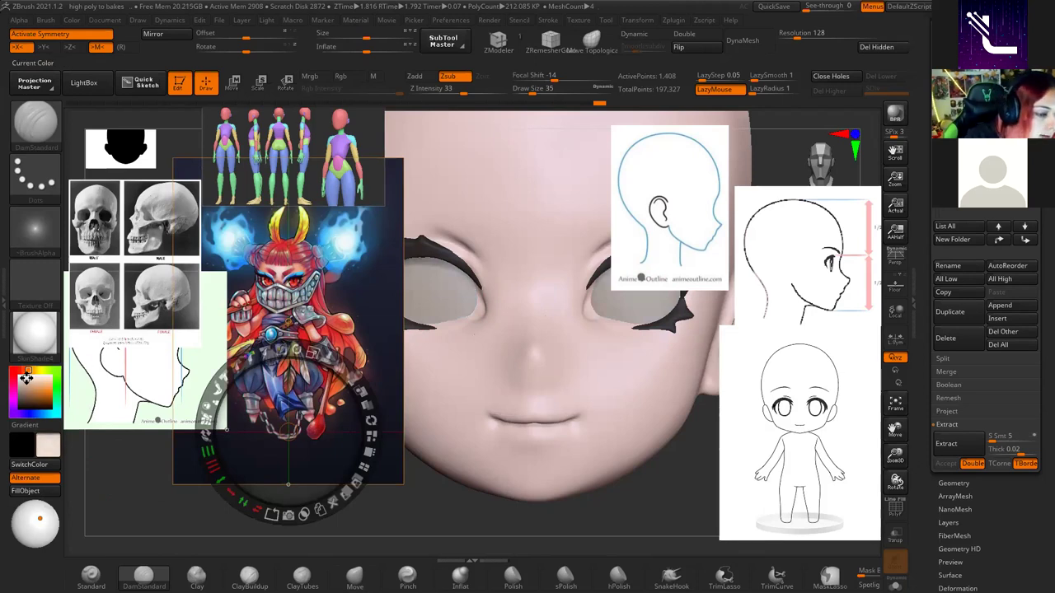
key("z")
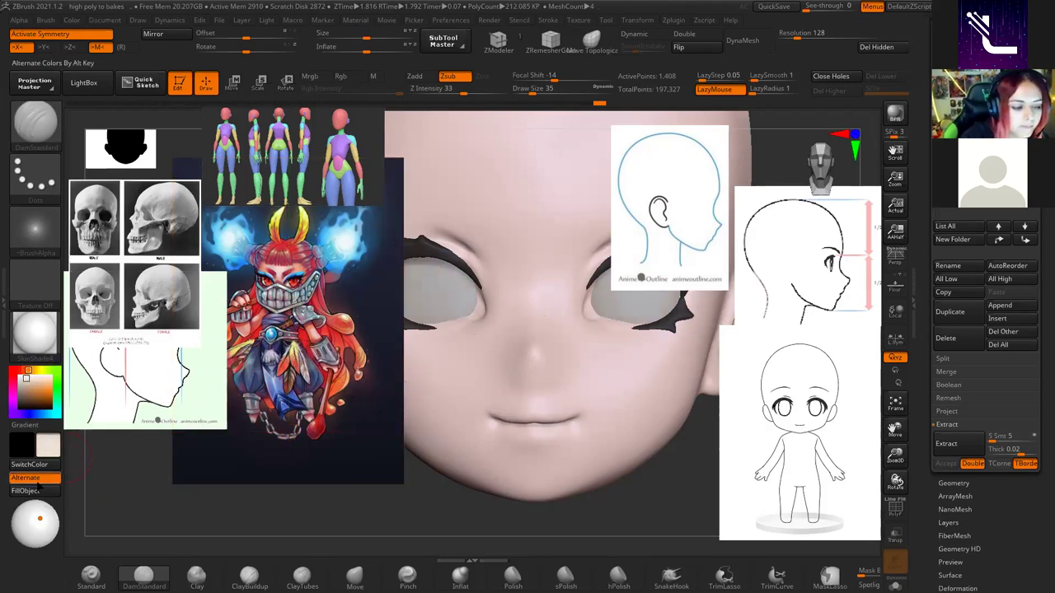
Fill the eyeball spheres with the off-white colour and move the light to brighten the head.
left_click(472, 272, "alt")
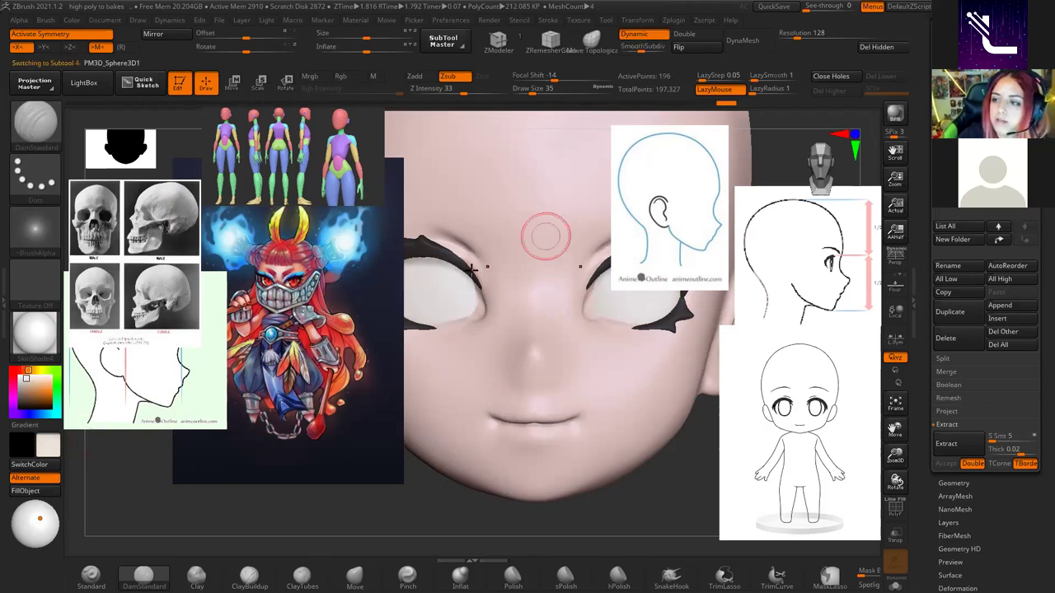
left_click(49, 493)
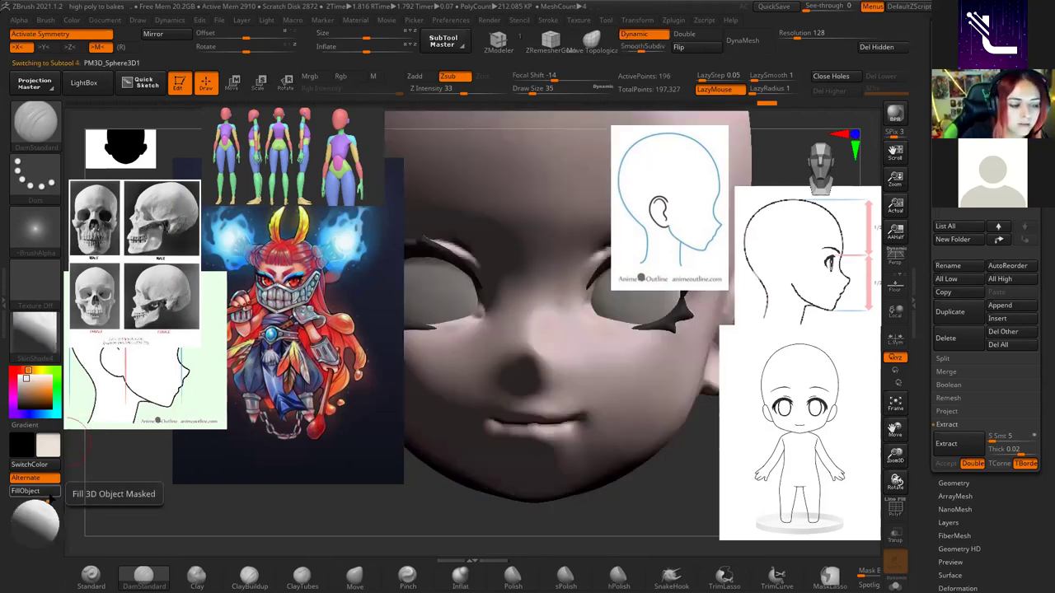
mouse_move(30, 509)
left_mouse_down()
mouse_move(44, 522)
mouse_move(37, 511)
left_mouse_up()
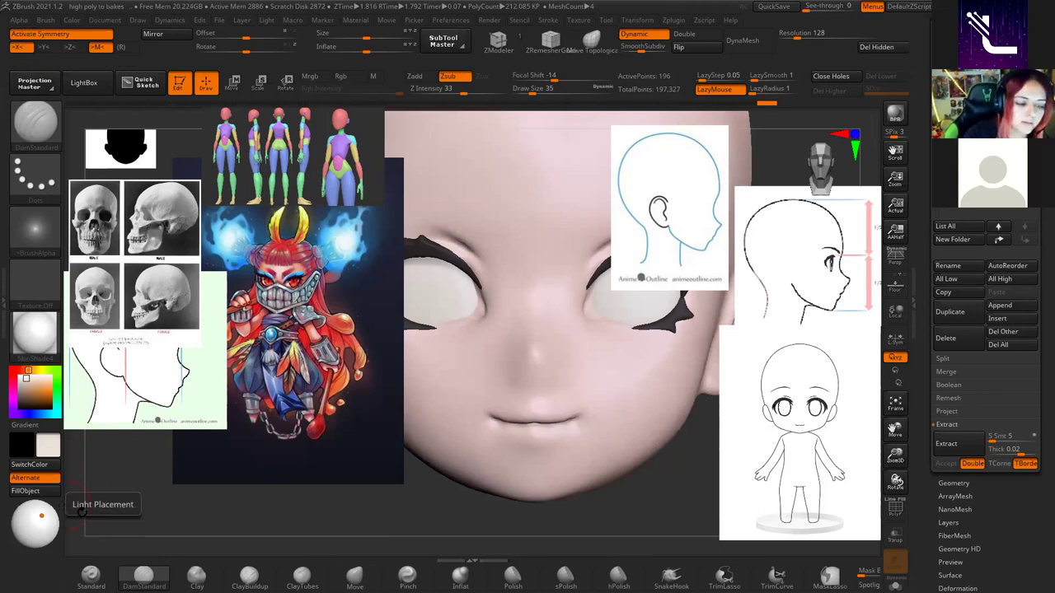
Reposition and slightly shrink the character reference, then delete the skull reference.
key("shift+z")
mouse_move(306, 423)
left_mouse_down()
mouse_move(306, 335)
mouse_move(264, 329)
left_mouse_up()
left_click_drag(288, 253, 272, 272)
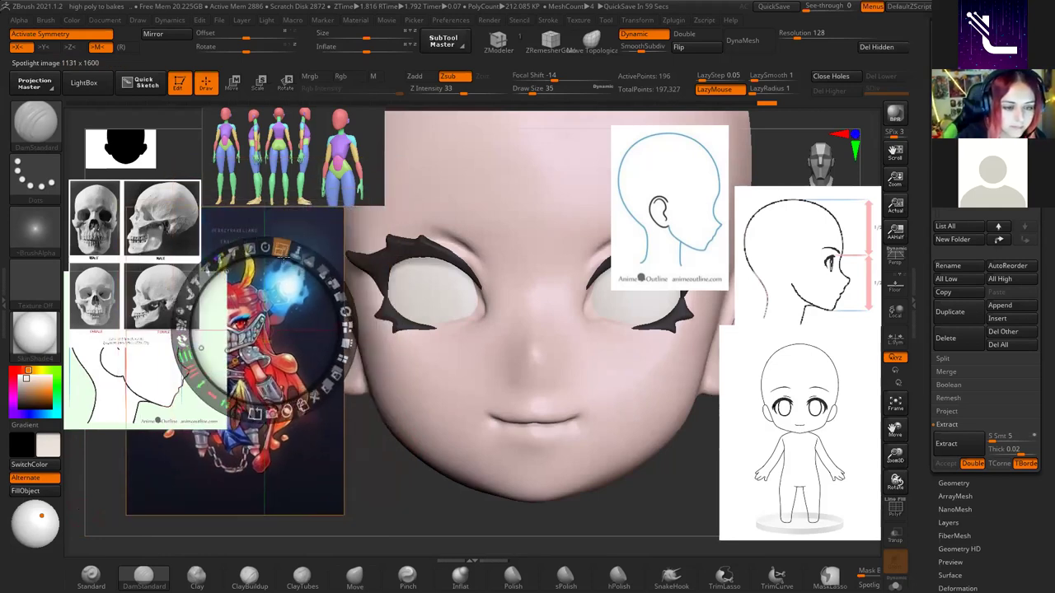
mouse_move(136, 247)
left_mouse_down()
mouse_move(346, 362)
mouse_move(408, 320)
left_mouse_up()
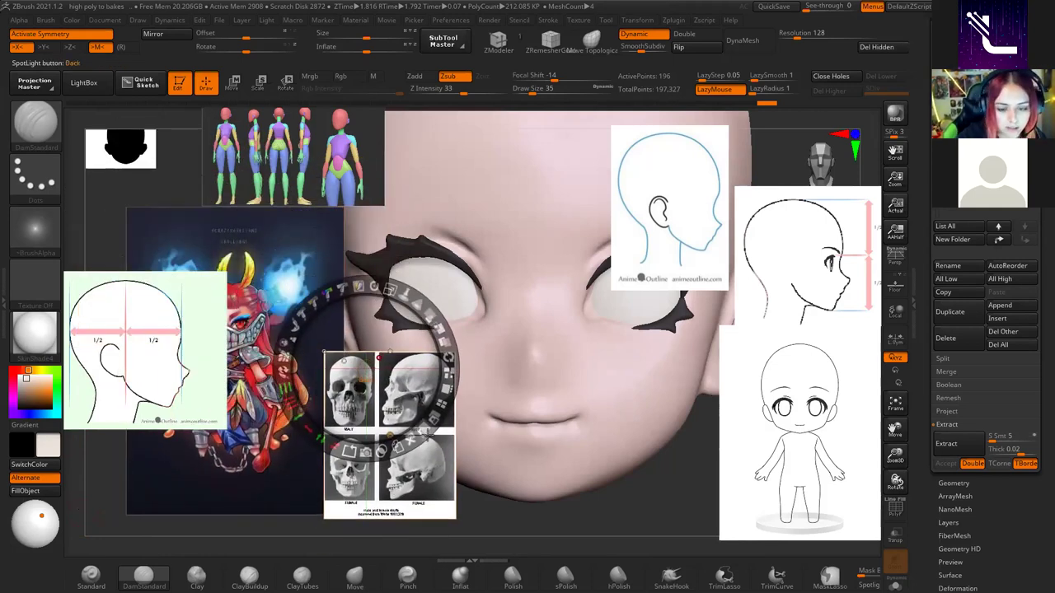
left_click(411, 439)
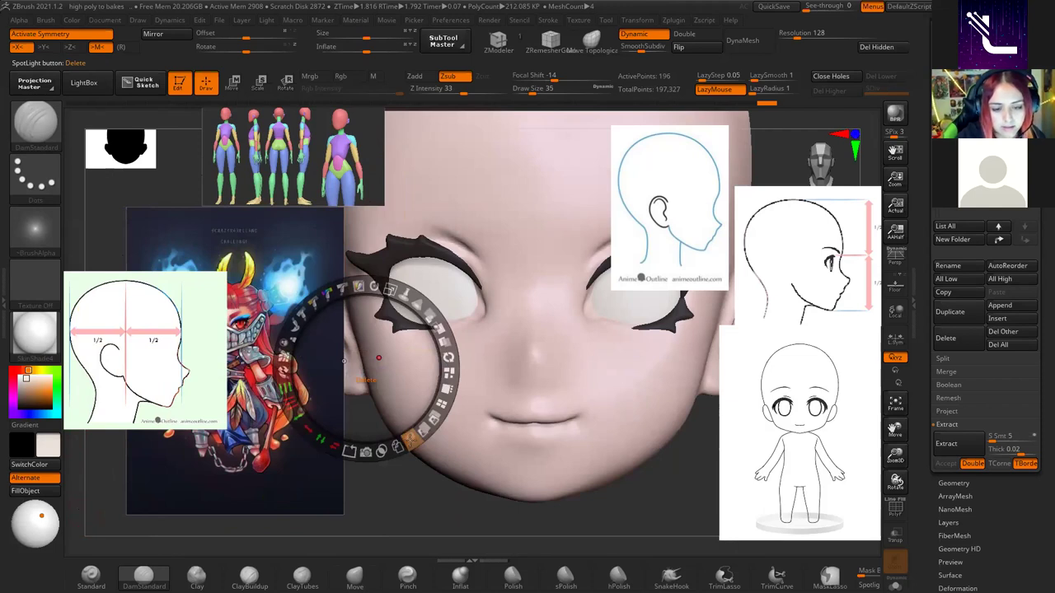
Rearrange the figure-sheet, poster and head-profile references, then select the head subtool.
mouse_move(288, 161)
left_mouse_down()
mouse_move(231, 164)
mouse_move(201, 198)
left_mouse_up()
left_click_drag(239, 330, 280, 404)
left_click(141, 306)
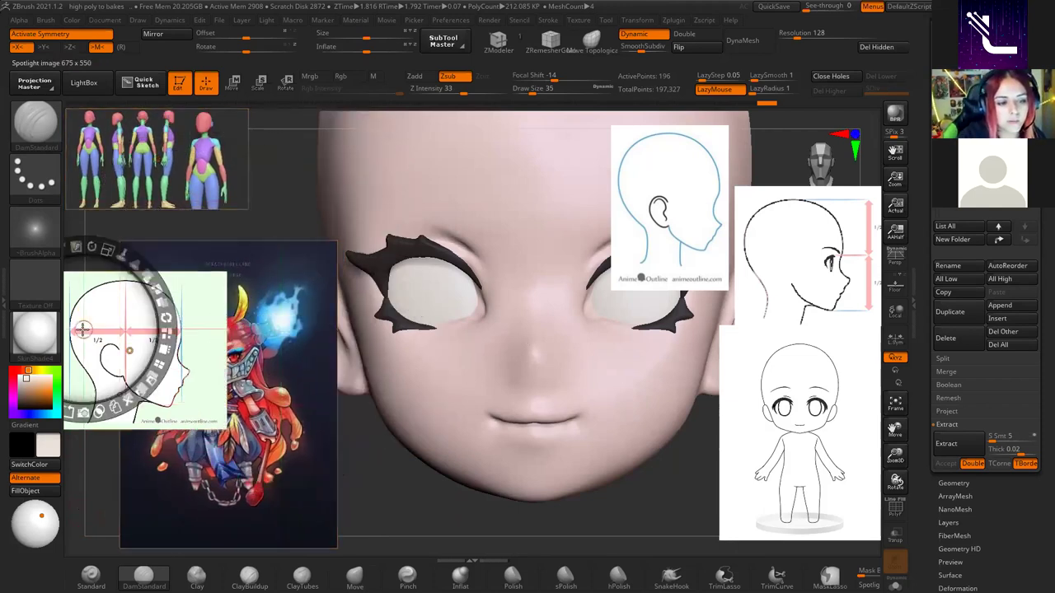
left_click_drag(141, 306, 153, 248)
mouse_move(293, 385)
left_mouse_down()
mouse_move(268, 396)
mouse_move(257, 463)
mouse_move(272, 425)
left_mouse_up()
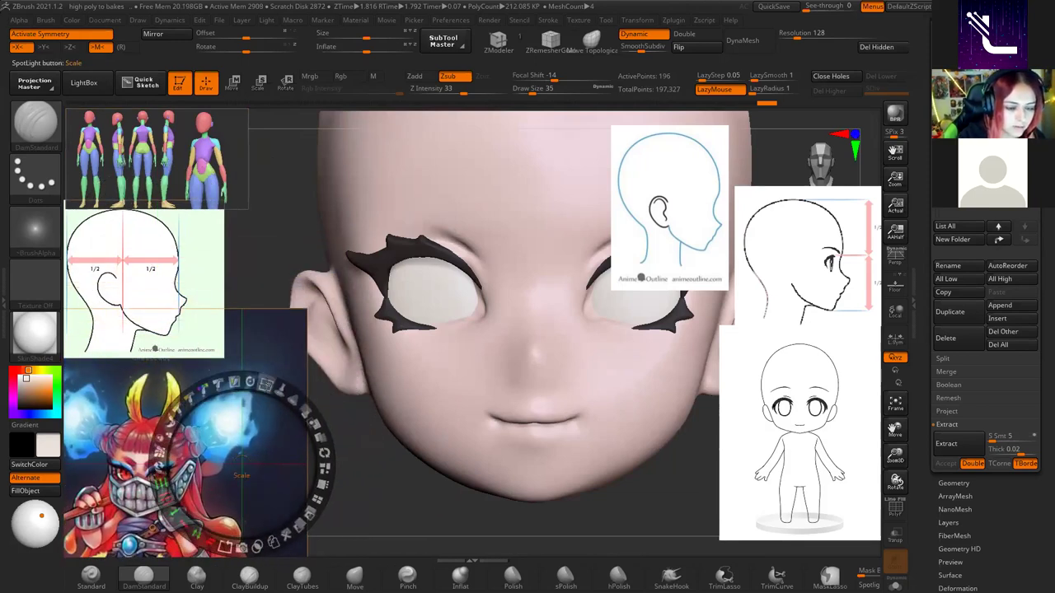
key("z")
mouse_move(627, 379)
right_mouse_down("alt")
mouse_move(570, 349)
mouse_move(554, 395)
right_mouse_up("alt")
left_click(594, 340, "alt")
Zoom to the eye, set Draw Size to 17 and mask an arched brow shape above it.
right_click_drag(593, 340, 591, 311)
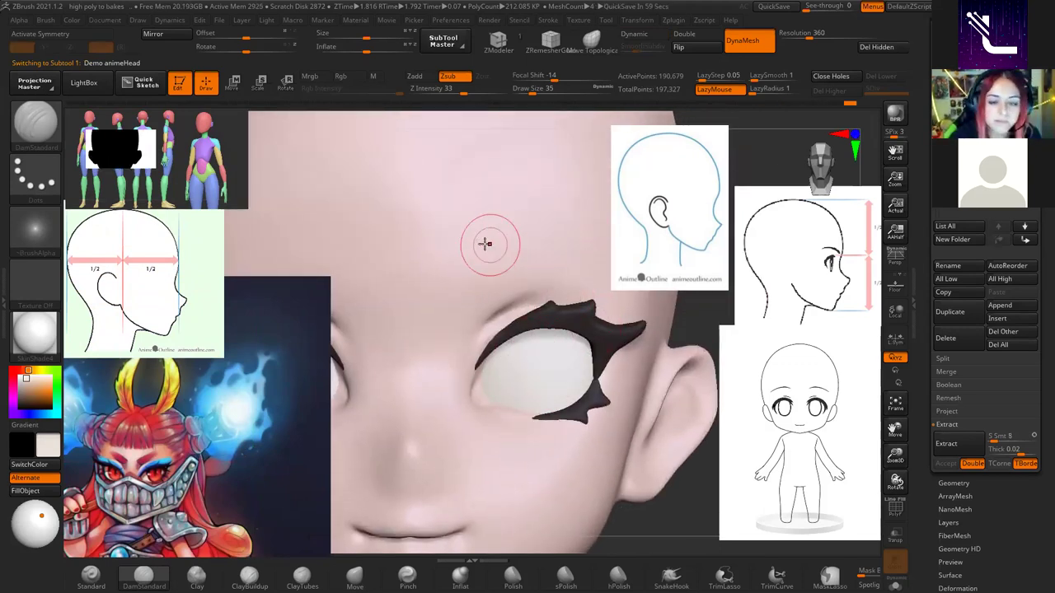
key("space")
left_click_drag(486, 243, 468, 262)
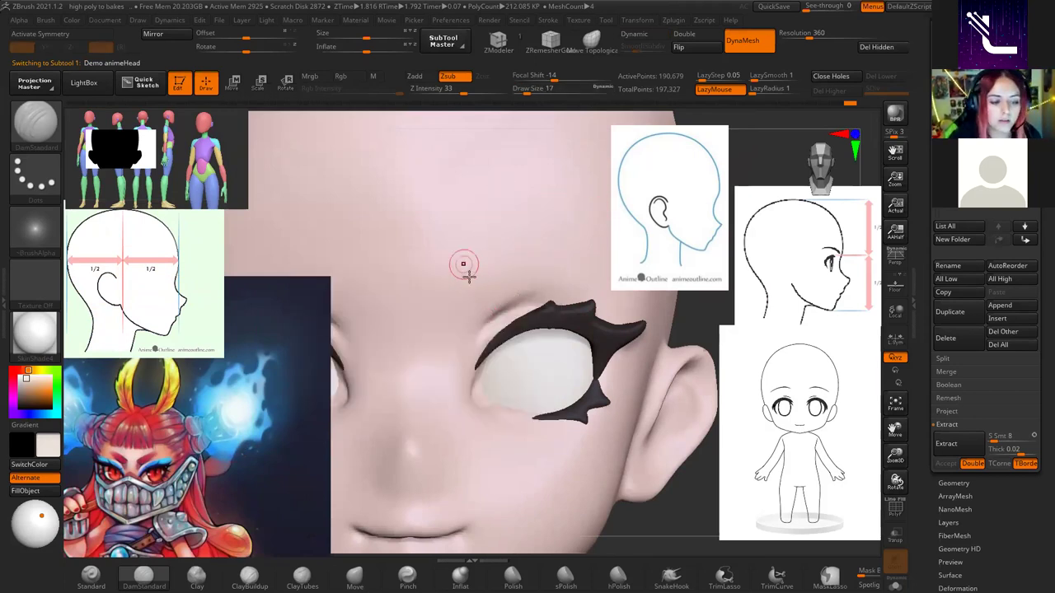
key("ctrl")
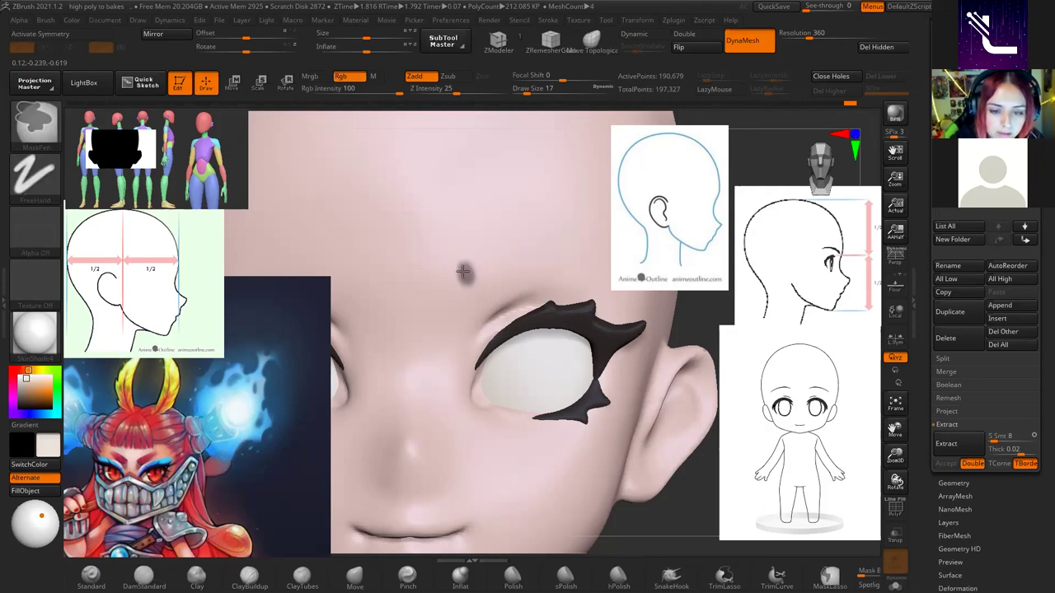
left_click_drag(462, 265, 533, 255, "ctrl")
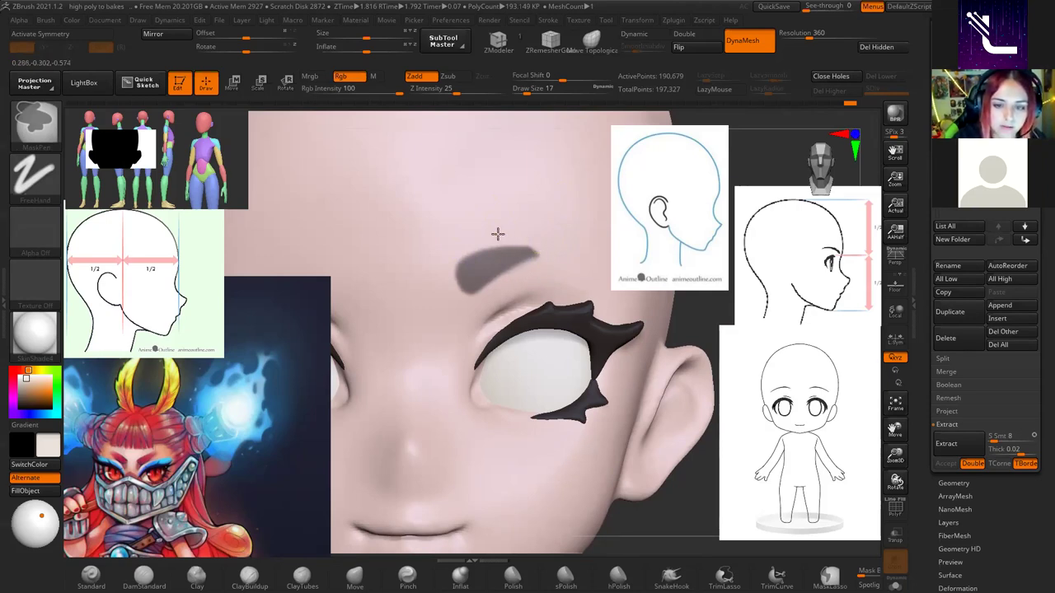
Extract the masked brow as a new subtool and smooth it into a tapered curve at size 62.
left_click(966, 446)
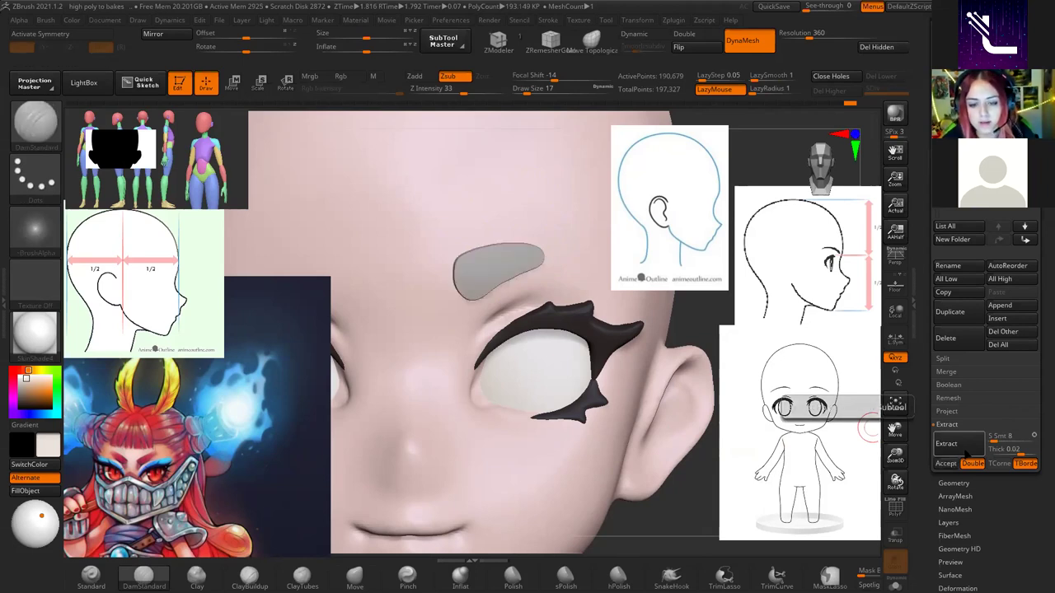
left_click(946, 463)
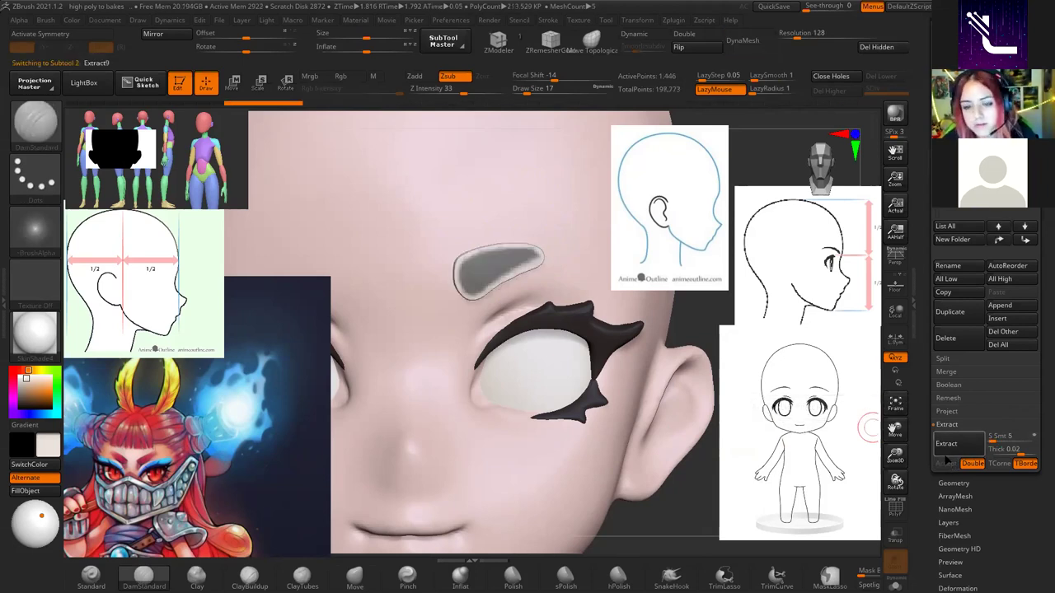
key("space")
left_click_drag(526, 252, 551, 252)
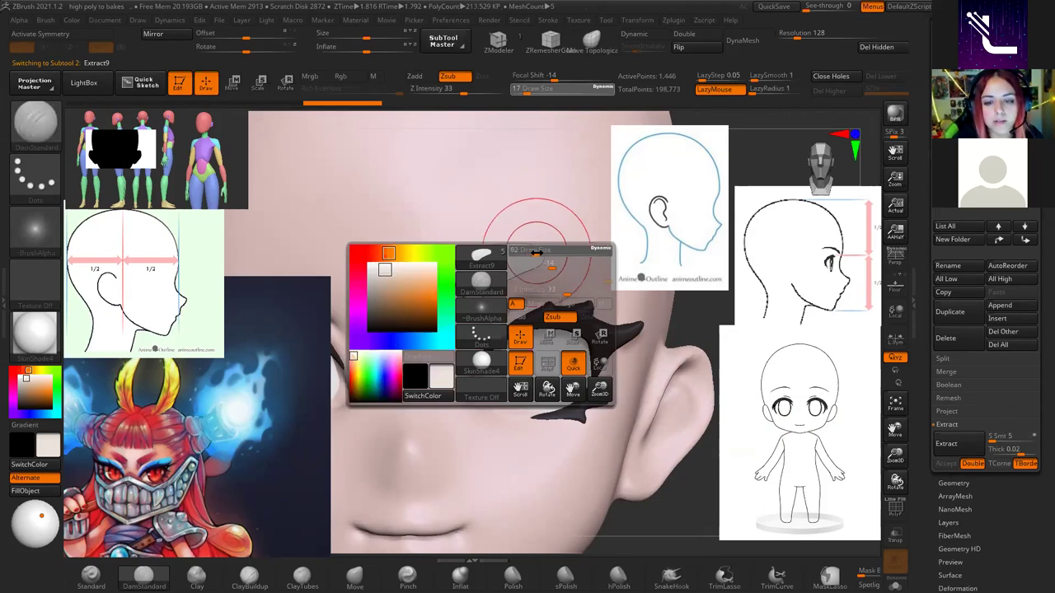
key("shift")
mouse_move(461, 266)
left_mouse_down("shift")
mouse_move(490, 273)
mouse_move(522, 247)
mouse_move(473, 275)
mouse_move(537, 241)
left_mouse_up("shift")
Refine the brow tip with the Move brush, undoing back to an earlier shape.
key("b")
key("d")
key("s")
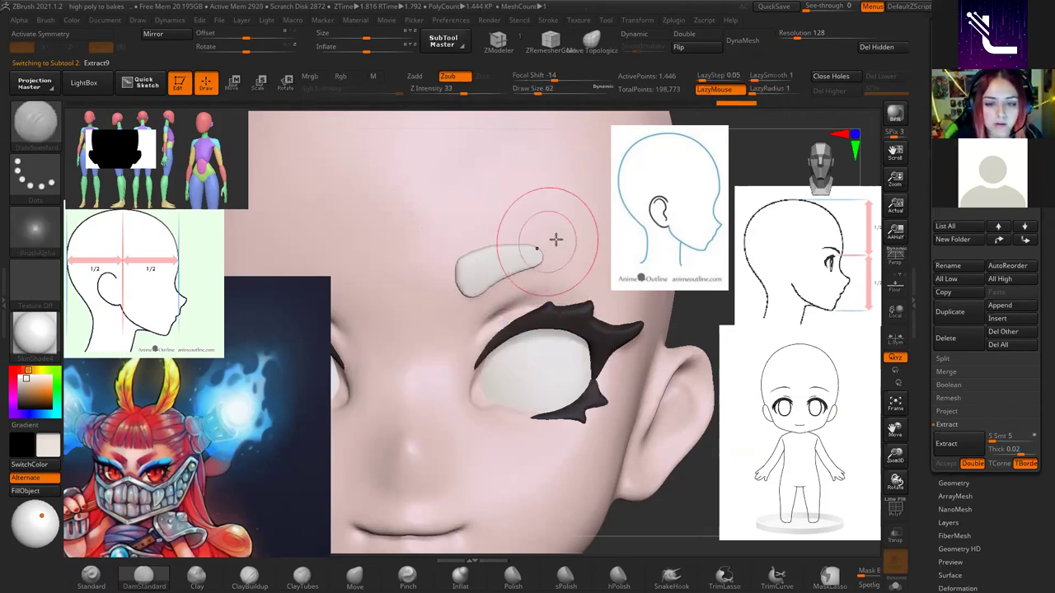
right_click_drag(537, 255, 519, 253)
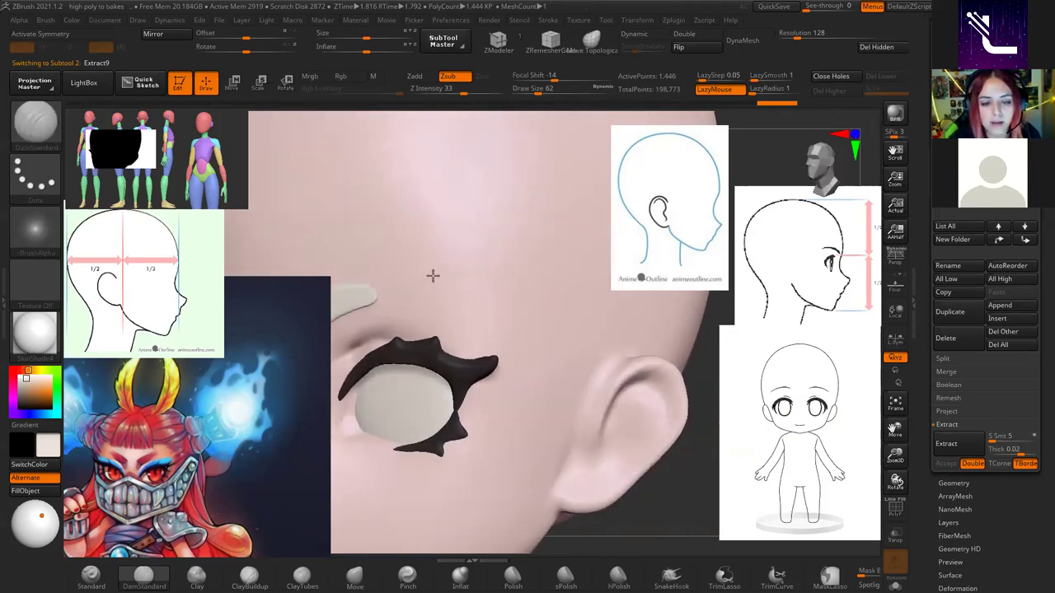
right_click_drag(431, 275, 547, 238)
key("b")
key("m")
key("v")
key("ctrl+z")
key("ctrl+z")
key("ctrl+z")
key("ctrl+z")
key("ctrl+z")
key("ctrl+z")
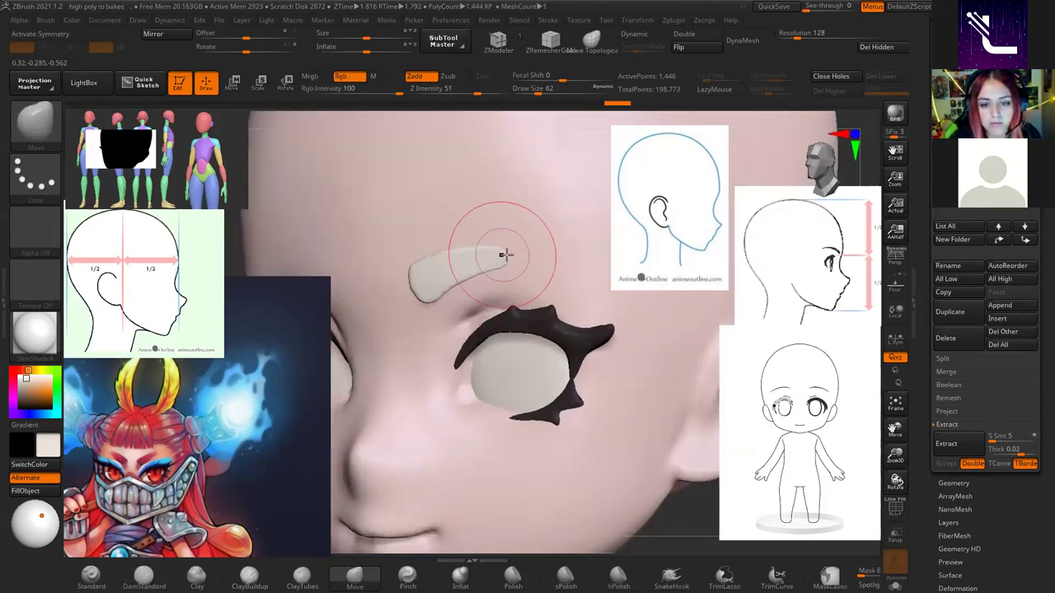
mouse_move(483, 239)
left_mouse_down("shift")
mouse_move(452, 275)
mouse_move(424, 271)
left_mouse_up("shift")
mouse_move(440, 271)
right_mouse_down()
mouse_move(608, 282)
mouse_move(546, 264)
right_mouse_up()
key("ctrl+z")
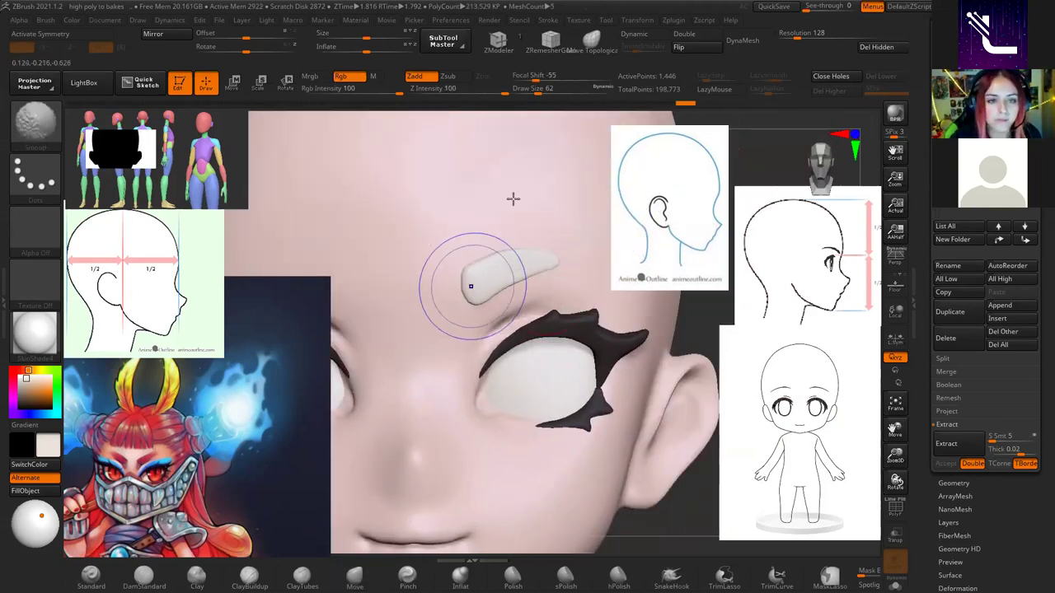
Square the view to the front and mirror the eyebrow onto the other side.
right_click_drag(470, 286, 435, 47, "shift")
left_click(154, 34)
left_click(445, 279)
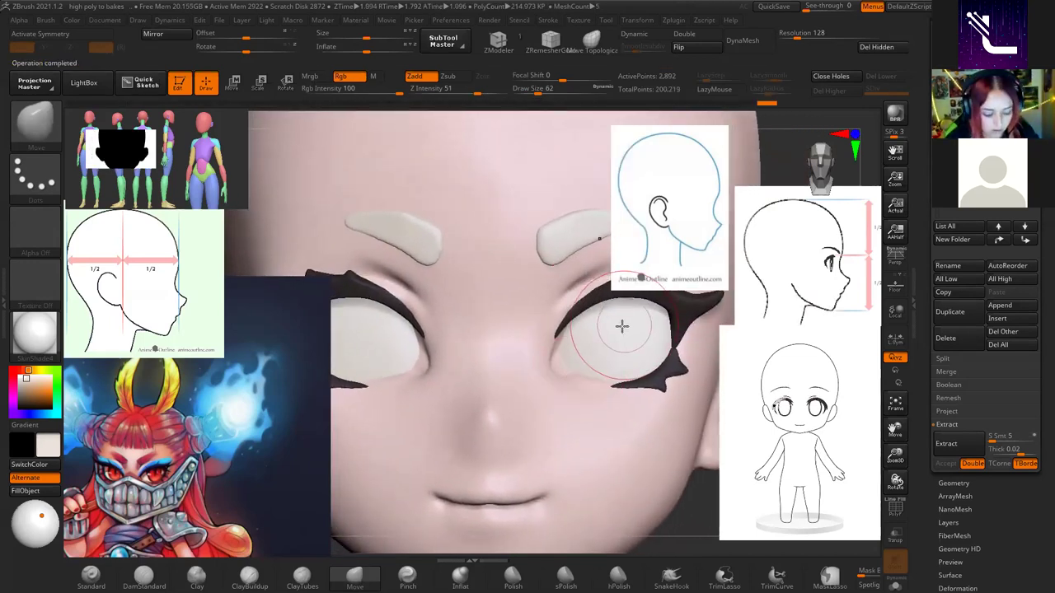
key("shift+z")
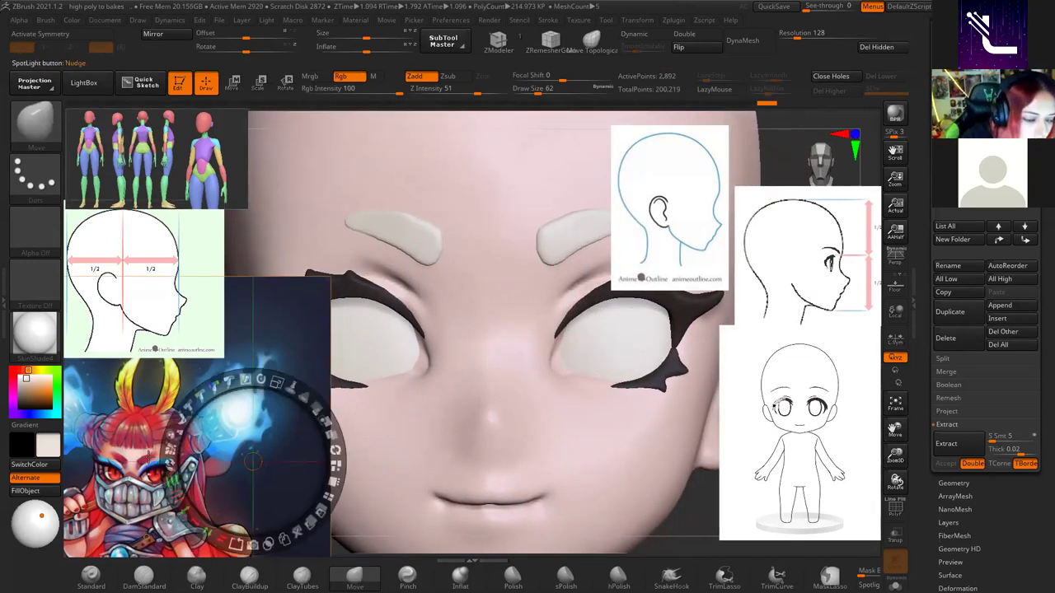
Sample red from the character reference and fill both eyebrows with it.
left_click(36, 392)
left_click(24, 490)
key("z")
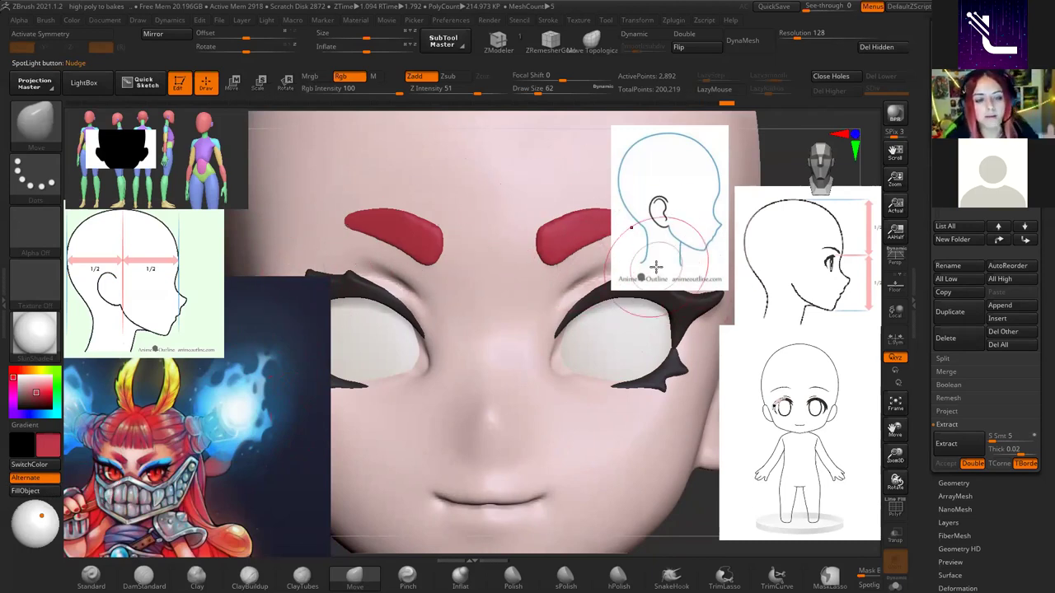
Switch to Smooth and enlarge the brush to 83 and beyond, orbiting the face lower.
key("shift")
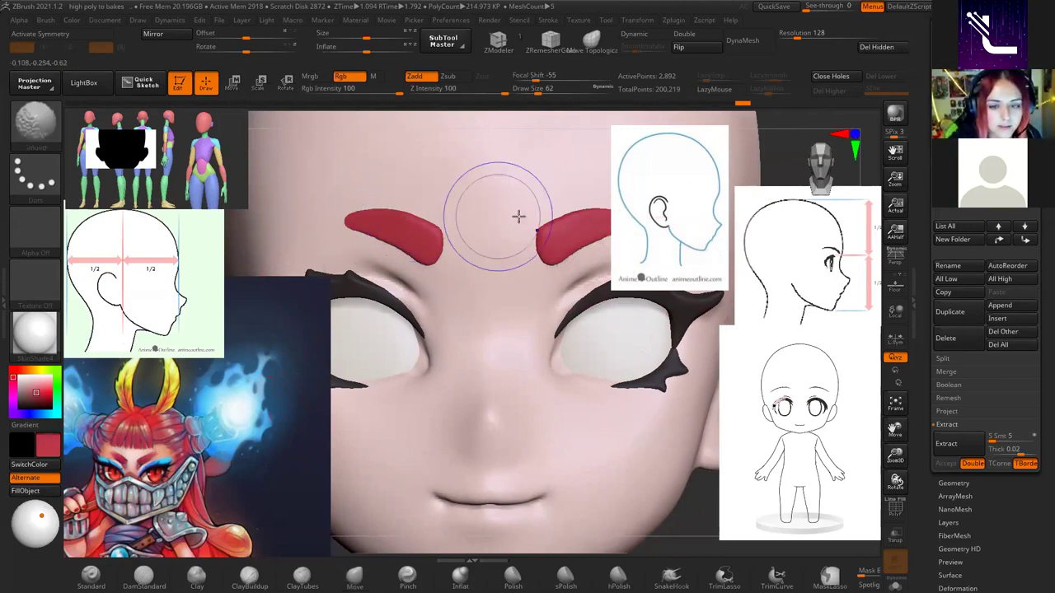
scroll(584, 365, "down", 5)
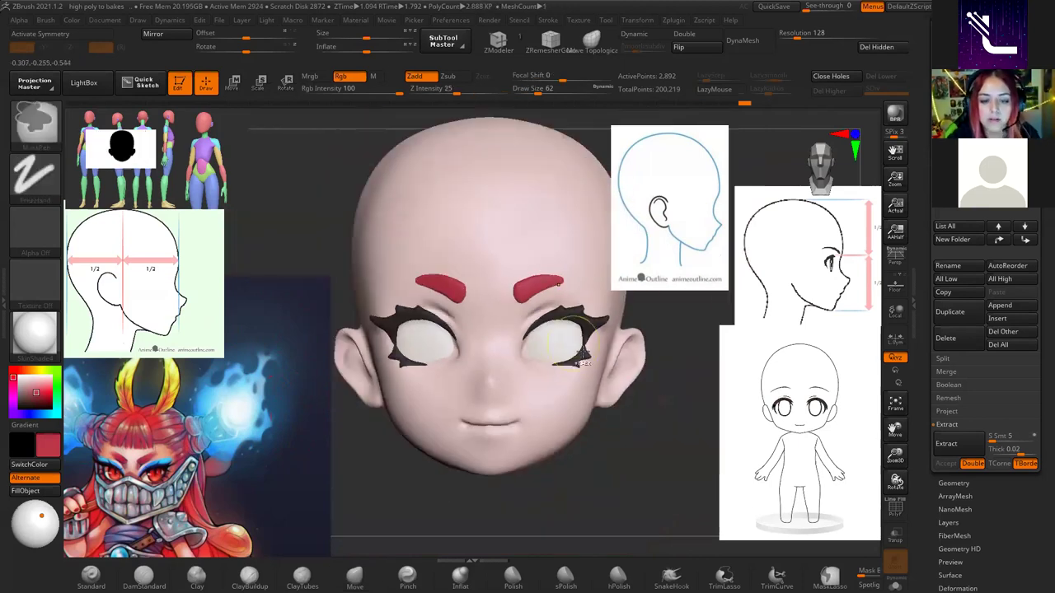
scroll(583, 365, "up", 2)
scroll(602, 412, "up", 2)
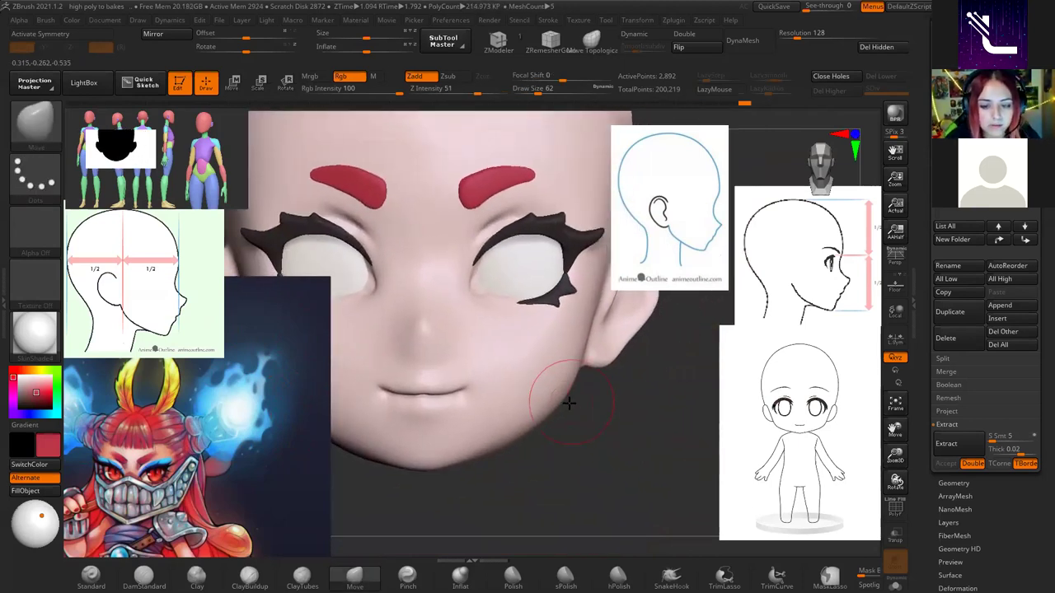
scroll(609, 346, "up", 1)
key("space")
left_click_drag(627, 277, 604, 327)
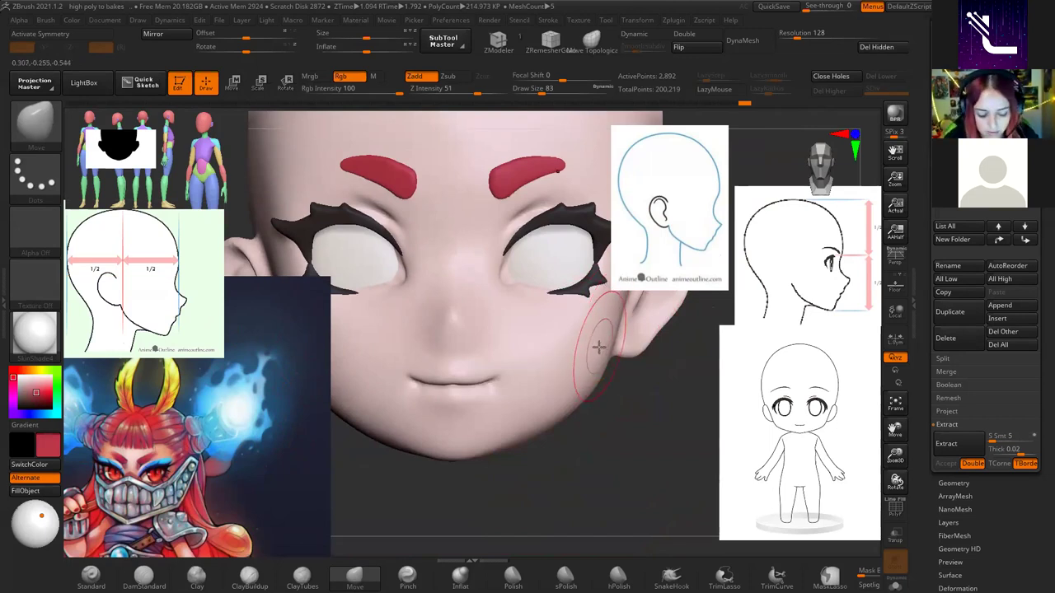
key("space")
left_click_drag(601, 346, 615, 349)
right_click_drag(615, 348, 607, 396)
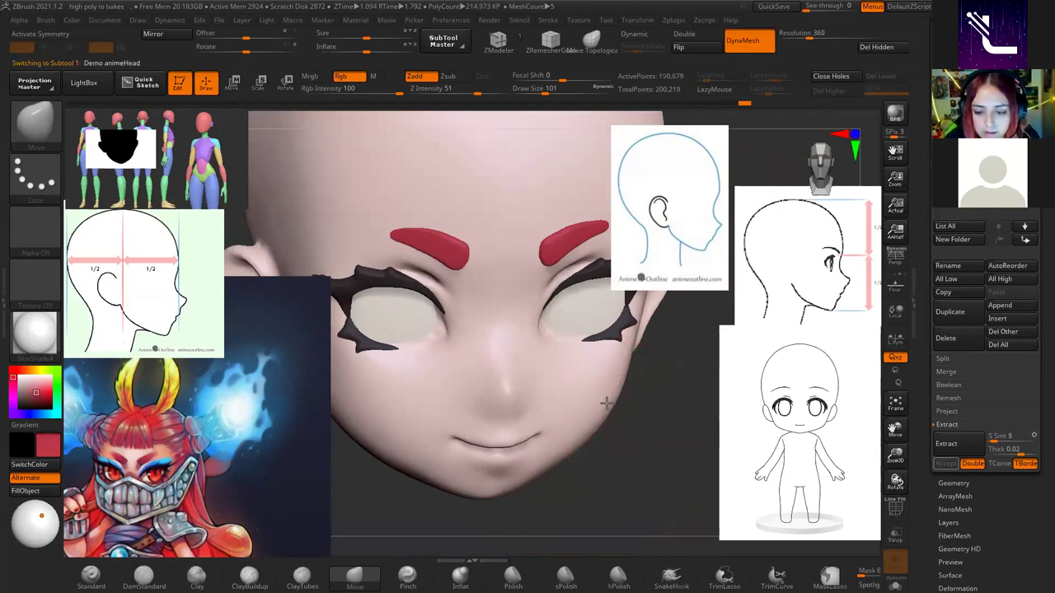
Turn on X symmetry, smooth the mouth and ear at brush size 23, then switch to the references folder.
key("x")
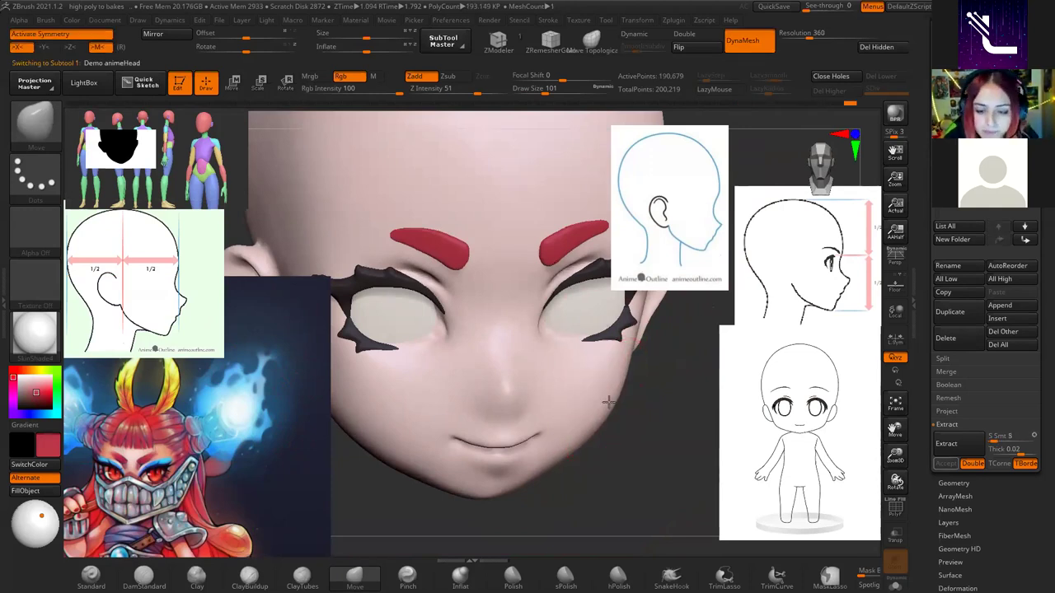
right_click_drag(604, 403, 586, 393, "ctrl")
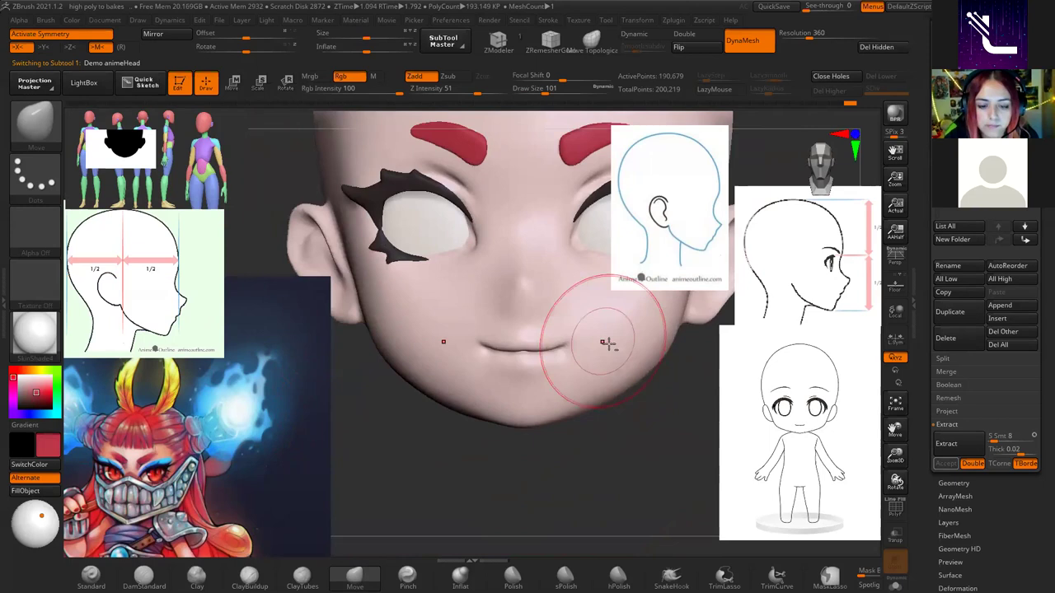
key("space")
left_click_drag(593, 390, 577, 391)
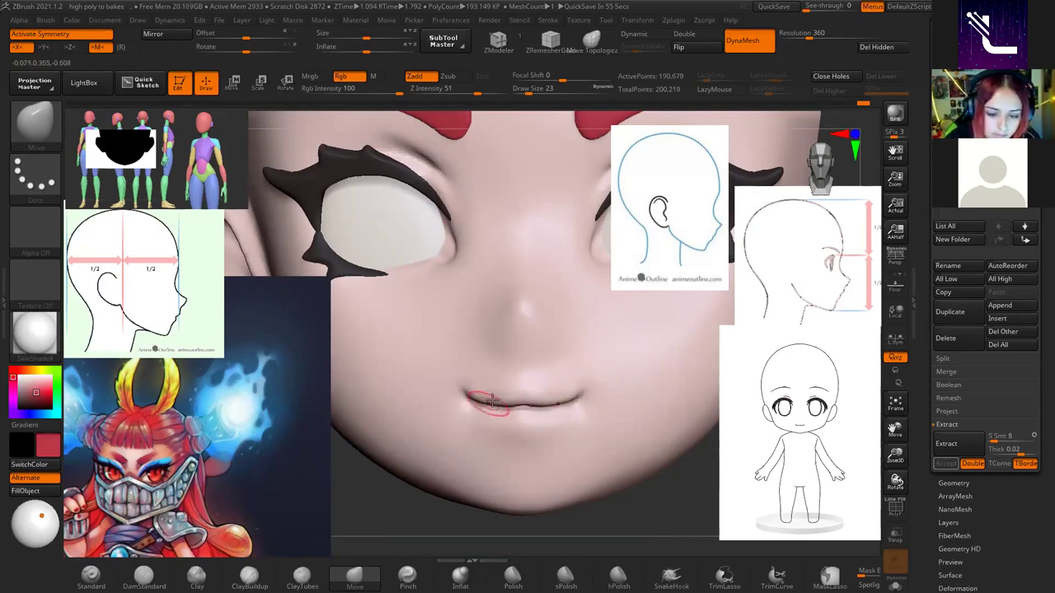
key("shift")
mouse_move(506, 398)
right_mouse_down("ctrl")
mouse_move(597, 436)
mouse_move(664, 340)
right_mouse_up("ctrl")
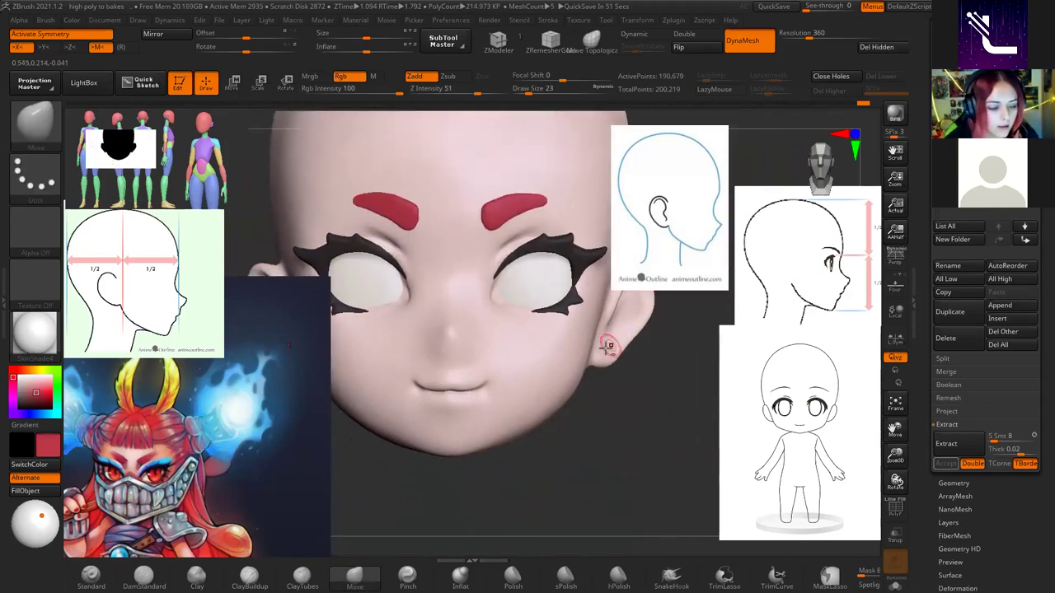
right_click(665, 340)
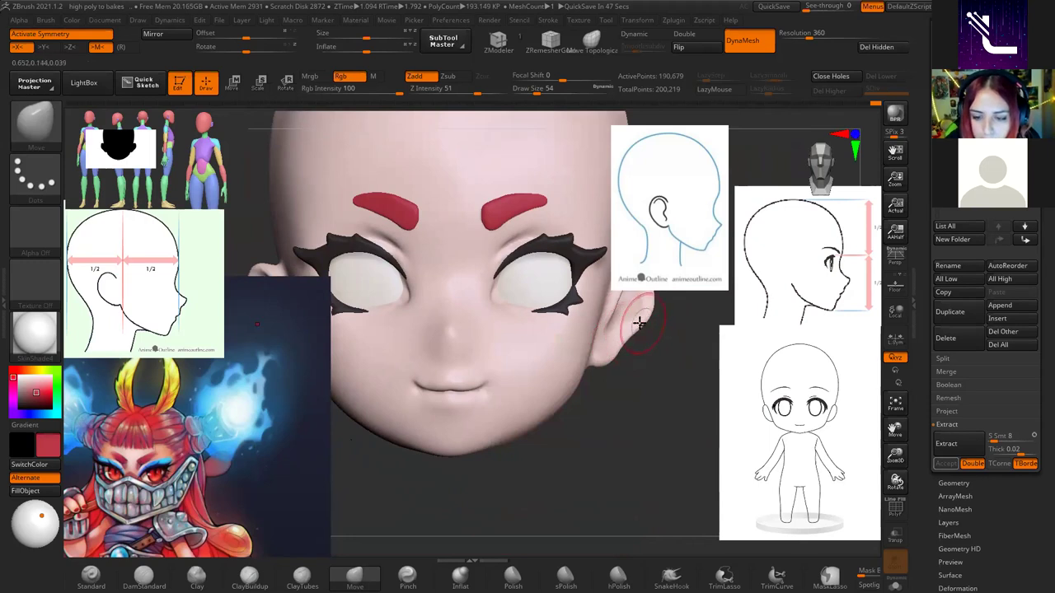
right_click_drag(639, 323, 634, 375)
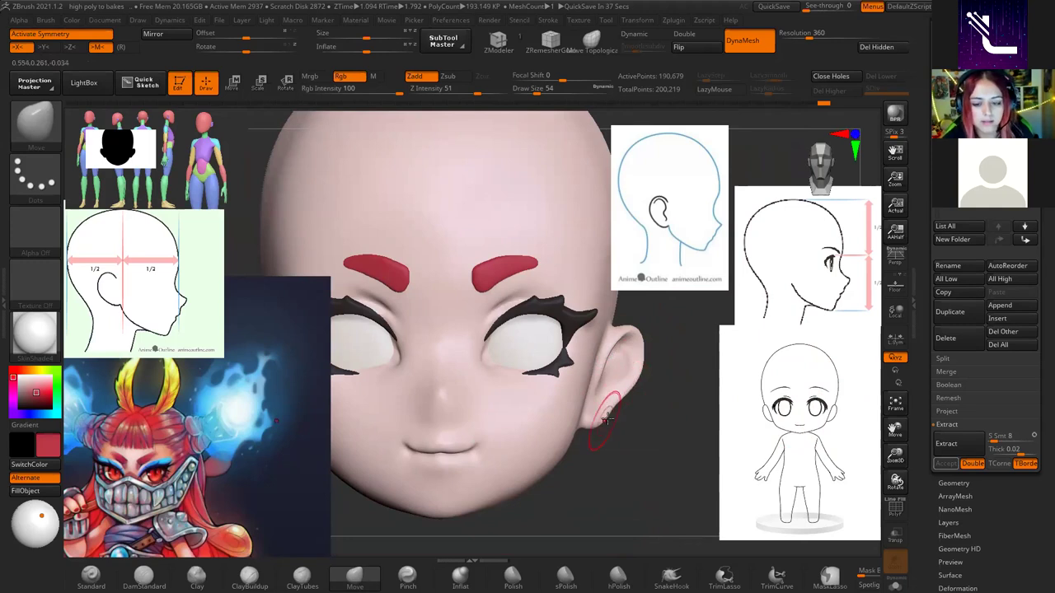
key("alt+Tab")
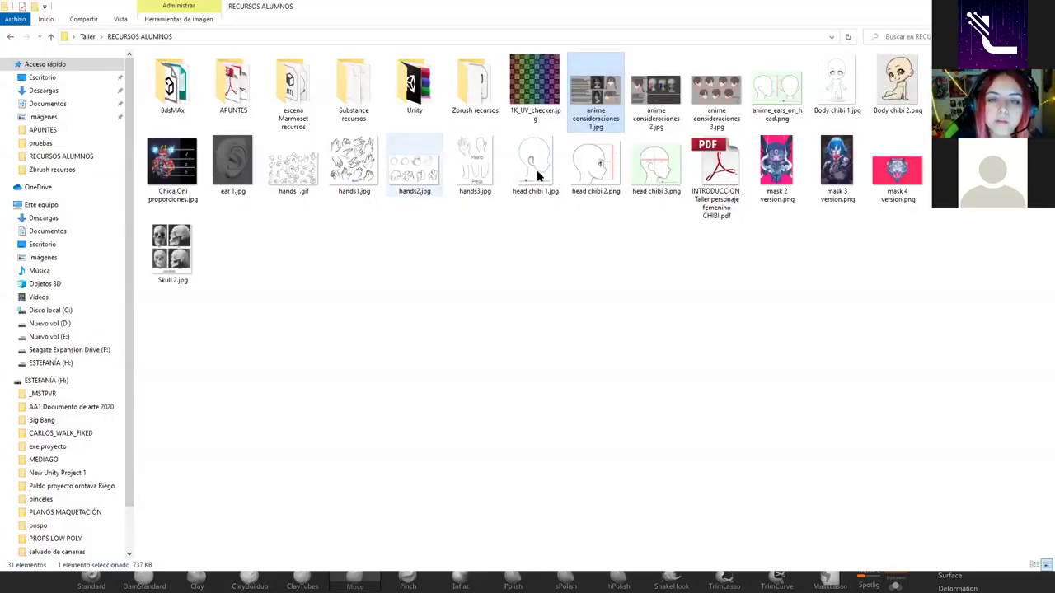
Open head chibi 1.jpg and ear 1.jpg in the Photos viewer.
double_click(529, 173)
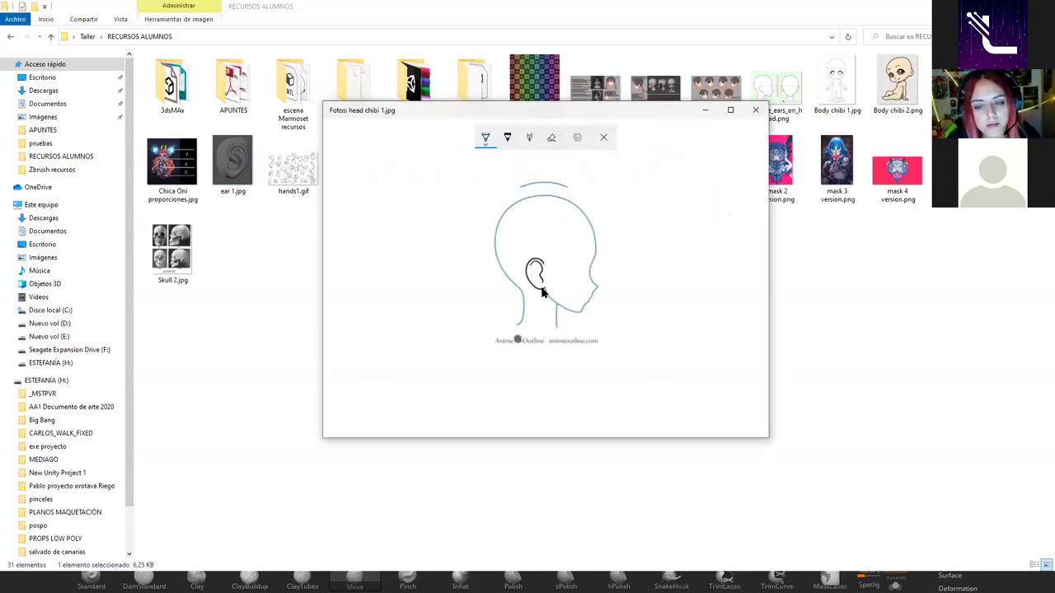
double_click(242, 166)
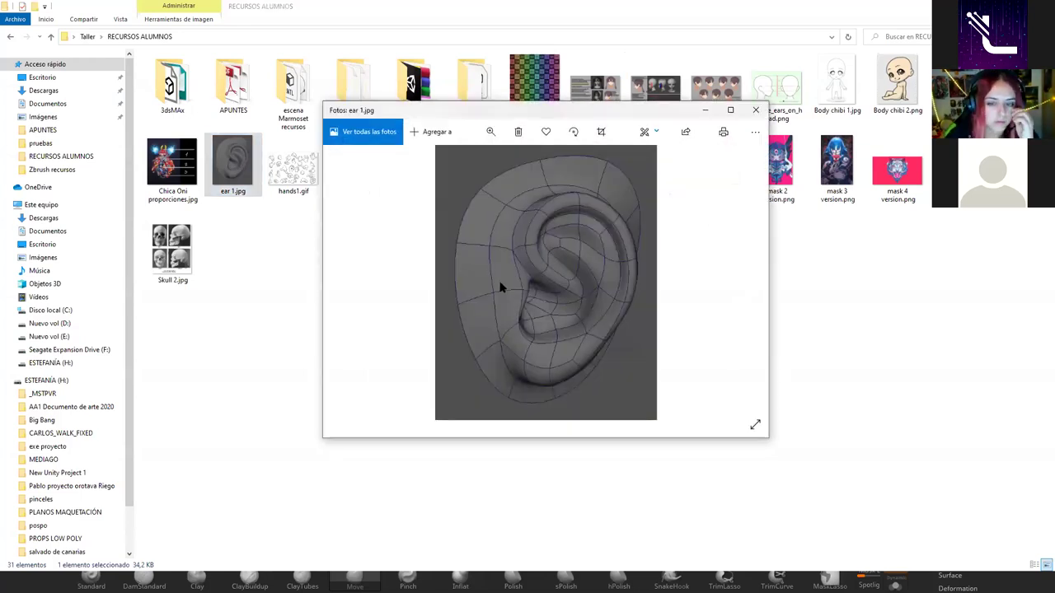
left_click(704, 111)
key("alt+Tab")
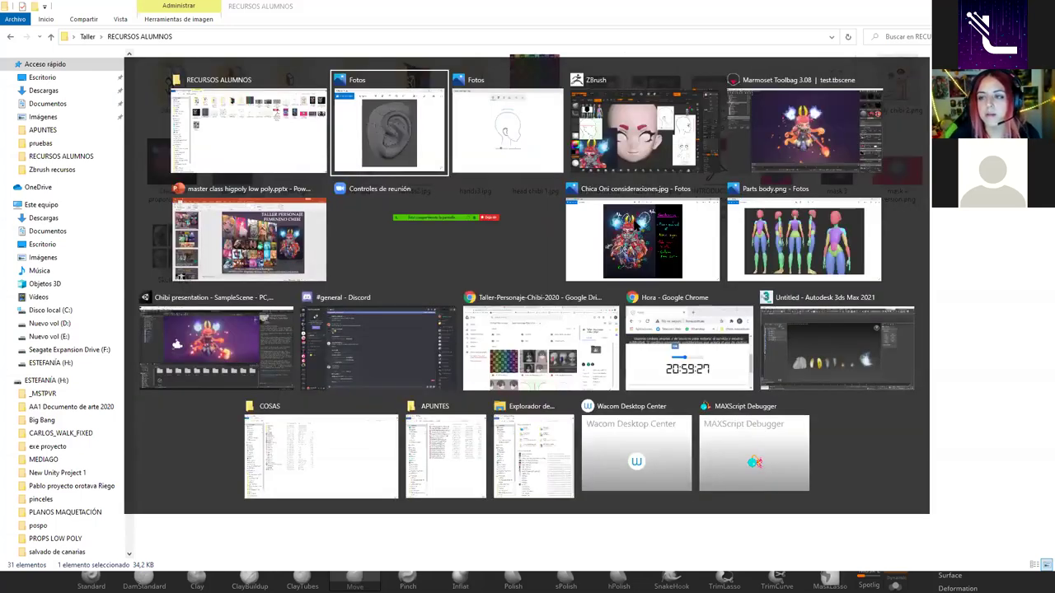
left_click(704, 110)
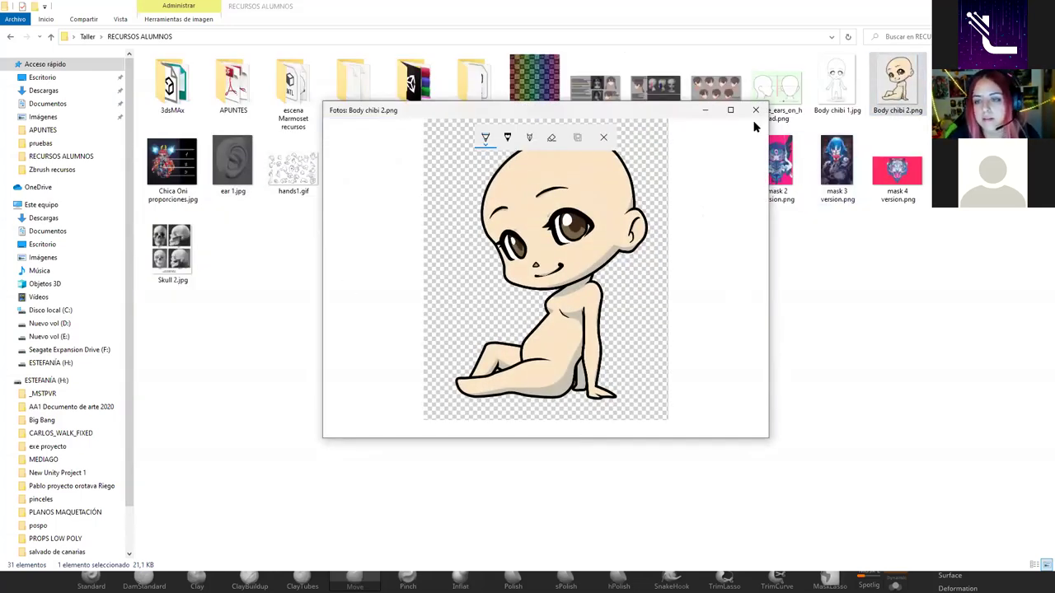
Minimize the Body chibi 2.png viewer and return to ZBrush, zoomed on the face.
left_click(705, 111)
key("alt+Tab")
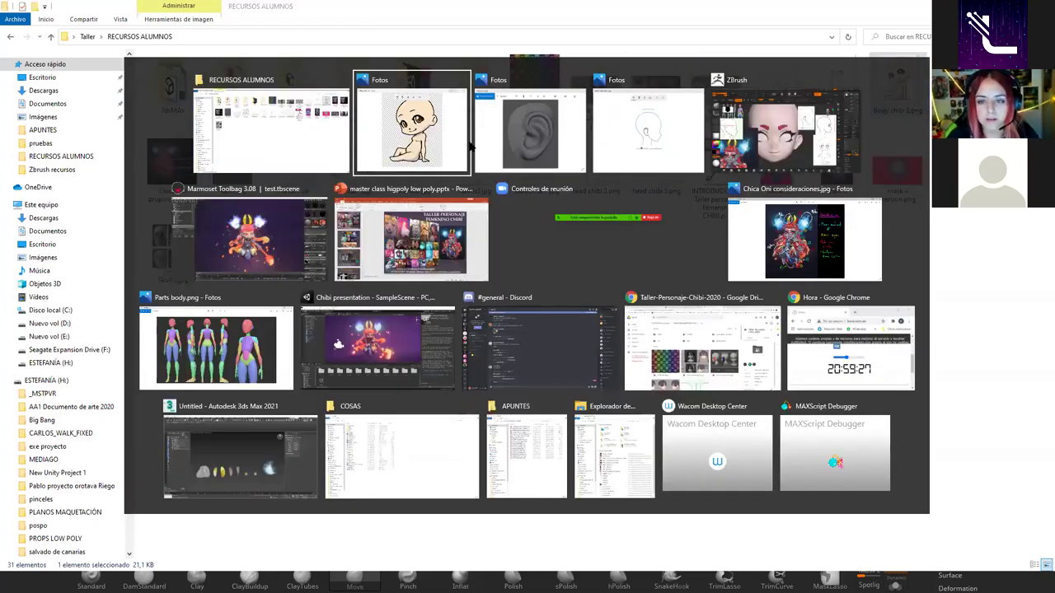
left_click(772, 156)
left_click_drag(576, 387, 646, 429, "alt")
Rotate to the ear, carve an inner-ear crease with DamStandard and smooth it.
mouse_move(646, 428)
right_mouse_down()
mouse_move(664, 433)
mouse_move(657, 400)
right_mouse_up()
key("w")
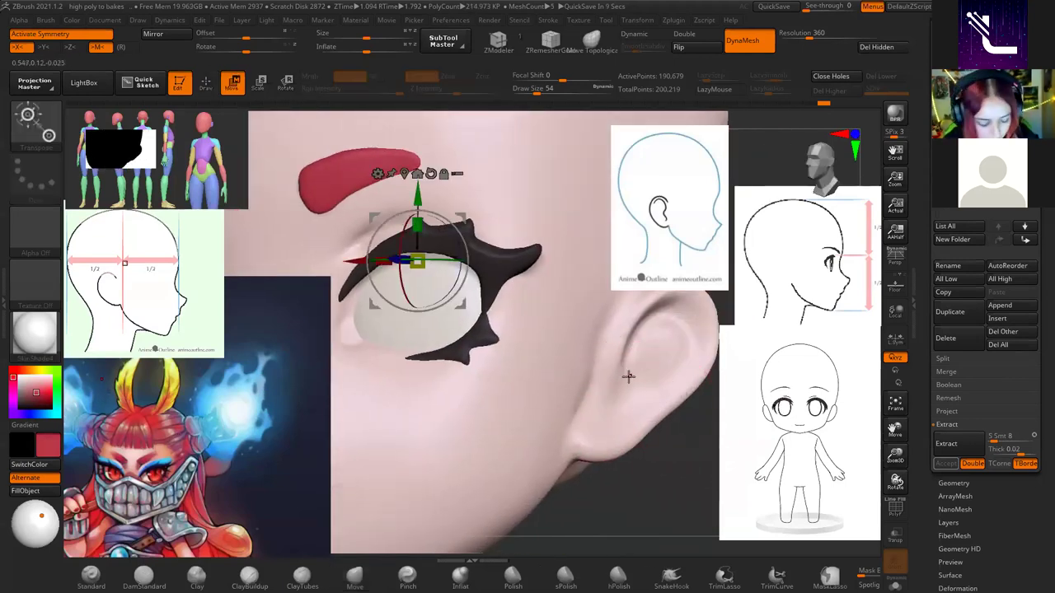
key("shift+z")
key("shift+z")
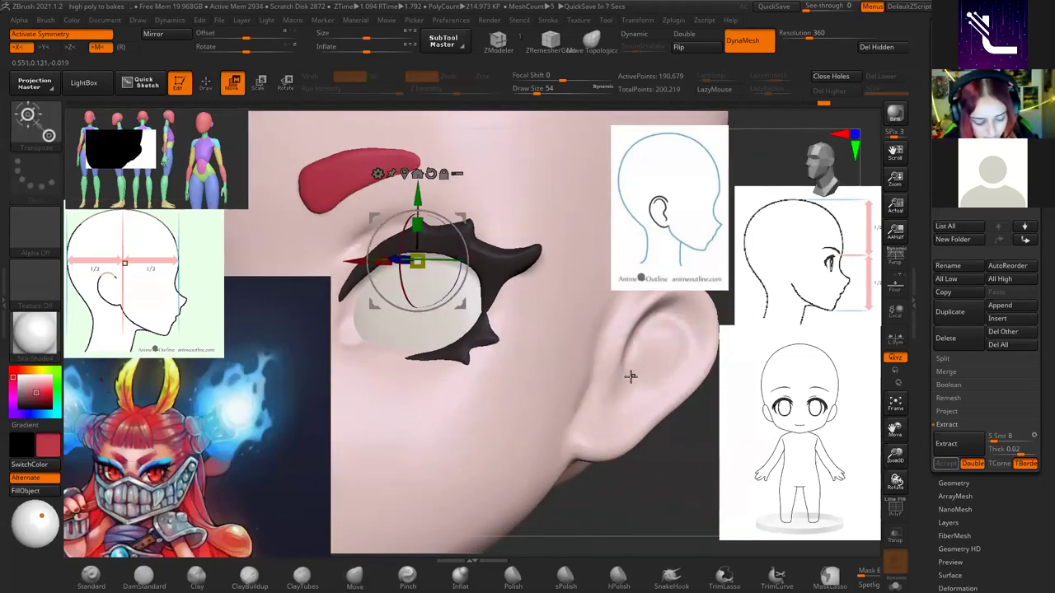
key("q")
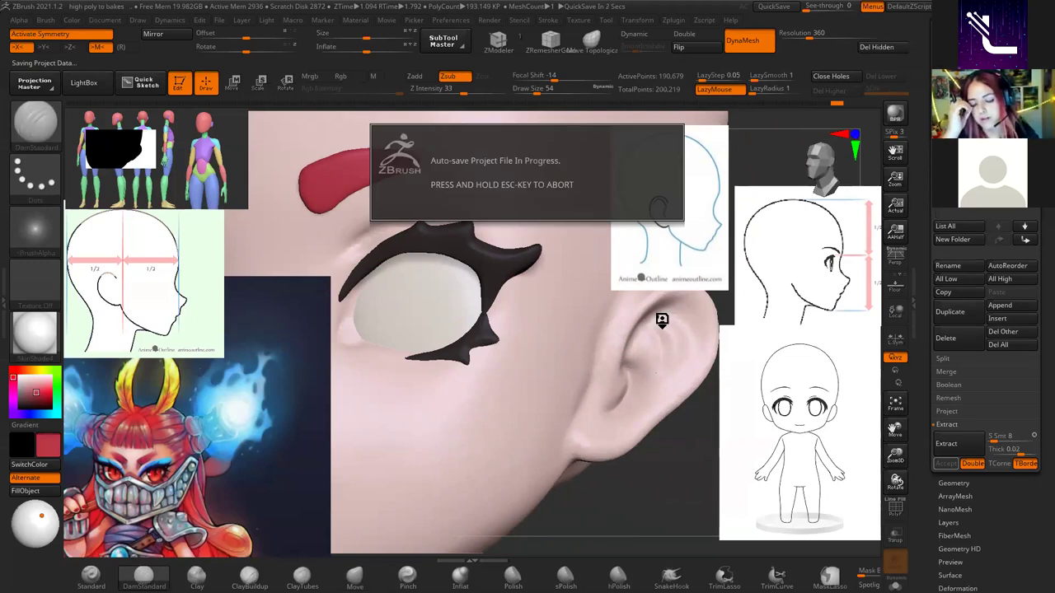
left_click_drag(663, 328, 666, 334, "shift")
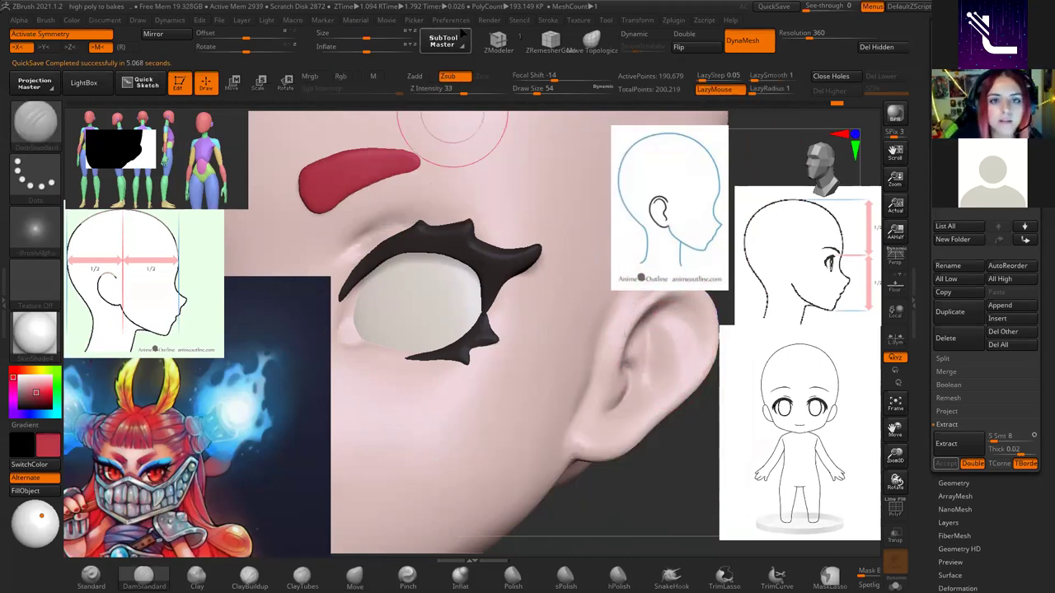
Raise the ScreenSaver Timer well above 60 in Preferences, keep autosave at 20, then set Draw Size 31.
left_click(451, 20)
left_click(484, 390)
key("Return")
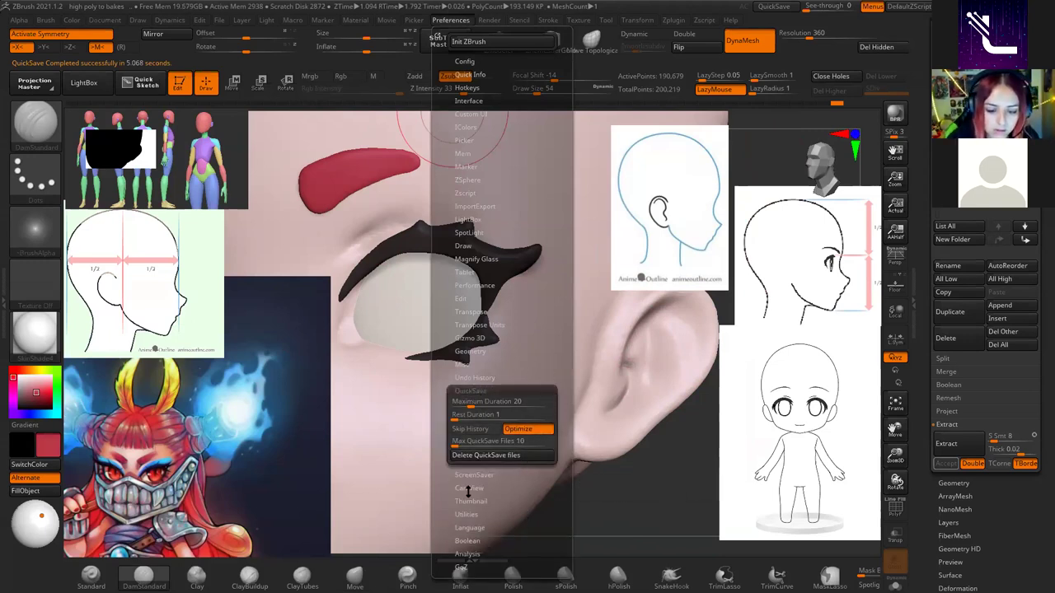
left_click(487, 476)
mouse_move(519, 439)
left_mouse_down()
mouse_move(489, 432)
mouse_move(504, 434)
left_mouse_up()
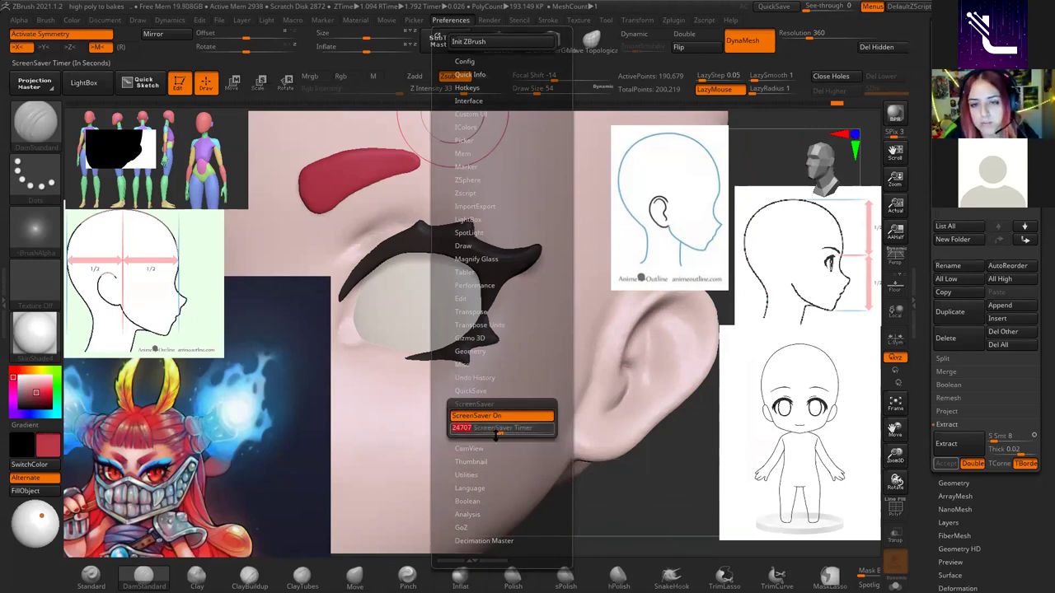
key("space")
left_click_drag(665, 360, 626, 371)
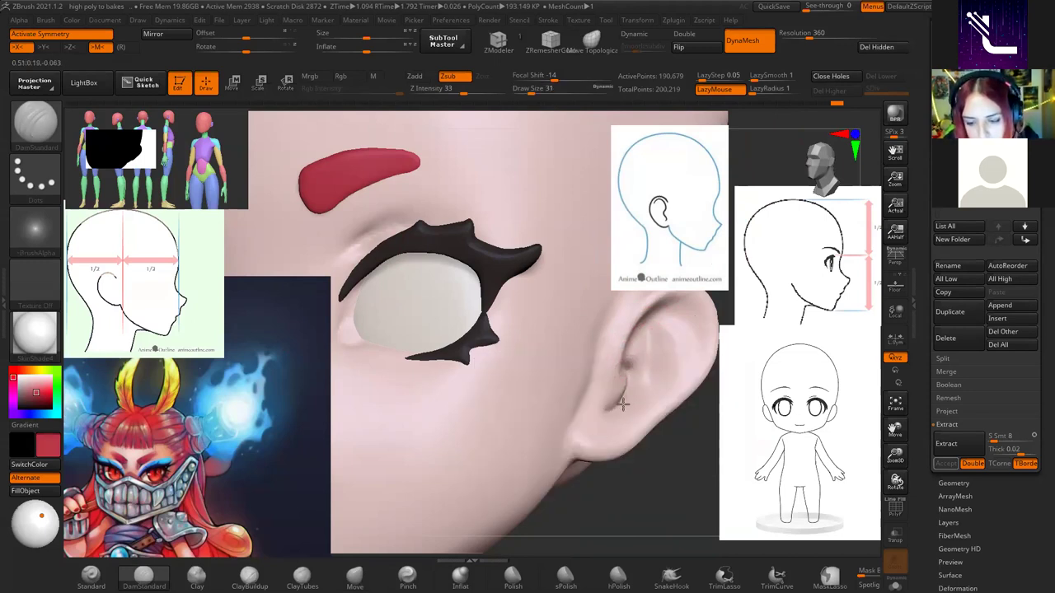
Smooth the ear surface, turn the head to the front and select the Move brush.
key("shift")
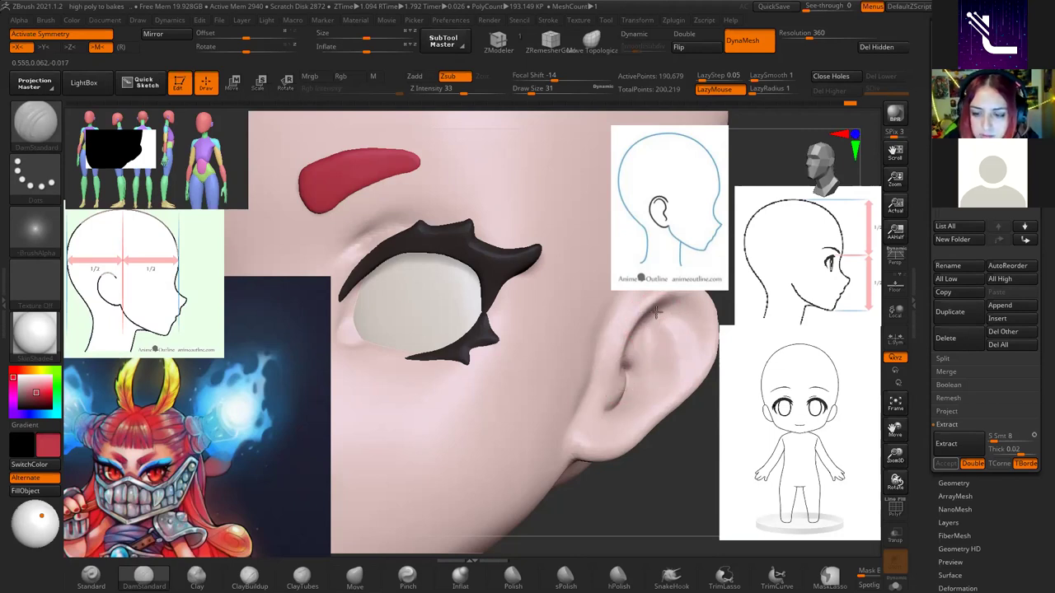
left_click_drag(683, 341, 678, 363, "shift")
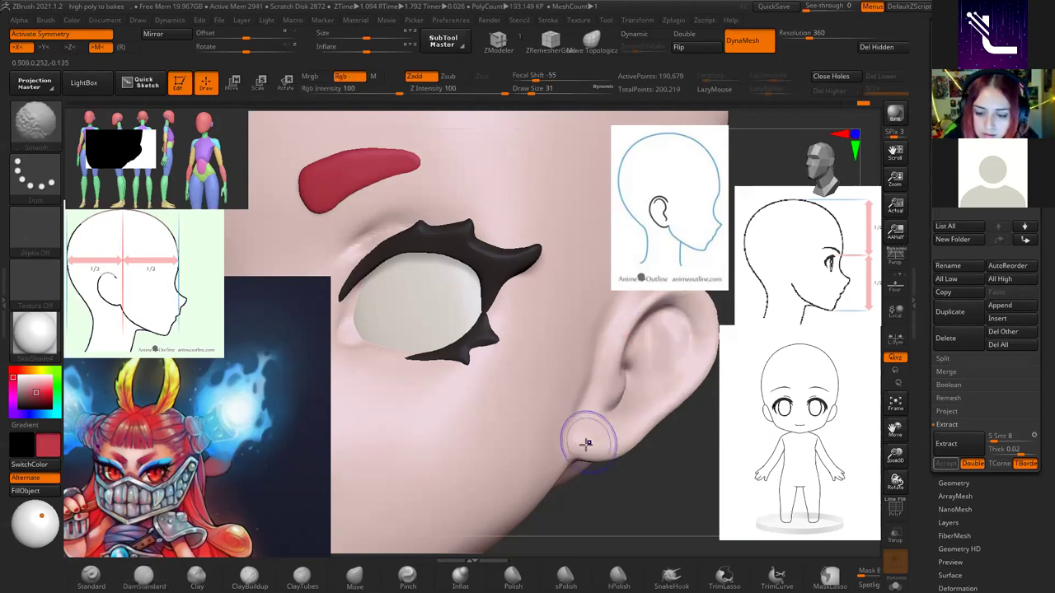
mouse_move(666, 442)
left_mouse_down()
mouse_move(708, 418)
mouse_move(654, 354)
left_mouse_up()
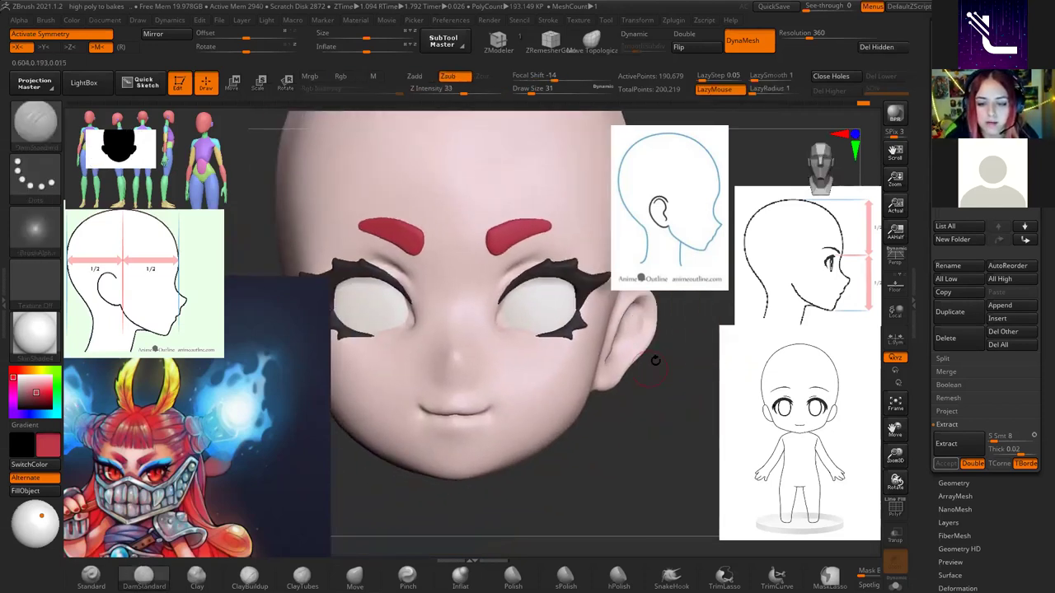
key("space")
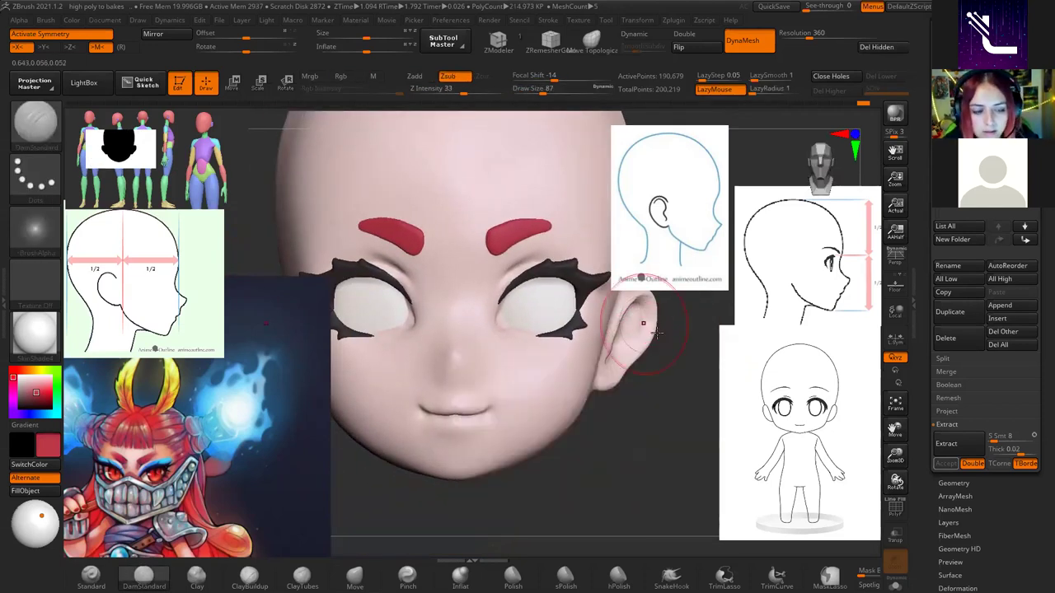
key("b")
key("m")
key("v")
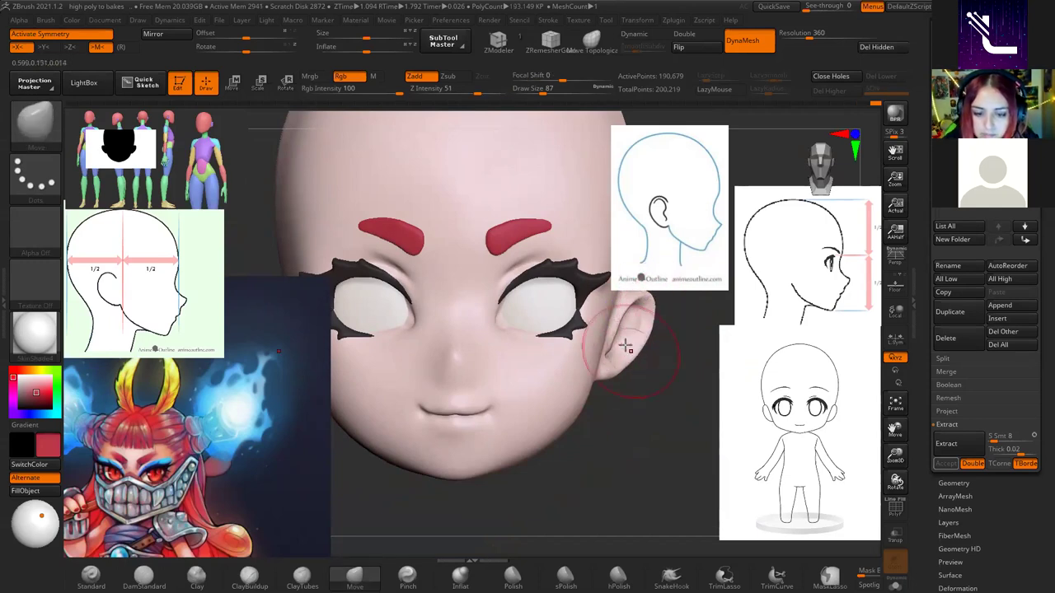
Try pulling the lower lip fuller with Move, then undo the change.
right_click_drag(626, 347, 608, 358)
right_click_drag(558, 402, 563, 475, "ctrl")
left_click_drag(563, 476, 546, 478)
key("ctrl+z")
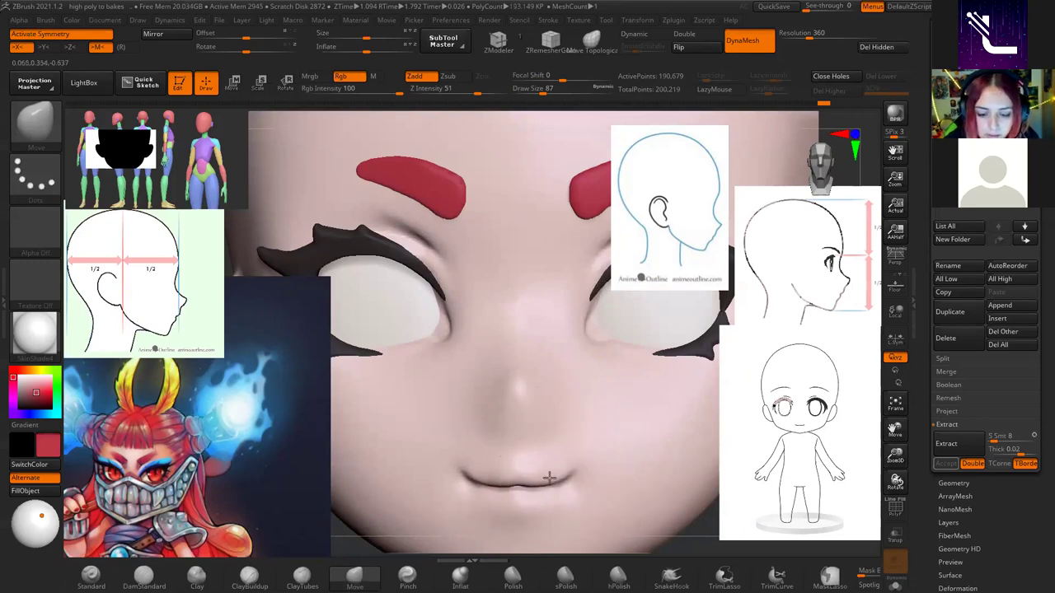
mouse_move(565, 423)
right_mouse_down("ctrl")
mouse_move(569, 407)
mouse_move(565, 435)
mouse_move(544, 449)
right_mouse_up("ctrl")
Smooth the right cheek contour at brush size 149, then shrink to 37 and reselect Move.
key("space")
left_click_drag(614, 381, 628, 382)
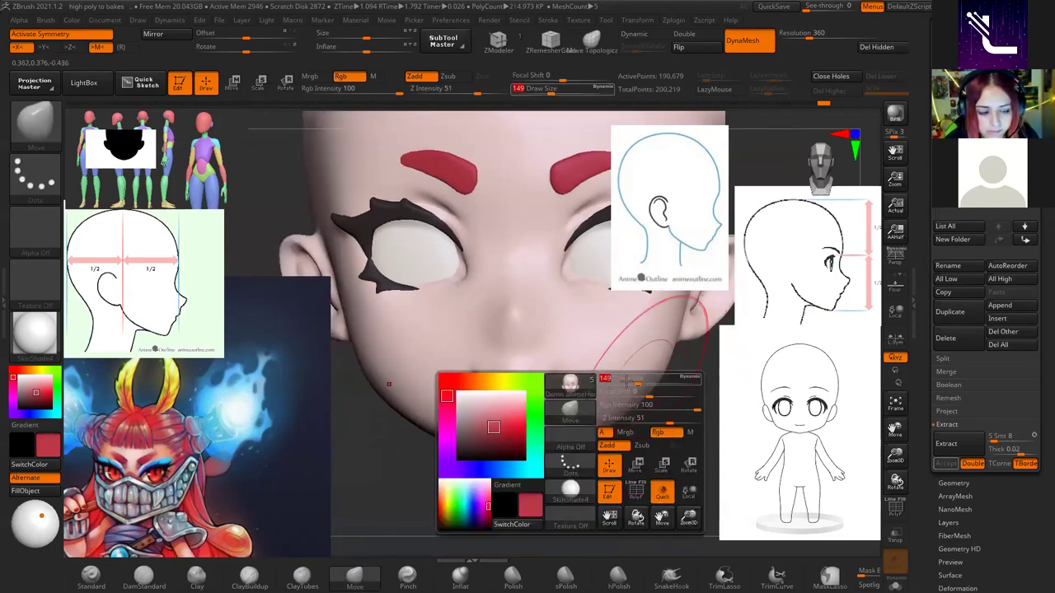
right_click_drag(628, 381, 565, 435)
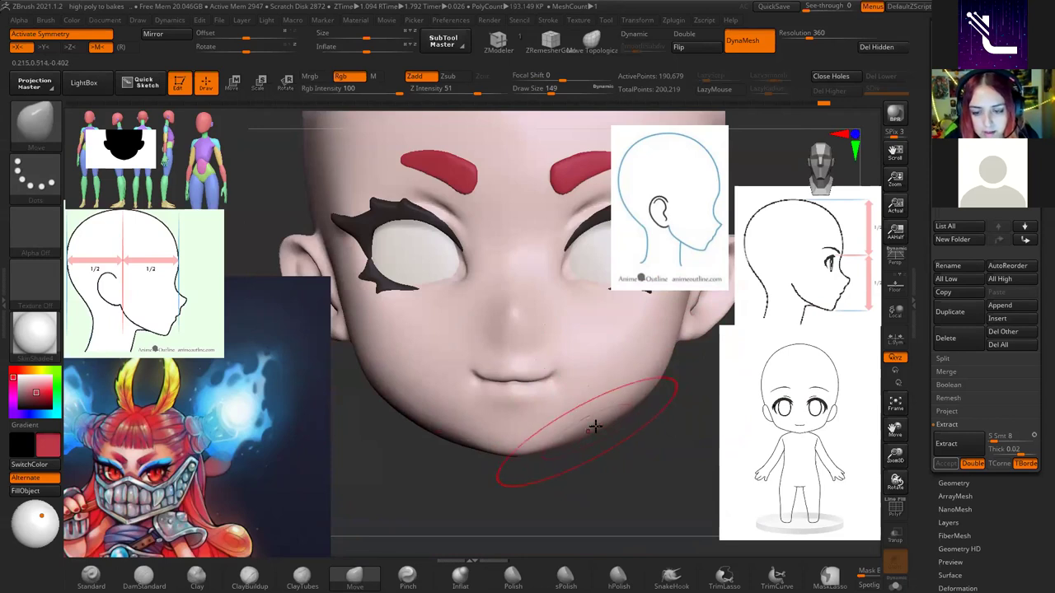
right_click_drag(574, 435, 644, 421, "shift")
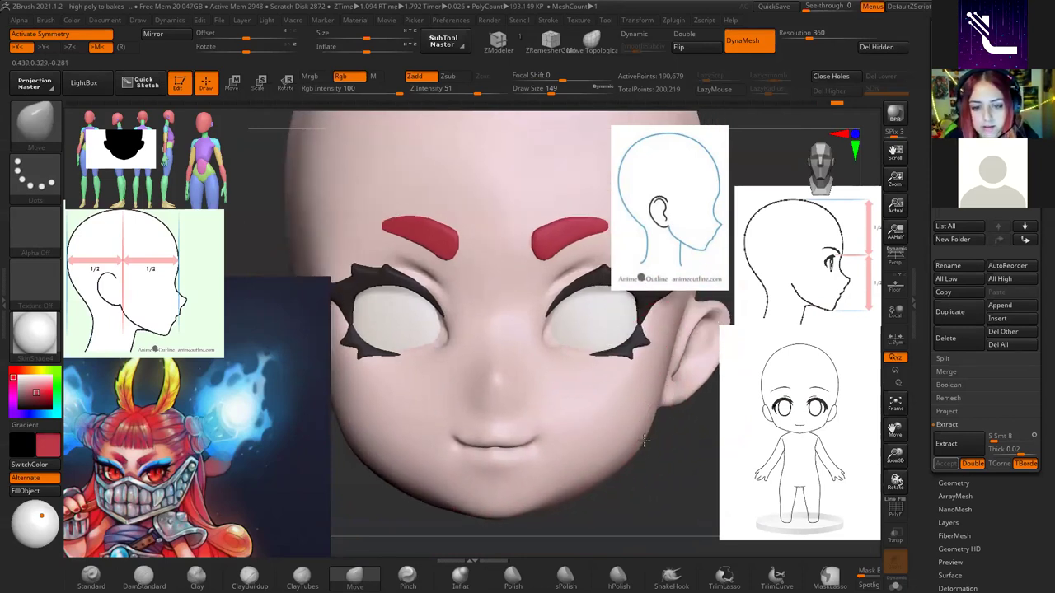
left_click_drag(610, 435, 613, 417, "shift")
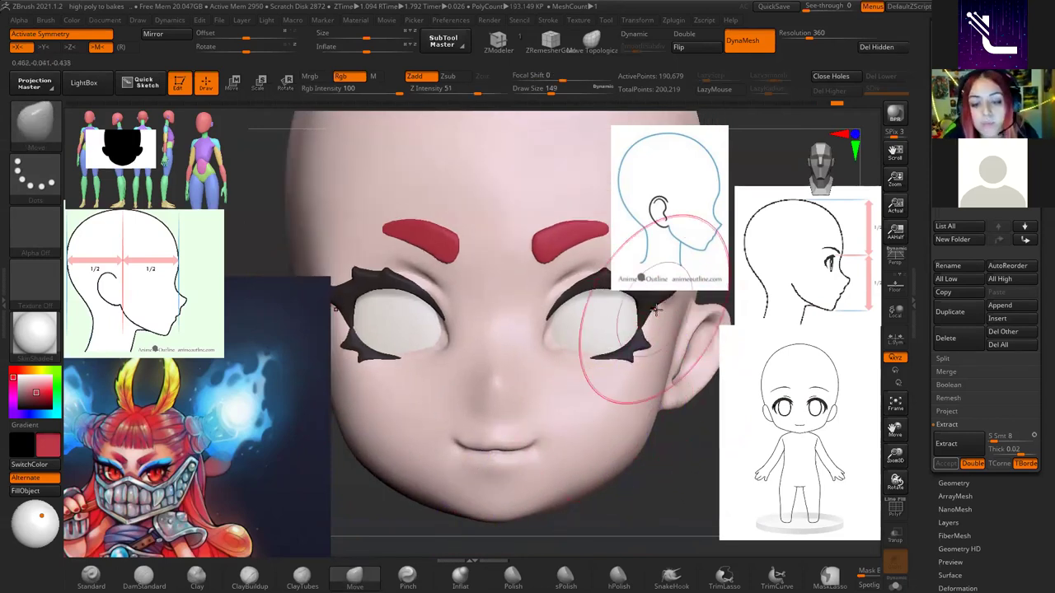
right_click_drag(613, 417, 588, 419)
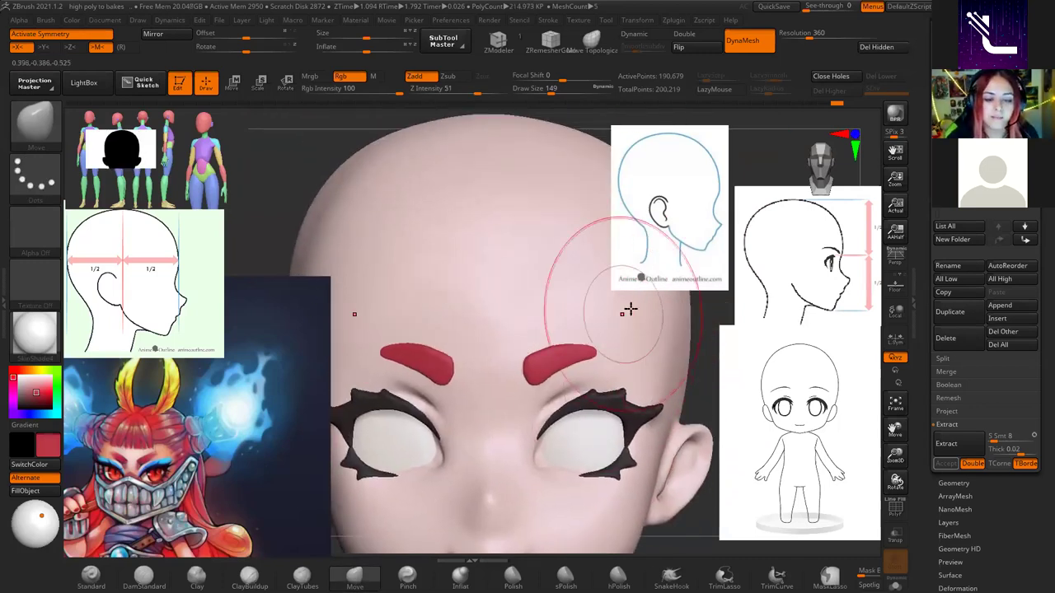
key("space")
left_click_drag(597, 366, 588, 329)
mouse_move(588, 329)
right_mouse_down("shift")
mouse_move(588, 317)
mouse_move(577, 329)
mouse_move(618, 365)
right_mouse_up("shift")
key("b")
key("m")
key("v")
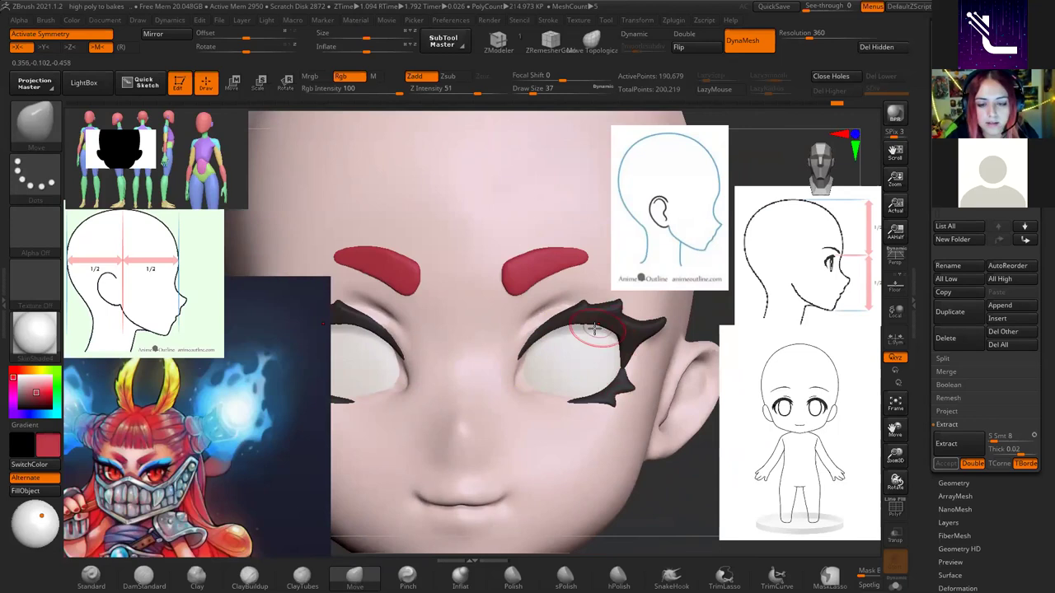
Select the eyebrow with Transpose and, with symmetry on, rotate, lower and tilt both brows.
key("w")
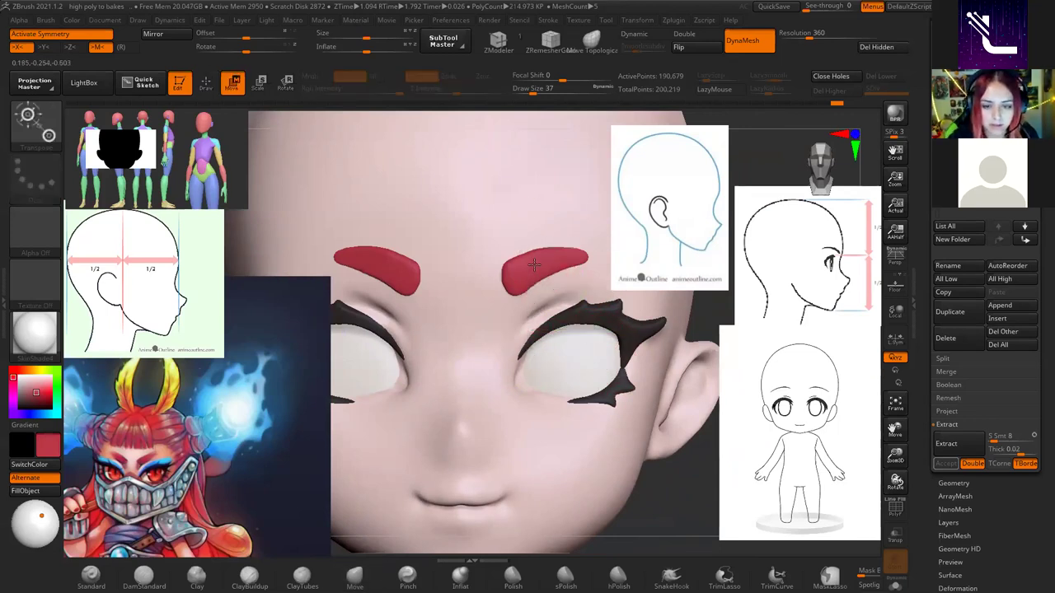
left_click(552, 270, "alt")
left_click(460, 275)
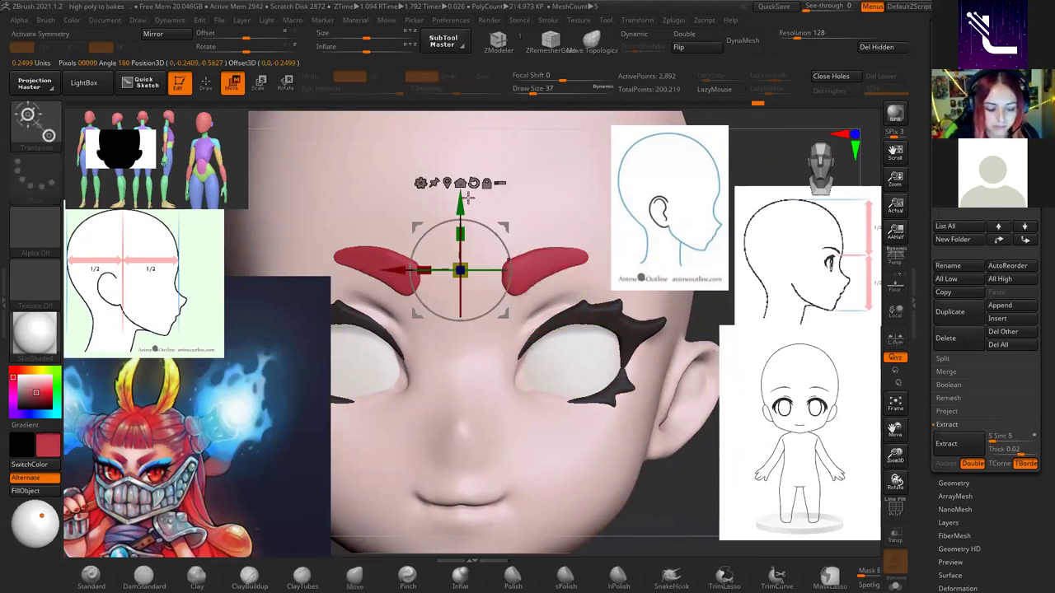
key("x")
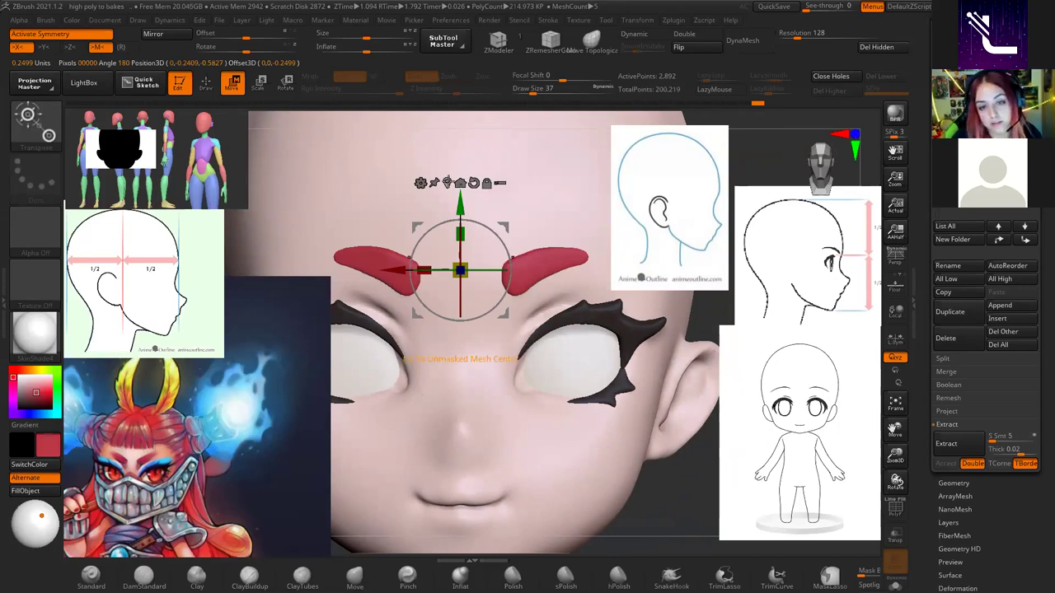
left_click(544, 268)
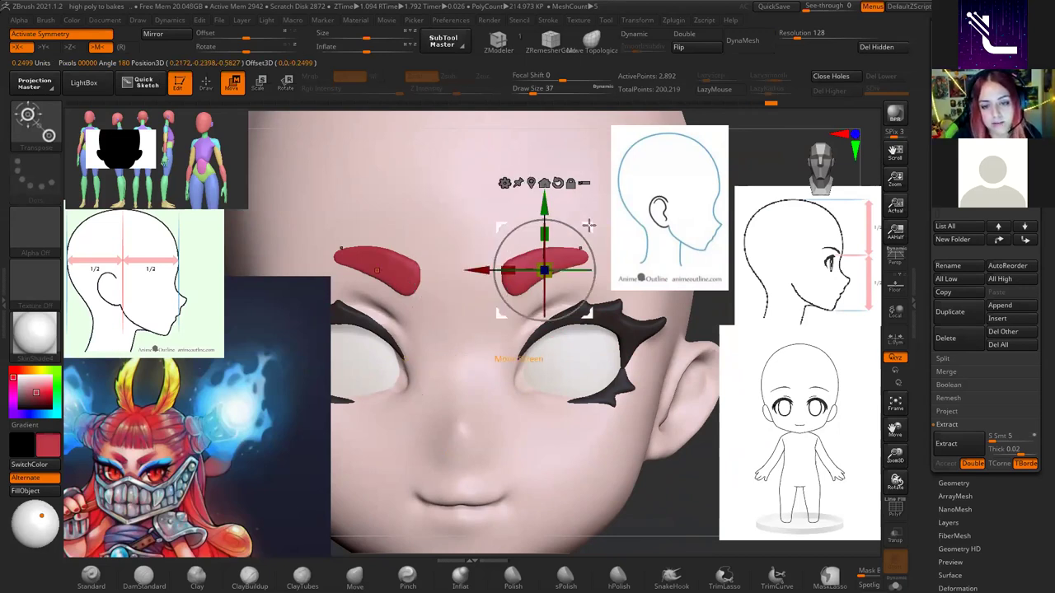
left_click_drag(586, 244, 588, 249)
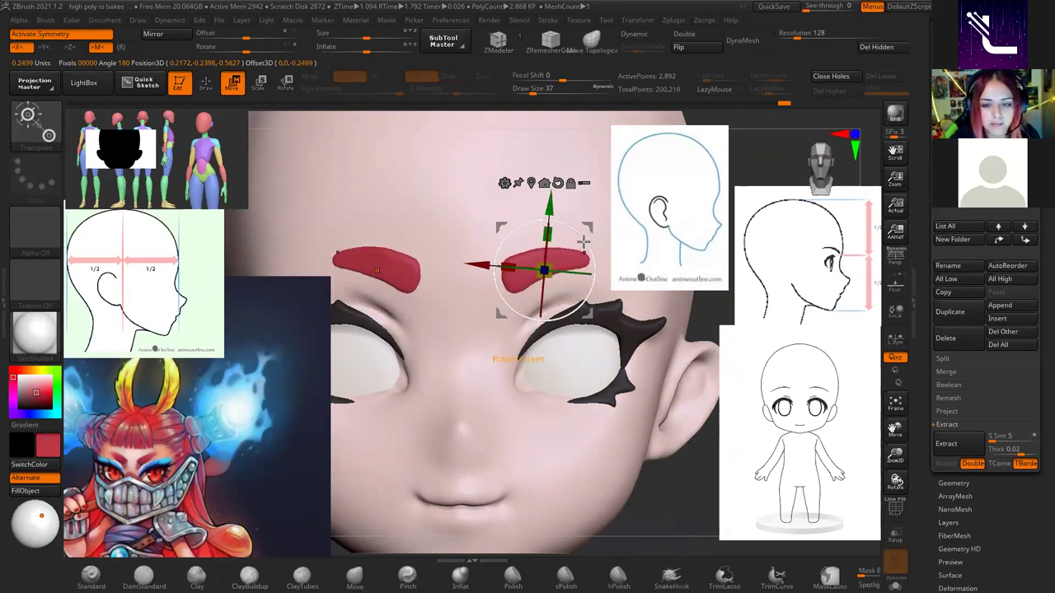
left_click_drag(588, 247, 550, 213)
left_click_drag(585, 257, 581, 256)
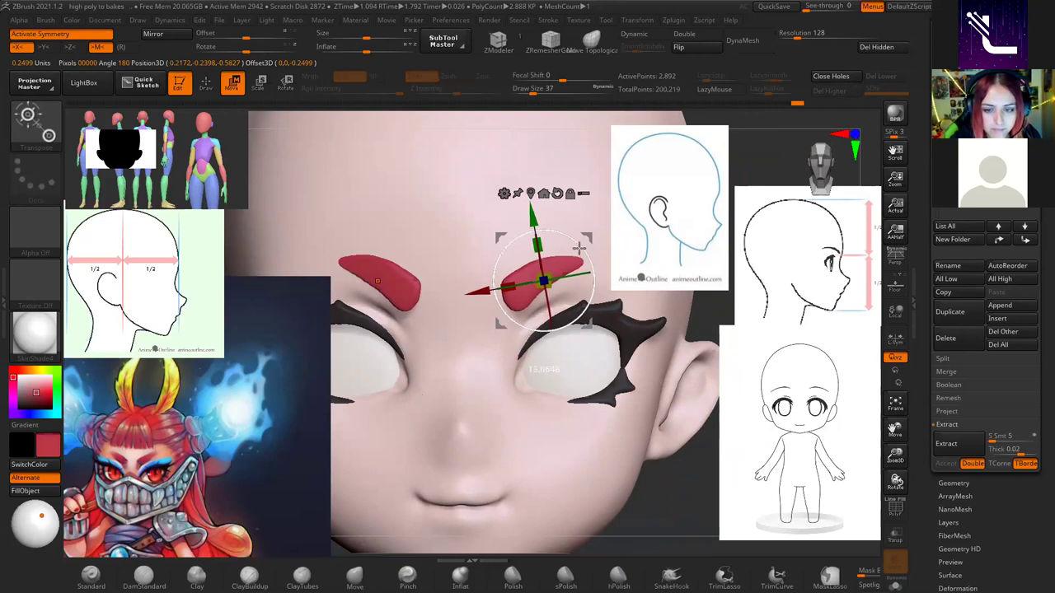
Nudge the brows along their depth from an angled view, then return to the Move brush.
right_click_drag(582, 255, 626, 346)
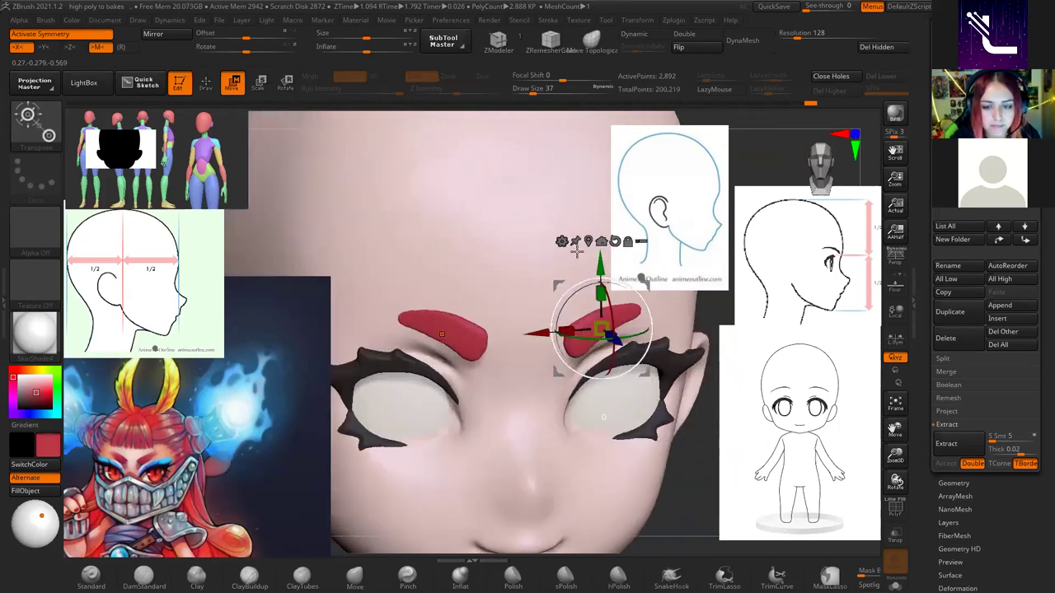
left_click_drag(641, 399, 643, 402)
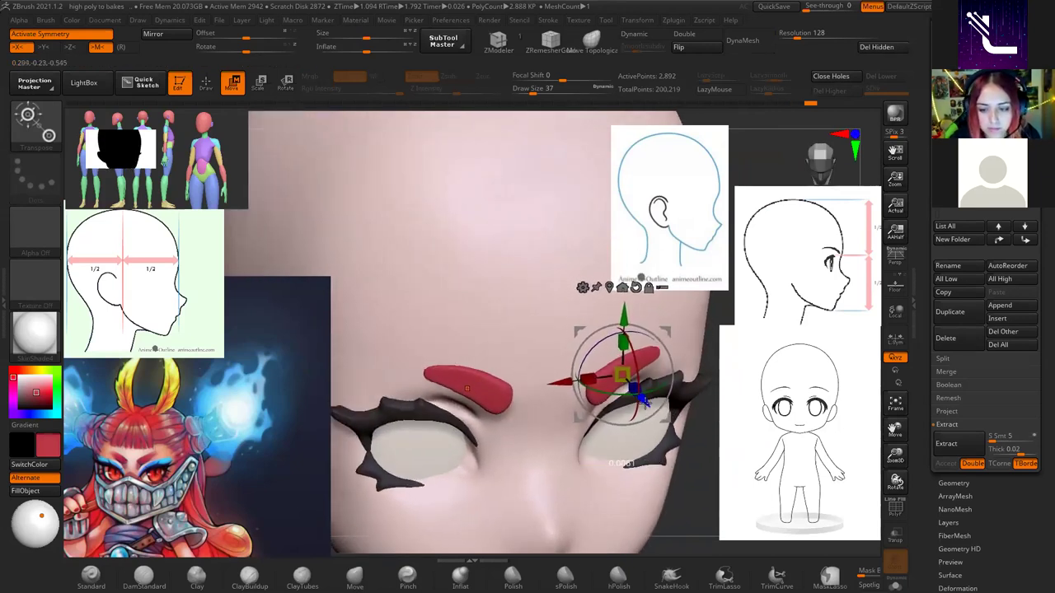
right_click_drag(644, 402, 613, 351)
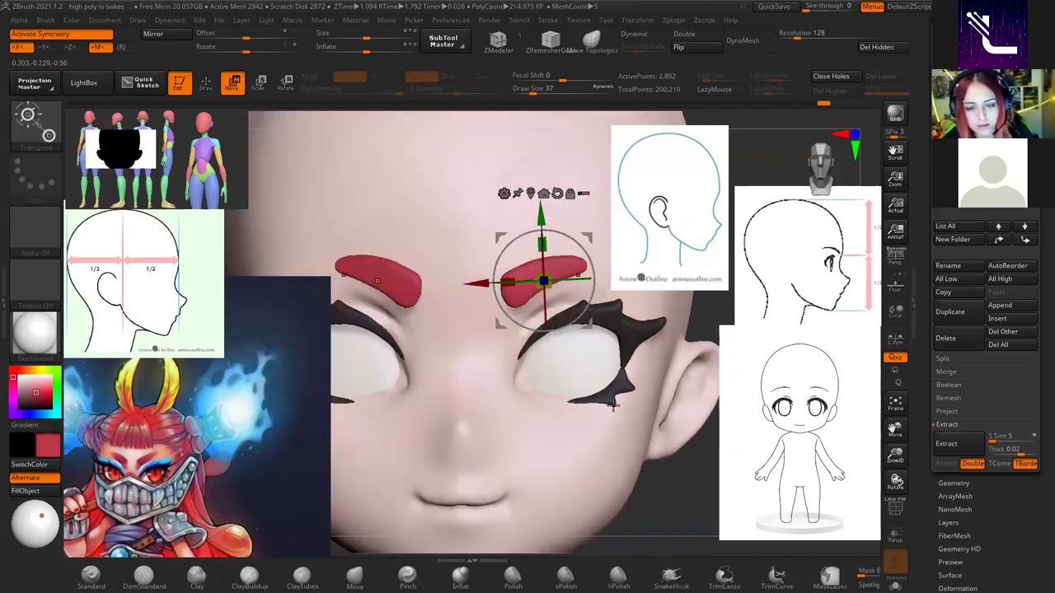
key("q")
right_click_drag(612, 404, 497, 318)
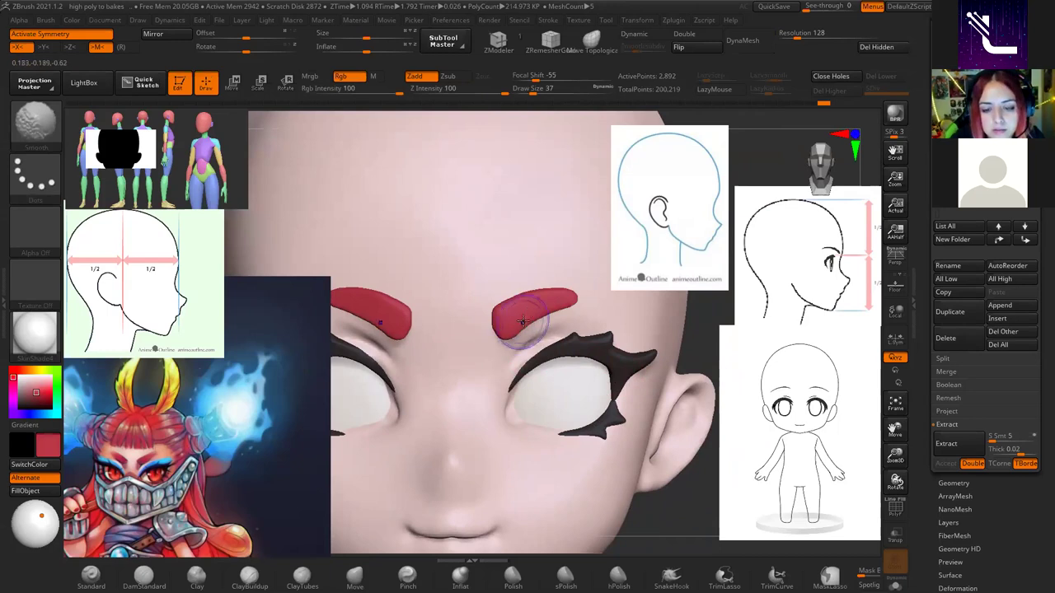
key("b")
key("m")
key("v")
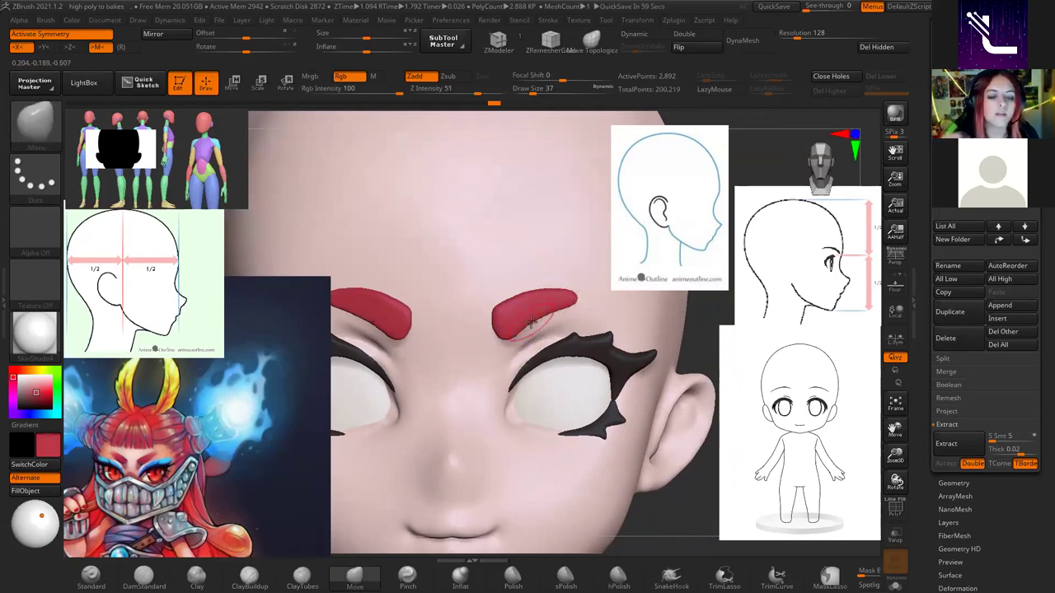
Make the head mesh the active subtool and view it in right-side profile.
left_click(518, 352, "alt")
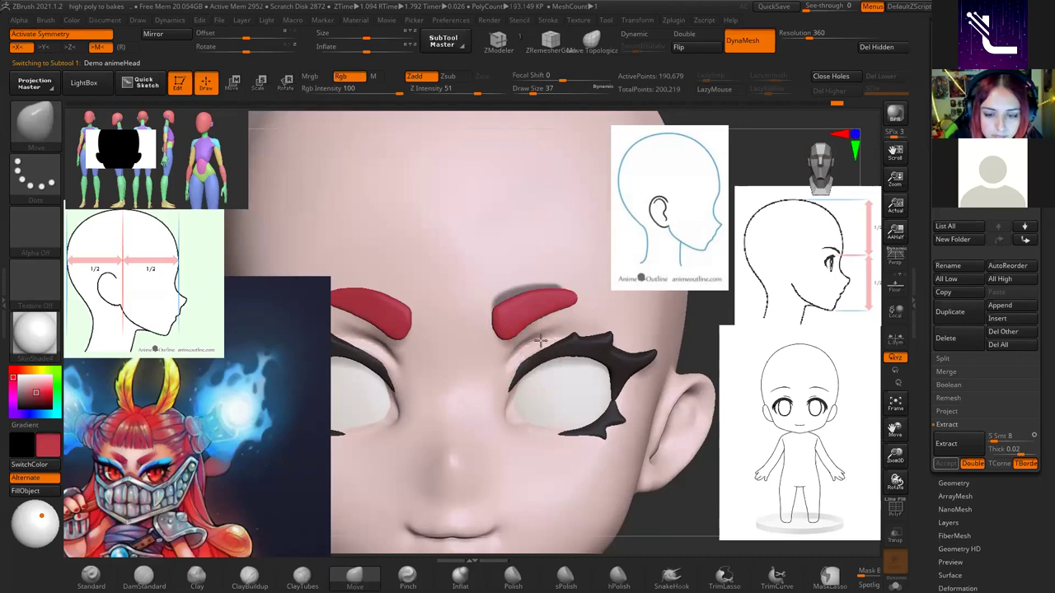
key("shift")
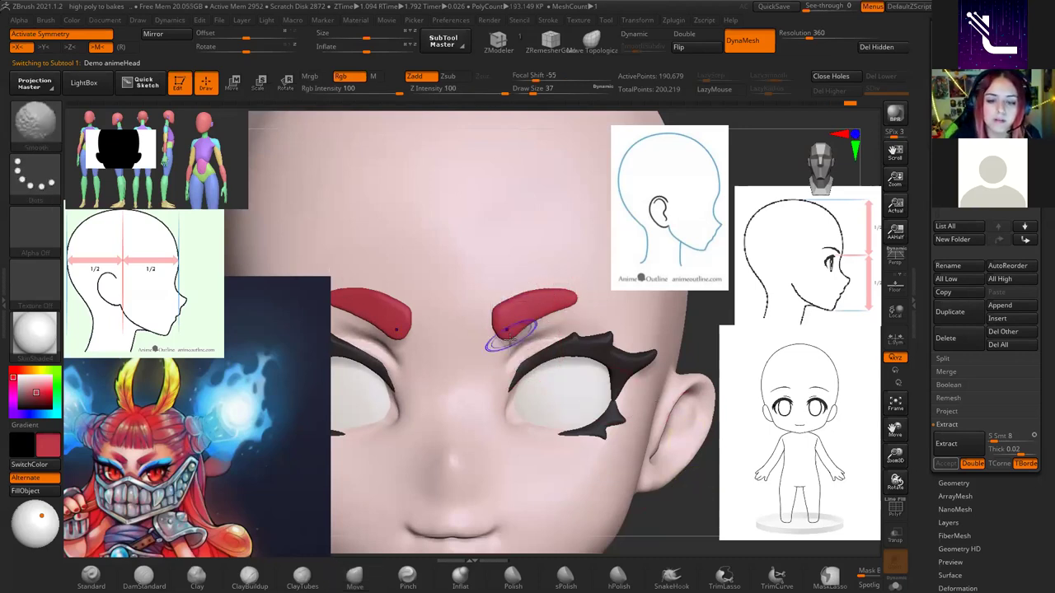
key("f")
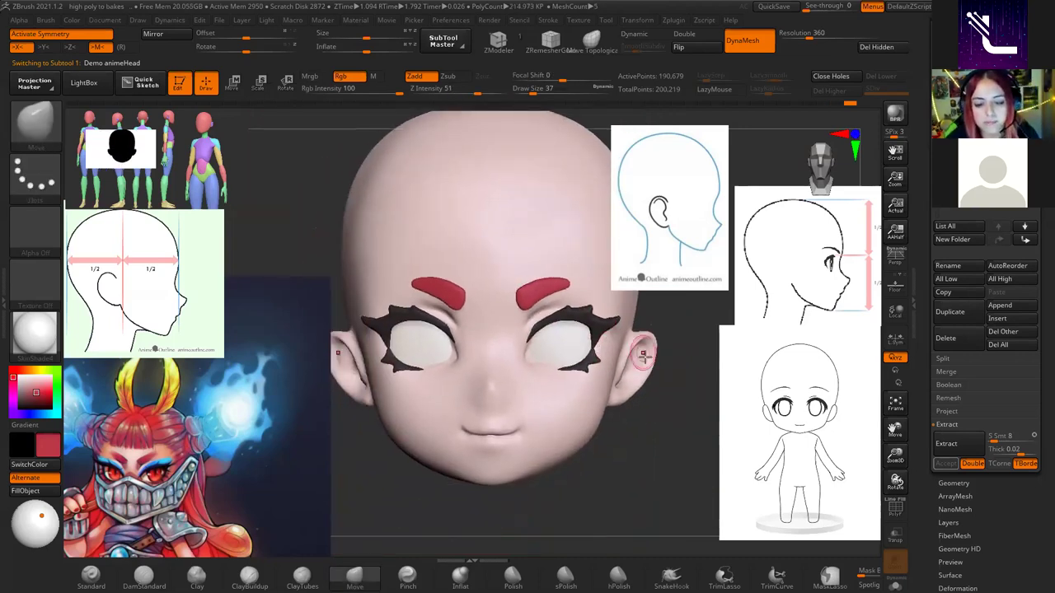
key("space")
mouse_move(647, 360)
left_mouse_down()
mouse_move(646, 376)
mouse_move(663, 329)
mouse_move(566, 363)
left_mouse_up()
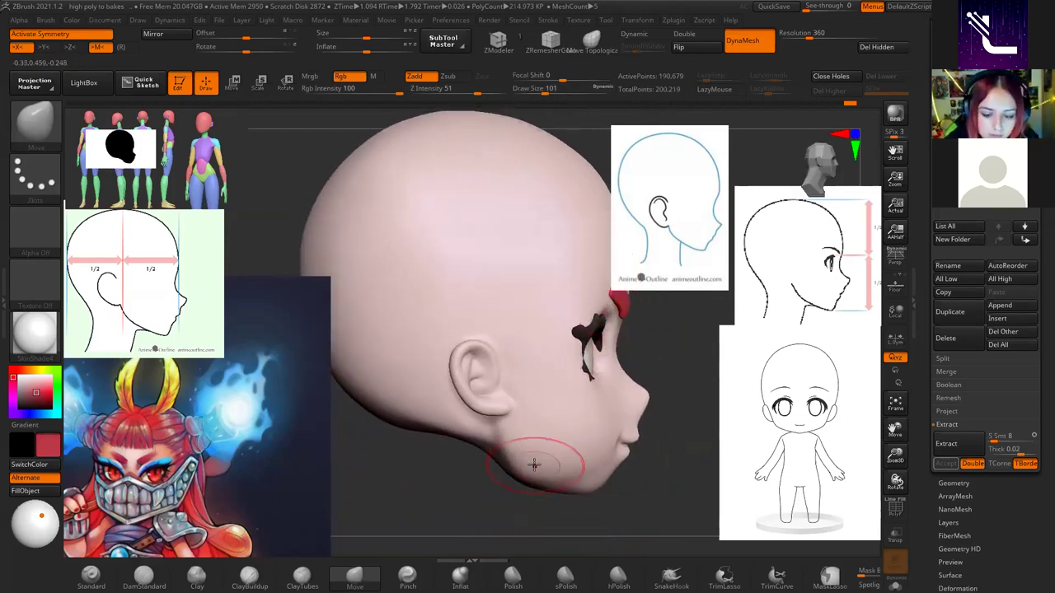
Enlarge the brush to size 268 and slightly flatten the top curve of the skull.
key("space")
left_click_drag(549, 449, 568, 420)
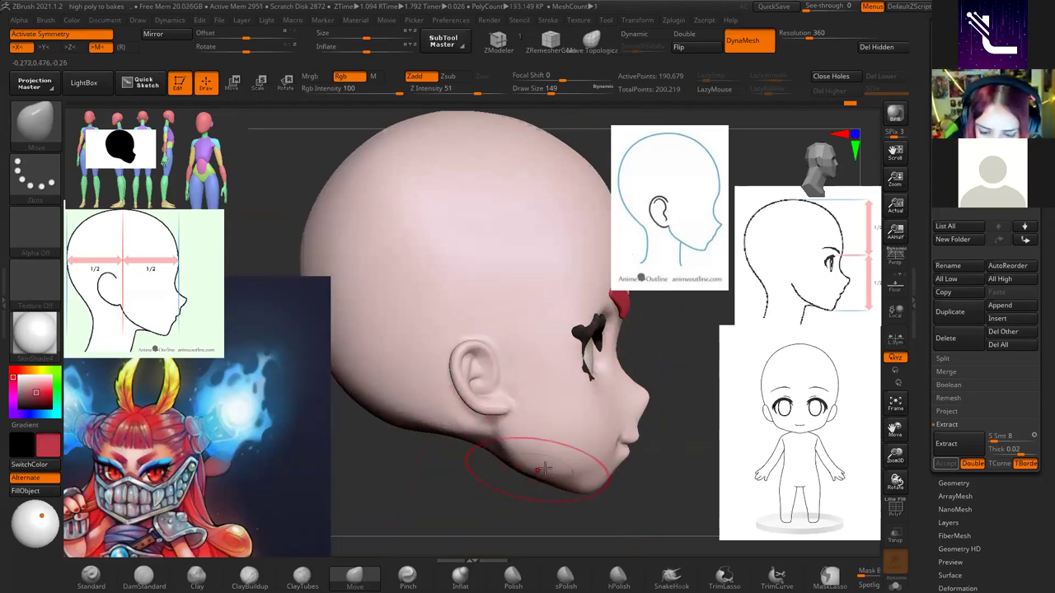
key("shift")
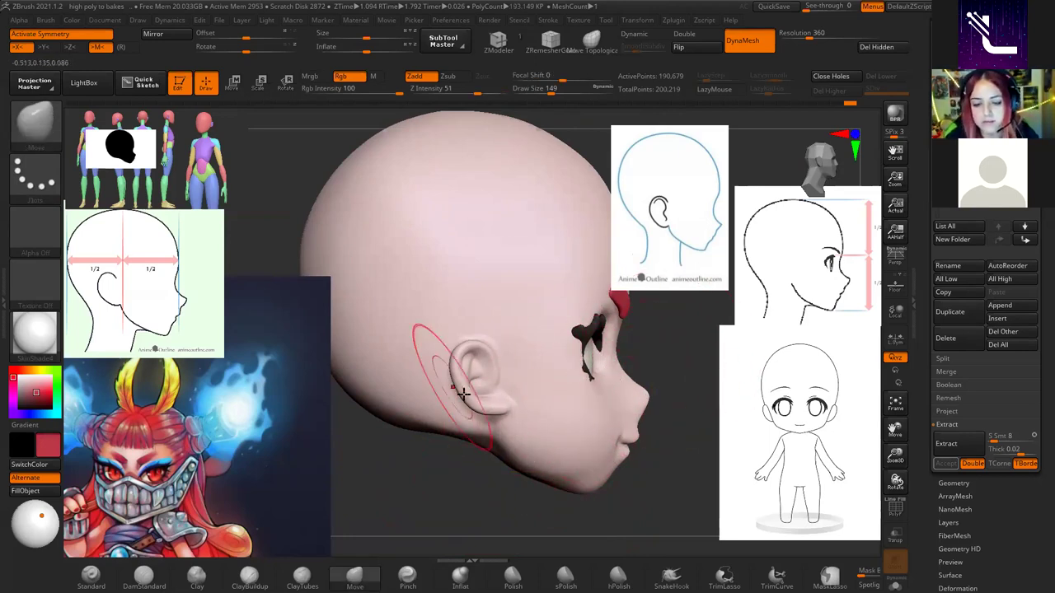
key("space")
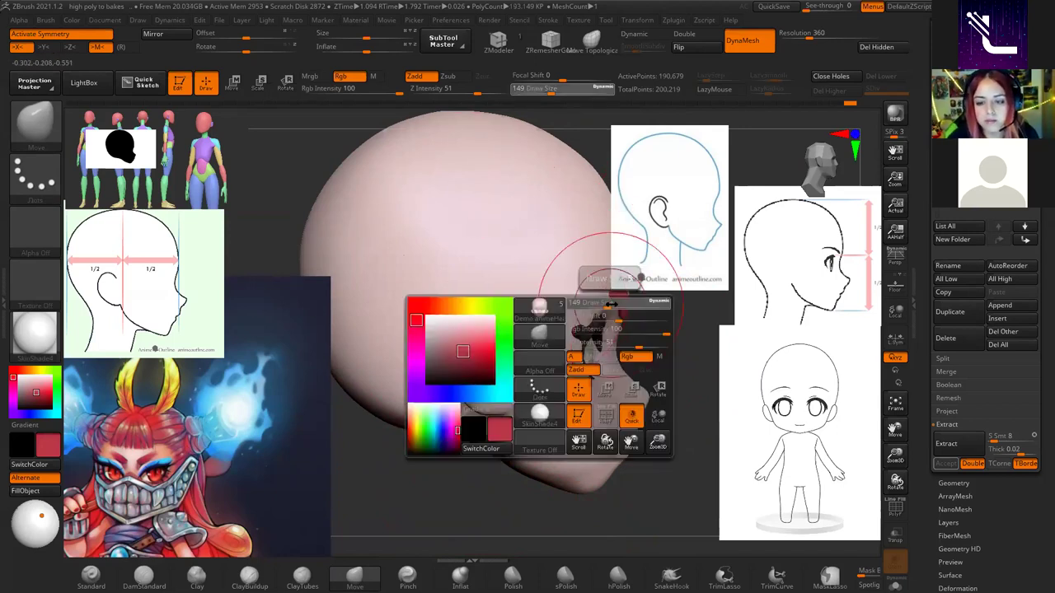
key("space")
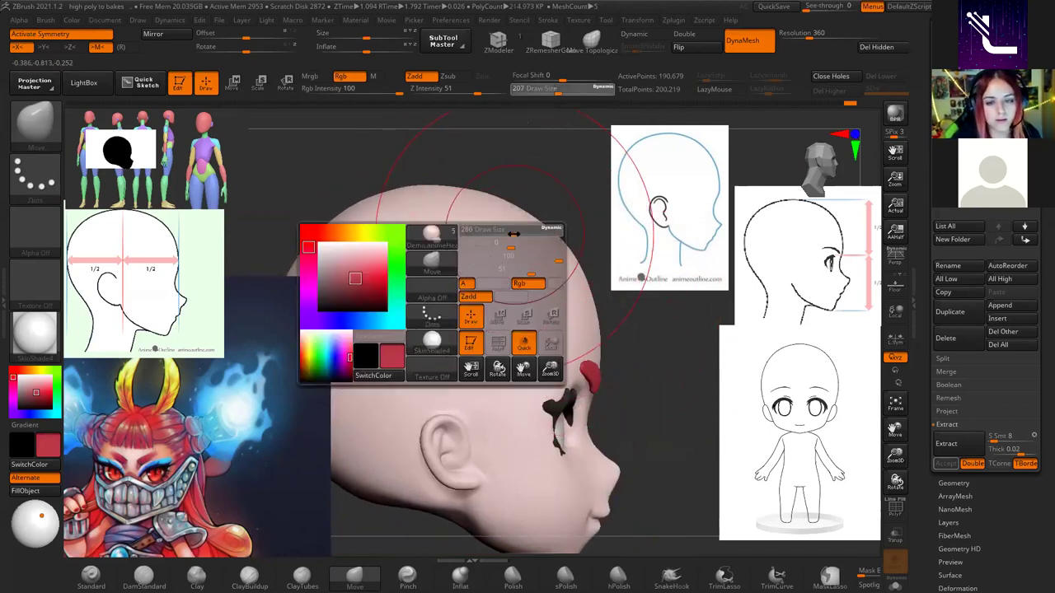
left_click_drag(441, 192, 509, 209)
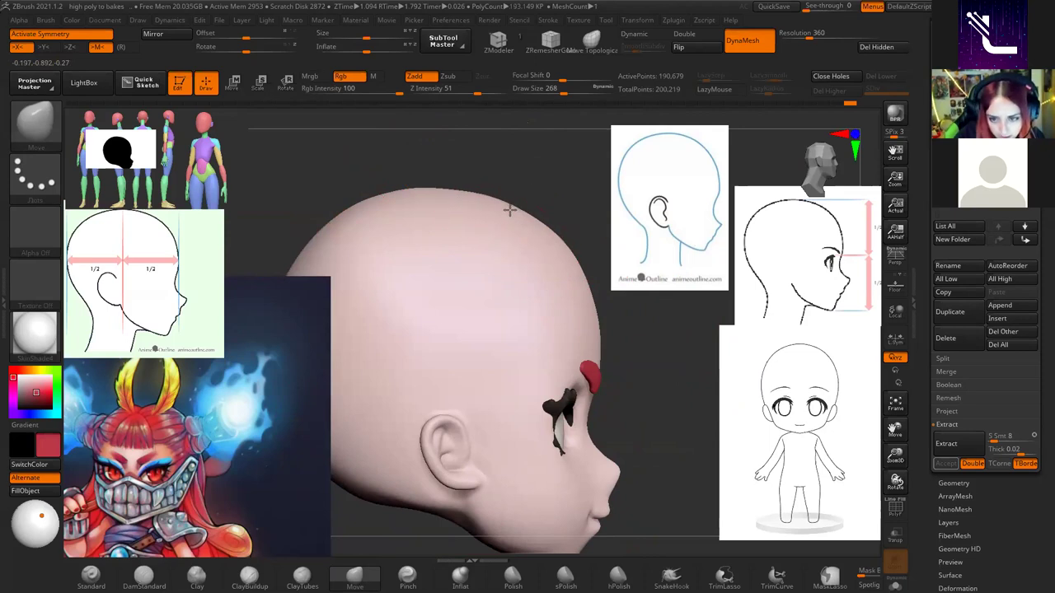
left_click_drag(607, 471, 557, 346, "alt")
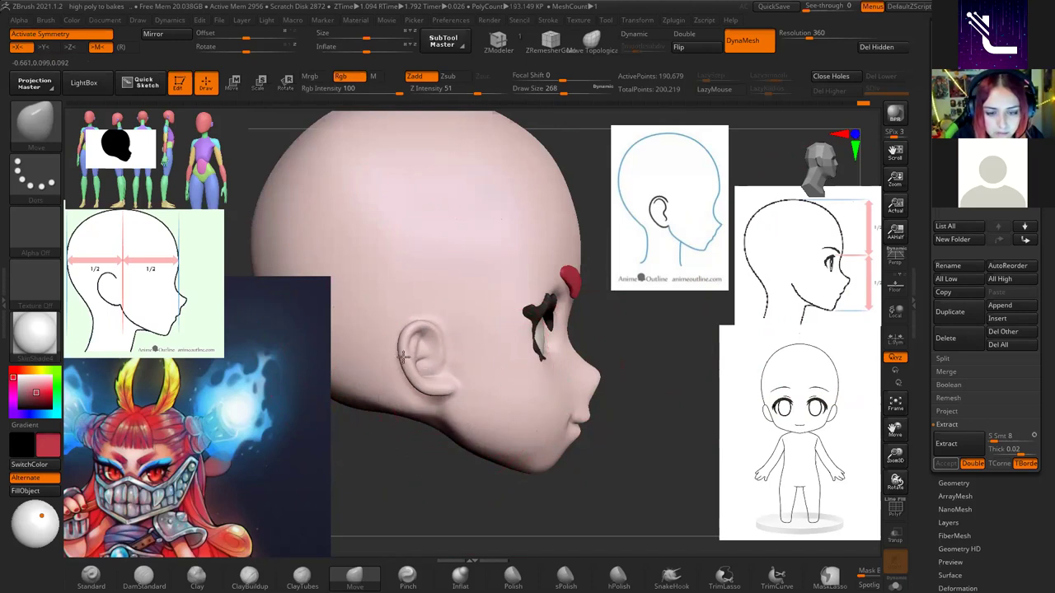
At brush size 257, push out the back and top of the skull and smooth the lower back.
key("space")
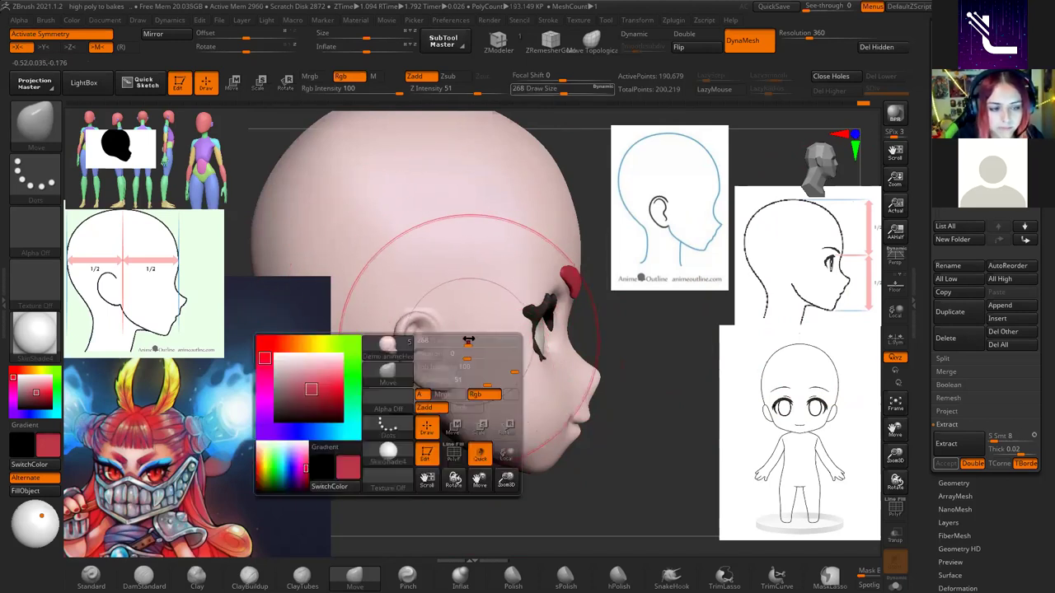
left_click_drag(467, 345, 453, 345)
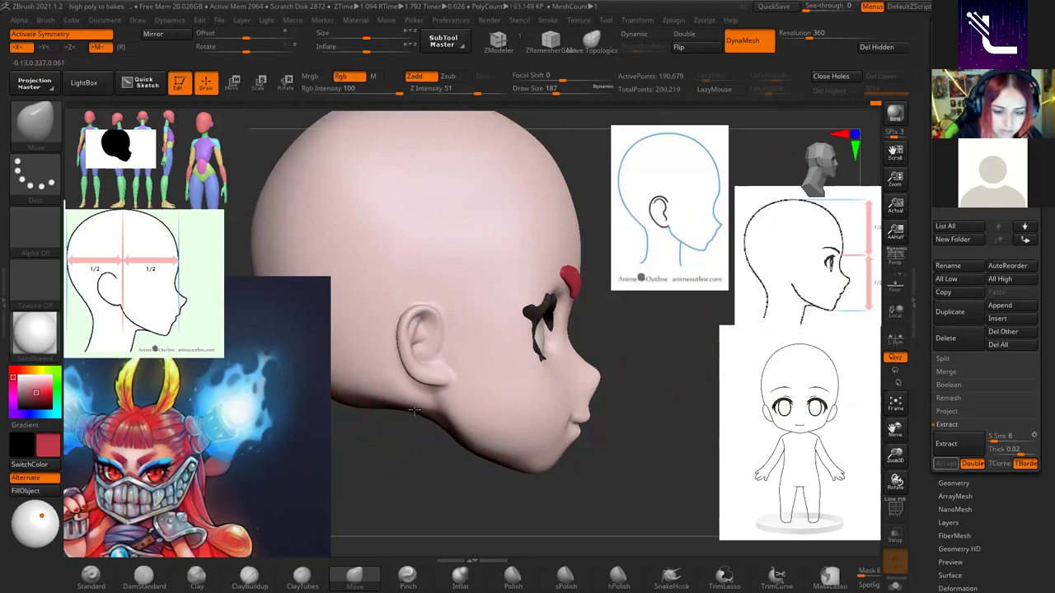
key("shift")
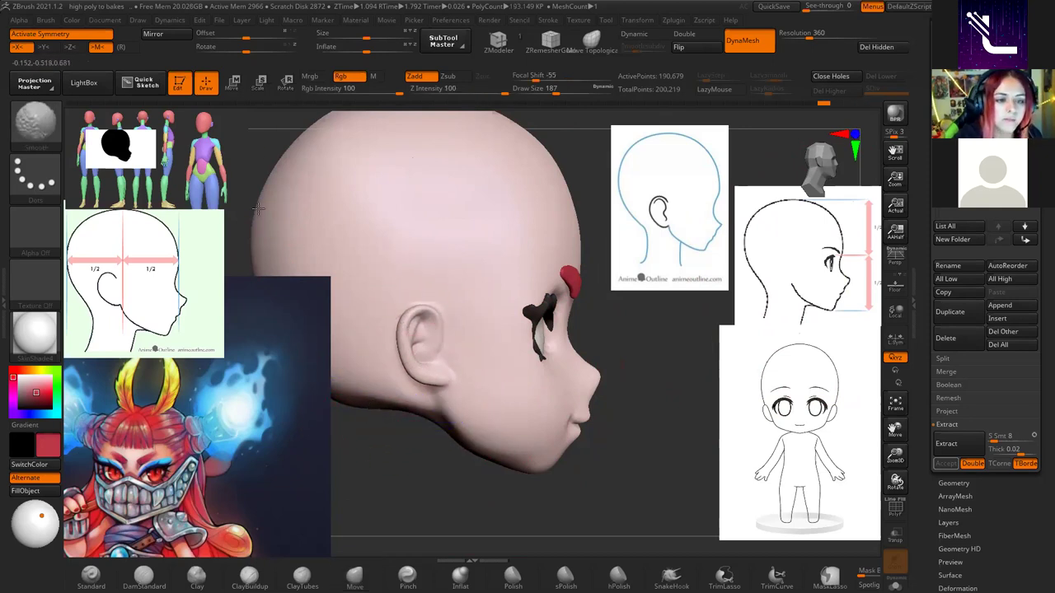
right_click_drag(448, 211, 552, 322, "alt")
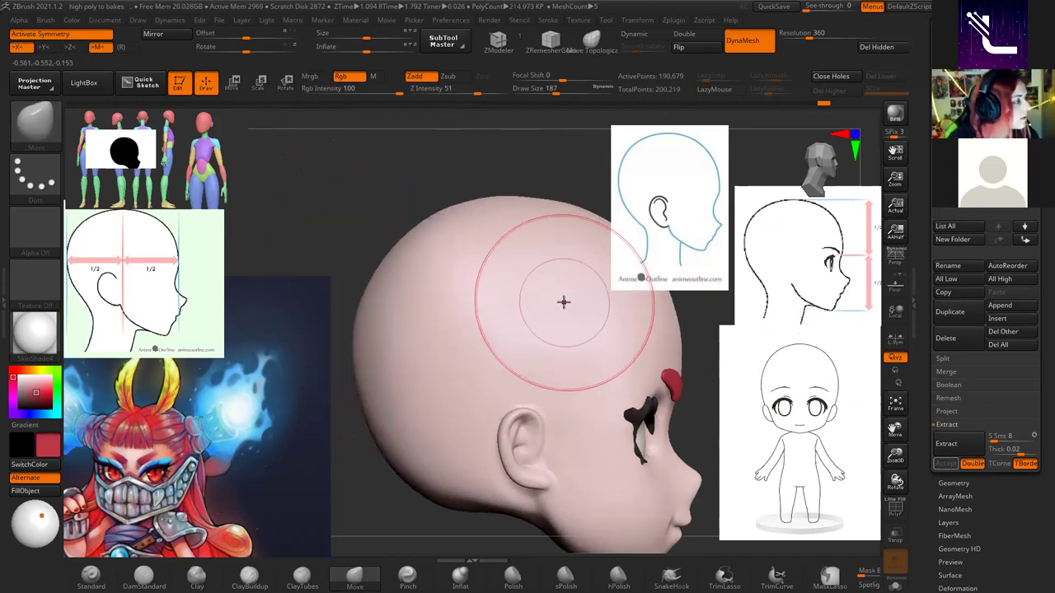
key("space")
left_click_drag(461, 236, 503, 235)
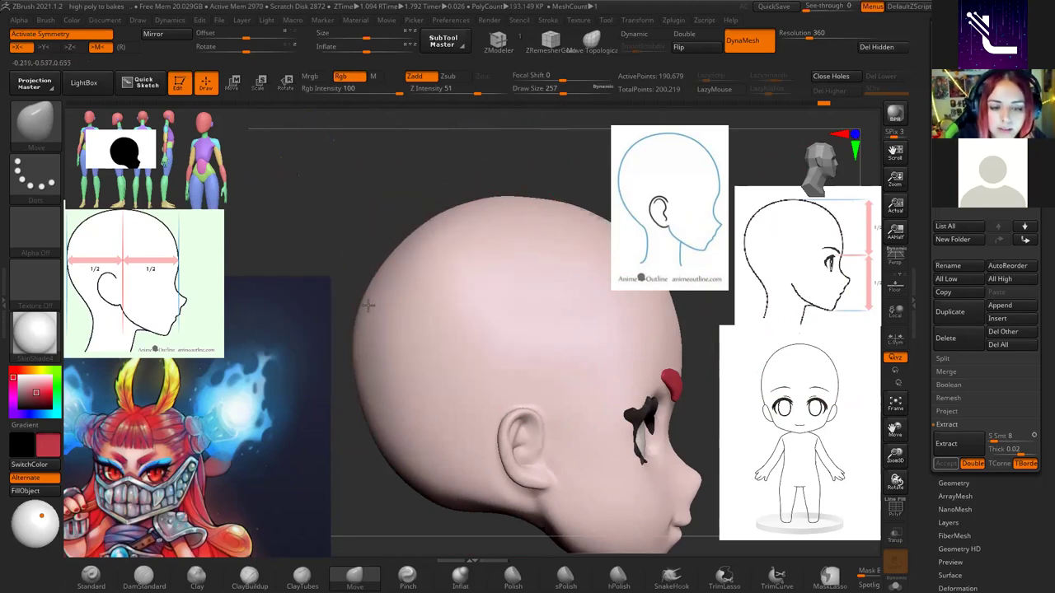
mouse_move(504, 200)
left_mouse_down()
mouse_move(412, 239)
mouse_move(360, 384)
left_mouse_up()
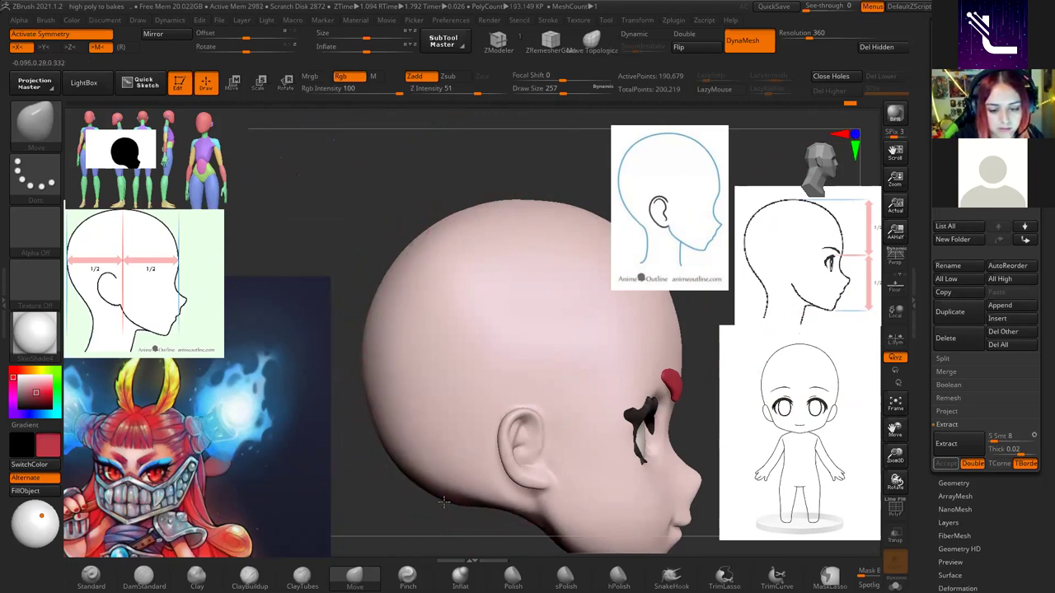
left_click_drag(381, 424, 425, 482, "shift")
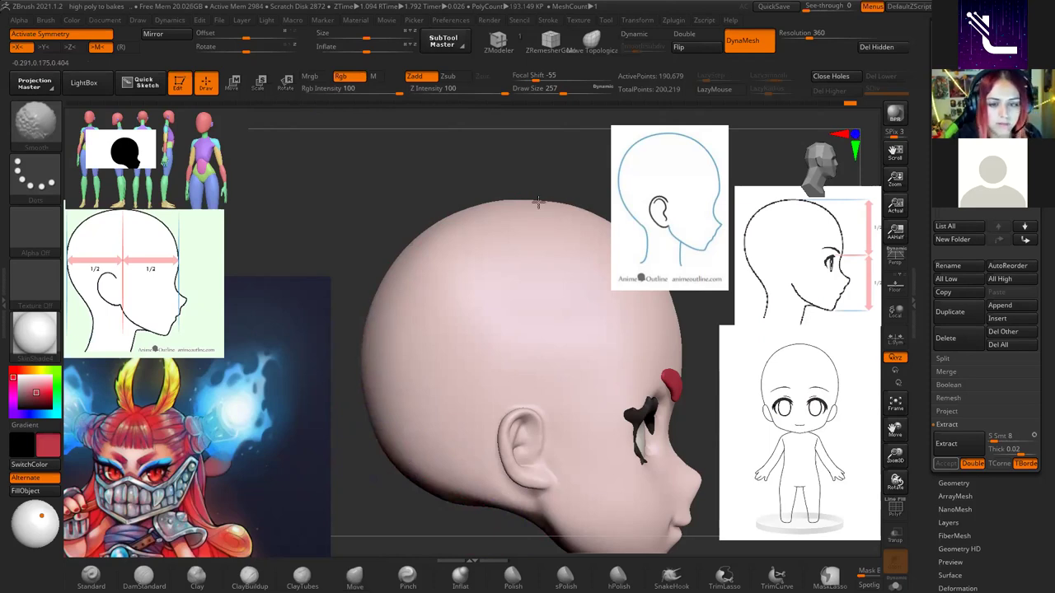
mouse_move(708, 313)
left_mouse_down()
mouse_move(560, 398)
mouse_move(423, 212)
left_mouse_up()
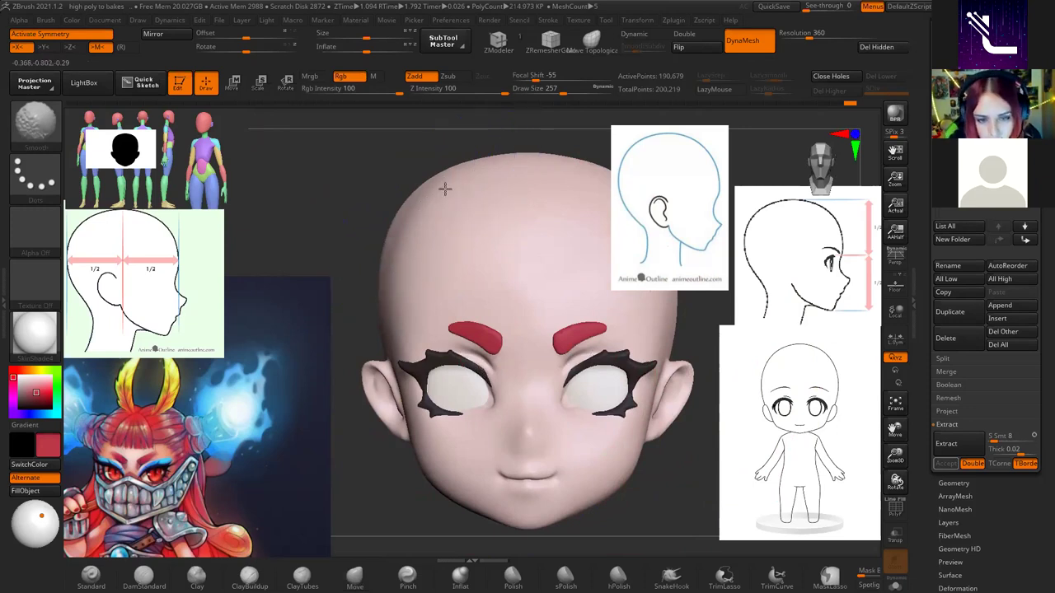
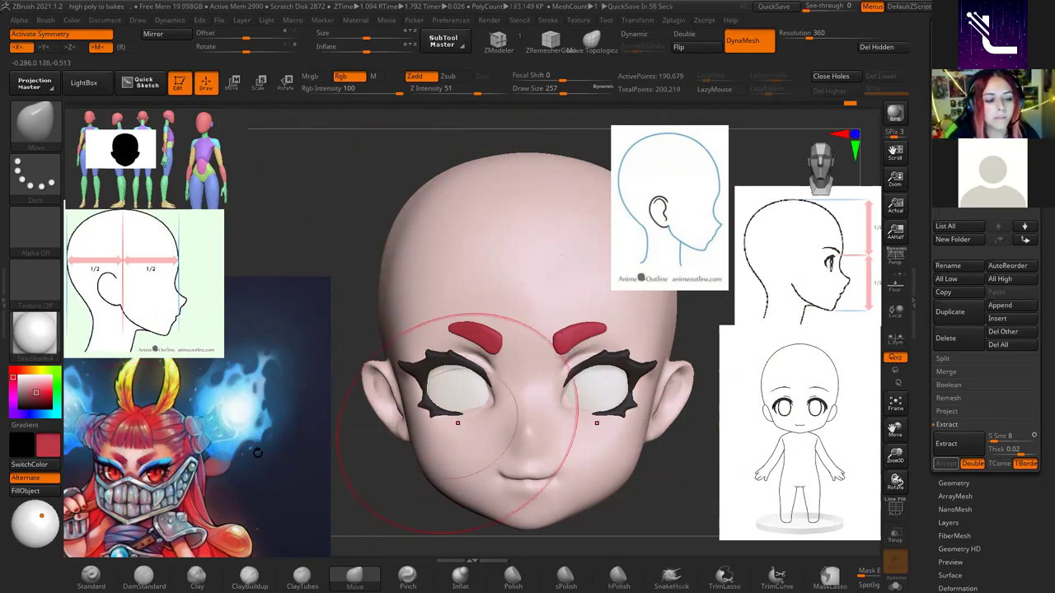
Move and enlarge the character reference image with Spotlight, then reframe the head.
key("z")
mouse_move(257, 452)
left_mouse_down()
mouse_move(259, 308)
mouse_move(260, 452)
left_mouse_up()
key("z")
mouse_move(612, 341)
right_mouse_down()
mouse_move(542, 354)
mouse_move(568, 355)
mouse_move(461, 207)
right_mouse_up()
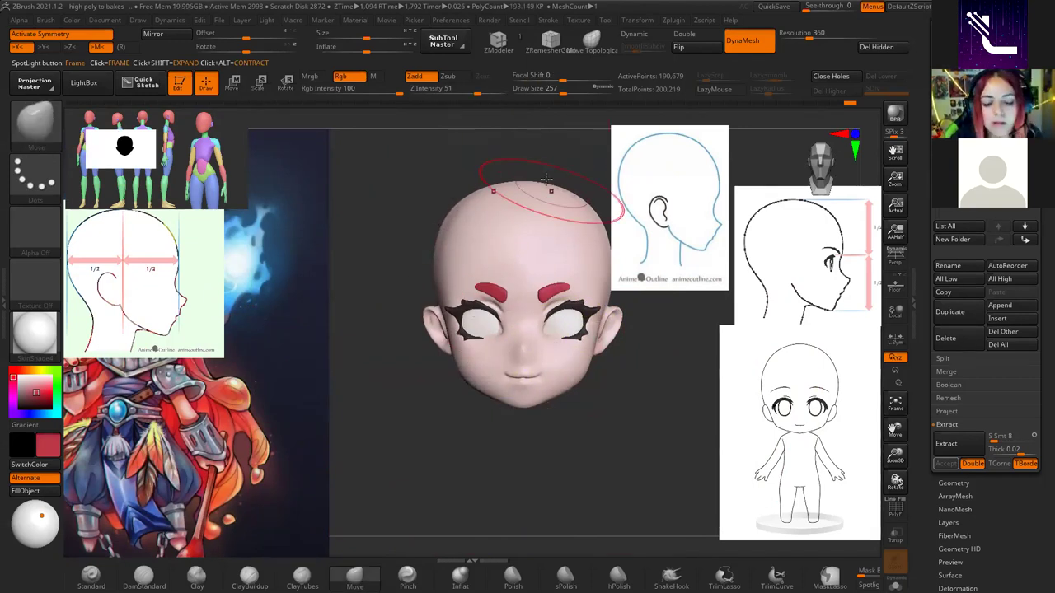
right_click_drag(530, 177, 521, 215, "alt")
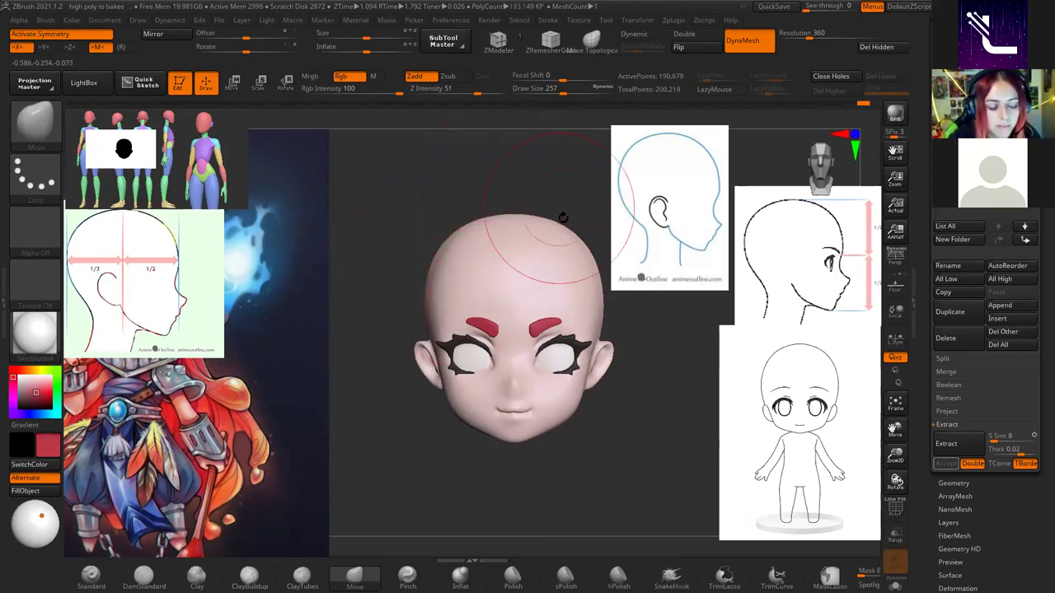
Move the head-profile reference image up across the top of the view.
key("z")
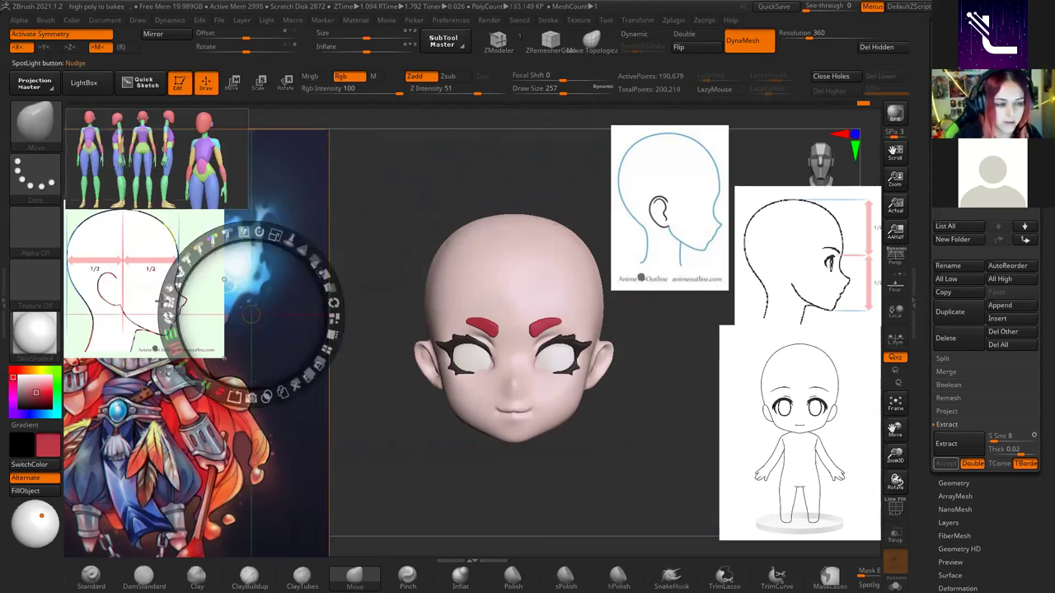
mouse_move(191, 258)
left_mouse_down()
mouse_move(332, 158)
mouse_move(301, 135)
left_mouse_up()
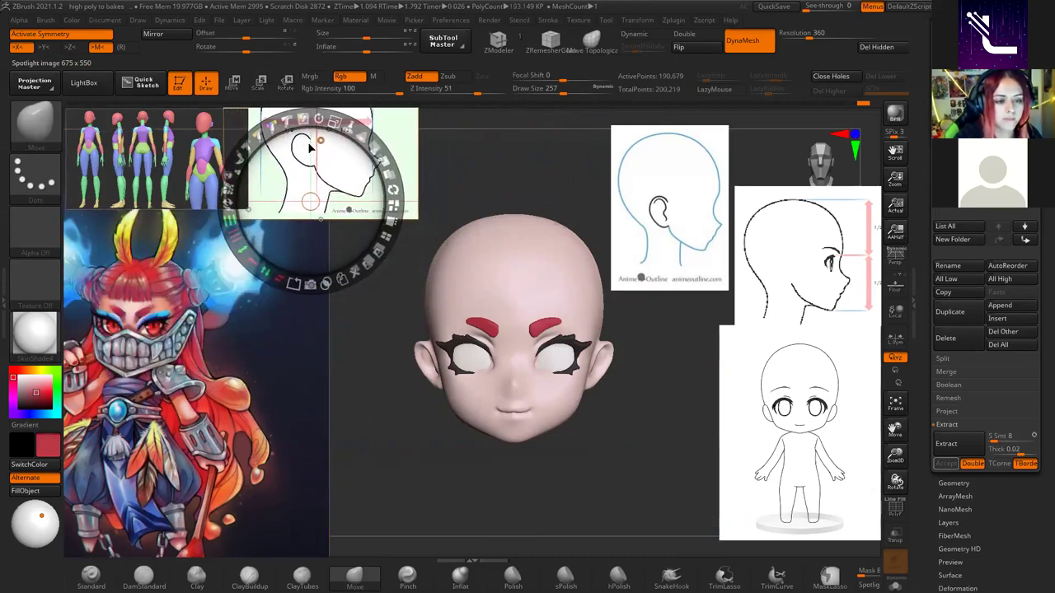
key("z")
Tilt the head forward to show the cranium and lower Draw Size to 83.
key("space")
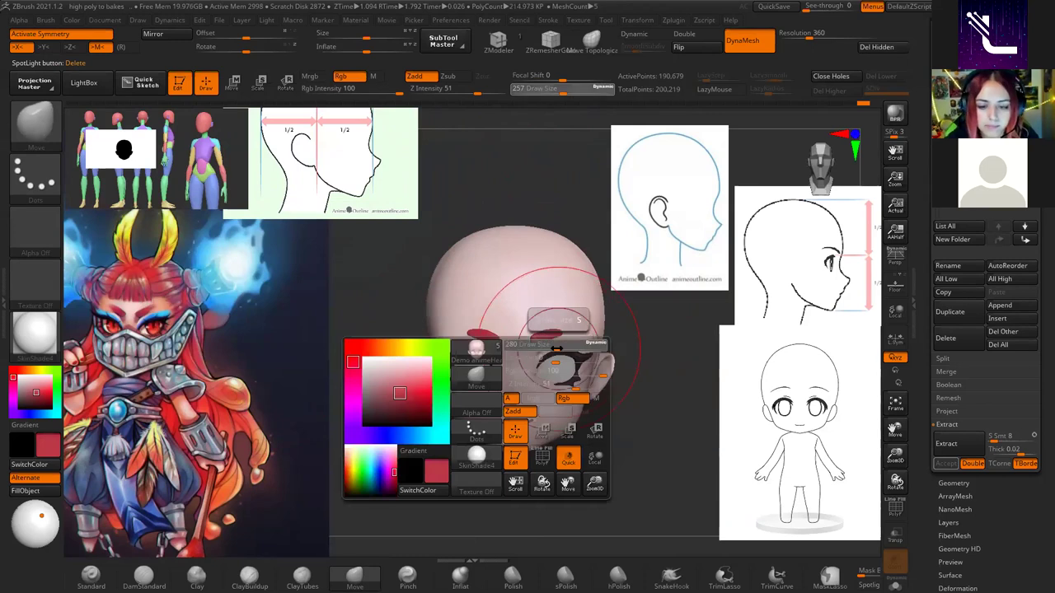
left_click_drag(611, 313, 616, 383)
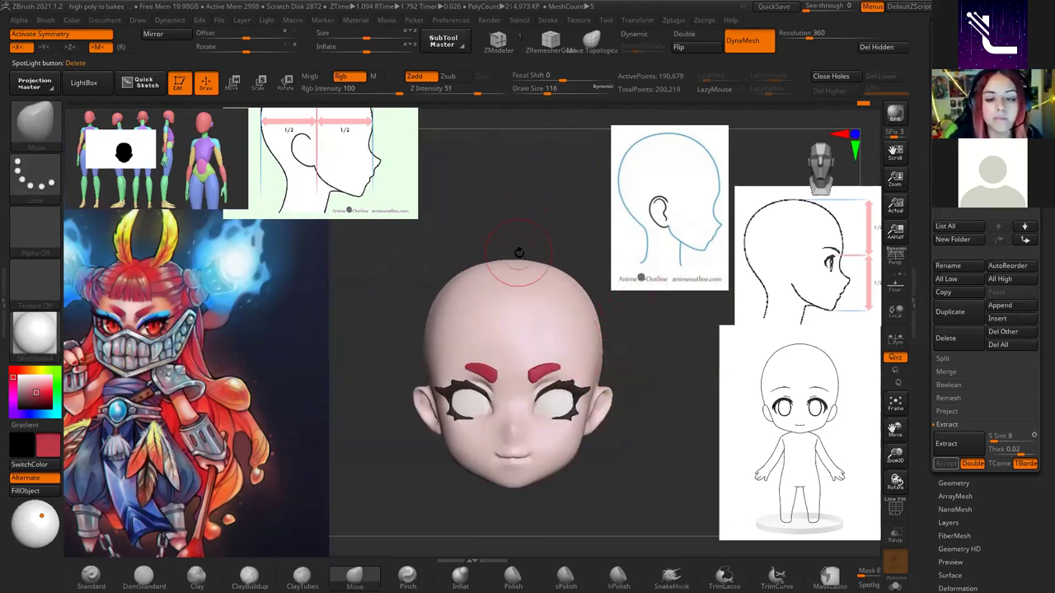
key("space")
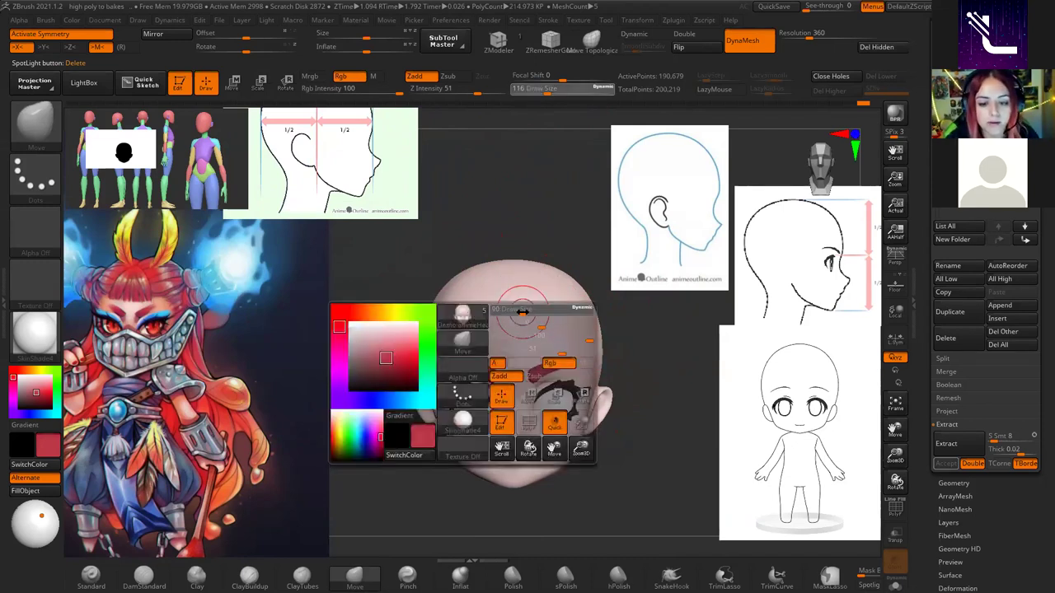
mouse_move(494, 303)
left_mouse_down("ctrl")
mouse_move(531, 290)
mouse_move(521, 306)
mouse_move(539, 284)
mouse_move(578, 272)
left_mouse_up("ctrl")
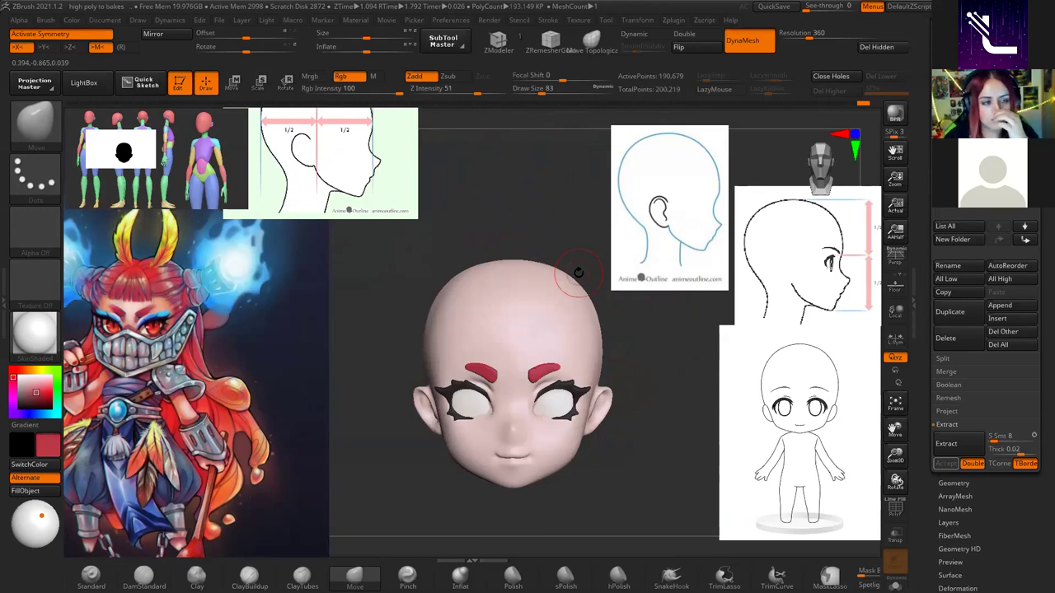
Select the MaskLasso brush and mask the top of the crown.
left_click(47, 137)
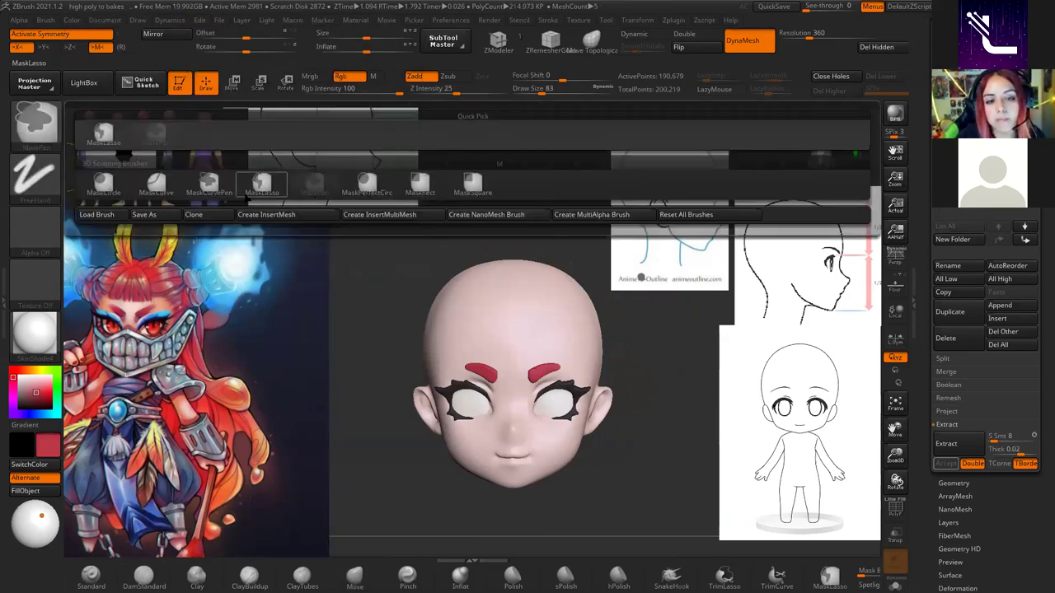
mouse_move(261, 184)
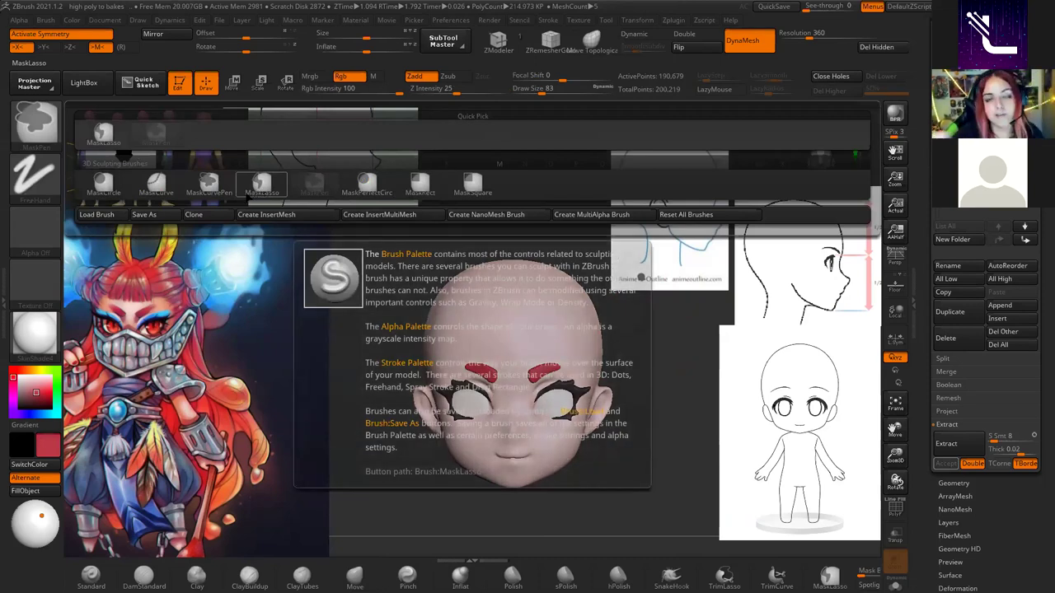
left_click(262, 187)
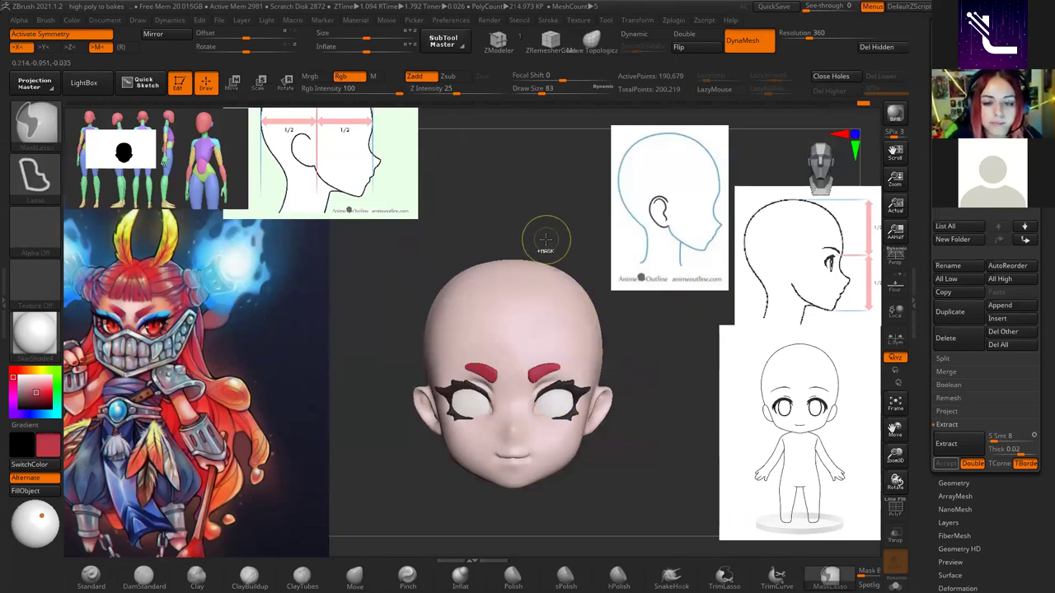
mouse_move(550, 237)
left_mouse_down()
mouse_move(592, 314)
mouse_move(606, 289)
left_mouse_up()
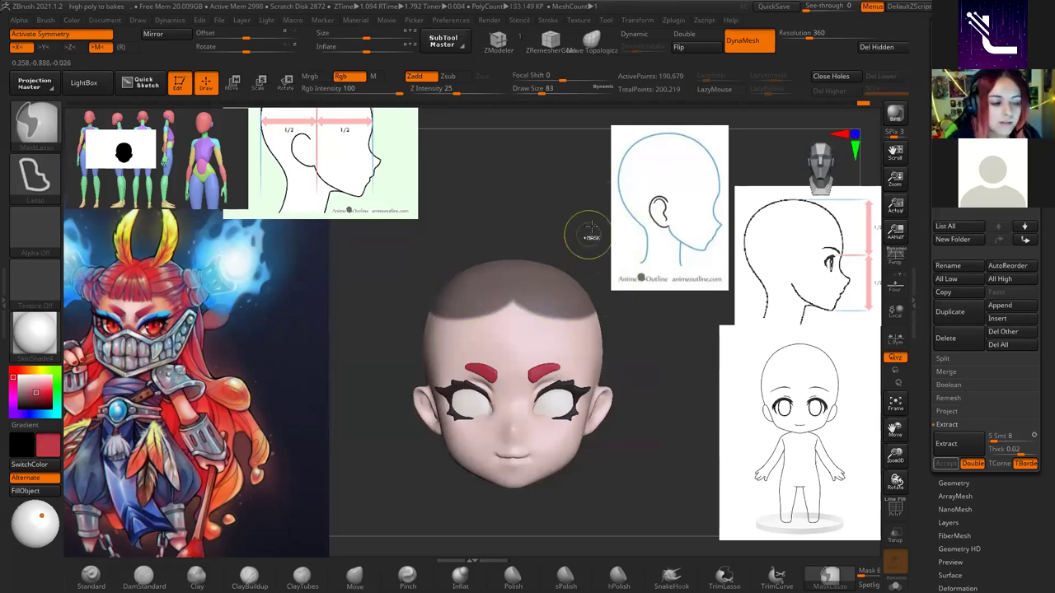
mouse_move(548, 247)
left_mouse_down()
mouse_move(545, 319)
mouse_move(578, 344)
left_mouse_up()
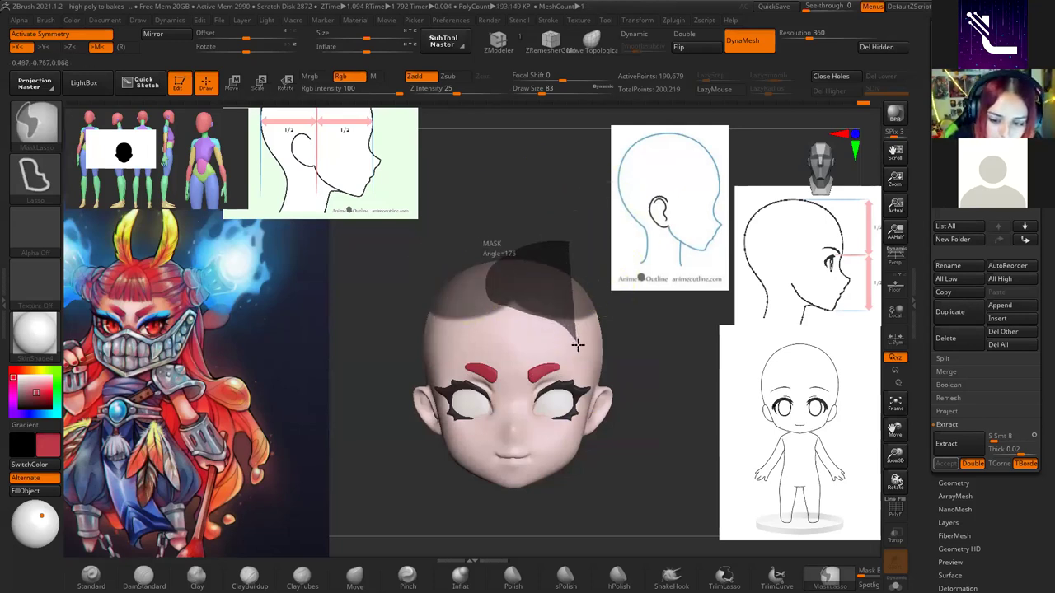
left_click_drag(604, 381, 635, 352)
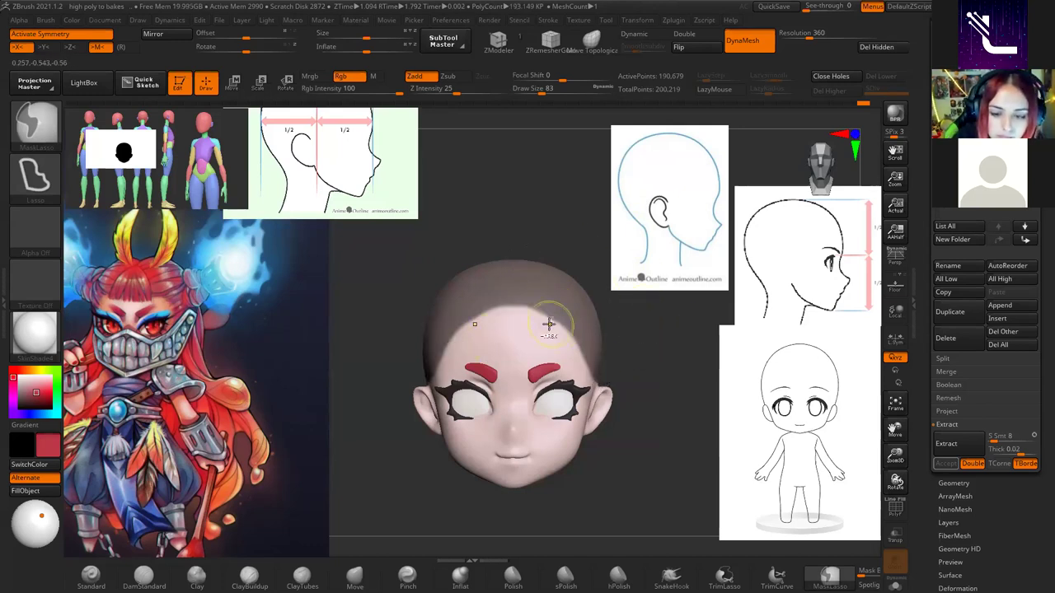
Extend the mask over the upper-left, upper-front and upper-right sides of the head.
mouse_move(508, 313)
left_mouse_down()
mouse_move(434, 373)
mouse_move(445, 363)
left_mouse_up()
mouse_move(643, 346)
left_mouse_down()
mouse_move(566, 361)
mouse_move(651, 372)
left_mouse_up()
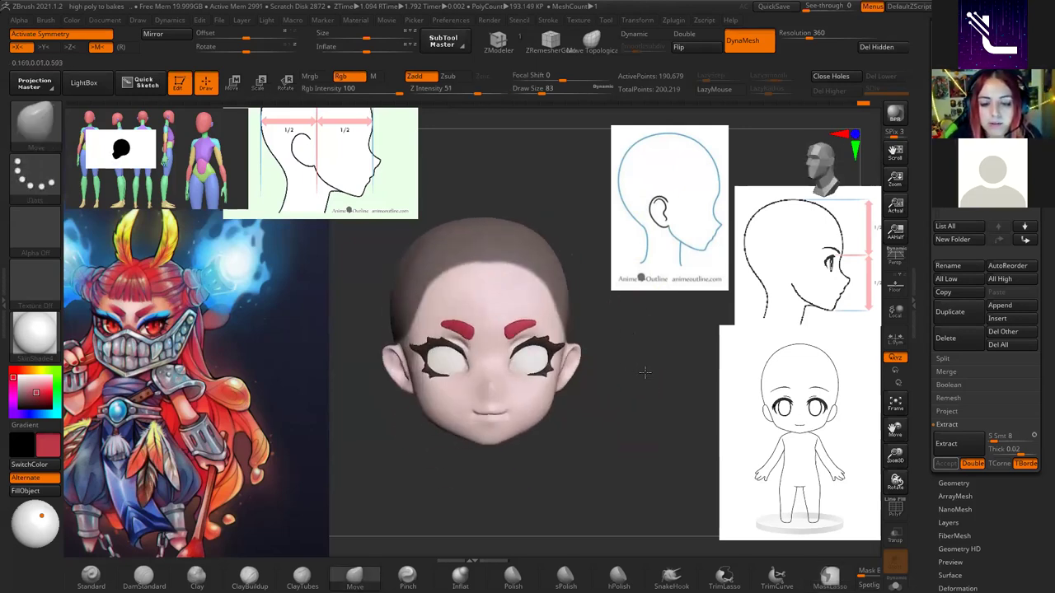
mouse_move(548, 202)
left_mouse_down("ctrl")
mouse_move(402, 278)
mouse_move(568, 276)
left_mouse_up("ctrl")
key("b")
key("m")
key("v")
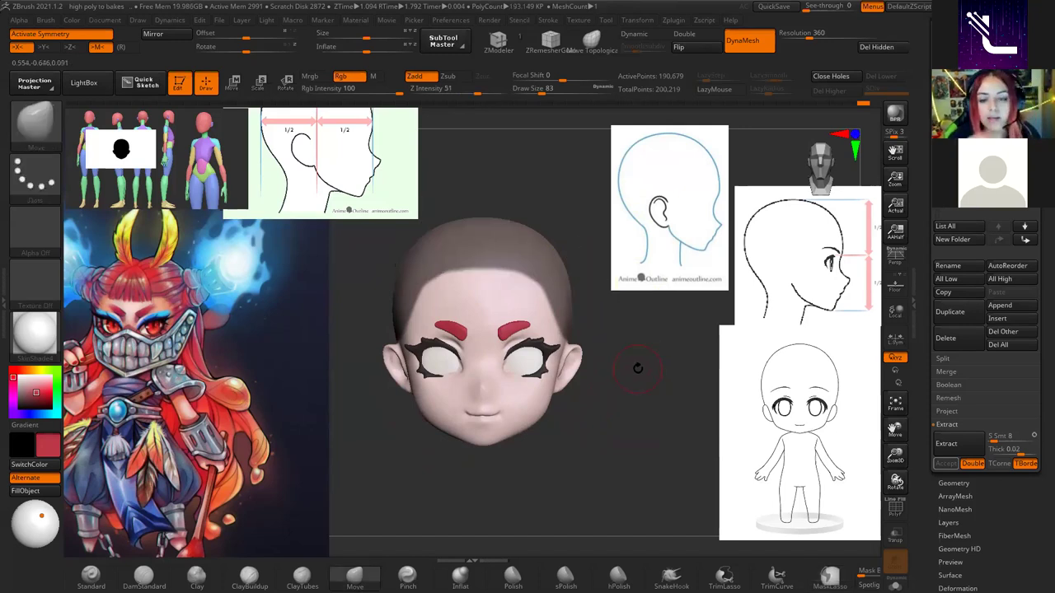
left_click_drag(530, 224, 546, 240, "ctrl")
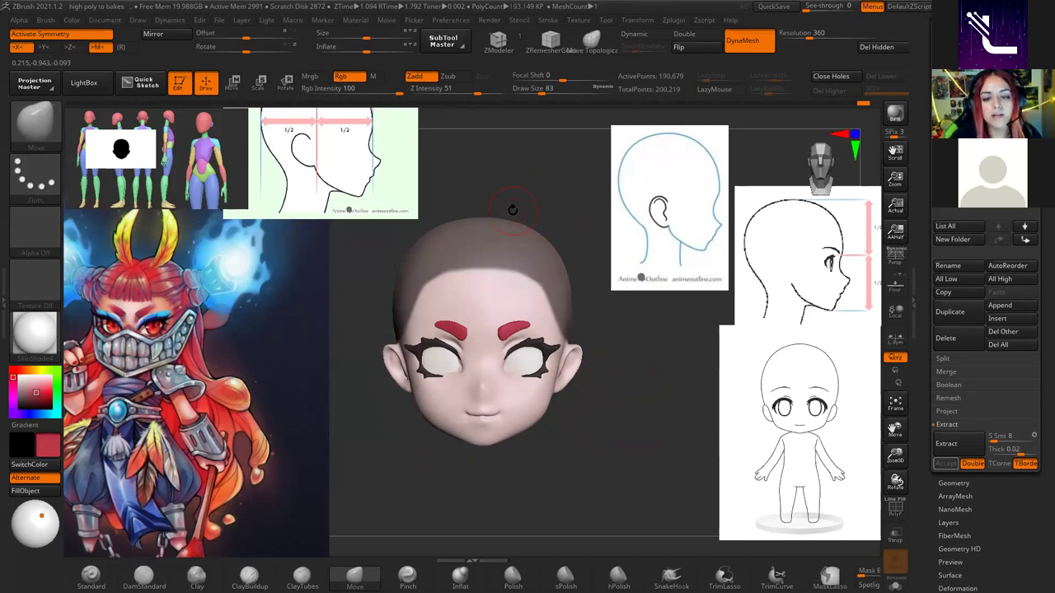
mouse_move(584, 360)
left_mouse_down()
mouse_move(524, 370)
mouse_move(592, 441)
mouse_move(485, 246)
left_mouse_up()
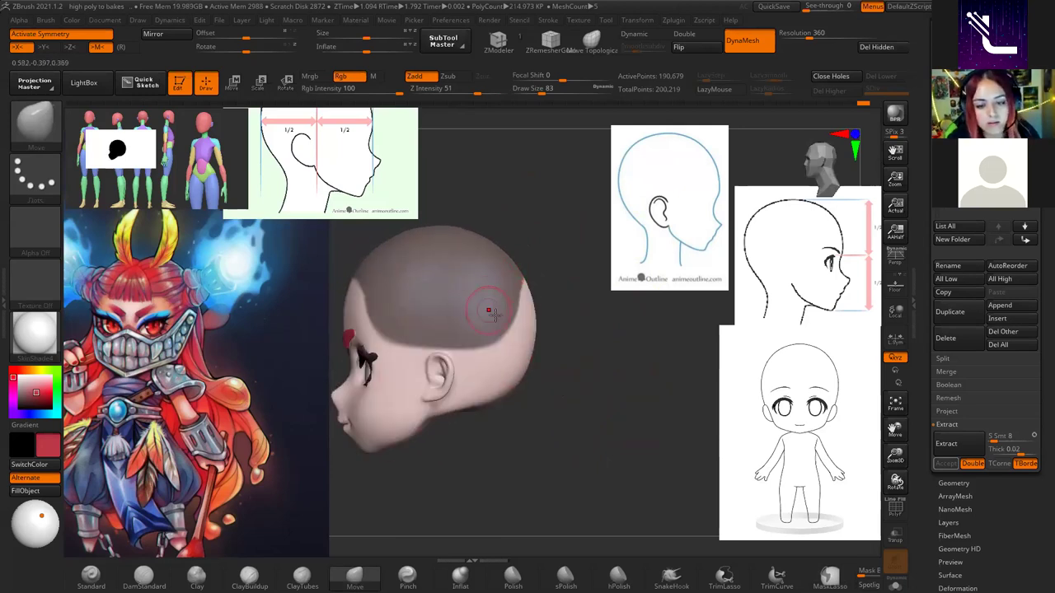
Lasso-mask down the back of the skull to the area behind the ear.
key("ctrl")
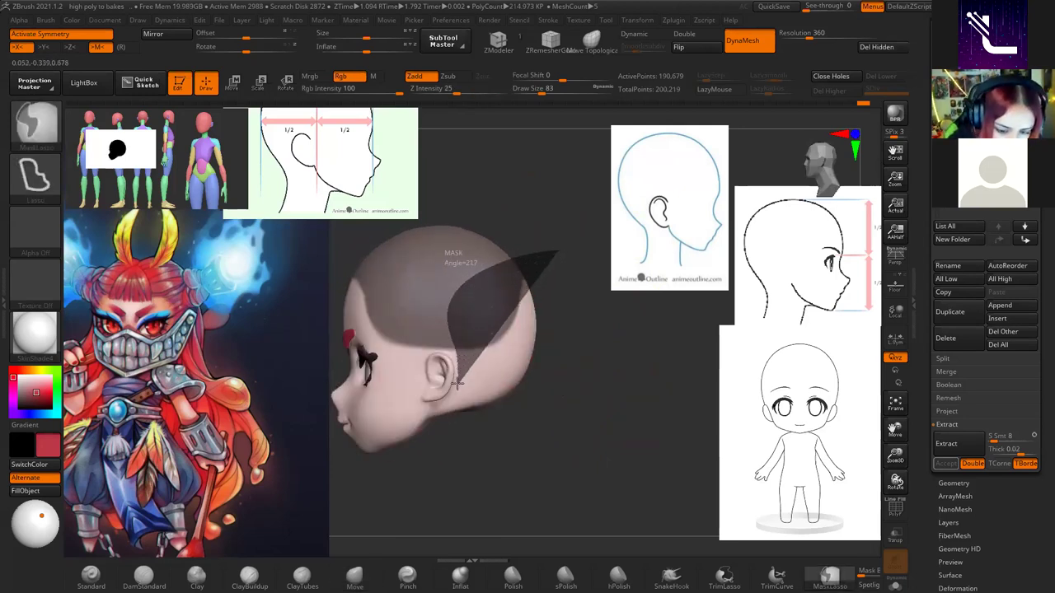
mouse_move(467, 280)
left_mouse_down("ctrl")
mouse_move(536, 329)
mouse_move(593, 402)
mouse_move(624, 401)
left_mouse_up("ctrl")
scroll(612, 420, "up", 3, "ctrl")
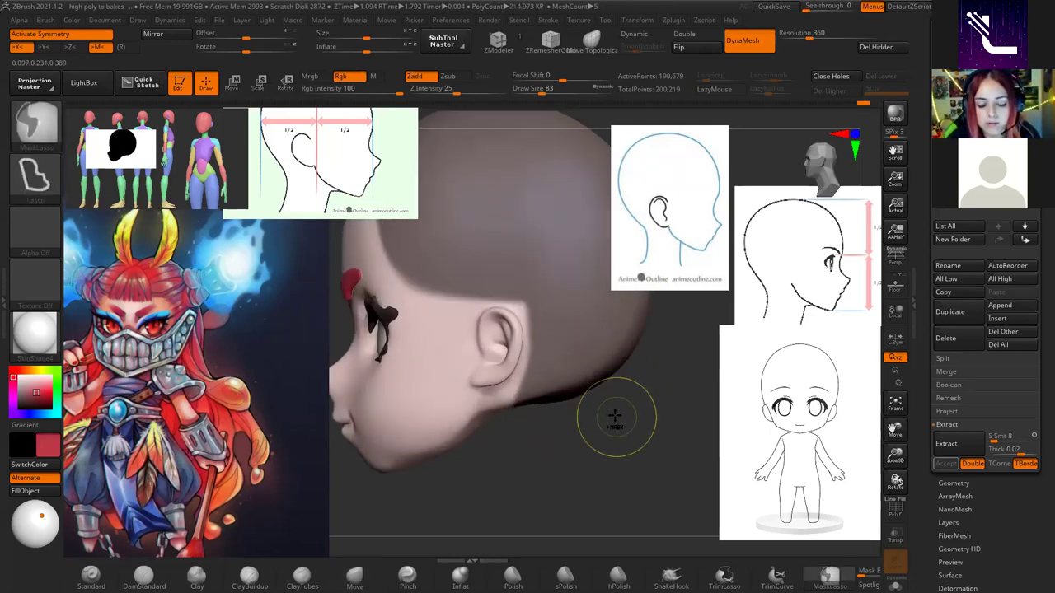
mouse_move(574, 272)
left_mouse_down("ctrl")
mouse_move(515, 370)
mouse_move(547, 428)
mouse_move(645, 394)
mouse_move(620, 376)
mouse_move(529, 393)
left_mouse_up("ctrl")
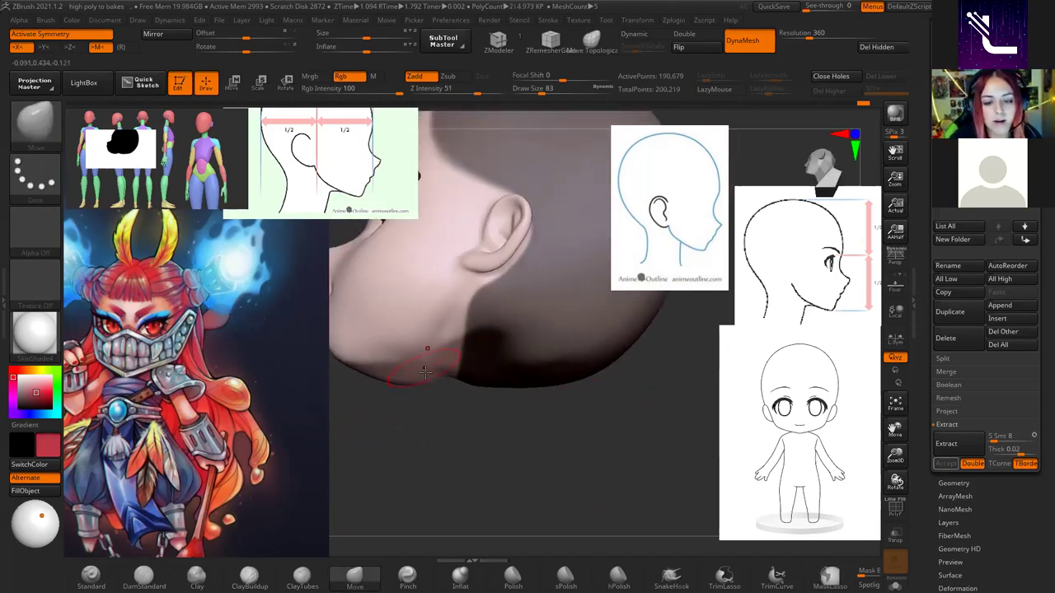
Select the MaskPen brush and turn the head to the opposite side.
key("ctrl")
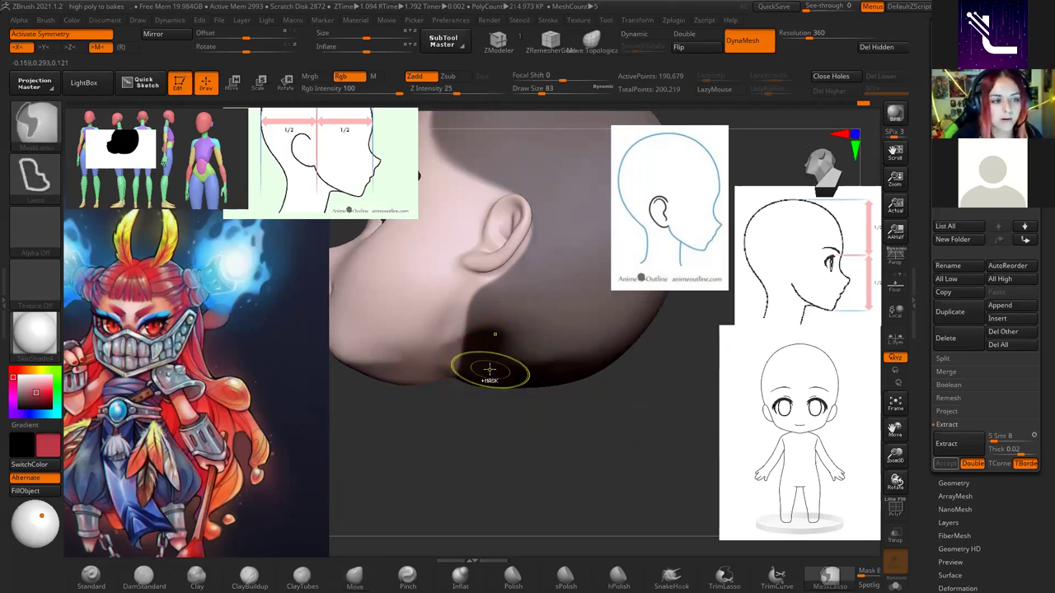
left_click(39, 136)
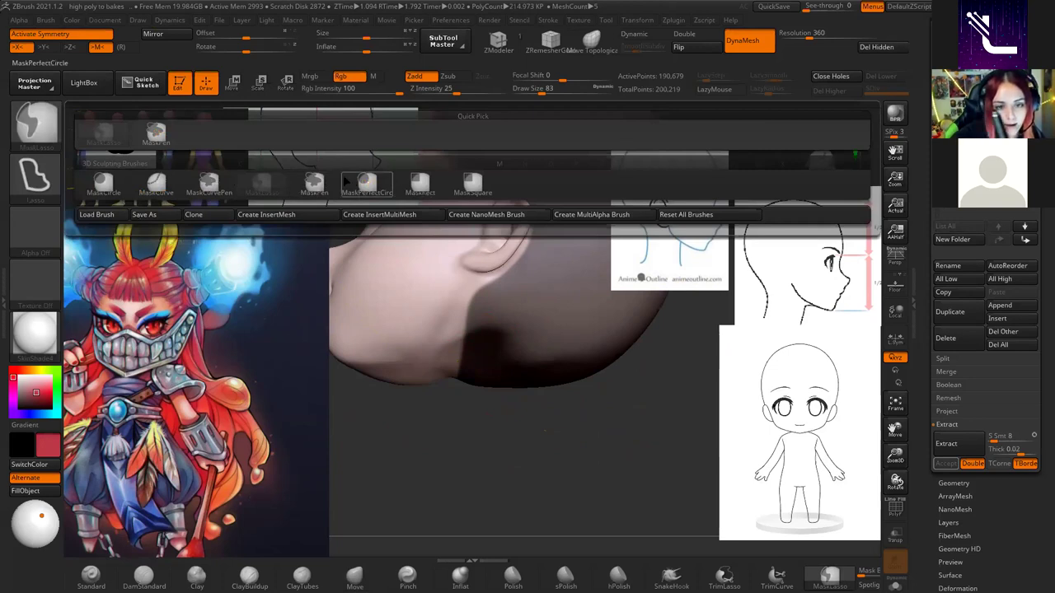
left_click(315, 185)
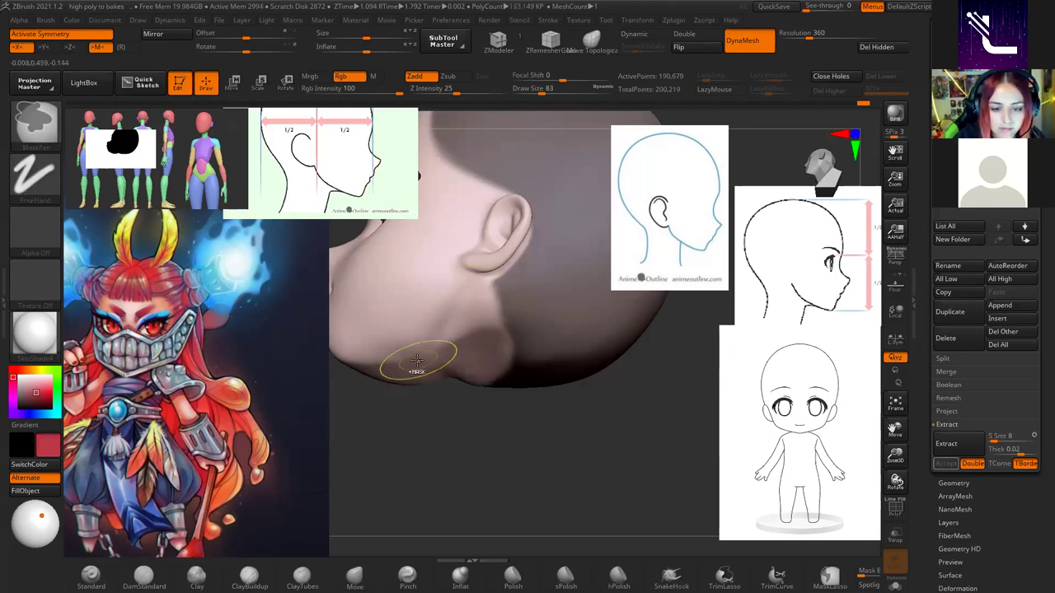
mouse_move(455, 375)
left_mouse_down()
mouse_move(624, 478)
mouse_move(588, 324)
left_mouse_up()
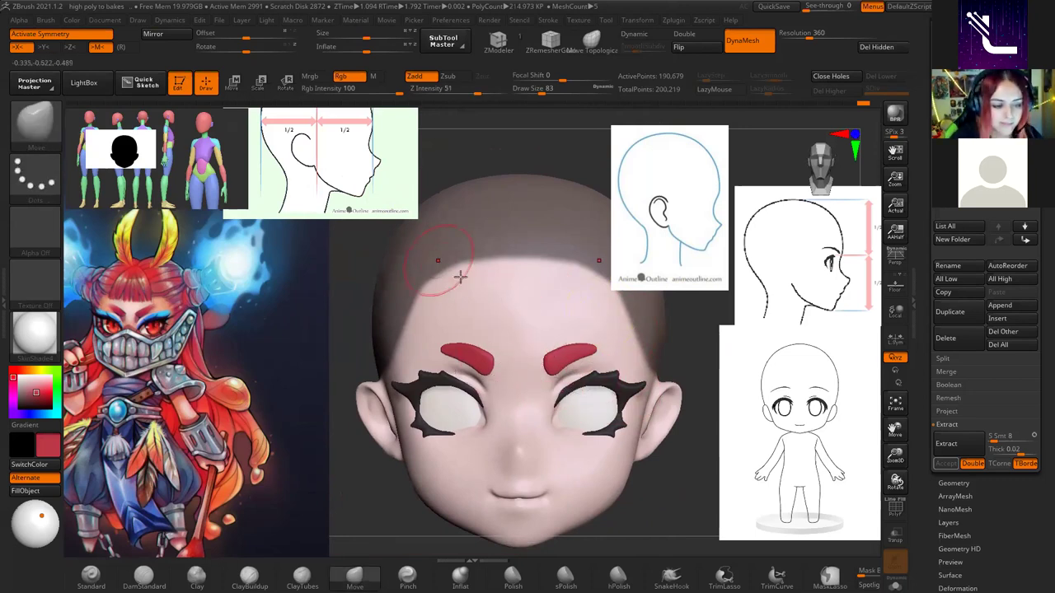
left_click_drag(461, 299, 517, 311)
key("b")
key("m")
key("t")
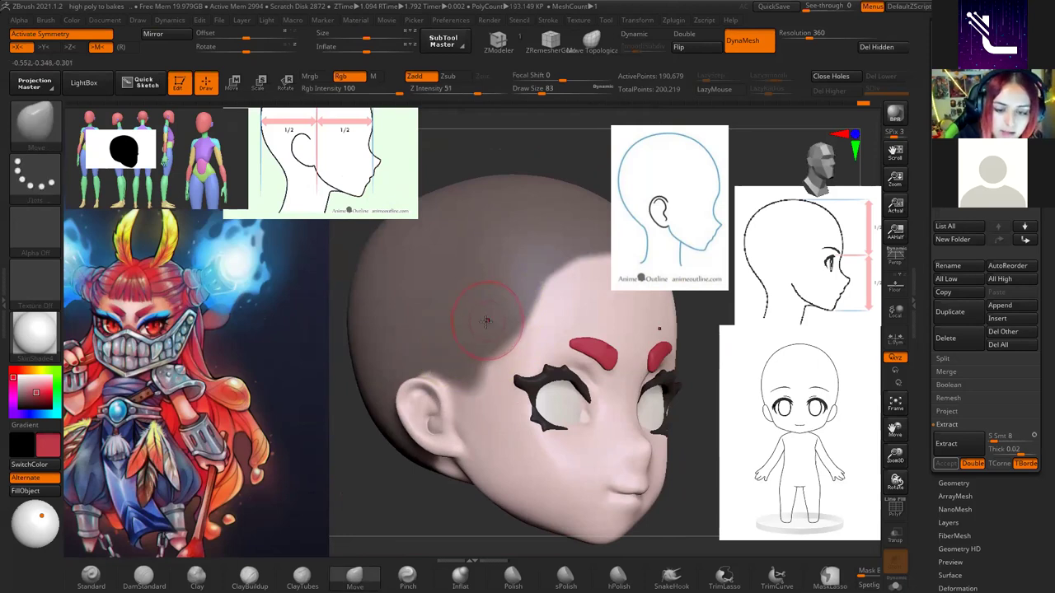
key("space")
left_click_drag(511, 295, 474, 297)
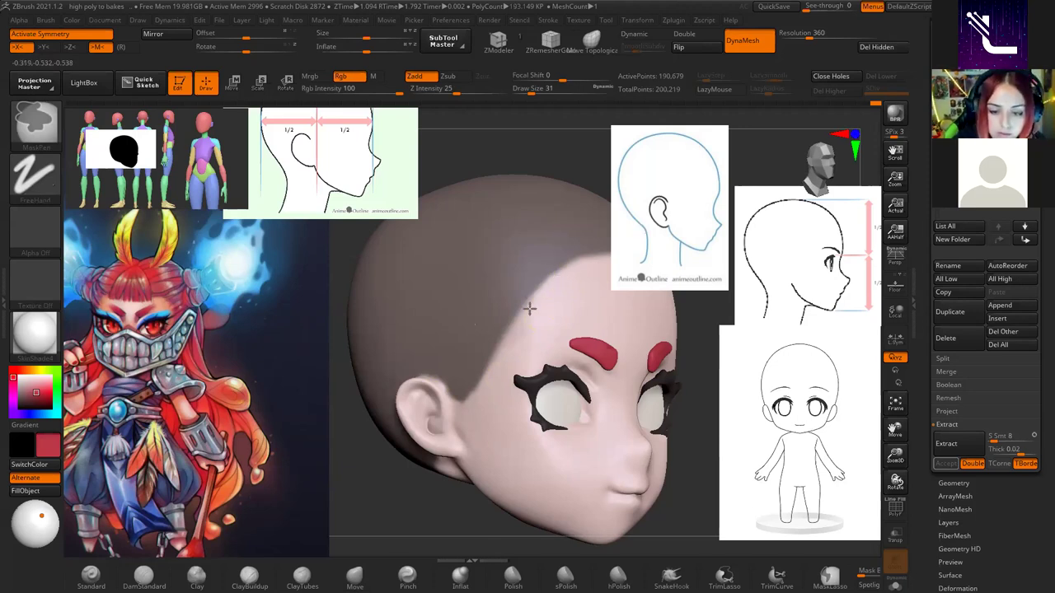
mouse_move(491, 400)
left_mouse_down()
mouse_move(610, 419)
mouse_move(523, 418)
left_mouse_up()
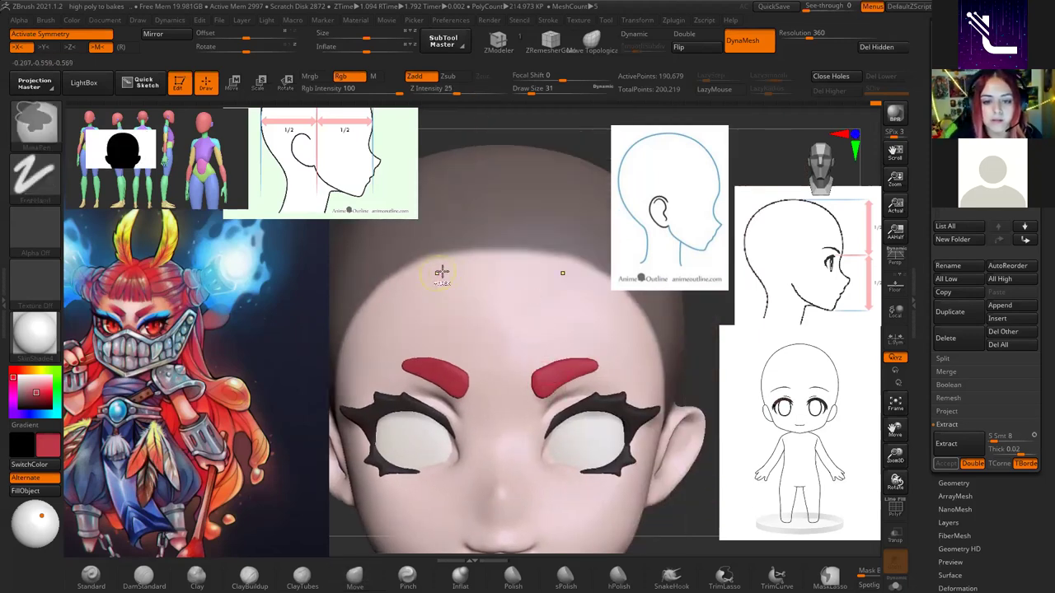
key("f")
key("b")
key("m")
key("v")
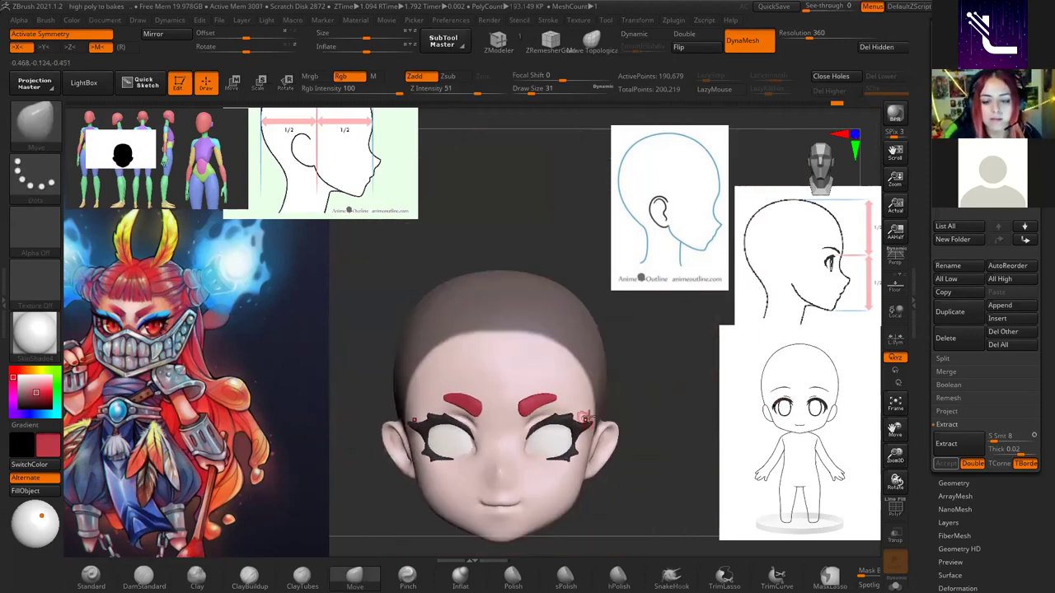
left_click_drag(618, 370, 640, 379)
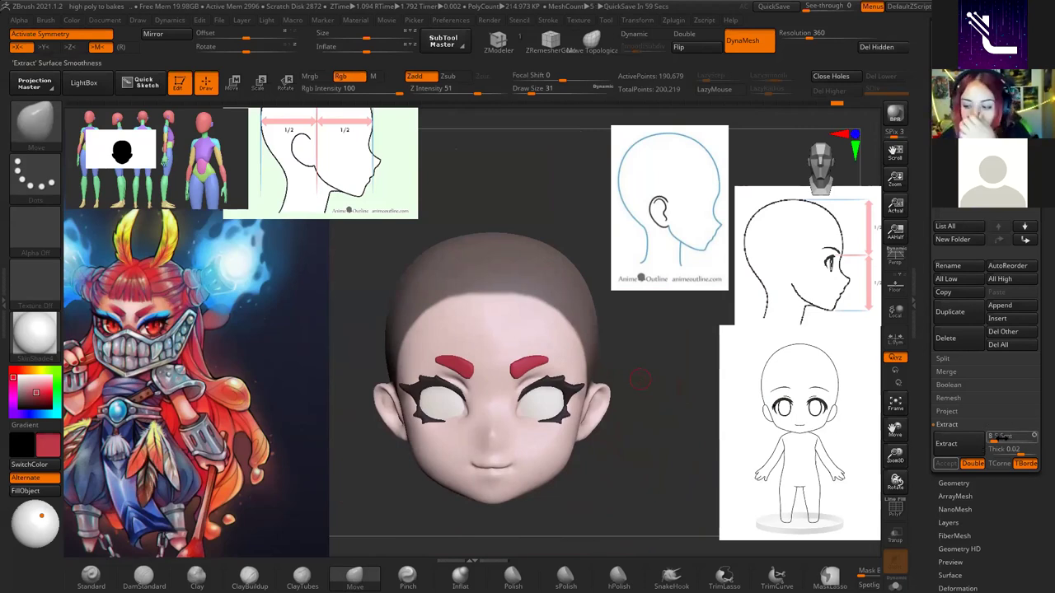
Preview the Extract and reshape the ear's upper rim with Move Topological.
left_click(964, 445)
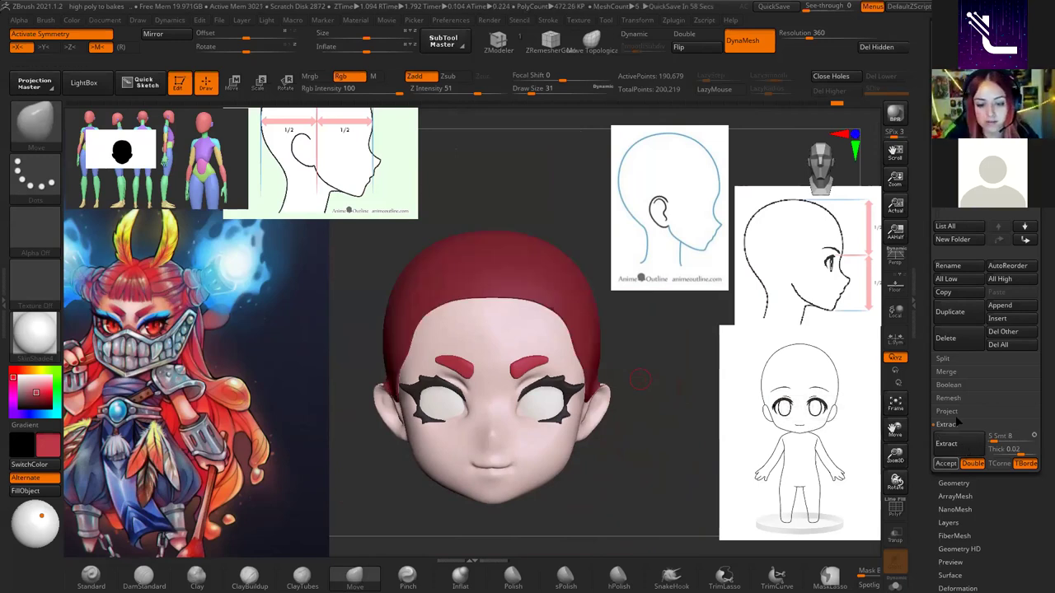
mouse_move(632, 359)
left_mouse_down()
mouse_move(641, 400)
mouse_move(552, 337)
left_mouse_up()
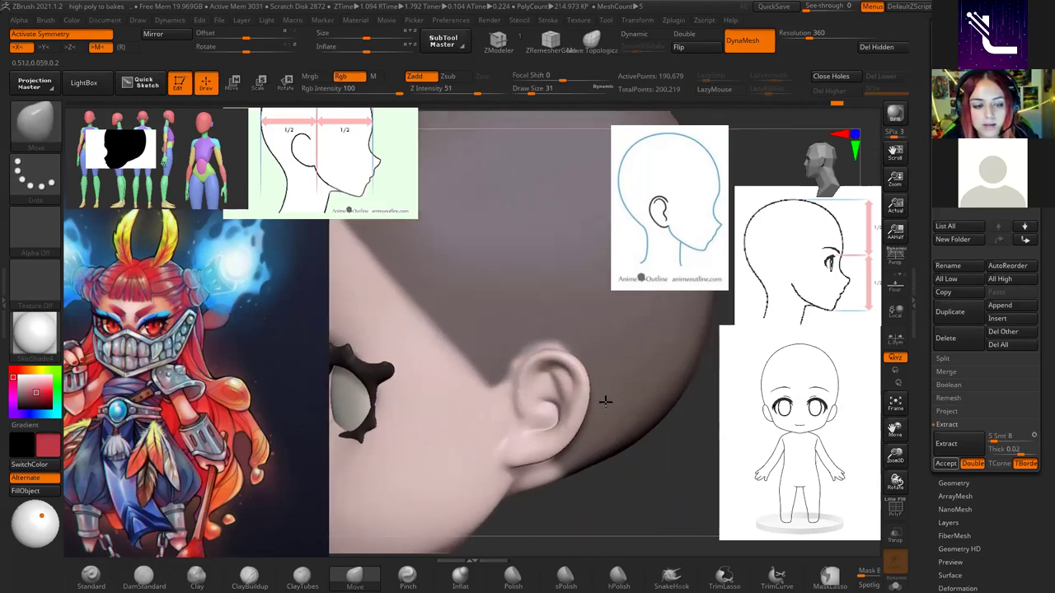
key("b")
key("m")
key("t")
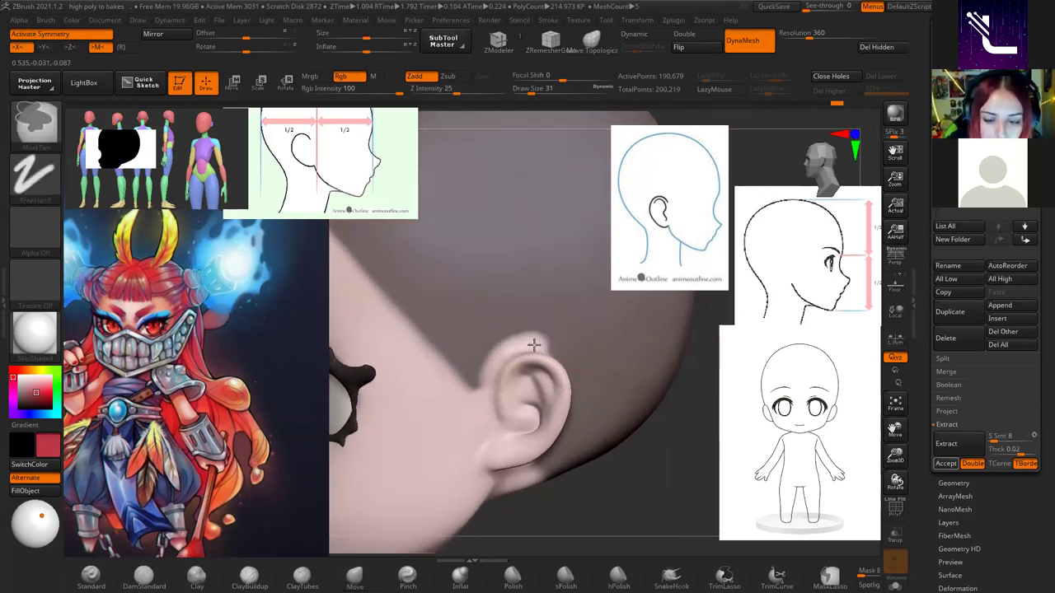
left_click_drag(560, 371, 551, 361)
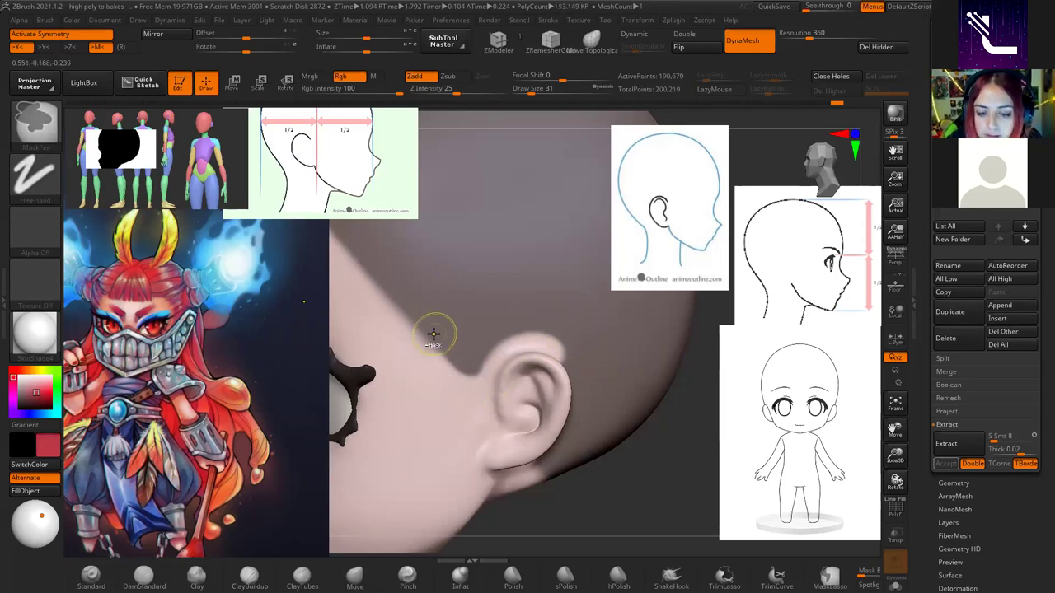
Smooth the reshaped ear rim and preview the scalp extraction again.
right_click_drag(435, 329, 588, 352, "shift")
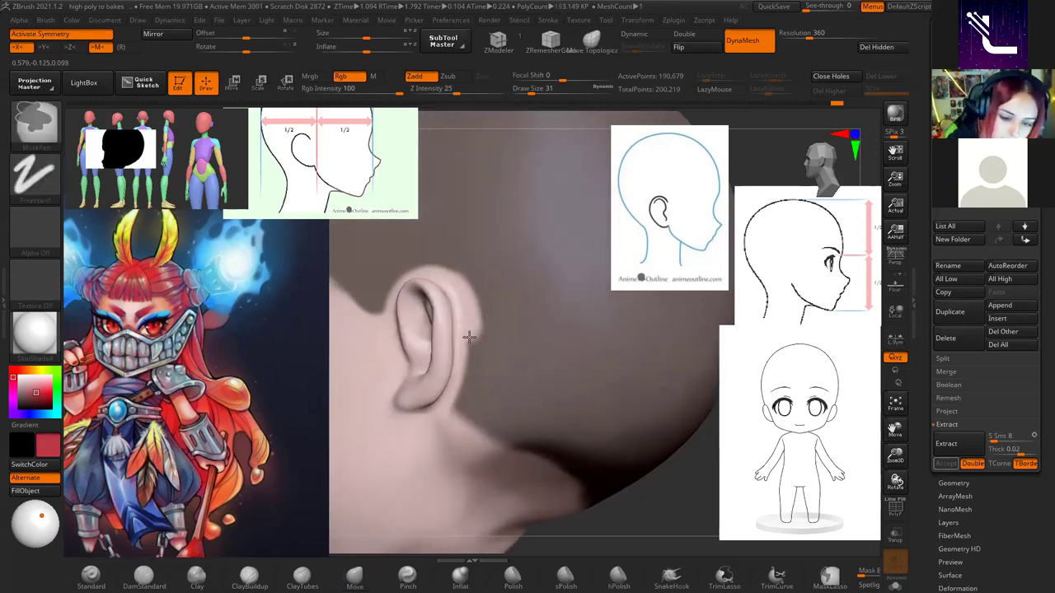
left_click_drag(459, 248, 472, 405, "shift")
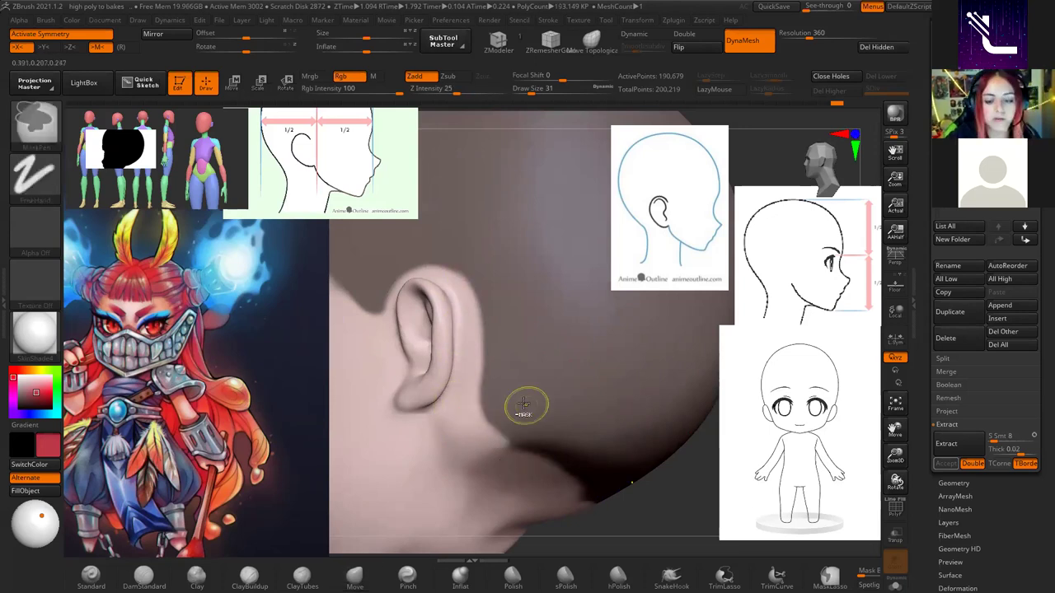
right_click_drag(527, 405, 598, 438, "shift")
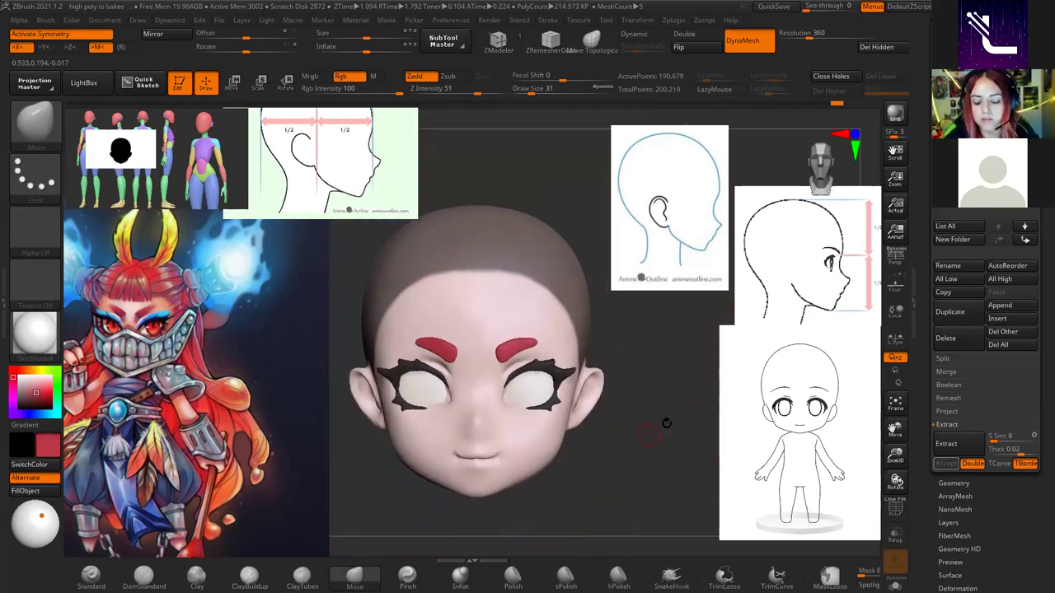
left_click(946, 444)
mouse_move(869, 368)
right_mouse_down()
mouse_move(588, 388)
mouse_move(683, 438)
mouse_move(577, 384)
mouse_move(528, 429)
mouse_move(549, 445)
right_mouse_up()
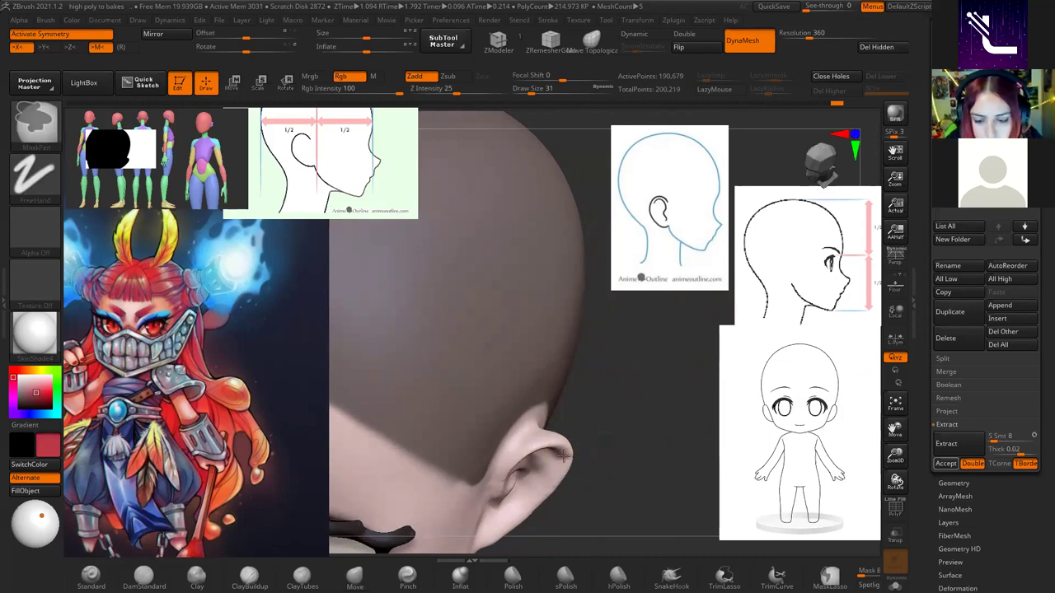
Preview the scalp extraction while checking the ear and jaw from below.
left_click(954, 447)
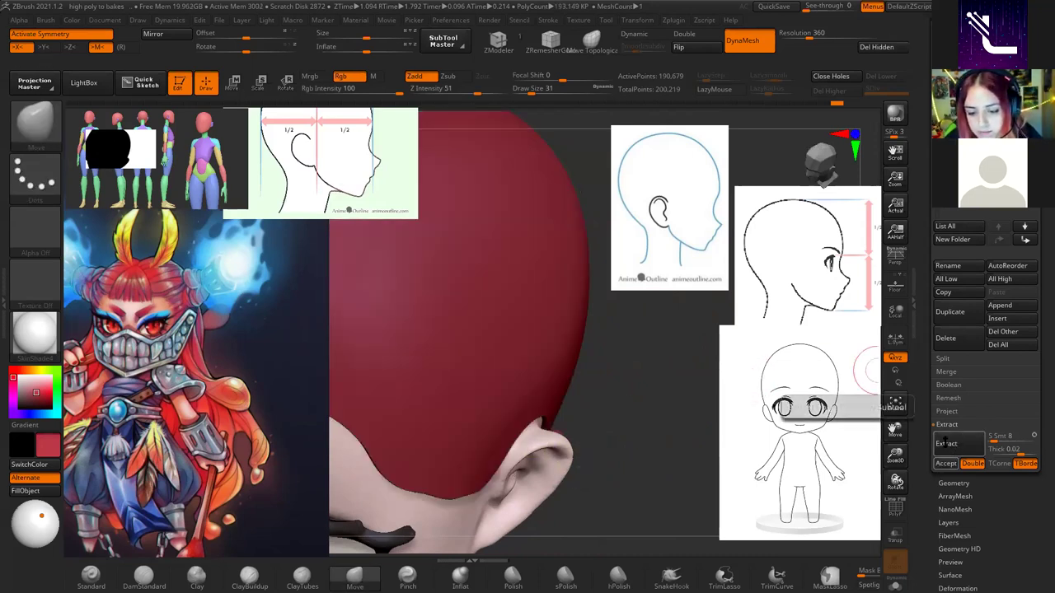
mouse_move(599, 457)
right_mouse_down()
mouse_move(520, 481)
mouse_move(652, 410)
right_mouse_up()
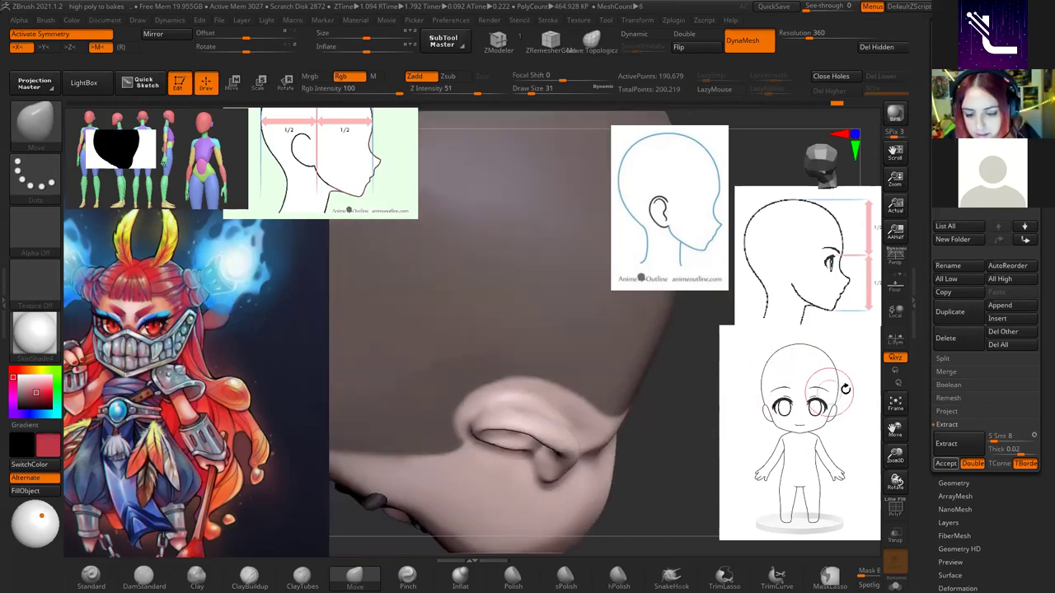
left_click(955, 445)
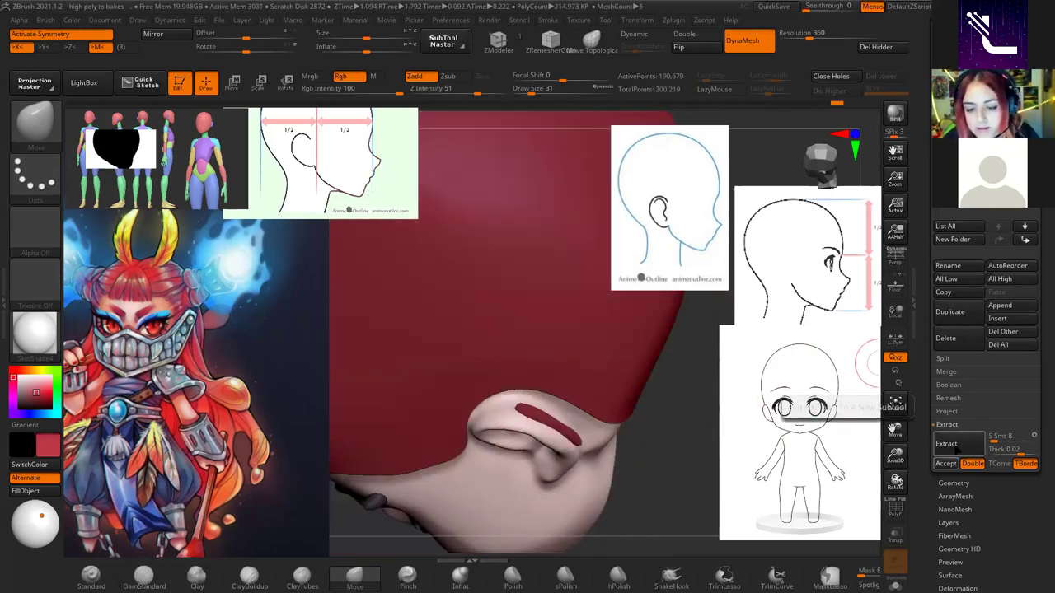
mouse_move(635, 447)
right_mouse_down()
mouse_move(656, 402)
mouse_move(471, 404)
right_mouse_up()
key("b")
key("m")
key("t")
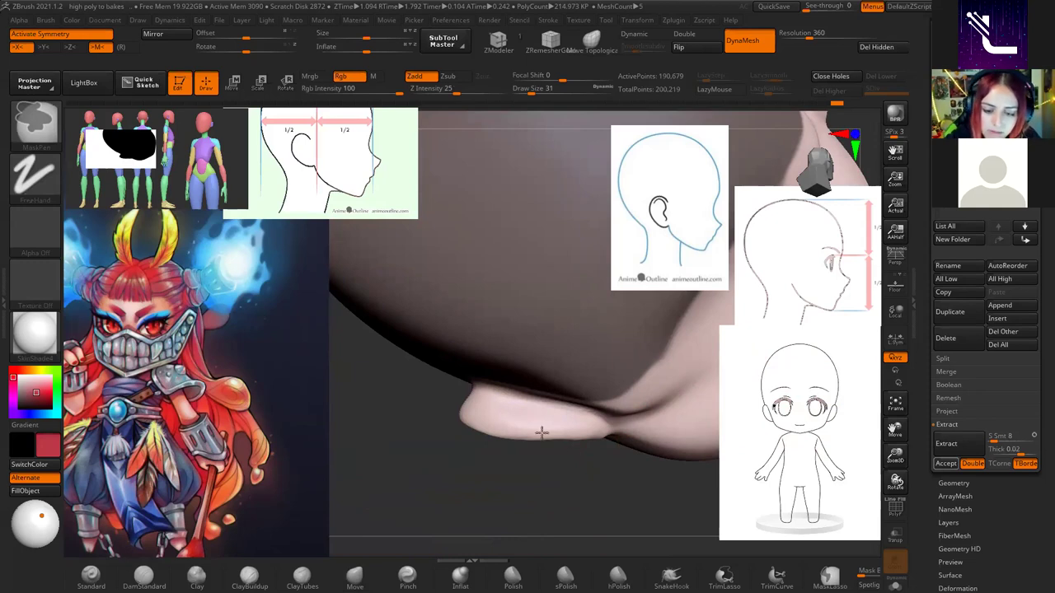
key("b")
key("m")
key("v")
Preview the extraction over the mesh again and return to a front view.
left_click(959, 445)
key("b")
key("m")
key("t")
mouse_move(553, 412)
right_mouse_down()
mouse_move(643, 337)
mouse_move(437, 442)
mouse_move(634, 364)
mouse_move(631, 414)
right_mouse_up()
key("b")
key("m")
key("v")
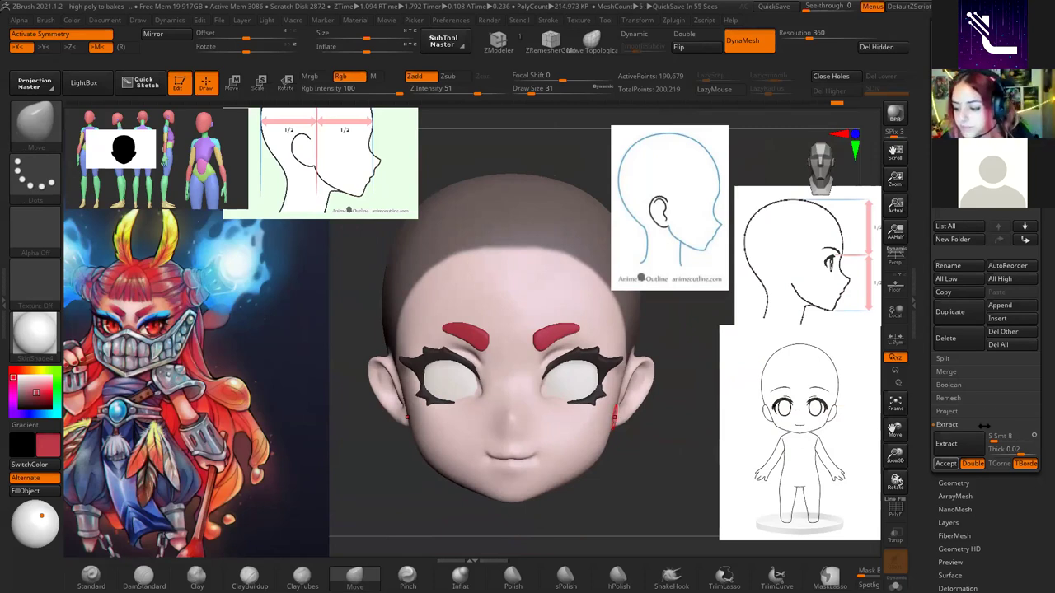
Set Extract Thick to 0.08, preview the thicker cap, and accept it.
left_click_drag(999, 449, 985, 434)
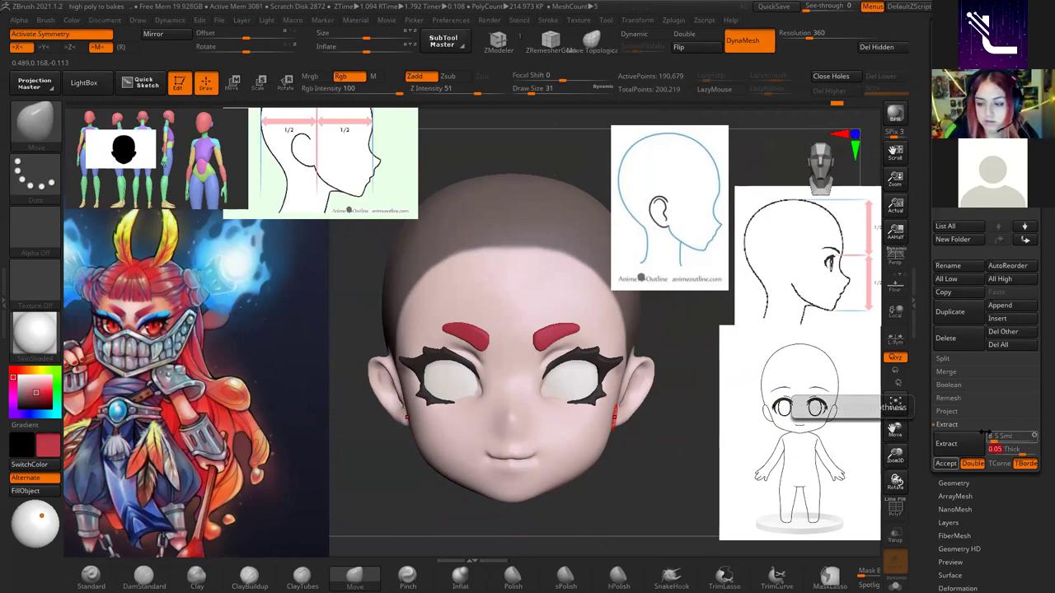
left_click(956, 444)
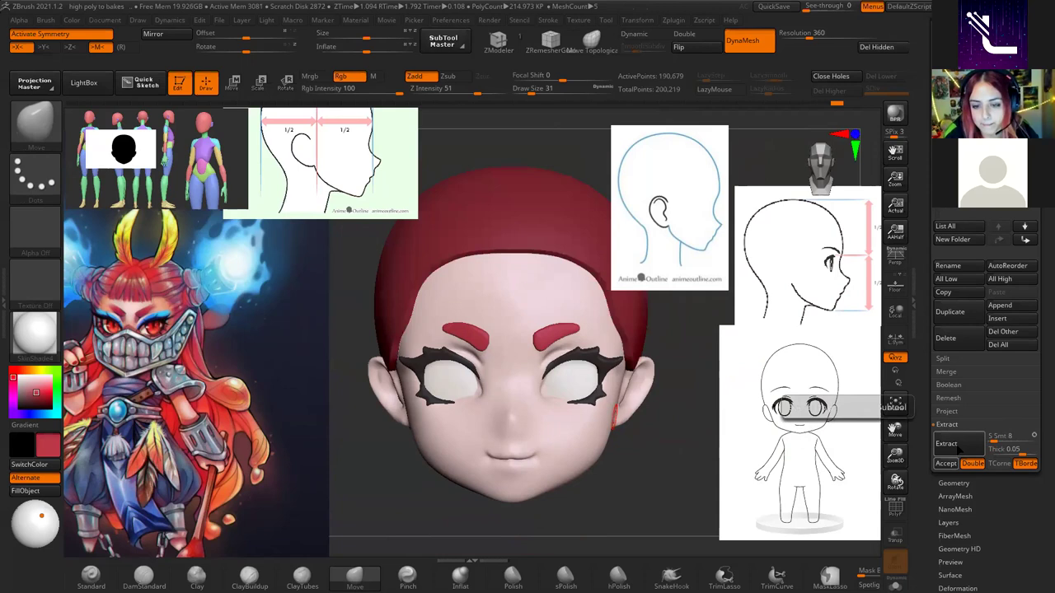
left_click_drag(999, 449, 993, 449)
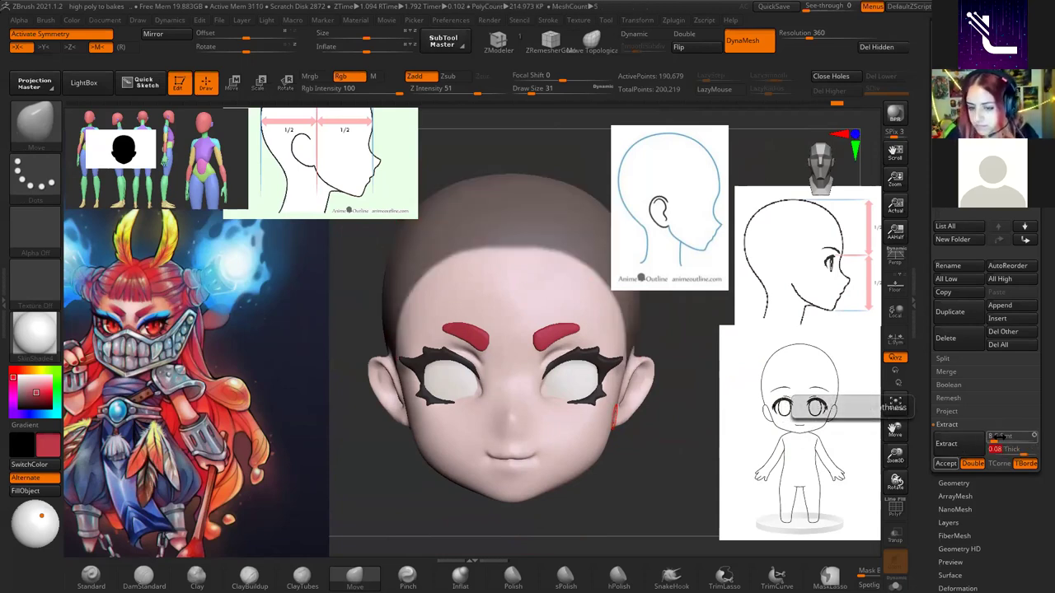
left_click(946, 444)
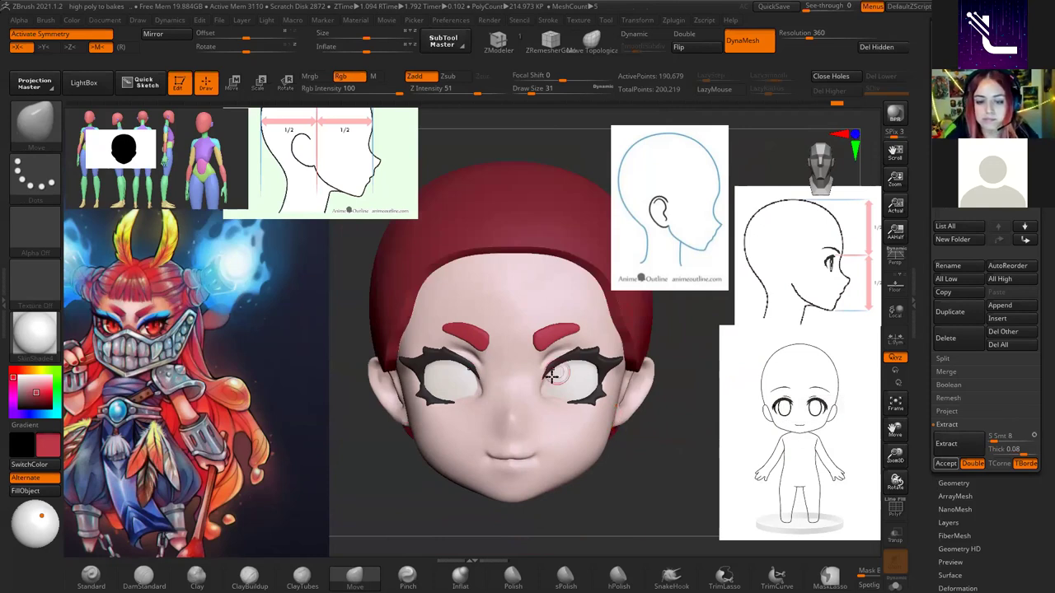
left_click(946, 463)
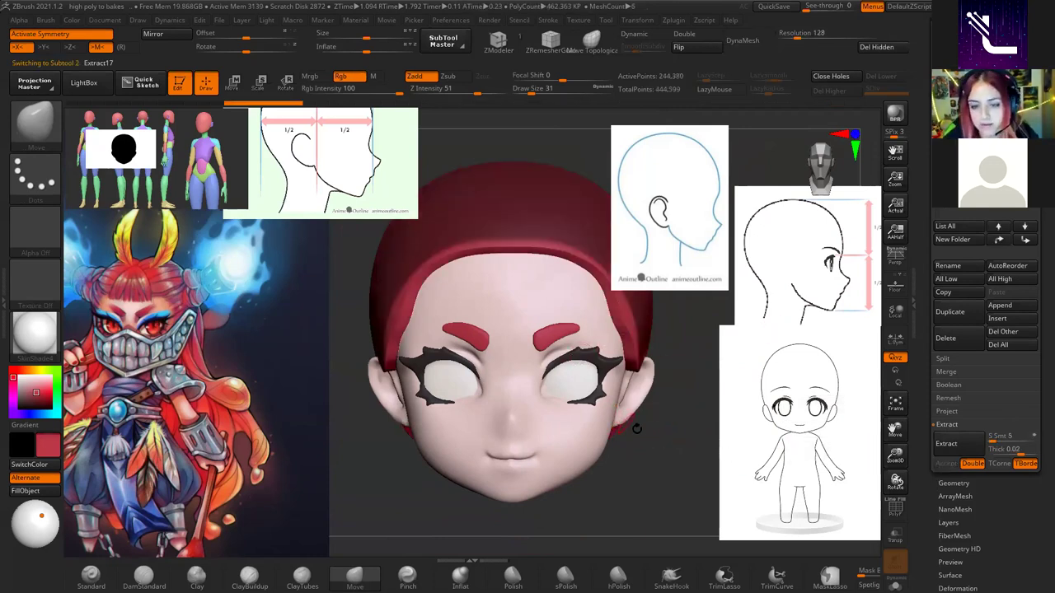
Confirm the new hair-cap subtool and raise Draw Size to 136.
left_click(620, 338, "alt")
key("space")
mouse_move(674, 338)
left_mouse_down()
mouse_move(688, 338)
mouse_move(424, 280)
left_mouse_up()
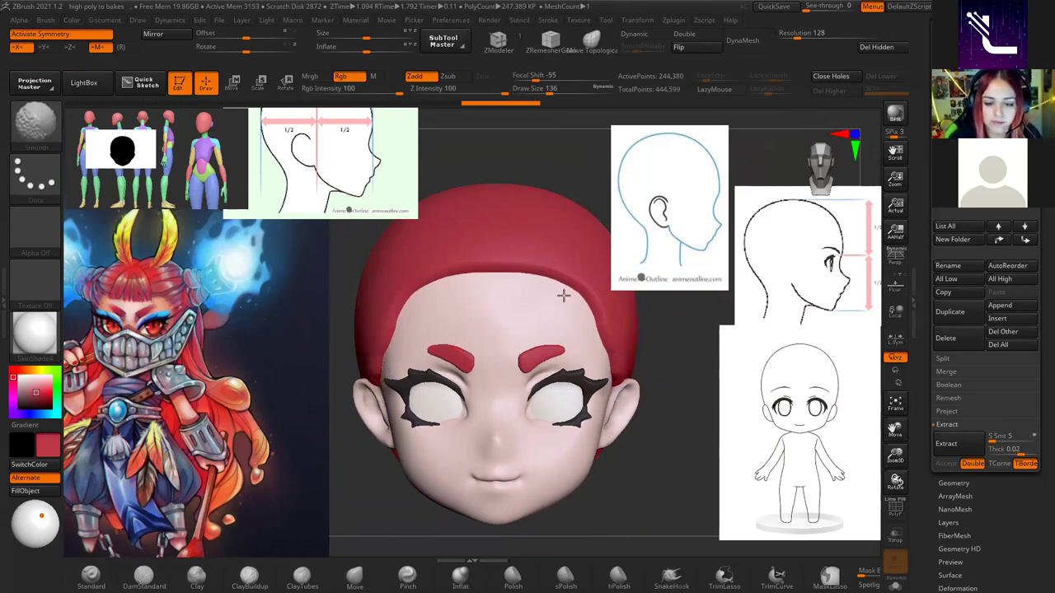
Build up the cap's front edge with ClayBuildup and smooth it, checking several angles.
key("shift")
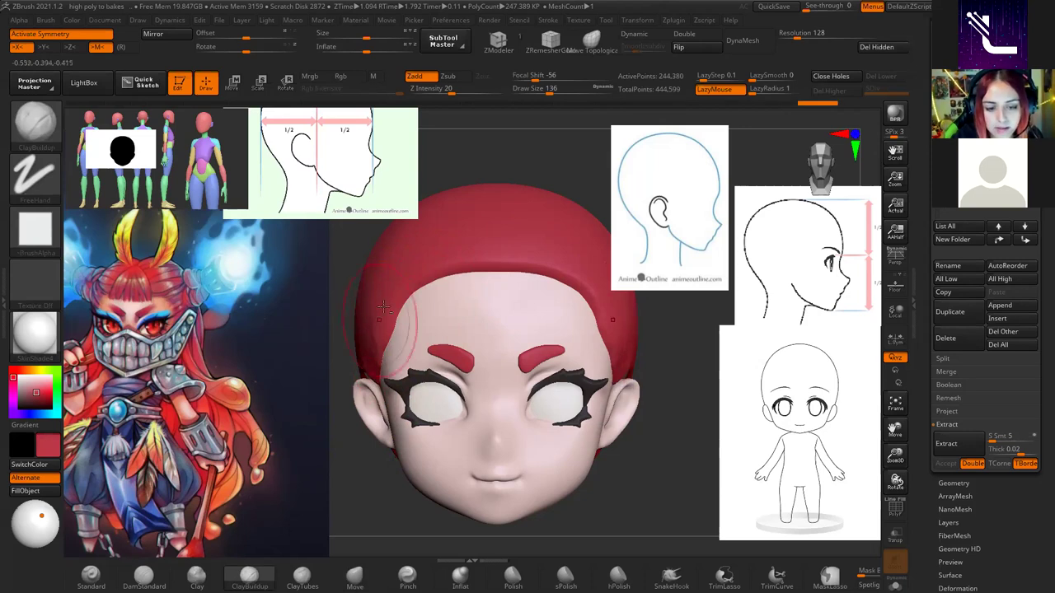
key("shift")
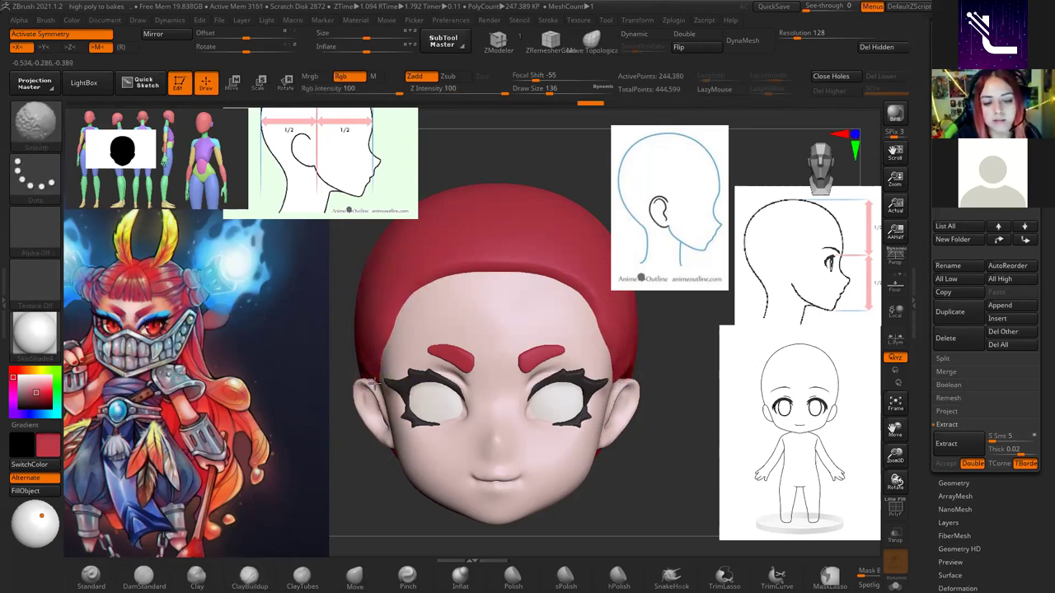
right_click_drag(541, 330, 513, 318)
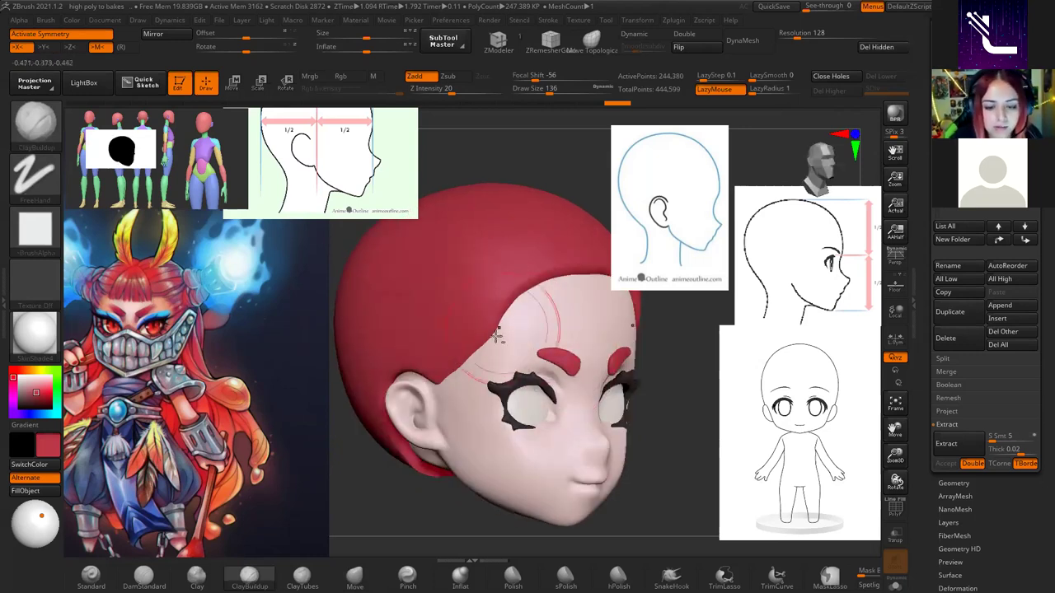
key("shift")
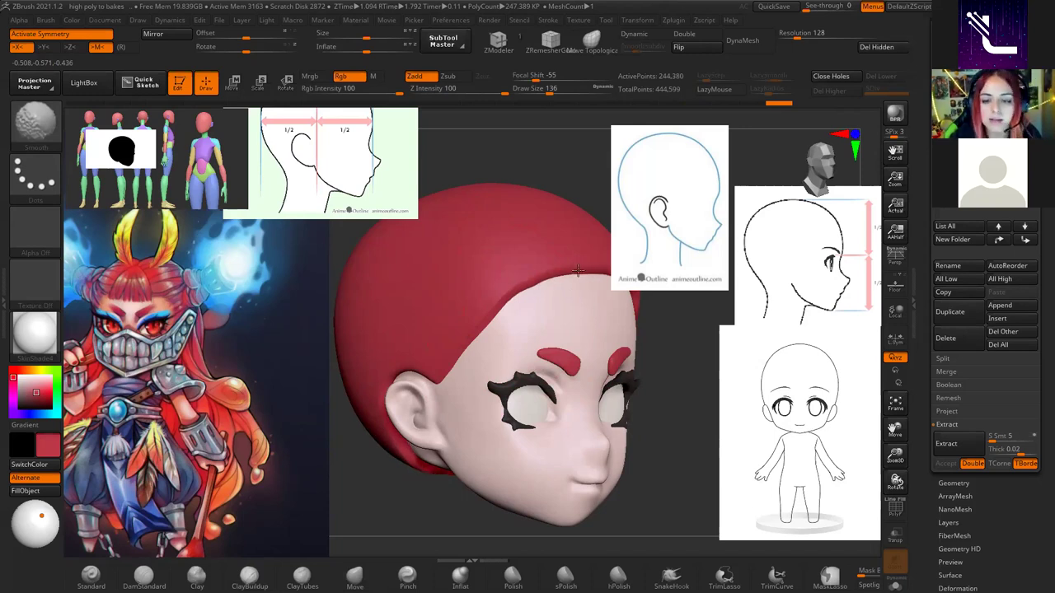
right_click_drag(537, 274, 530, 388, "shift")
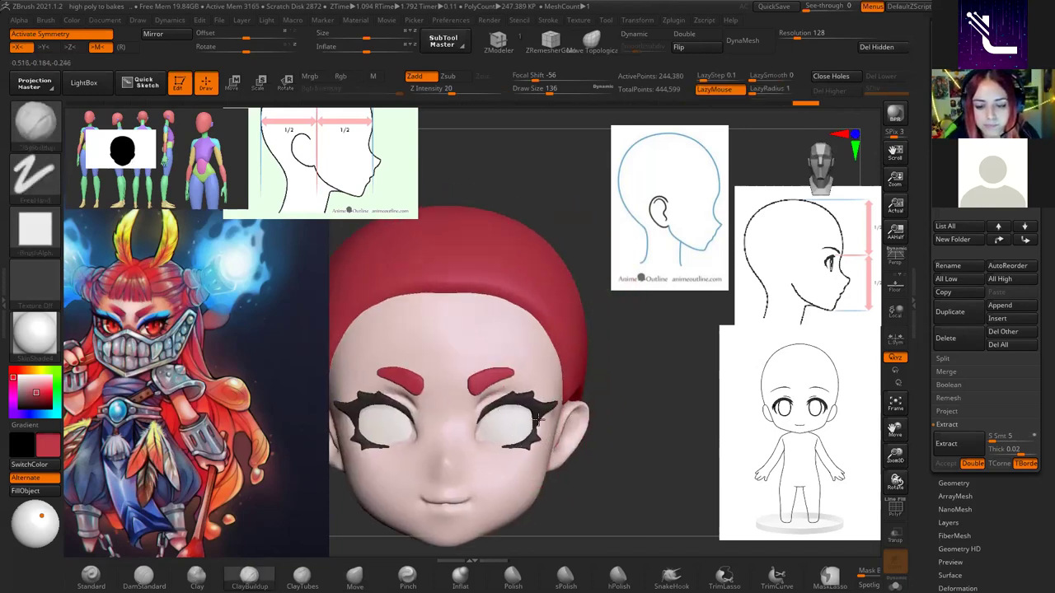
mouse_move(636, 440)
right_mouse_down()
mouse_move(561, 460)
mouse_move(494, 313)
mouse_move(511, 338)
right_mouse_up()
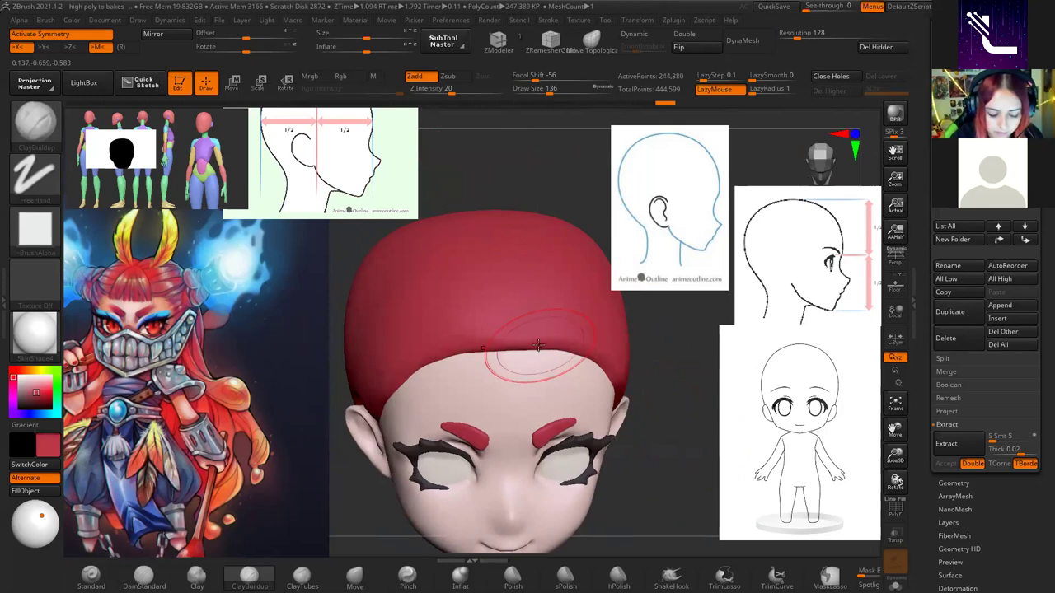
Smooth the cap's hairline edge, orbiting to check the back and right profile.
key("b")
key("m")
key("v")
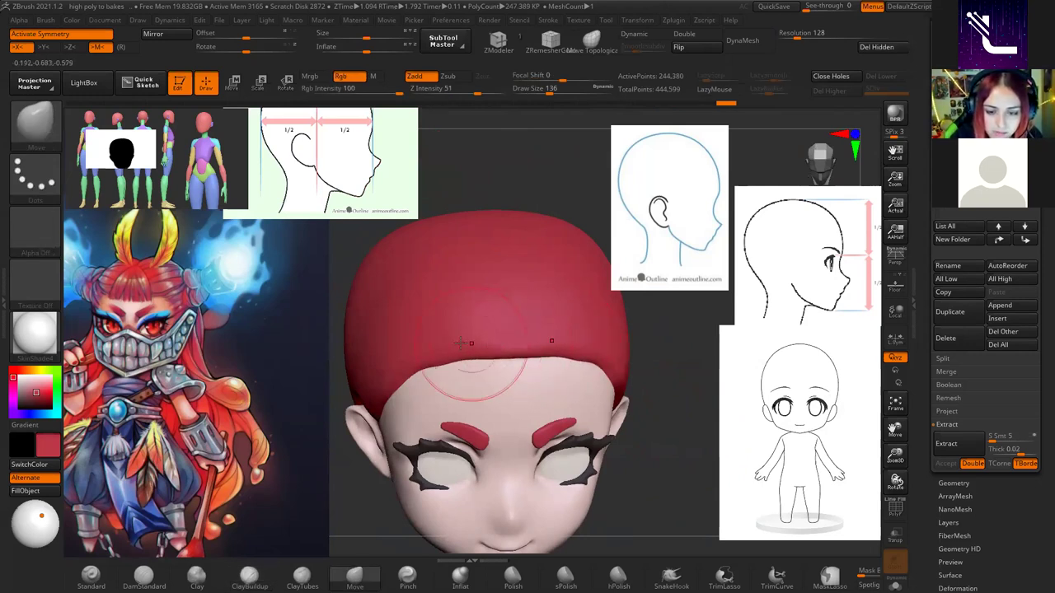
left_click_drag(580, 347, 472, 352, "shift")
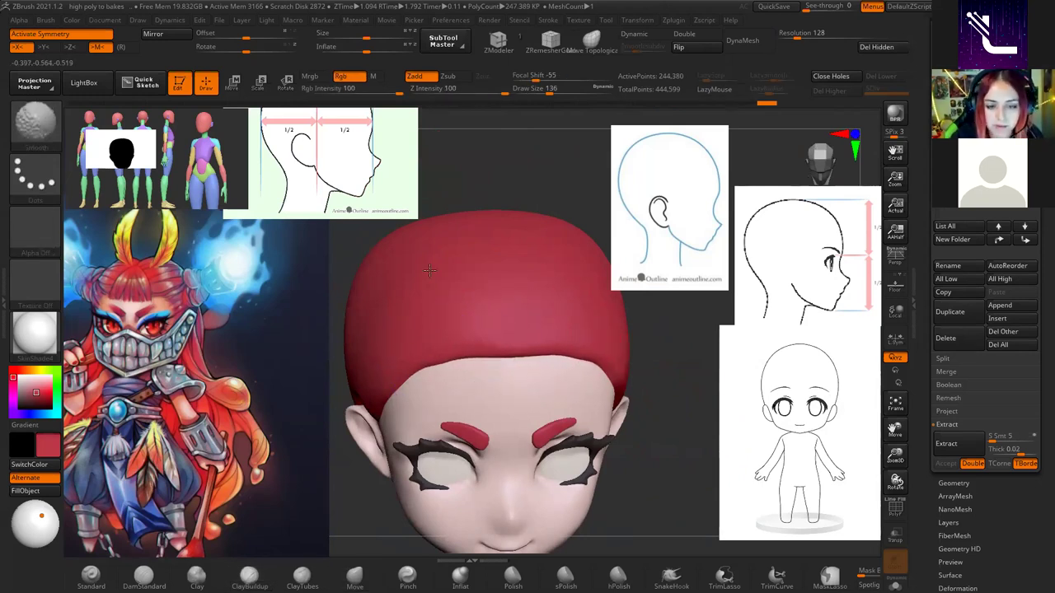
mouse_move(515, 243)
right_mouse_down()
mouse_move(600, 424)
mouse_move(551, 449)
right_mouse_up()
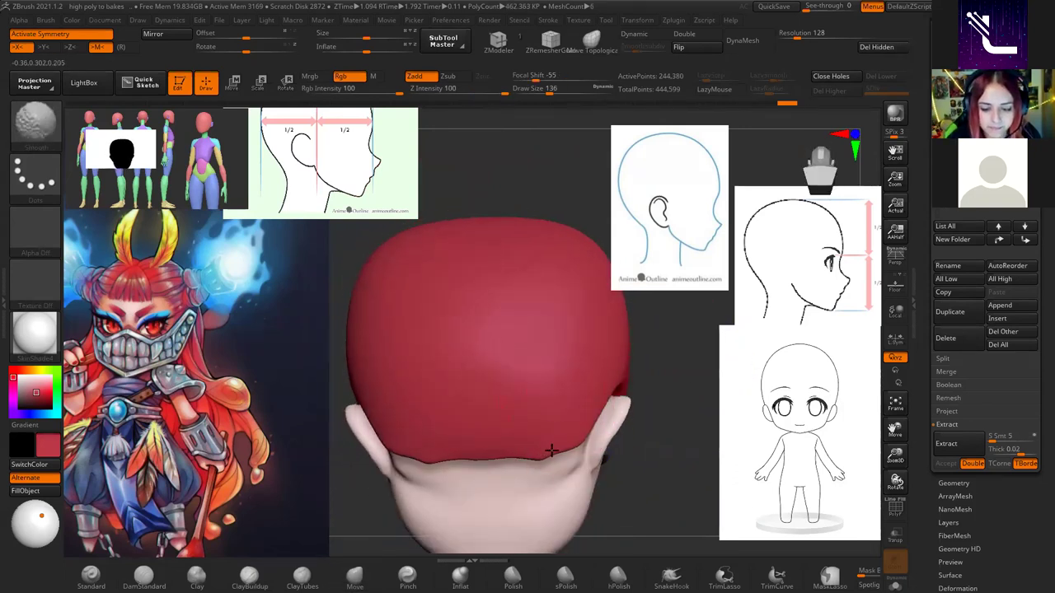
right_click_drag(542, 435, 567, 360)
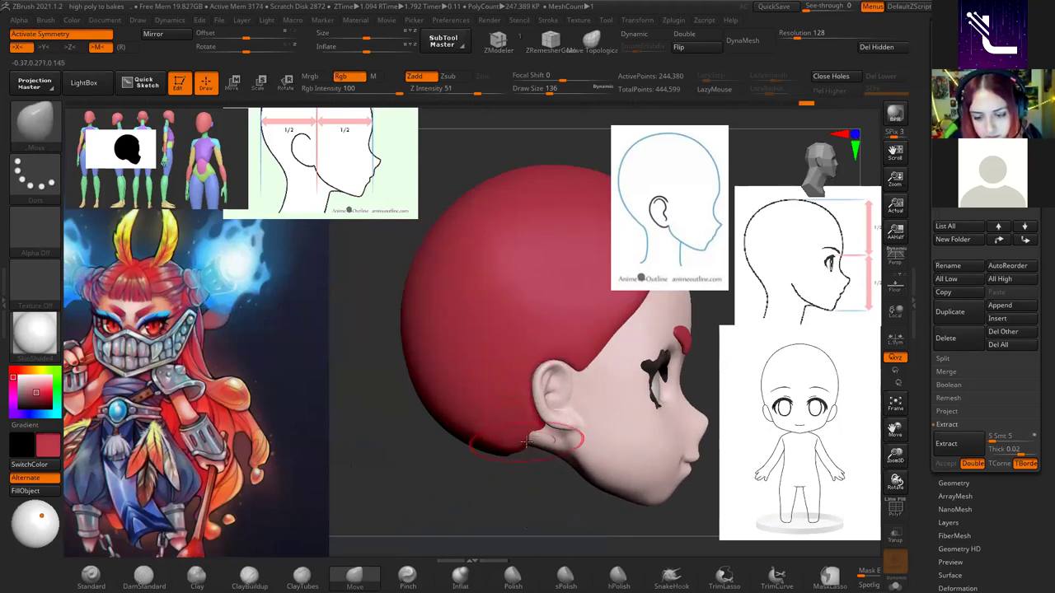
right_click_drag(517, 377, 547, 442)
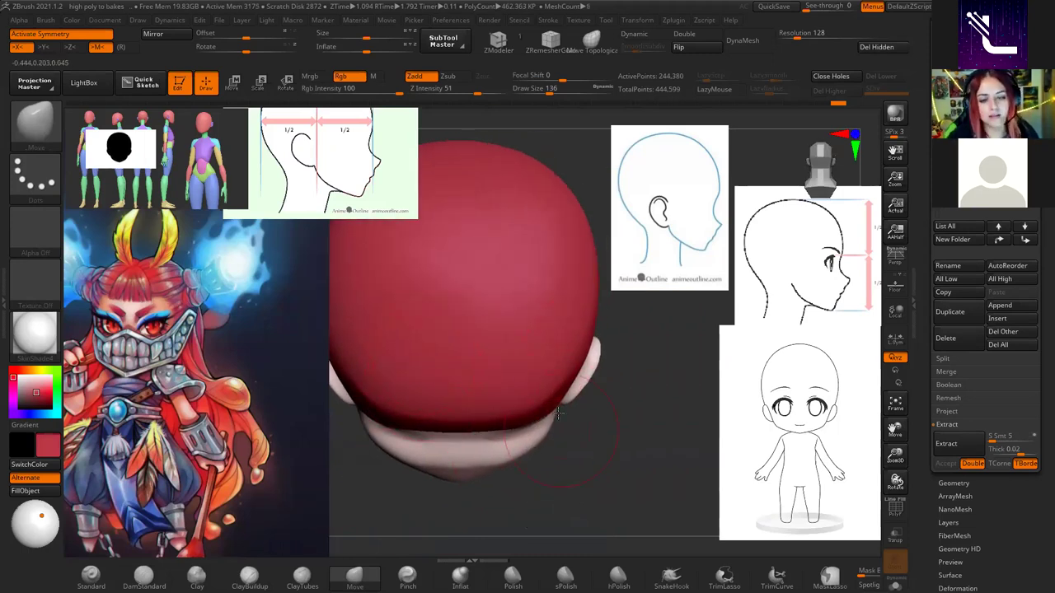
mouse_move(641, 486)
right_mouse_down()
mouse_move(650, 469)
mouse_move(551, 347)
right_mouse_up()
Push the cap edges with the Move brush into a rounder dome over the crown.
key("b")
key("m")
key("v")
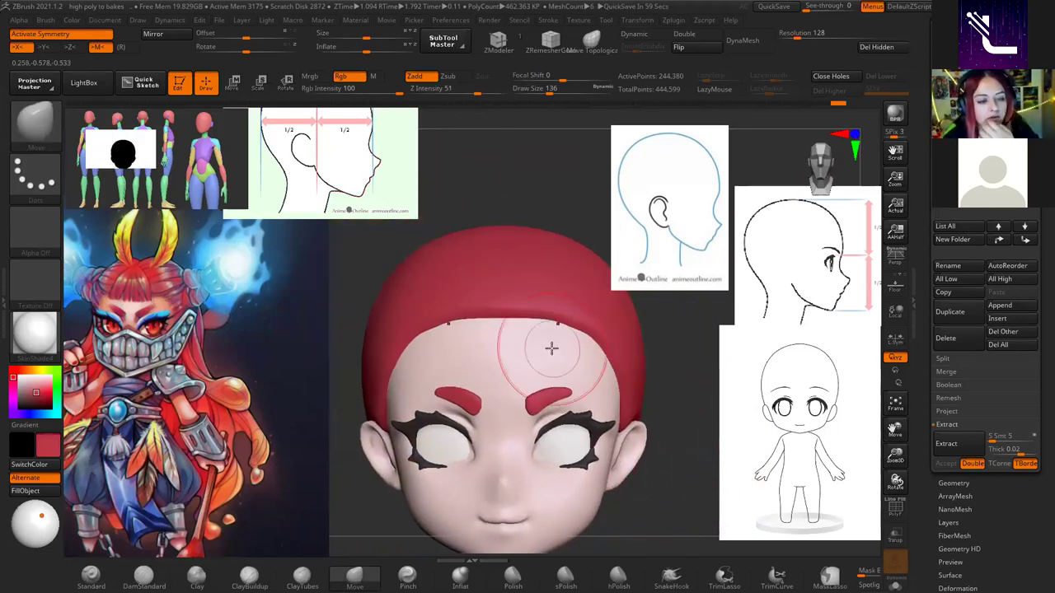
mouse_move(552, 348)
right_mouse_down()
mouse_move(629, 360)
mouse_move(558, 431)
right_mouse_up()
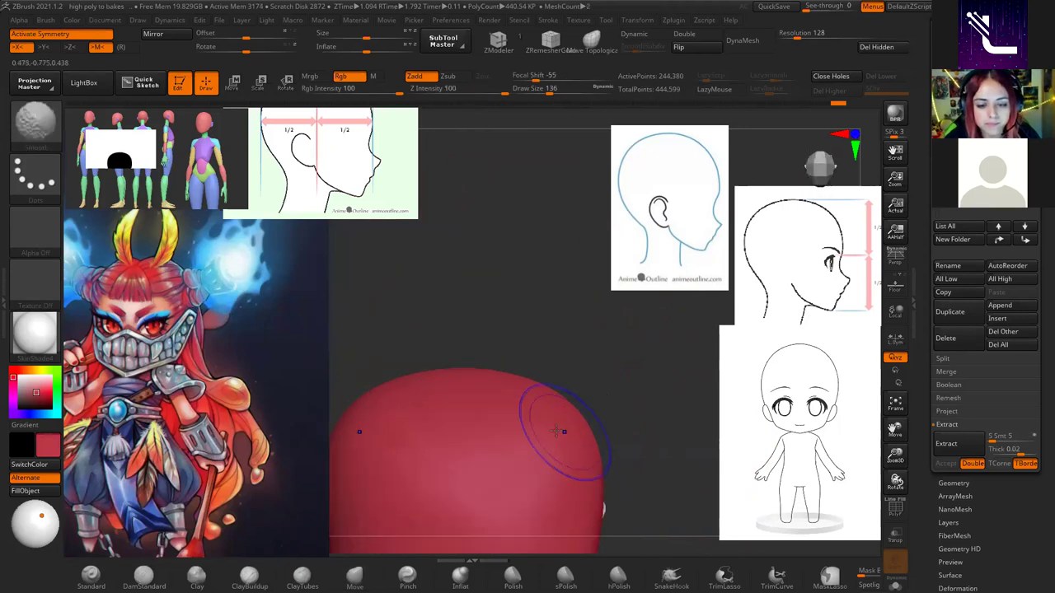
mouse_move(609, 423)
right_mouse_down()
mouse_move(648, 353)
mouse_move(543, 412)
right_mouse_up()
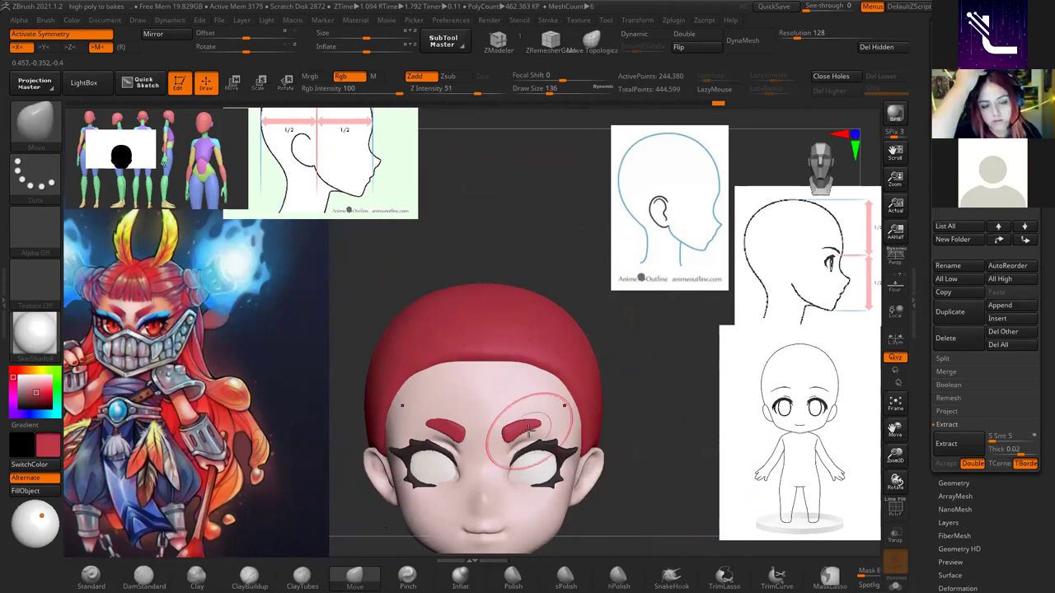
right_click_drag(530, 376, 517, 412)
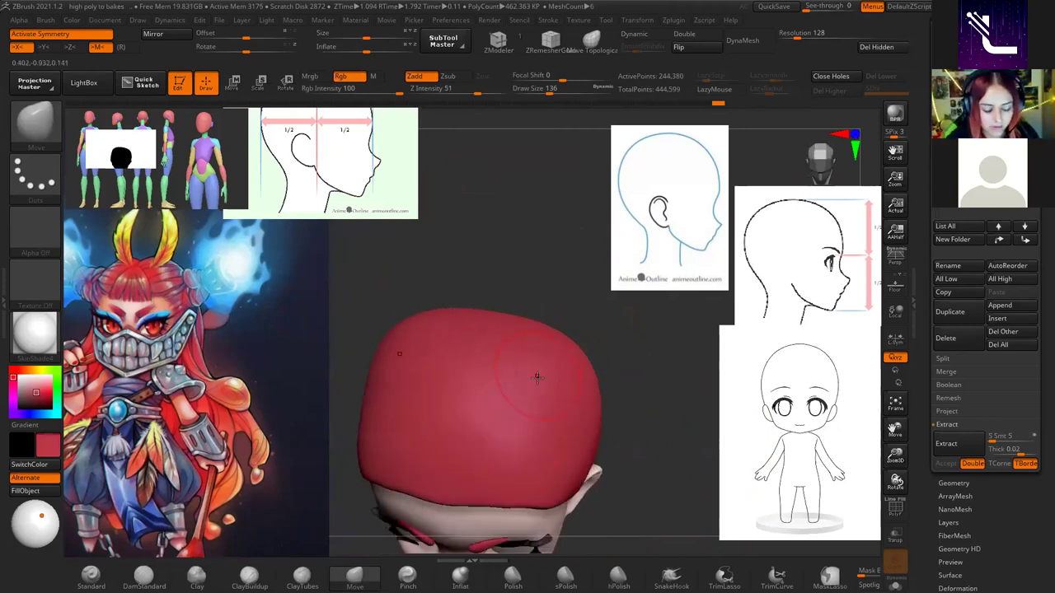
Try DamStandard at Draw Size 217, then return to Move and face the front.
key("b")
key("d")
key("s")
right_click_drag(536, 376, 540, 396)
mouse_move(525, 257)
right_mouse_down()
mouse_move(536, 307)
mouse_move(466, 265)
right_mouse_up()
key("space")
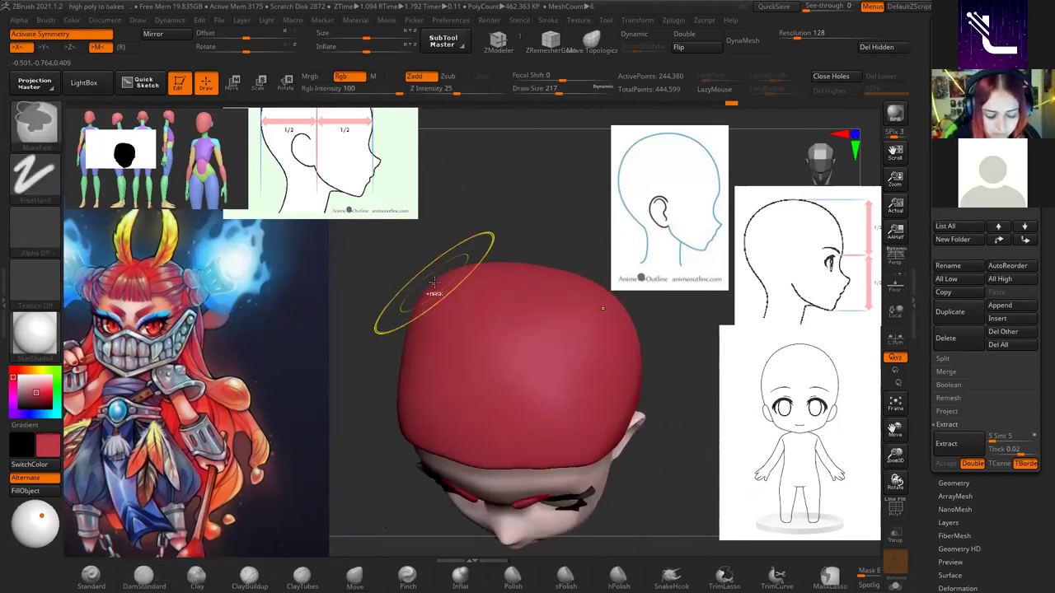
key("b")
key("m")
key("v")
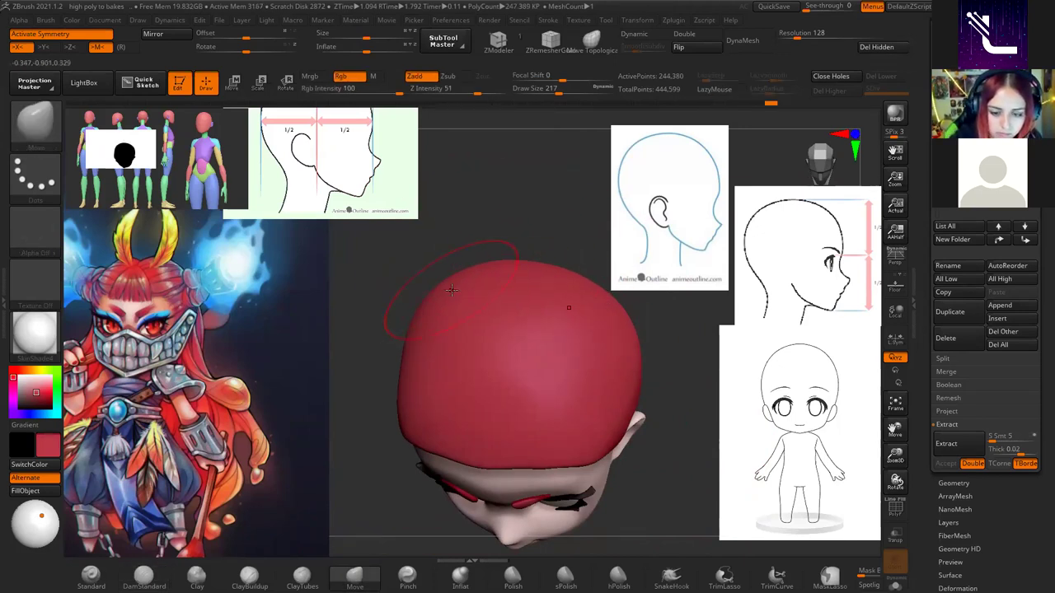
right_click_drag(413, 317, 603, 398)
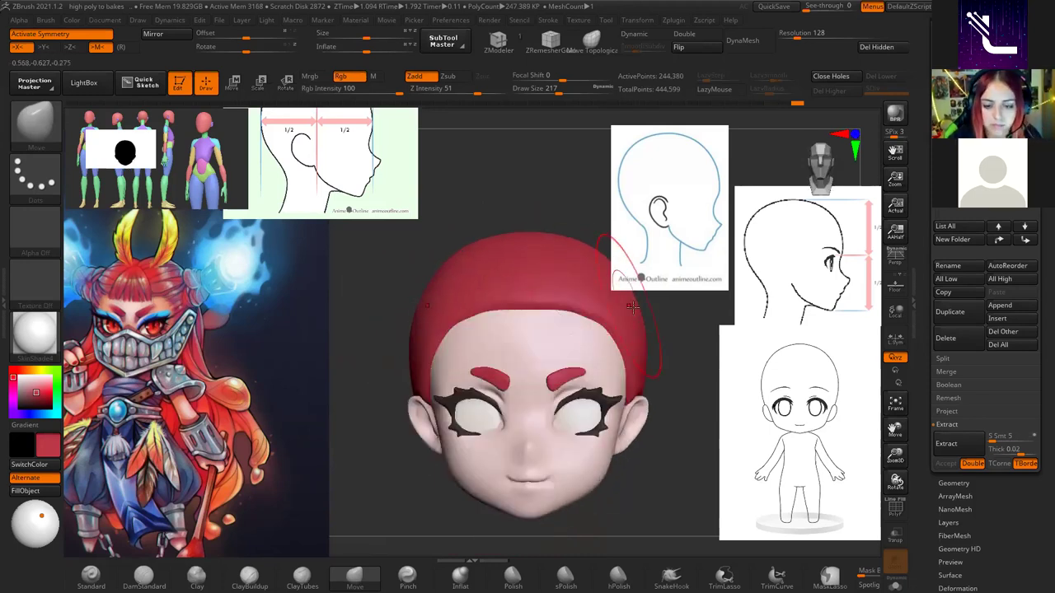
Set Draw Size to 132 and select the DamStandard brush.
key("w")
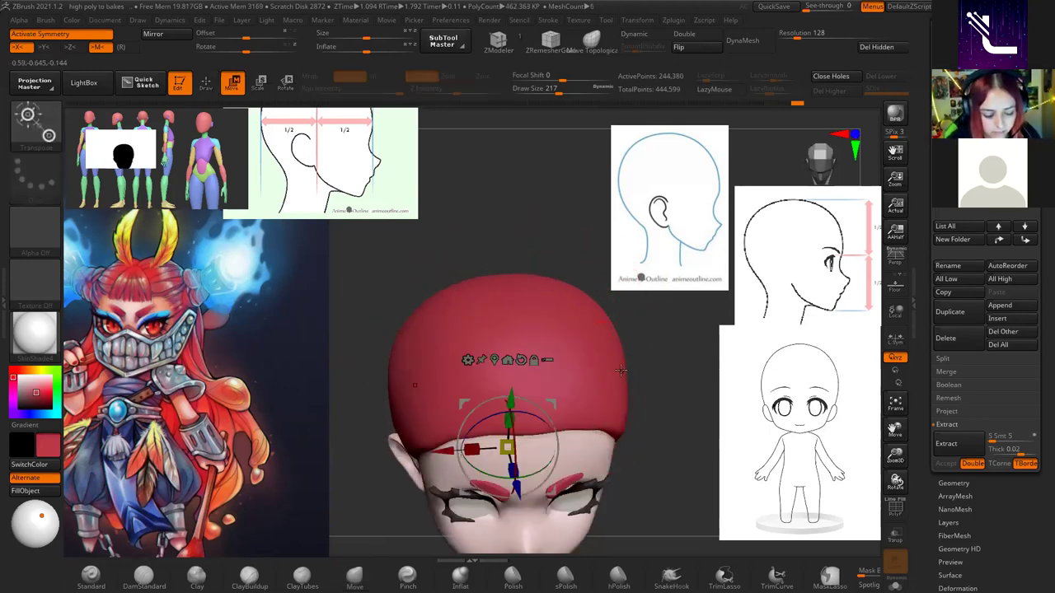
key("q")
right_click_drag(624, 376, 544, 378)
key("space")
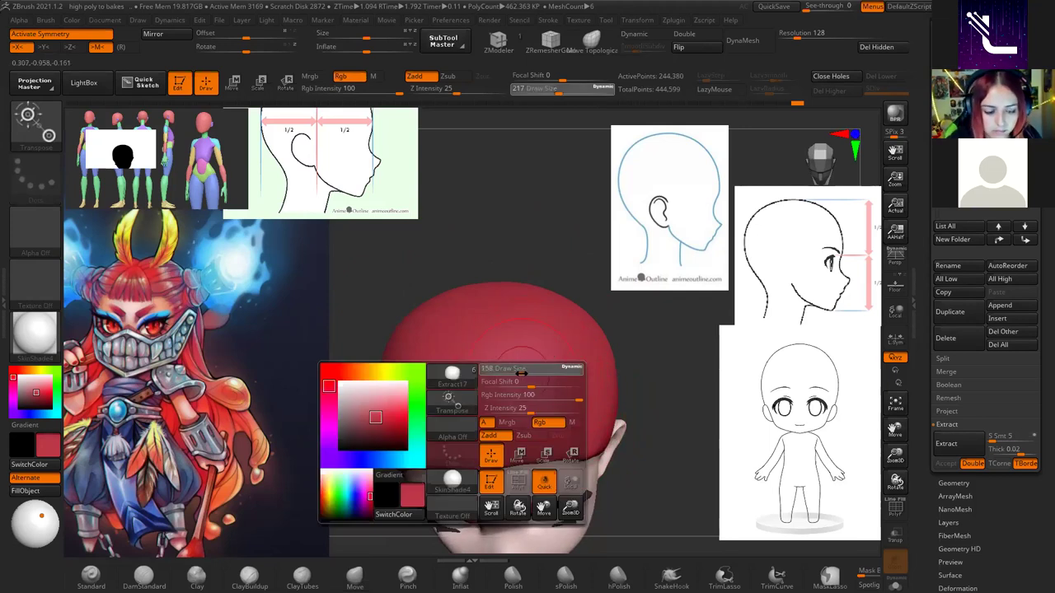
left_click_drag(520, 373, 512, 373)
key("b")
key("d")
key("s")
Carve grooves into the hair and flatten the hairline over the forehead.
right_click_drag(488, 308, 492, 245)
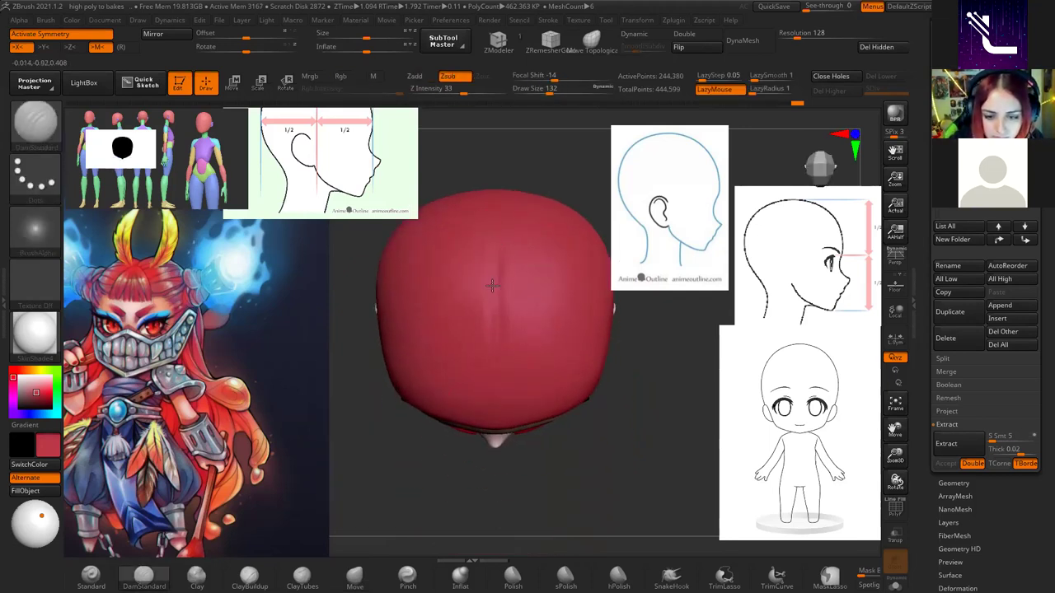
right_click_drag(494, 309, 509, 334)
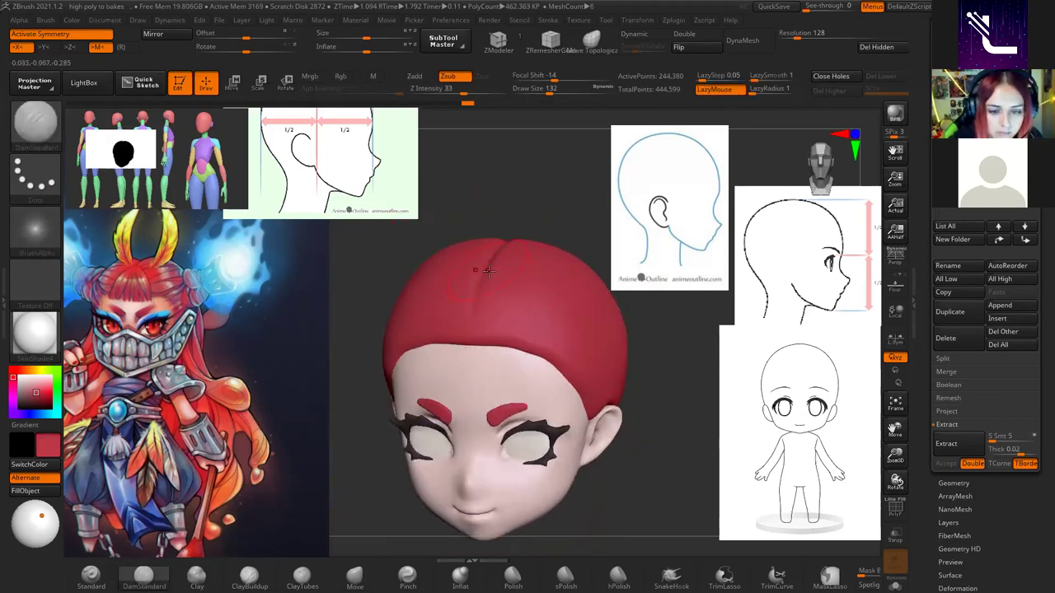
mouse_move(564, 349)
right_mouse_down()
mouse_move(572, 431)
mouse_move(561, 456)
mouse_move(596, 376)
mouse_move(583, 369)
right_mouse_up()
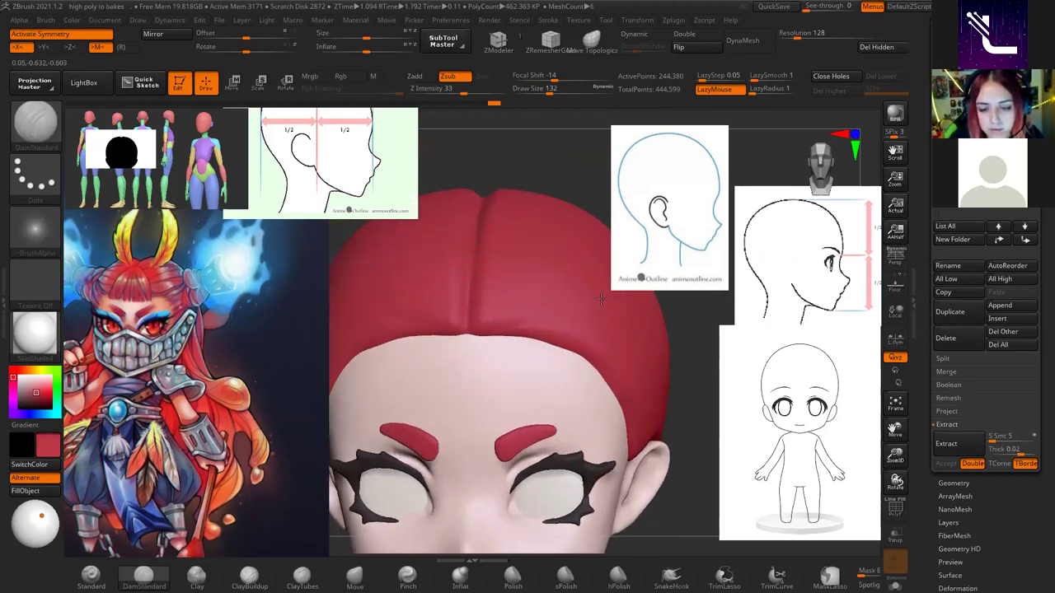
left_click_drag(486, 336, 518, 354)
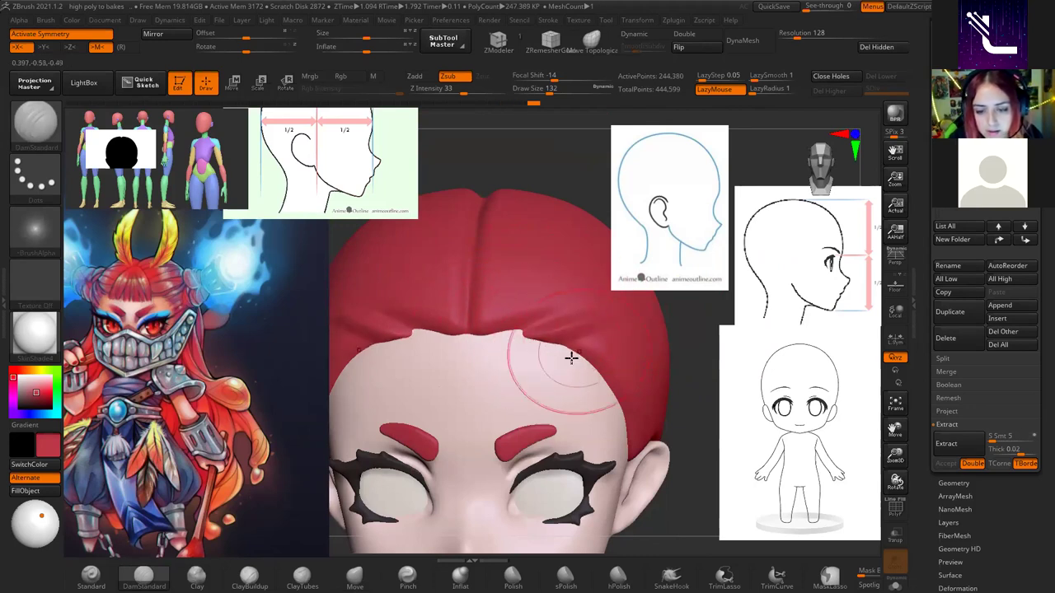
Smooth the hair over the temple and pull a lock down beside the face.
mouse_move(585, 365)
right_mouse_down()
mouse_move(604, 335)
mouse_move(458, 371)
right_mouse_up()
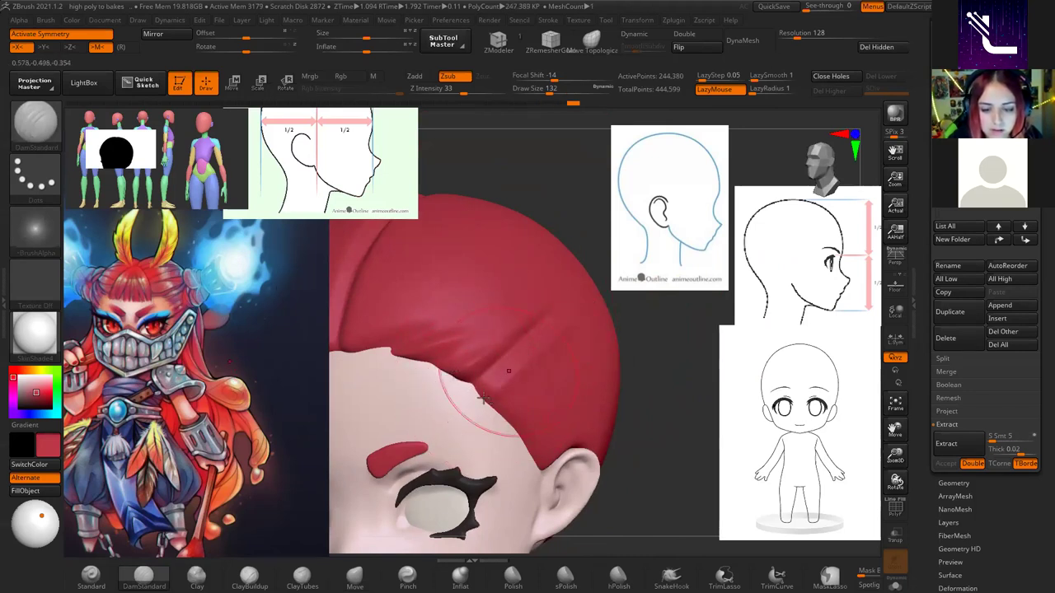
left_click_drag(527, 393, 511, 350, "shift")
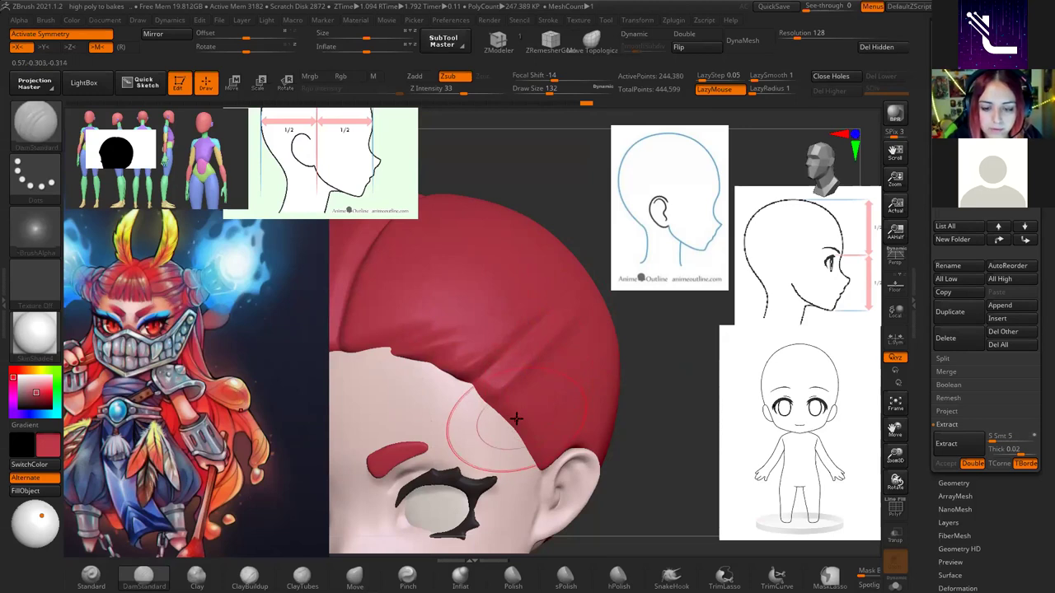
mouse_move(536, 367)
left_mouse_down()
mouse_move(511, 412)
mouse_move(450, 414)
mouse_move(535, 337)
left_mouse_up()
left_click_drag(599, 344, 642, 367)
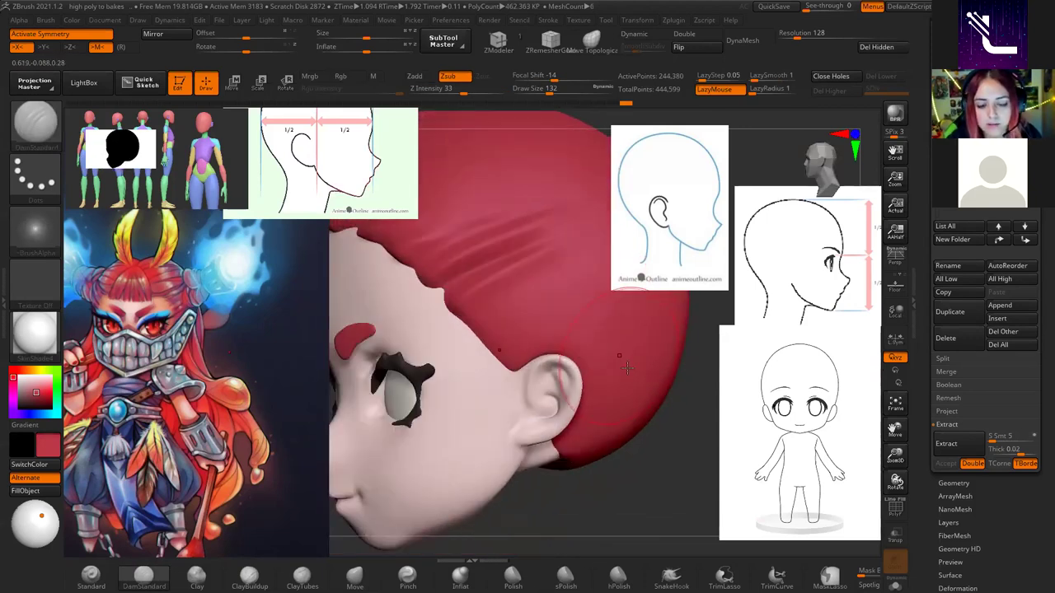
Check the finished character reference in Marmoset from a front-left angle, then return to ZBrush.
key("super+Tab")
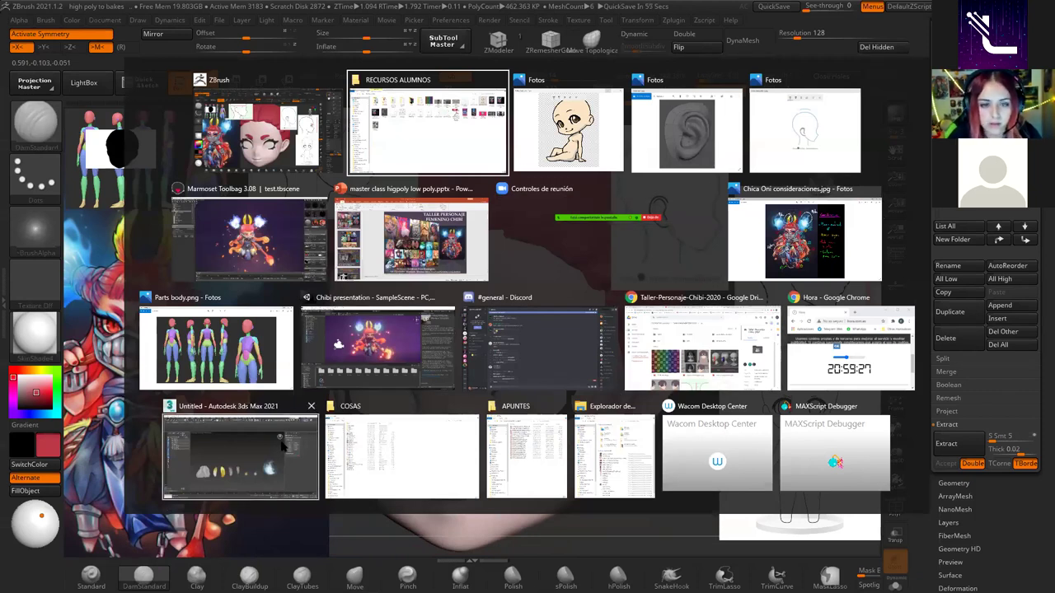
left_click(232, 220)
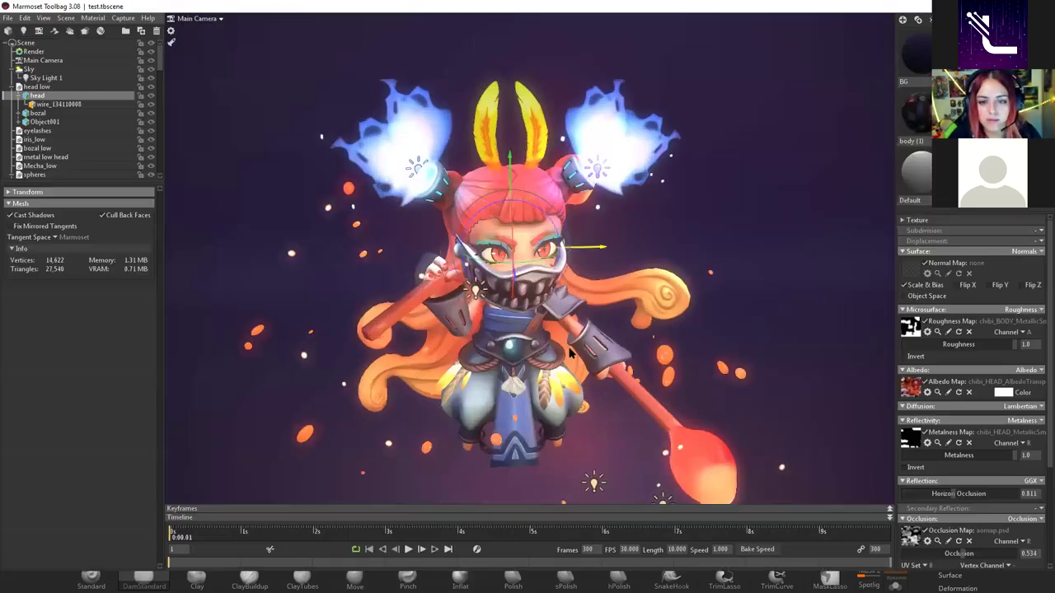
scroll(360, 101, "up", 5)
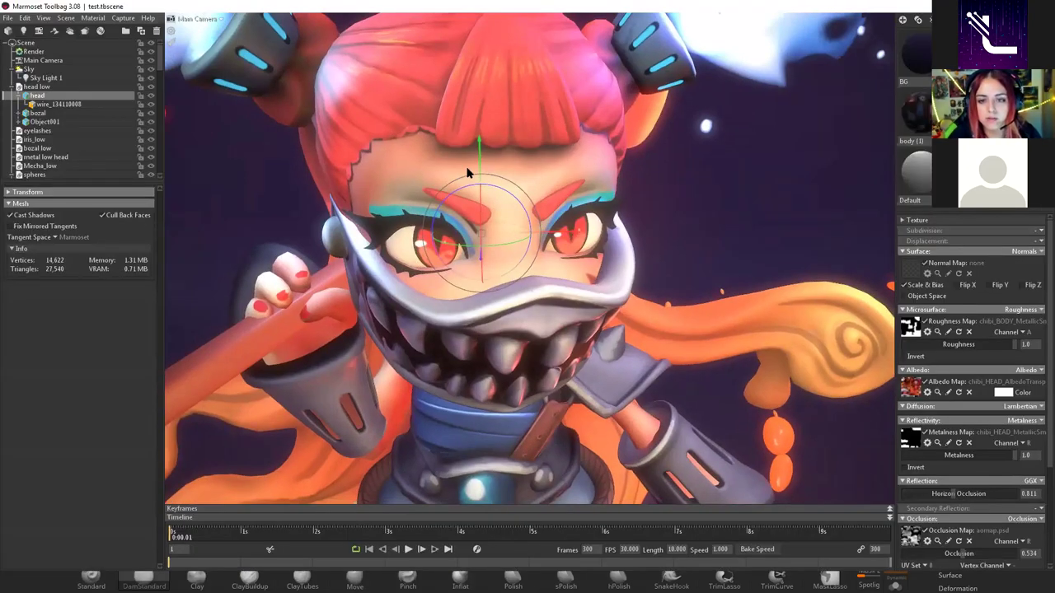
scroll(466, 173, "down", 5)
left_click_drag(467, 172, 377, 165)
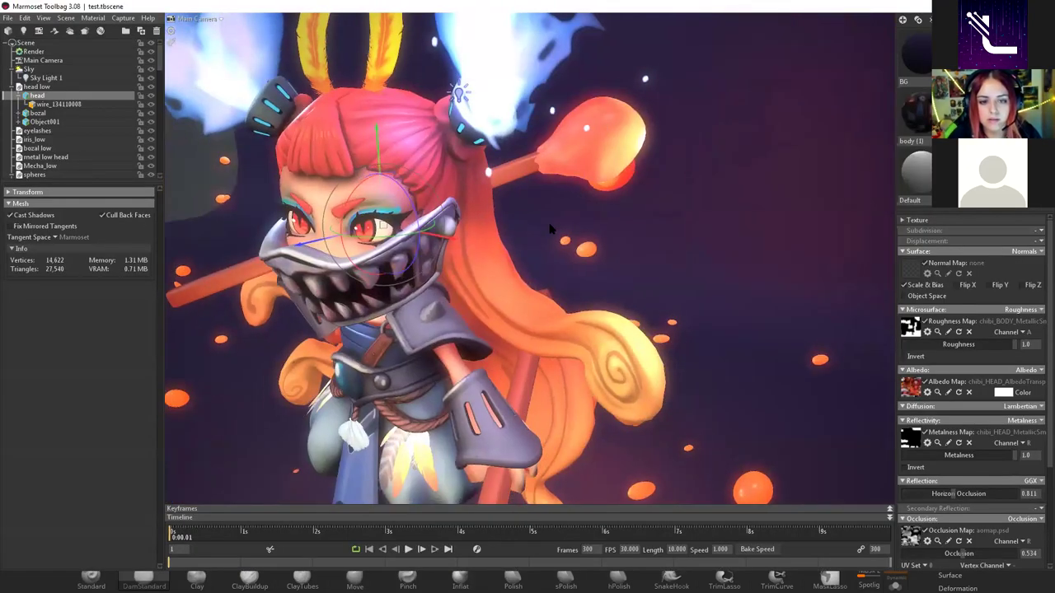
key("alt+Tab")
Soften creases across the top and side of the red hair cap with Smooth strokes.
scroll(519, 421, "up", 5)
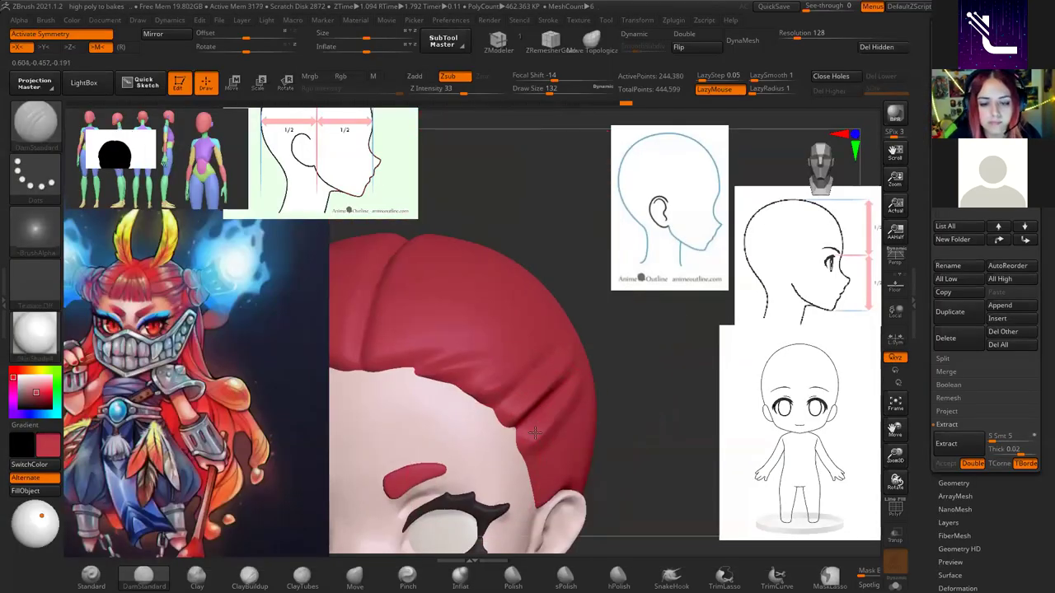
right_click_drag(535, 432, 604, 367)
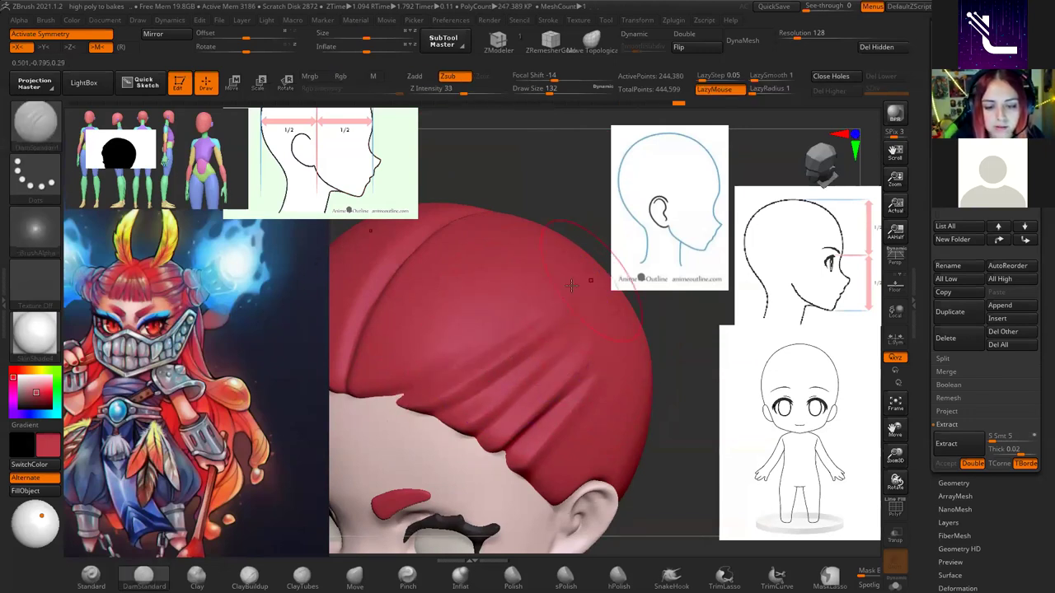
right_click_drag(571, 242, 495, 396)
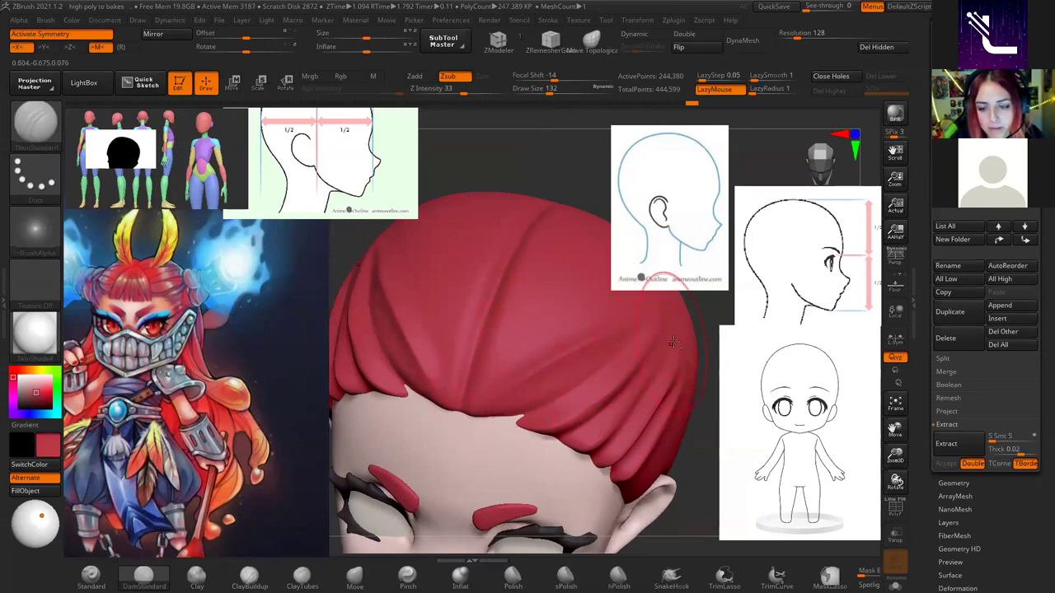
right_click_drag(673, 342, 586, 332)
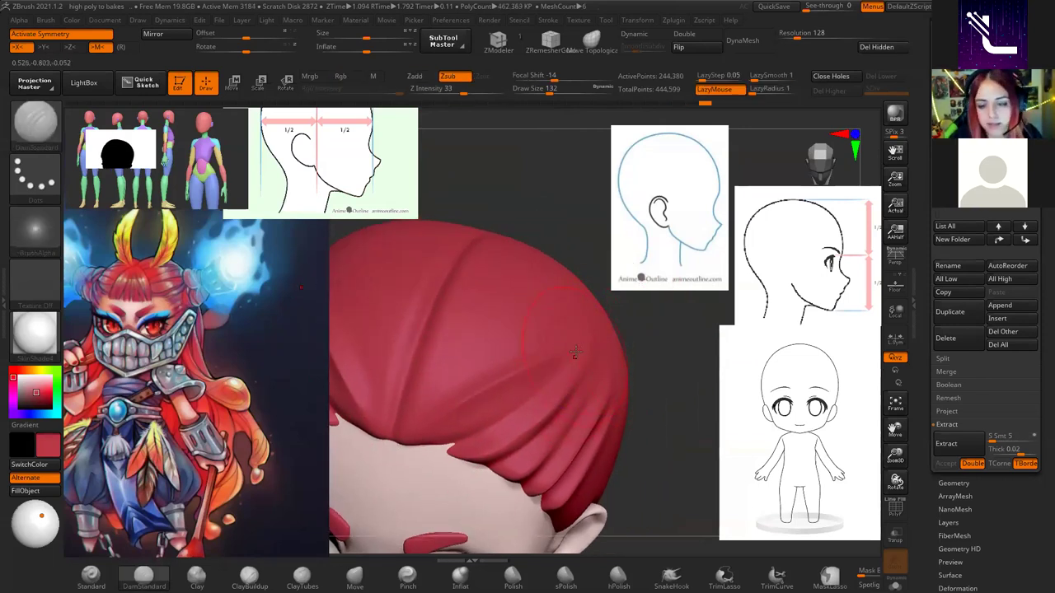
right_click_drag(490, 367, 544, 378)
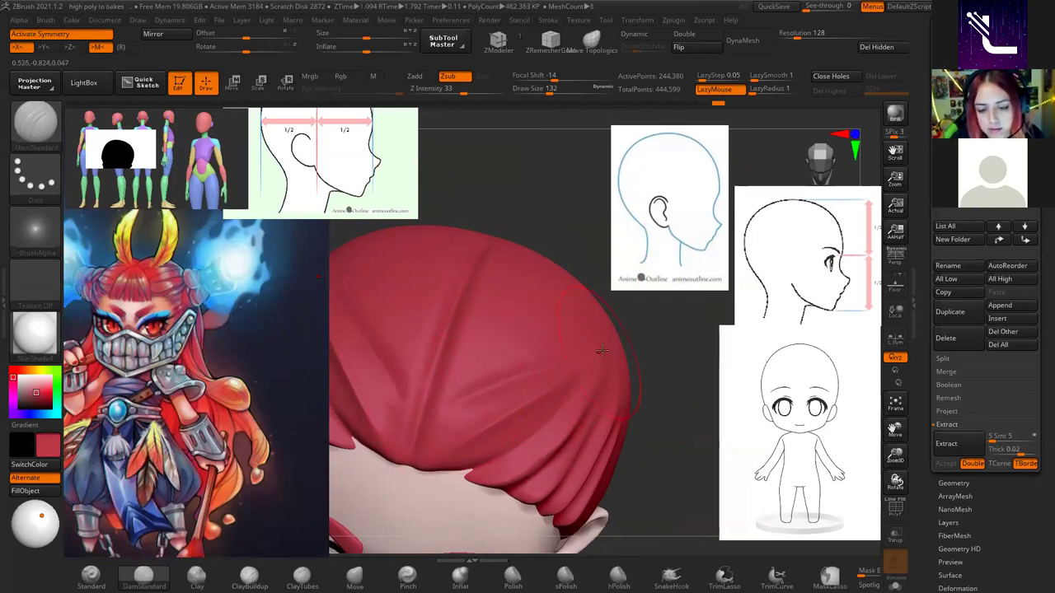
left_click_drag(441, 409, 418, 443, "shift")
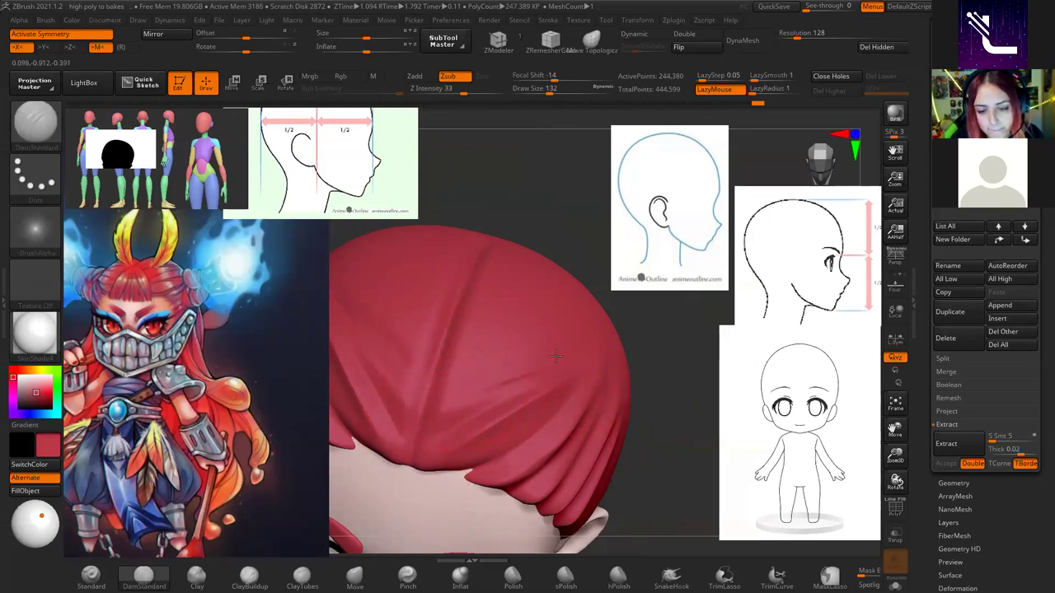
key("shift")
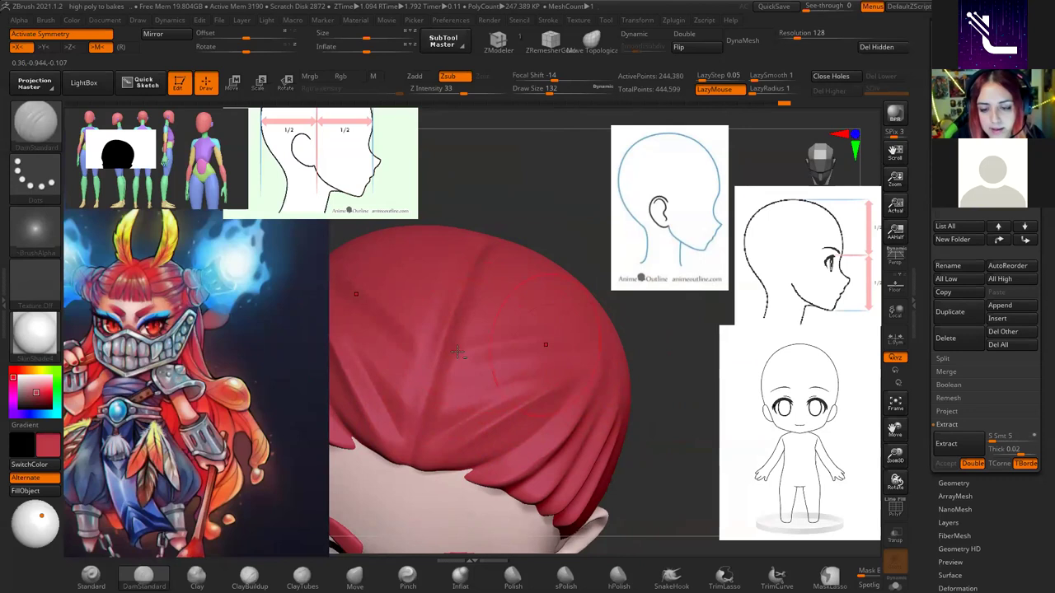
left_click_drag(499, 356, 549, 346, "shift")
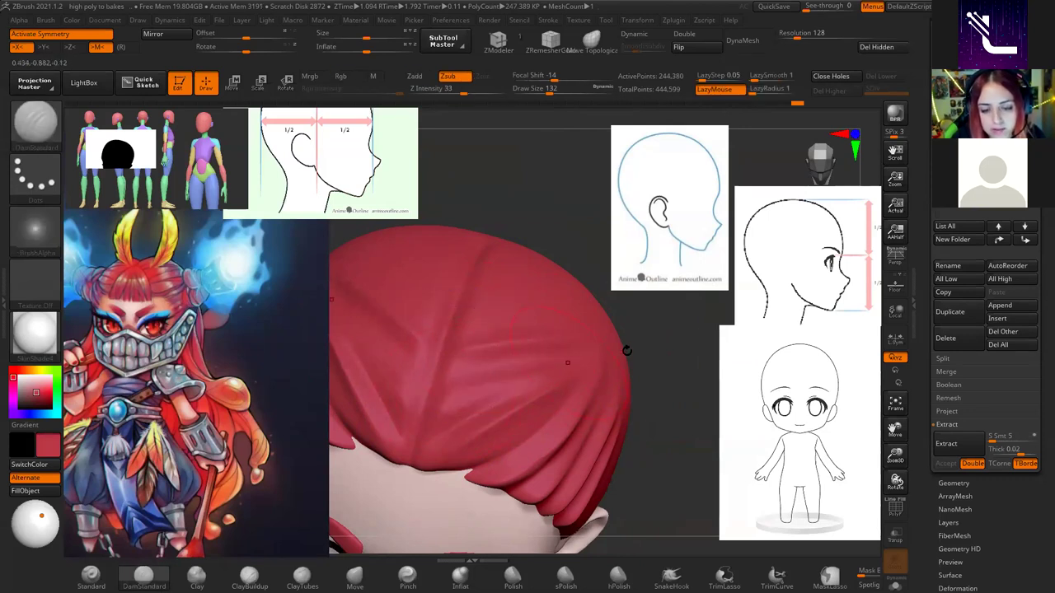
key("shift")
Rework the hair-edge strokes, then try a DamStandard groove running from the ear upward.
left_click_drag(640, 381, 531, 328)
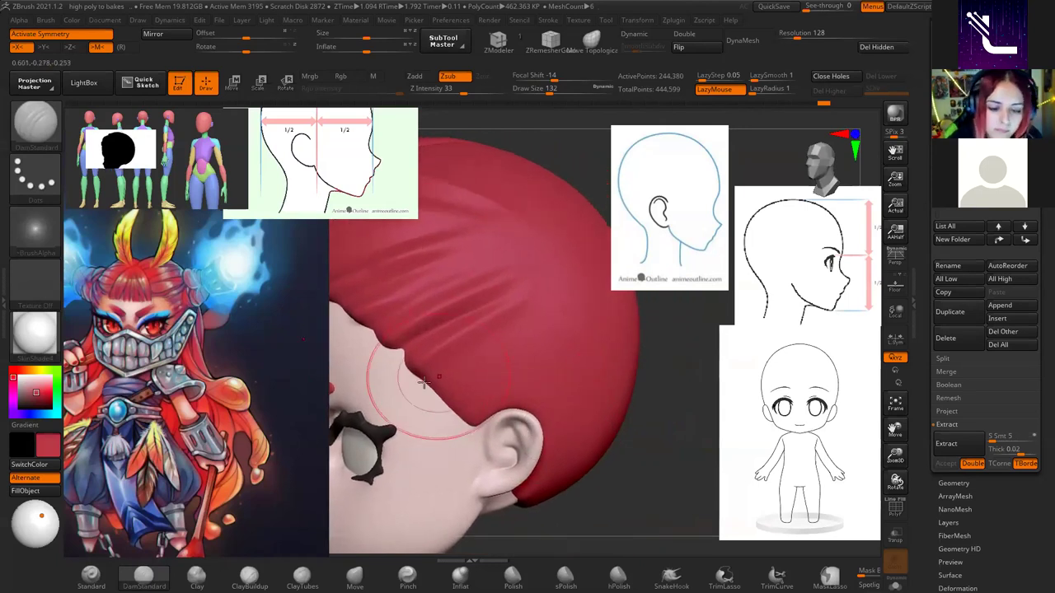
key("ctrl+z")
key("ctrl+z")
key("ctrl+z")
key("ctrl+z")
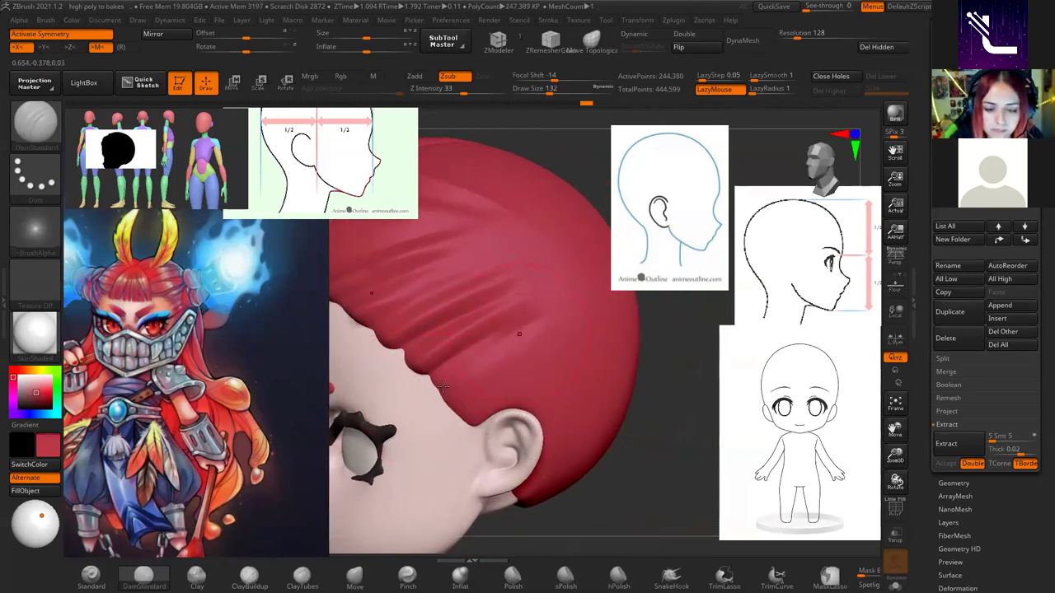
key("ctrl+shift+z")
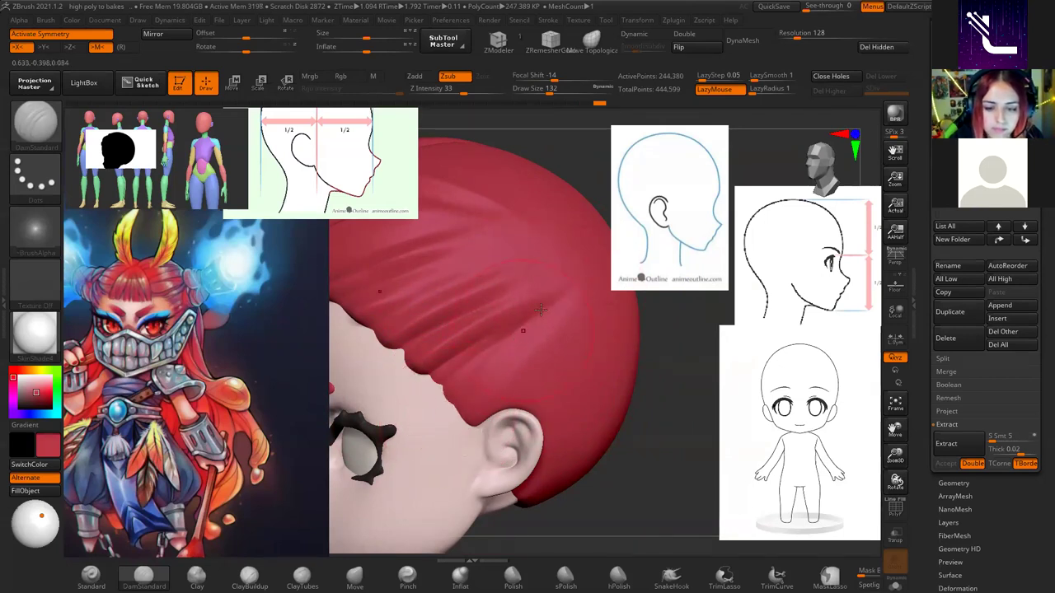
key("ctrl+shift+z")
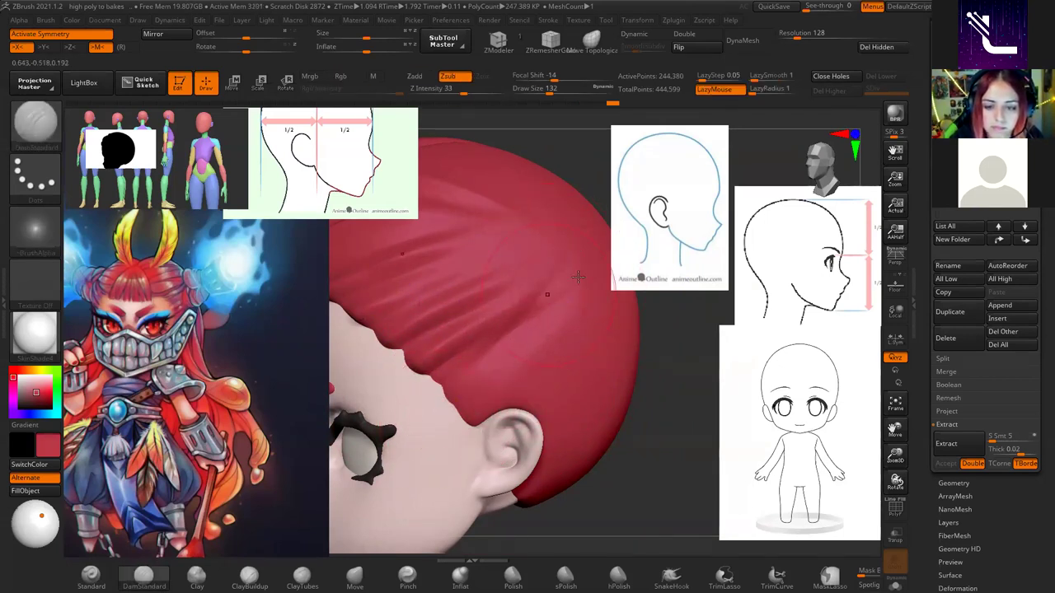
mouse_move(511, 416)
left_mouse_down()
mouse_move(564, 372)
mouse_move(478, 323)
left_mouse_up()
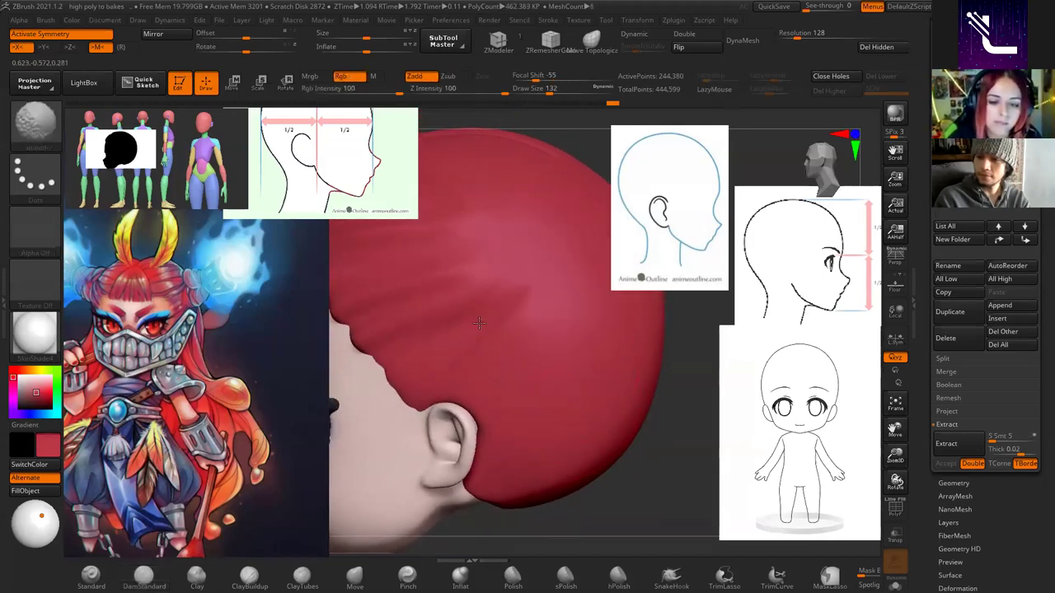
key("b")
key("d")
key("s")
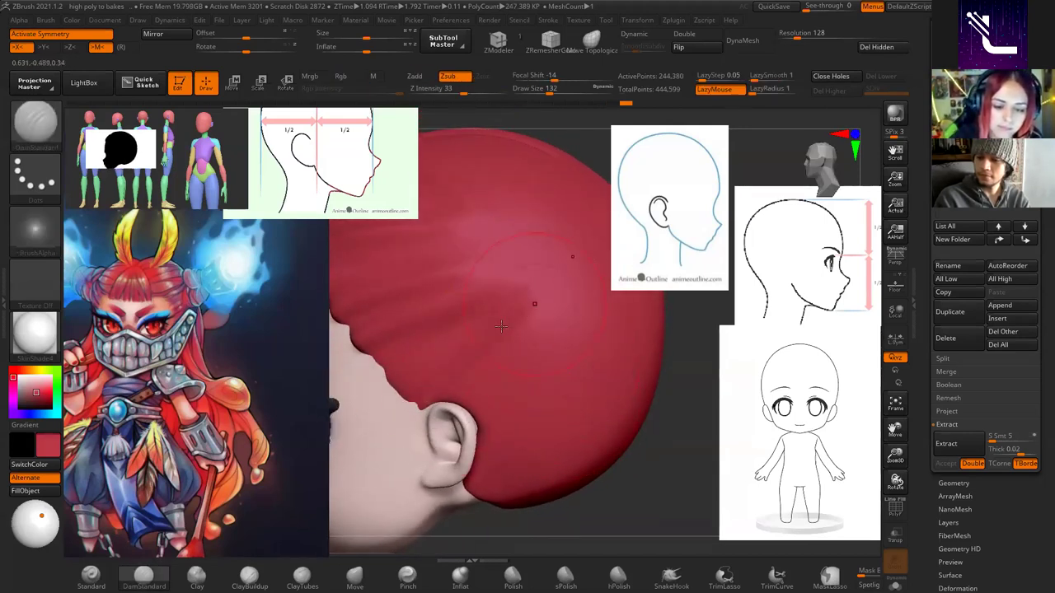
left_click_drag(426, 395, 543, 303)
key("ctrl+z")
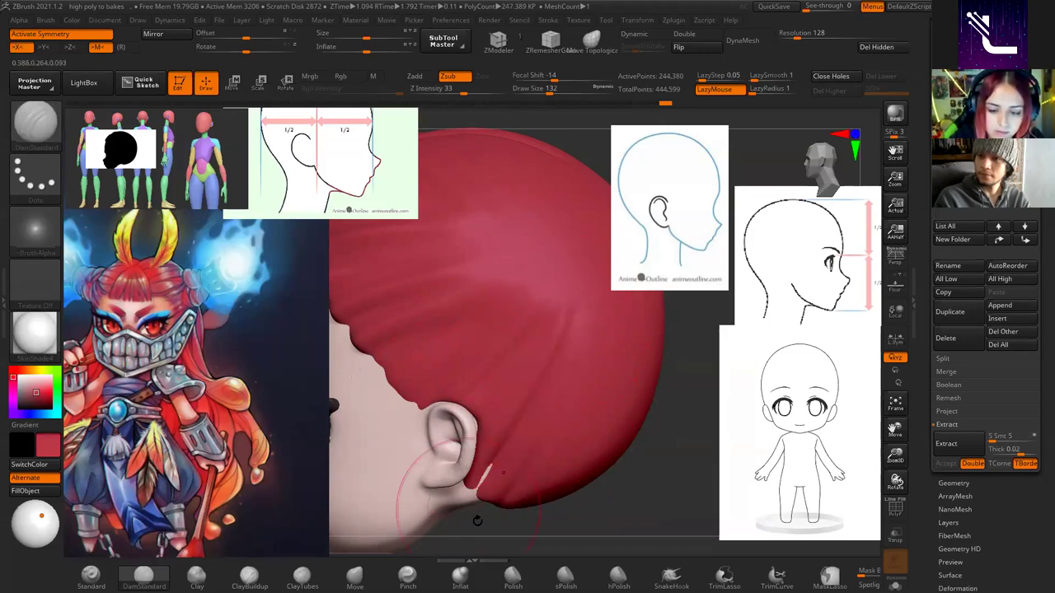
Carve a crease below the ear and a DamStandard strand groove down the hair side.
left_click_drag(477, 493, 465, 495)
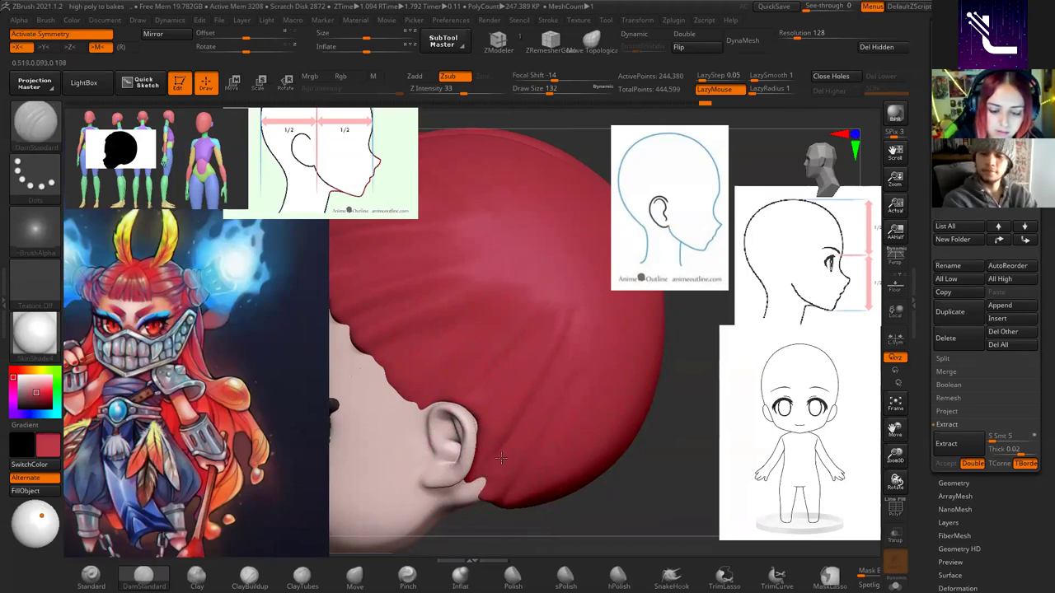
key("shift")
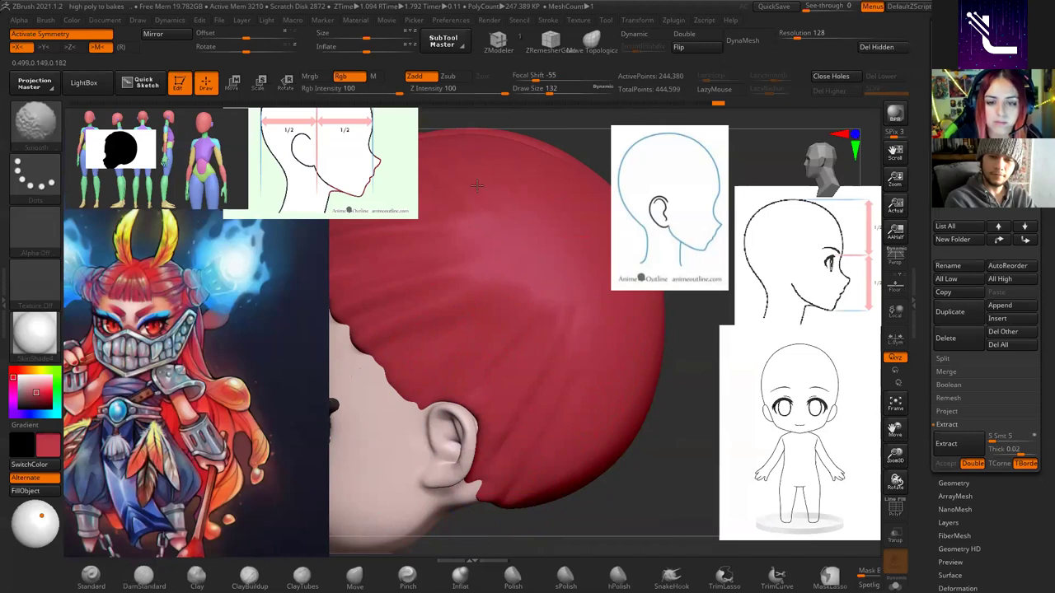
mouse_move(692, 346)
left_mouse_down()
mouse_move(718, 370)
mouse_move(664, 410)
mouse_move(603, 408)
mouse_move(599, 493)
left_mouse_up()
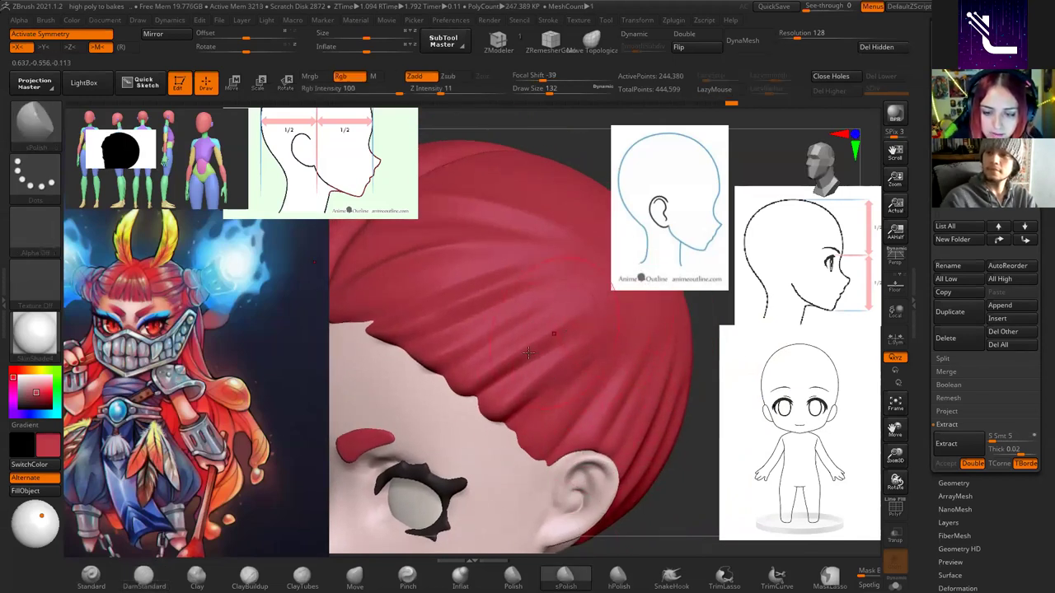
mouse_move(628, 302)
left_mouse_down()
mouse_move(599, 393)
mouse_move(614, 340)
left_mouse_up()
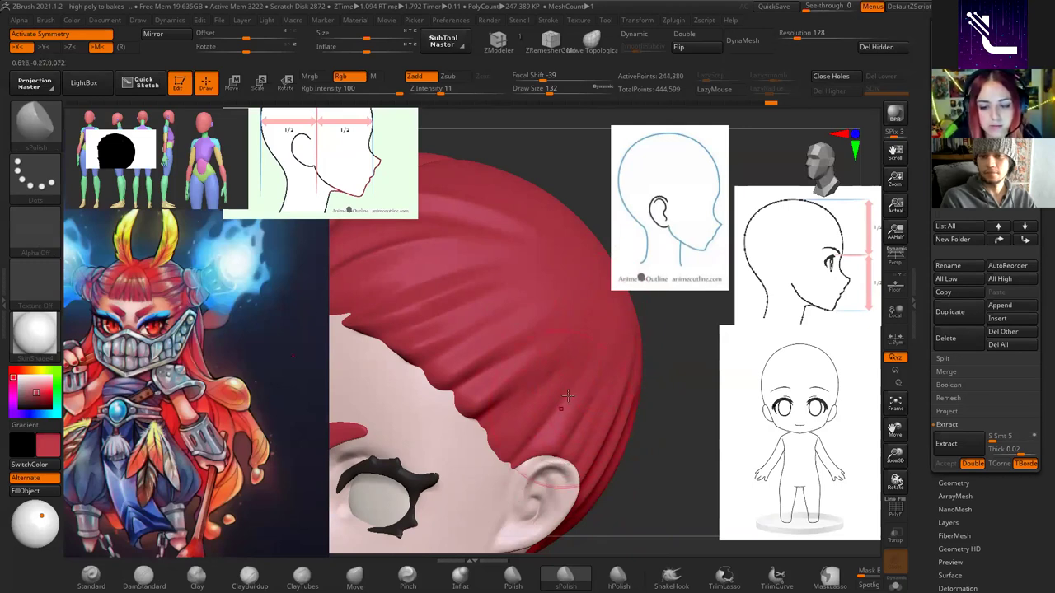
key("b")
key("d")
key("s")
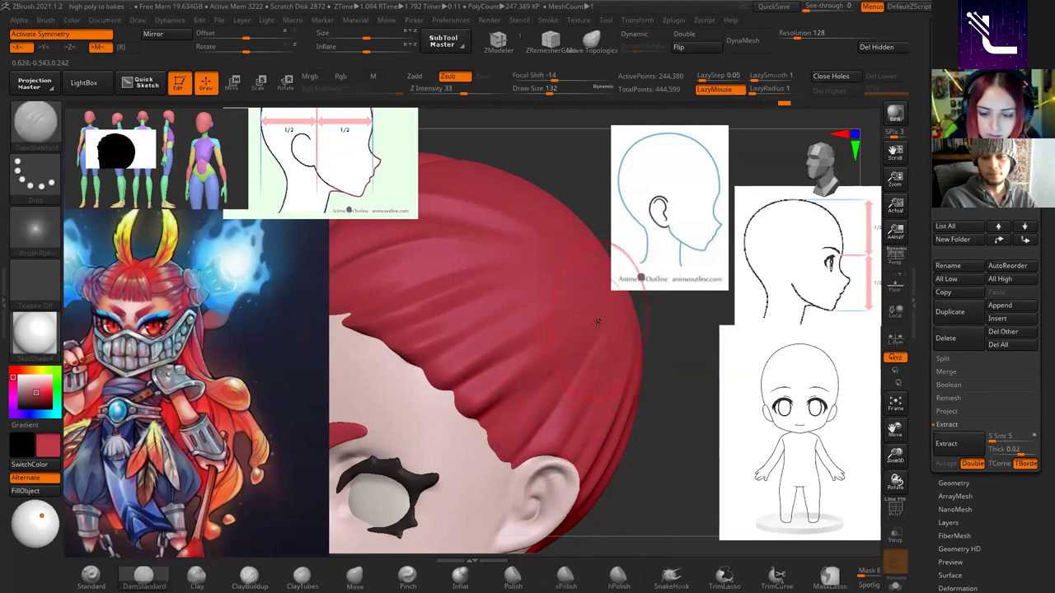
left_click_drag(589, 292, 496, 399)
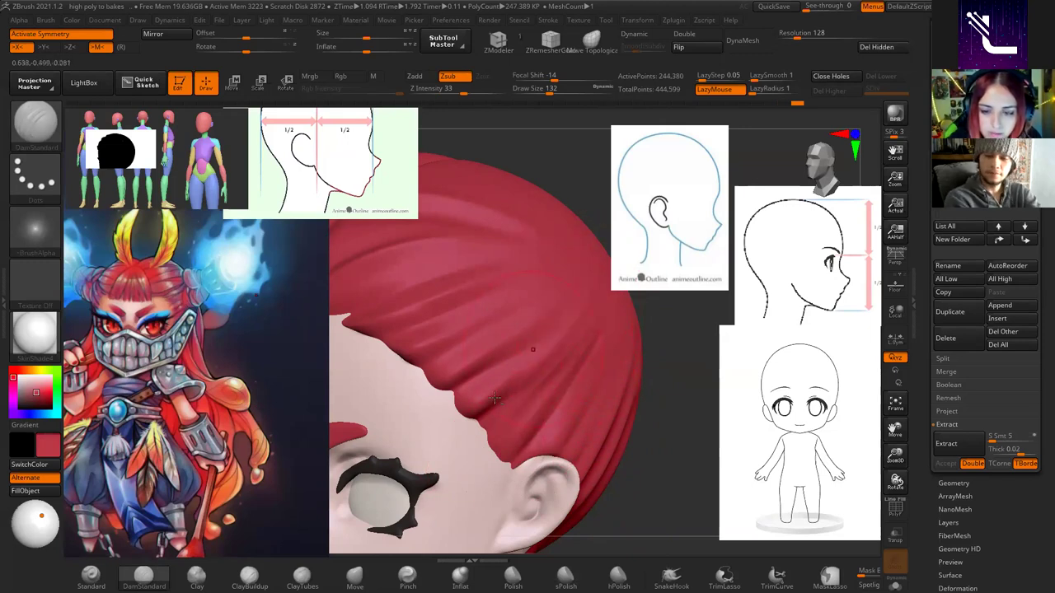
mouse_move(474, 301)
right_mouse_down()
mouse_move(589, 422)
mouse_move(589, 350)
right_mouse_up()
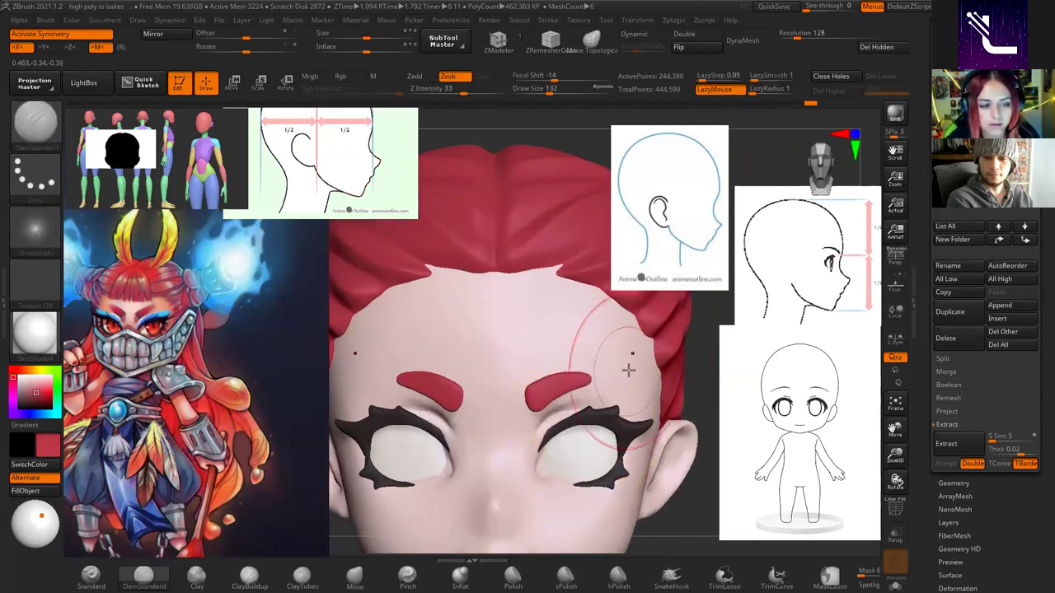
Refine the forehead hairline strands into distinct locks, stepping back and forward through the sculpting history.
left_click_drag(590, 350, 553, 314)
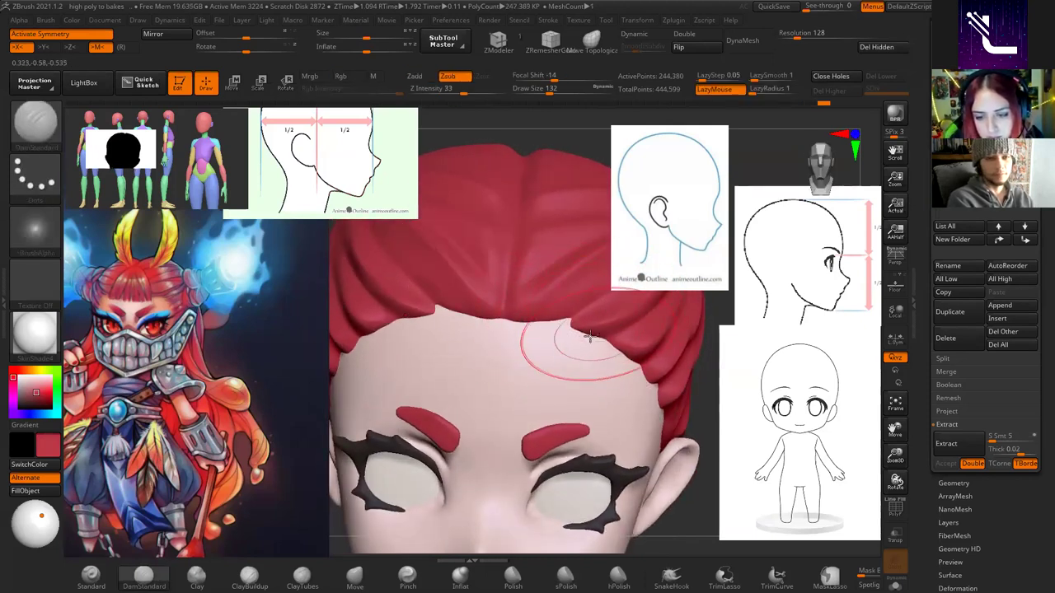
mouse_move(589, 332)
left_mouse_down()
mouse_move(635, 330)
mouse_move(628, 352)
left_mouse_up()
key("ctrl+z")
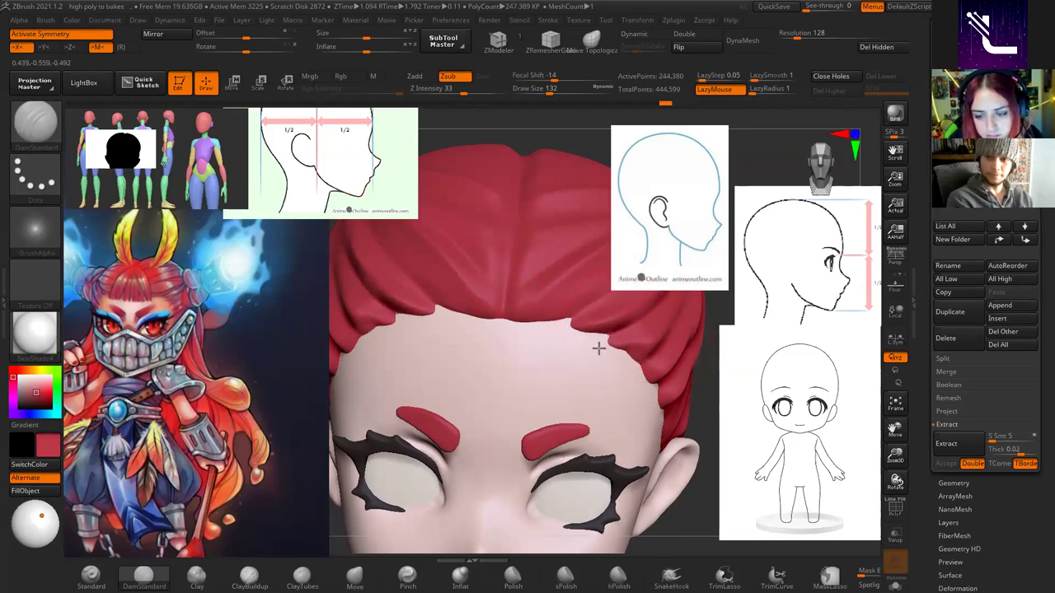
key("shift")
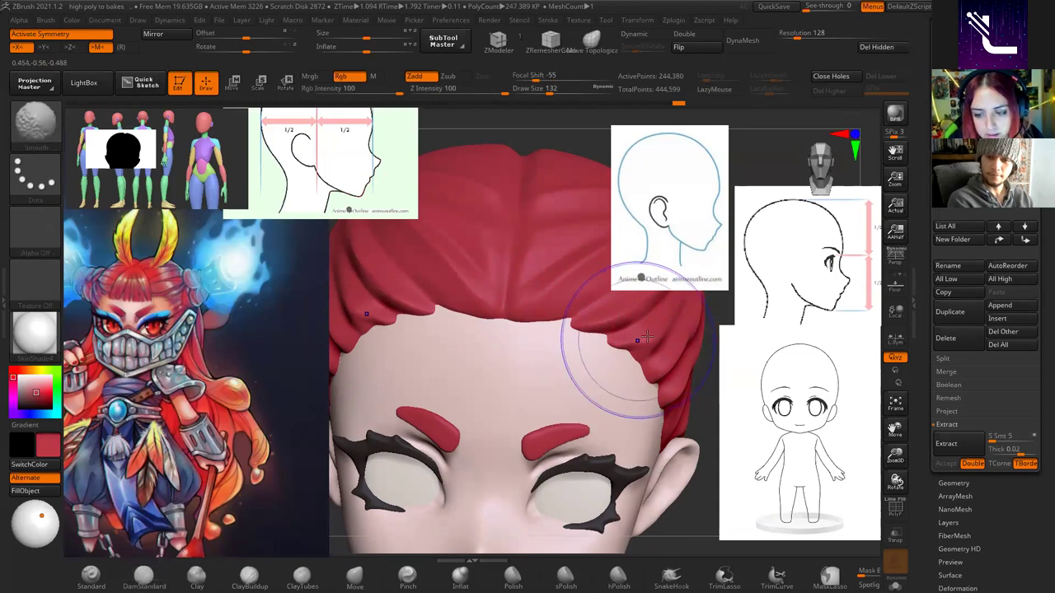
key("ctrl+shift+z")
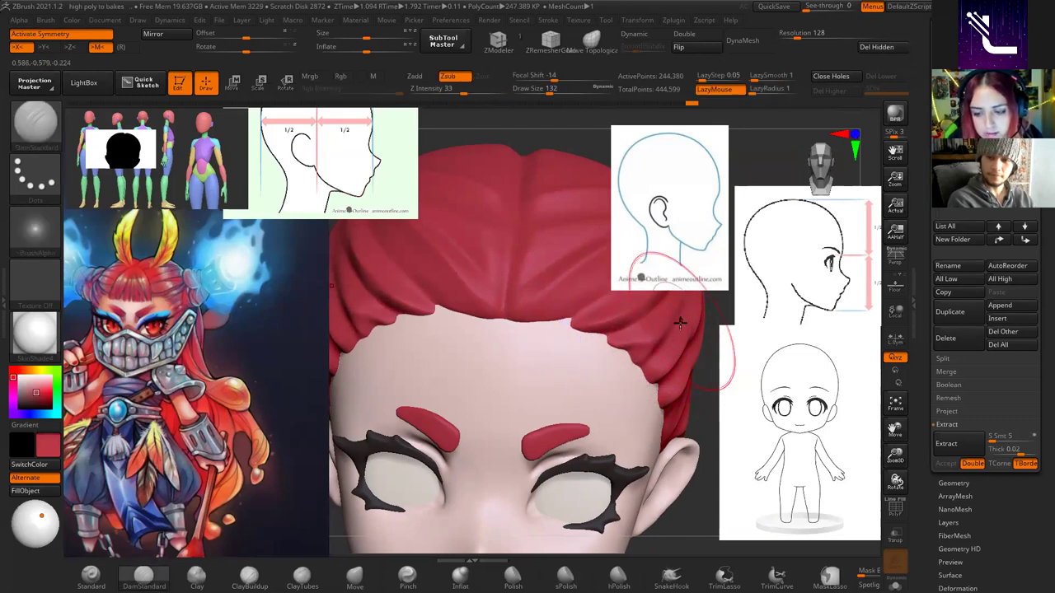
key("ctrl+shift+z")
key("ctrl+shift+z")
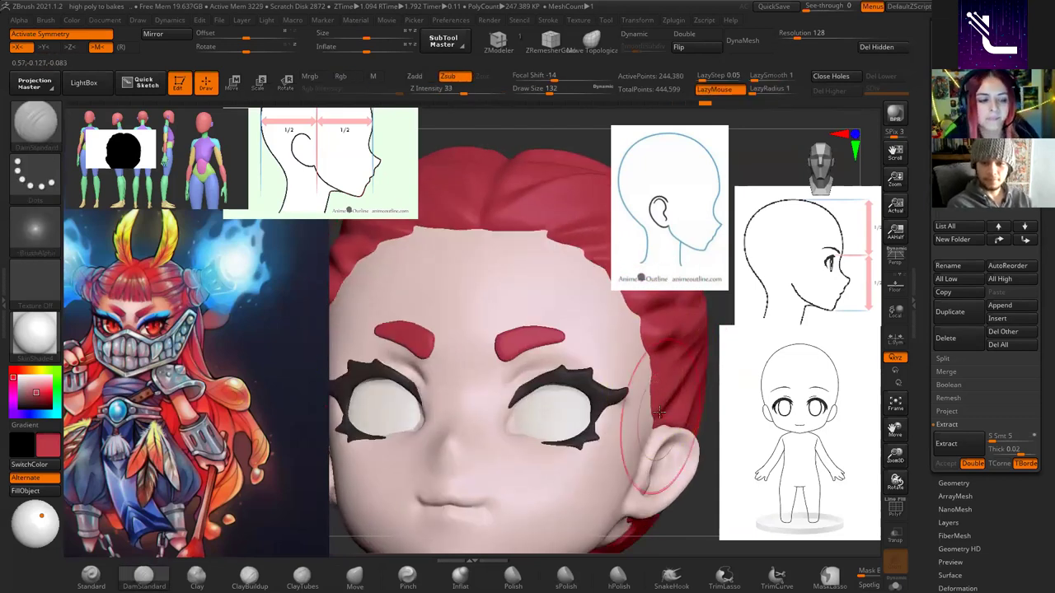
key("ctrl+shift+z")
key("ctrl+shift+z")
key("ctrl+shift+z")
key("ctrl+shift+z")
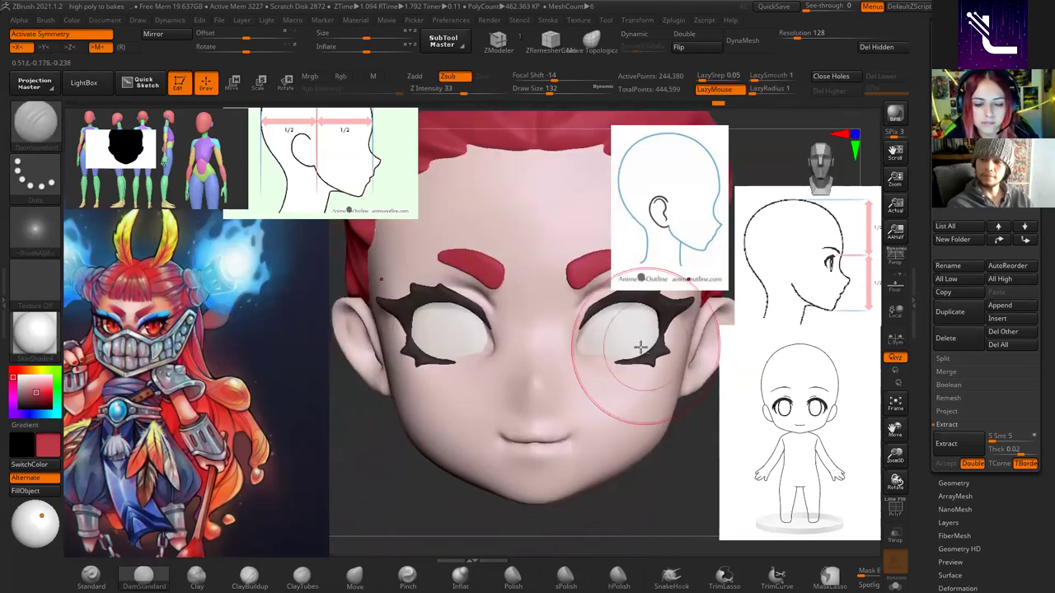
key("space")
key("ctrl+shift+z")
key("ctrl+shift+z")
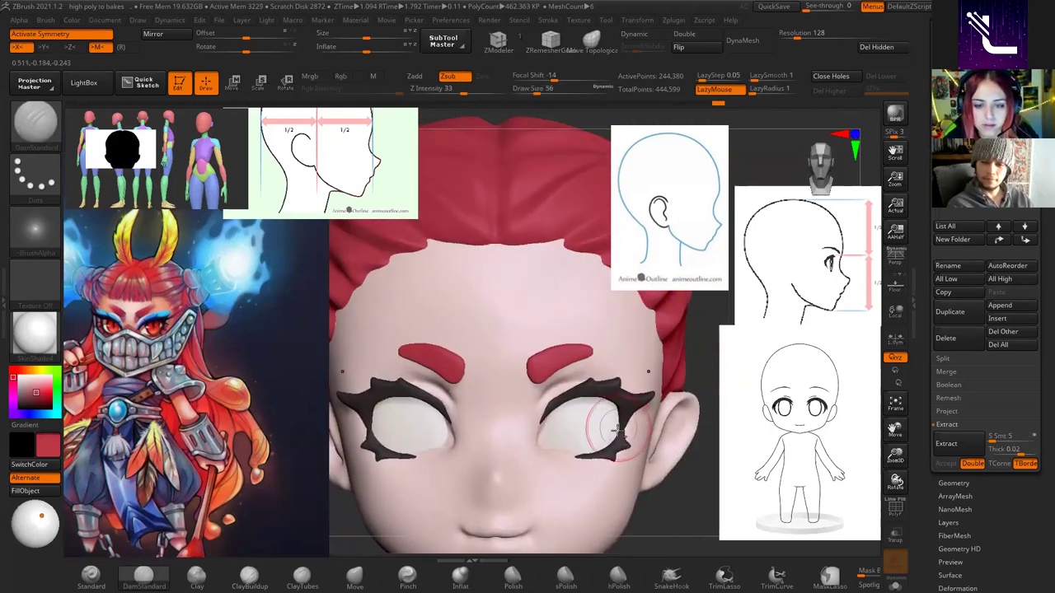
key("ctrl+shift+z")
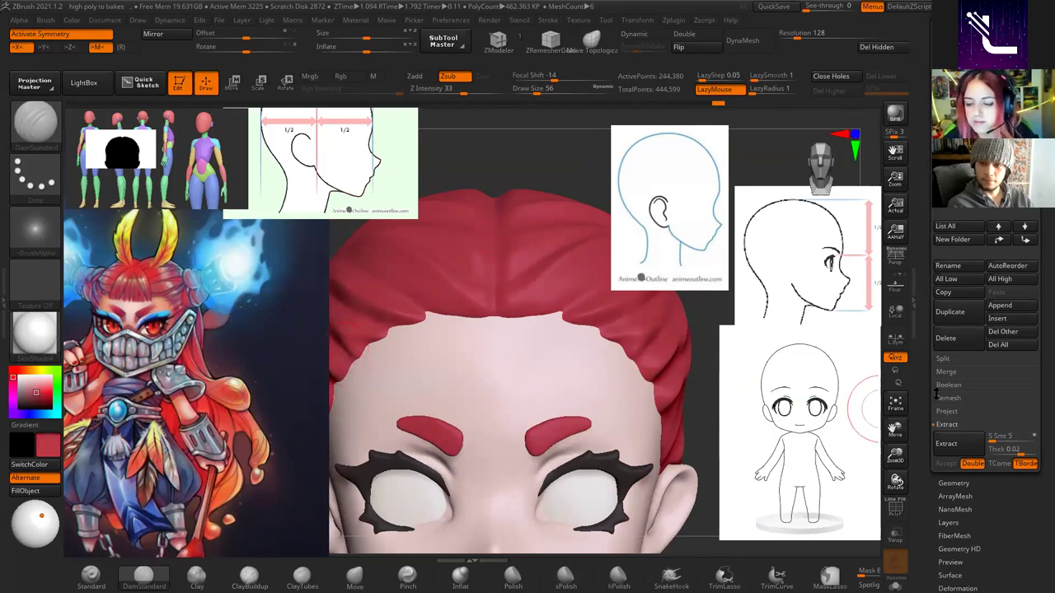
Make the head the active SubTool, solo it, and frame it from the side.
left_click(569, 382, "alt")
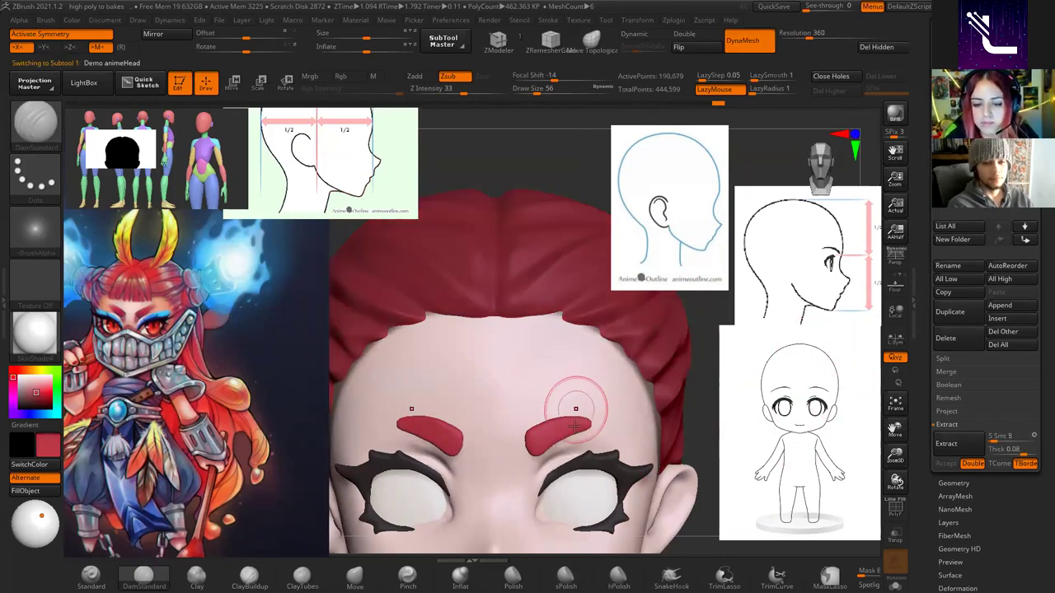
key("shift+ctrl+s")
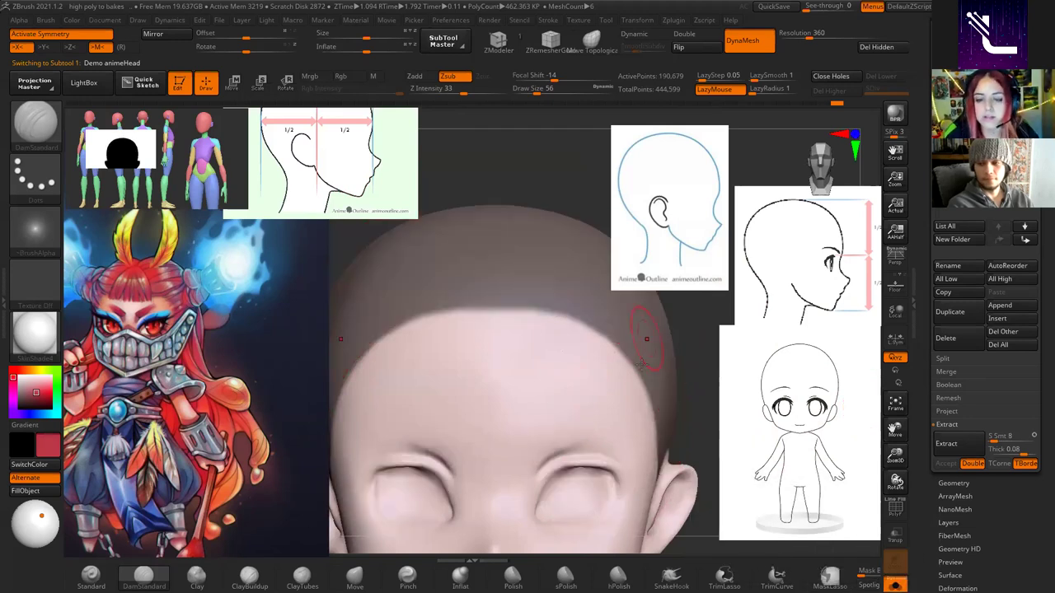
right_click_drag(509, 278, 623, 383, "ctrl")
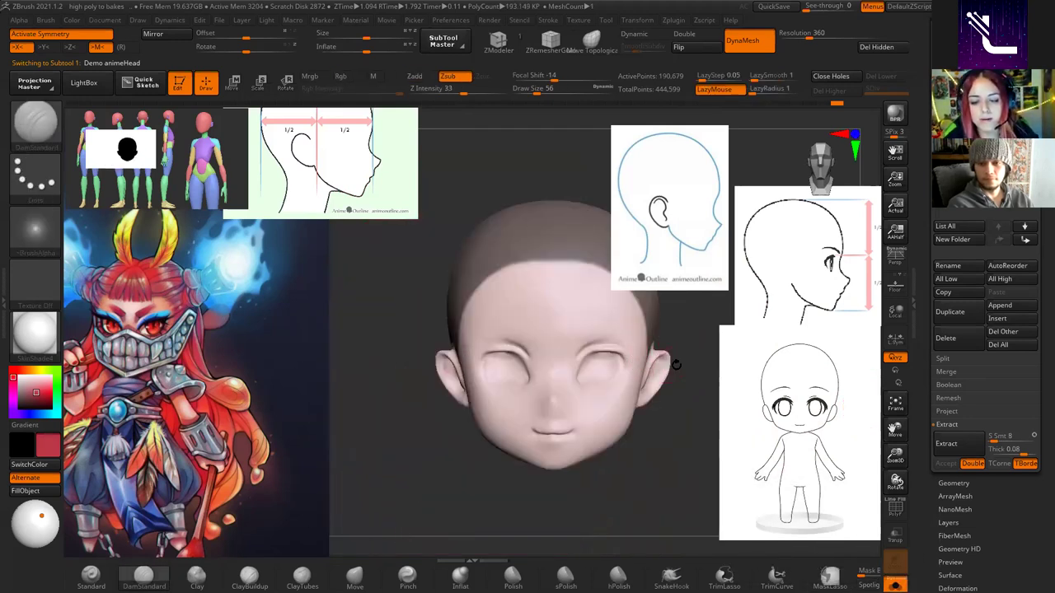
mouse_move(624, 383)
right_mouse_down()
mouse_move(551, 498)
mouse_move(511, 420)
right_mouse_up()
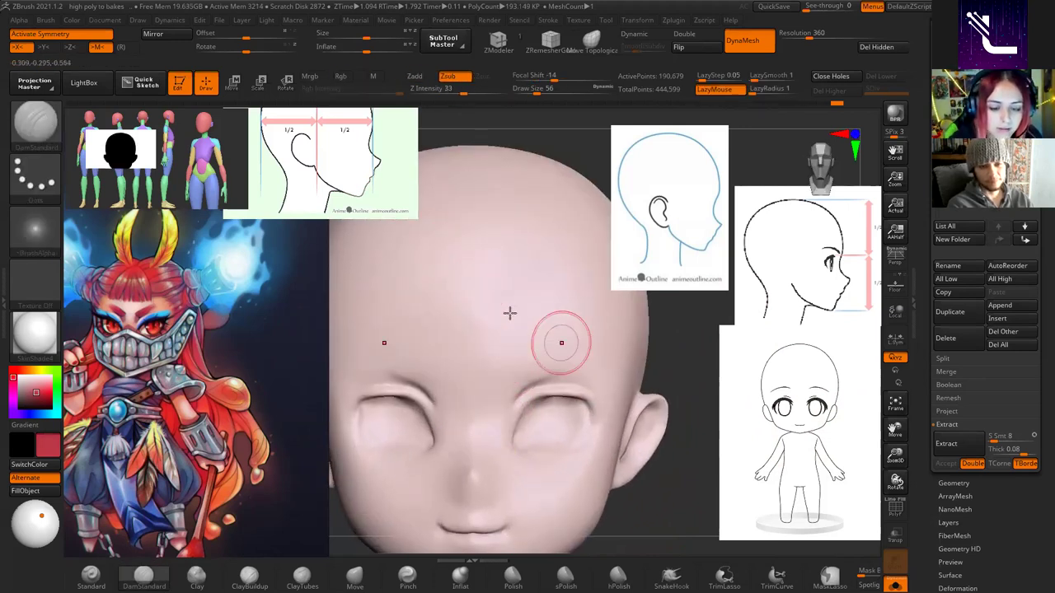
Mask a pointed triangle on the forehead and extract it as Extract18 at 0.02 thickness.
key("ctrl")
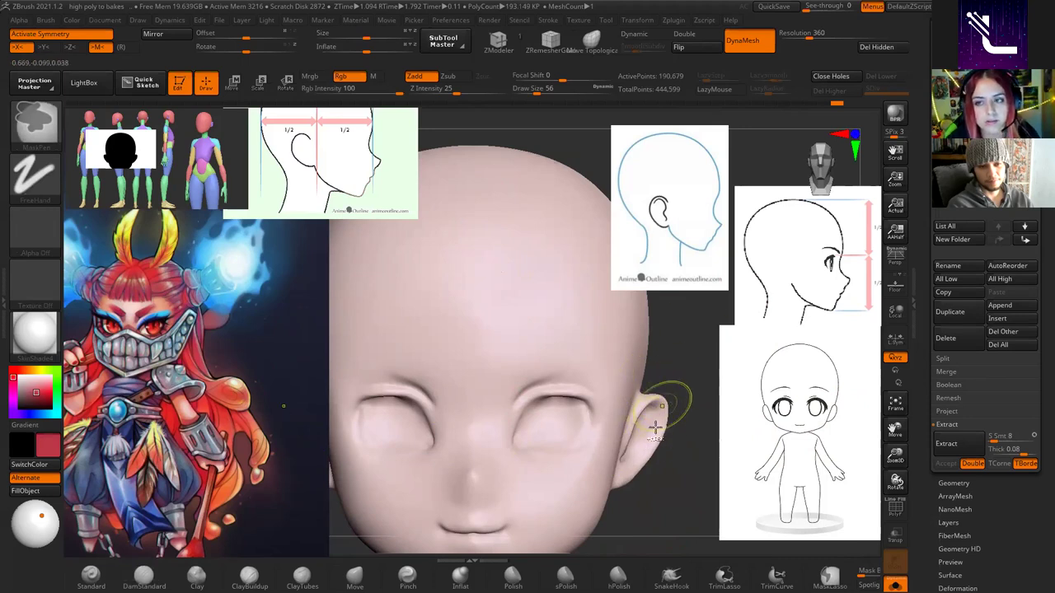
left_click_drag(471, 253, 481, 337, "ctrl")
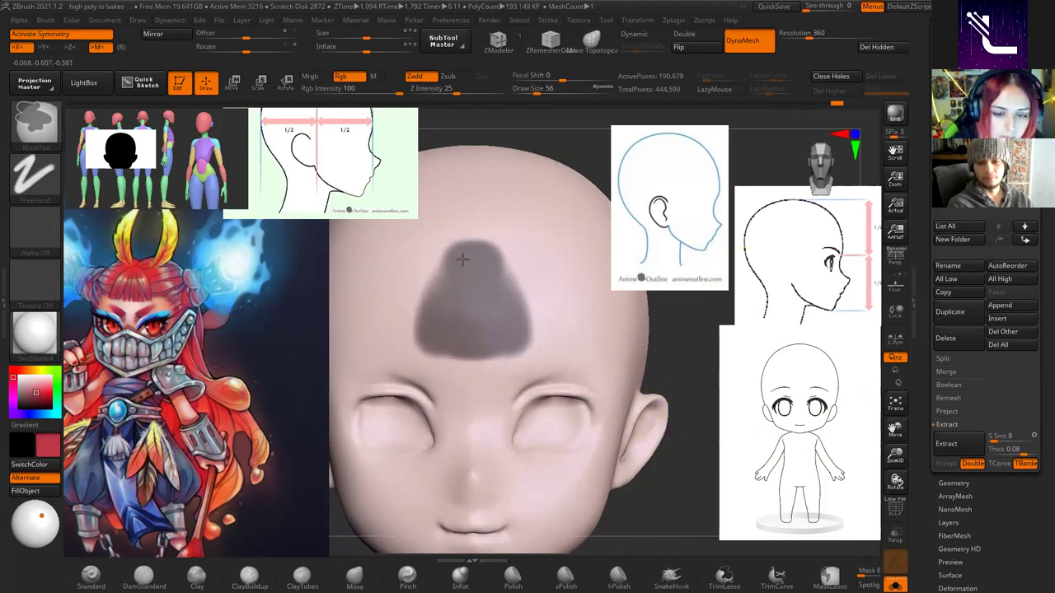
mouse_move(468, 264)
left_mouse_down("ctrl")
mouse_move(470, 243)
mouse_move(425, 320)
left_mouse_up("ctrl")
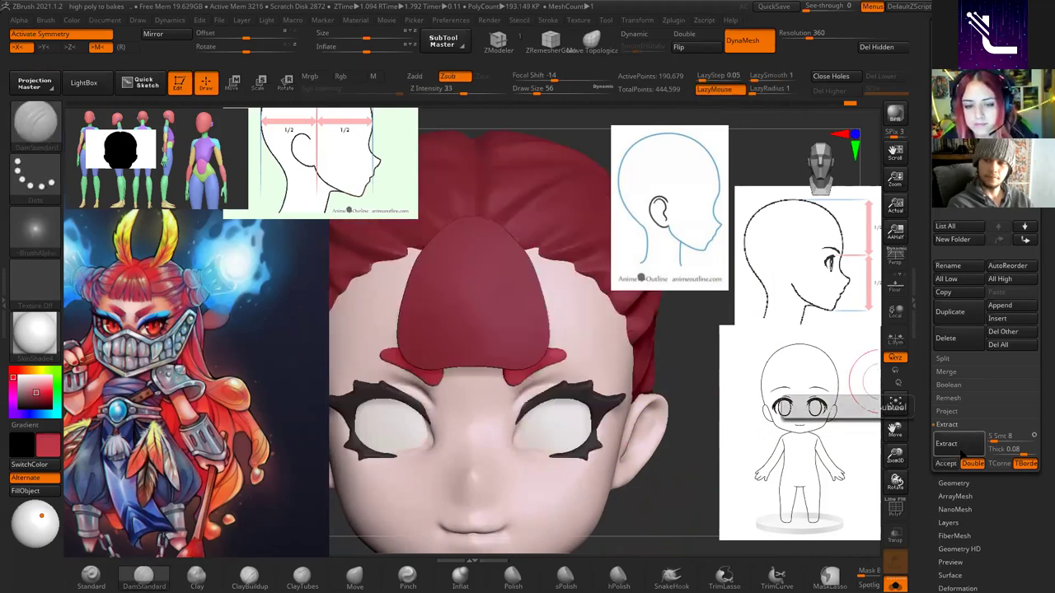
left_click(945, 463)
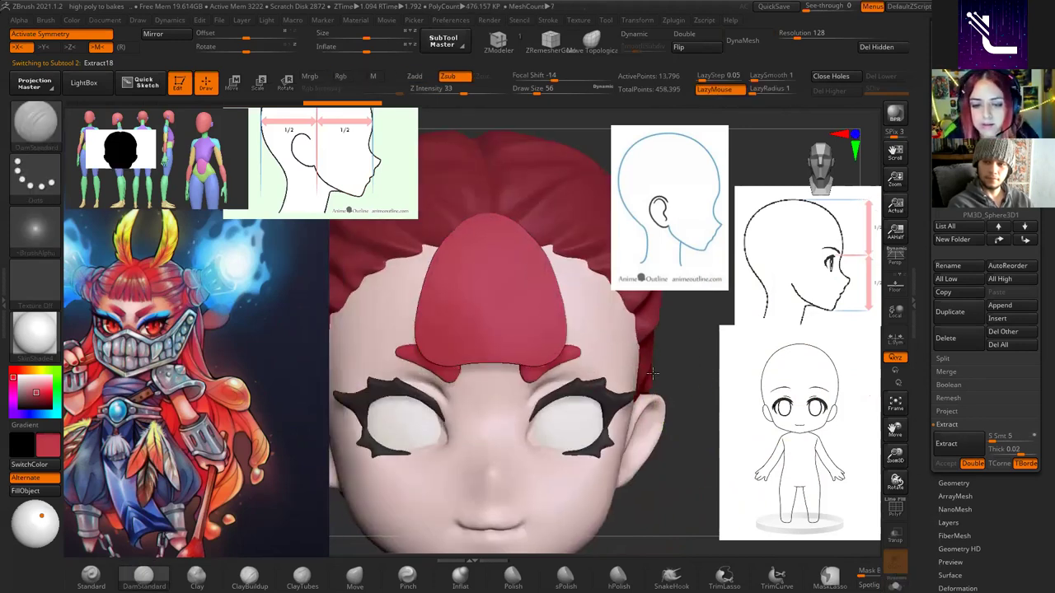
Turn to a side profile and place the Transpose gizmo on the Extract18 forelock.
left_click_drag(652, 373, 740, 121)
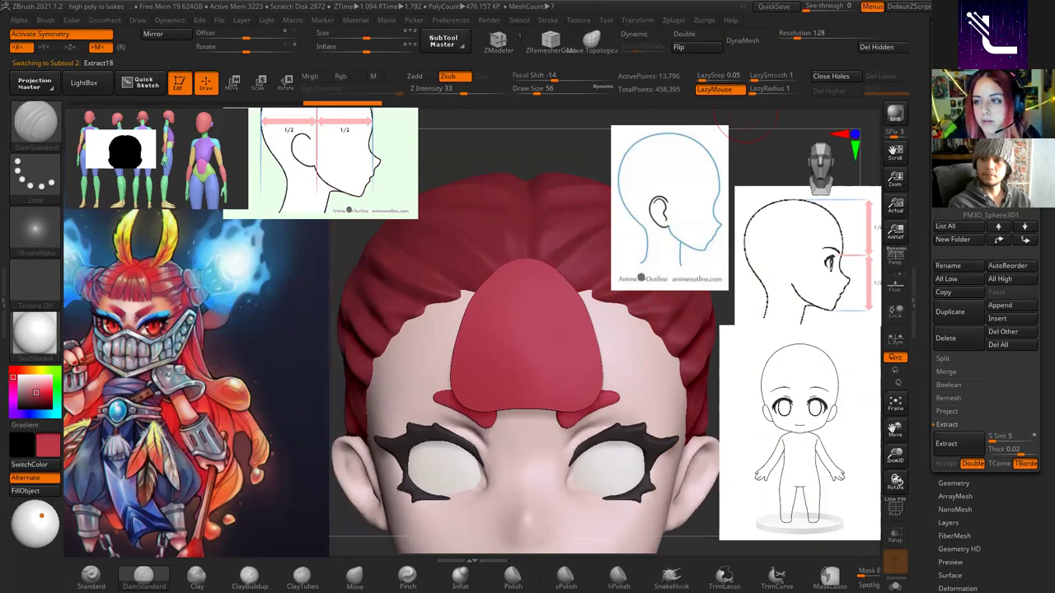
key("space")
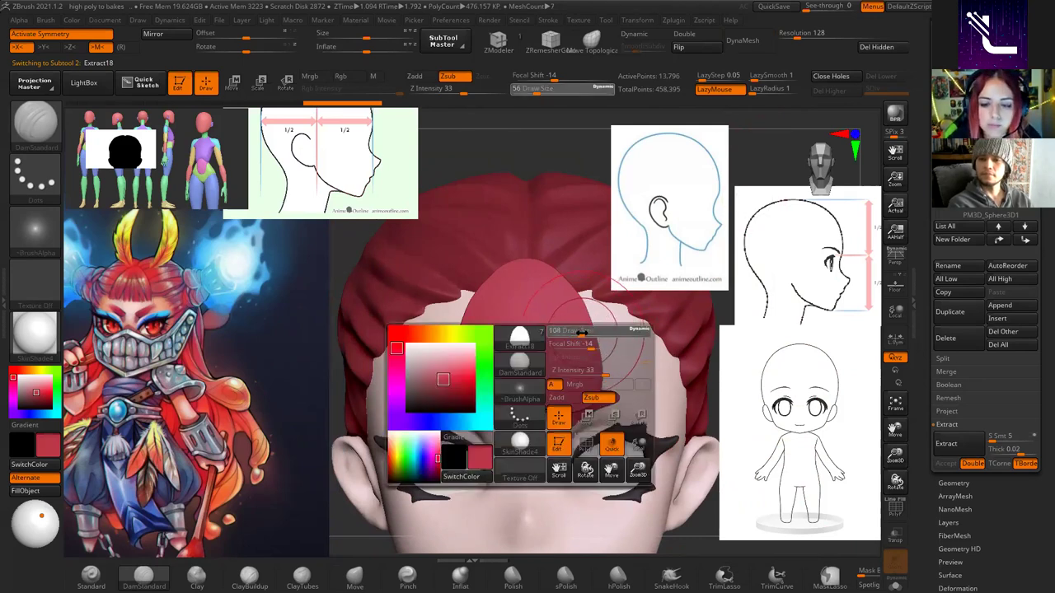
key("w")
left_click_drag(643, 380, 562, 381)
right_click_drag(563, 381, 582, 470)
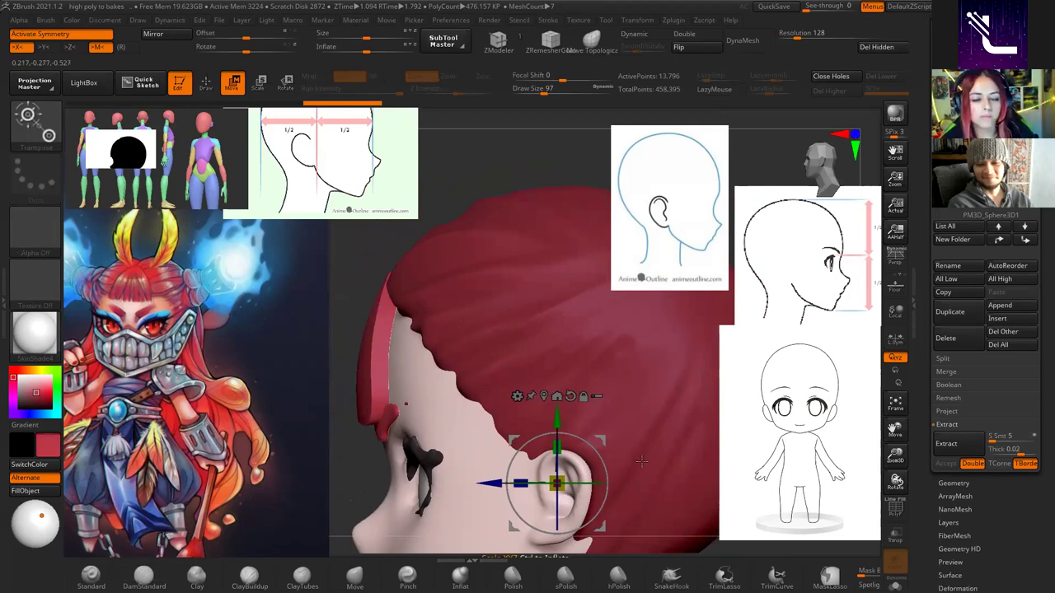
left_click(551, 425)
Tilt the forelock slightly and nudge it into place against the hairline.
mouse_move(552, 425)
right_mouse_down()
mouse_move(598, 364)
mouse_move(567, 295)
right_mouse_up()
left_click_drag(566, 295, 593, 299)
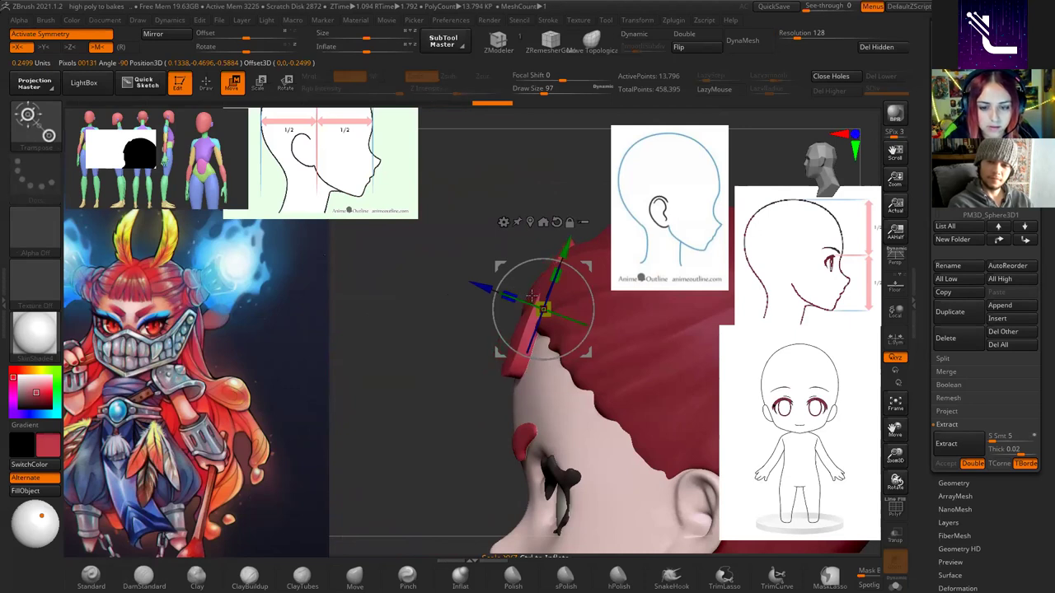
left_click_drag(528, 299, 514, 290)
mouse_move(580, 261)
left_mouse_down()
mouse_move(585, 305)
mouse_move(612, 345)
left_mouse_up()
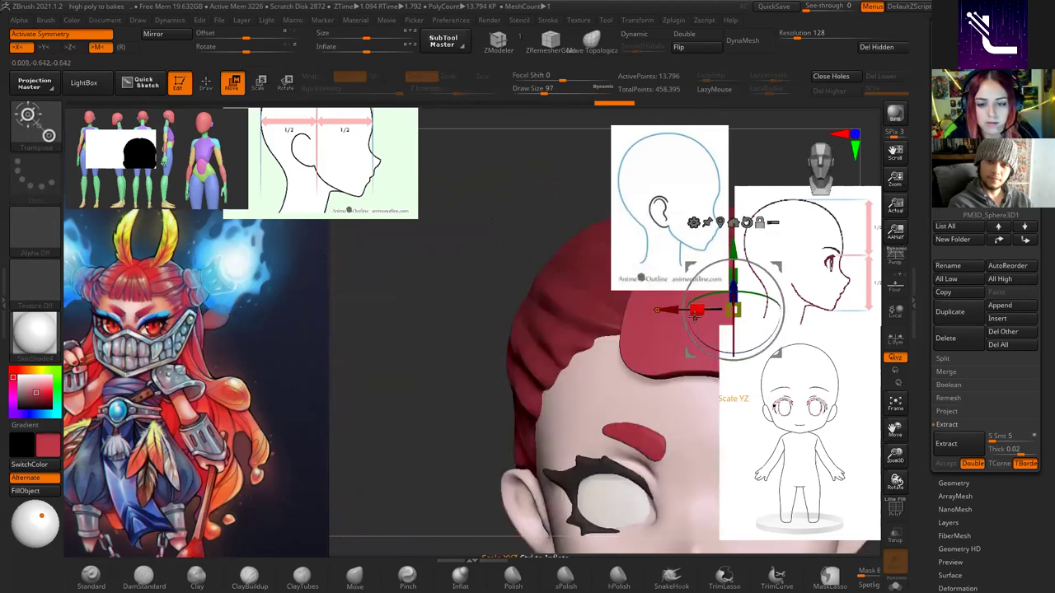
Pull the forelock into a pointed teardrop with Move and smooth its lower edge.
key("q")
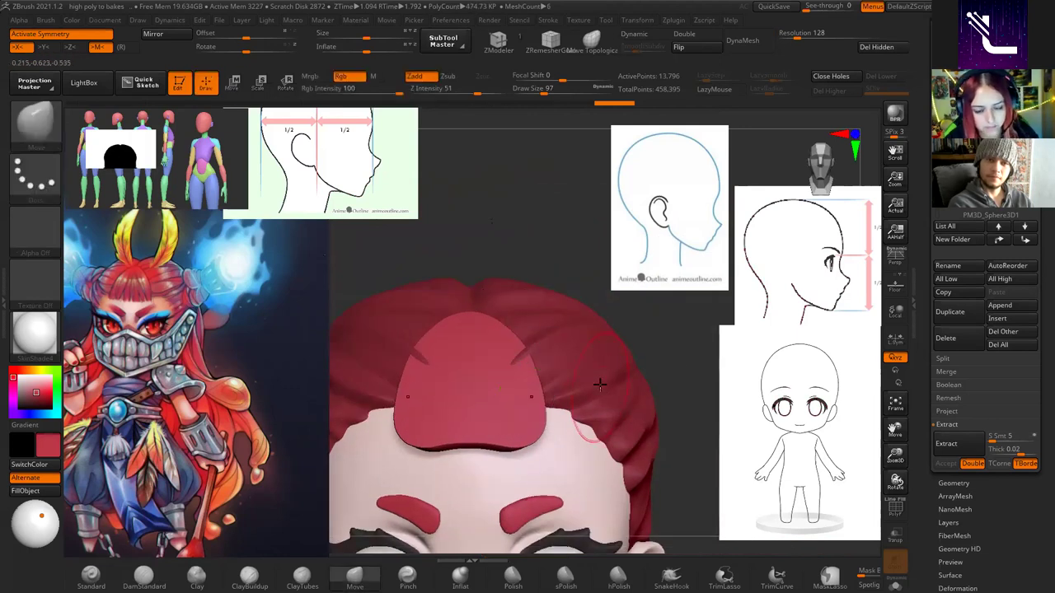
mouse_move(610, 369)
left_mouse_down()
mouse_move(540, 394)
mouse_move(614, 363)
mouse_move(651, 381)
mouse_move(607, 360)
mouse_move(540, 412)
left_mouse_up()
key("space")
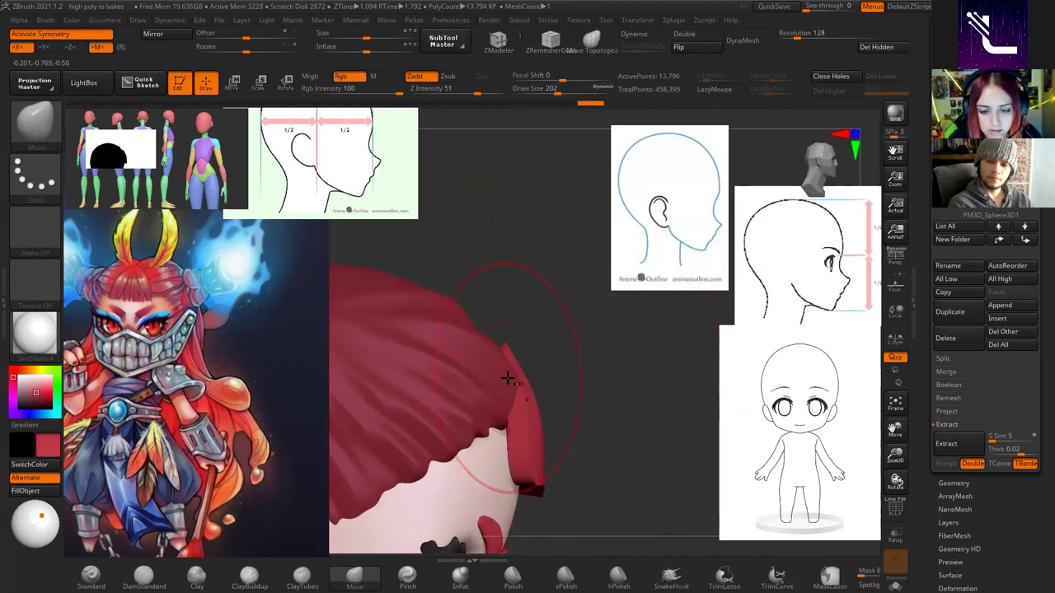
left_click(527, 382, "alt")
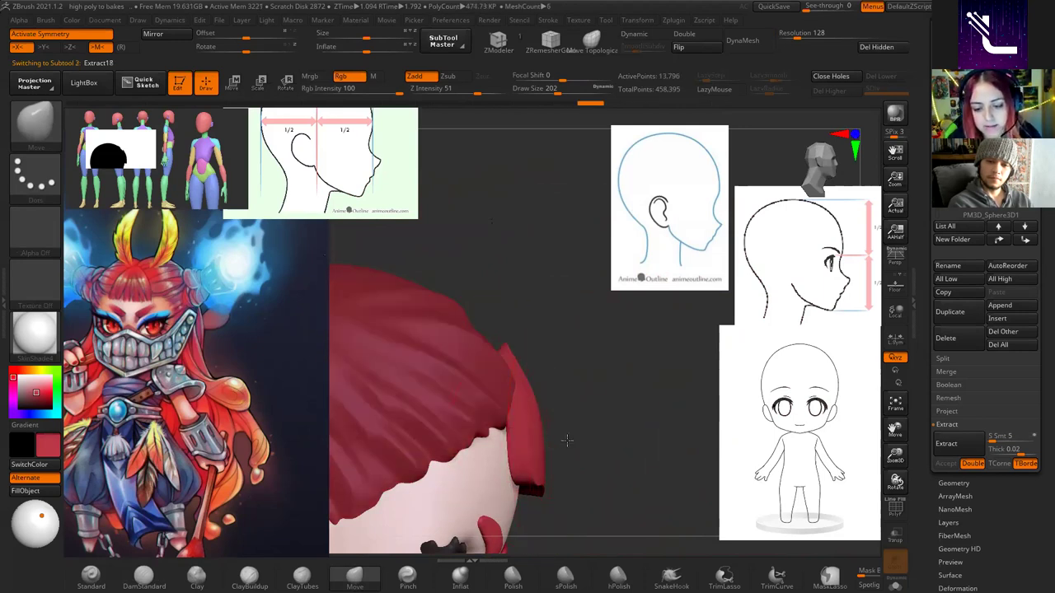
left_click_drag(535, 458, 662, 431)
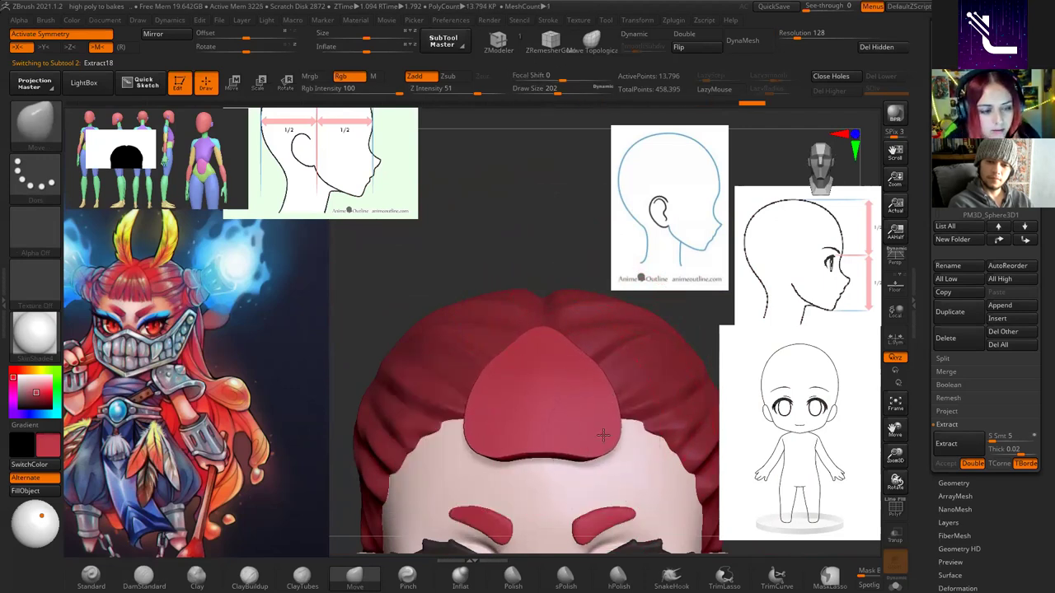
key("space")
key("shift")
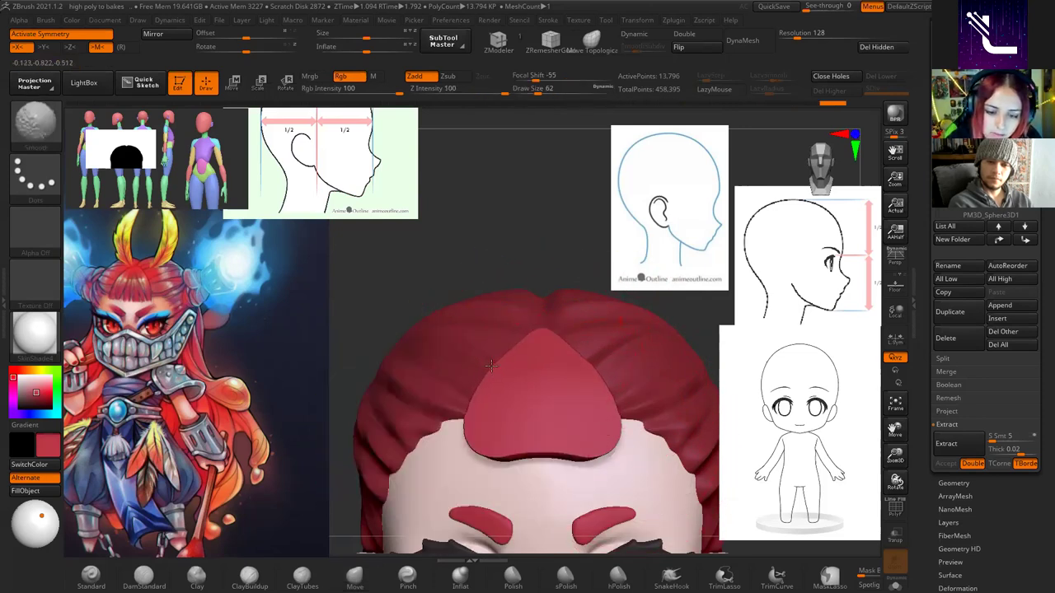
mouse_move(469, 429)
left_mouse_down("shift")
mouse_move(513, 435)
mouse_move(482, 435)
left_mouse_up("shift")
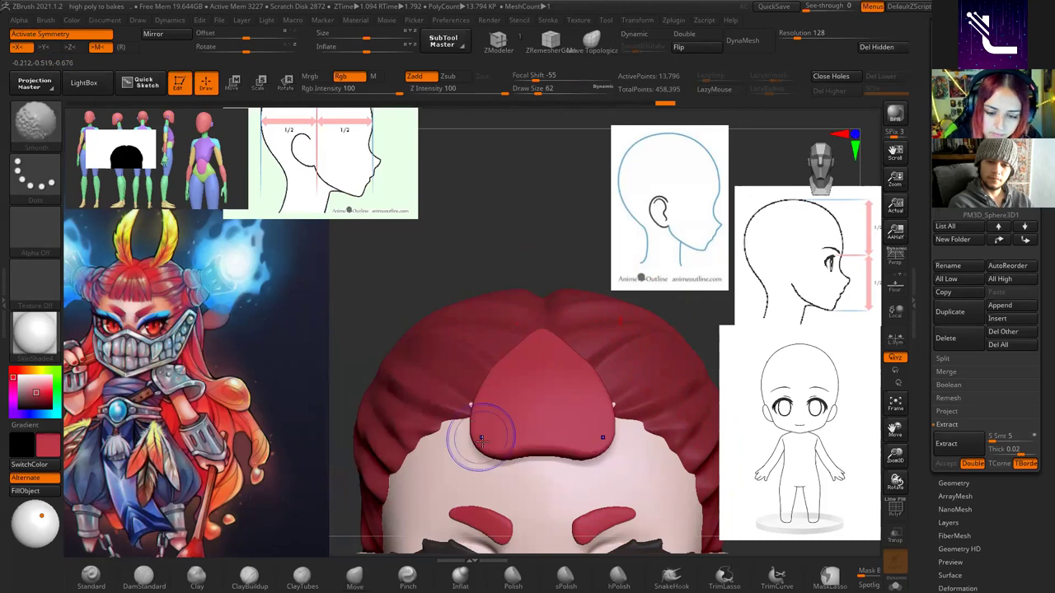
Make the red hair cap the active SubTool again.
left_click(461, 391, "alt")
key("space")
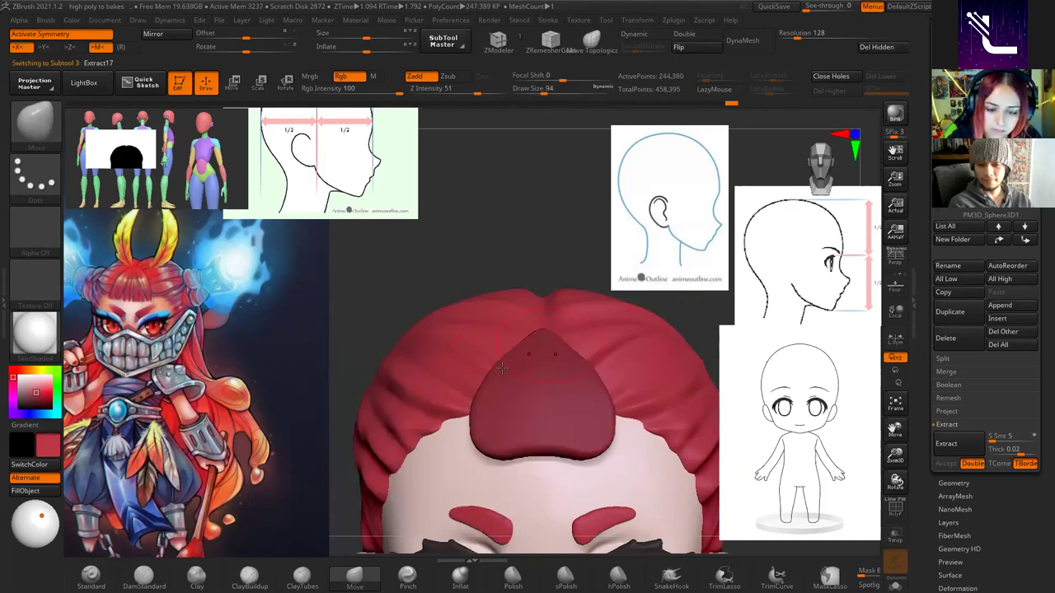
right_click_drag(502, 368, 557, 415)
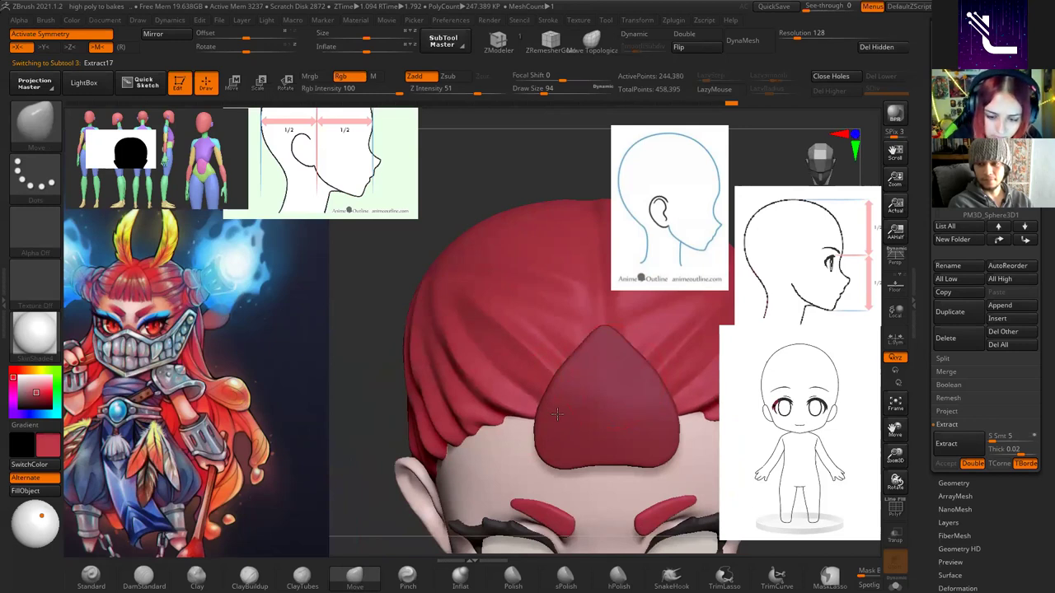